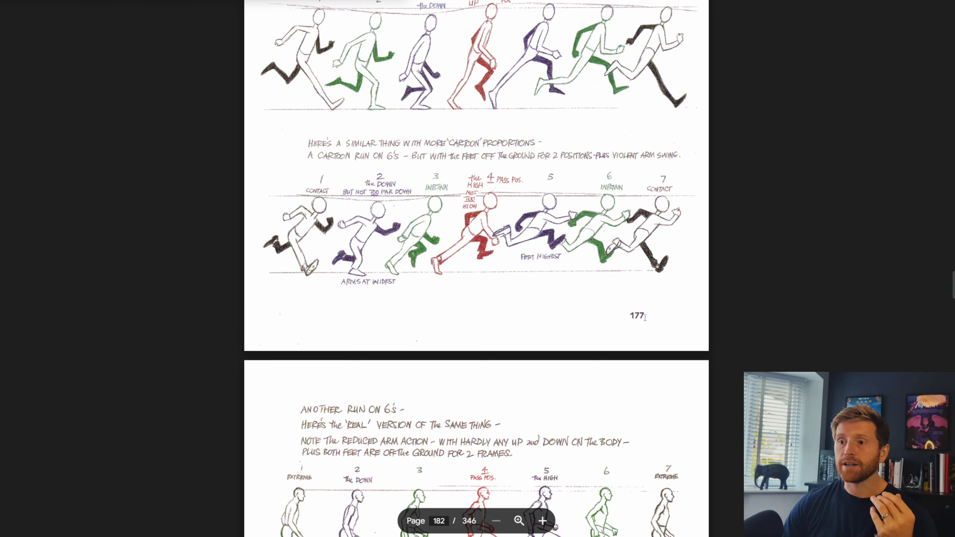
# - Browse the PDF's run-cycle pages from book page 177 past page 194, examining the pose breakdowns for different runs
pyautogui.scroll(-20, 574, 308)
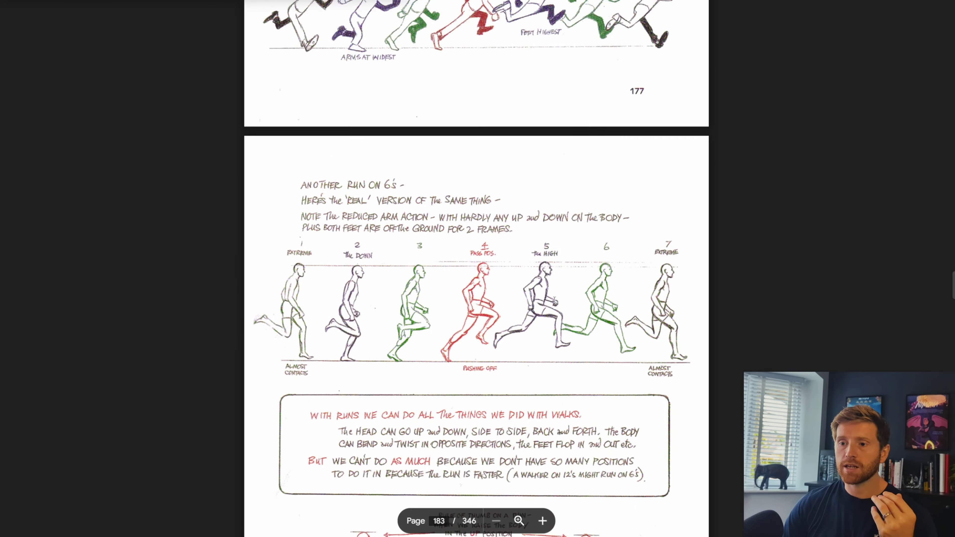
pyautogui.scroll(-20, 561, 301)
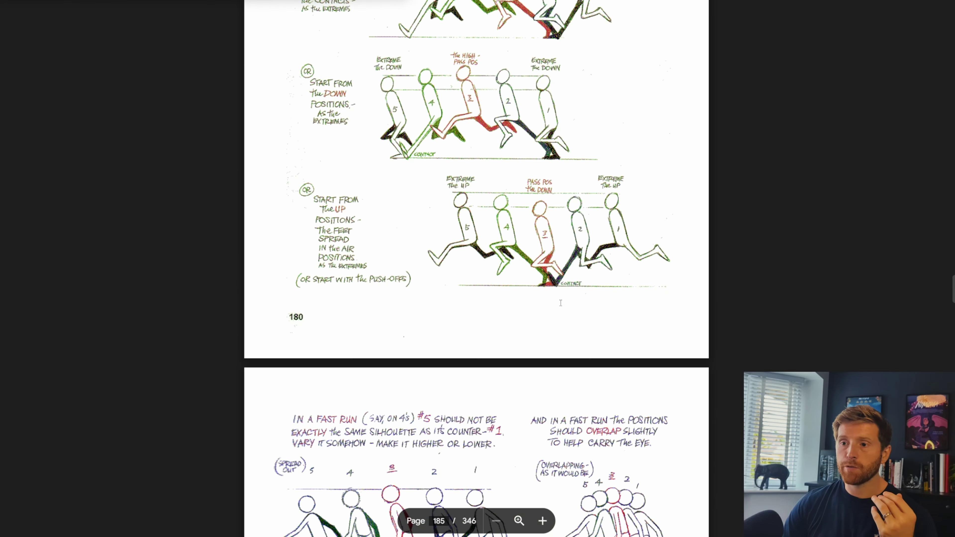
pyautogui.scroll(-20, 564, 330)
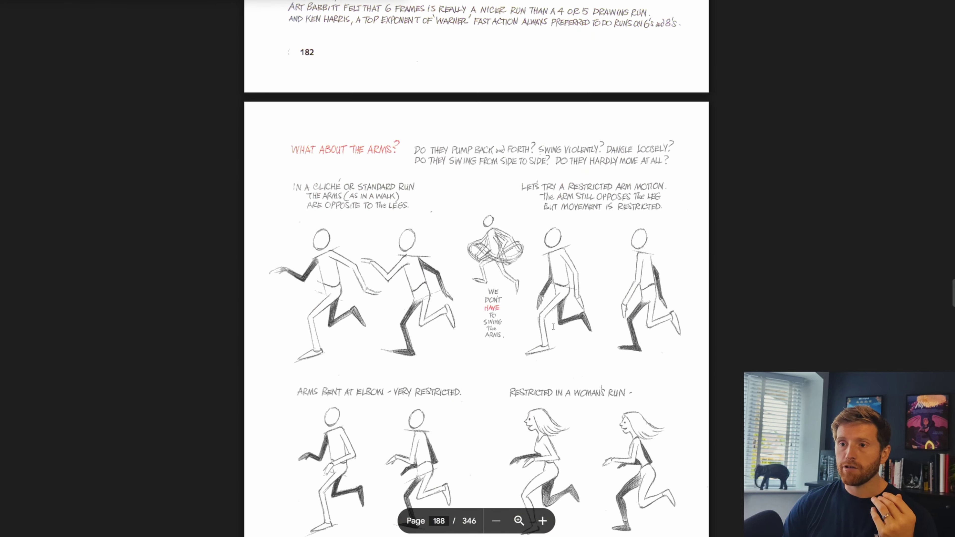
pyautogui.scroll(-20, 681, 350)
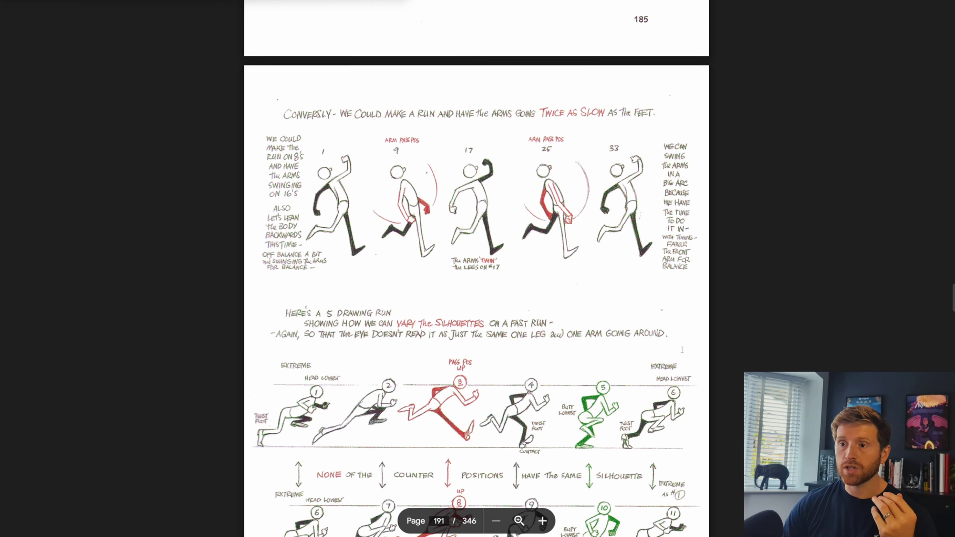
pyautogui.scroll(-20, 681, 349)
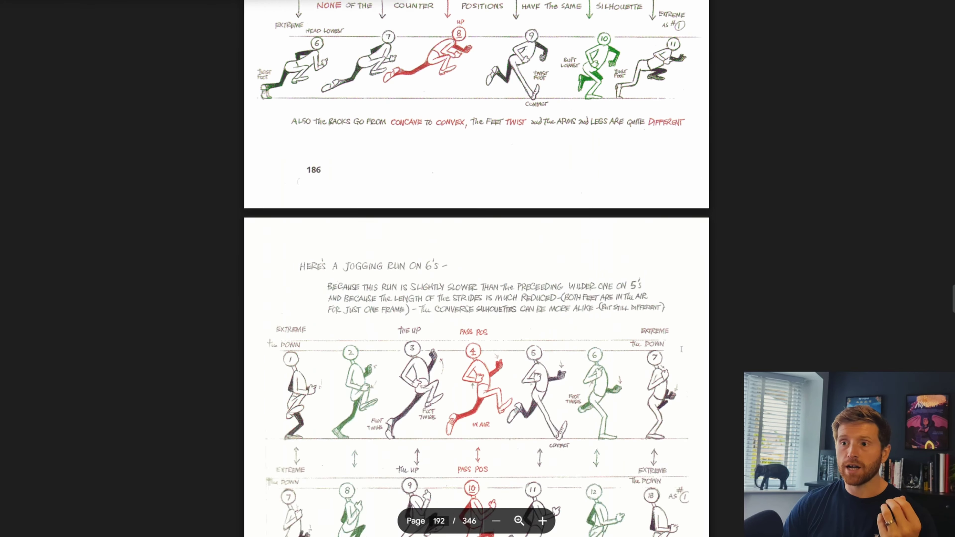
pyautogui.scroll(-20, 683, 347)
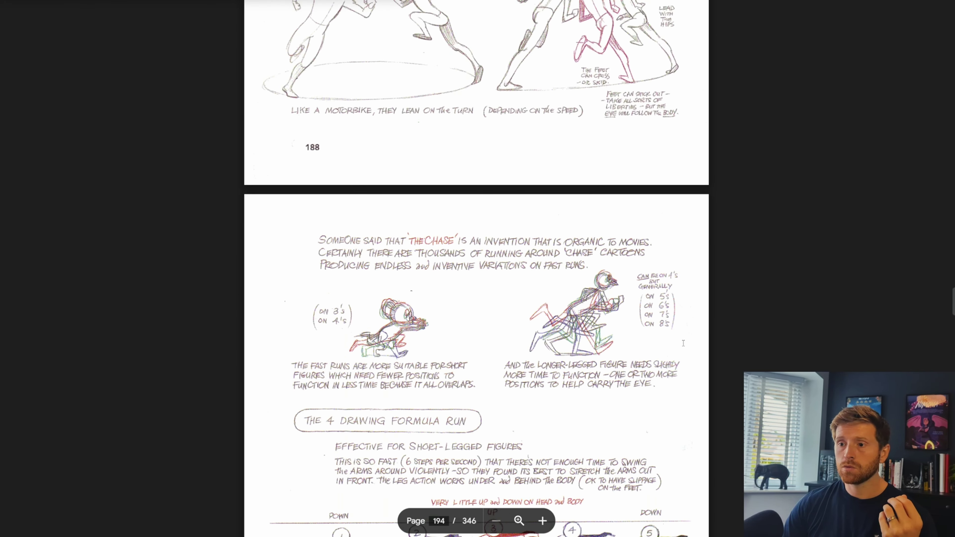
pyautogui.scroll(-20, 699, 337)
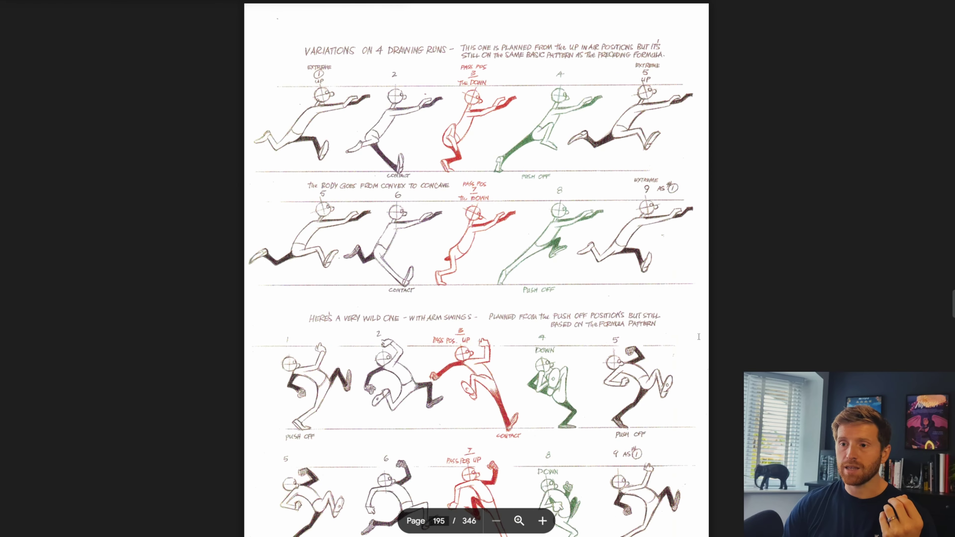
pyautogui.scroll(-20, 699, 336)
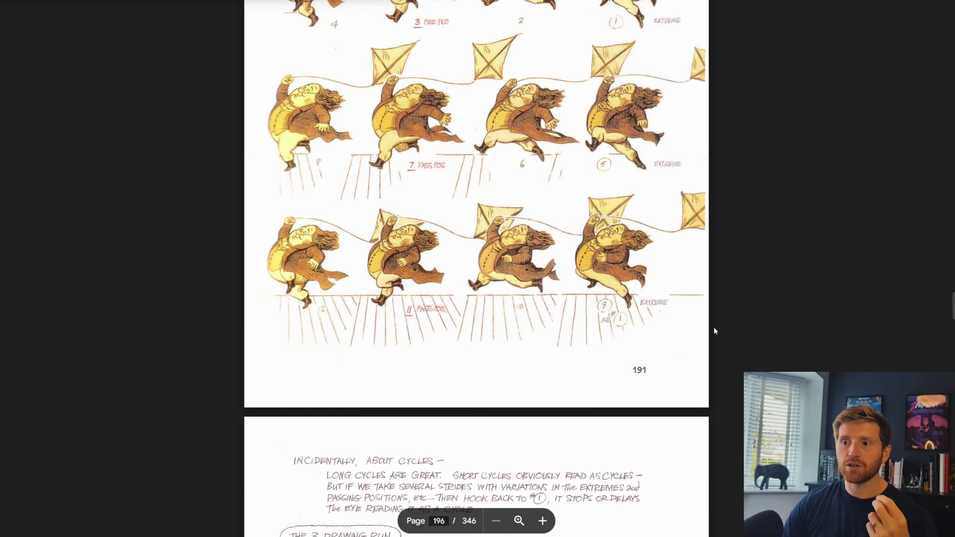
pyautogui.scroll(-7, 715, 329)
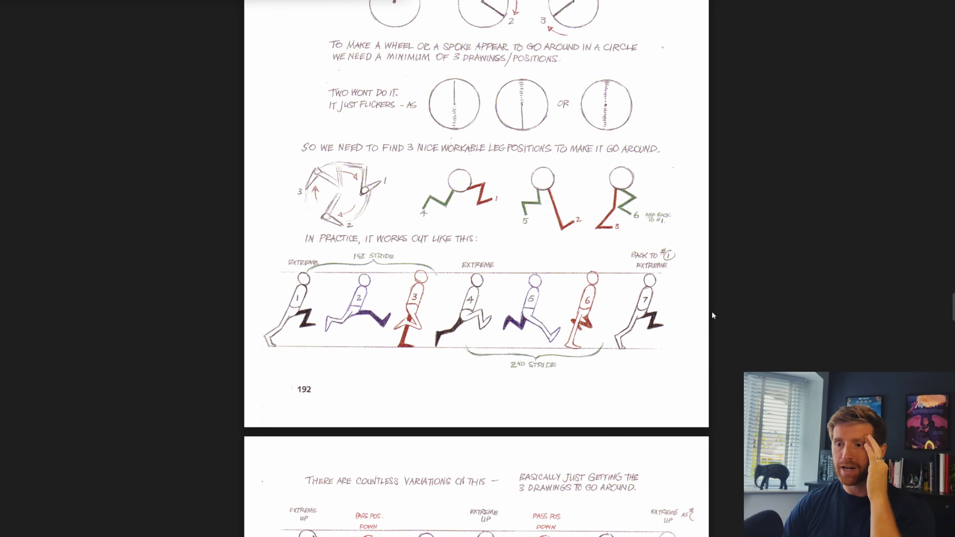
pyautogui.scroll(-7, 713, 315)
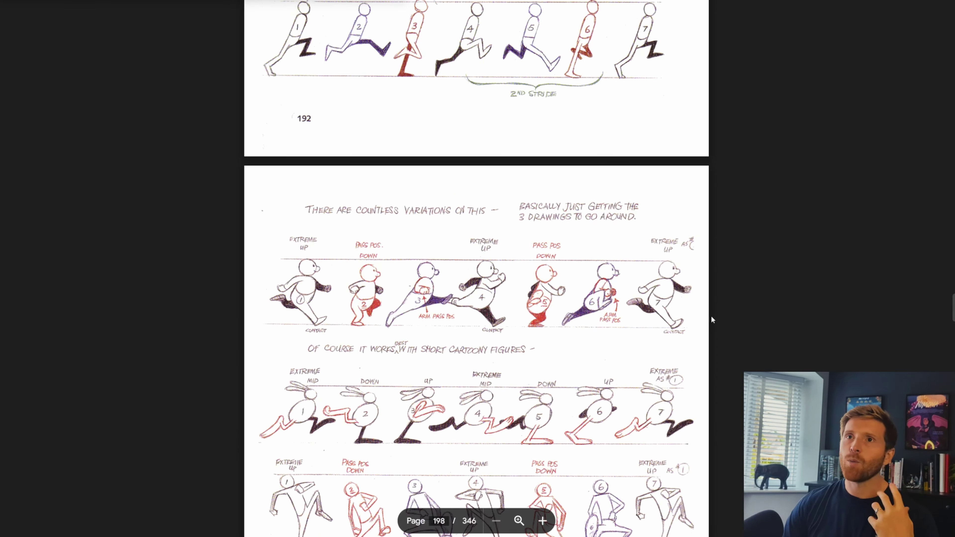
pyautogui.scroll(-15, 711, 315)
pyautogui.scroll(-20, 710, 318)
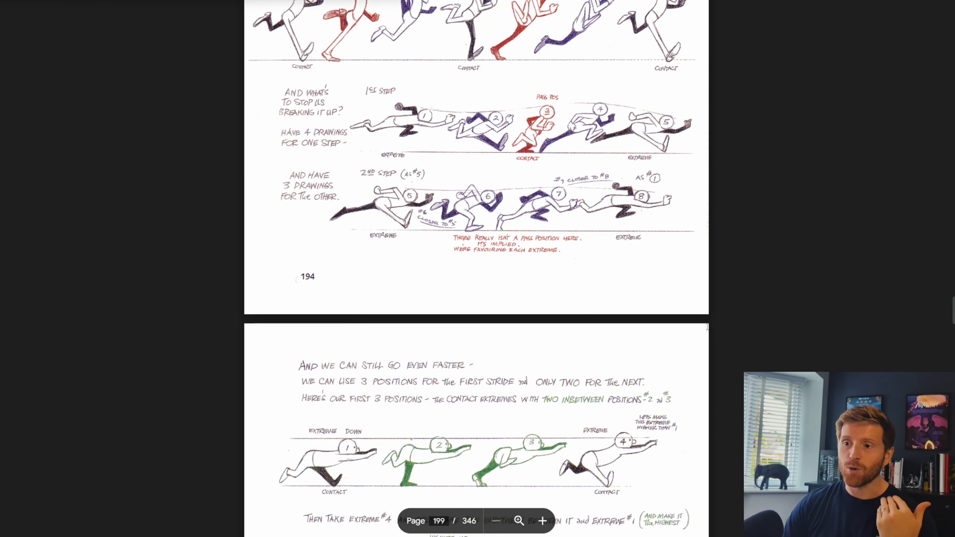
pyautogui.scroll(-9, 715, 331)
# - Return to book page 177 and examine the three runs on 6's with their seven numbered key poses
pyautogui.scroll(20, 757, 325)
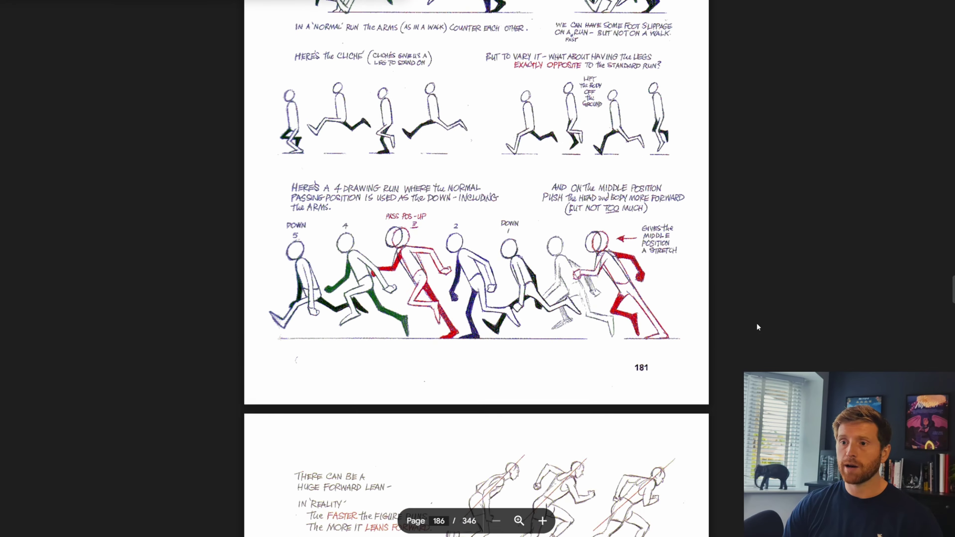
pyautogui.scroll(20, 757, 324)
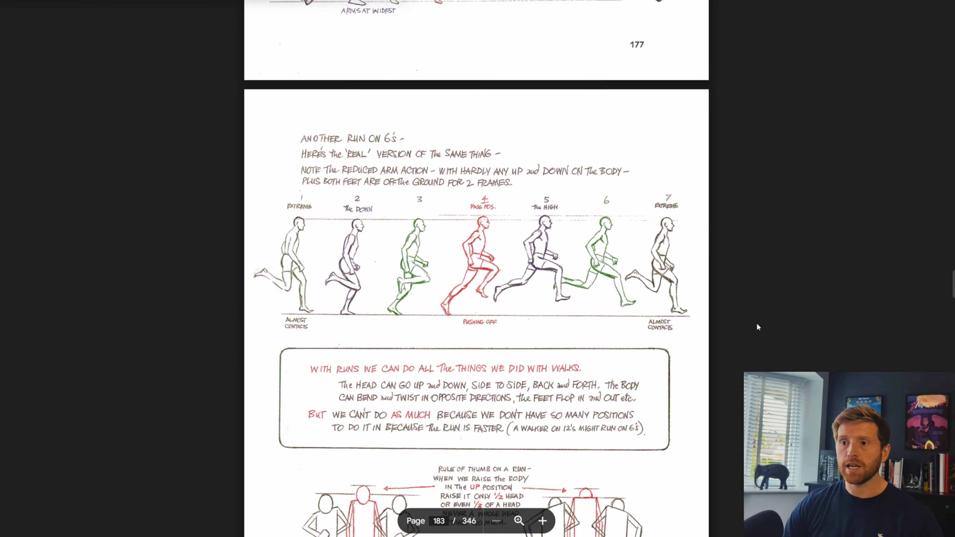
pyautogui.scroll(10, 757, 323)
pyautogui.scroll(-19, 758, 324)
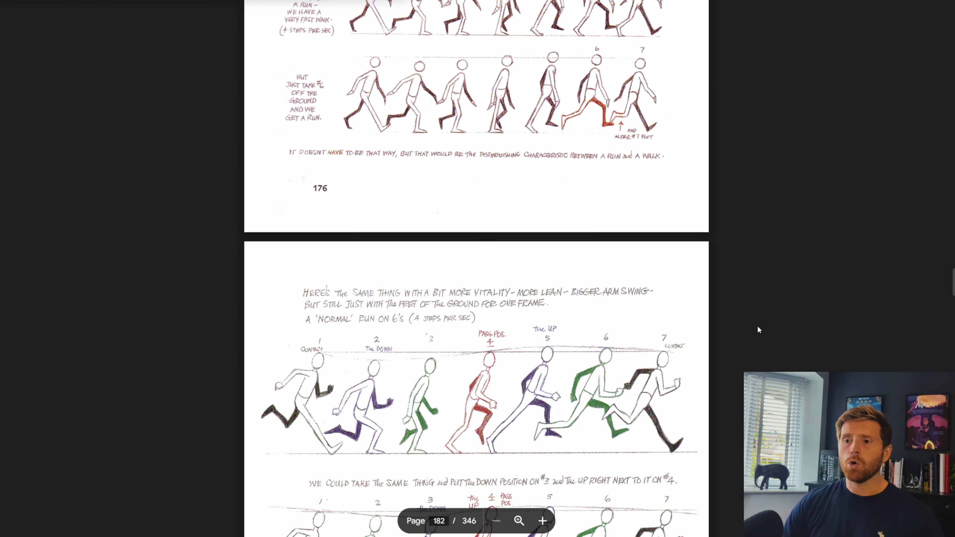
pyautogui.scroll(3, 758, 327)
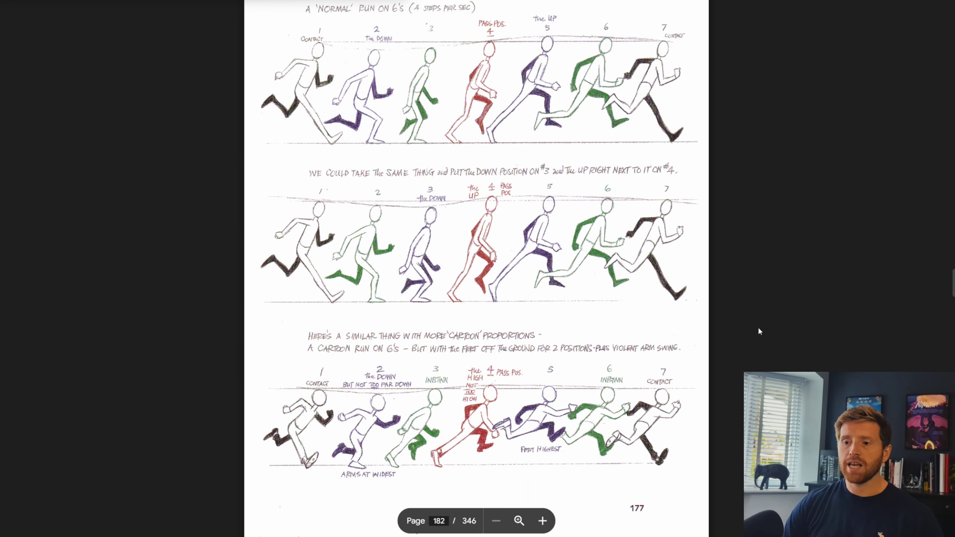
pyautogui.scroll(-2, 759, 327)
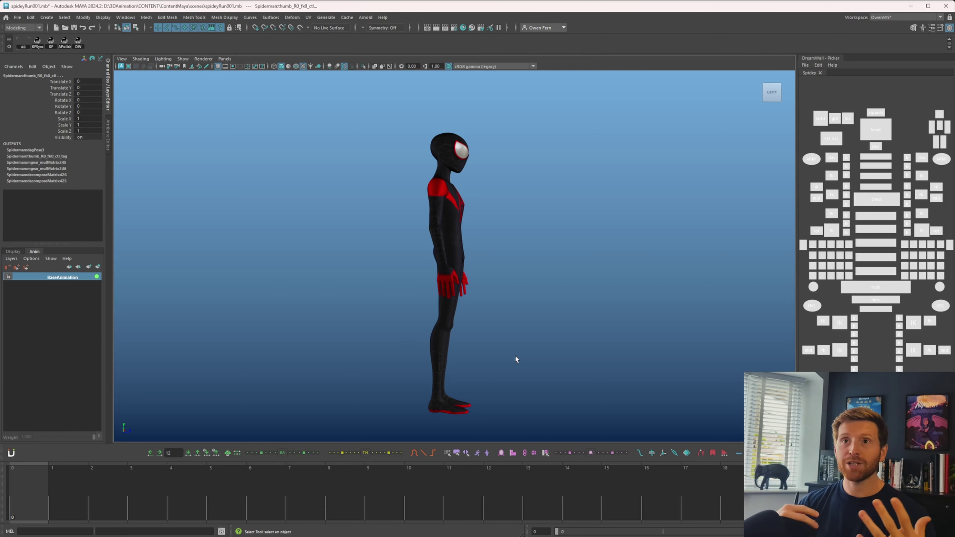
# - Bring up the run-cycle PDF at page 182 and park its window above the Maya character as a pose reference
pyautogui.click(724, 305)
pyautogui.hotkey('ctrl', 'z')
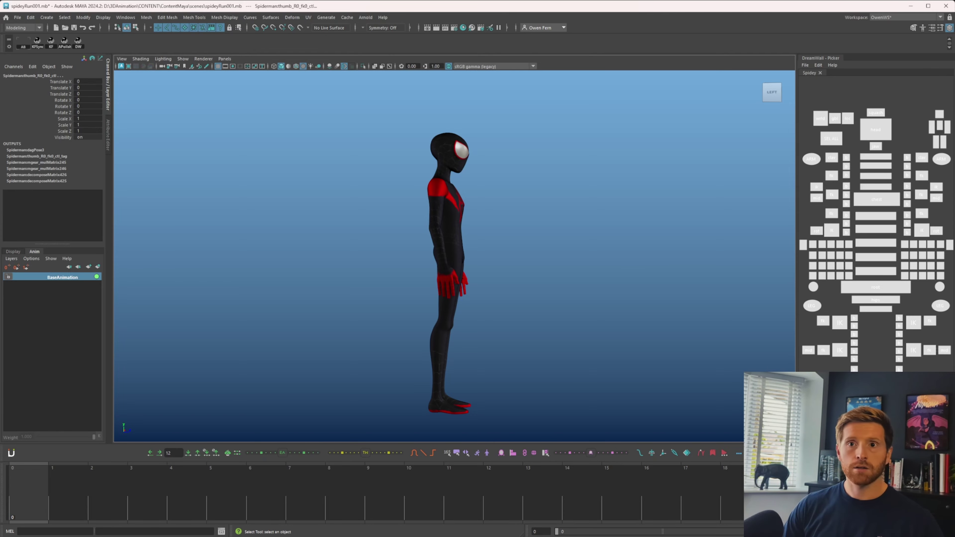
pyautogui.hotkey('alt', 'Tab')
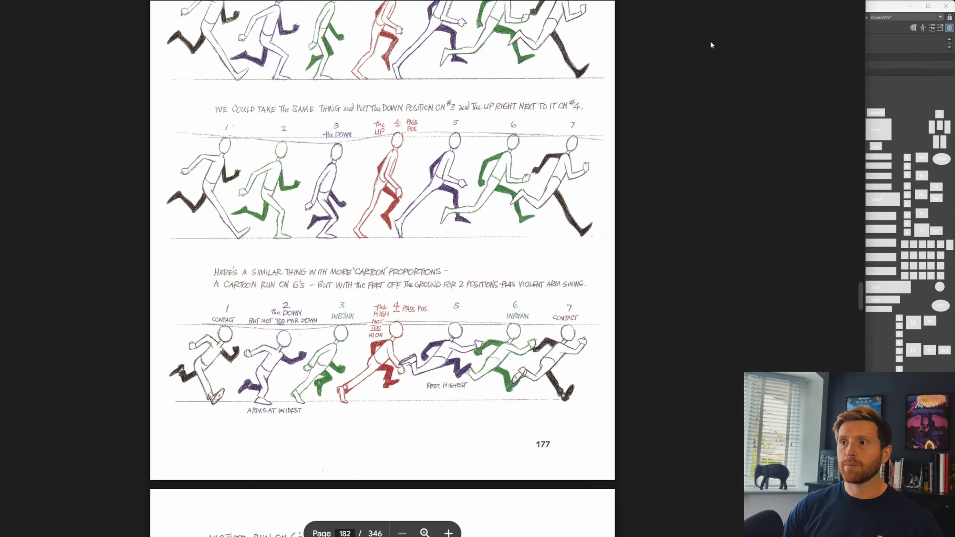
pyautogui.scroll(-1, 535, 266)
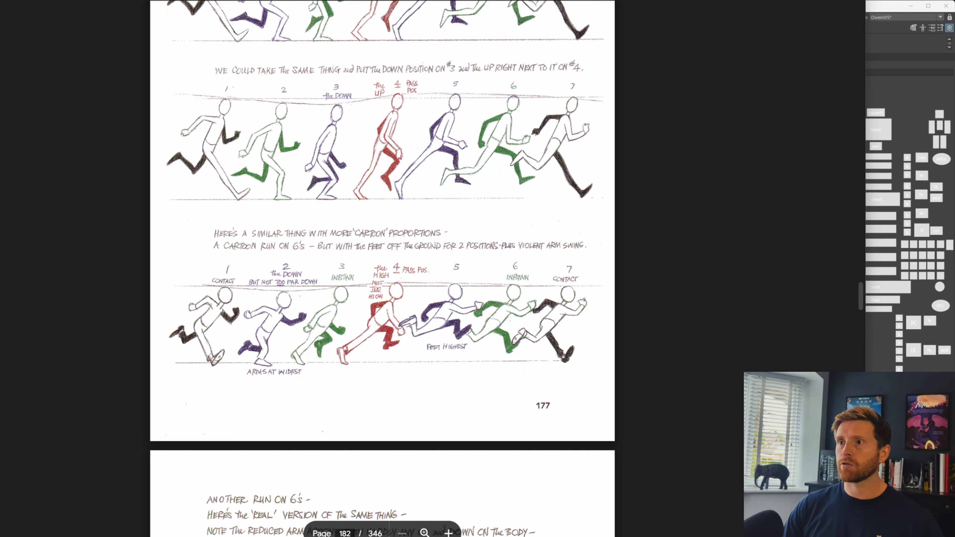
pyautogui.press('super+Down')
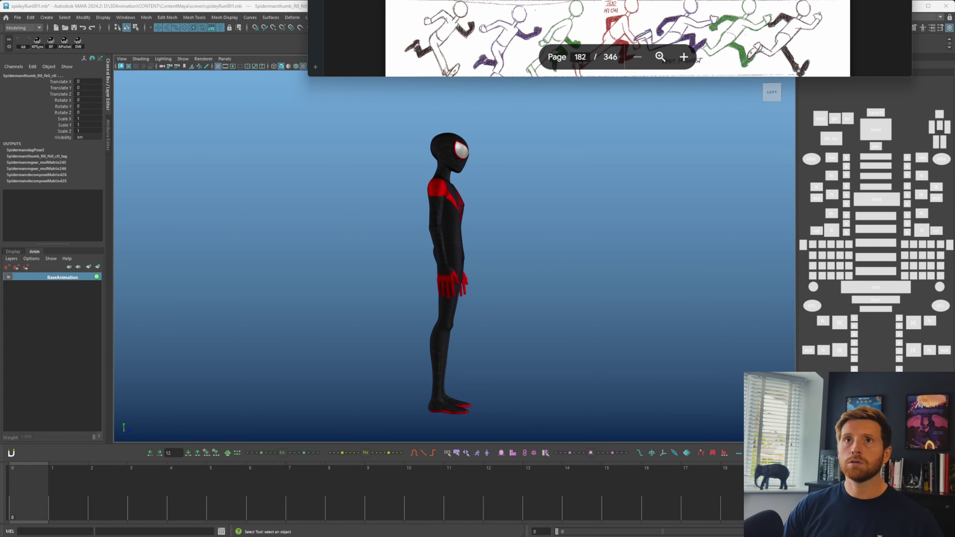
pyautogui.moveTo(610, 0); pyautogui.dragTo(493, 16)
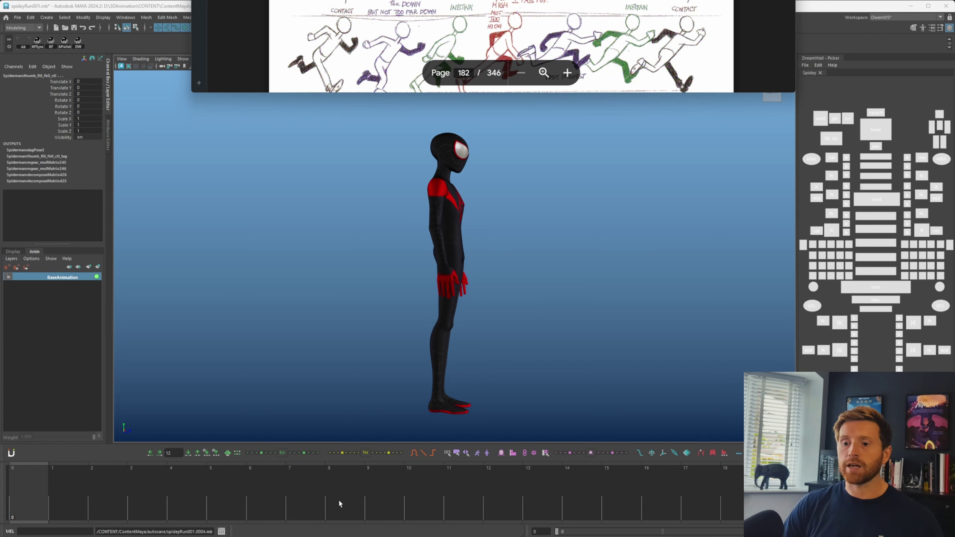
# - At frame 0, block the contact stance by placing the right foot forward with its toes raised and lowering the body control slightly
pyautogui.moveTo(147, 500); pyautogui.dragTo(661, 501)
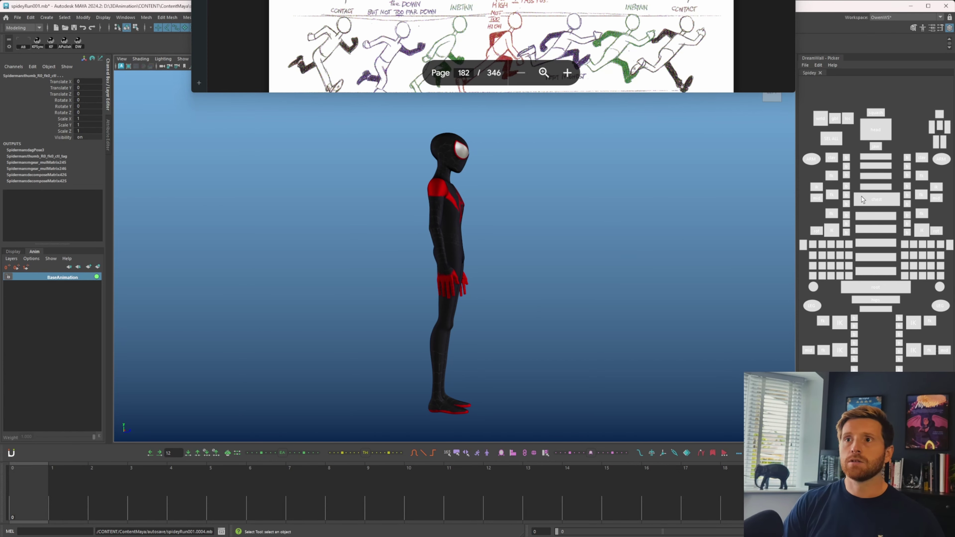
pyautogui.moveTo(67, 490); pyautogui.dragTo(21, 490)
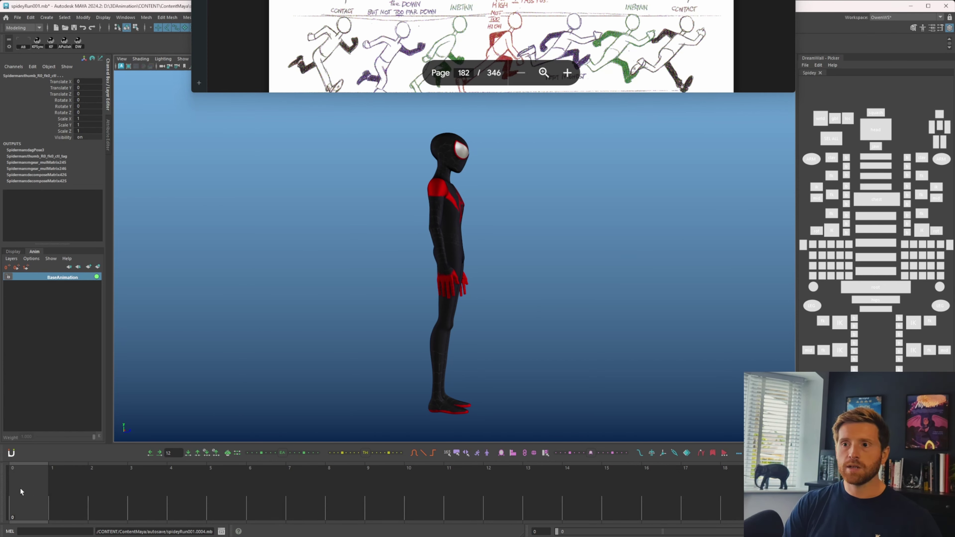
pyautogui.press('q')
pyautogui.moveTo(508, 399); pyautogui.dragTo(470, 398)
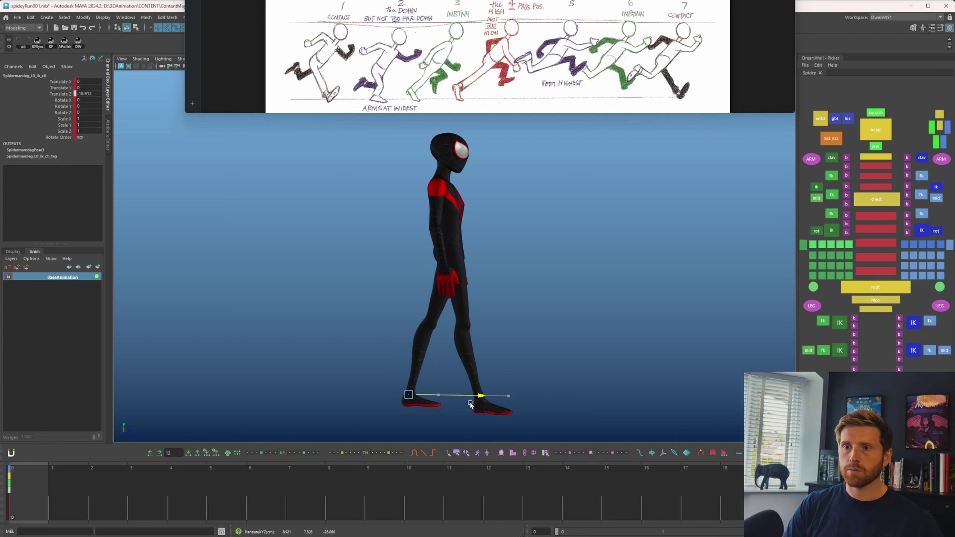
pyautogui.hotkey('ctrl', 'z')
pyautogui.press('Down')
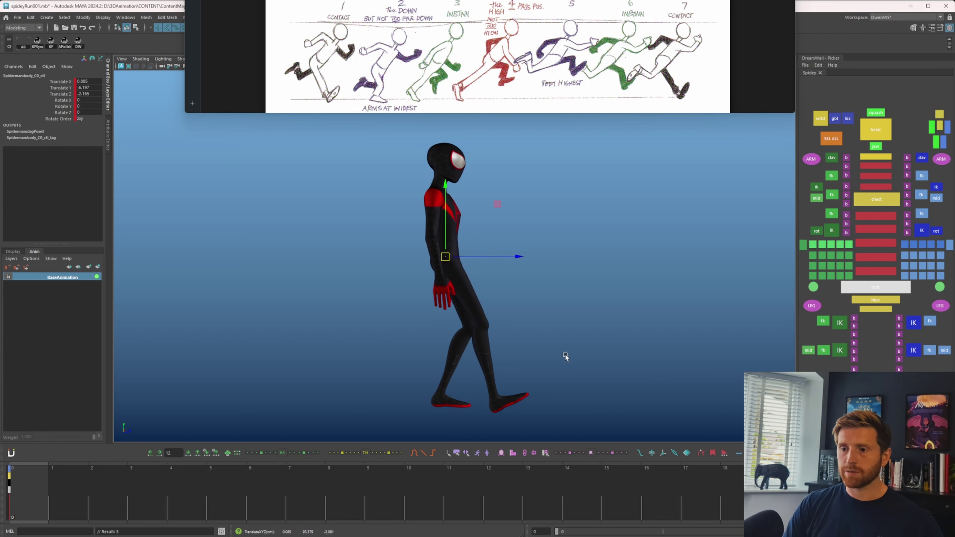
pyautogui.press('q')
pyautogui.moveTo(536, 402); pyautogui.dragTo(543, 402)
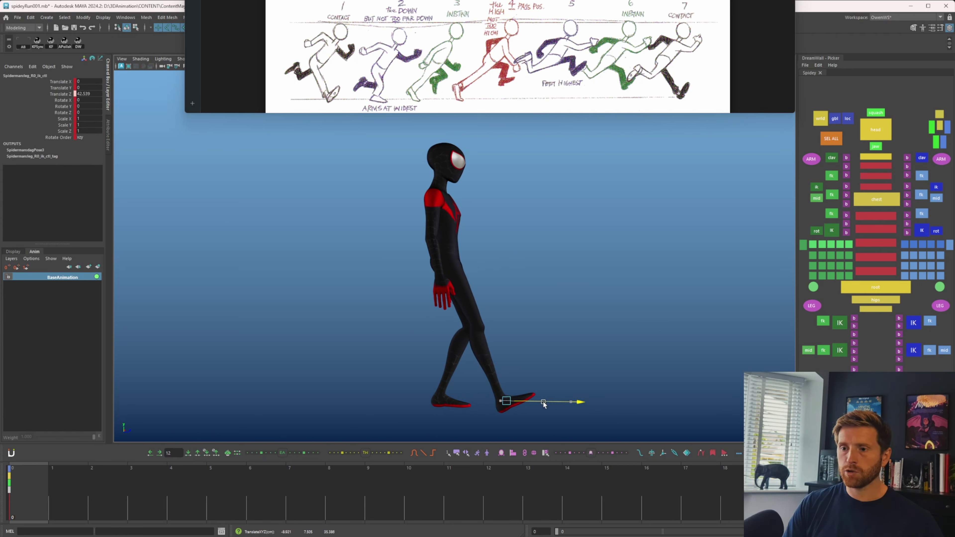
# - Lift the left foot's IK control high behind the body and rotate it about 136 degrees in X so the toes point back and down
pyautogui.press('q')
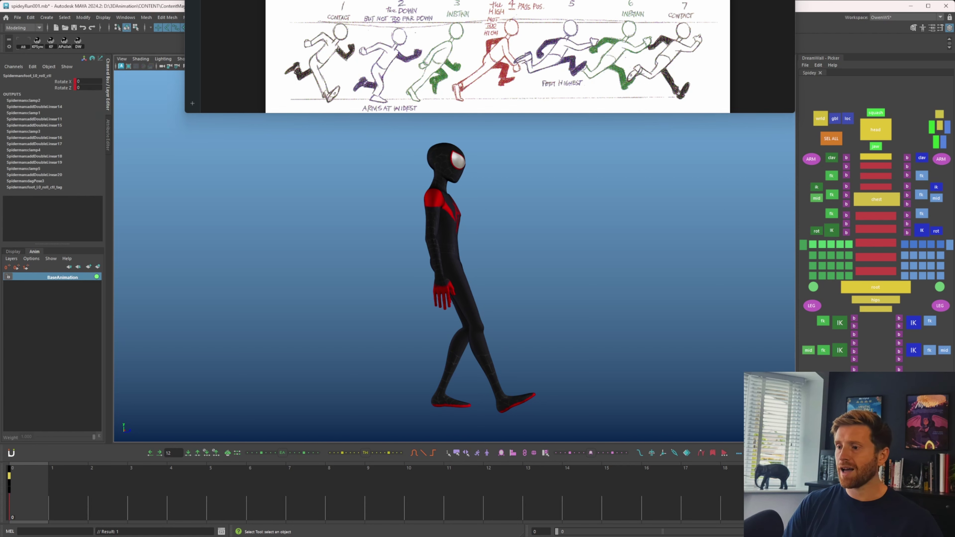
pyautogui.press('Up')
pyautogui.press('w')
pyautogui.moveTo(409, 415); pyautogui.dragTo(380, 298, button='middle')
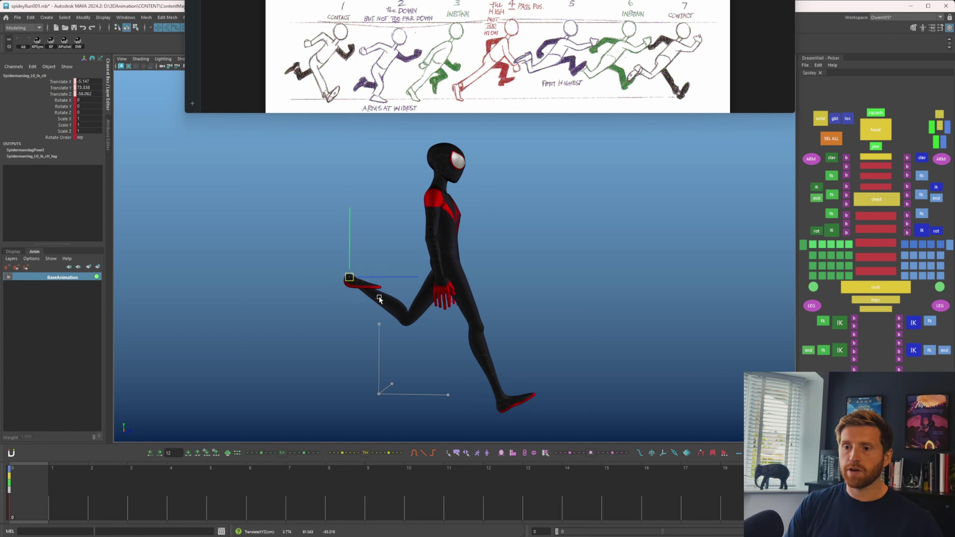
pyautogui.press('e')
pyautogui.moveTo(413, 237); pyautogui.dragTo(405, 364, button='middle')
pyautogui.press('w')
pyautogui.press('q')
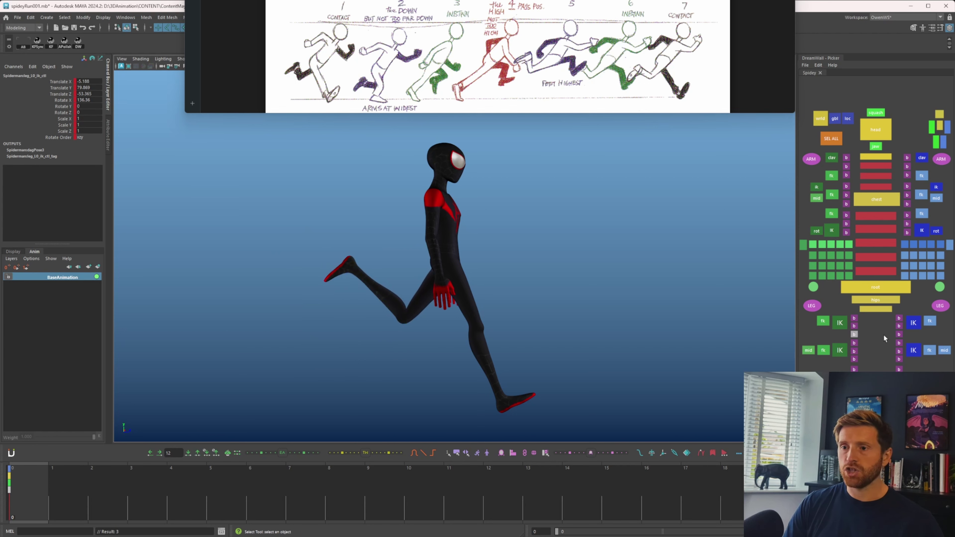
# - Lean the character forward by rotating the main body control about 41 degrees in X
pyautogui.click(875, 287)
pyautogui.press('e')
pyautogui.moveTo(516, 215); pyautogui.dragTo(508, 281)
pyautogui.press('q')
# - Twist the upper torso and swing the right arm up behind the body with its elbow bent, using the FK controls
pyautogui.click(877, 186)
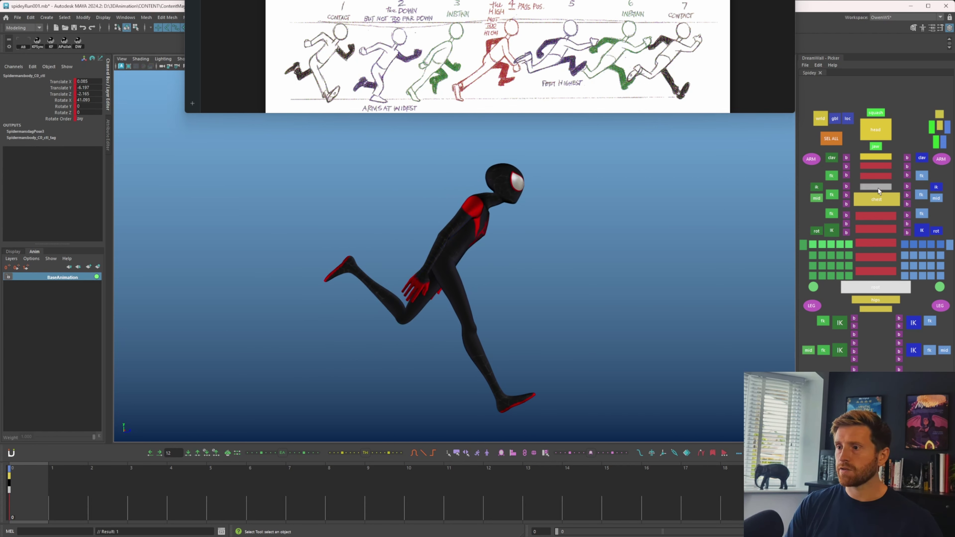
pyautogui.click(832, 175)
pyautogui.press('e')
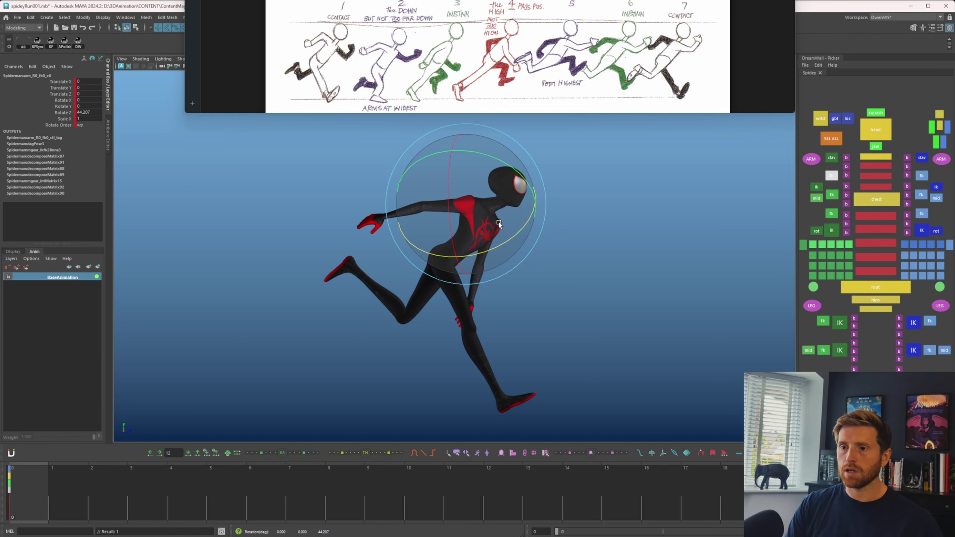
pyautogui.moveTo(486, 232); pyautogui.dragTo(483, 247)
pyautogui.press('q')
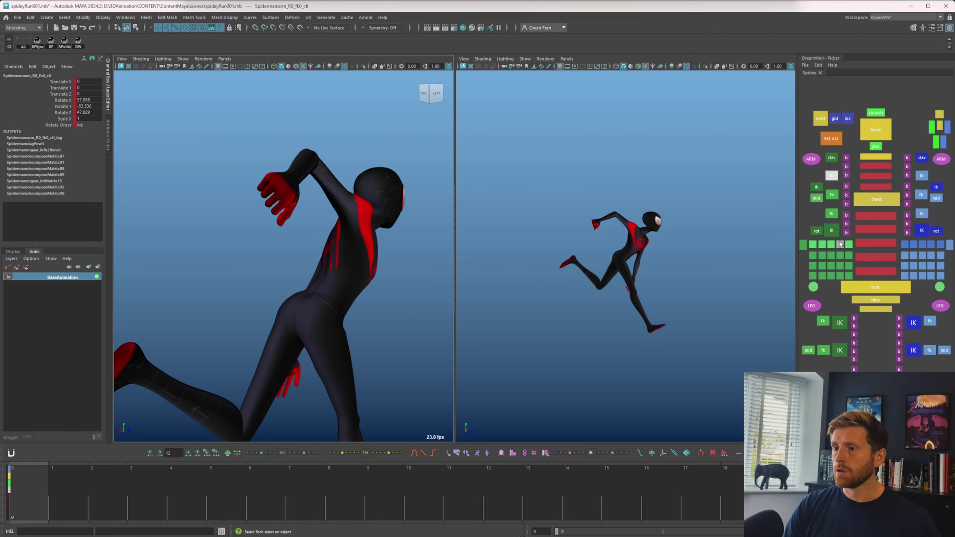
# - Tighten the right palm by slightly rotating the thumb roll control and the R3 and R1 metacarpal controls
pyautogui.click(849, 245)
pyautogui.press('e')
pyautogui.moveTo(298, 239)
pyautogui.mouseDown()
pyautogui.moveTo(294, 245)
pyautogui.moveTo(315, 241)
pyautogui.mouseUp()
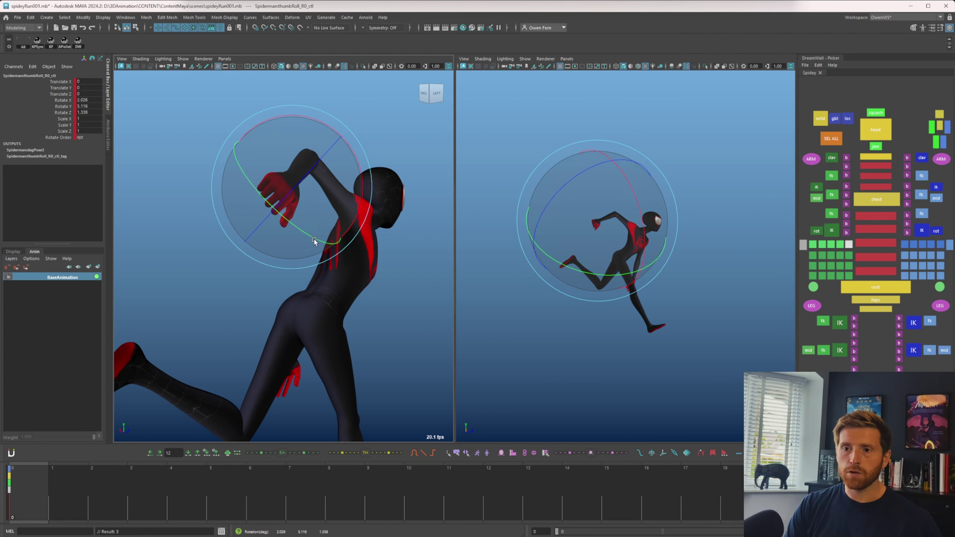
pyautogui.keyDown('alt'); pyautogui.moveTo(316, 288); pyautogui.dragTo(326, 292); pyautogui.keyUp('alt')
pyautogui.click(814, 245)
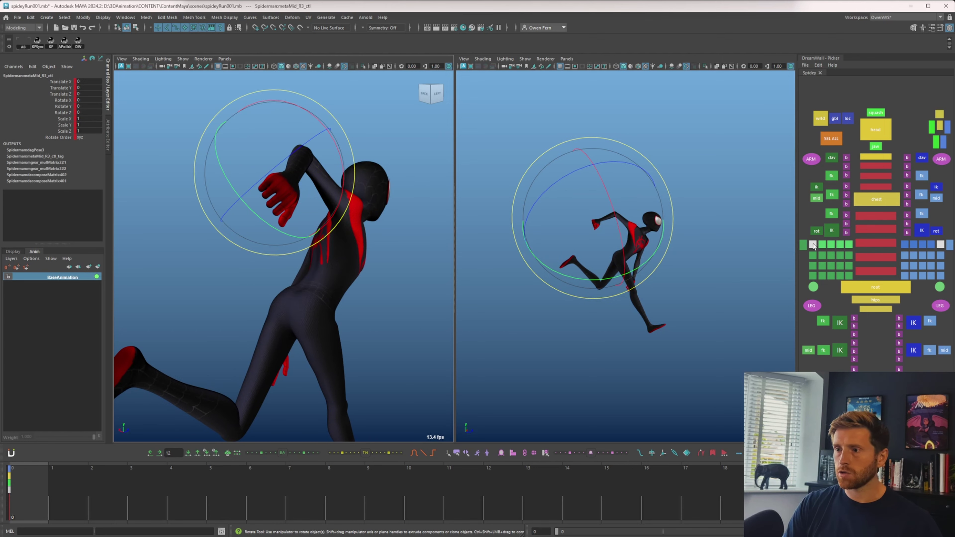
pyautogui.moveTo(262, 225); pyautogui.dragTo(269, 234)
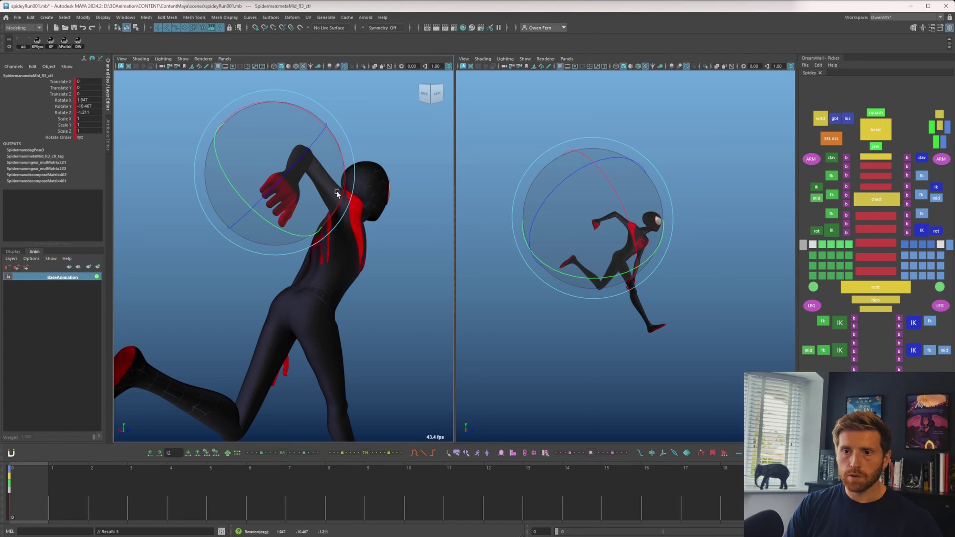
pyautogui.moveTo(338, 193)
pyautogui.mouseDown()
pyautogui.moveTo(340, 175)
pyautogui.moveTo(355, 176)
pyautogui.moveTo(306, 228)
pyautogui.mouseUp()
pyautogui.click(832, 245)
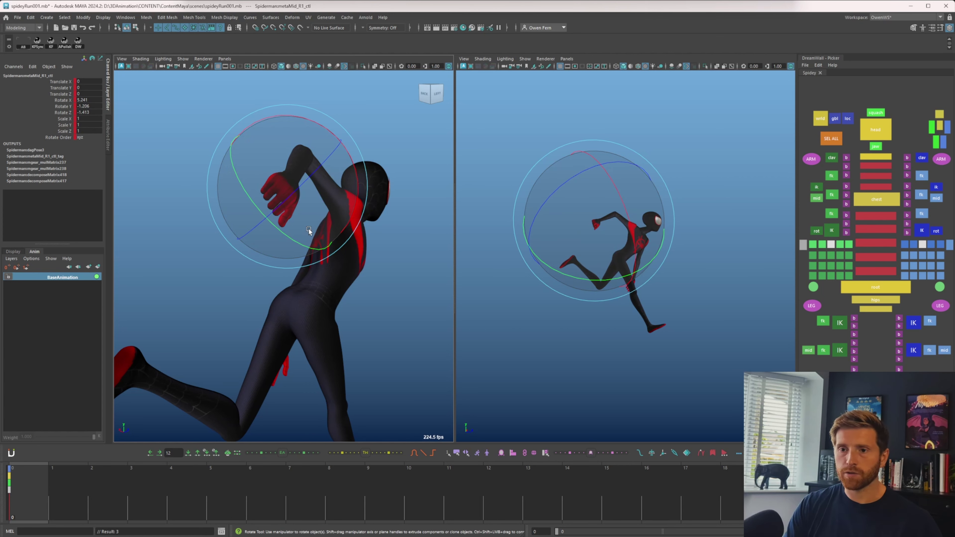
# - Curl the fingers into closed fists and shift the right forearm's tweak controls about -1 unit in Y
pyautogui.moveTo(857, 238); pyautogui.dragTo(805, 289)
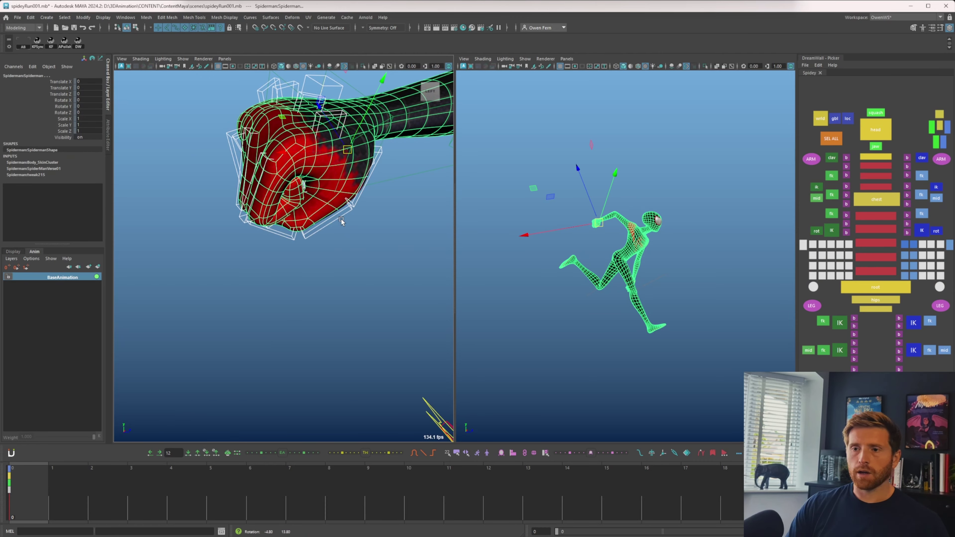
pyautogui.keyDown('alt'); pyautogui.moveTo(342, 222); pyautogui.dragTo(282, 188, button='right'); pyautogui.keyUp('alt')
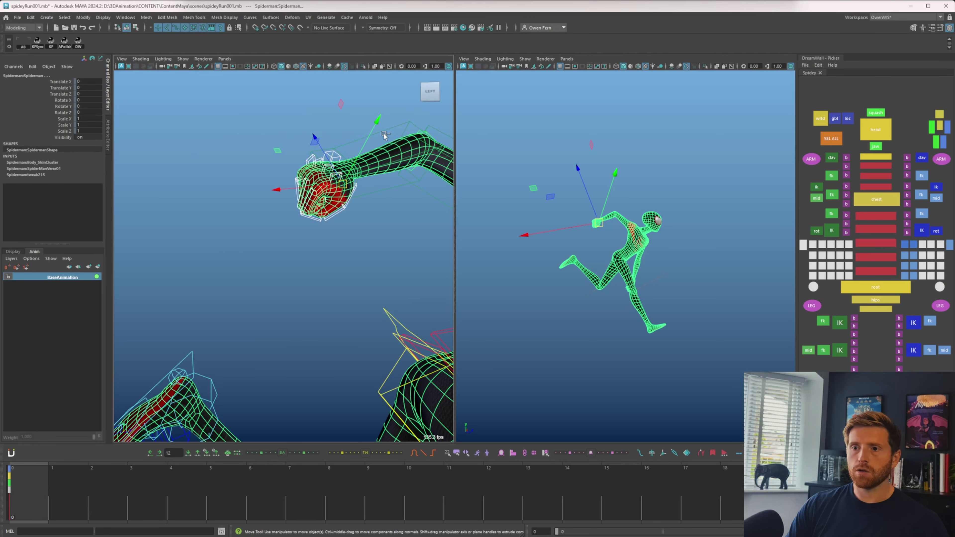
pyautogui.click(364, 113)
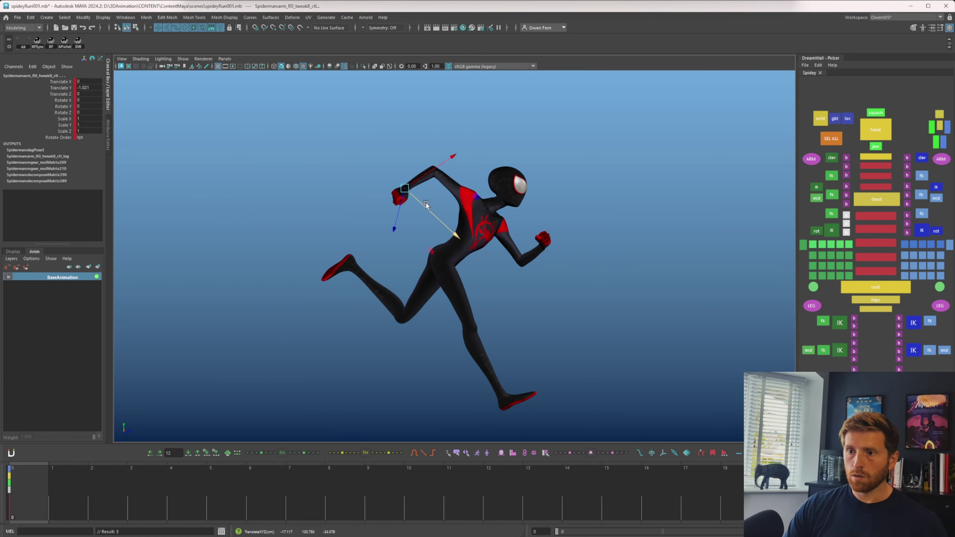
# - Rotate the right wrist FK control so the raised fist follows the line of the forearm behind the body
pyautogui.click(832, 230)
pyautogui.press('e')
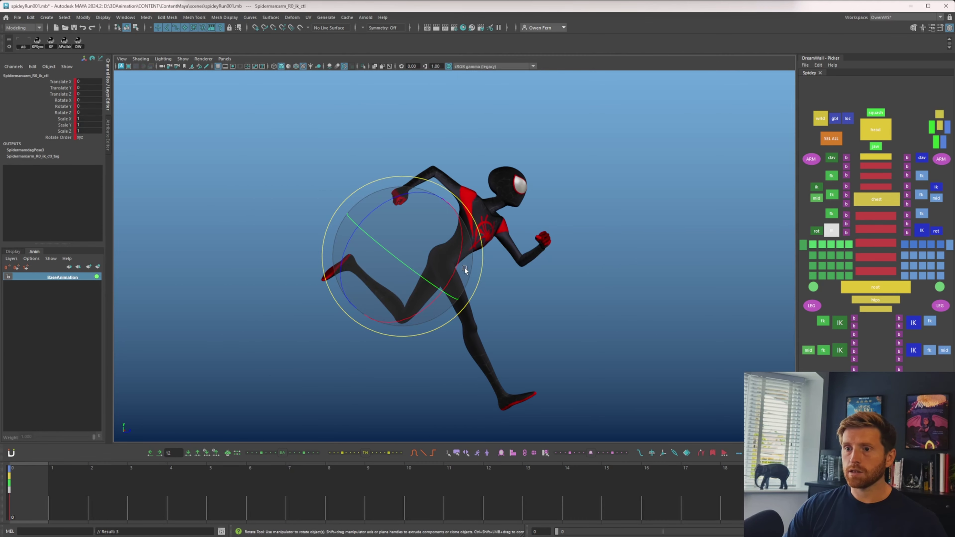
pyautogui.click(831, 213)
pyautogui.moveTo(447, 167); pyautogui.dragTo(458, 161)
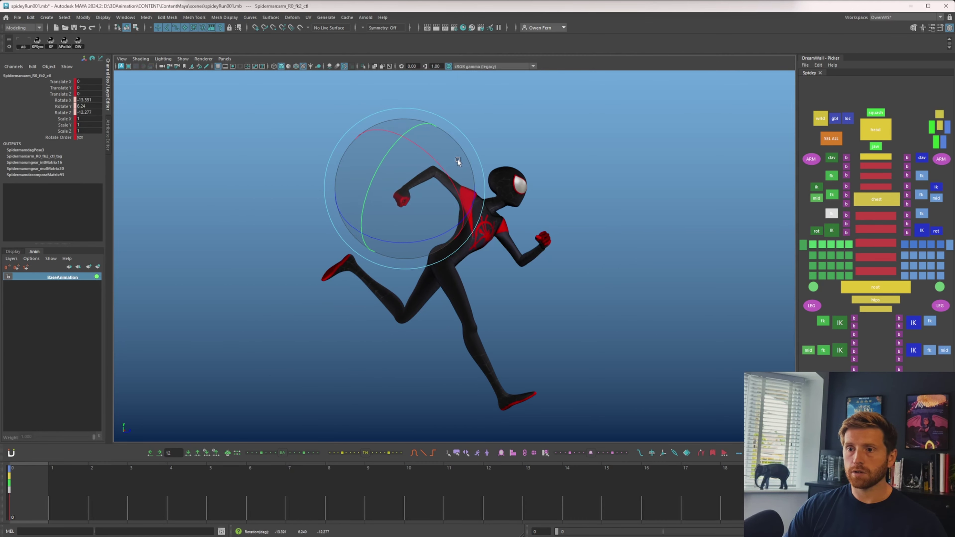
pyautogui.moveTo(408, 226)
pyautogui.mouseDown()
pyautogui.moveTo(402, 231)
pyautogui.moveTo(406, 224)
pyautogui.mouseUp()
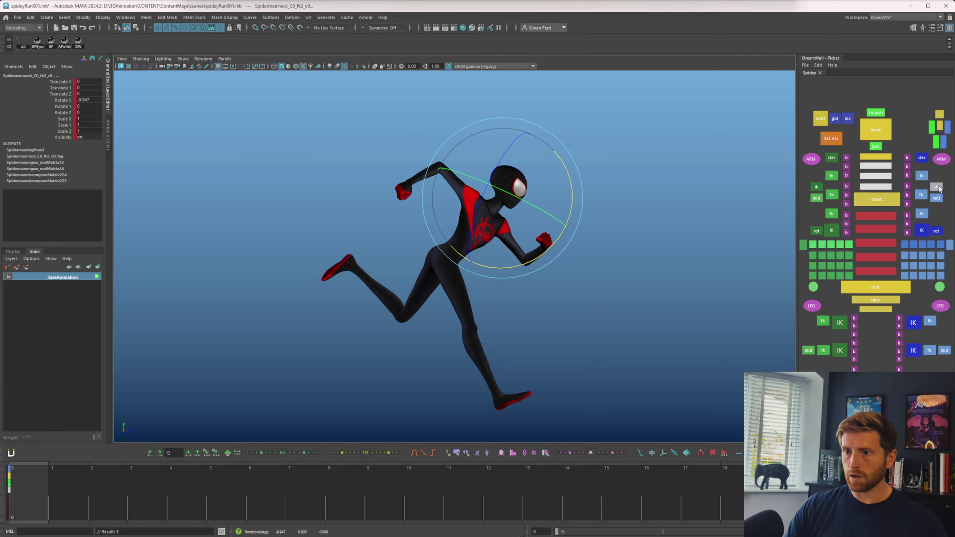
# - Tilt the neck controls to about -9 degrees in X and twist the chest control to about -30 degrees in Y
pyautogui.click(872, 187)
pyautogui.keyDown('alt'); pyautogui.moveTo(309, 292); pyautogui.dragTo(323, 258); pyautogui.keyUp('alt')
pyautogui.press('z')
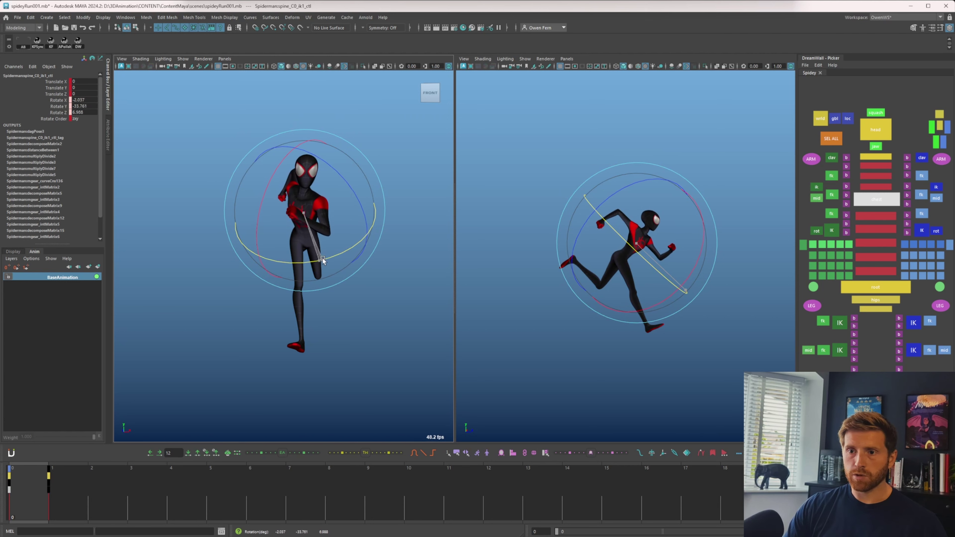
pyautogui.keyDown('alt'); pyautogui.moveTo(341, 220); pyautogui.dragTo(283, 307); pyautogui.keyUp('alt')
pyautogui.press('Up')
pyautogui.press('w')
pyautogui.press('q')
pyautogui.press('w')
pyautogui.press('q')
pyautogui.click(876, 200)
pyautogui.press('w')
pyautogui.press('e')
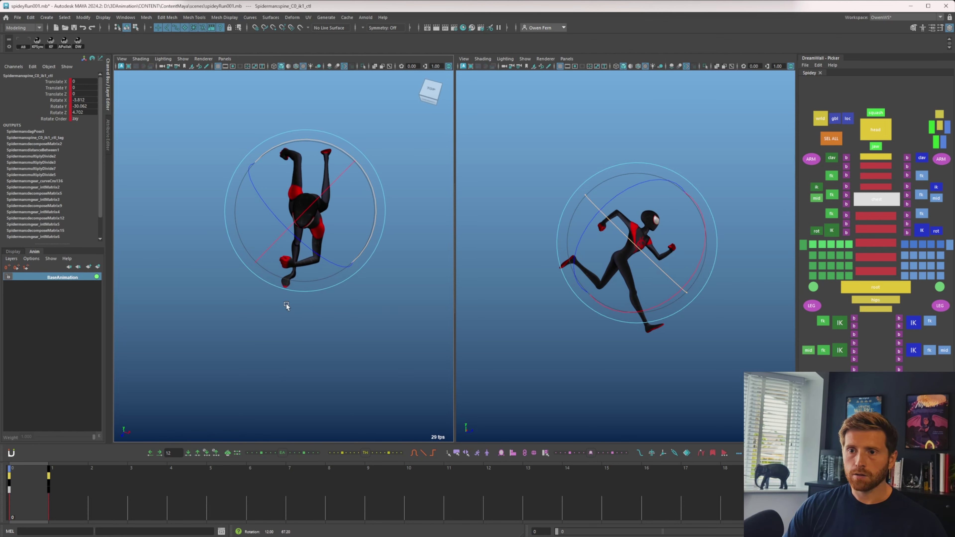
# - Rotate the left clavicle and upper arm FK controls to swing the left arm forward, and key the pose
pyautogui.click(922, 159)
pyautogui.moveTo(377, 227); pyautogui.dragTo(400, 190)
pyautogui.click(920, 176)
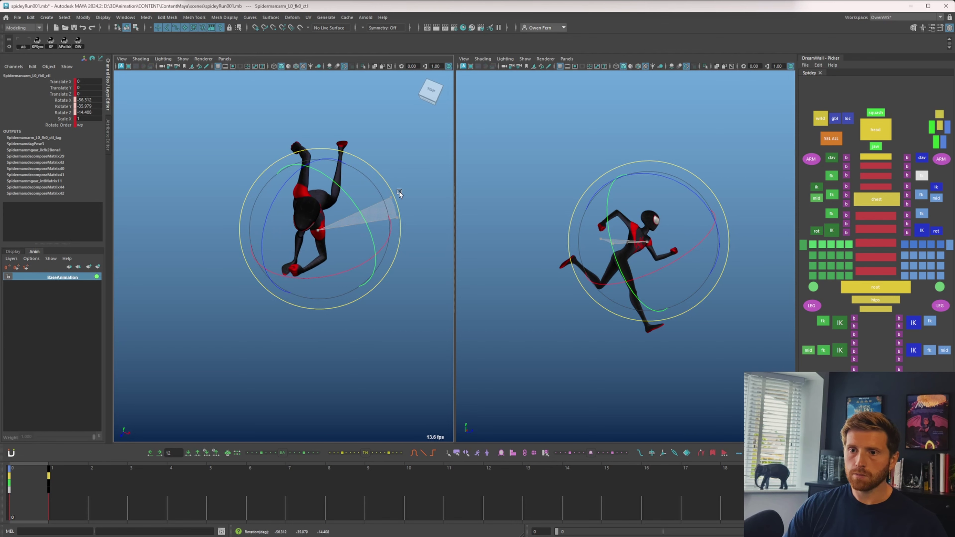
pyautogui.press('s')
# - Refine the right arm's backswing by rotating its upper arm FK control and bending the elbow to about -78 degrees in Z
pyautogui.click(833, 176)
pyautogui.keyDown('alt'); pyautogui.moveTo(352, 159); pyautogui.dragTo(436, 152); pyautogui.keyUp('alt')
pyautogui.moveTo(394, 177); pyautogui.dragTo(395, 165)
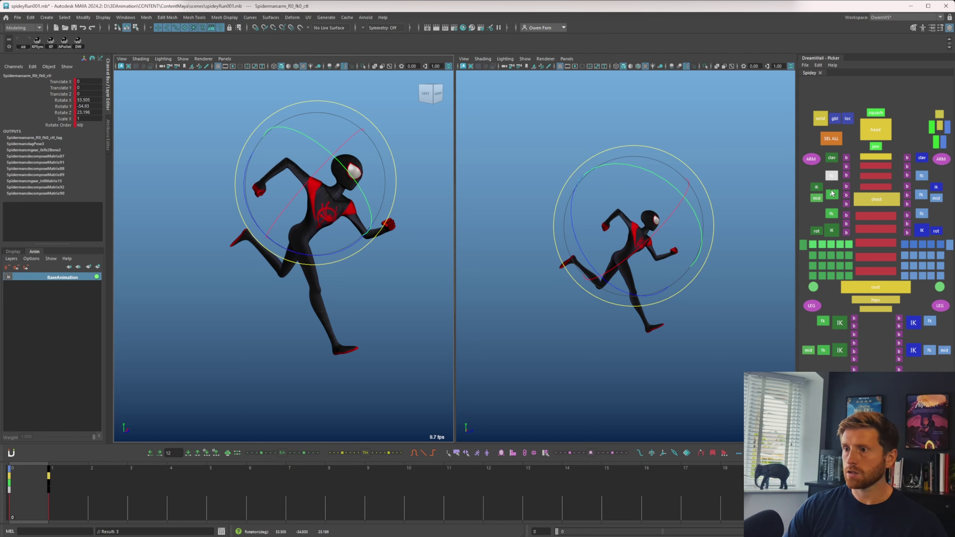
pyautogui.click(832, 195)
pyautogui.press('q')
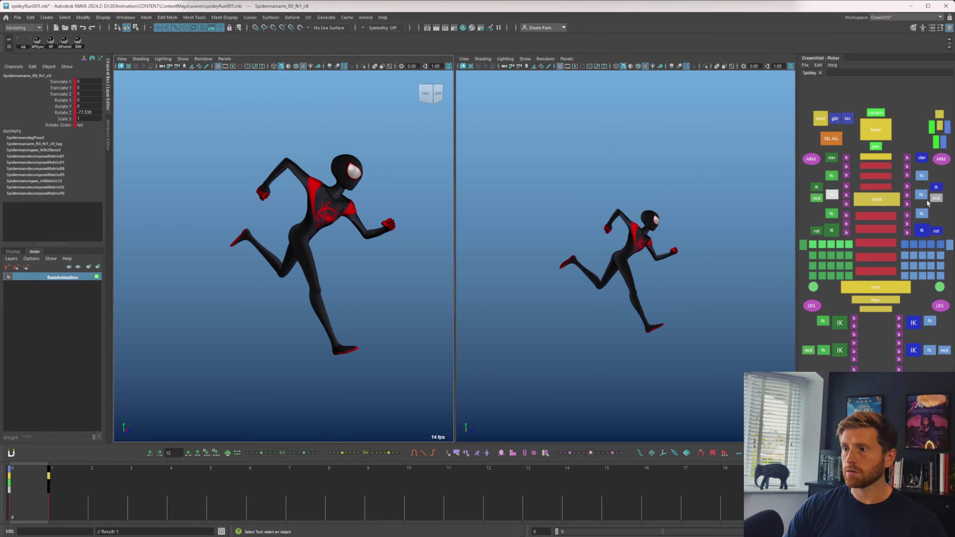
# - Bend the left elbow FK control to about -95 degrees in Z
pyautogui.click(923, 196)
pyautogui.keyDown('alt'); pyautogui.moveTo(324, 273); pyautogui.dragTo(181, 245); pyautogui.keyUp('alt')
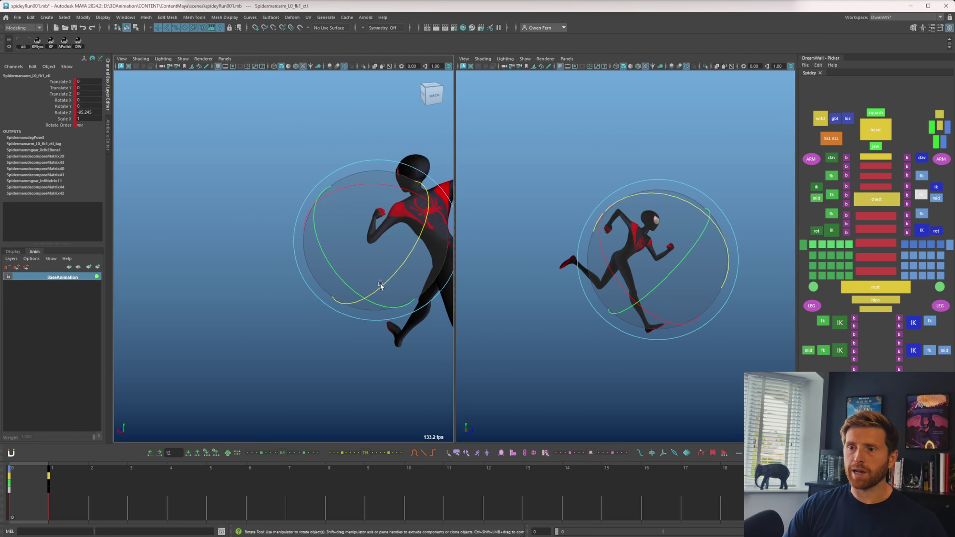
pyautogui.keyDown('alt'); pyautogui.moveTo(381, 286); pyautogui.dragTo(410, 254); pyautogui.keyUp('alt')
pyautogui.press('w')
# - Adjust the raised left foot's IK control as seen from the front
pyautogui.click(914, 323)
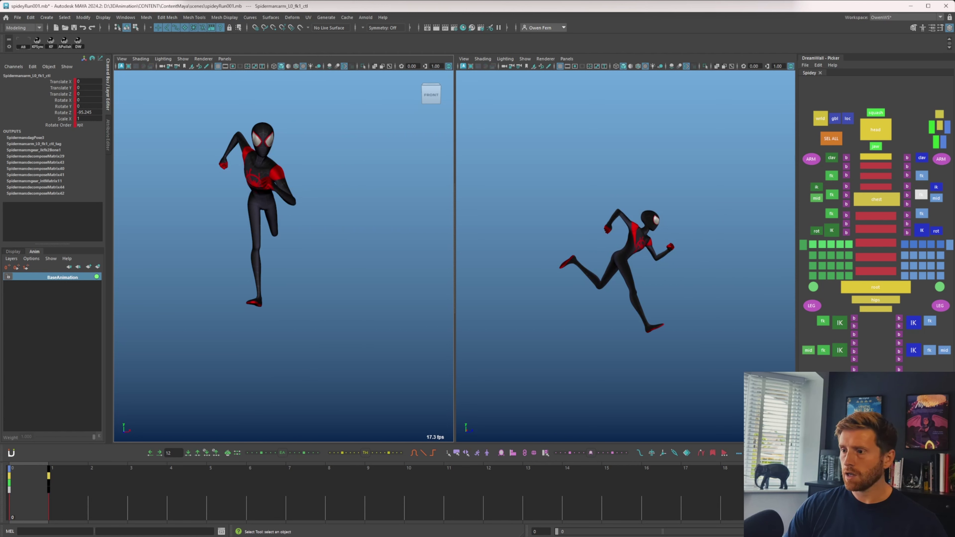
pyautogui.moveTo(304, 217); pyautogui.dragTo(322, 213)
pyautogui.press('q')
# - Move the right knee's pole vector outward about 18 units in X and adjust the left knee's pole vector
pyautogui.click(840, 351)
pyautogui.press('w')
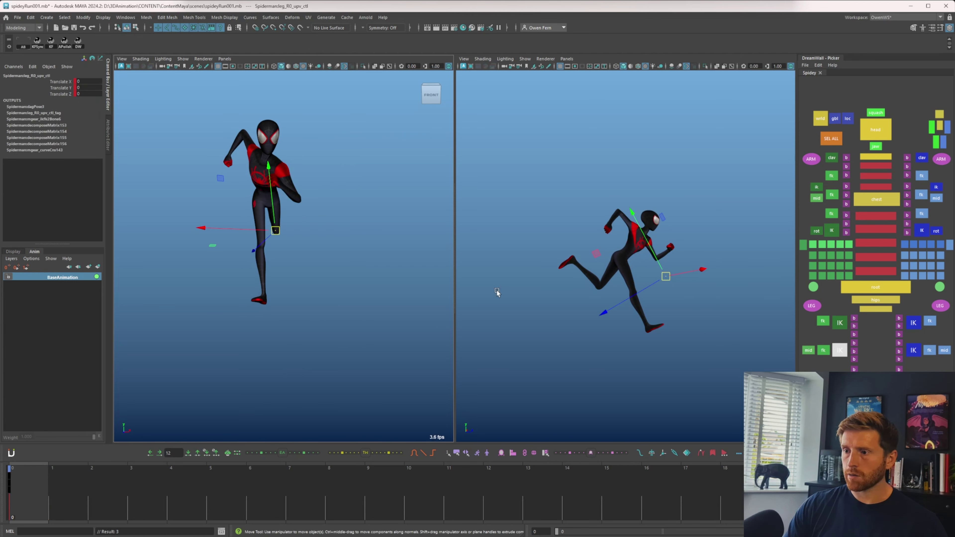
pyautogui.moveTo(315, 266); pyautogui.dragTo(290, 278, button='middle')
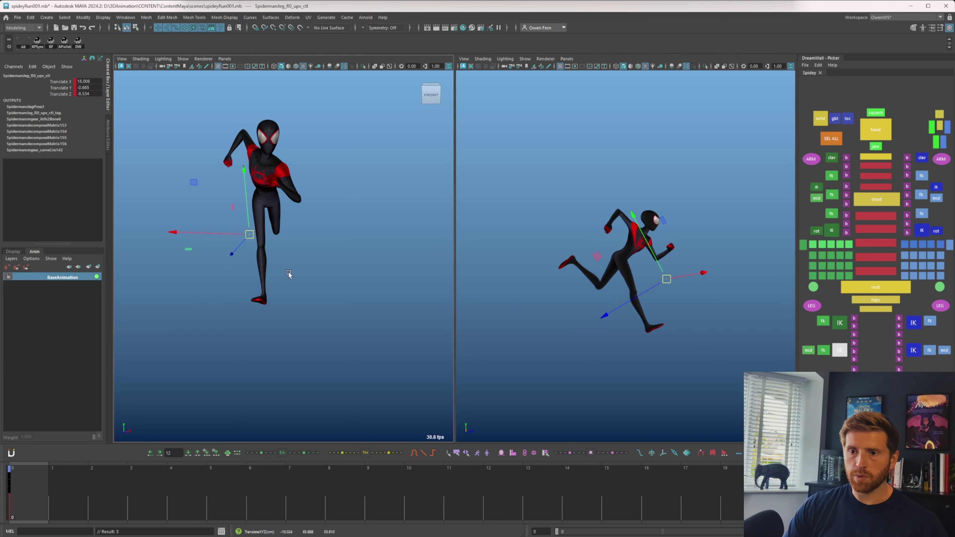
pyautogui.click(913, 350)
pyautogui.keyDown('alt'); pyautogui.moveTo(354, 247); pyautogui.dragTo(318, 220); pyautogui.keyUp('alt')
pyautogui.moveTo(322, 251); pyautogui.dragTo(320, 252, button='middle')
pyautogui.keyDown('alt'); pyautogui.moveTo(318, 258); pyautogui.dragTo(206, 241); pyautogui.keyUp('alt')
# - Move the left foot's IK control farther up and back behind the body in the full side view
pyautogui.press('space')
pyautogui.press('q')
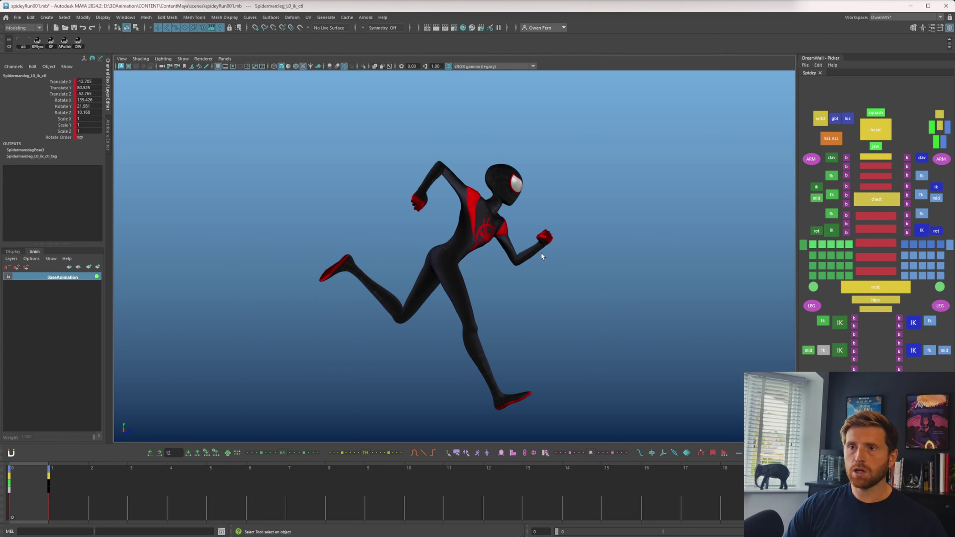
pyautogui.press('w')
pyautogui.moveTo(541, 253); pyautogui.dragTo(532, 236, button='middle')
pyautogui.press('q')
# - Select all rig controls and mirror the contact pose at frame 7
pyautogui.click(831, 139)
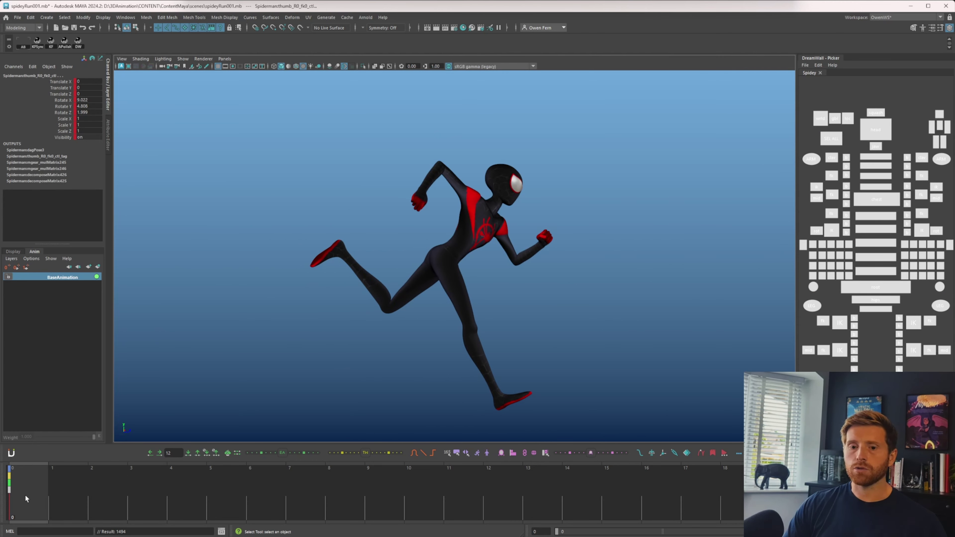
pyautogui.click(187, 493)
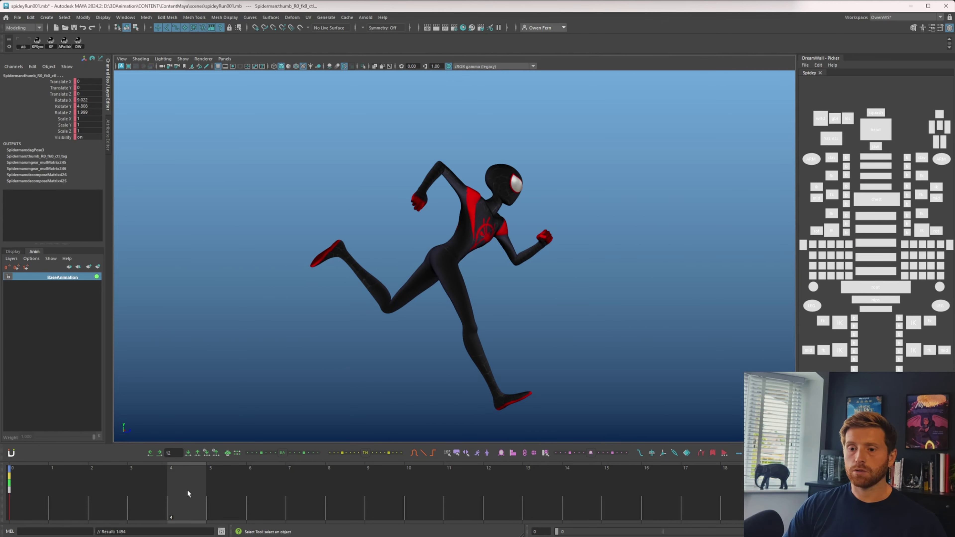
pyautogui.moveTo(346, 492); pyautogui.dragTo(306, 496)
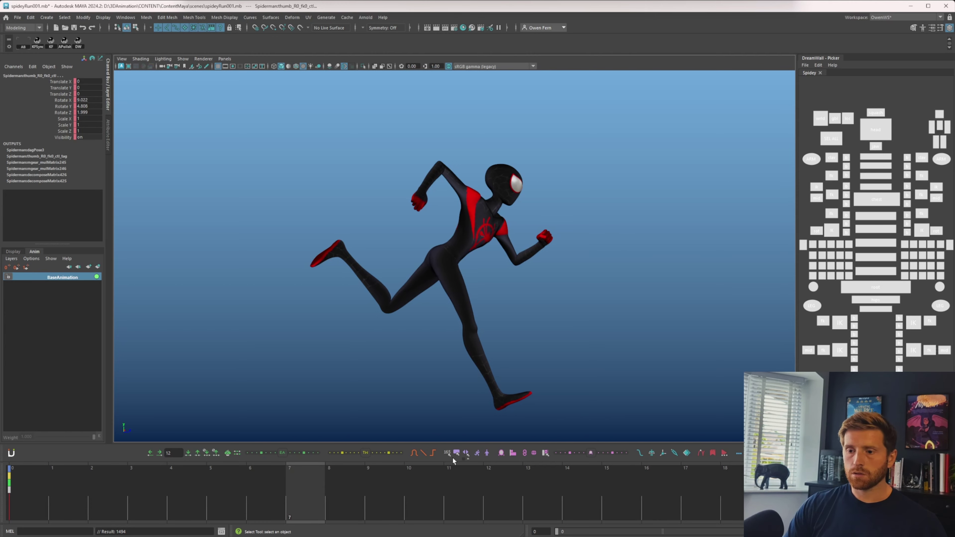
pyautogui.click(502, 455)
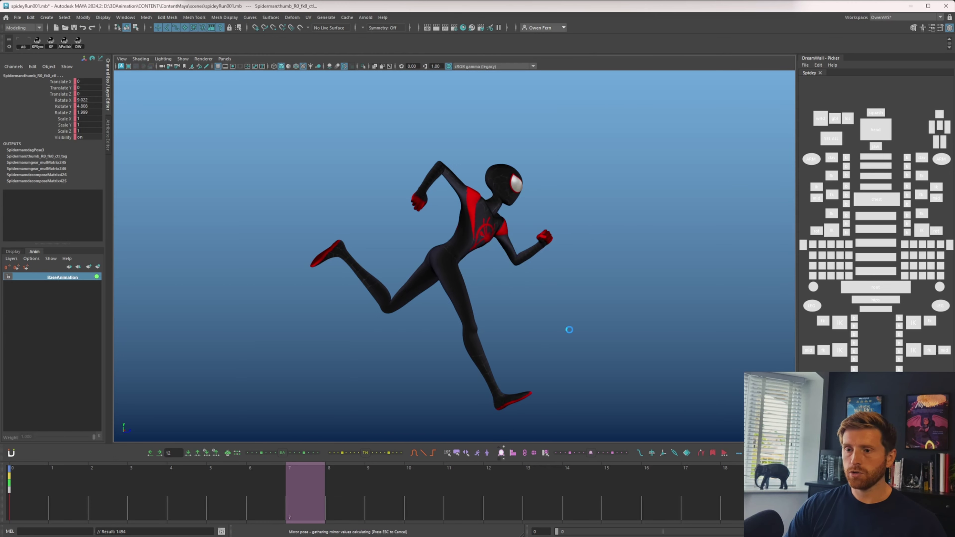
# - Key an in-between pose for all controls at frame 3 and raise the root control to lift the body
pyautogui.moveTo(109, 486); pyautogui.dragTo(147, 479)
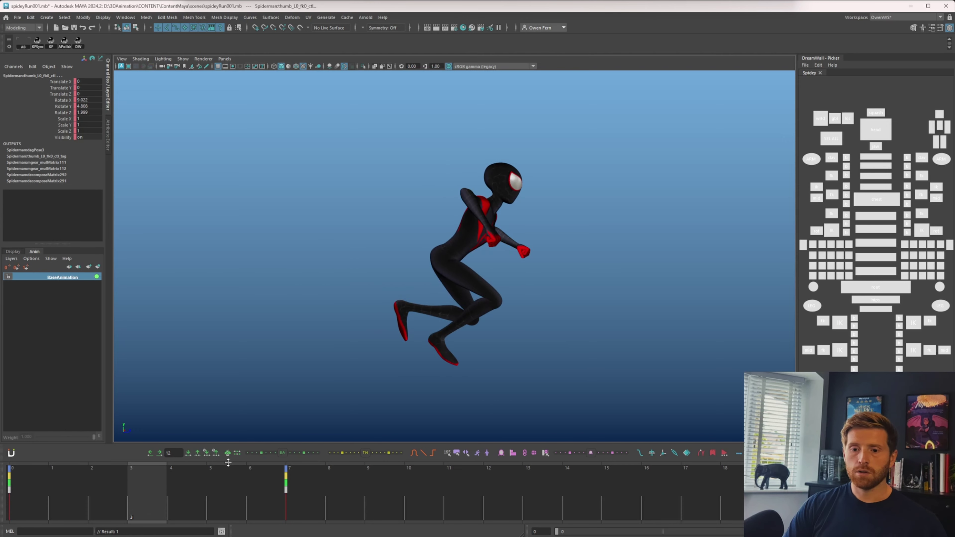
pyautogui.click(365, 453)
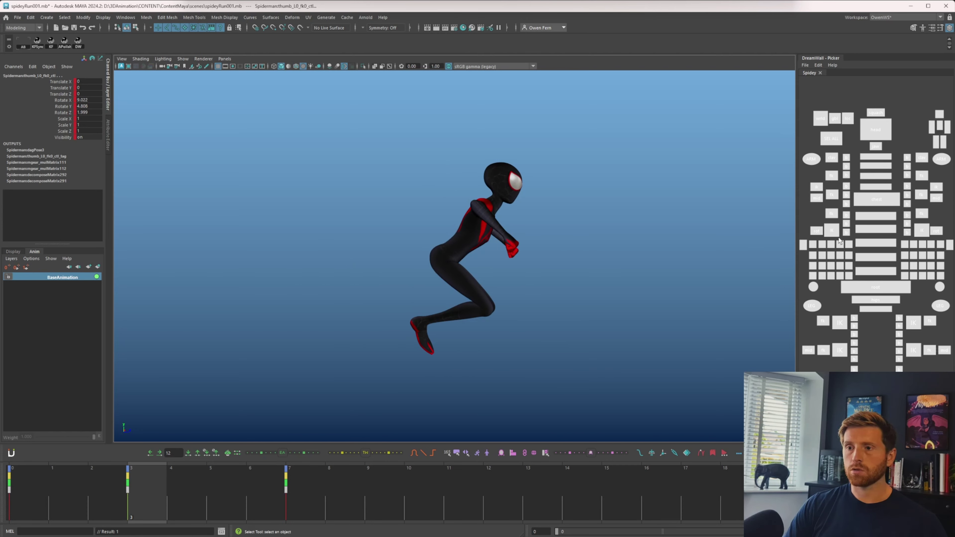
pyautogui.click(862, 290)
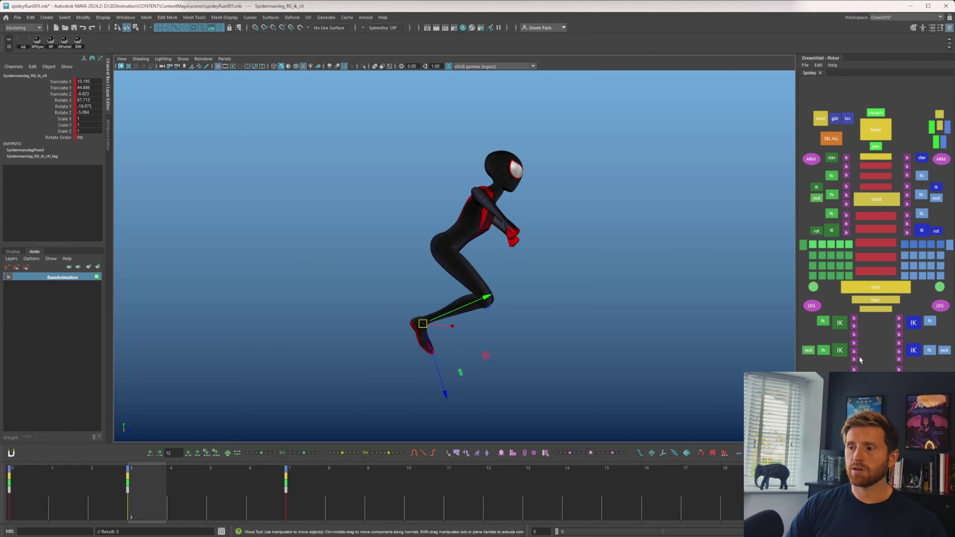
pyautogui.press('q')
pyautogui.click(881, 287)
# - At frame 3, place the right foot's IK control high behind the body, rotated about 150 degrees in X
pyautogui.press(',')
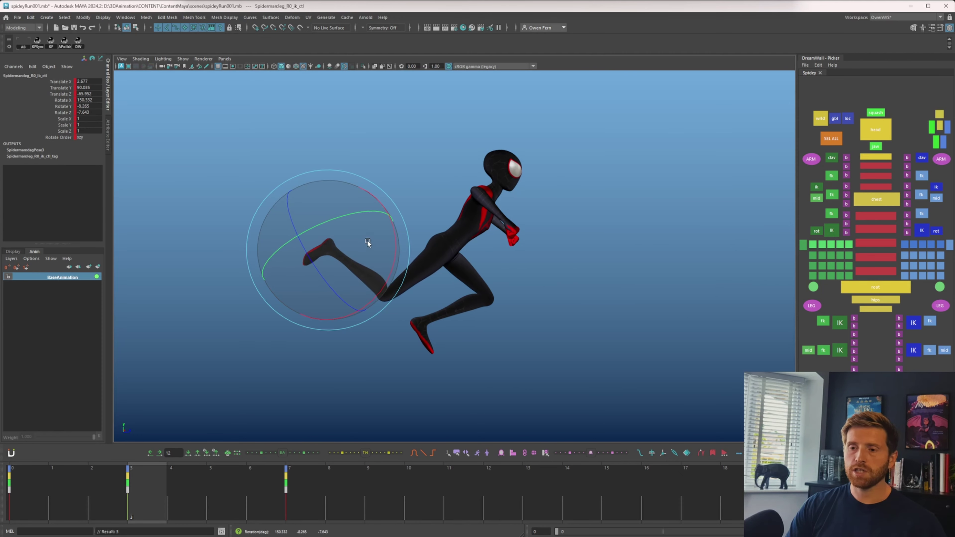
pyautogui.press(',')
pyautogui.press('.')
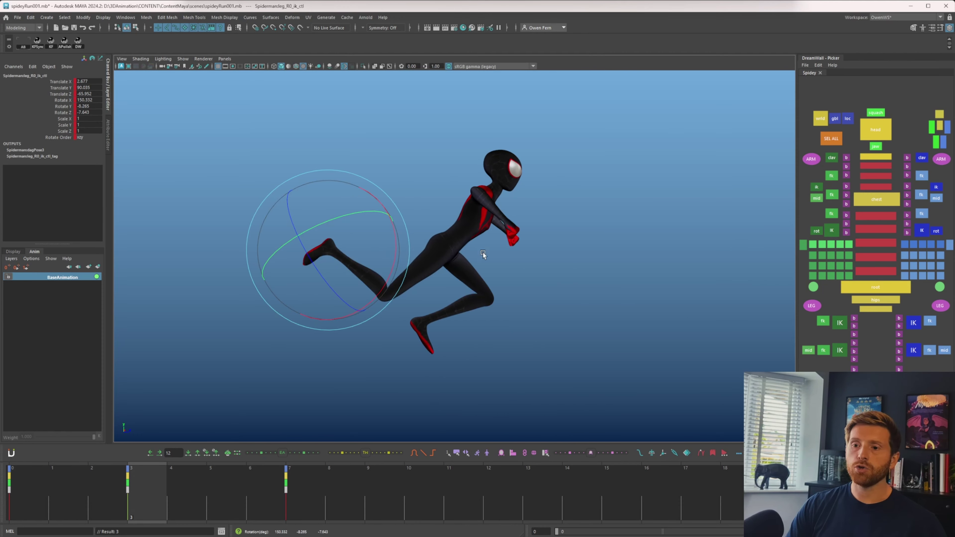
pyautogui.press('w')
pyautogui.moveTo(374, 317); pyautogui.dragTo(384, 303, button='middle')
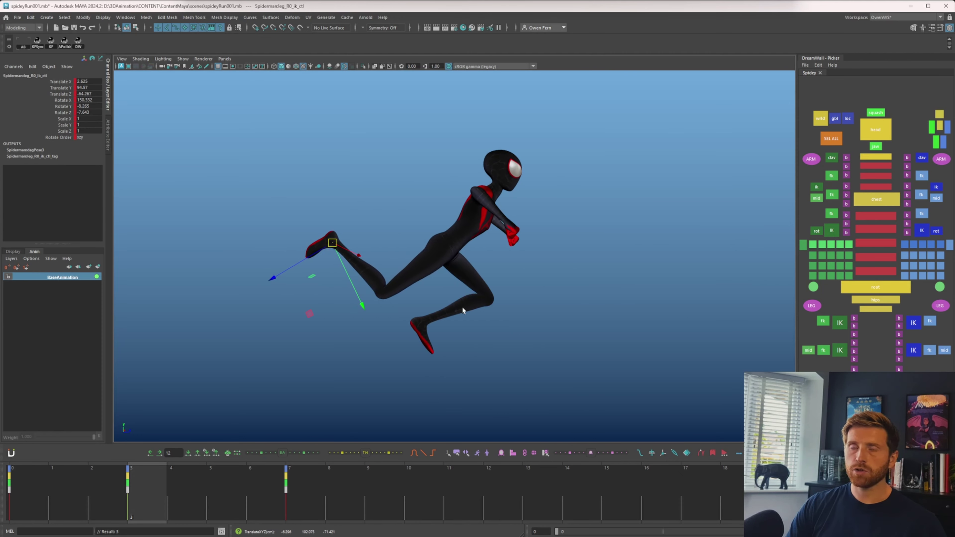
pyautogui.press('q')
# - At frame 3, bring the left foot's IK control forward and up, rotated to about -32 degrees in X with raised toes
pyautogui.click(913, 323)
pyautogui.click(914, 350)
pyautogui.press('w')
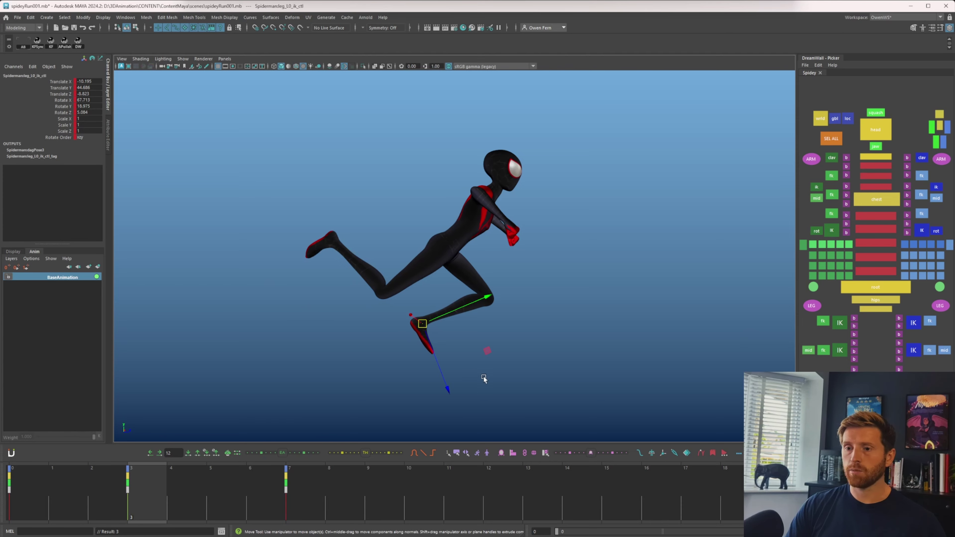
pyautogui.moveTo(484, 378); pyautogui.dragTo(605, 391, button='middle')
pyautogui.press('e')
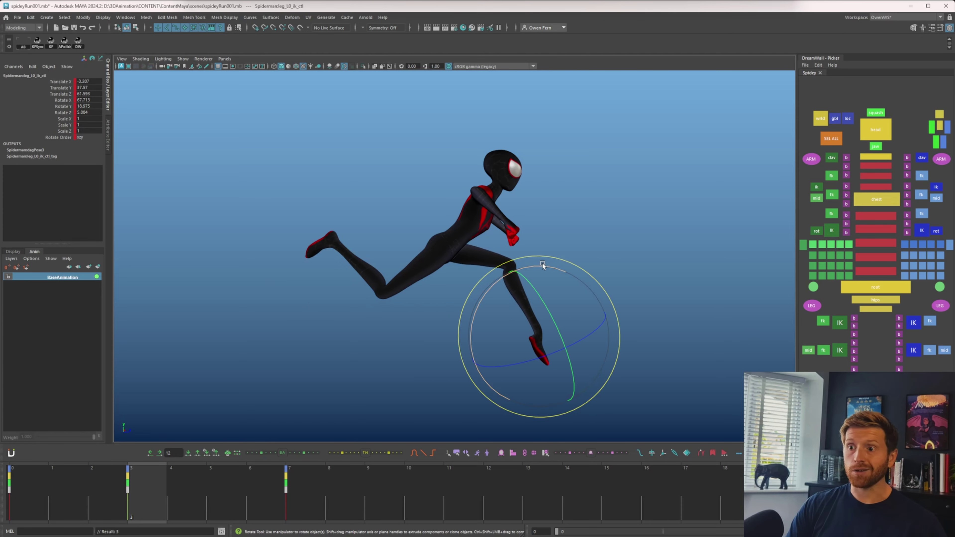
pyautogui.moveTo(543, 264); pyautogui.dragTo(426, 354)
pyautogui.press('w')
pyautogui.moveTo(544, 372); pyautogui.dragTo(548, 350, button='middle')
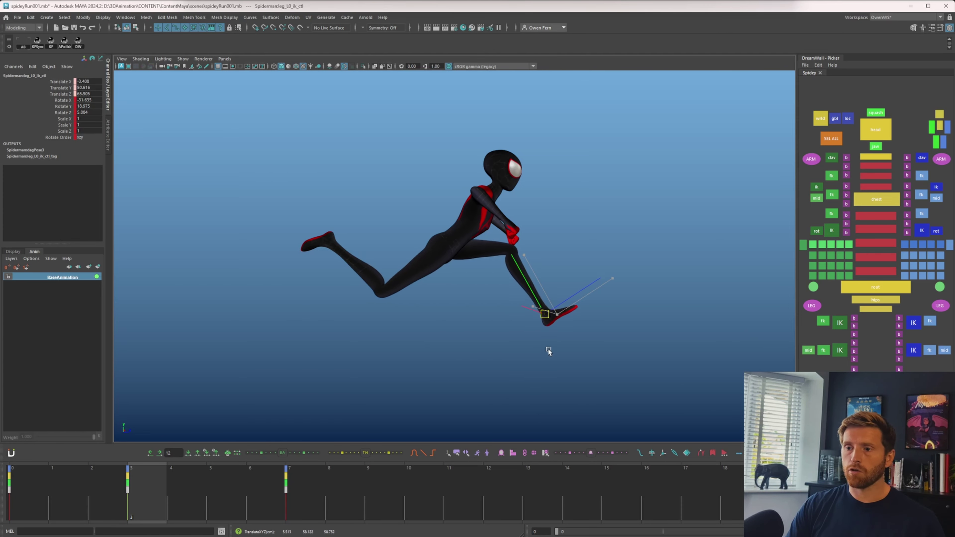
# - At frame 3, lower the right arm, rotating the clavicle to about -2.5 degrees in Y and -4 in Z
pyautogui.click(831, 175)
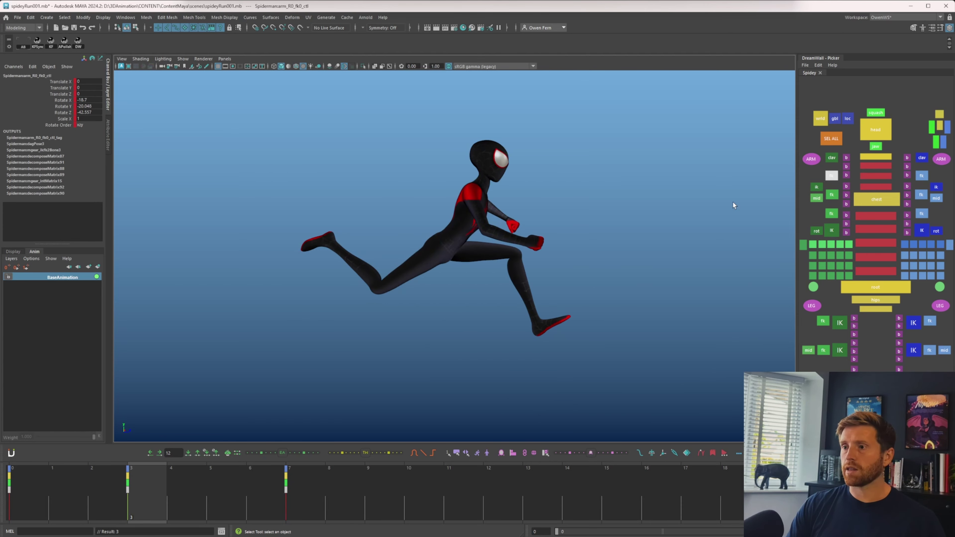
pyautogui.press('e')
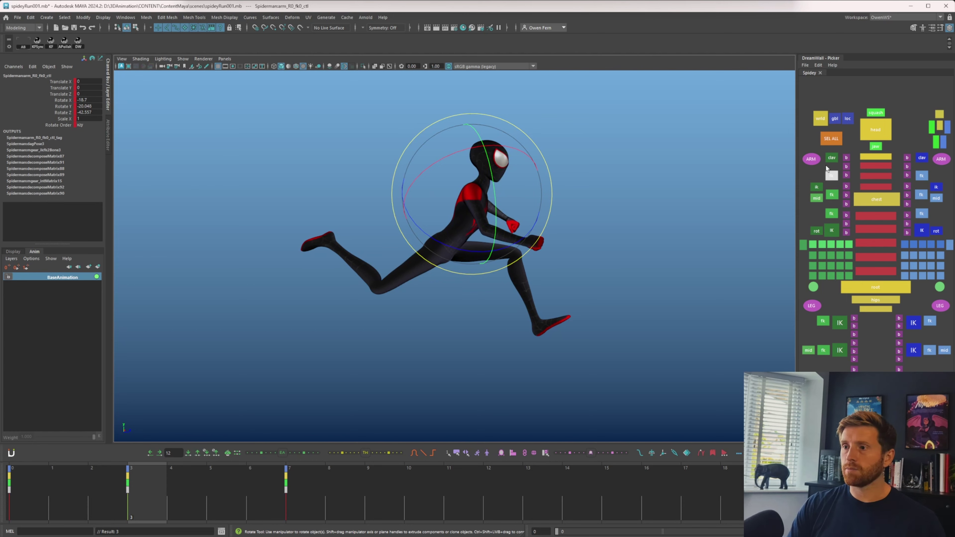
pyautogui.click(831, 158)
pyautogui.moveTo(497, 202); pyautogui.dragTo(484, 222)
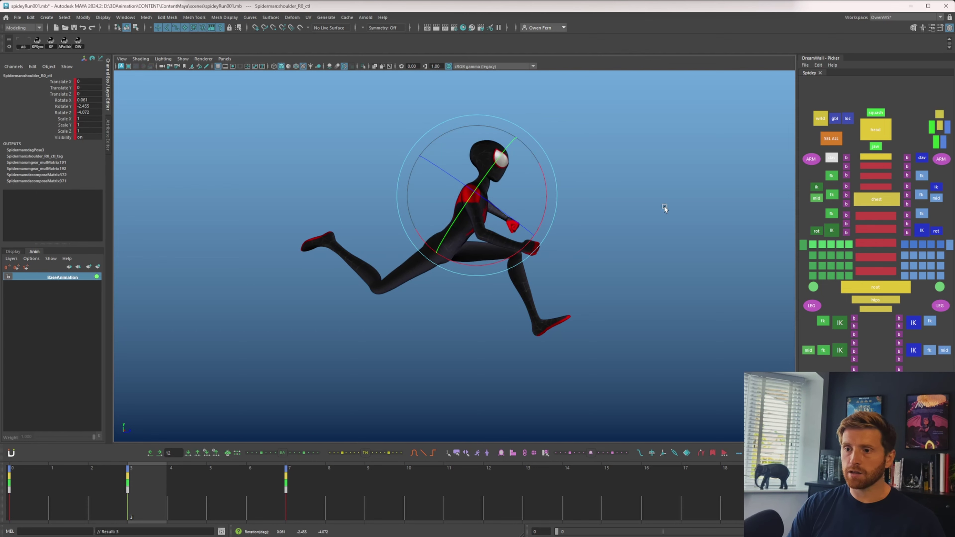
pyautogui.click(832, 176)
pyautogui.press('q')
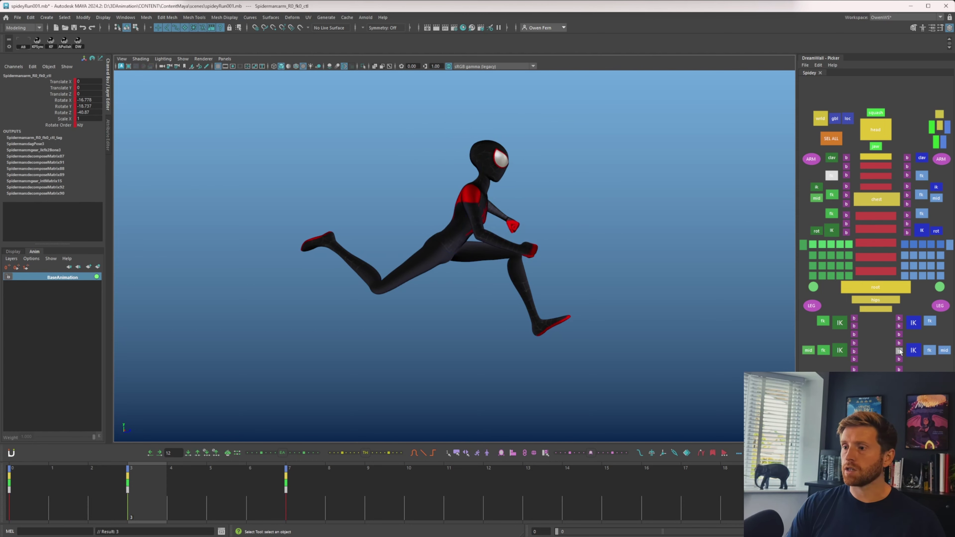
# - At frame 3, raise the left foot's IK control to about 49 in Translate Y
pyautogui.click(914, 369)
pyautogui.press('.')
pyautogui.press(',')
pyautogui.press('w')
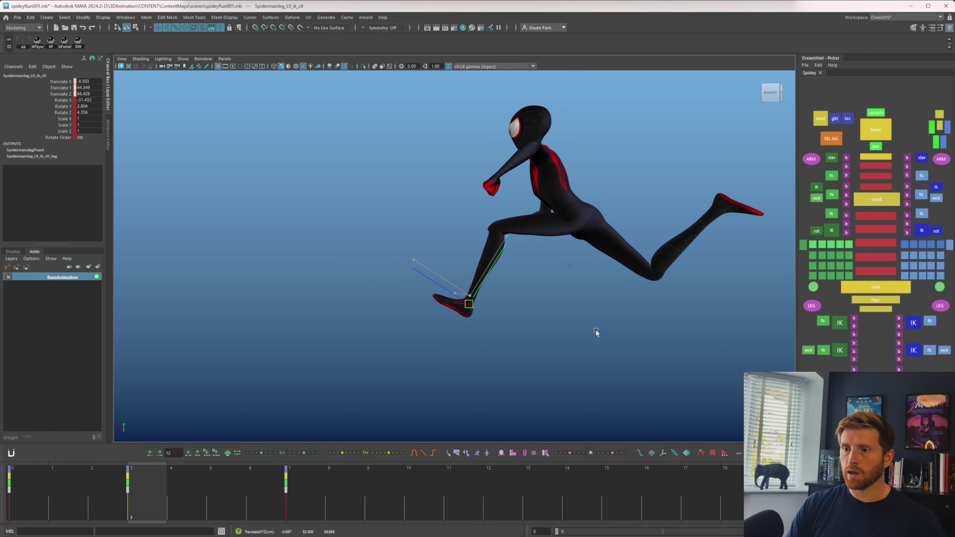
pyautogui.moveTo(596, 331); pyautogui.dragTo(600, 320, button='middle')
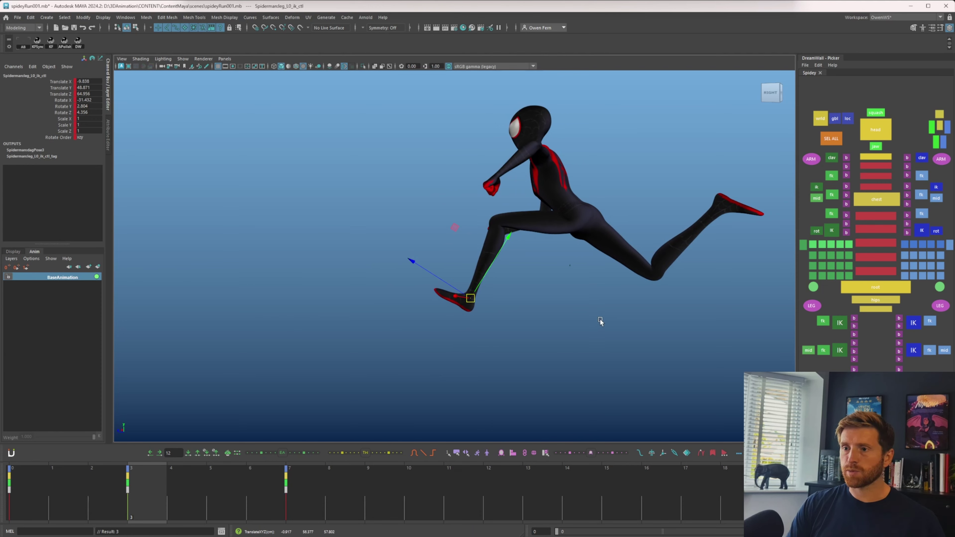
pyautogui.click(876, 300)
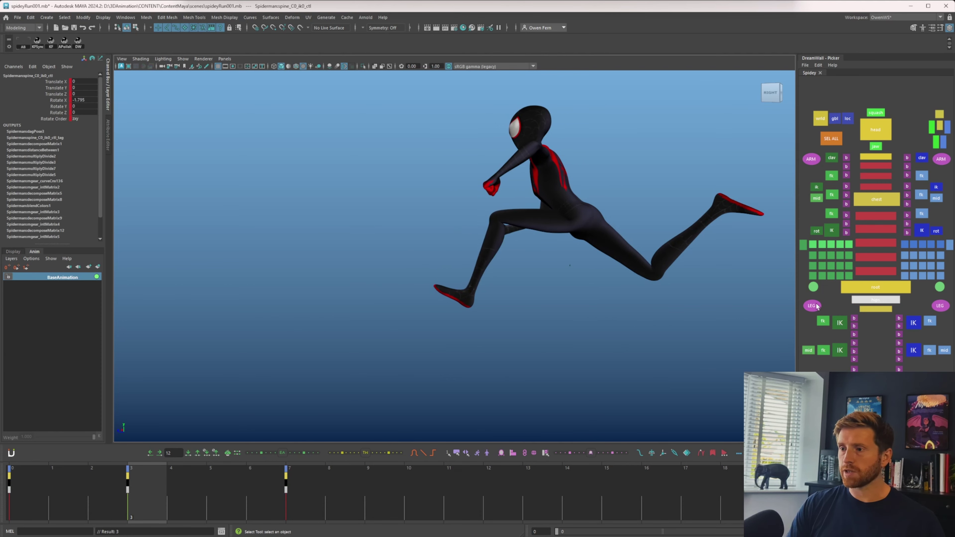
pyautogui.press('e')
pyautogui.moveTo(640, 226)
pyautogui.mouseDown()
pyautogui.moveTo(619, 243)
pyautogui.moveTo(647, 233)
pyautogui.mouseUp()
pyautogui.hotkey('ctrl', 'z')
pyautogui.press('w')
pyautogui.press('q')
# - At frame 3, tilt the chest control forward to about 0.3 degrees in X
pyautogui.click(877, 200)
pyautogui.press('e')
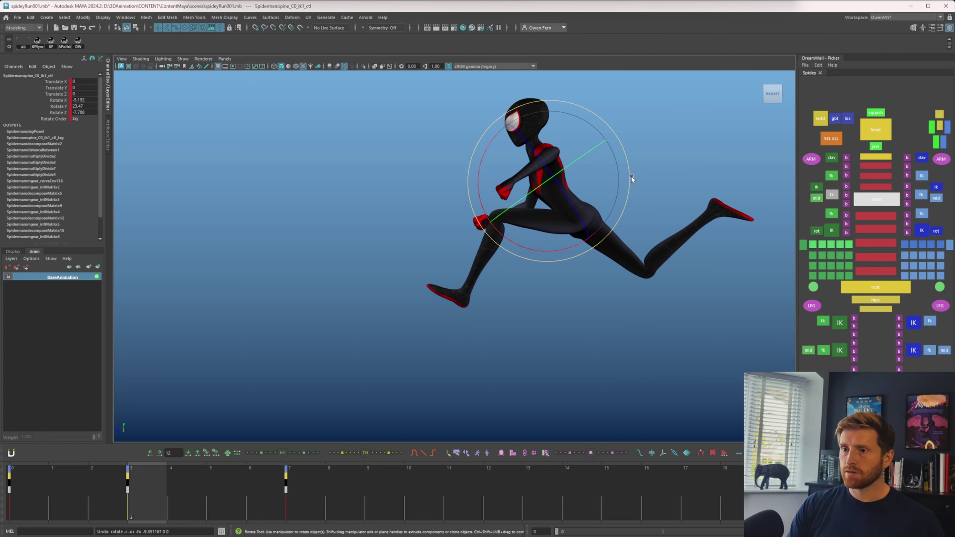
pyautogui.moveTo(572, 244); pyautogui.dragTo(572, 248)
pyautogui.press('q')
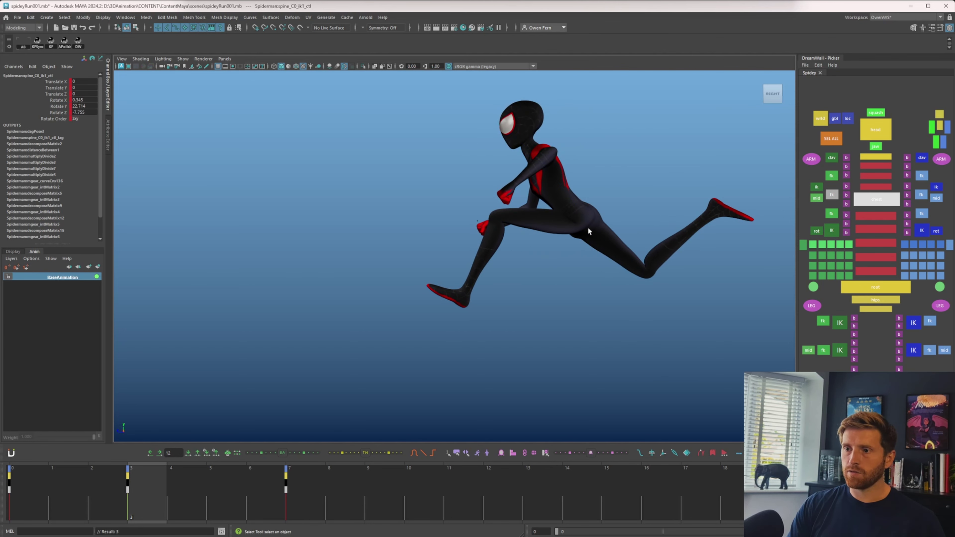
# - At frame 3, raise both feet's IK controls slightly and rotate them to about 153 degrees (right) and -32 degrees (left) in X
pyautogui.click(840, 350)
pyautogui.press('space')
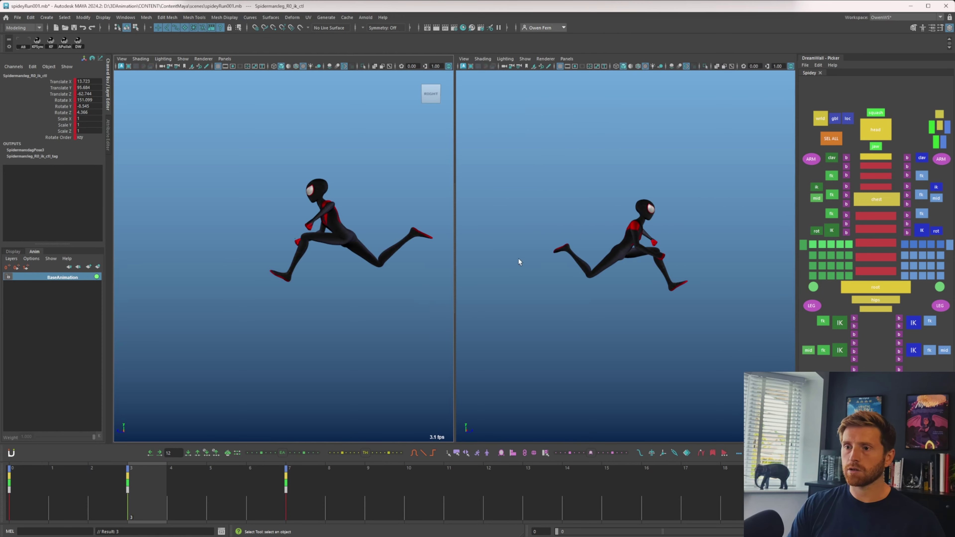
pyautogui.press('space')
pyautogui.press('w')
pyautogui.click(913, 350)
pyautogui.moveTo(611, 352); pyautogui.dragTo(615, 345, button='middle')
pyautogui.press('e')
pyautogui.moveTo(619, 284); pyautogui.dragTo(602, 313)
pyautogui.press('q')
pyautogui.press('w')
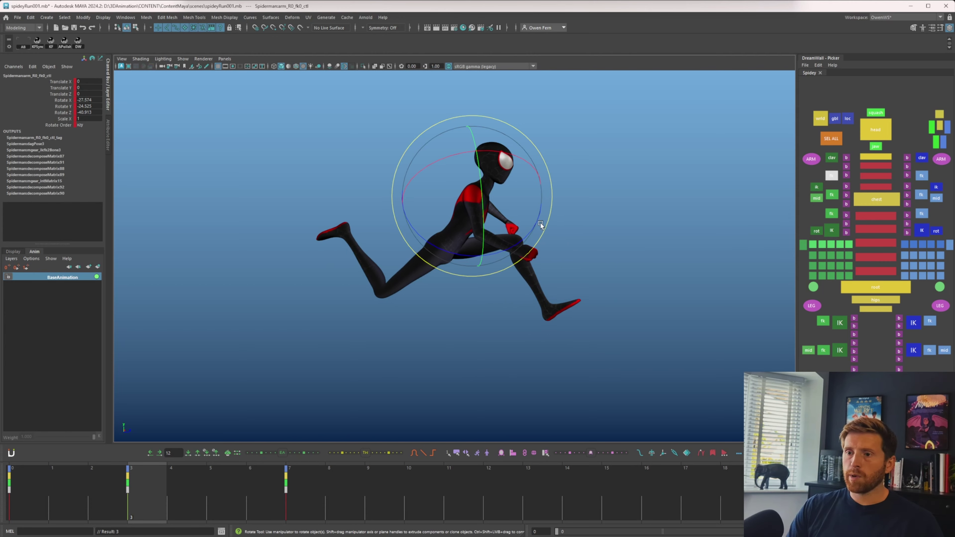
# - At frame 3, lower the right upper arm and open the right elbow, comparing the arm with the contact poses
pyautogui.moveTo(549, 220)
pyautogui.mouseDown()
pyautogui.moveTo(533, 240)
pyautogui.moveTo(545, 234)
pyautogui.mouseUp()
pyautogui.press('w')
pyautogui.click(832, 195)
pyautogui.press('e')
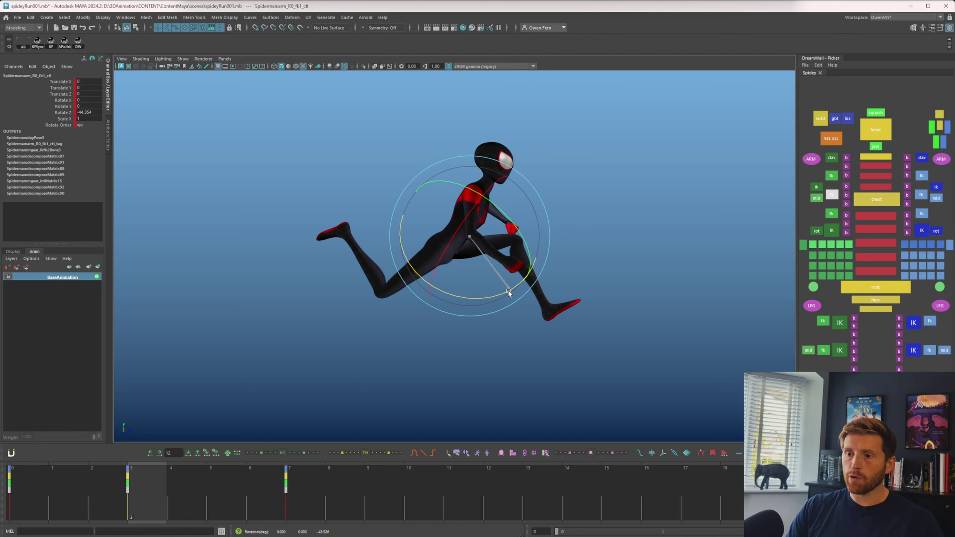
pyautogui.moveTo(514, 289); pyautogui.dragTo(496, 296)
pyautogui.hotkey('ctrl', 's')
pyautogui.press(',')
pyautogui.press('.')
pyautogui.press('.')
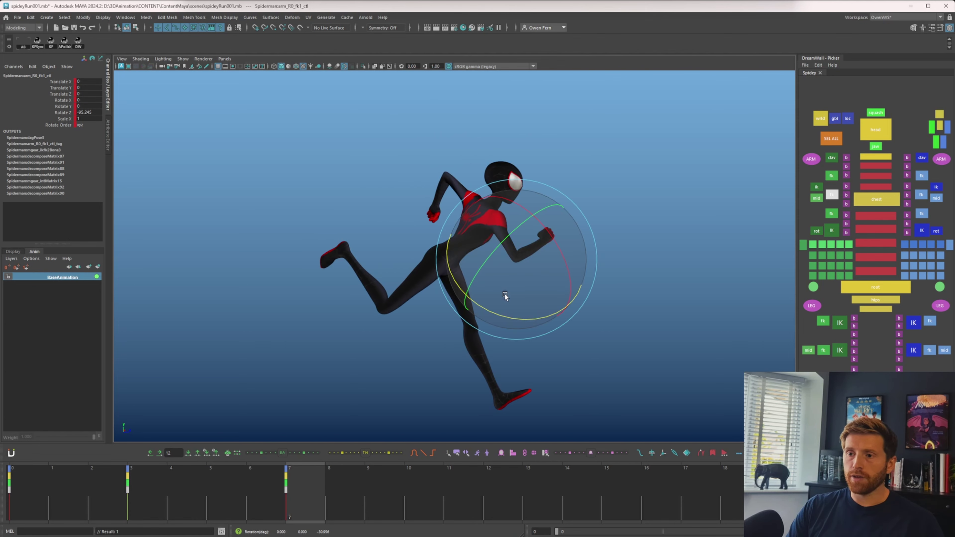
# - At frame 3, move the left foot's IK control forward and up to about 53 in Translate Y and 67 in Z
pyautogui.press(',')
pyautogui.press('q')
pyautogui.click(840, 378)
pyautogui.press('w')
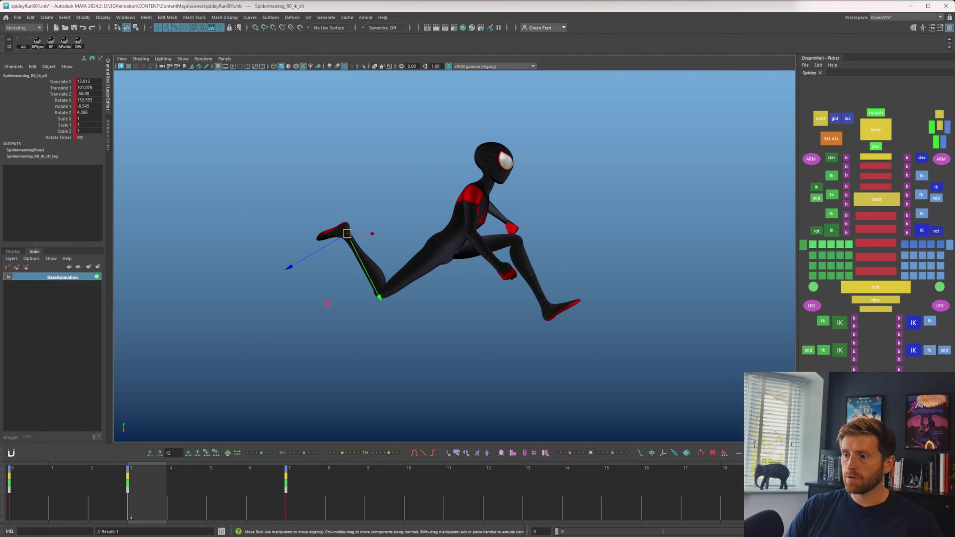
pyautogui.moveTo(630, 362); pyautogui.dragTo(681, 339, button='middle')
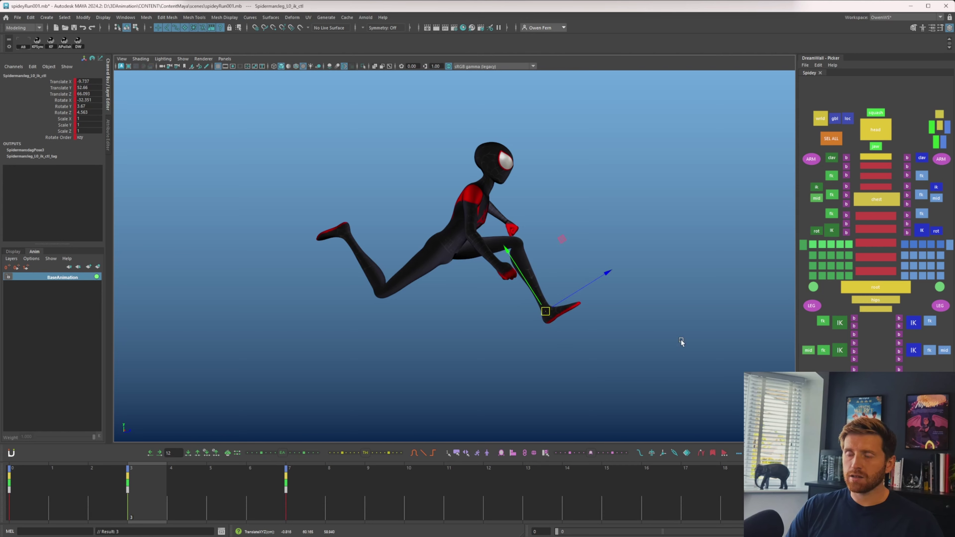
pyautogui.press('w')
pyautogui.moveTo(576, 331); pyautogui.dragTo(579, 330, button='middle')
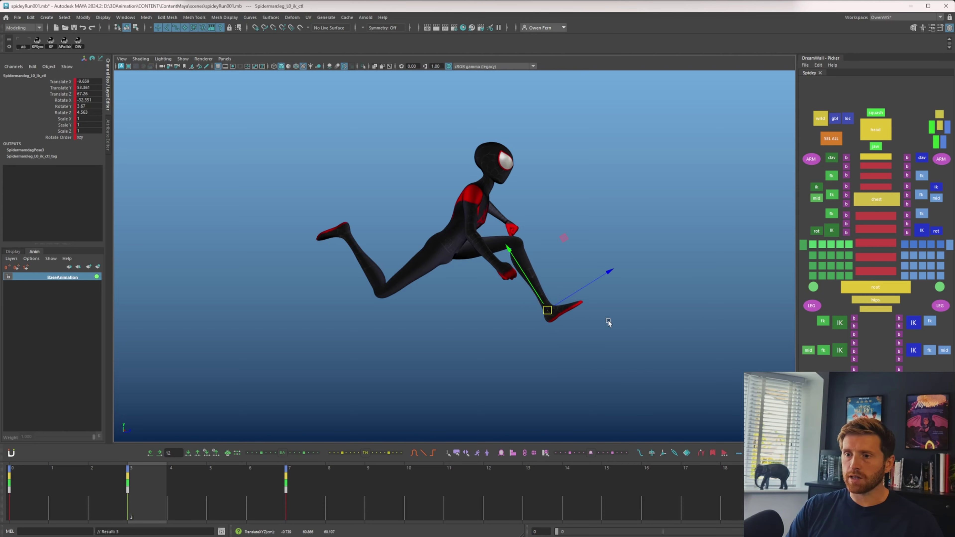
pyautogui.press('q')
# - At frame 3, twist the chest and swing the left arm back behind the torso
pyautogui.click(921, 179)
pyautogui.press('e')
pyautogui.moveTo(497, 177); pyautogui.dragTo(562, 178)
pyautogui.moveTo(562, 179); pyautogui.dragTo(533, 205, button='middle')
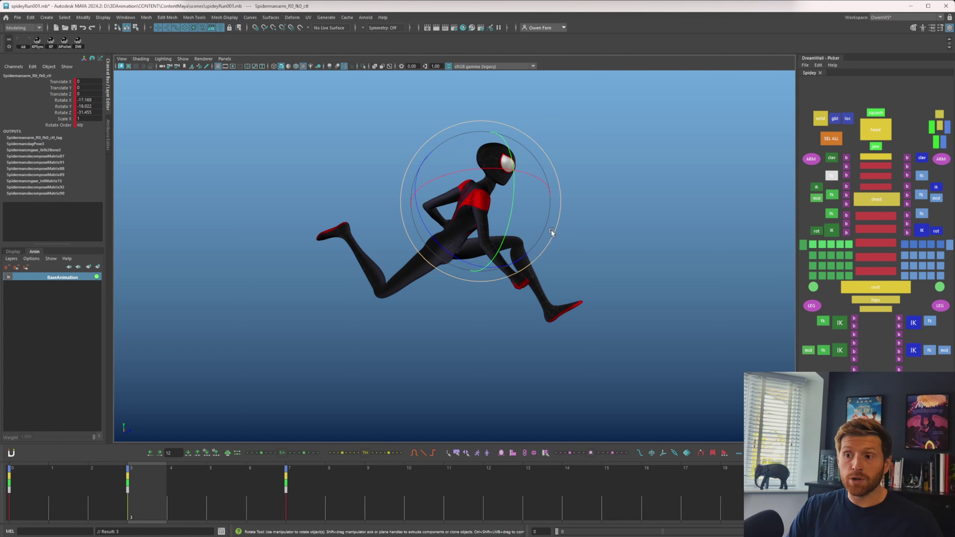
# - At frame 3, adjust the right upper arm and rotate the right forearm at the elbow, checking against the contact poses
pyautogui.moveTo(551, 229); pyautogui.dragTo(547, 245, button='middle')
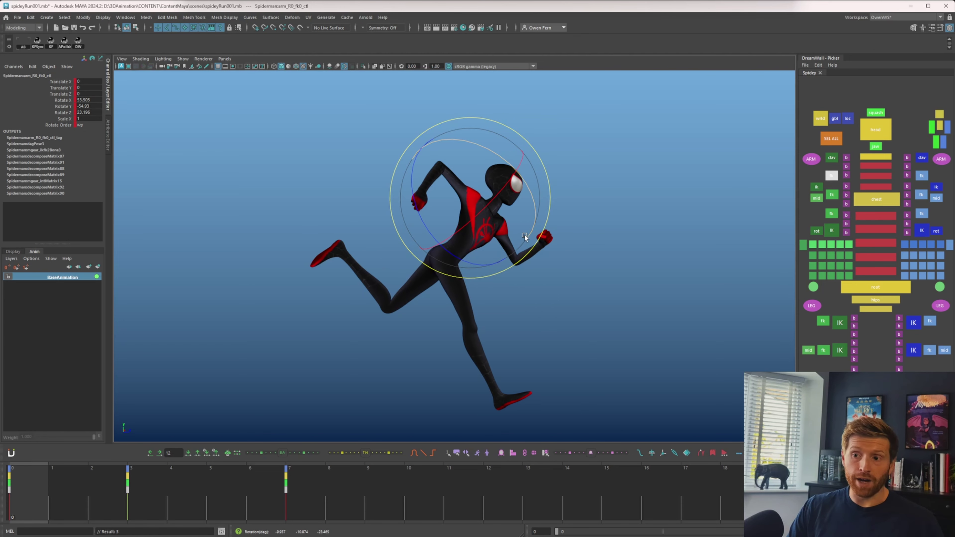
pyautogui.press('.')
pyautogui.press('.')
pyautogui.press('.')
pyautogui.press('.')
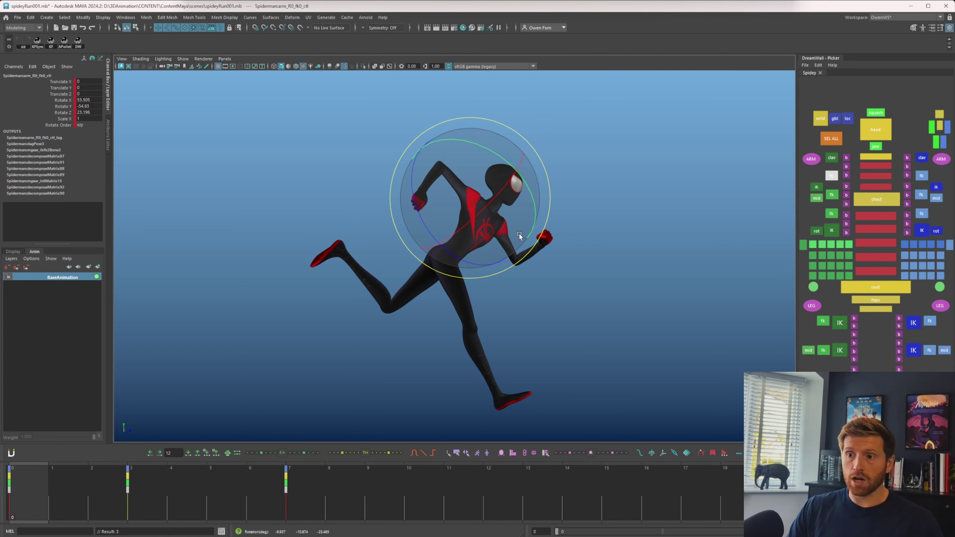
pyautogui.click(832, 195)
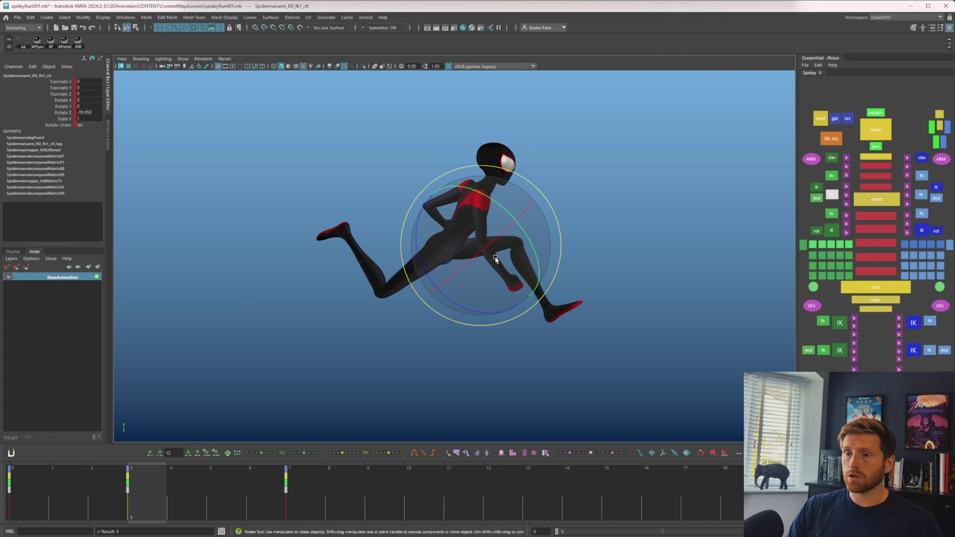
pyautogui.moveTo(467, 311); pyautogui.dragTo(500, 317, button='middle')
pyautogui.press('Up')
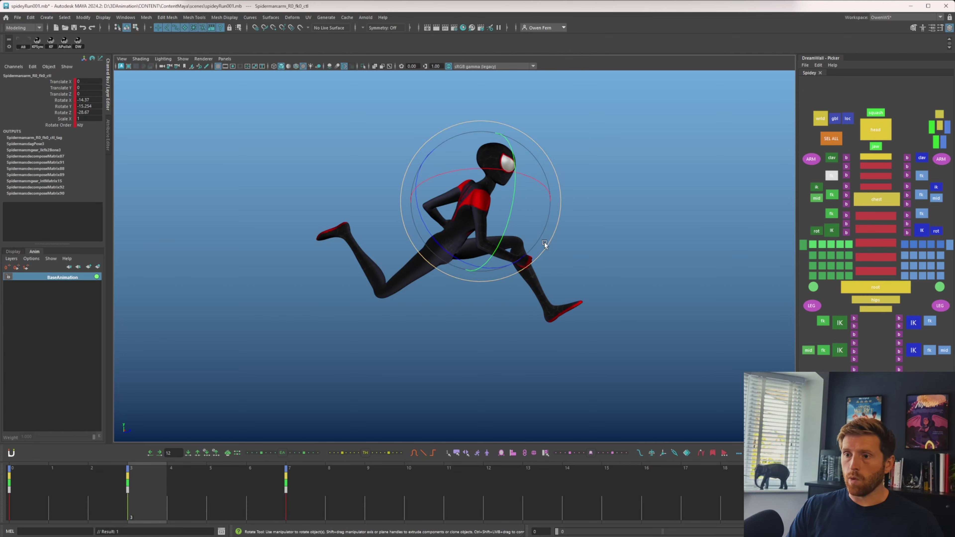
# - At frame 3, rotate the right upper arm to about -29, -30 and -40 degrees in X, Y and Z
pyautogui.moveTo(545, 243)
pyautogui.mouseDown()
pyautogui.moveTo(582, 237)
pyautogui.moveTo(545, 252)
pyautogui.mouseUp()
pyautogui.press(',')
pyautogui.press('.')
pyautogui.press('.')
pyautogui.press(',')
pyautogui.press('.')
pyautogui.press(',')
pyautogui.press('q')
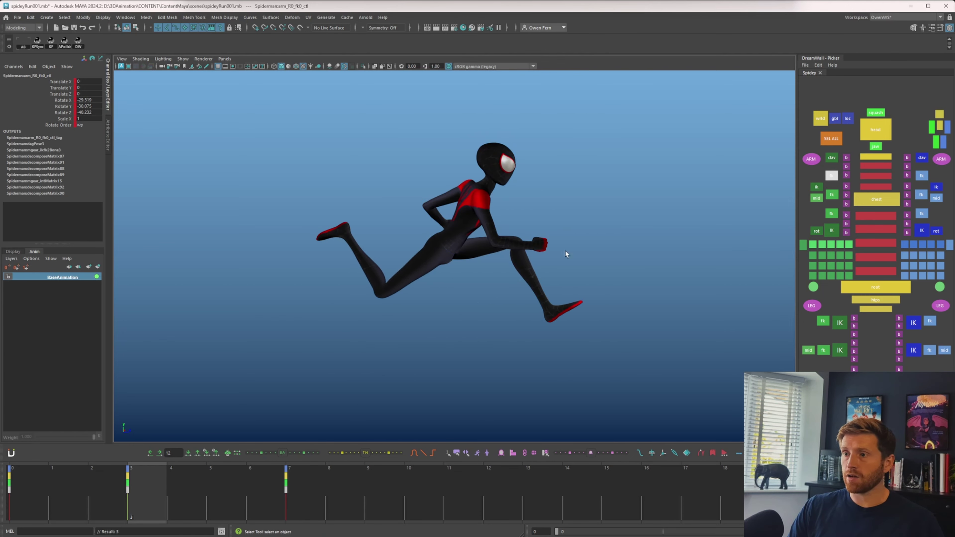
# - Examine the airborne pose from the front and compare it with the contact poses at frames 0 and 7
pyautogui.press('space')
pyautogui.press('space')
pyautogui.keyDown('alt'); pyautogui.moveTo(495, 290); pyautogui.dragTo(571, 274); pyautogui.keyUp('alt')
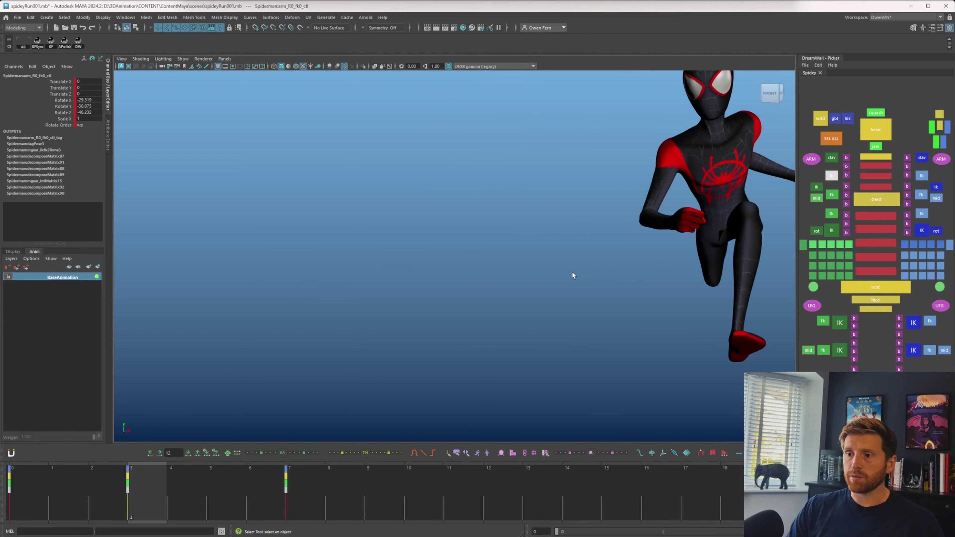
pyautogui.keyDown('alt'); pyautogui.moveTo(571, 275); pyautogui.dragTo(553, 221, button='right'); pyautogui.keyUp('alt')
pyautogui.keyDown('alt'); pyautogui.moveTo(623, 293); pyautogui.dragTo(464, 269, button='middle'); pyautogui.keyUp('alt')
pyautogui.keyDown('alt'); pyautogui.moveTo(541, 274); pyautogui.dragTo(572, 273); pyautogui.keyUp('alt')
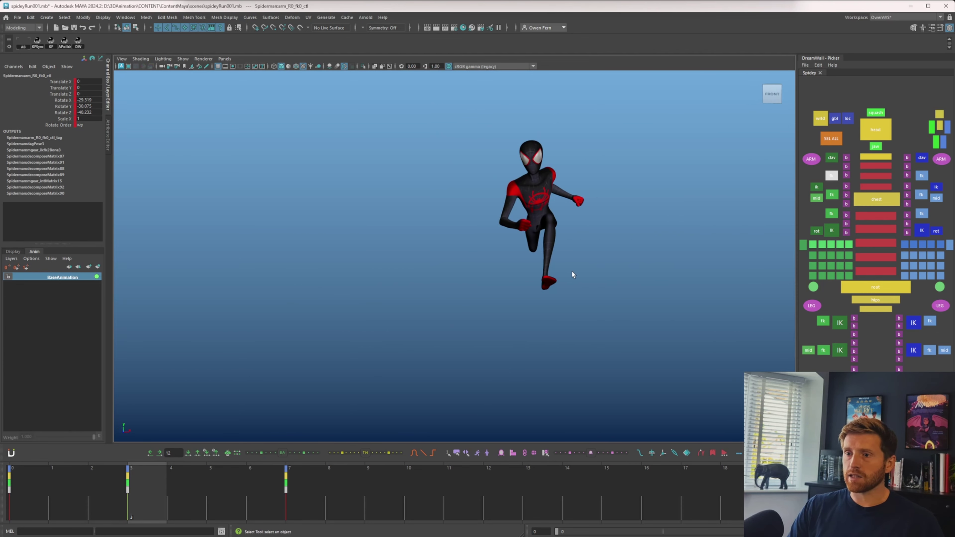
pyautogui.press('.')
pyautogui.press(',')
pyautogui.press(',')
pyautogui.press('.')
# - Fine-tune the right upper arm's rotation at frame 3 from the front and check it against frame 0
pyautogui.press('e')
pyautogui.moveTo(591, 219); pyautogui.dragTo(589, 223)
pyautogui.press(',')
pyautogui.press(',')
pyautogui.press(',')
pyautogui.press(',')
# - At frame 3, rotate the left upper arm to about 32, -23 and 28 degrees in X, Y and Z
pyautogui.click(922, 175)
pyautogui.press('q')
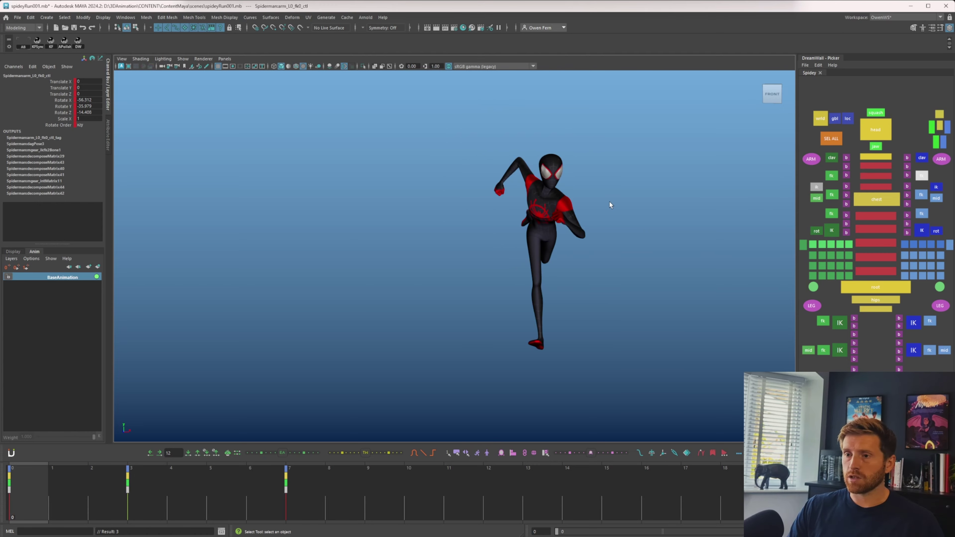
pyautogui.press(',')
pyautogui.press(',')
pyautogui.press('e')
pyautogui.press(',')
pyautogui.press('.')
pyautogui.press('.')
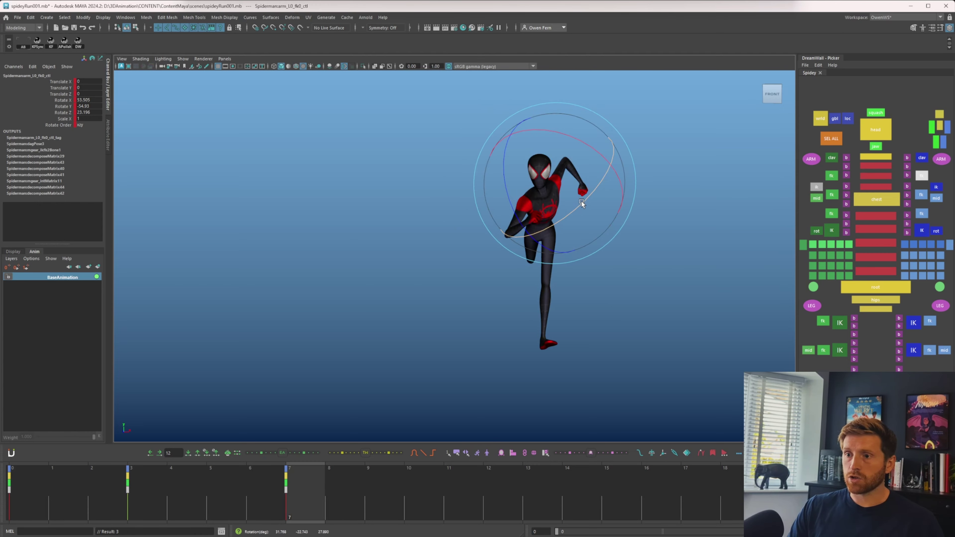
pyautogui.press(',')
pyautogui.press(',')
pyautogui.press('.')
# - Check the chest twist from behind and front across the key poses, and rotate the neck control at frame 0
pyautogui.click(918, 157)
pyautogui.keyDown('alt'); pyautogui.moveTo(470, 235); pyautogui.dragTo(461, 236); pyautogui.keyUp('alt')
pyautogui.click(876, 199)
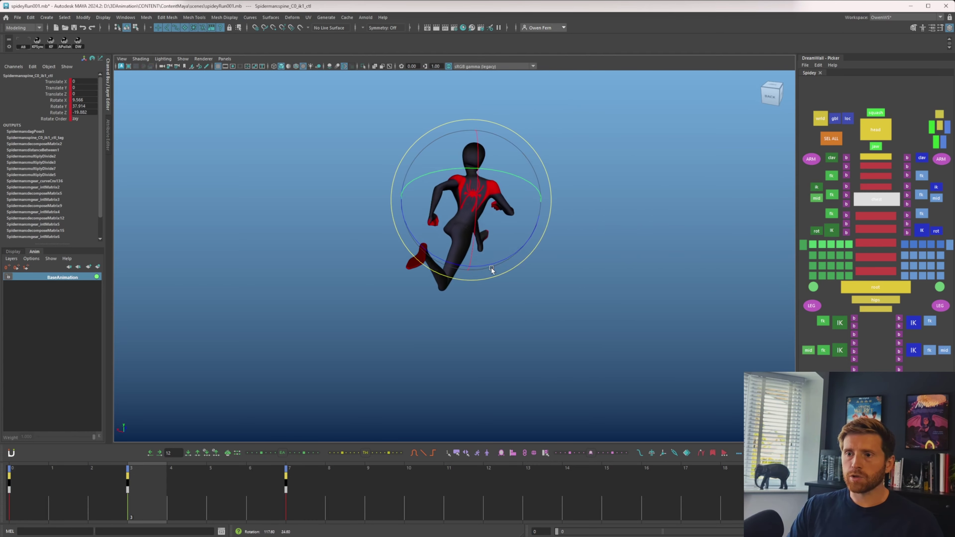
pyautogui.keyDown('alt'); pyautogui.moveTo(493, 271); pyautogui.dragTo(529, 263); pyautogui.keyUp('alt')
pyautogui.press(',')
pyautogui.press('.')
pyautogui.press('.')
pyautogui.press(',')
pyautogui.press('.')
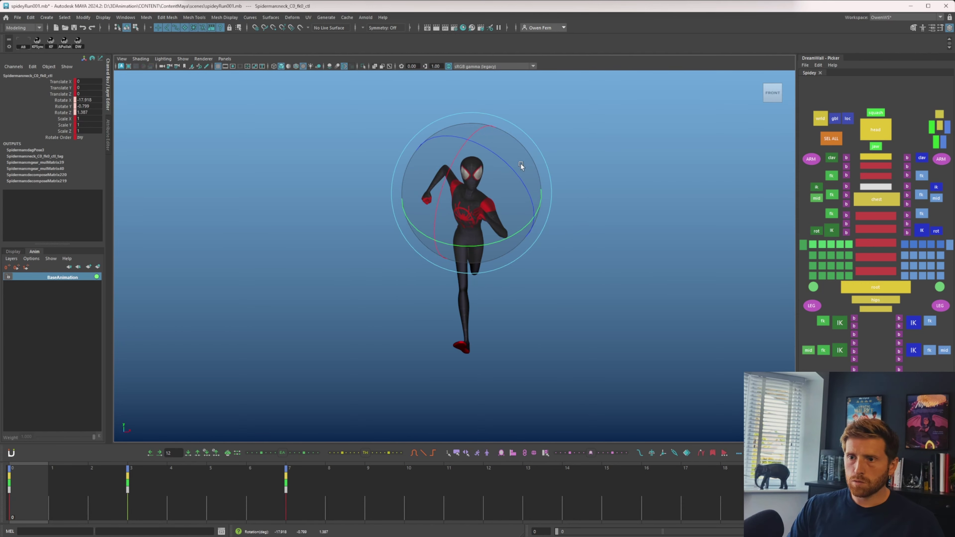
pyautogui.moveTo(520, 163); pyautogui.dragTo(518, 163)
pyautogui.press(',')
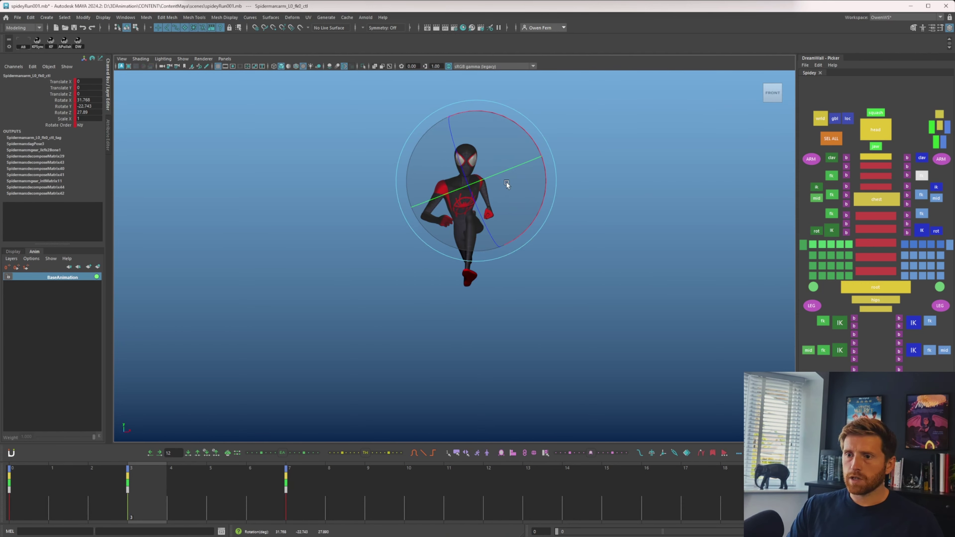
# - At frame 3, rotate the left upper arm inward and bend the left elbow to about -61 degrees in Z
pyautogui.moveTo(506, 181); pyautogui.dragTo(477, 222)
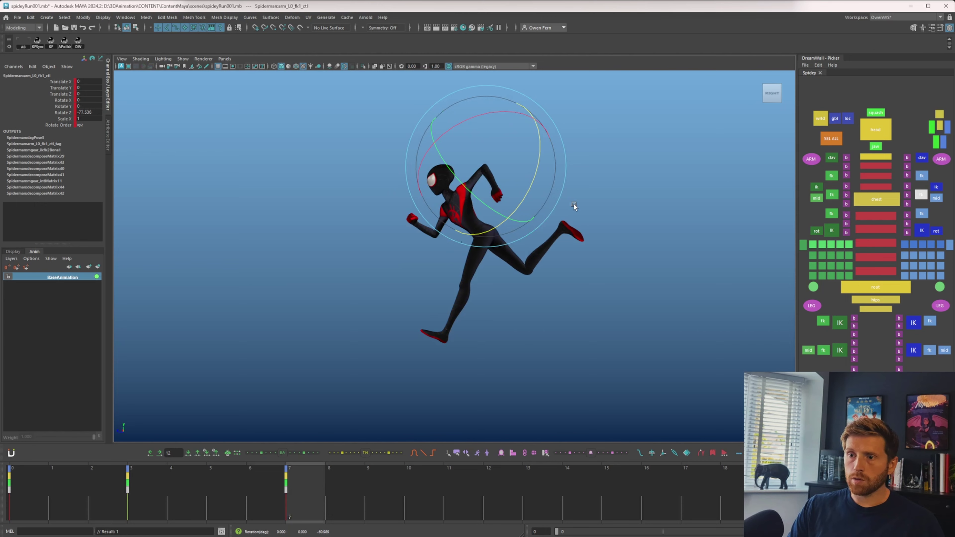
pyautogui.press(',')
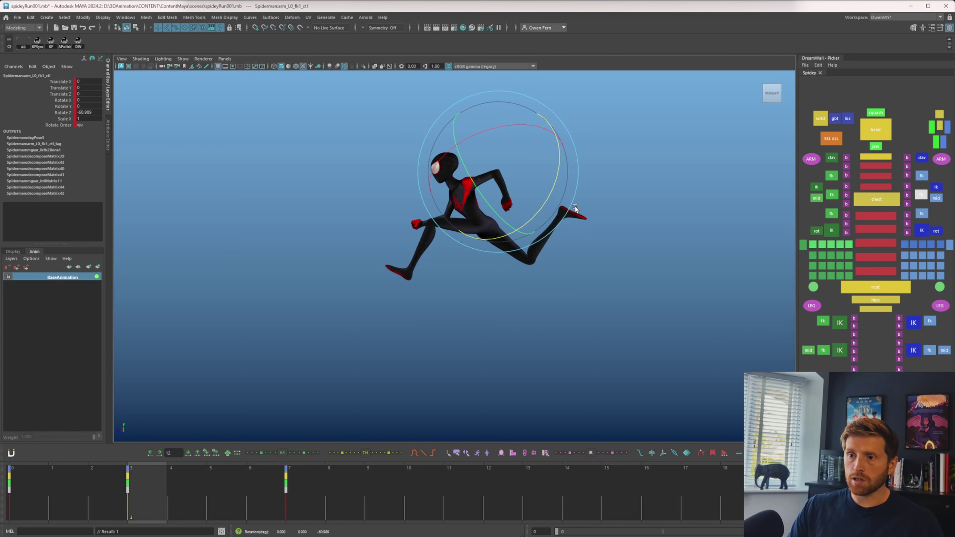
pyautogui.press(',')
pyautogui.press('.')
pyautogui.press('.')
pyautogui.press(',')
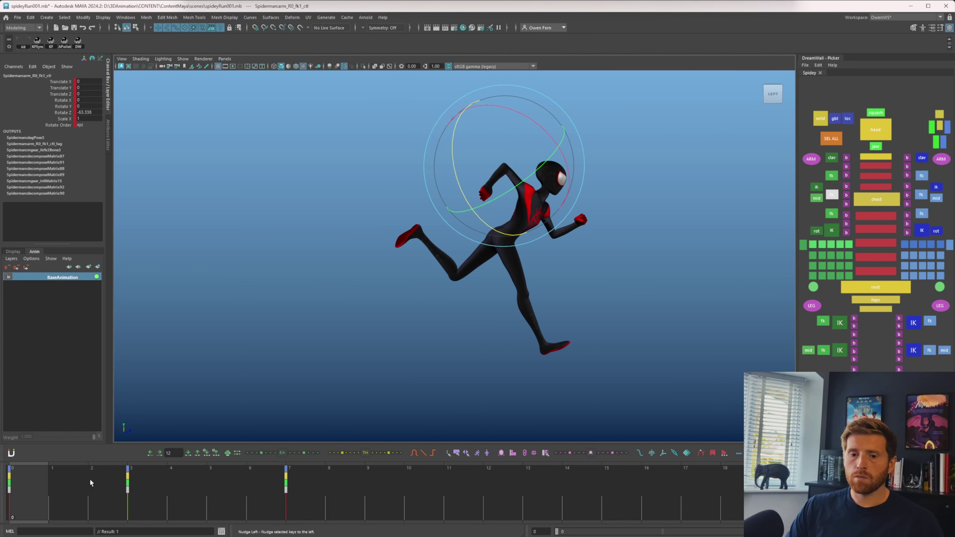
# - Step through the key poses at frames 0, 3 and 7 in side view to review the arms and trailing foot
pyautogui.click(76, 474)
pyautogui.press(',')
pyautogui.press('.')
pyautogui.press('.')
pyautogui.press(',')
pyautogui.press(',')
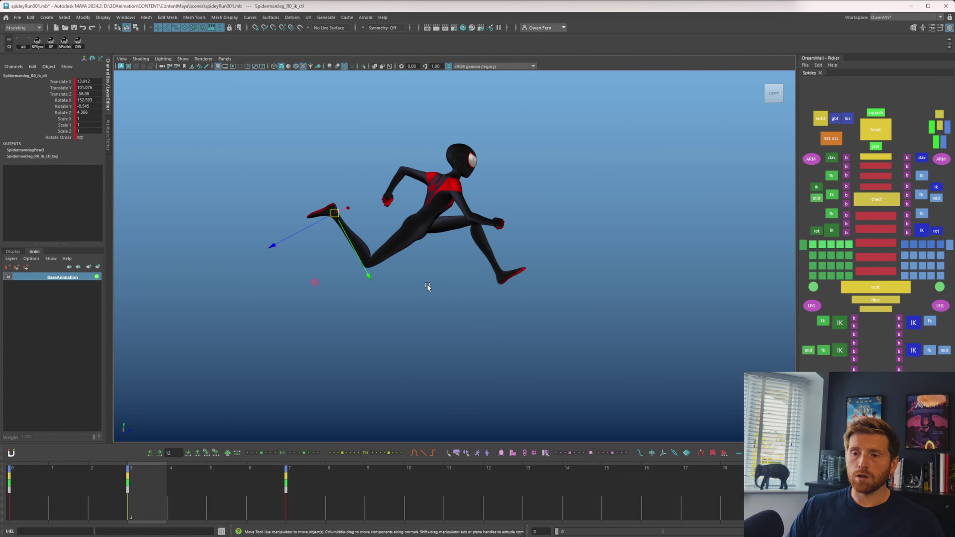
pyautogui.press(',')
pyautogui.press('.')
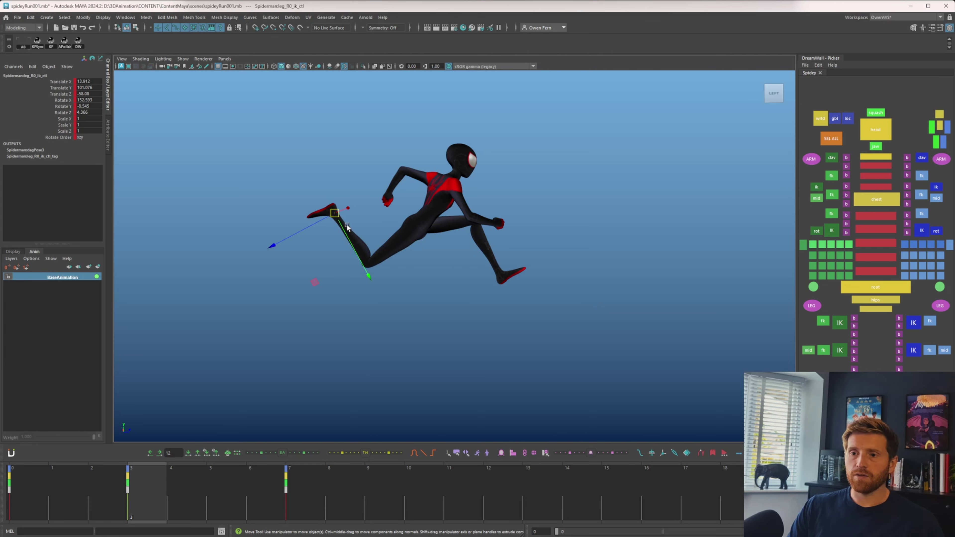
pyautogui.press(',')
pyautogui.press('.')
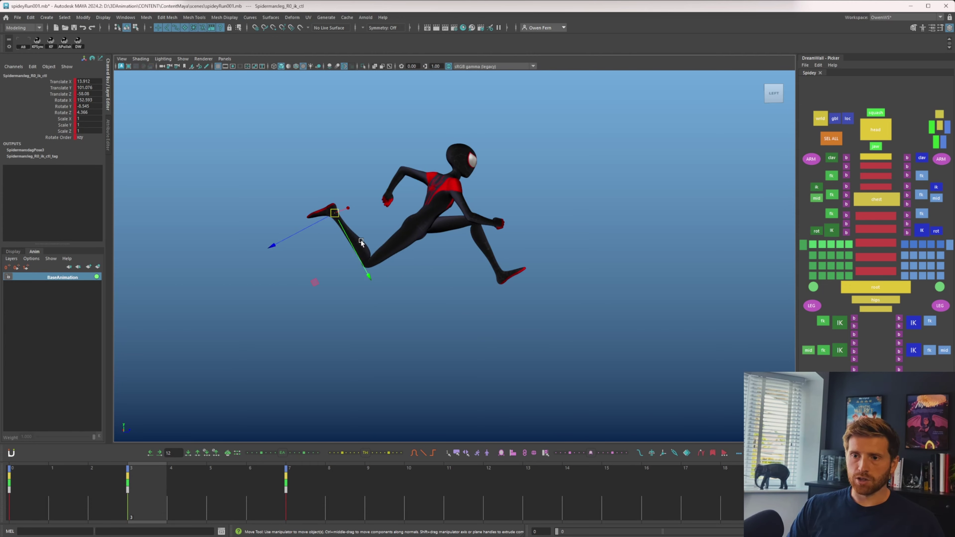
# - Select all rig controls, play and scrub the run between frames 0 and 7, and compare frame 2 with the book reference
pyautogui.click(835, 137)
pyautogui.press('q')
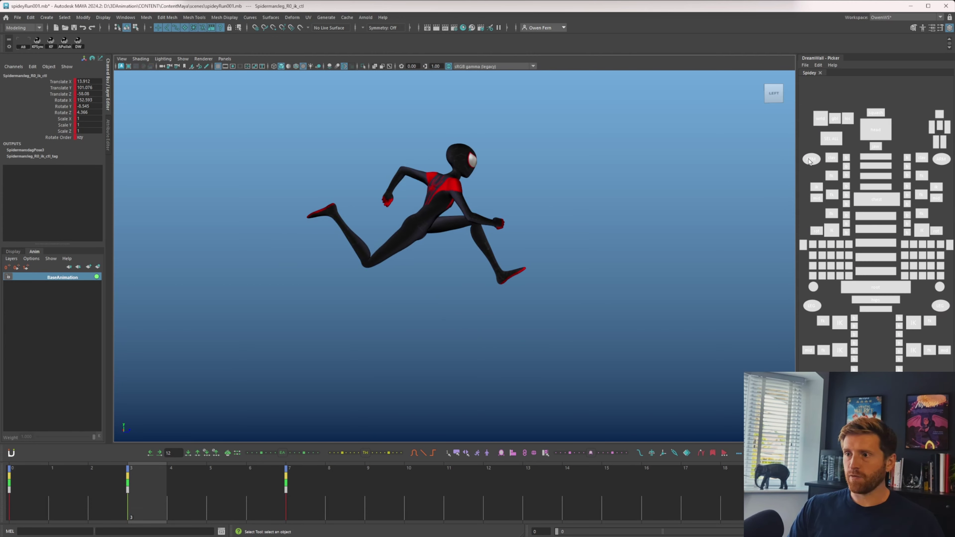
pyautogui.hotkey('alt', 'v')
pyautogui.hotkey('alt', 'v')
pyautogui.moveTo(183, 488)
pyautogui.mouseDown()
pyautogui.moveTo(88, 482)
pyautogui.moveTo(231, 478)
pyautogui.moveTo(65, 476)
pyautogui.moveTo(88, 487)
pyautogui.moveTo(307, 480)
pyautogui.mouseUp()
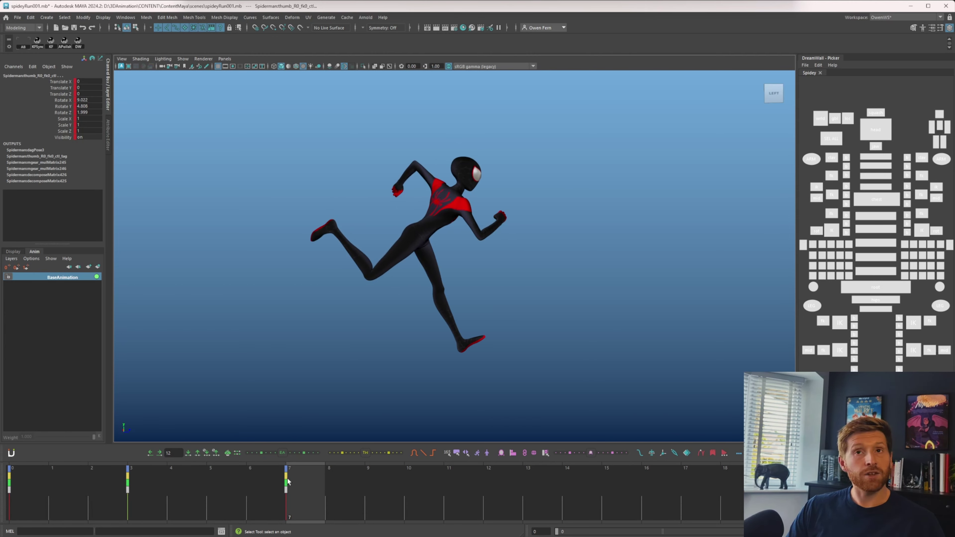
pyautogui.moveTo(154, 488)
pyautogui.mouseDown()
pyautogui.moveTo(18, 493)
pyautogui.moveTo(97, 489)
pyautogui.mouseUp()
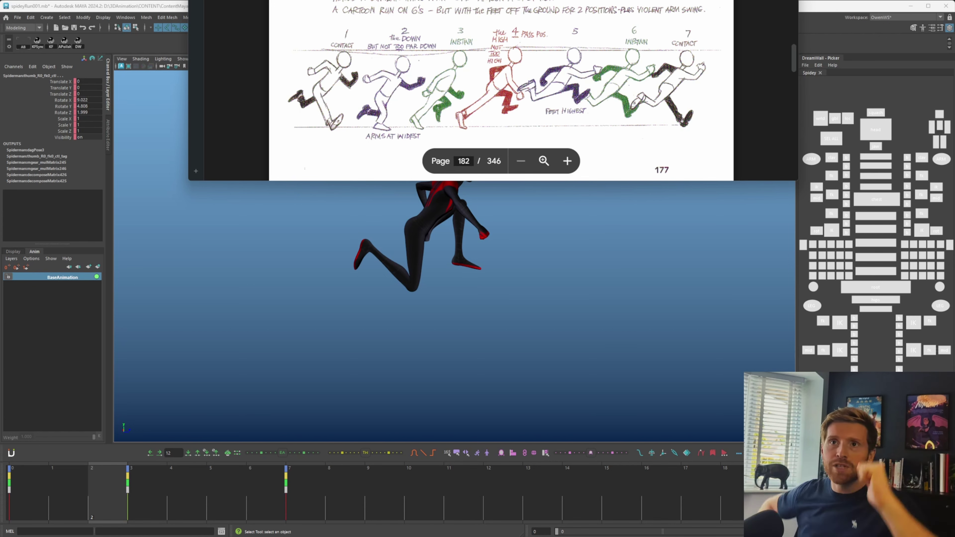
pyautogui.hotkey('alt', 'Tab')
pyautogui.moveTo(81, 486)
pyautogui.mouseDown()
pyautogui.moveTo(49, 484)
pyautogui.moveTo(98, 485)
pyautogui.mouseUp()
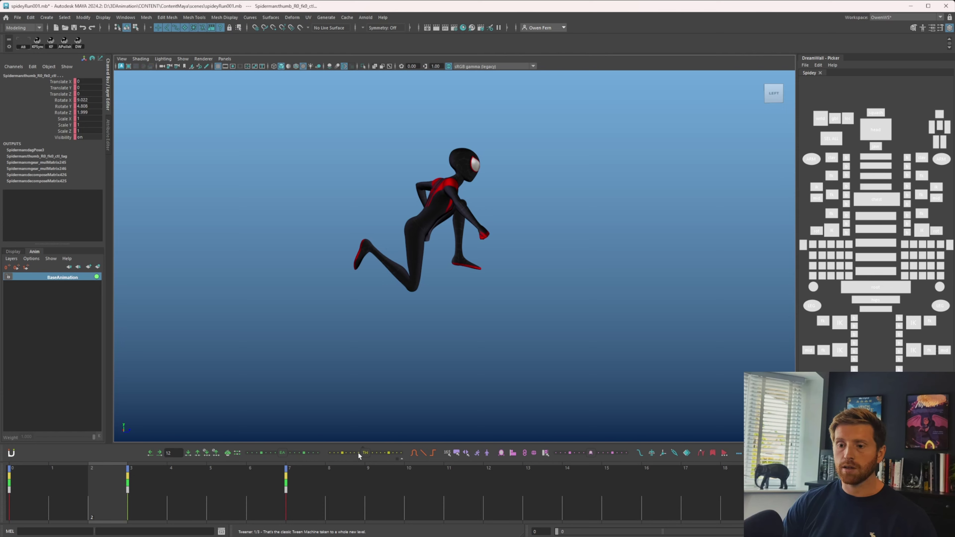
# - Key all controls at frame 2, lower the body control to about -13 in Y, and rotate it to about 45, -21 and -7 degrees
pyautogui.press('.')
pyautogui.press('.')
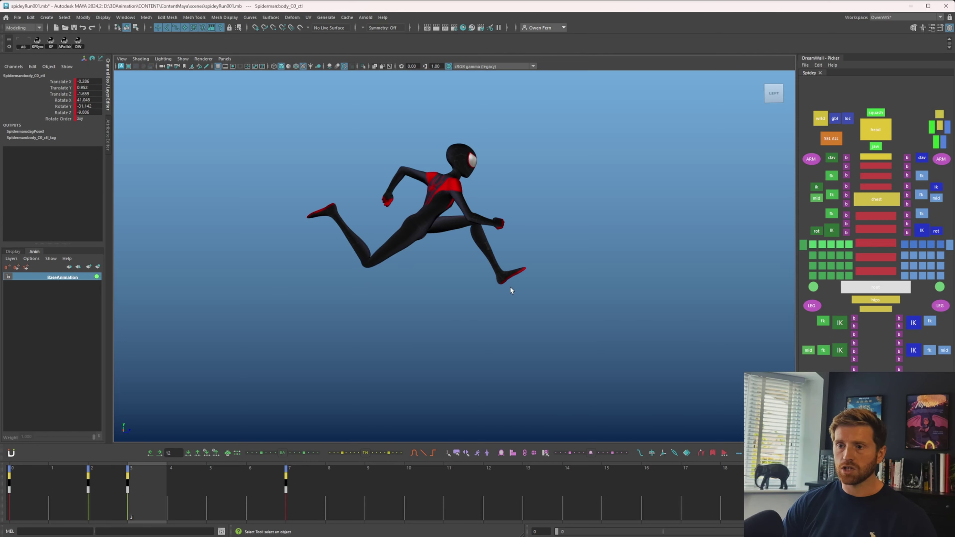
pyautogui.press(',')
pyautogui.press(',')
pyautogui.press('.')
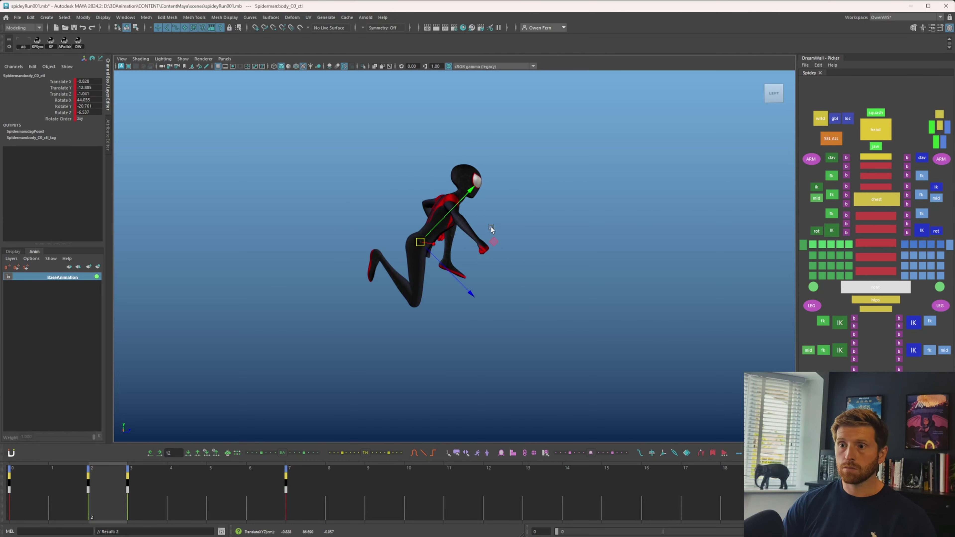
pyautogui.press('e')
pyautogui.moveTo(504, 218); pyautogui.dragTo(497, 223)
pyautogui.press(',')
pyautogui.press('.')
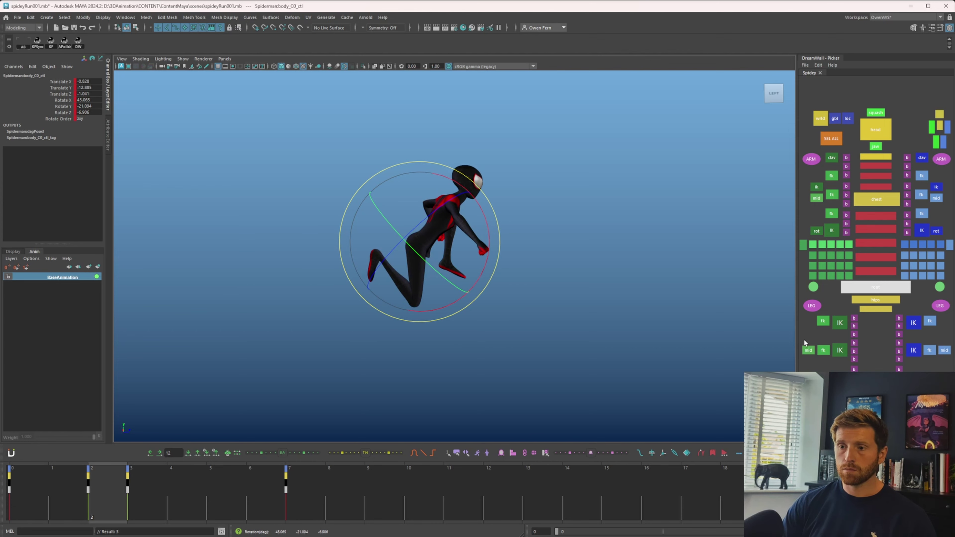
# - At frame 2, tween both leg IK controls -100% to the frame 0 pose and zero the right foot roll to flatten the foot
pyautogui.press('q')
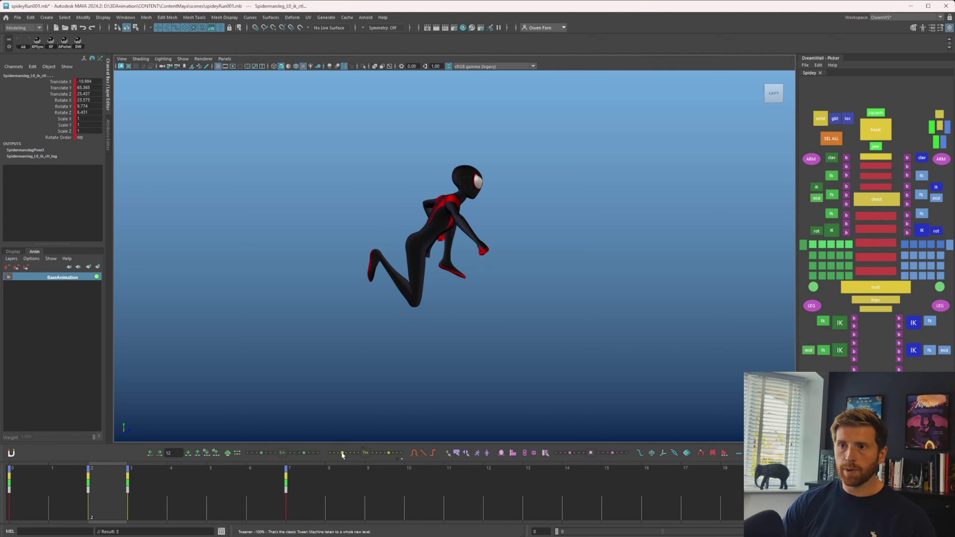
pyautogui.click(341, 453)
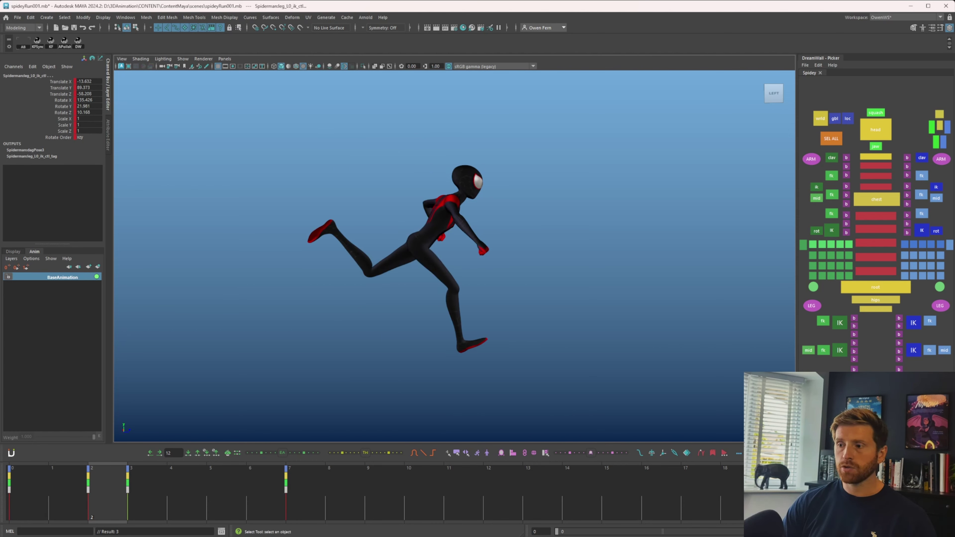
pyautogui.press('e')
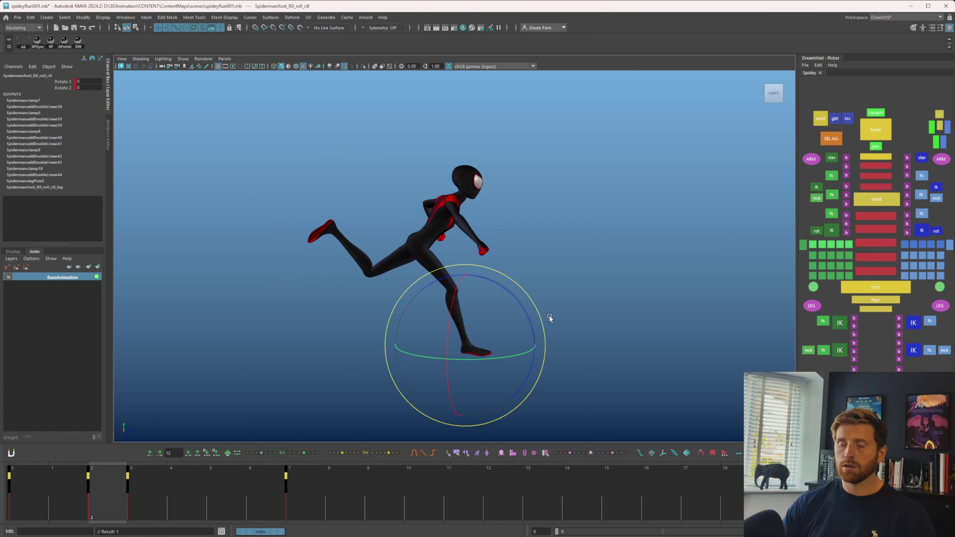
pyautogui.press(',')
pyautogui.press('.')
pyautogui.press('q')
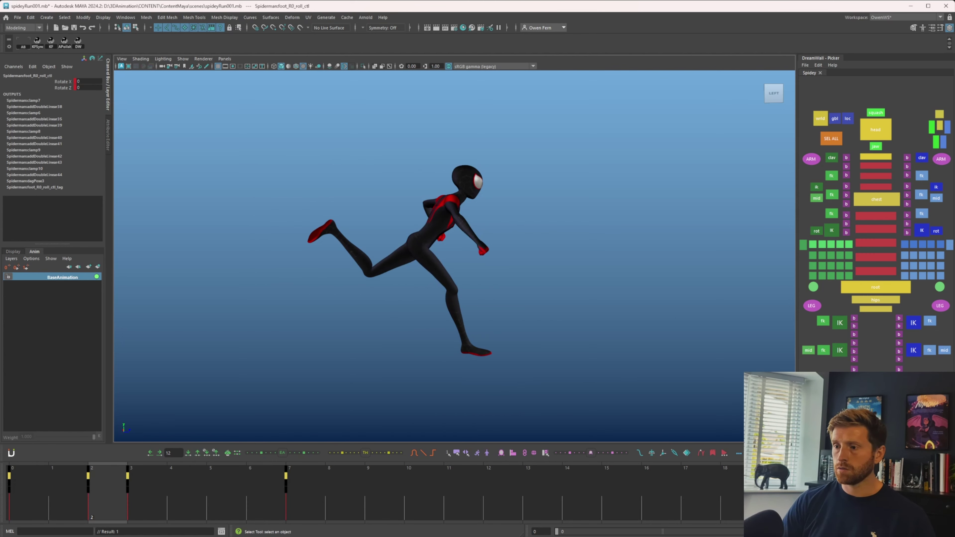
# - At frame 2, slide the planted right foot back under the body and move the left foot IK to about -17, 59 and -47
pyautogui.press('Up')
pyautogui.press('w')
pyautogui.moveTo(497, 348); pyautogui.dragTo(463, 350)
pyautogui.moveTo(561, 345); pyautogui.dragTo(569, 375, button='middle')
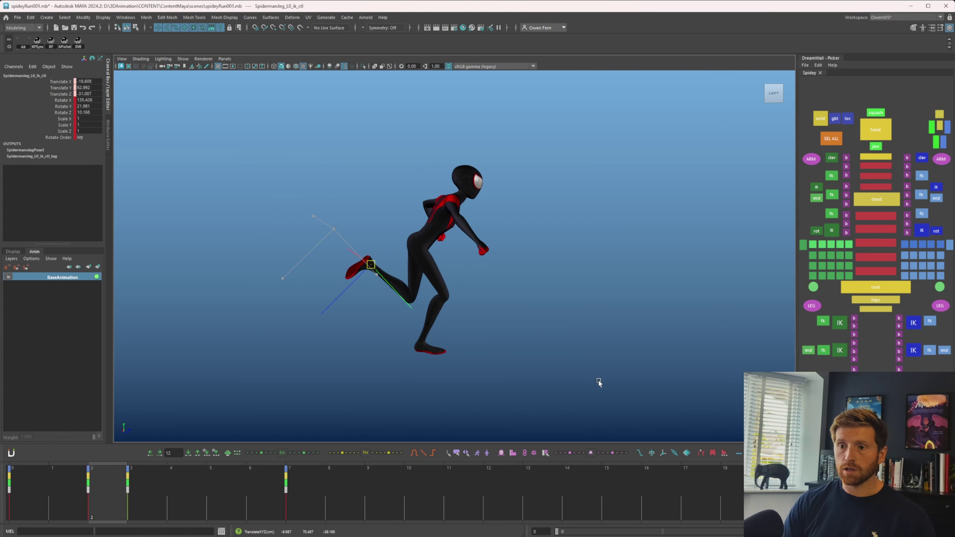
pyautogui.press(',')
pyautogui.press('.')
pyautogui.press(',')
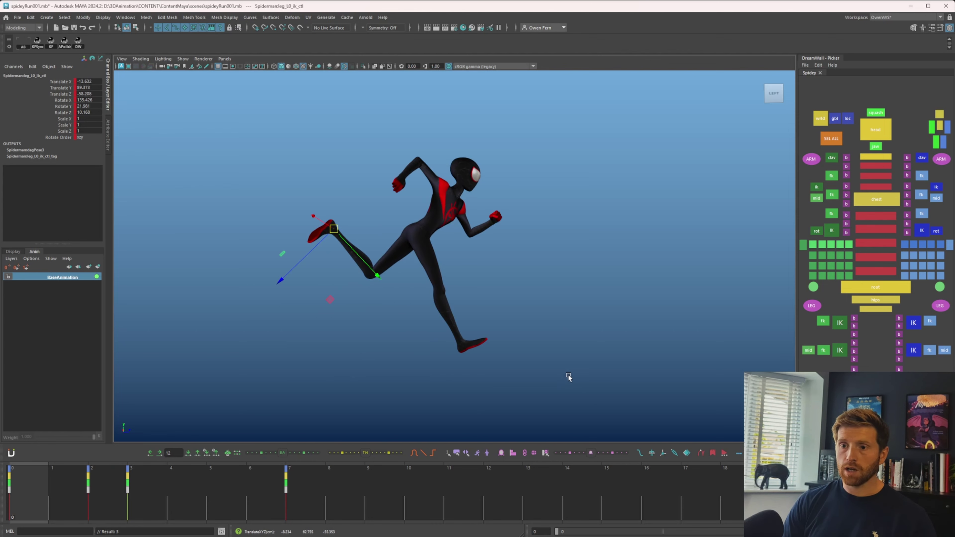
pyautogui.press('.')
pyautogui.press(',')
pyautogui.press('.')
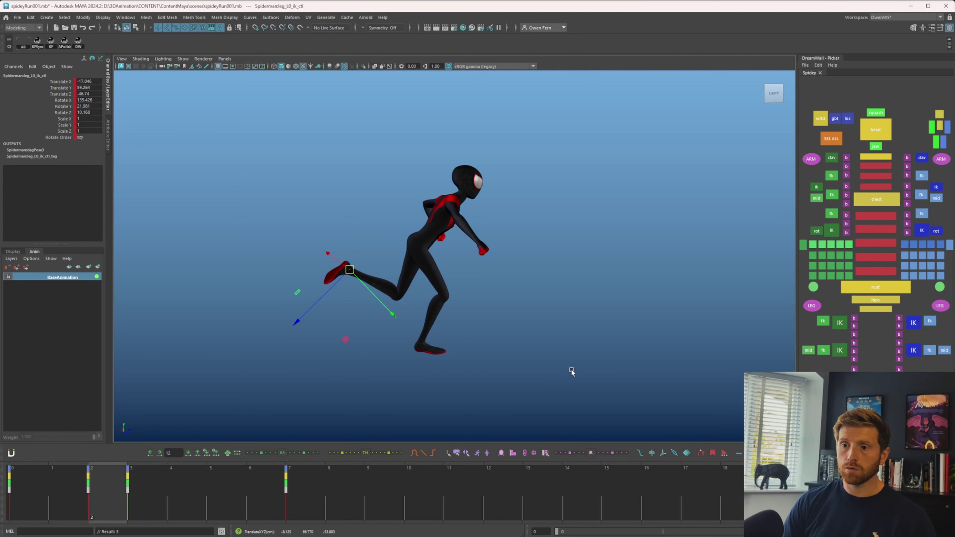
# - Flip between frames 0 and 2 to compare the trailing left leg and the planted right foot
pyautogui.press(',')
pyautogui.press('.')
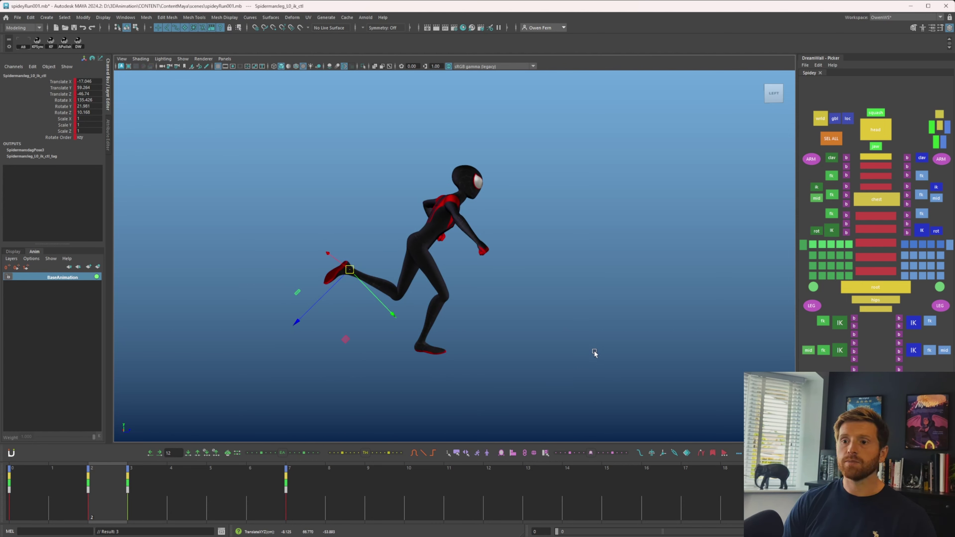
pyautogui.press(',')
pyautogui.press('.')
pyautogui.press(',')
pyautogui.press('.')
pyautogui.press(',')
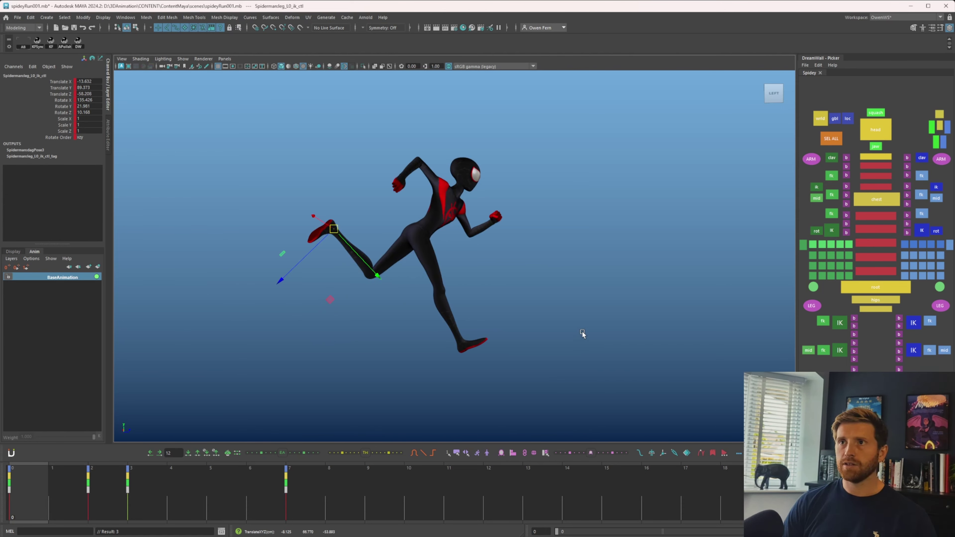
pyautogui.press('.')
pyautogui.press(',')
pyautogui.press('.')
pyautogui.press(',')
pyautogui.press('.')
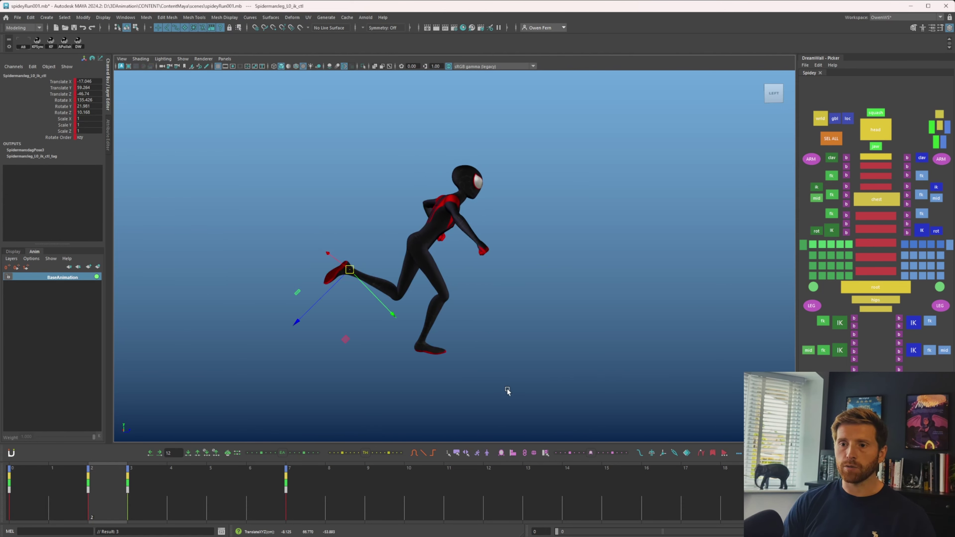
# - At frame 2, move the trailing left foot farther back to about -16, 60 and -56, comparing it with the neighbouring key poses
pyautogui.moveTo(505, 377); pyautogui.dragTo(486, 370, button='middle')
pyautogui.press(',')
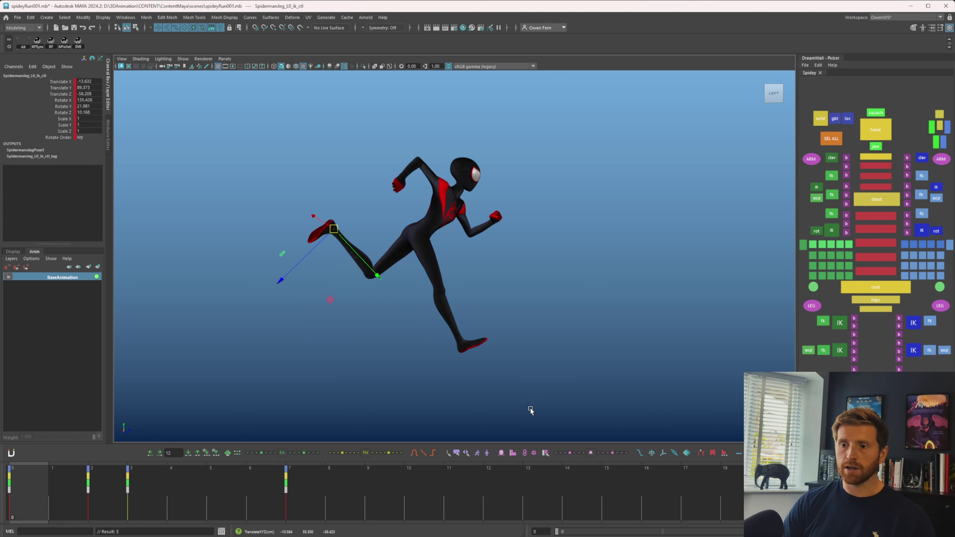
pyautogui.press('.')
pyautogui.press(',')
pyautogui.press('.')
pyautogui.press('.')
pyautogui.press(',')
pyautogui.press(',')
pyautogui.press('.')
pyautogui.press(',')
pyautogui.press('.')
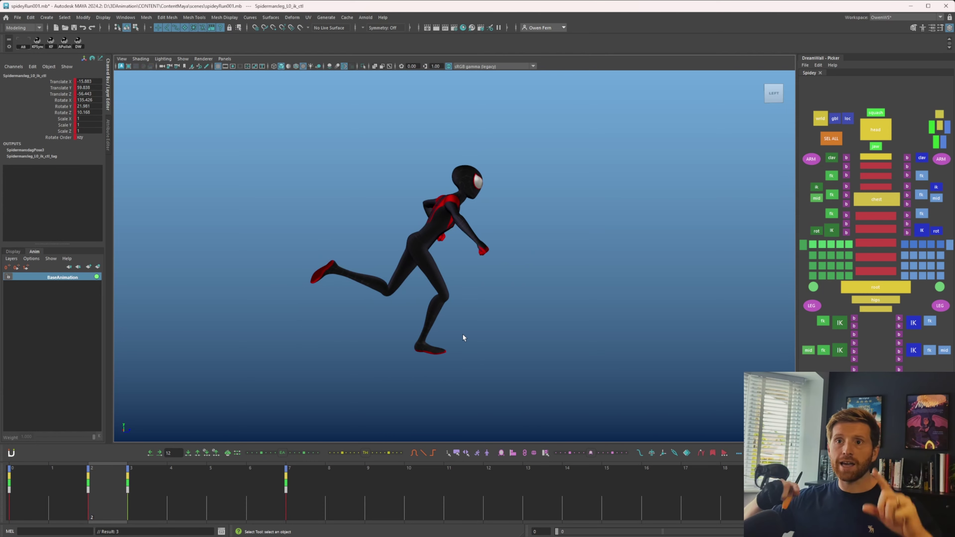
pyautogui.press(',')
pyautogui.moveTo(364, 313); pyautogui.dragTo(396, 398, button='middle')
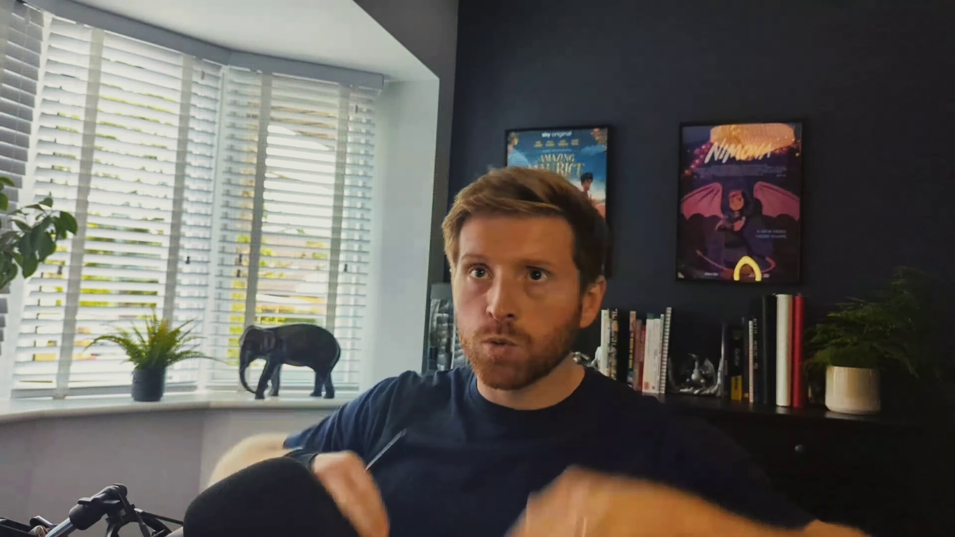
pyautogui.hotkey('ctrl', 'z')
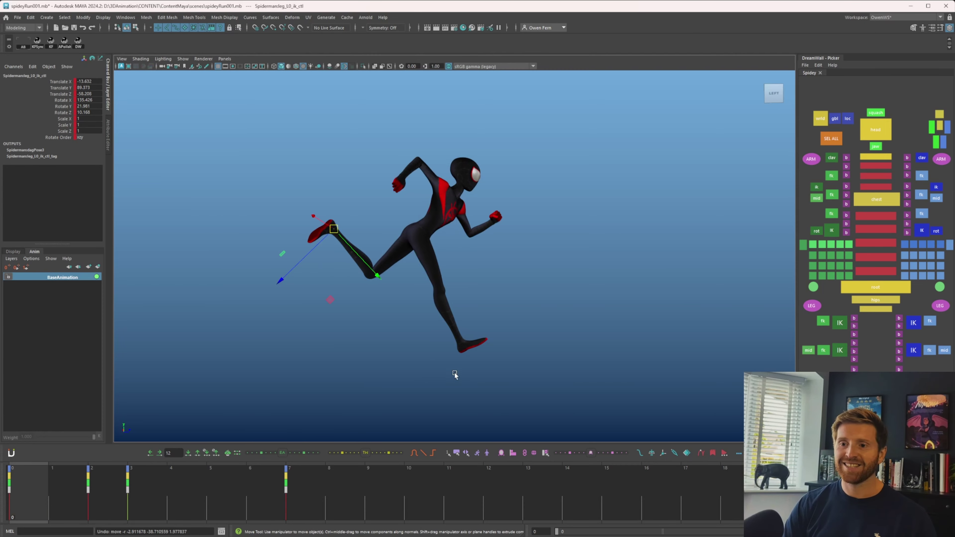
# - At frame 2, raise the trailing left foot slightly and adjust its rotation
pyautogui.hotkey('shift', 'z')
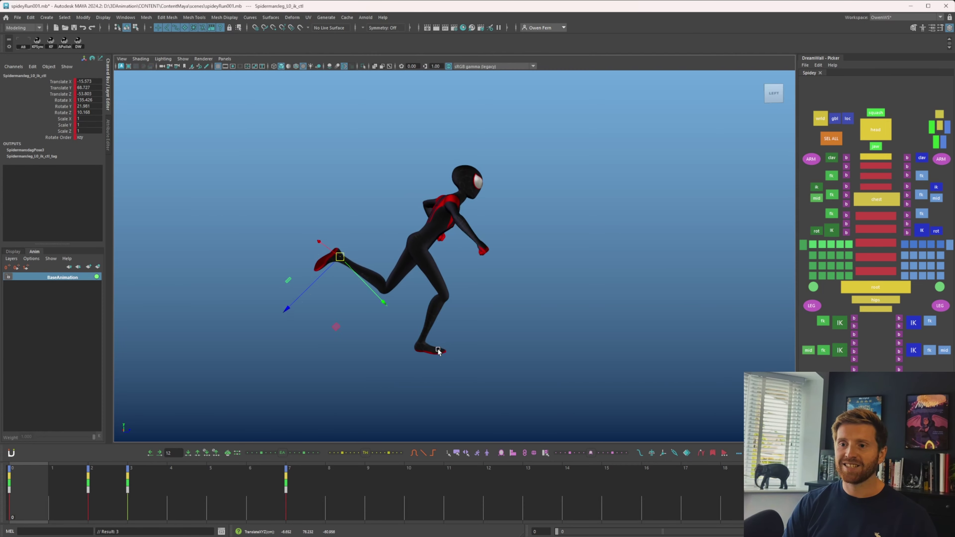
pyautogui.hotkey('ctrl', 'z')
pyautogui.hotkey('shift', 'z')
pyautogui.press('e')
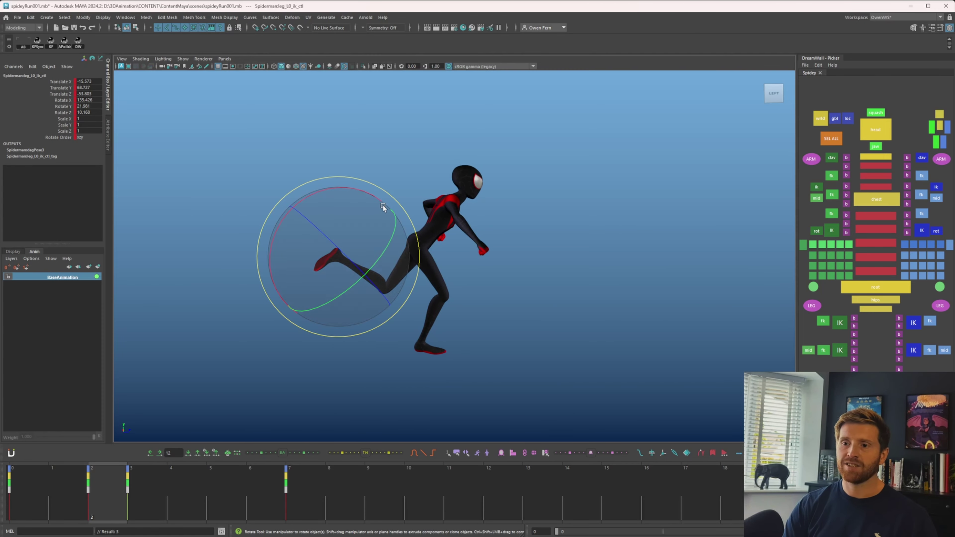
pyautogui.moveTo(390, 201); pyautogui.dragTo(393, 200)
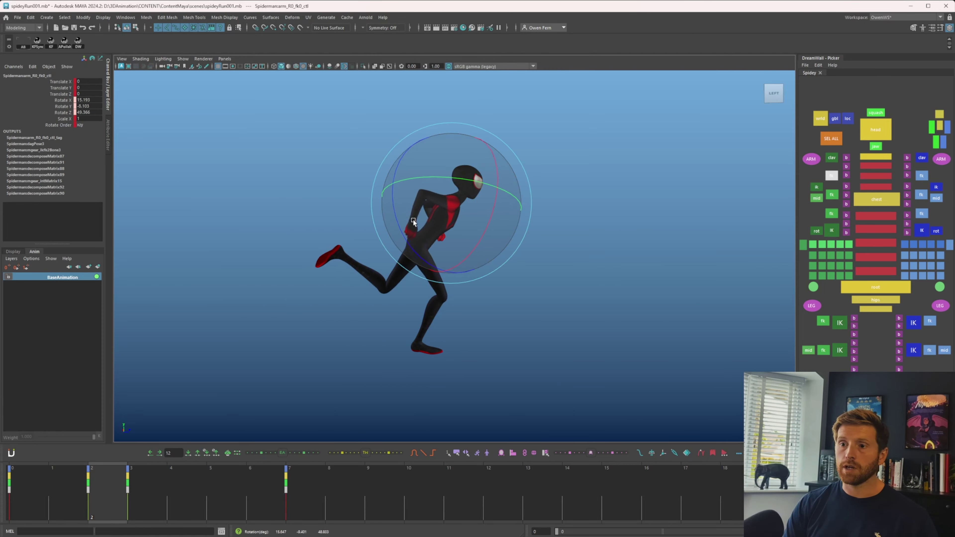
# - At frame 2, rotate the right upper arm to about 16, -8 and 44 degrees and the right elbow to about -24 degrees in Z
pyautogui.press(',')
pyautogui.press('.')
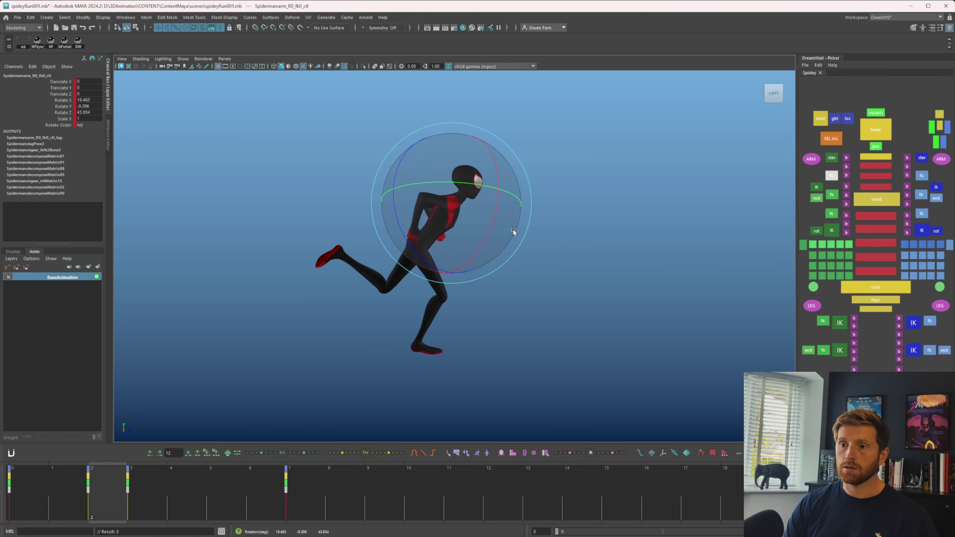
pyautogui.press('w')
pyautogui.press('q')
pyautogui.click(833, 195)
pyautogui.press('e')
pyautogui.moveTo(381, 241); pyautogui.dragTo(349, 211)
pyautogui.press(',')
pyautogui.press('.')
pyautogui.press('w')
pyautogui.press('q')
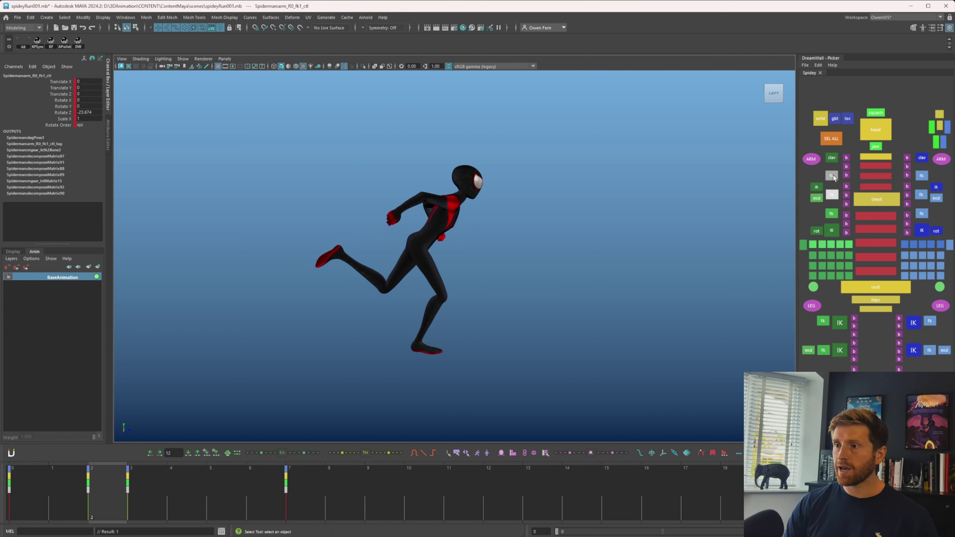
# - At frame 2, twist the chest control to open the torso toward the camera, checking it against frames 0 and 3
pyautogui.click(874, 201)
pyautogui.press(',')
pyautogui.press('.')
pyautogui.press('e')
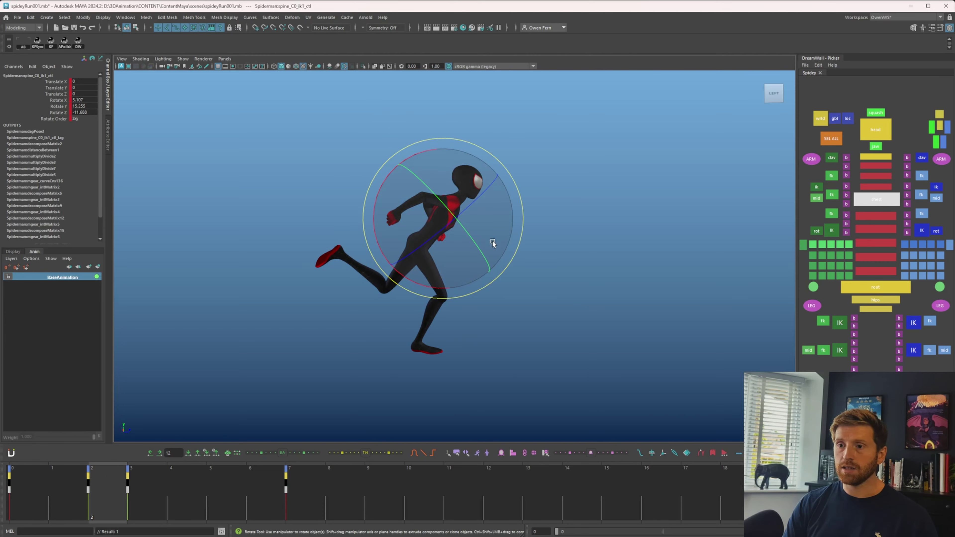
pyautogui.moveTo(489, 239); pyautogui.dragTo(459, 236)
pyautogui.press(',')
pyautogui.press('.')
pyautogui.press('.')
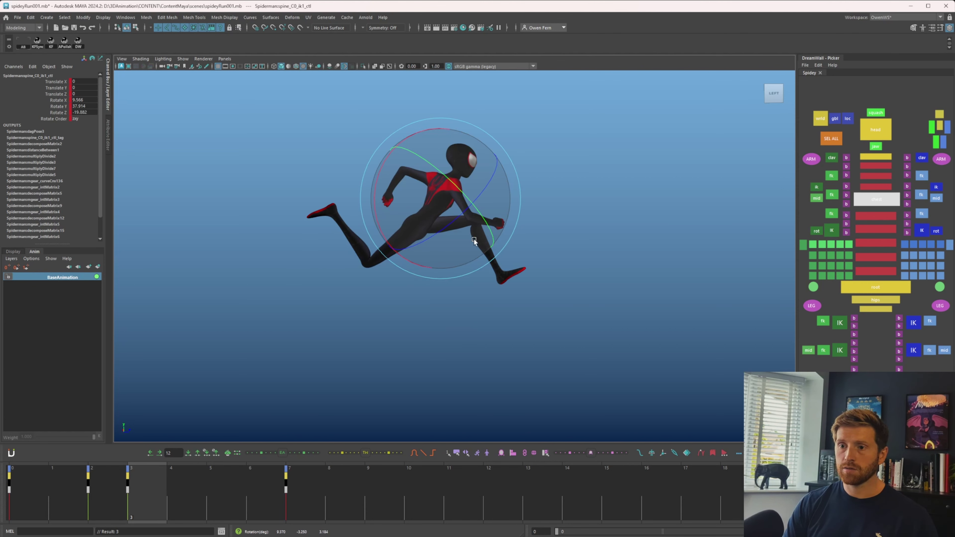
pyautogui.press(',')
pyautogui.press(',')
pyautogui.press('.')
pyautogui.press(',')
pyautogui.press('.')
# - Refine the chest rotation at frame 2 to about 9, -3 and 3 degrees, comparing it with the neighbouring poses
pyautogui.moveTo(481, 240); pyautogui.dragTo(487, 238)
pyautogui.press(',')
pyautogui.press('.')
pyautogui.press('.')
pyautogui.press(',')
pyautogui.press(',')
pyautogui.press('.')
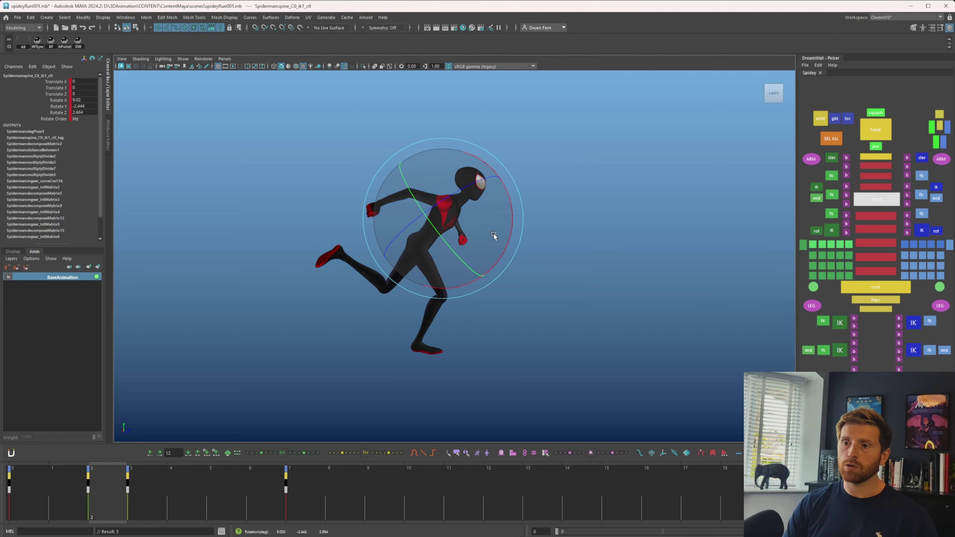
pyautogui.press(',')
pyautogui.press('.')
# - At frame 2, rotate the right clavicle to about -3, -10 and 14 degrees and the right upper arm to about 19, -10 and 46 degrees
pyautogui.click(832, 157)
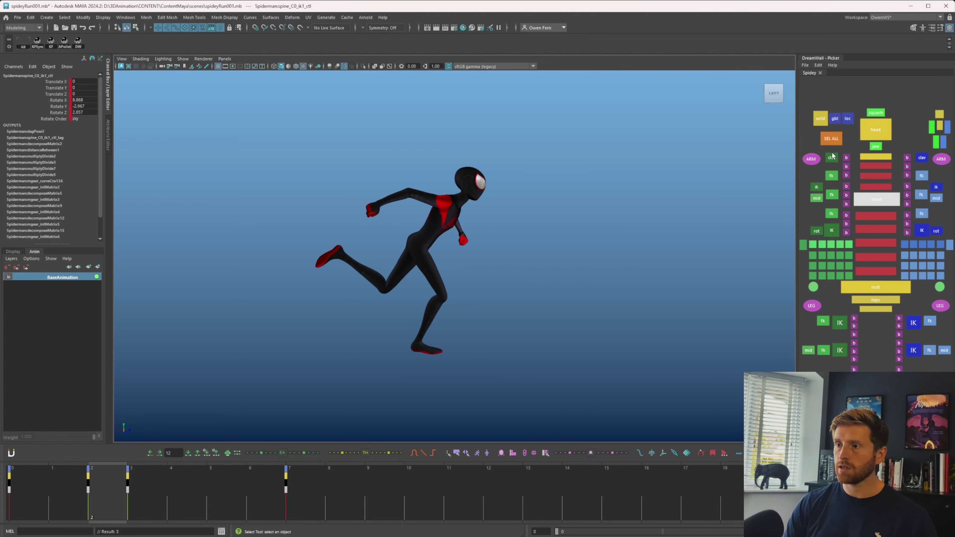
pyautogui.moveTo(448, 247); pyautogui.dragTo(447, 264)
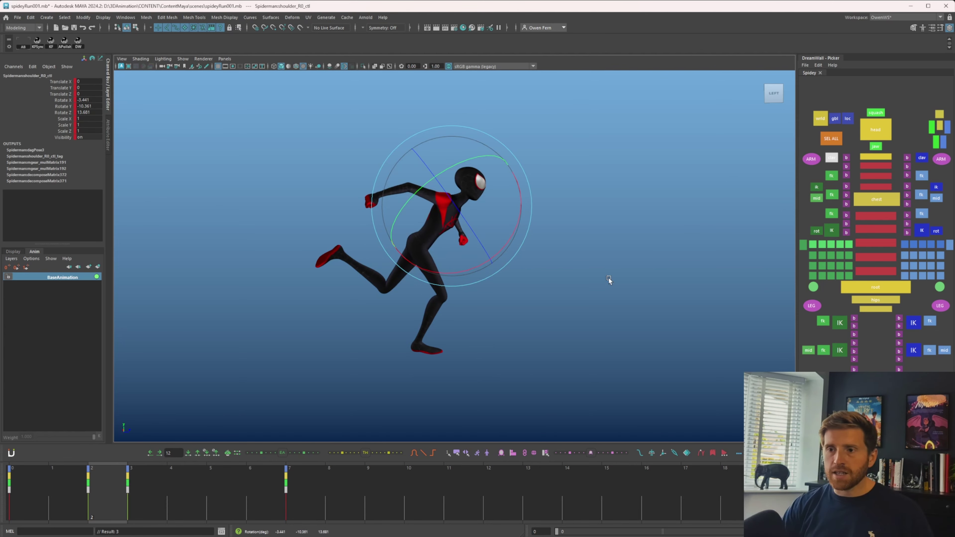
pyautogui.click(832, 176)
pyautogui.moveTo(477, 248); pyautogui.dragTo(480, 230)
# - Split the viewport into two views, check the arms from above across frames 0, 2 and 3, and key an adjusted right upper arm rotation at frame 2
pyautogui.press('space')
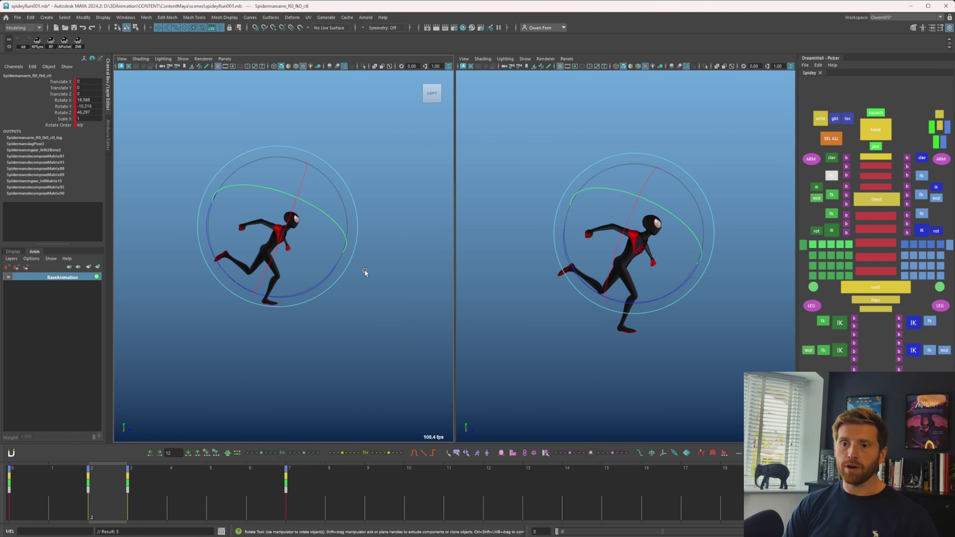
pyautogui.keyDown('alt'); pyautogui.moveTo(364, 274); pyautogui.dragTo(290, 313); pyautogui.keyUp('alt')
pyautogui.press(',')
pyautogui.press('.')
pyautogui.press('.')
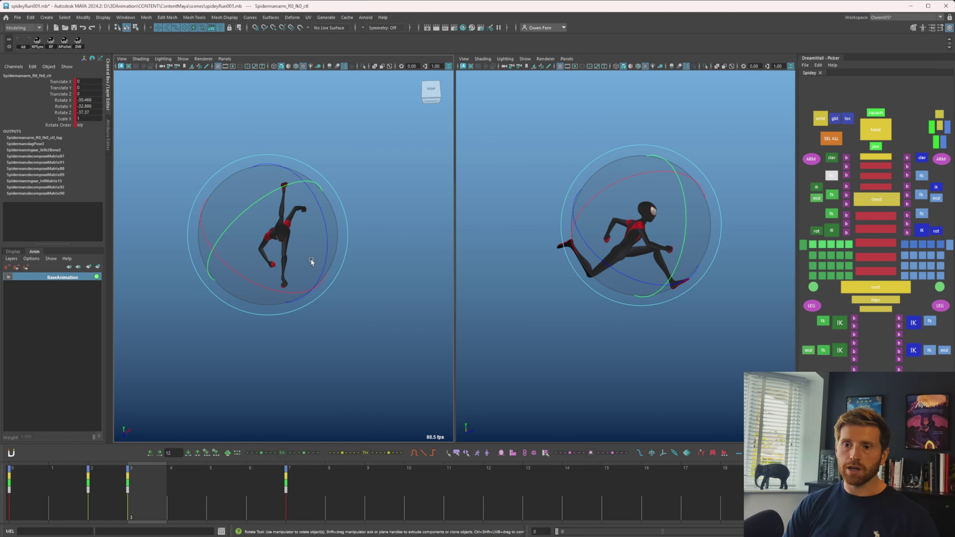
pyautogui.press(',')
pyautogui.press(',')
pyautogui.press('.')
pyautogui.moveTo(307, 275); pyautogui.dragTo(305, 274)
pyautogui.hotkey('shift', 'e')
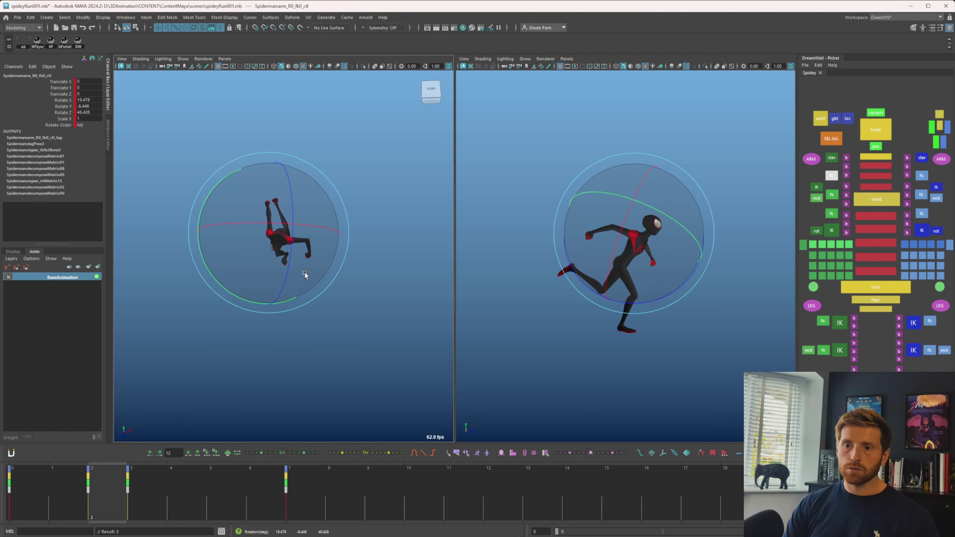
# - Compare frames 0 and 2 from above and rotate the right upper arm around its X axis at frame 2
pyautogui.press(',')
pyautogui.press('.')
pyautogui.press(',')
pyautogui.press('.')
pyautogui.moveTo(316, 231); pyautogui.dragTo(328, 226)
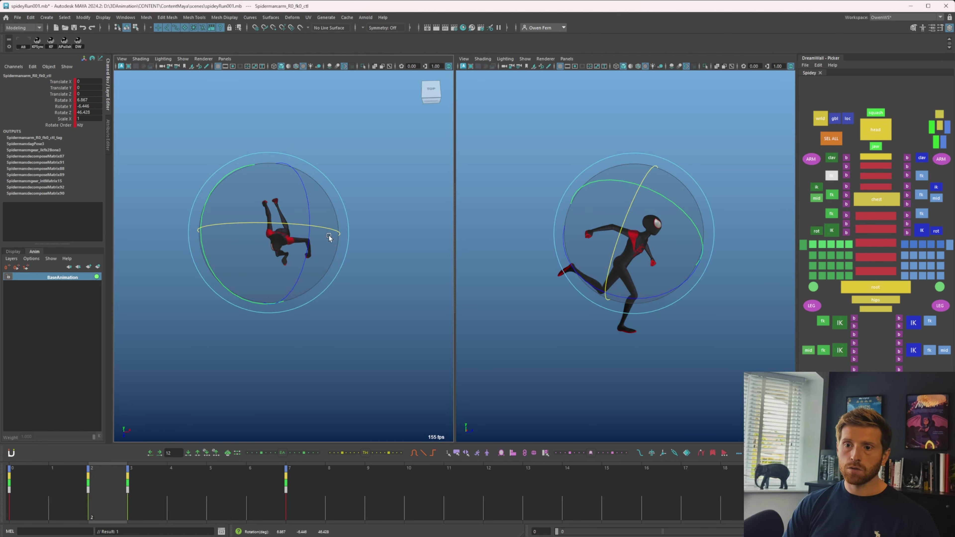
# - Return to the single side view and rotate the right elbow control at frame 2 to about -27 degrees in Z
pyautogui.press('space')
pyautogui.press(',')
pyautogui.press('.')
pyautogui.press('q')
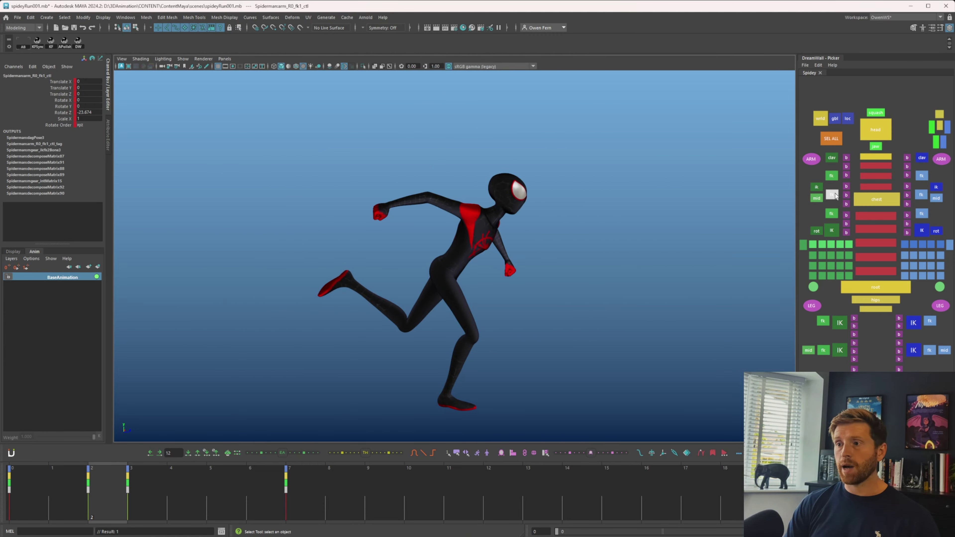
pyautogui.click(832, 175)
pyautogui.press('e')
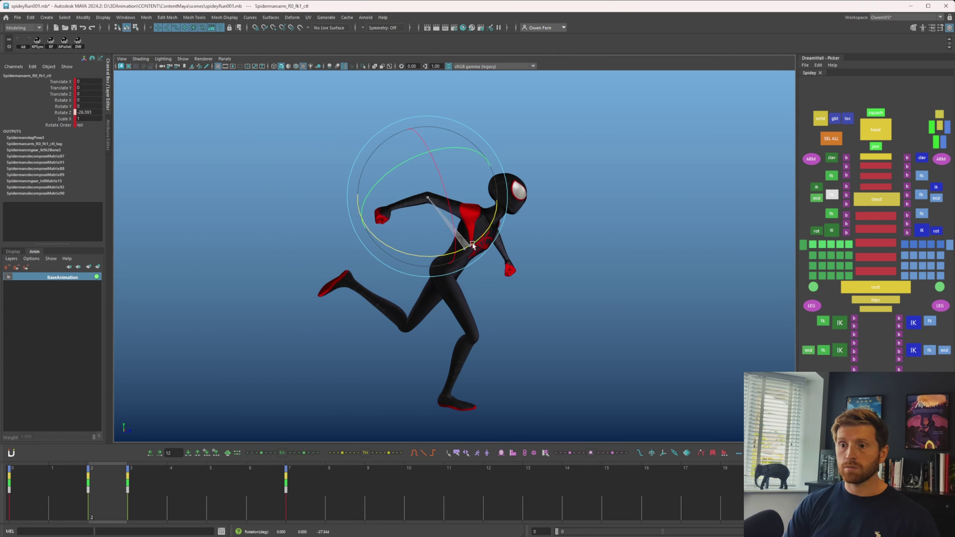
pyautogui.press('q')
# - Swing the left upper arm forward at frame 2 to about -55 degrees in Y and -76 in Z, key it and check frames 0 and 3
pyautogui.click(921, 177)
pyautogui.moveTo(511, 263); pyautogui.dragTo(501, 176)
pyautogui.press('e')
pyautogui.press('s')
pyautogui.press(',')
pyautogui.press('.')
pyautogui.press('.')
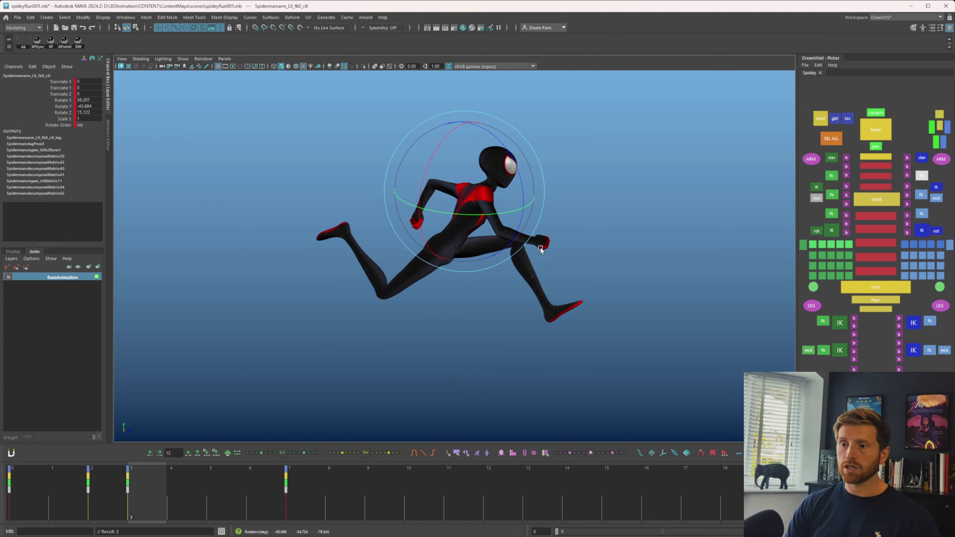
# - Compare the left arm across frames 0, 2 and 3, and lower it slightly at frame 2
pyautogui.press(',')
pyautogui.press(',')
pyautogui.press(',')
pyautogui.press('.')
pyautogui.press('.')
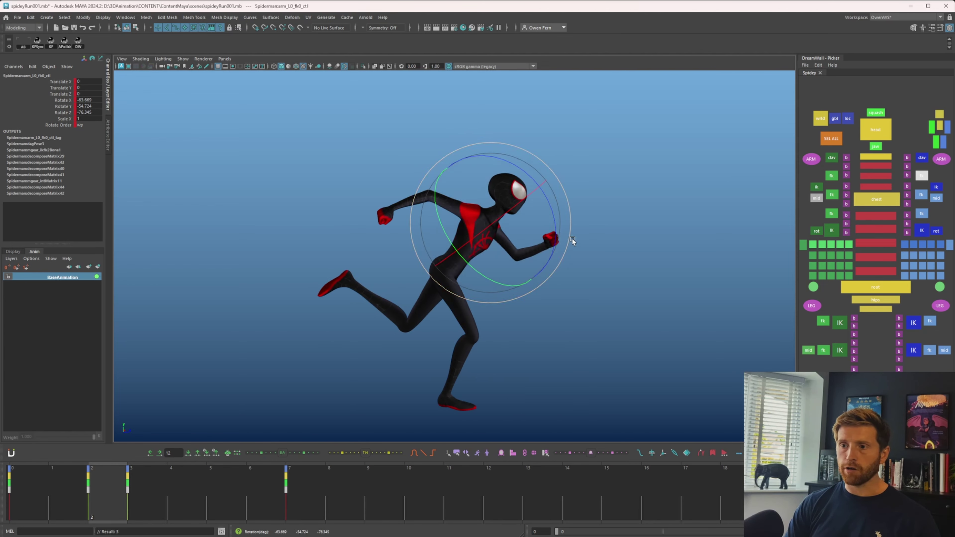
pyautogui.press(',')
pyautogui.press('.')
pyautogui.moveTo(553, 217); pyautogui.dragTo(553, 218)
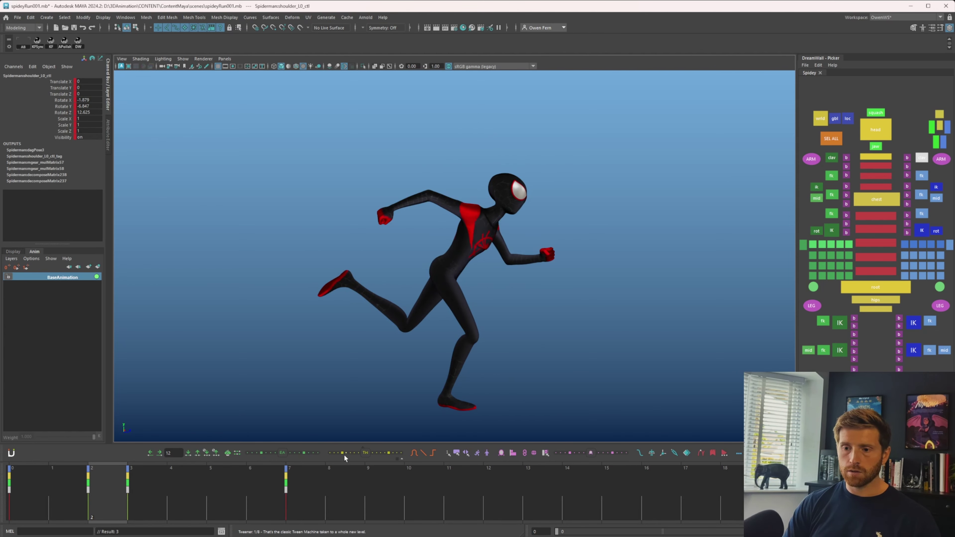
# - At frame 2, tween the left clavicle to about 1, -12 and -18 degrees and rotate the left upper arm to about -81, -42 and -59
pyautogui.click(345, 452)
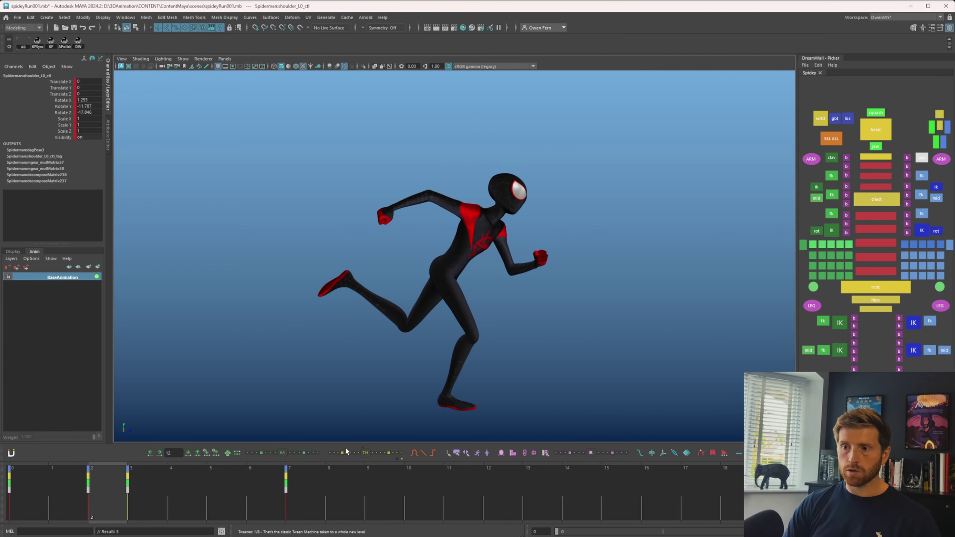
pyautogui.press('e')
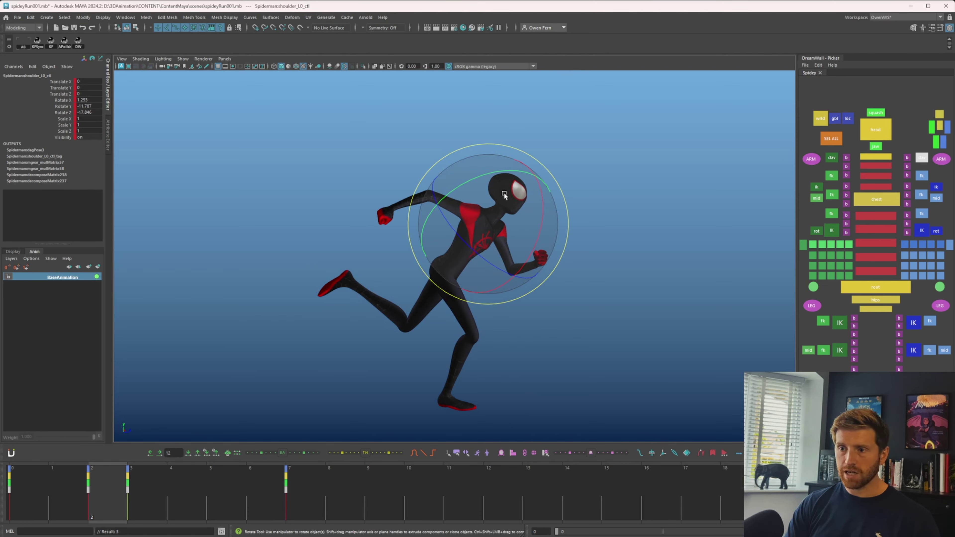
pyautogui.moveTo(503, 192); pyautogui.dragTo(518, 196)
pyautogui.press('Down')
pyautogui.press(',')
pyautogui.press('.')
pyautogui.moveTo(547, 270); pyautogui.dragTo(553, 261)
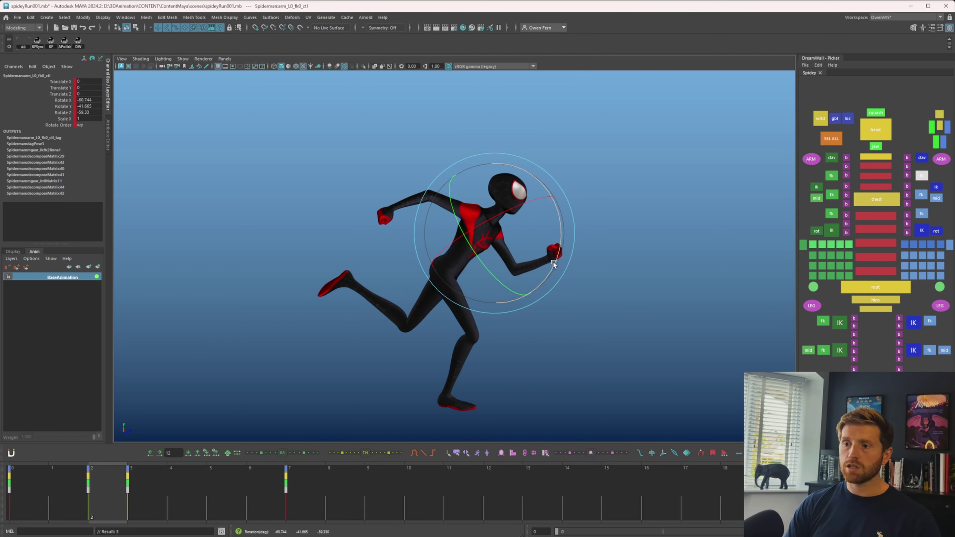
# - Rotate the left hand at frame 2 to about 1, -1 and -12 degrees and refine the left elbow's bend
pyautogui.click(921, 214)
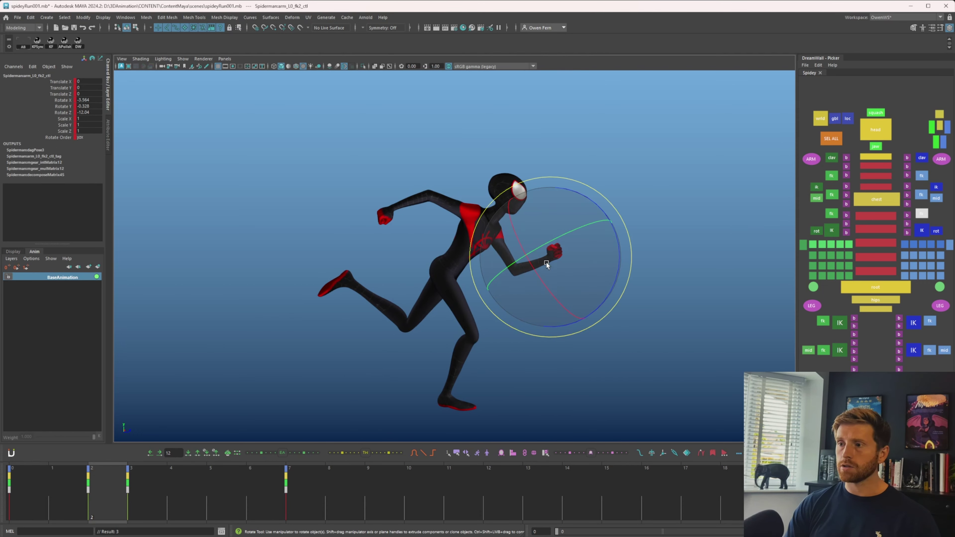
pyautogui.moveTo(549, 293); pyautogui.dragTo(547, 291)
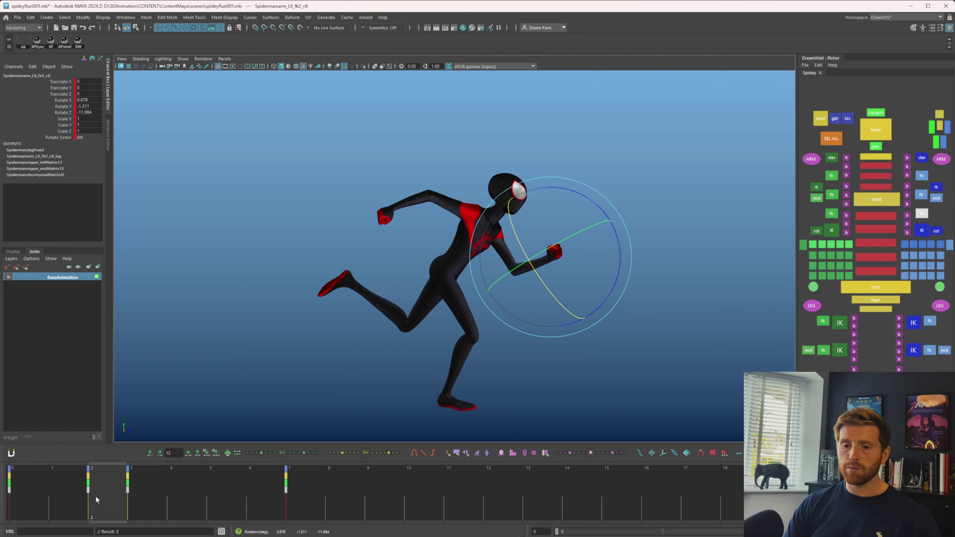
pyautogui.press('q')
pyautogui.click(921, 195)
pyautogui.press('.')
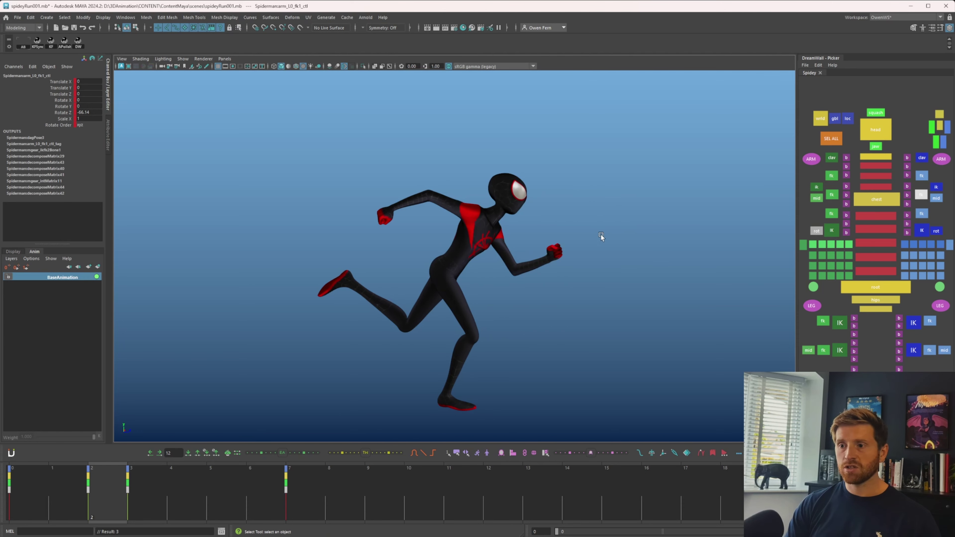
pyautogui.press('e')
pyautogui.moveTo(578, 248); pyautogui.dragTo(566, 230)
pyautogui.press('.')
pyautogui.press('.')
pyautogui.press('.')
pyautogui.press('w')
# - Rotate the head at frame 2 to about 46, -5 and -7 degrees and compare it with the neighbouring poses
pyautogui.click(875, 130)
pyautogui.press('e')
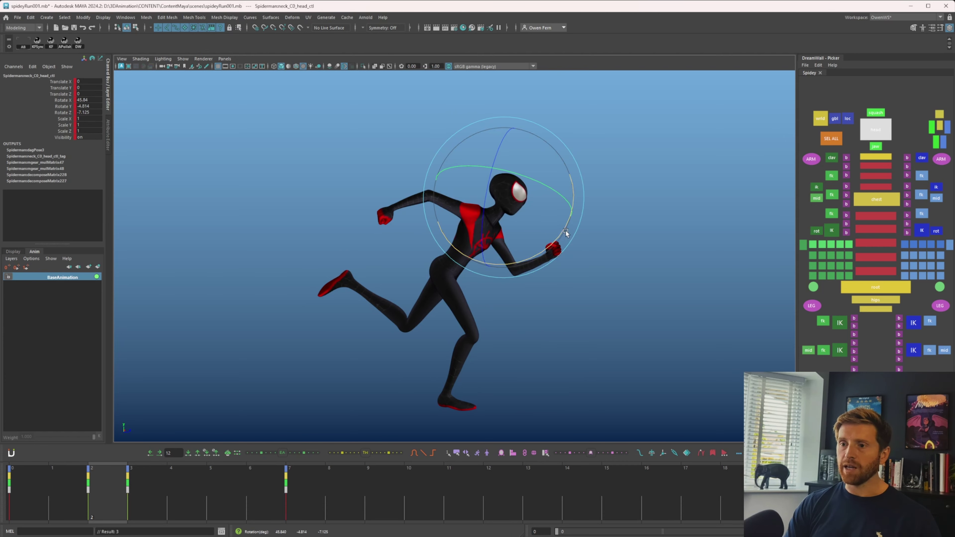
pyautogui.press('.')
pyautogui.press('.')
pyautogui.press(',')
pyautogui.press(',')
pyautogui.press('.')
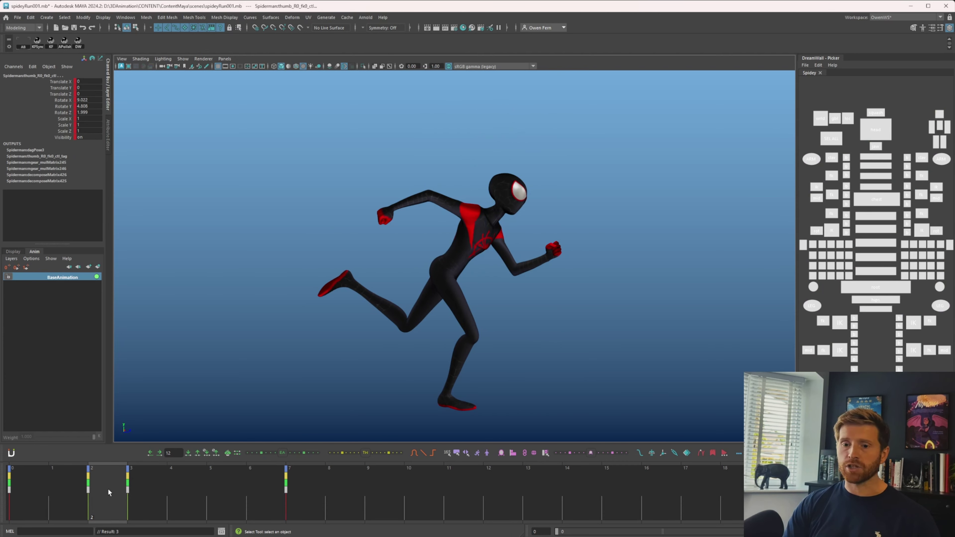
# - With all controls selected, move the frame 2 key to frame 12 and tween a trial in-between pose at frame 2
pyautogui.moveTo(107, 488); pyautogui.dragTo(519, 500)
pyautogui.click(110, 495)
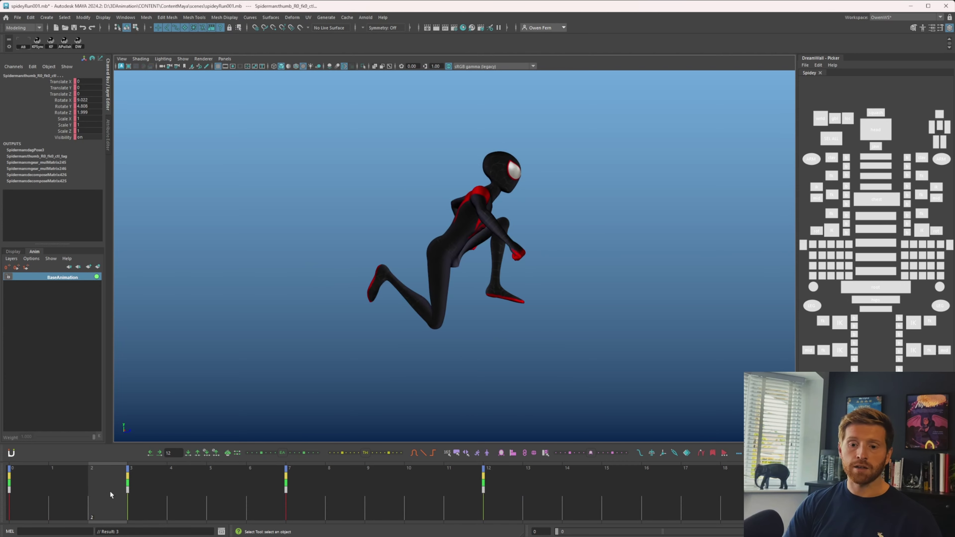
pyautogui.click(358, 453)
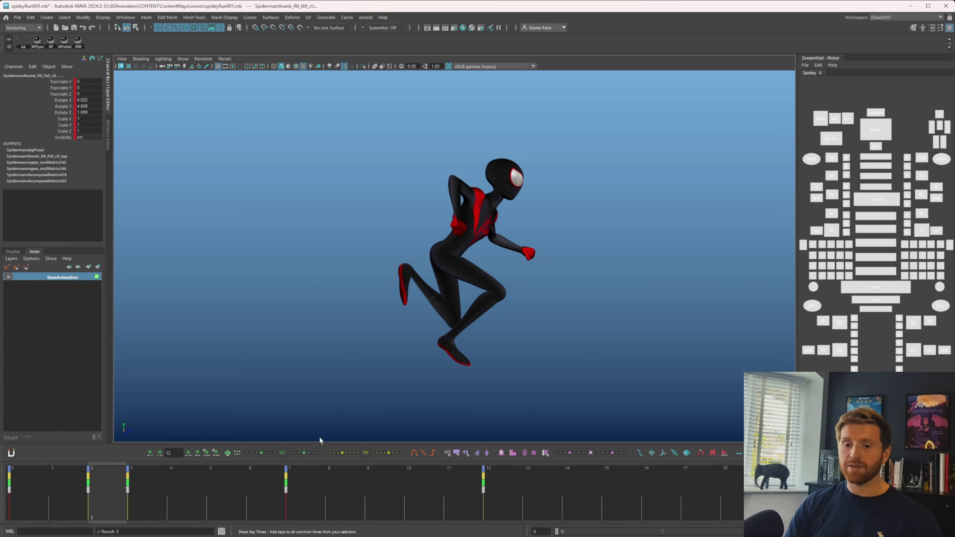
# - Try lowering the right foot in the trial pose at frame 2, undo the move and compare it with frame 0
pyautogui.click(466, 352)
pyautogui.press(',')
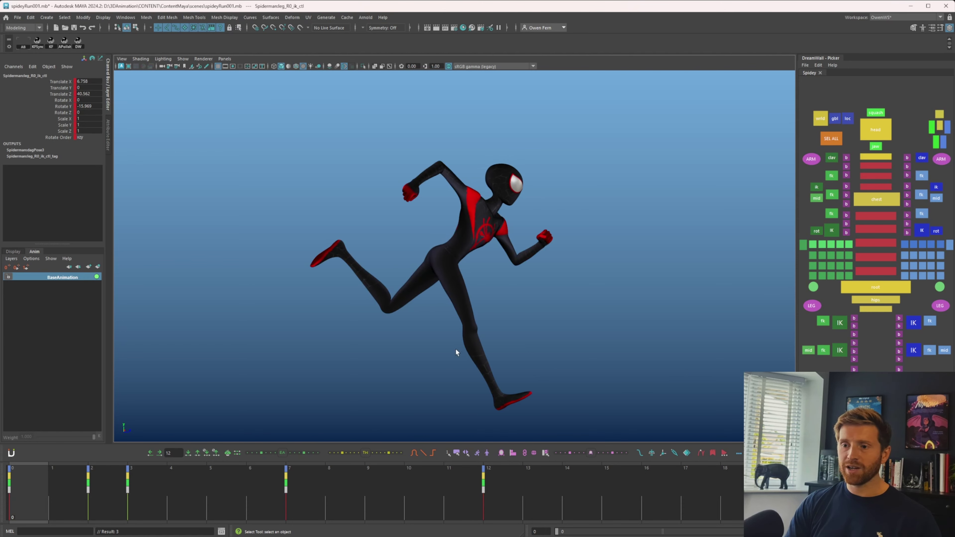
pyautogui.press('.')
pyautogui.press('w')
pyautogui.moveTo(463, 361); pyautogui.dragTo(465, 414, button='middle')
pyautogui.hotkey('ctrl', 'z')
pyautogui.press(',')
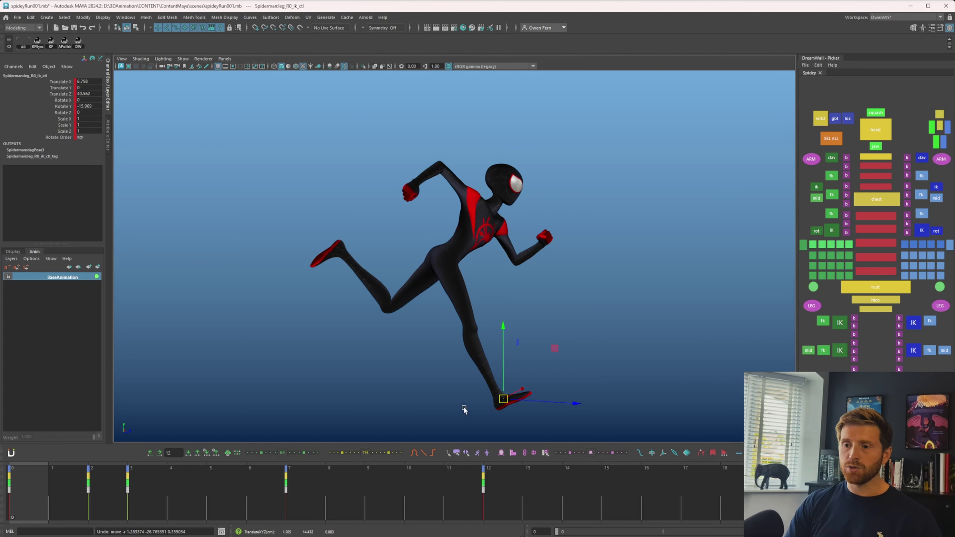
pyautogui.press('.')
pyautogui.press(',')
pyautogui.press('.')
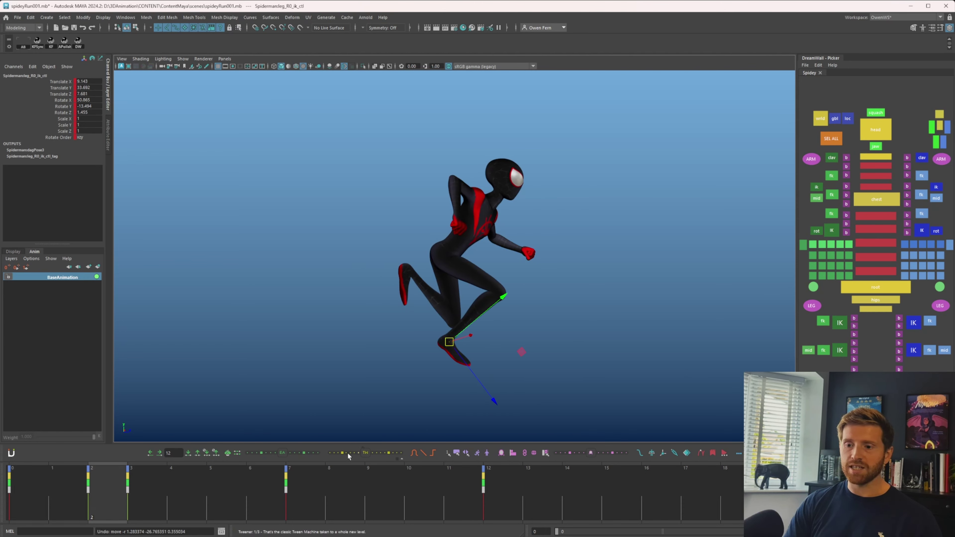
# - Tween the right foot at frame 2 fully to its frame 0 placement, and slide it back to about 15 in Translate X and 11 in Translate Z
pyautogui.click(343, 454)
pyautogui.press(',')
pyautogui.press('.')
pyautogui.moveTo(533, 401); pyautogui.dragTo(488, 411)
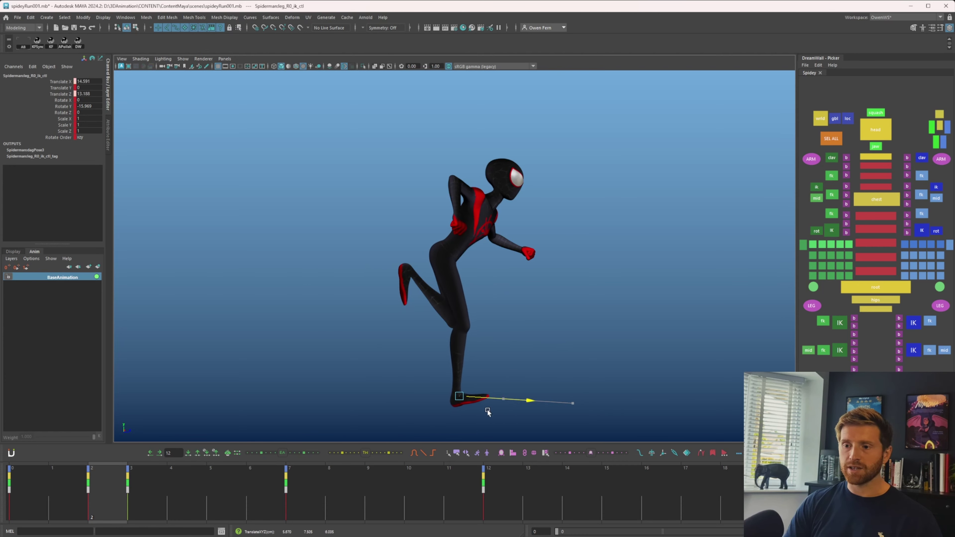
pyautogui.press(',')
pyautogui.press('.')
pyautogui.press('.')
pyautogui.press(',')
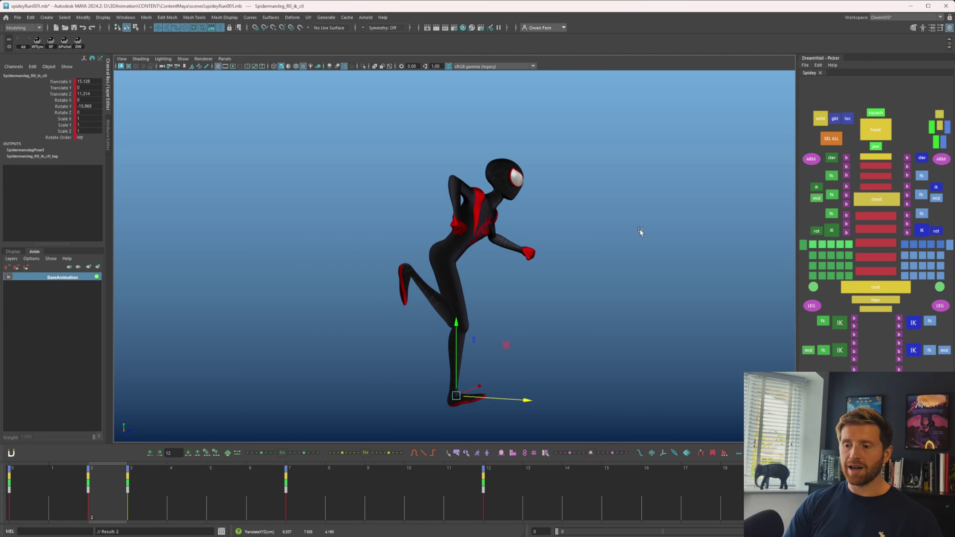
# - Delete the trial keys at frame 2 and move the original down pose back from frame 12 with all controls selected
pyautogui.press('Delete')
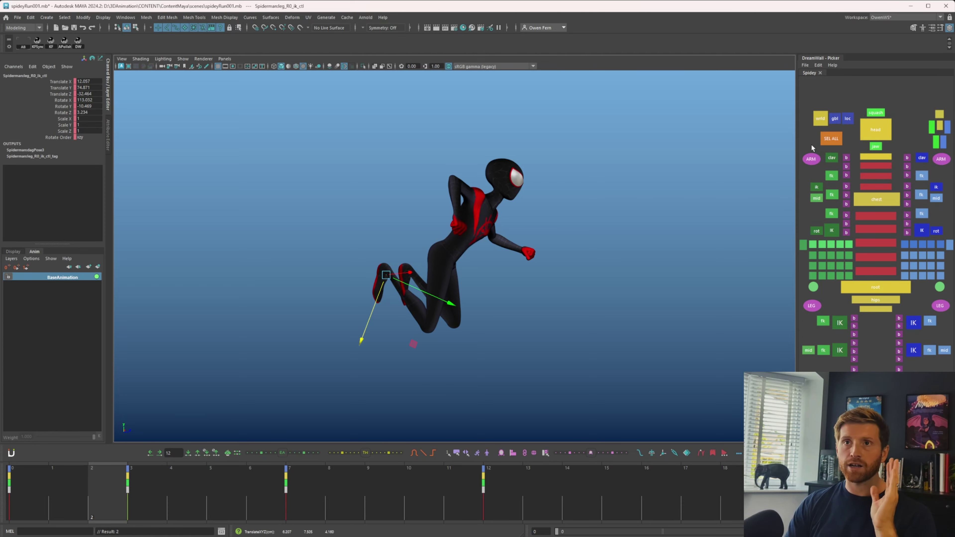
pyautogui.click(830, 138)
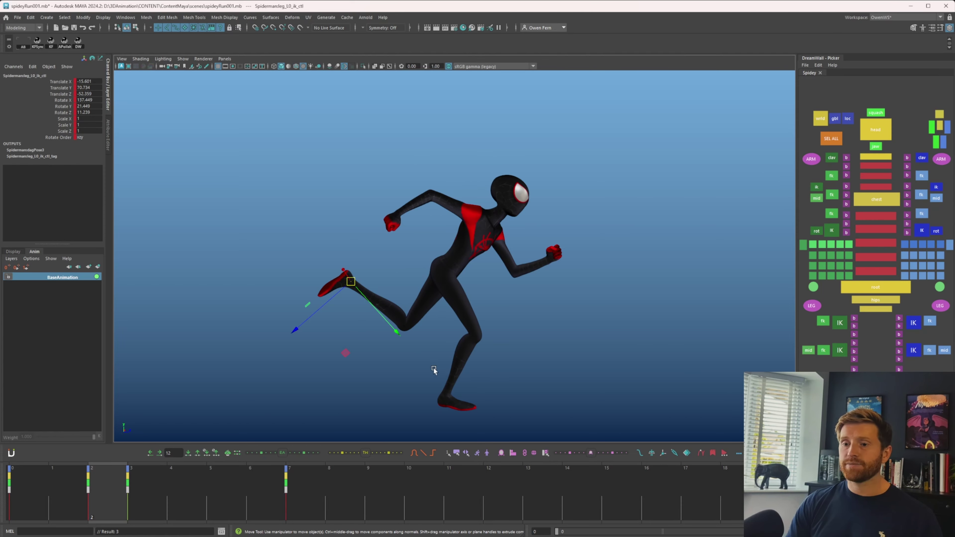
pyautogui.press(',')
pyautogui.press('.')
# - At frame 2, place the right foot at about 0.4 in Translate Z and raise the left foot to about -16, 82 and -46
pyautogui.hotkey('ctrl', 'z')
pyautogui.hotkey('ctrl', 'z')
pyautogui.hotkey('ctrl', 'z')
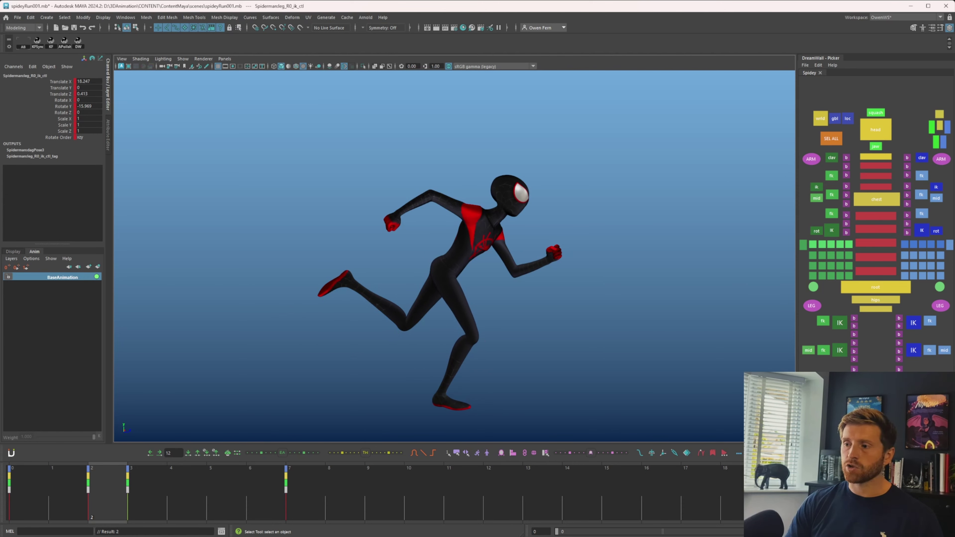
pyautogui.press(',')
pyautogui.press('.')
pyautogui.moveTo(386, 358)
pyautogui.mouseDown(button='middle')
pyautogui.moveTo(397, 335)
pyautogui.moveTo(395, 356)
pyautogui.mouseUp(button='middle')
pyautogui.press(',')
pyautogui.press('.')
pyautogui.press(',')
pyautogui.press('.')
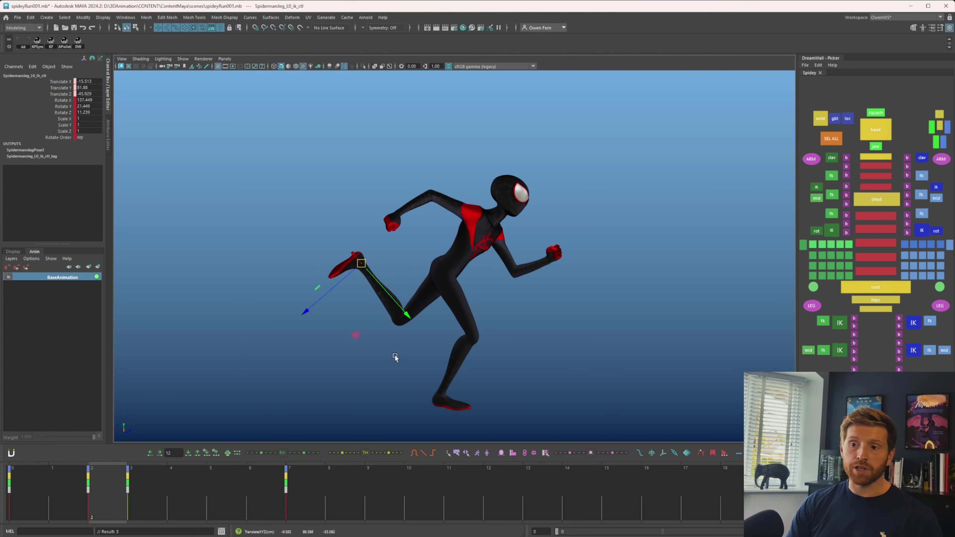
# - Rotate the left foot at frame 2 to about 153, 19 and 15 degrees and lower it to about 81 in Translate Y
pyautogui.press('e')
pyautogui.moveTo(439, 274); pyautogui.dragTo(442, 302)
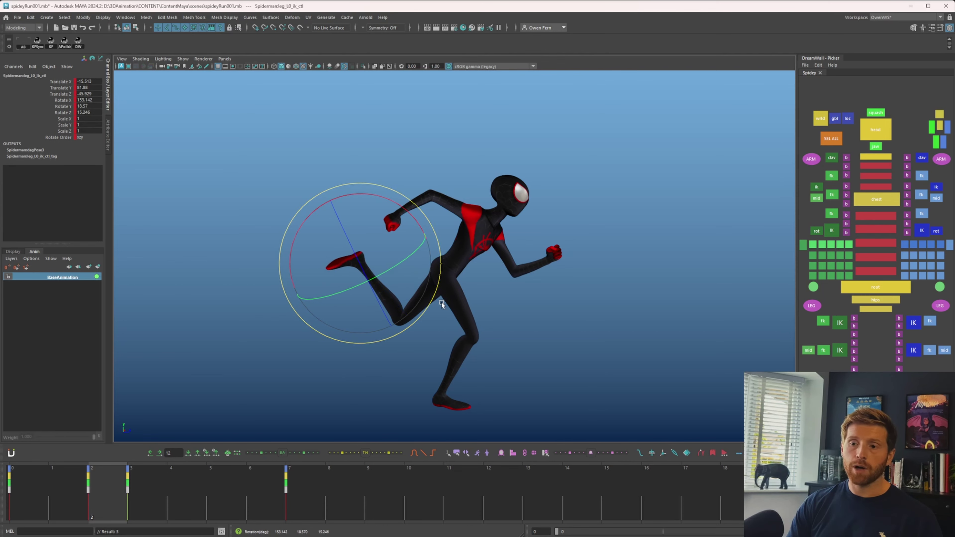
pyautogui.press(',')
pyautogui.press('.')
pyautogui.press('w')
pyautogui.moveTo(438, 355); pyautogui.dragTo(437, 362, button='middle')
pyautogui.press(',')
pyautogui.press('.')
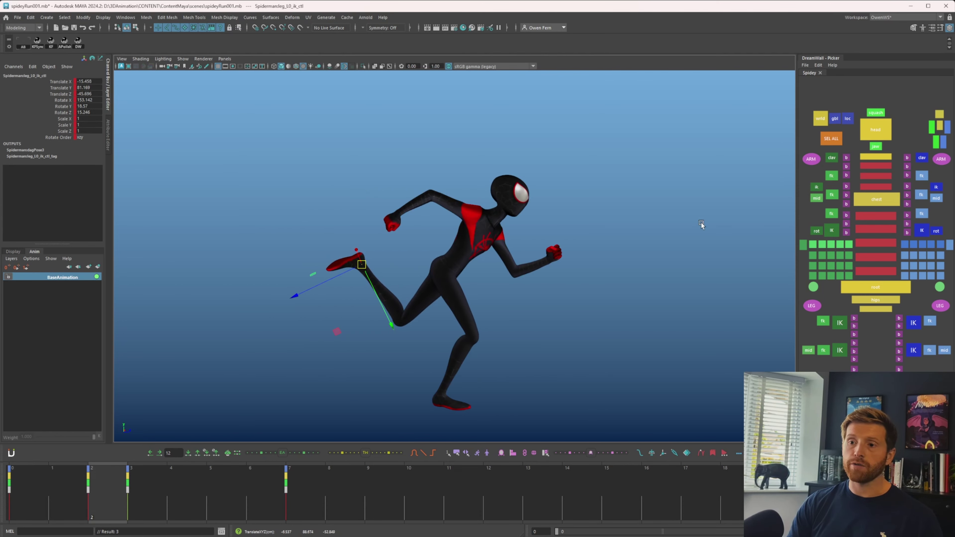
# - Shift the airborne pose key from frame 3 to frame 5 and key a copy of the down pose at frame 4
pyautogui.press('q')
pyautogui.press(',')
pyautogui.hotkey('ctrl', 'shift', 'a')
pyautogui.press('.')
pyautogui.moveTo(26, 491); pyautogui.dragTo(210, 481)
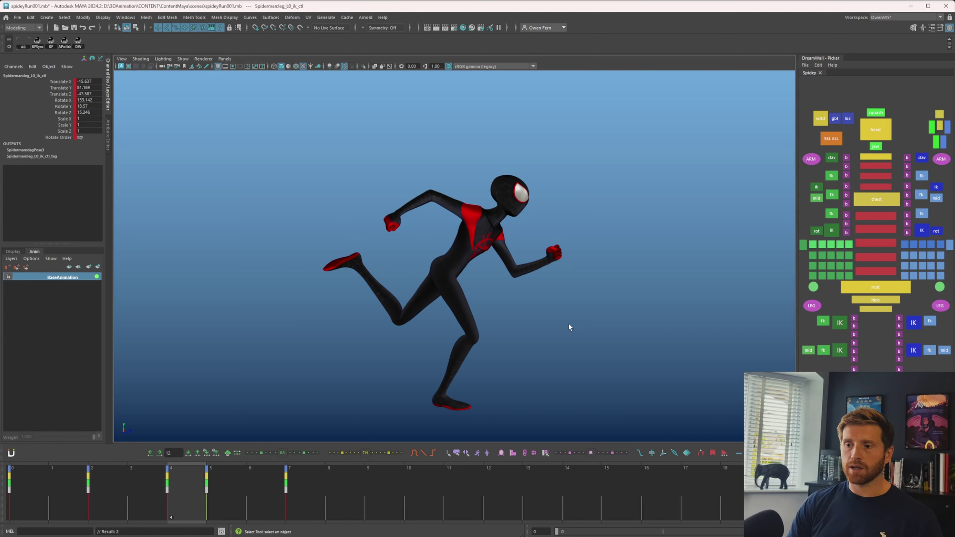
# - At frame 4, tween the pose between its neighbouring keys while keeping the right foot at its frame 2 placement
pyautogui.press(',')
pyautogui.press('.')
pyautogui.moveTo(341, 457); pyautogui.dragTo(347, 457)
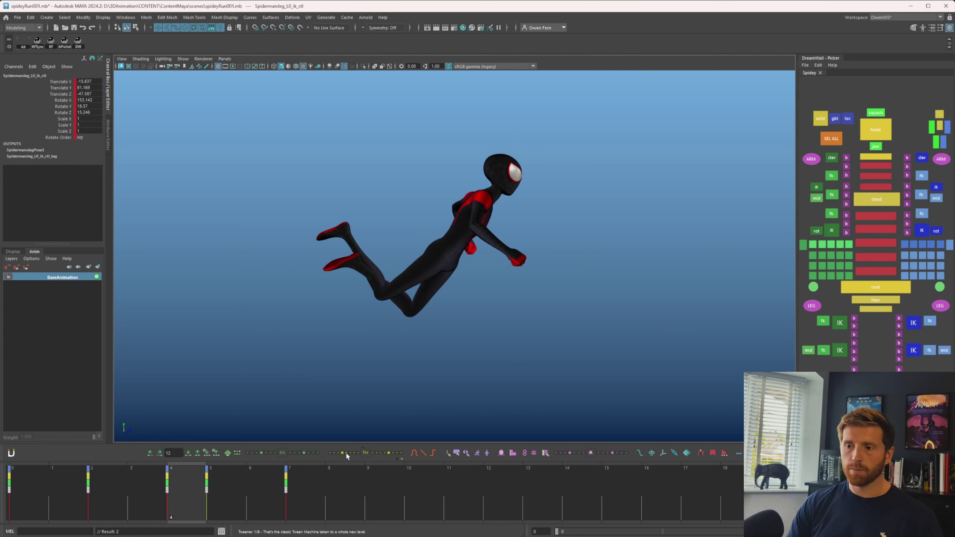
pyautogui.click(419, 451)
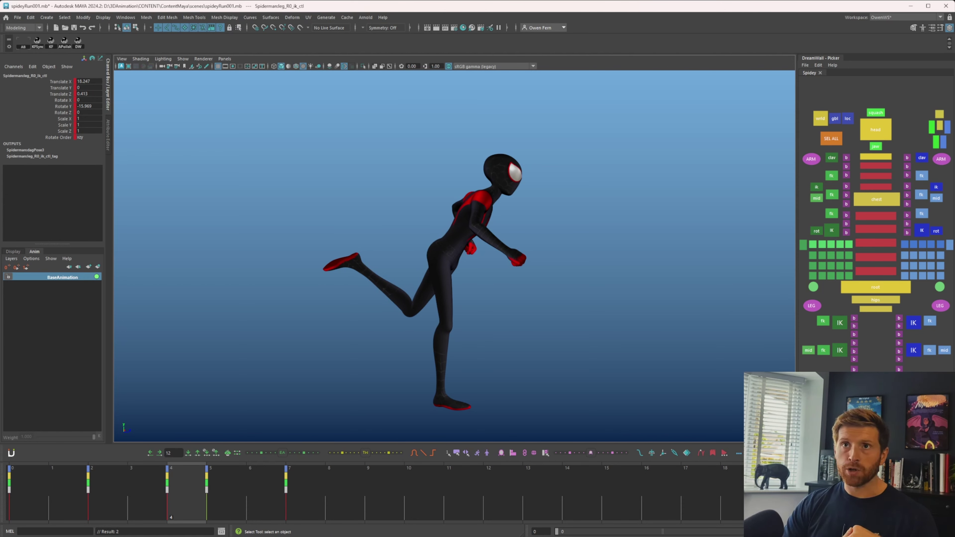
# - Compare the poses at frames 0 and 2, try lowering the body control at frame 2 and undo the move
pyautogui.click(43, 496)
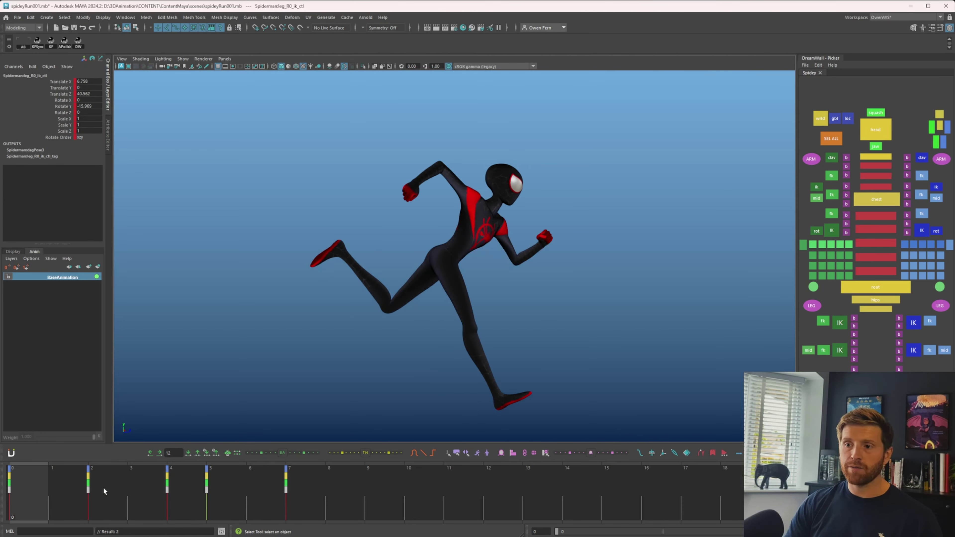
pyautogui.click(123, 491)
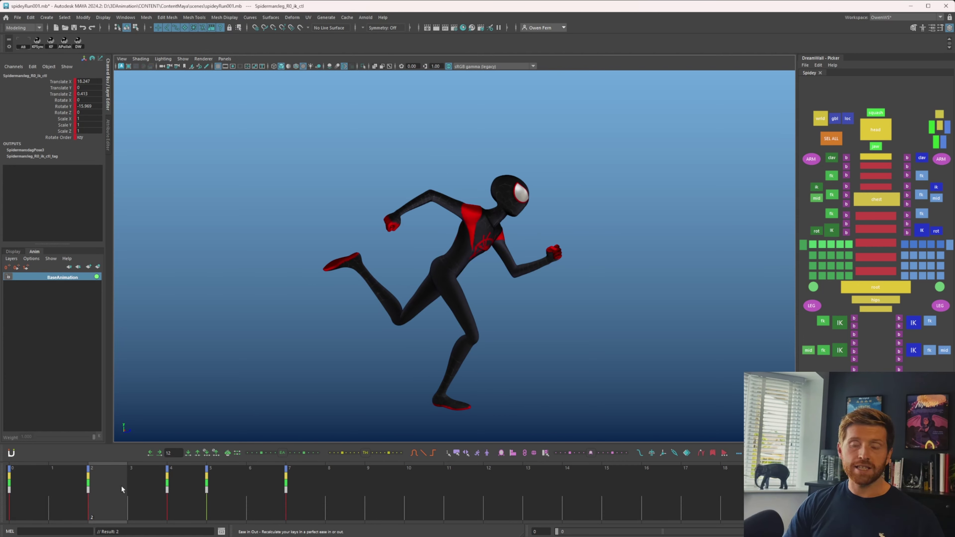
pyautogui.click(873, 287)
pyautogui.press('w')
pyautogui.moveTo(516, 357); pyautogui.dragTo(518, 377, button='middle')
pyautogui.hotkey('ctrl', 'z')
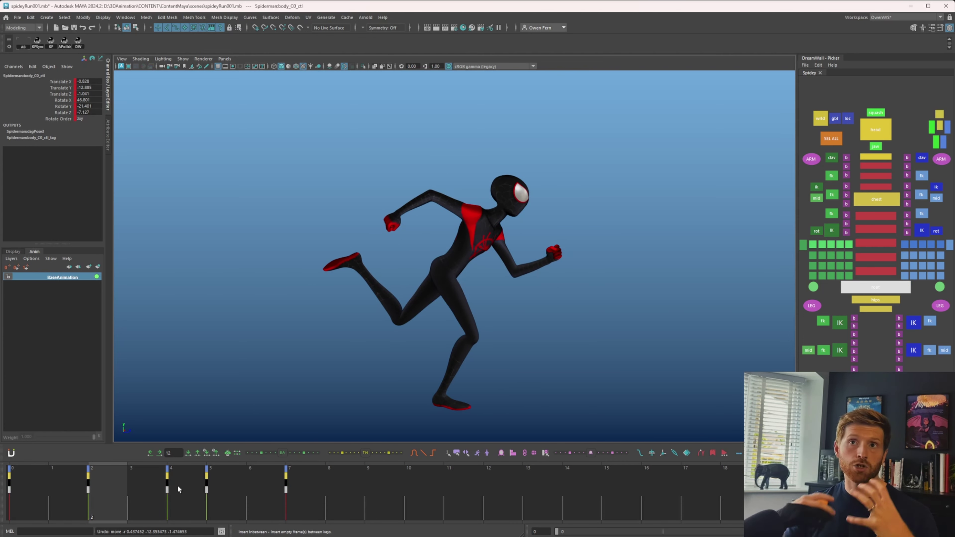
# - Examine the frame 4 pose and compare it with the poses at frames 0 and 5
pyautogui.click(189, 500)
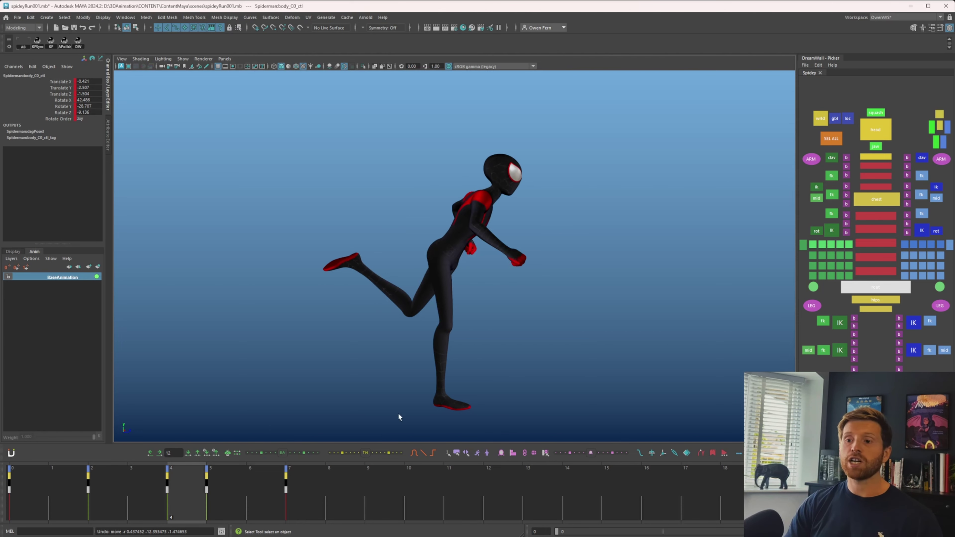
pyautogui.press('w')
pyautogui.press('q')
pyautogui.click(914, 379)
pyautogui.press('w')
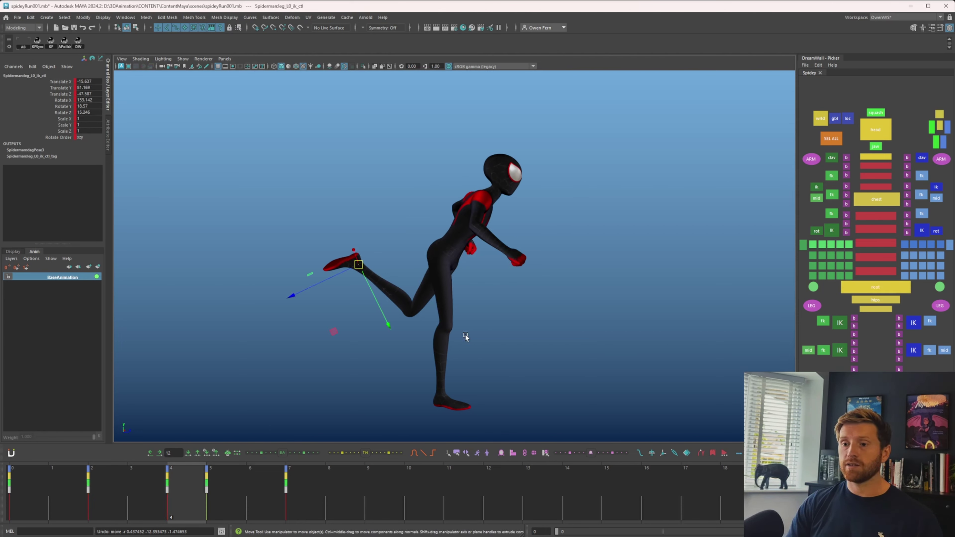
pyautogui.click(516, 257)
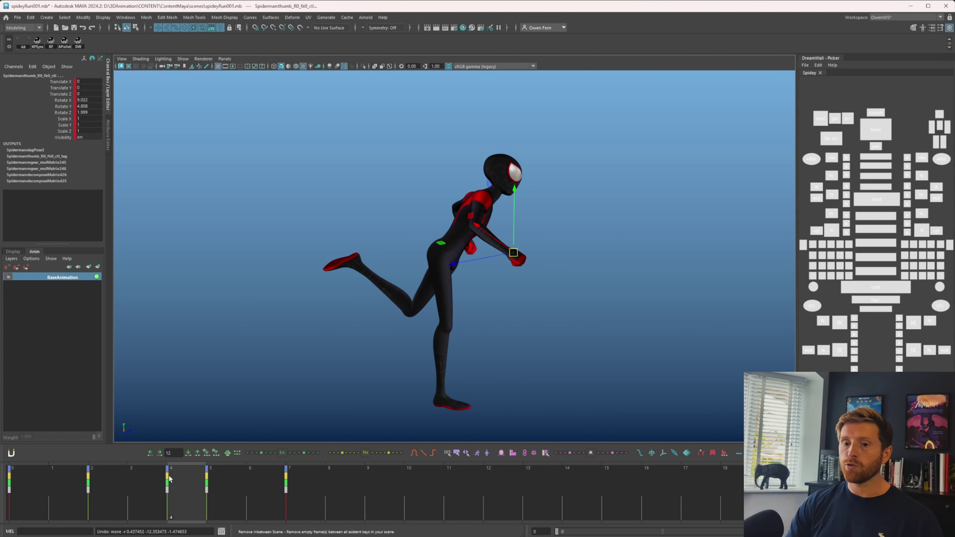
pyautogui.click(30, 498)
pyautogui.click(225, 494)
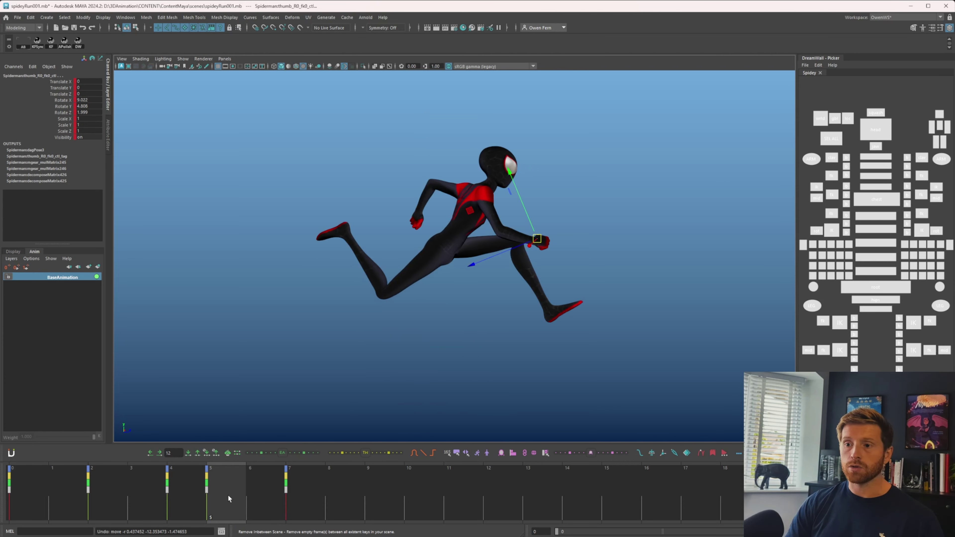
# - At frame 4, slide the right foot back to about -23 in Translate Z and check it against frame 2
pyautogui.press('.')
pyautogui.press('.')
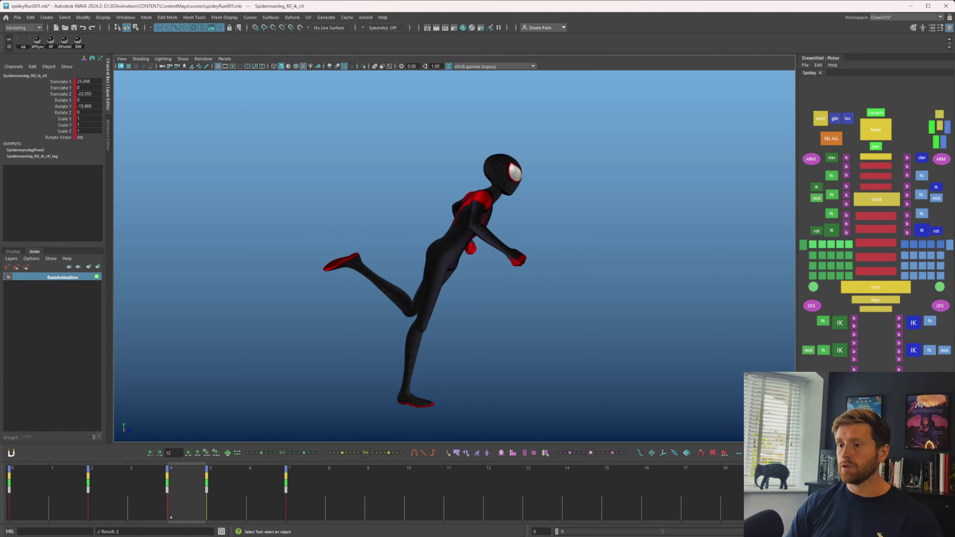
pyautogui.press('.')
pyautogui.press('.')
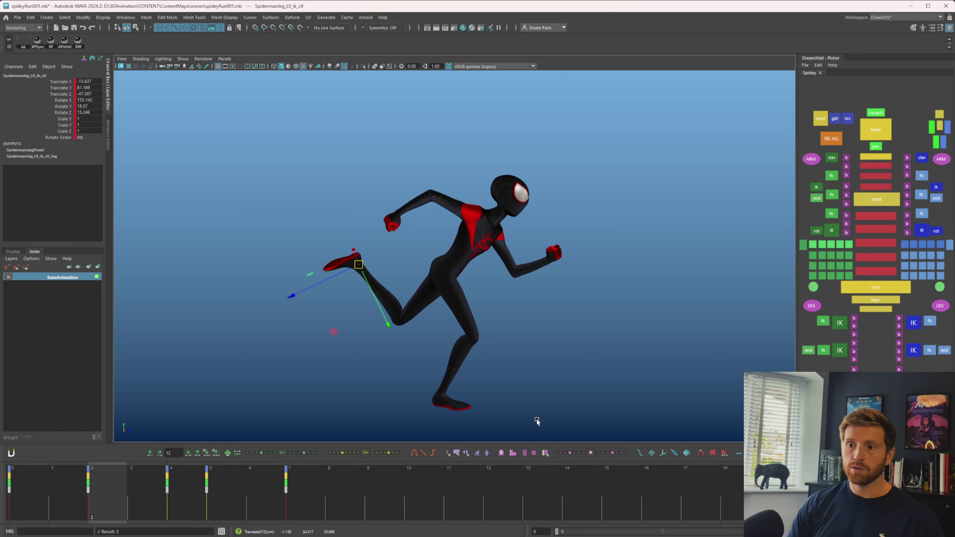
# - At frame 4, push the right foot back onto its toes and bring the left foot to about 30 and 34 in Translate Y and Z
pyautogui.press('.')
pyautogui.press('.')
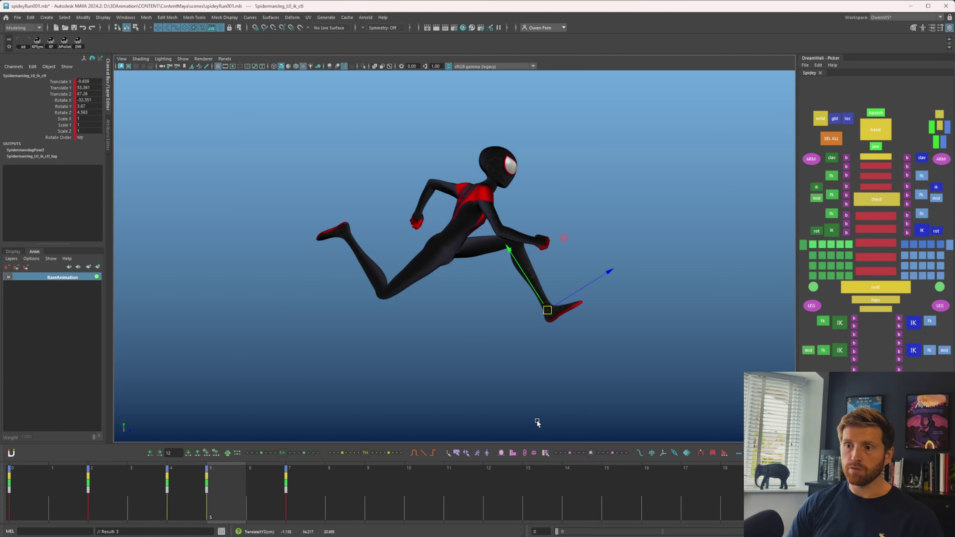
pyautogui.press('.')
pyautogui.press('.')
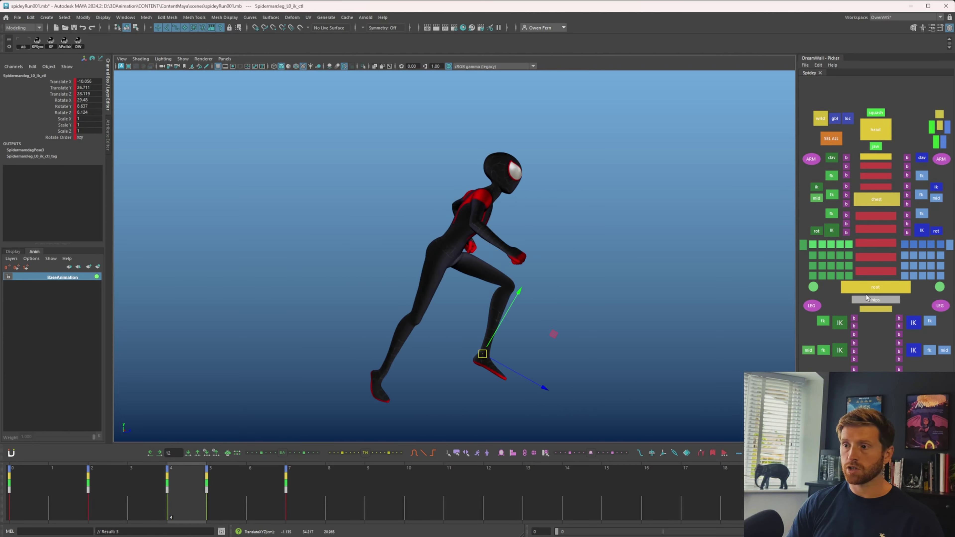
pyautogui.click(865, 289)
pyautogui.press('.')
pyautogui.click(840, 379)
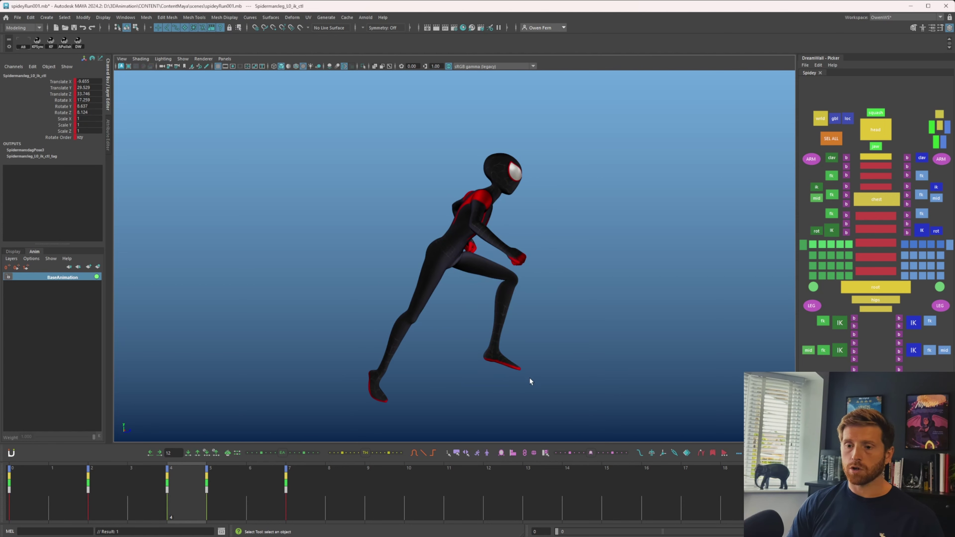
# - Tween the left foot at frame 4 halfway between its frame 2 and frame 5 keys
pyautogui.press('.')
pyautogui.press(',')
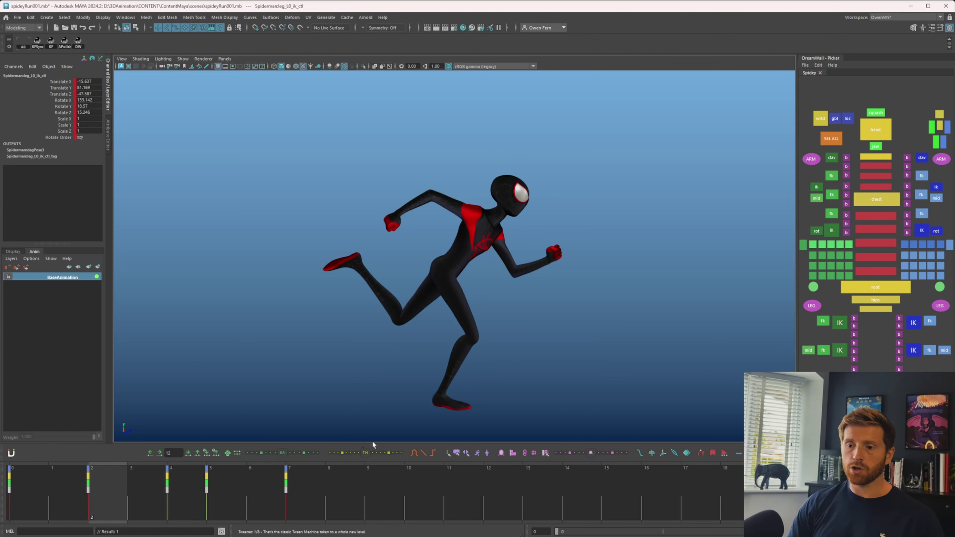
pyautogui.press('.')
pyautogui.press('.')
pyautogui.press(',')
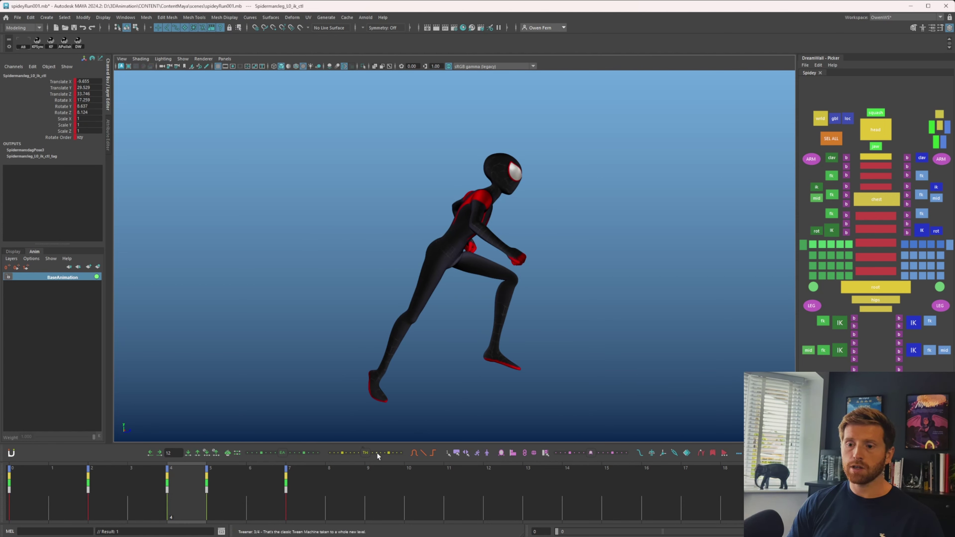
pyautogui.click(364, 453)
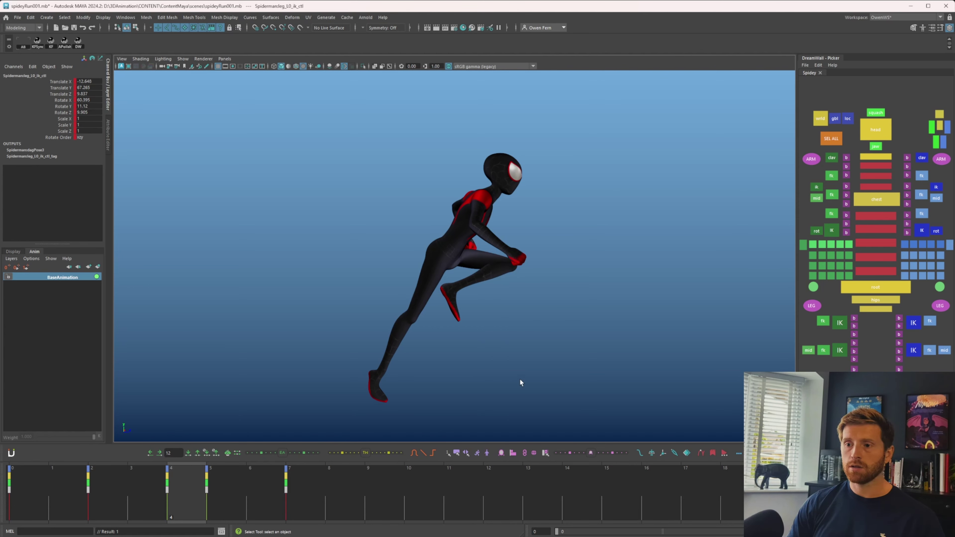
# - Flip between the neighbouring poses and lower the left foot at frame 4 to about 33 in Translate Y
pyautogui.press('.')
pyautogui.press(',')
pyautogui.press(',')
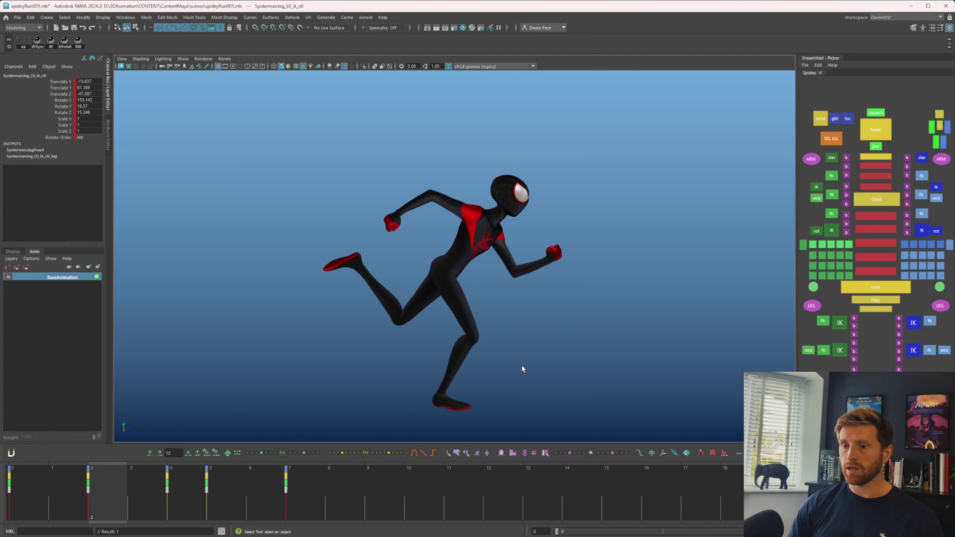
pyautogui.press('.')
pyautogui.press('.')
pyautogui.press(',')
pyautogui.press(',')
pyautogui.press('.')
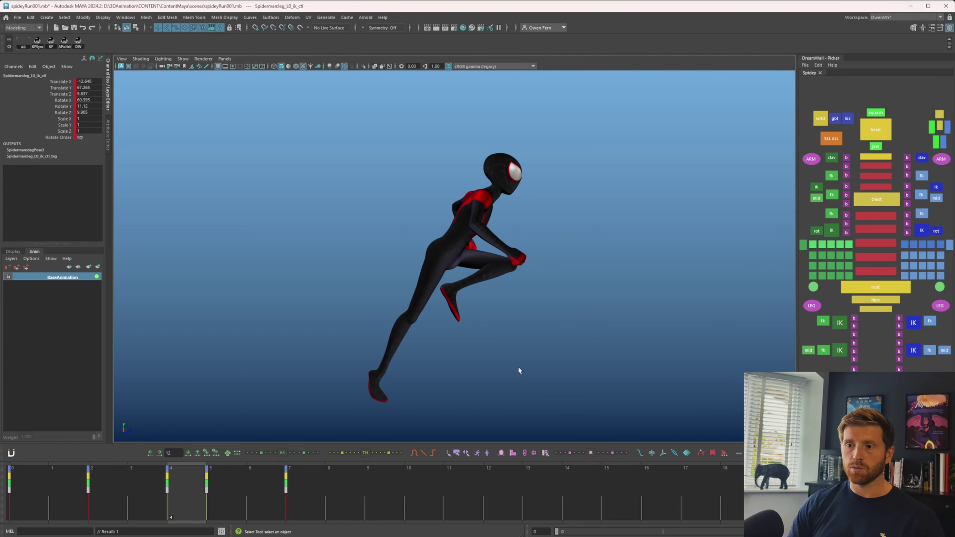
pyautogui.press('.')
pyautogui.press(',')
pyautogui.press(',')
pyautogui.moveTo(524, 370); pyautogui.dragTo(519, 433, button='middle')
# - Examine the left foot's path by flipping between the poses at frames 2, 4 and 5
pyautogui.press(',')
pyautogui.press('.')
pyautogui.press('.')
pyautogui.press(',')
pyautogui.press(',')
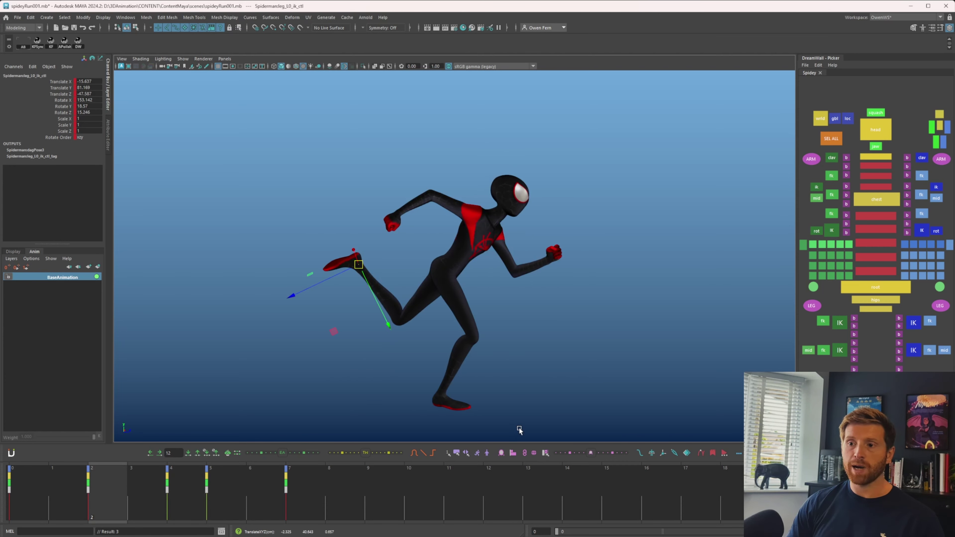
pyautogui.press('.')
pyautogui.press('.')
pyautogui.press(',')
pyautogui.press(',')
pyautogui.press('.')
pyautogui.press('.')
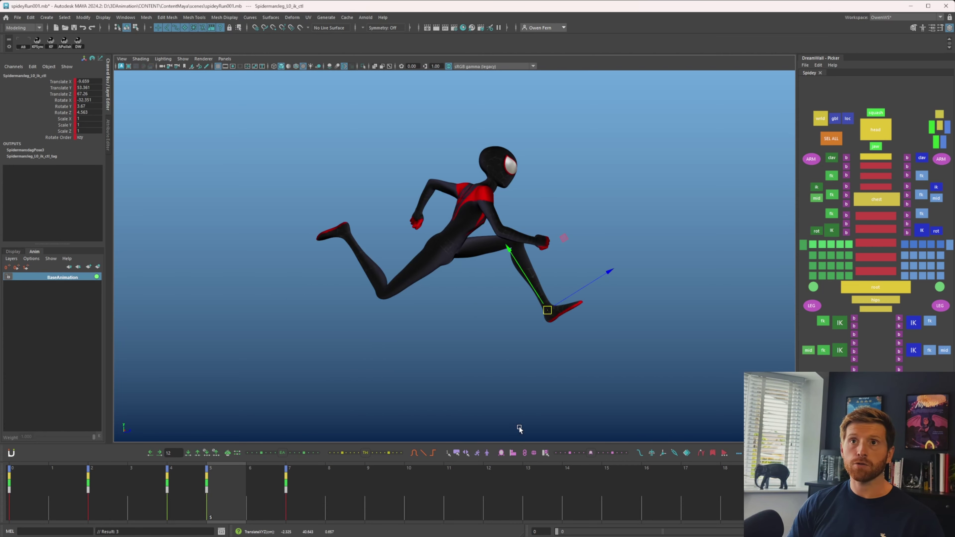
pyautogui.press(',')
pyautogui.press(',')
pyautogui.press('.')
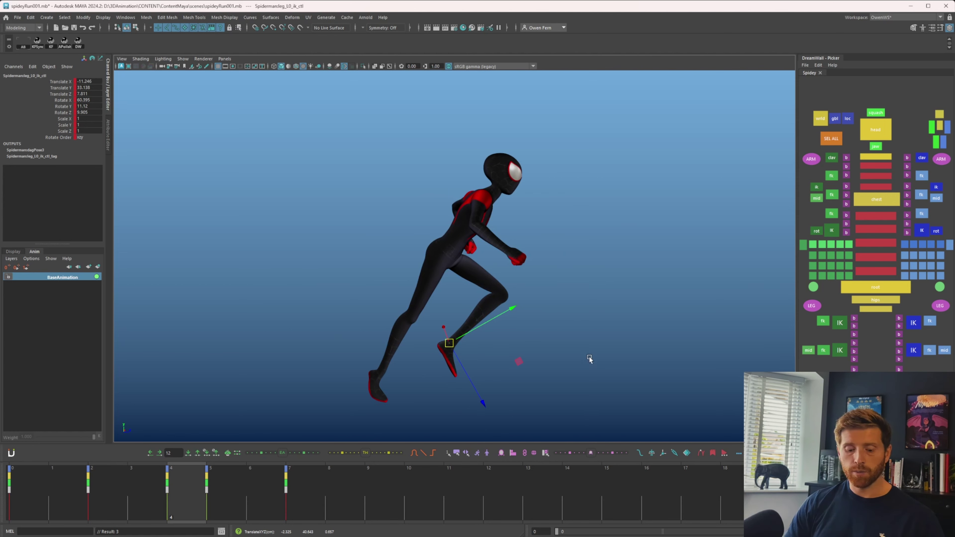
# - At frame 4, tween the left foot's rotation to about 14, 7 and 7 degrees and move it forward to about 60 in Translate Z
pyautogui.click(376, 453)
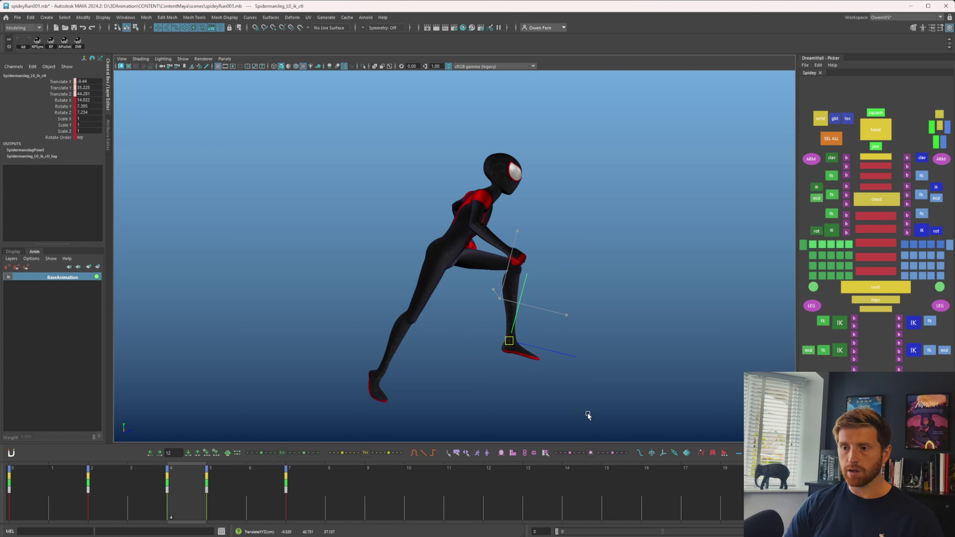
pyautogui.press(',')
pyautogui.moveTo(588, 415); pyautogui.dragTo(603, 389, button='middle')
pyautogui.press('.')
pyautogui.press('.')
pyautogui.press(',')
pyautogui.press(',')
pyautogui.press('.')
pyautogui.press('.')
pyautogui.press(',')
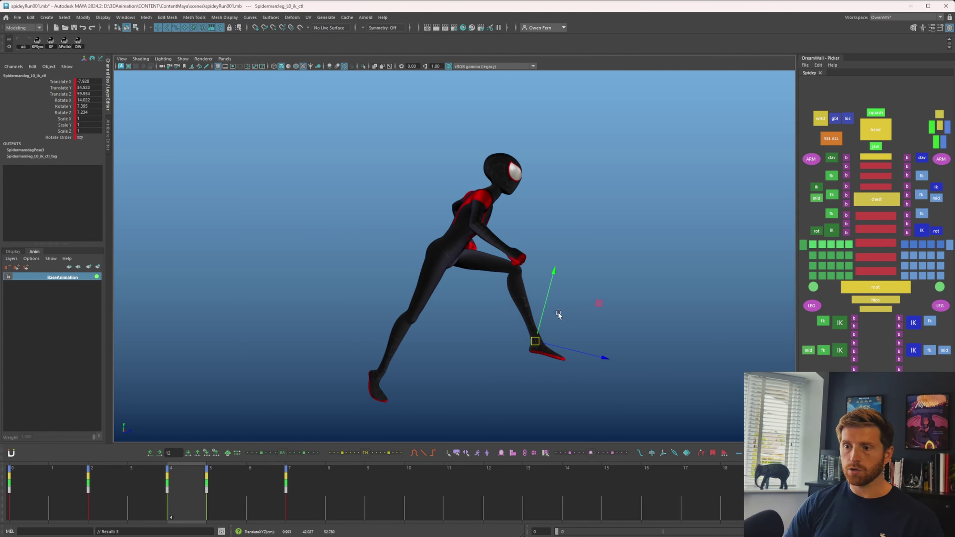
pyautogui.press(',')
pyautogui.press('.')
pyautogui.press('.')
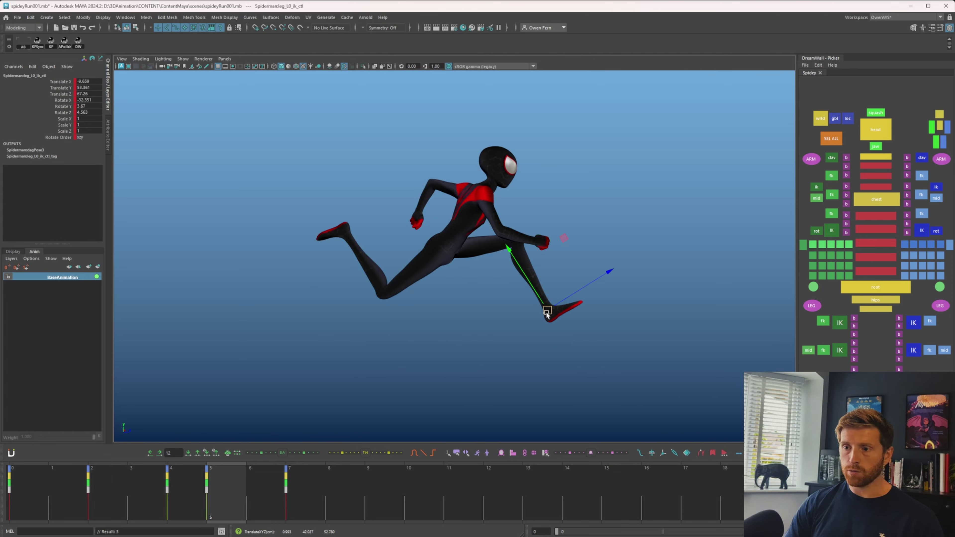
# - Nudge the left foot slightly backward at frame 4 while comparing it with the neighbouring poses
pyautogui.press(',')
pyautogui.press(',')
pyautogui.press('.')
pyautogui.press('.')
pyautogui.press(',')
pyautogui.press(',')
pyautogui.press('.')
pyautogui.moveTo(590, 326); pyautogui.dragTo(585, 337, button='middle')
pyautogui.press('.')
pyautogui.press('.')
pyautogui.press('.')
pyautogui.press('.')
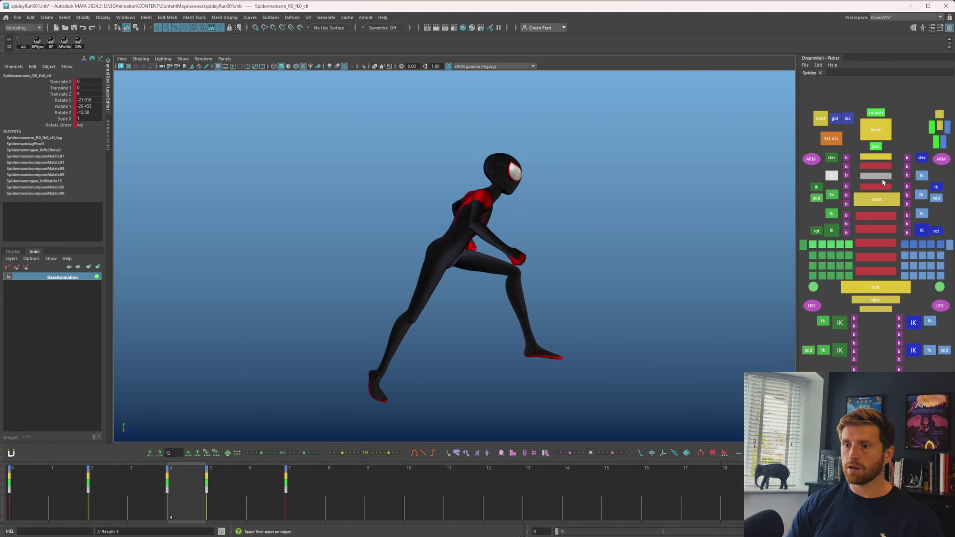
# - Select all controls of both arms and tween them at frame 4 toward the frame 2 pose
pyautogui.click(812, 159)
pyautogui.keyDown('shift'); pyautogui.click(941, 159); pyautogui.keyUp('shift')
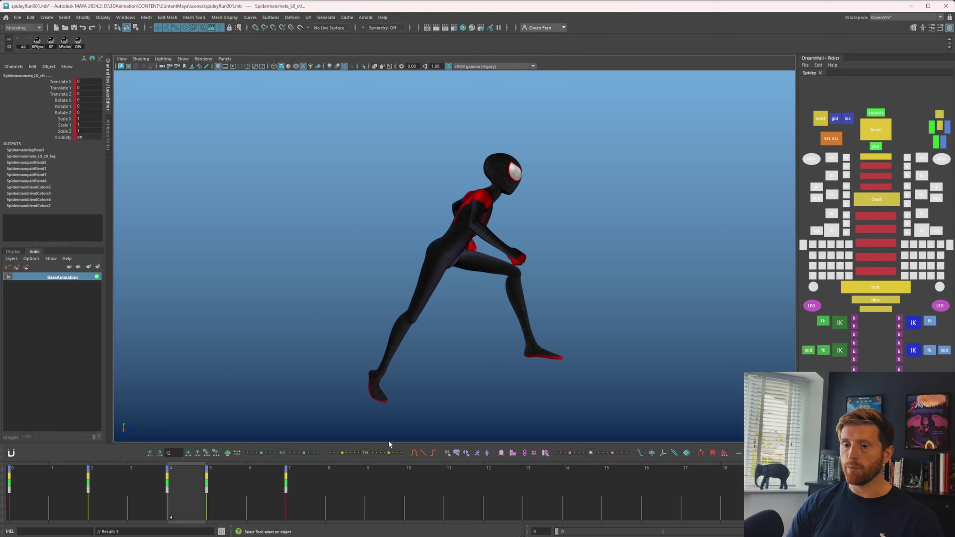
pyautogui.press('.')
pyautogui.press('.')
pyautogui.press('.')
pyautogui.press('.')
pyautogui.press('.')
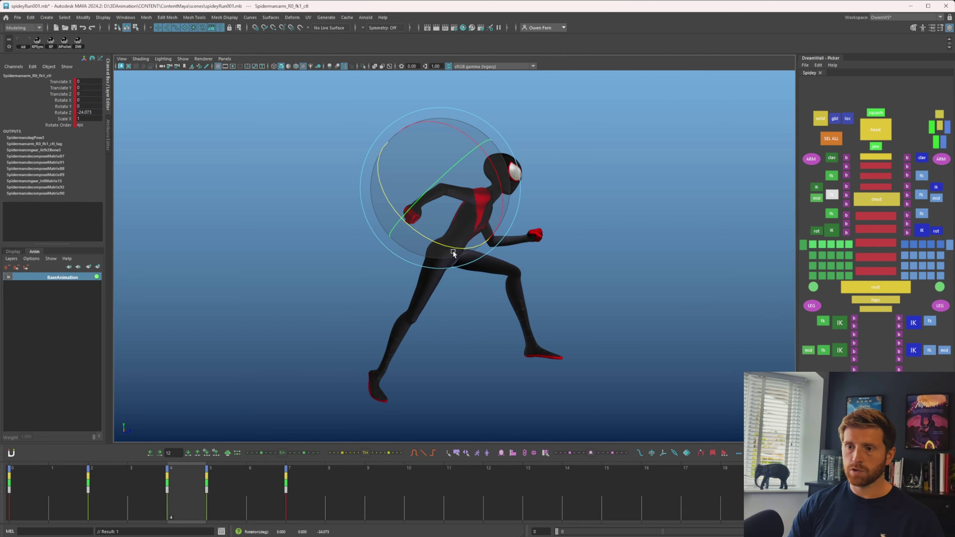
# - Rotate the right upper arm downward at frame 4 and check its swing against the neighbouring poses
pyautogui.press('q')
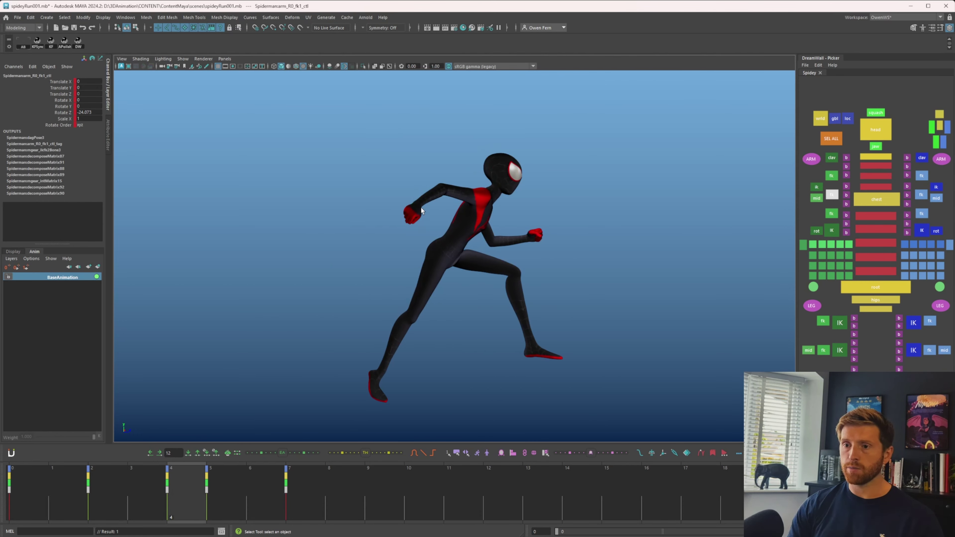
pyautogui.click(835, 179)
pyautogui.press(',')
pyautogui.press('.')
pyautogui.press(',')
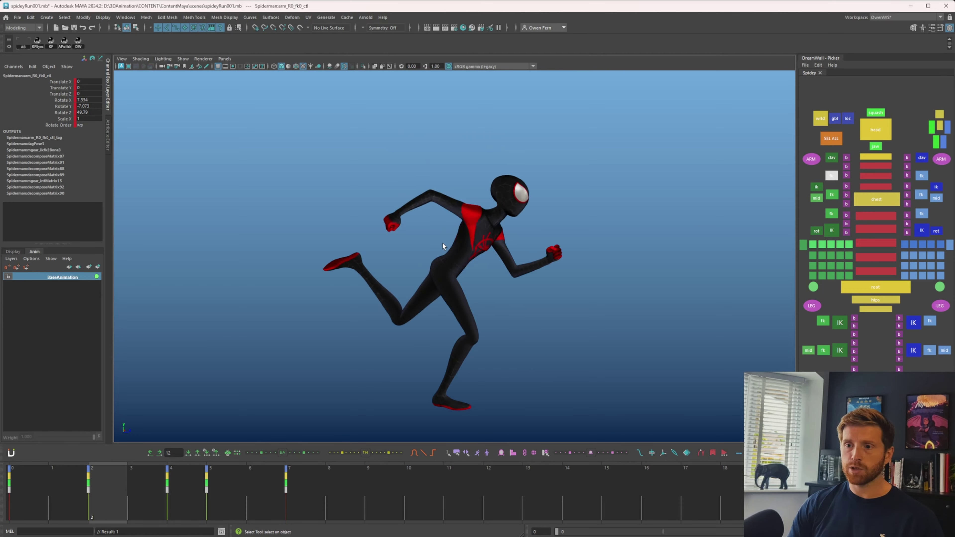
pyautogui.press('.')
pyautogui.press('e')
pyautogui.moveTo(448, 221); pyautogui.dragTo(478, 254)
pyautogui.press(',')
pyautogui.press('.')
pyautogui.press('.')
pyautogui.press(',')
pyautogui.press(',')
pyautogui.press('.')
# - Rotate the left forearm at frame 4 to about -54 in Rotate Z and compare it with the earlier poses
pyautogui.moveTo(481, 220); pyautogui.dragTo(486, 231)
pyautogui.hotkey('ctrl', 's')
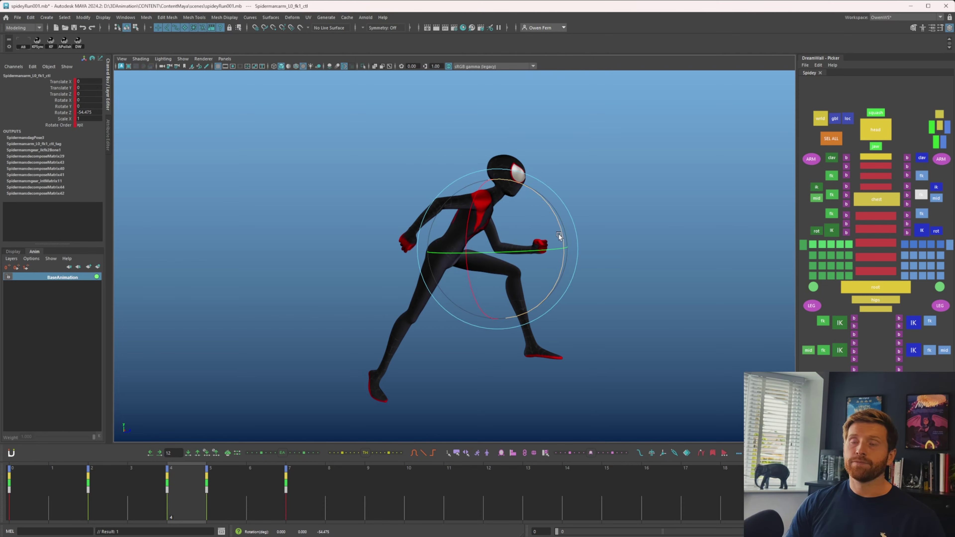
pyautogui.press(',')
pyautogui.press(',')
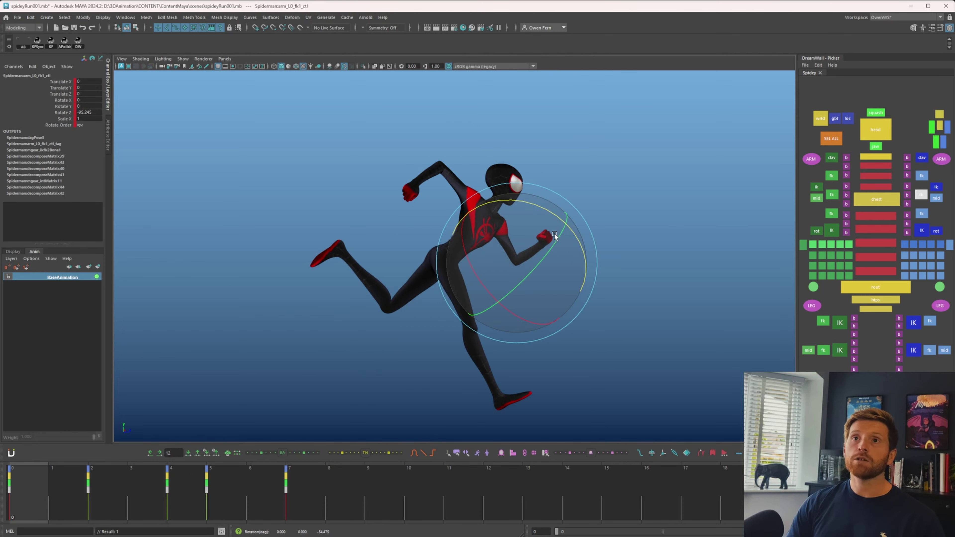
pyautogui.press('.')
pyautogui.press('.')
pyautogui.press('.')
pyautogui.press(',')
pyautogui.press(',')
pyautogui.press('.')
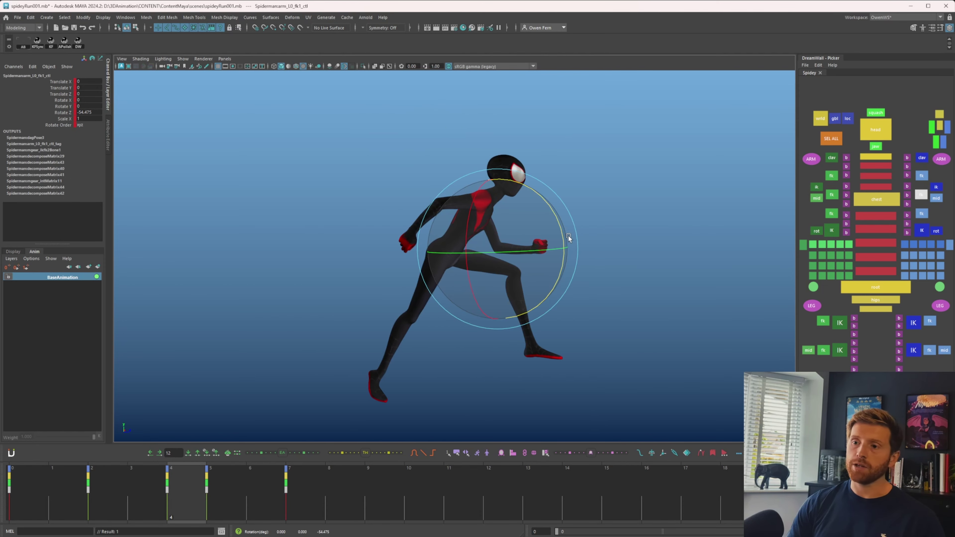
# - Rotate the left upper arm at frame 4 to about -5, 4 and -67 degrees
pyautogui.press('w')
pyautogui.press('q')
pyautogui.click(922, 175)
pyautogui.press('Up')
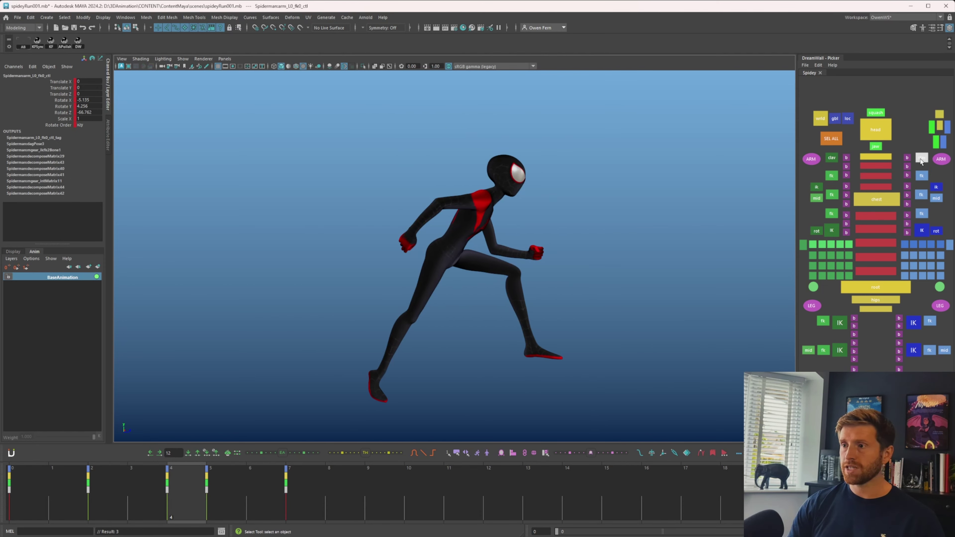
pyautogui.press('e')
pyautogui.moveTo(521, 223); pyautogui.dragTo(519, 220)
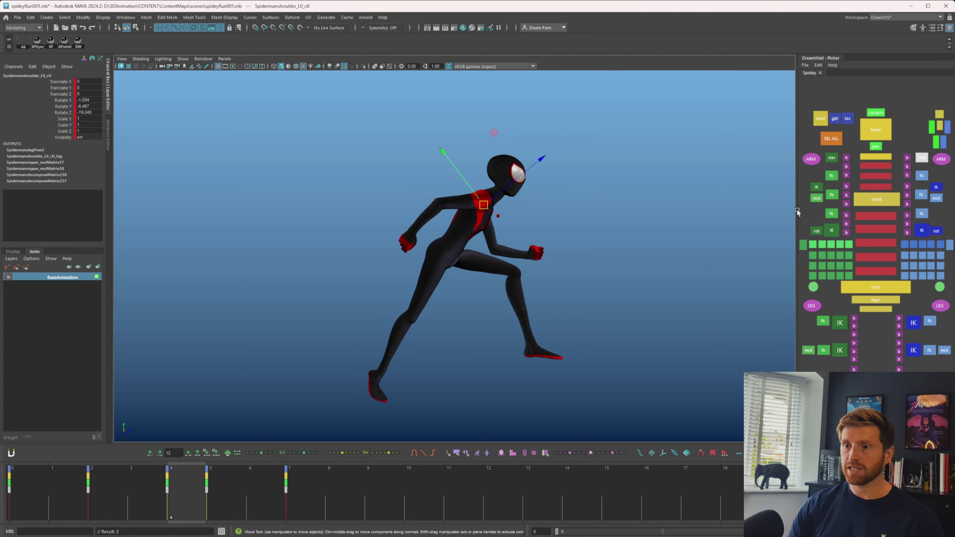
# - At frame 4, try rotating the body control and rotate the hips control slightly
pyautogui.press('q')
pyautogui.click(875, 287)
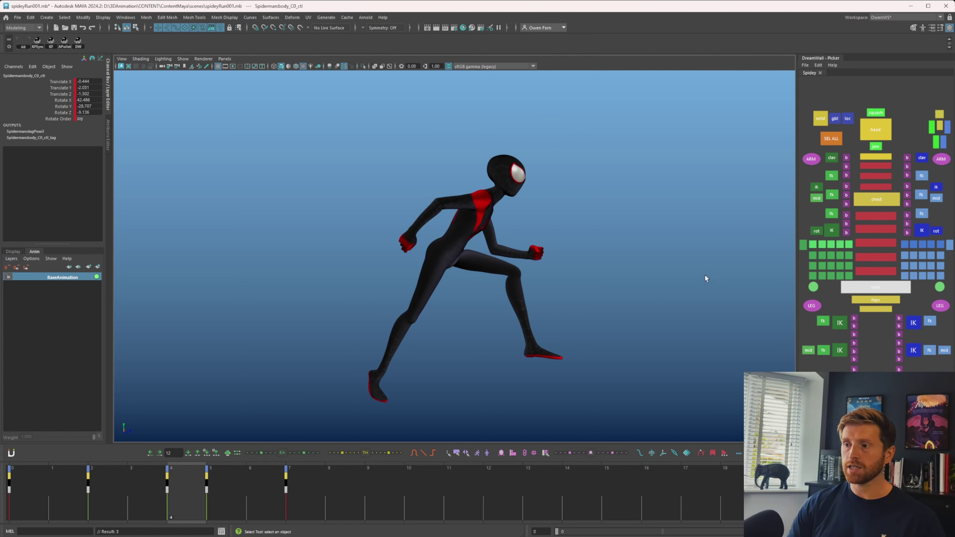
pyautogui.press('e')
pyautogui.moveTo(496, 275); pyautogui.dragTo(489, 277)
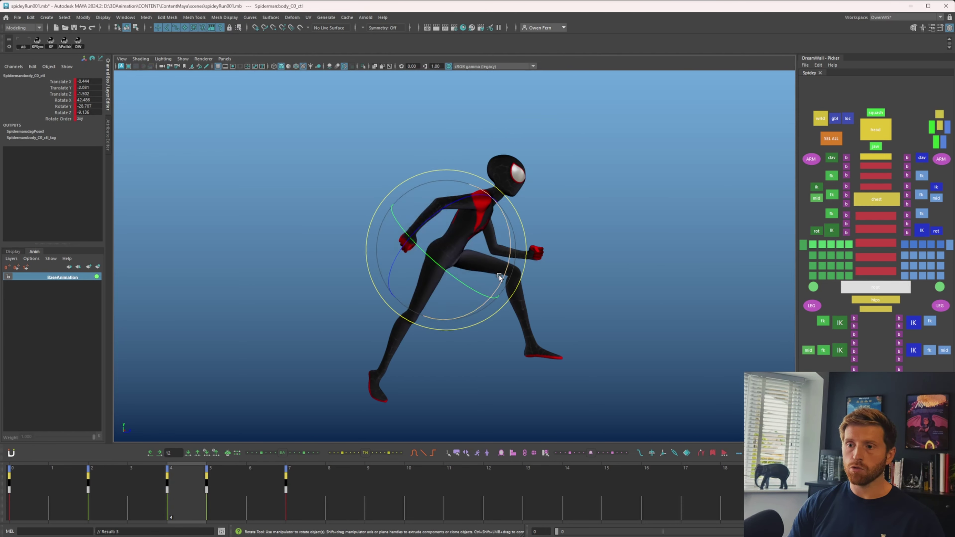
pyautogui.press('q')
pyautogui.click(882, 301)
pyautogui.press('e')
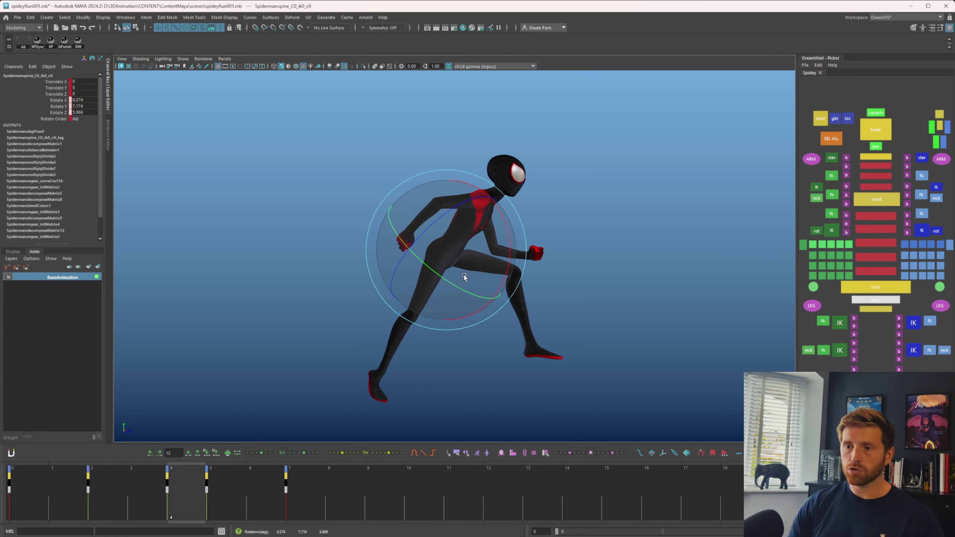
pyautogui.moveTo(464, 276); pyautogui.dragTo(457, 242)
pyautogui.press('w')
pyautogui.press('q')
# - Select the chest control and compare the frame 4 pose with its neighbouring key poses
pyautogui.click(877, 202)
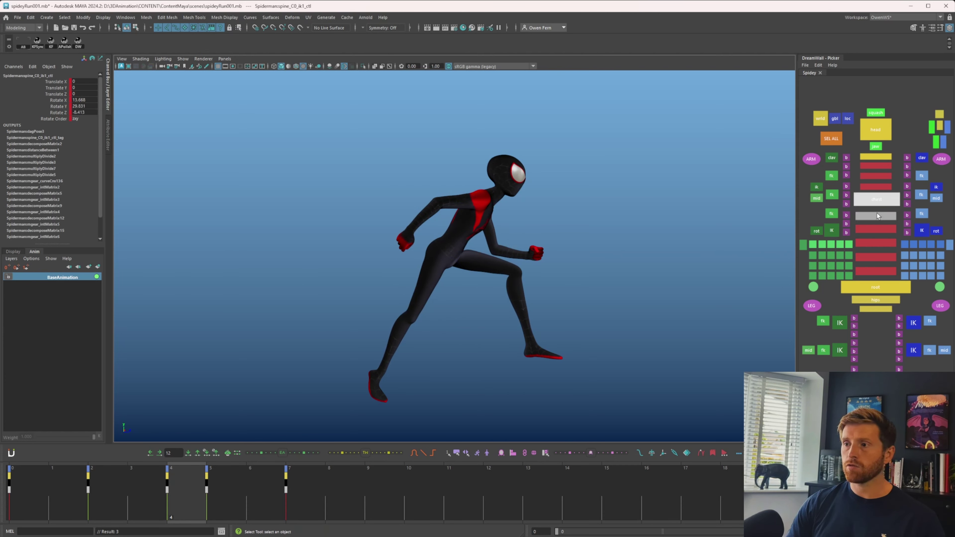
pyautogui.press(',')
pyautogui.press('.')
pyautogui.press('.')
pyautogui.press(',')
pyautogui.press(',')
pyautogui.press('.')
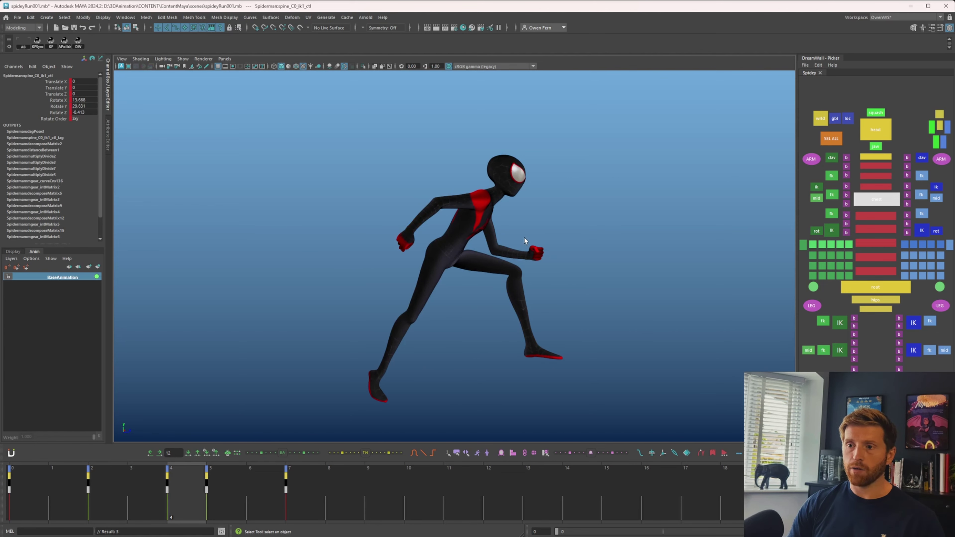
# - Rotate the chest control at frame 4 to about 12, 30 and -8 degrees and compare it with the neighbouring key poses
pyautogui.press('e')
pyautogui.moveTo(537, 198); pyautogui.dragTo(536, 196)
pyautogui.hotkey('shift', 'e')
pyautogui.press(',')
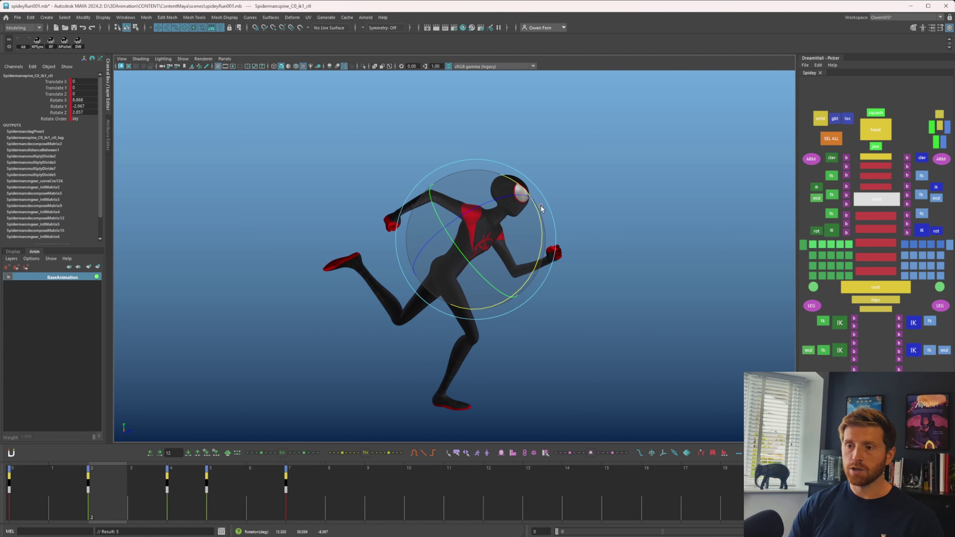
pyautogui.press('.')
pyautogui.press('.')
pyautogui.press(',')
pyautogui.press(',')
pyautogui.press('.')
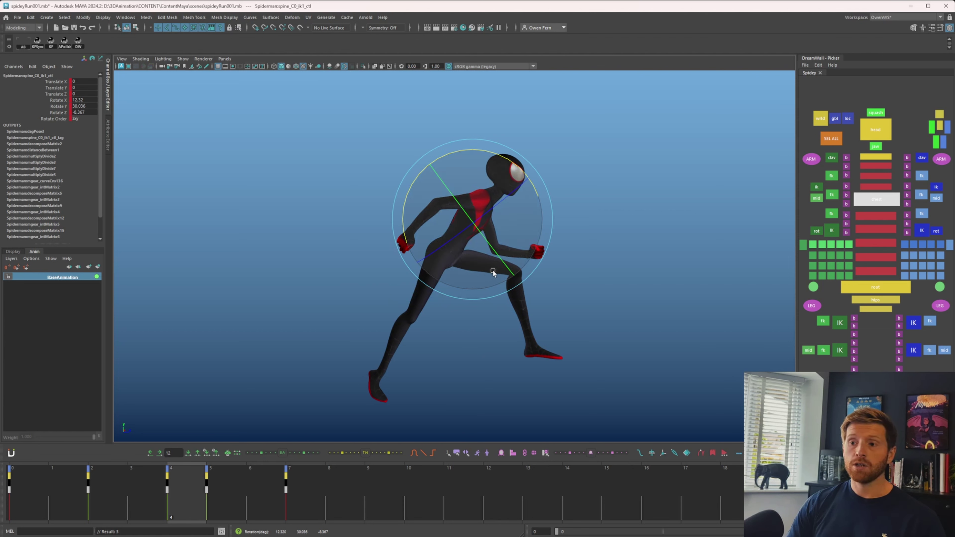
# - Rotate the body control at frame 4 to about 44, -32 and -12 degrees and check it against the neighbouring poses
pyautogui.click(881, 286)
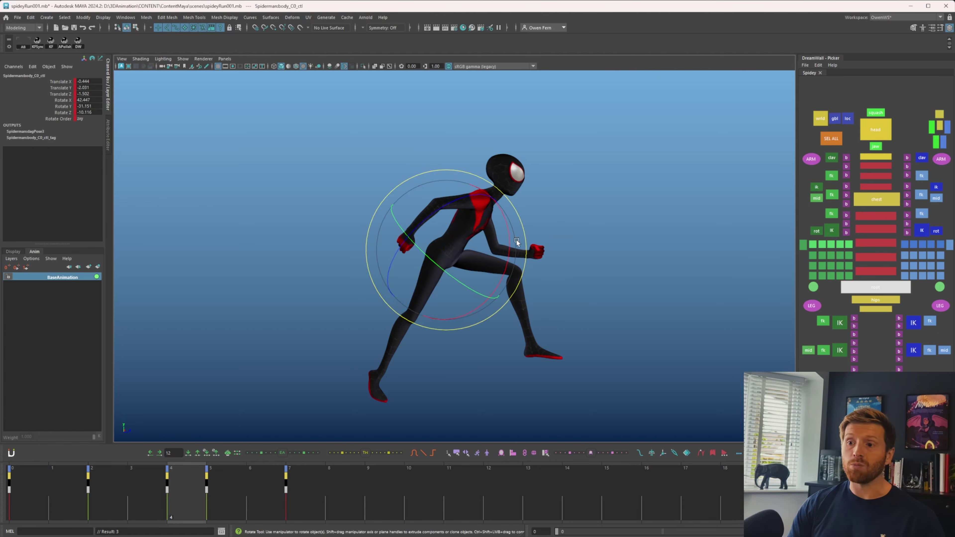
pyautogui.moveTo(525, 237); pyautogui.dragTo(524, 264)
pyautogui.press(',')
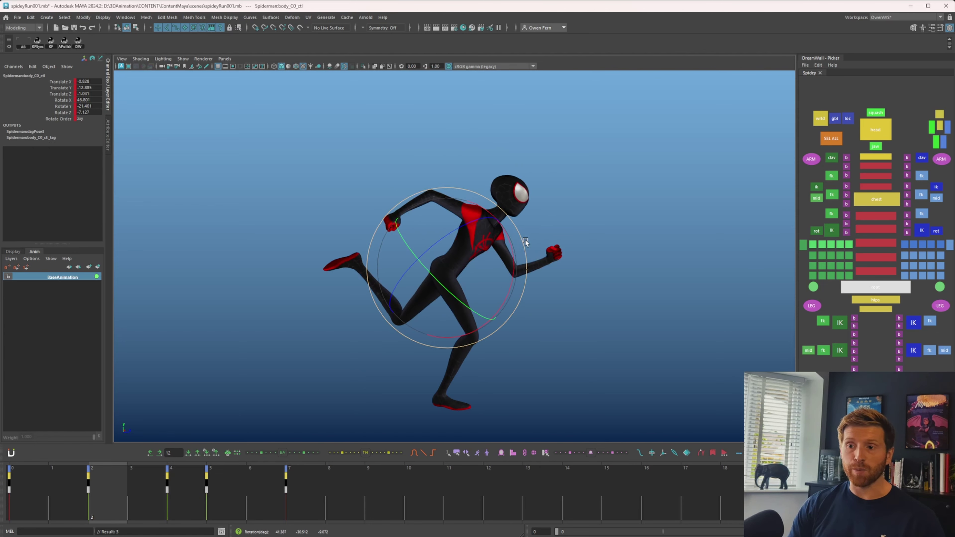
pyautogui.press('.')
pyautogui.press('.')
pyautogui.press(',')
pyautogui.press(',')
pyautogui.press('.')
# - Shift the body control slightly at frame 4, to about -0.46, -2.75 and -1.98, and compare the pose with its neighbours
pyautogui.press('w')
pyautogui.moveTo(513, 324); pyautogui.dragTo(513, 324, button='middle')
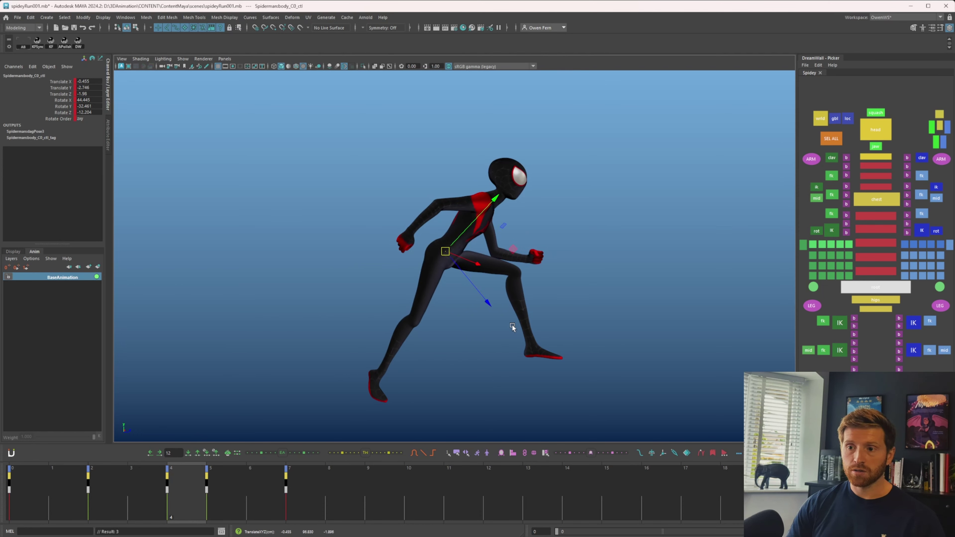
pyautogui.press(',')
pyautogui.press('.')
pyautogui.press('.')
pyautogui.press(',')
pyautogui.press(',')
pyautogui.press('.')
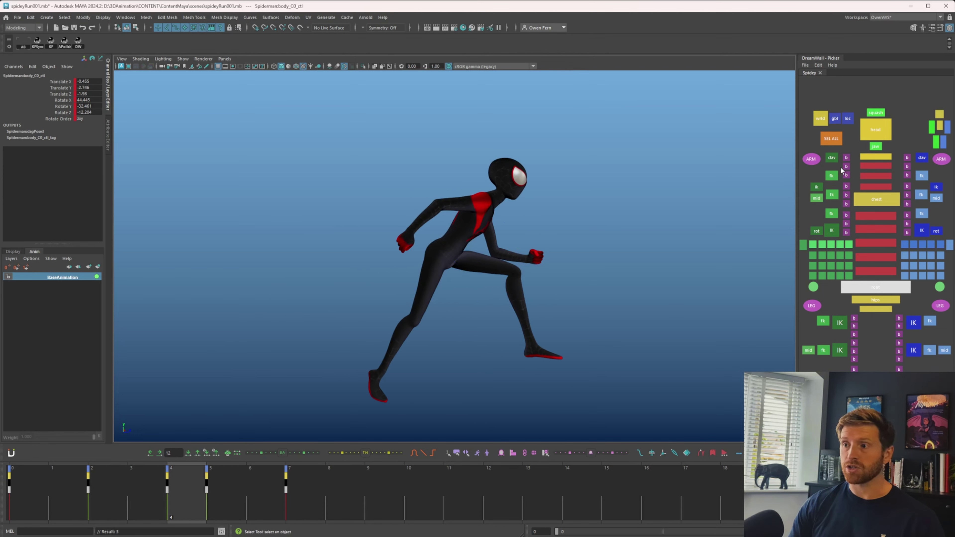
# - Rotate the left upper arm at frame 4 to about -11, -3 and -70 degrees
pyautogui.click(832, 176)
pyautogui.press('e')
pyautogui.moveTo(560, 207); pyautogui.dragTo(567, 222)
pyautogui.hotkey('ctrl', 'z')
pyautogui.click(921, 177)
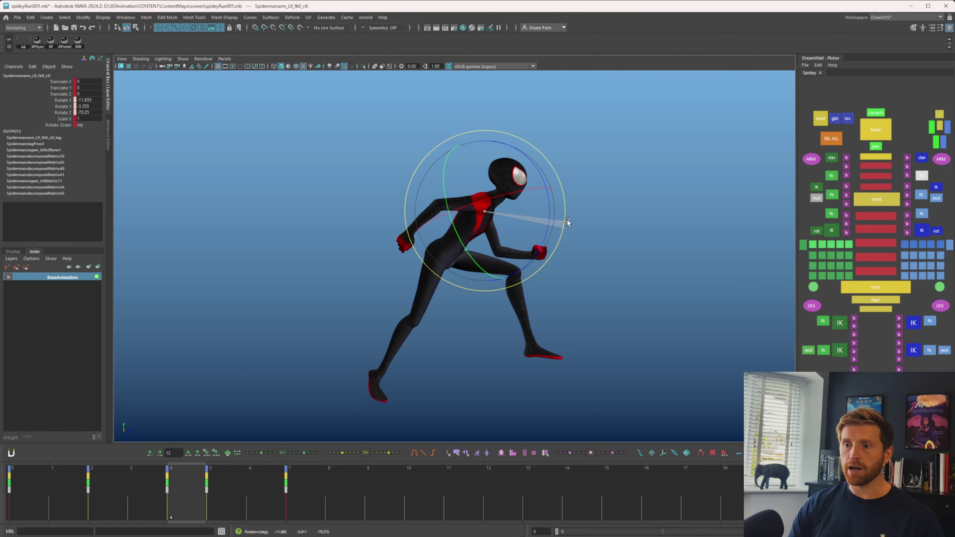
pyautogui.press(',')
pyautogui.press(',')
pyautogui.press('.')
pyautogui.press('.')
pyautogui.press('q')
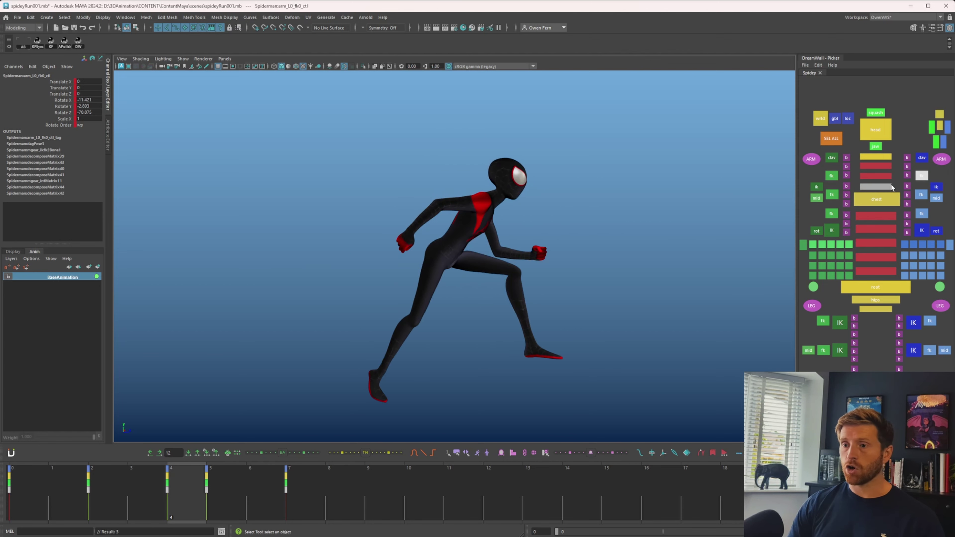
# - Rotate the left forearm at frame 4 to about -52 in Rotate Z and compare it with the neighbouring poses
pyautogui.press(',')
pyautogui.press('.')
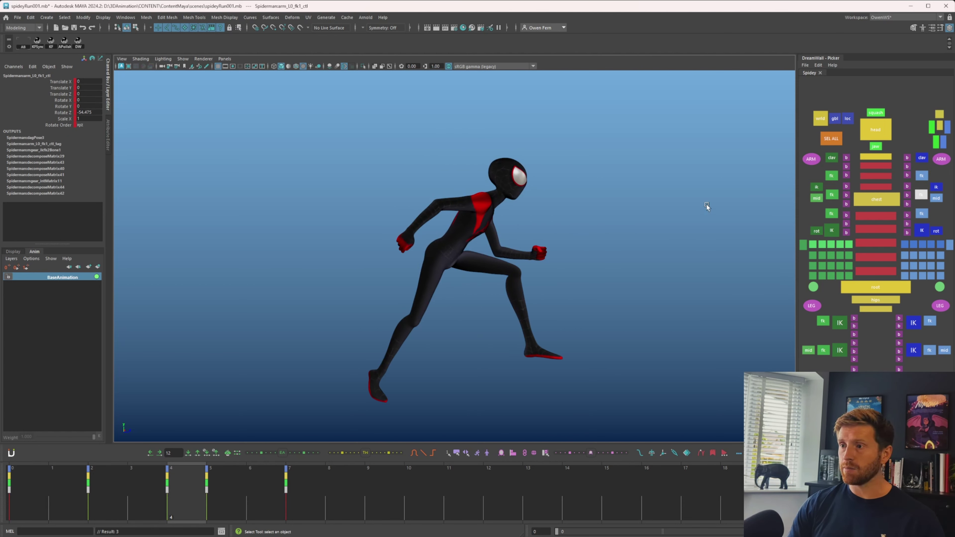
pyautogui.press('e')
pyautogui.moveTo(707, 206); pyautogui.dragTo(616, 236, button='middle')
pyautogui.press('.')
pyautogui.press(',')
pyautogui.press(',')
pyautogui.press('.')
pyautogui.press(',')
pyautogui.press('.')
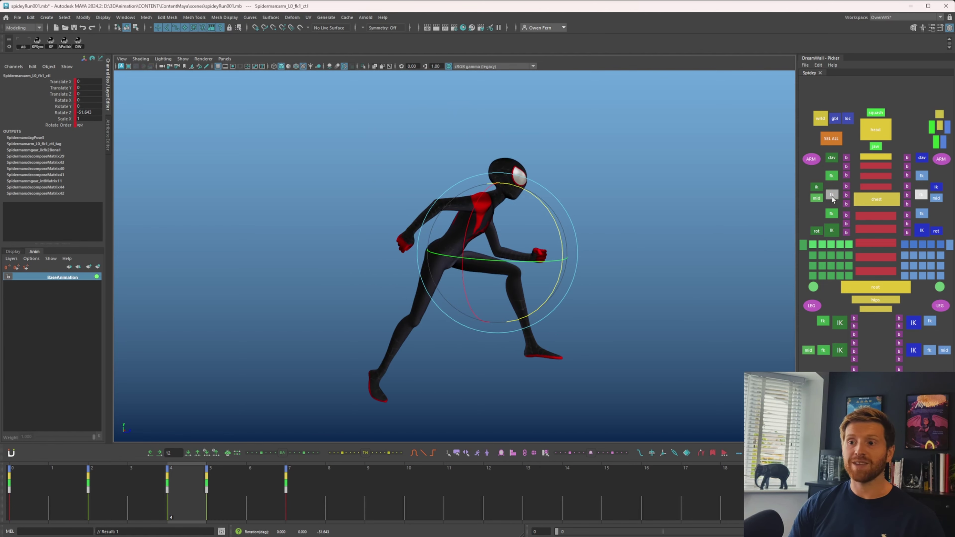
# - Select the left clavicle control and compare the shoulder at frame 4 with the previous key pose
pyautogui.press('q')
pyautogui.click(920, 160)
pyautogui.press('e')
pyautogui.press('w')
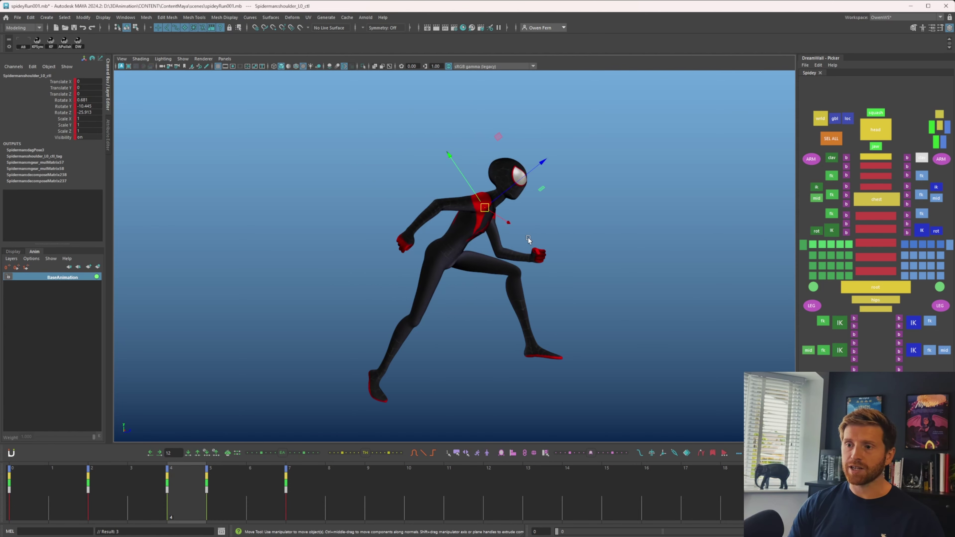
pyautogui.press(',')
pyautogui.press('.')
pyautogui.press('q')
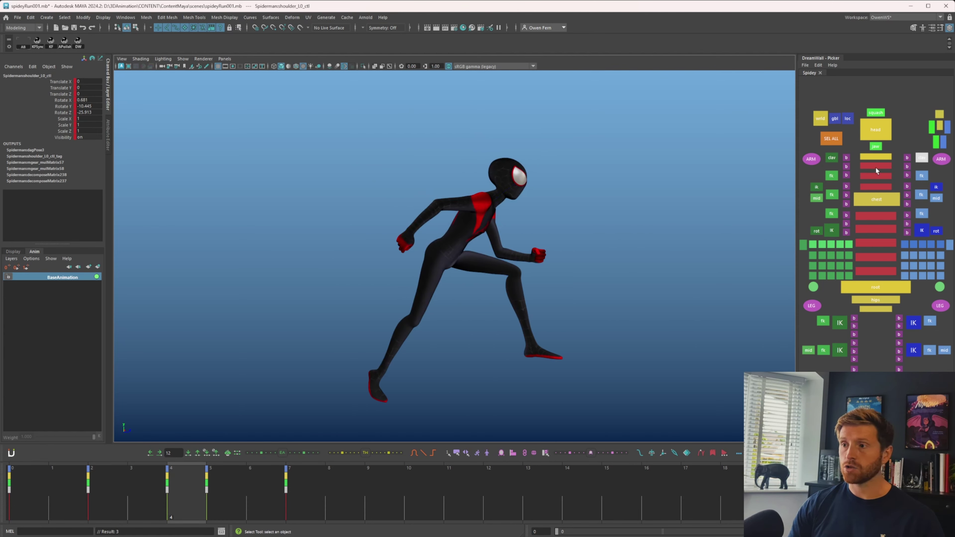
# - Rotate the head control slightly, check it against the previous key pose, and select the control just above the chest
pyautogui.click(876, 130)
pyautogui.press('e')
pyautogui.press(',')
pyautogui.moveTo(561, 222); pyautogui.dragTo(567, 205)
pyautogui.press('.')
pyautogui.press('w')
pyautogui.press('q')
pyautogui.click(875, 187)
pyautogui.press('e')
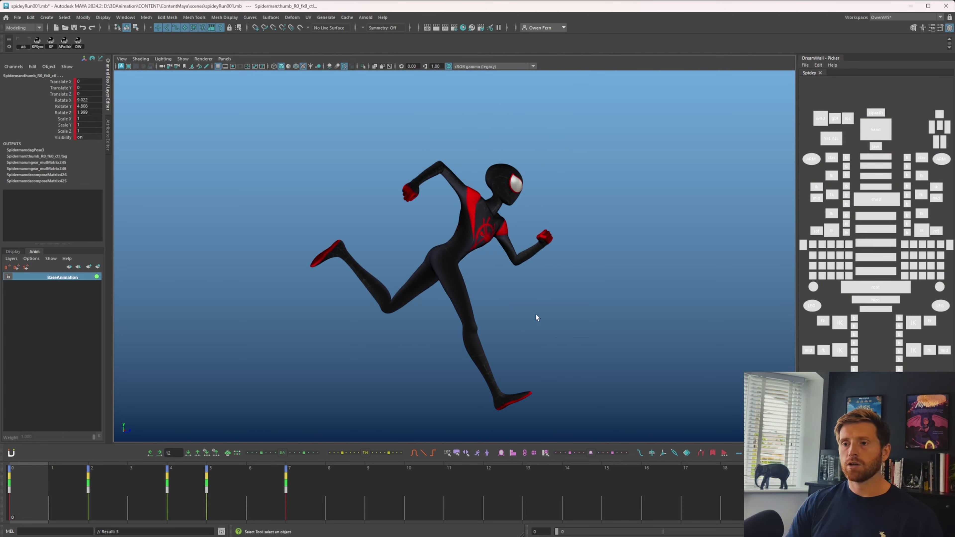
# - With all controls selected, copy their keys from frames 2 to 7
pyautogui.press('.')
pyautogui.press('.')
pyautogui.press('.')
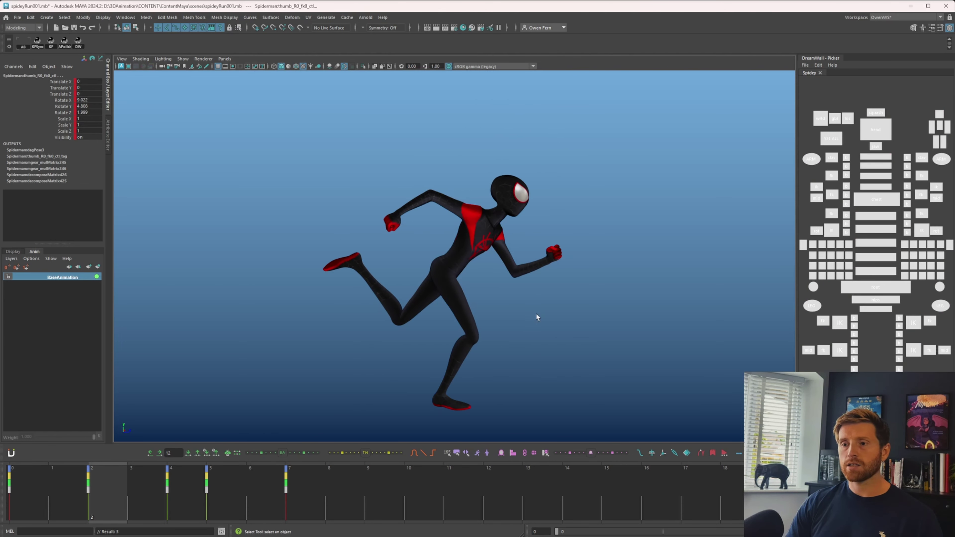
pyautogui.moveTo(306, 493)
pyautogui.mouseDown()
pyautogui.moveTo(113, 495)
pyautogui.moveTo(311, 497)
pyautogui.mouseUp()
pyautogui.rightClick(256, 502)
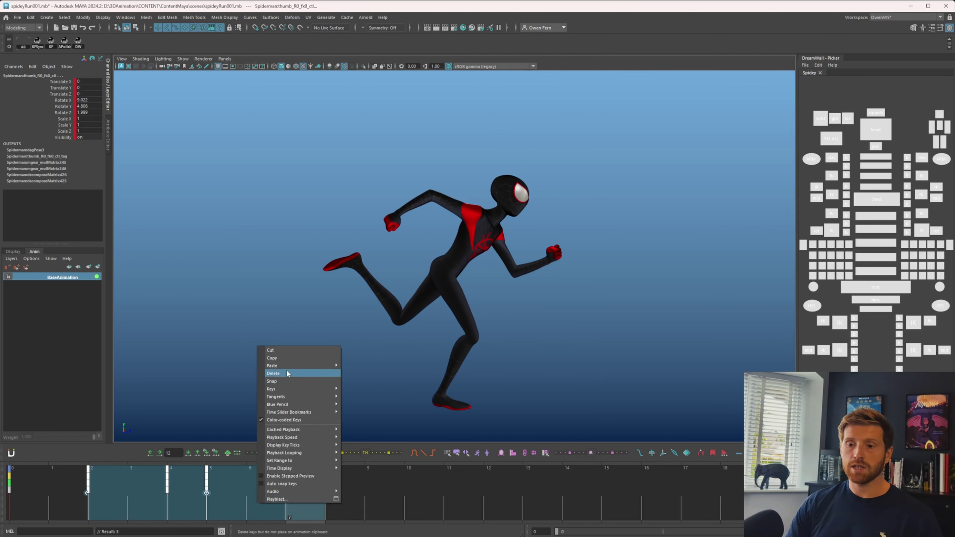
pyautogui.click(281, 358)
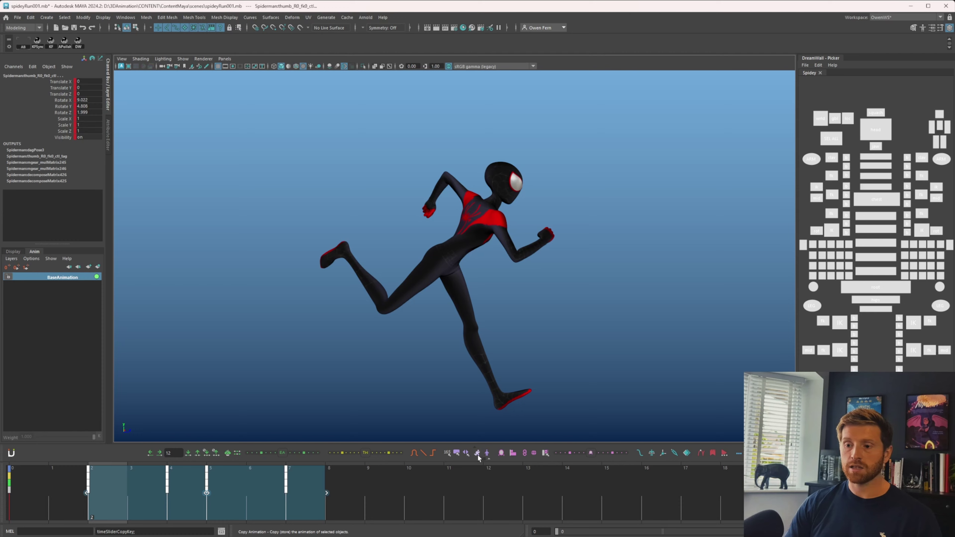
# - Paste the copied keys at frame 9 and mirror the pasted poses across frames 9 to 14
pyautogui.click(359, 488)
pyautogui.rightClick(382, 497)
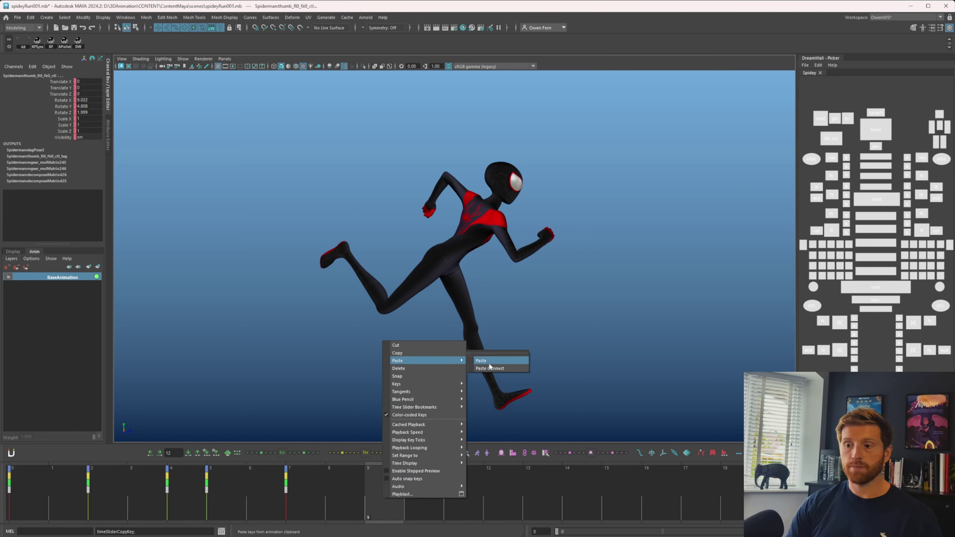
pyautogui.click(489, 363)
pyautogui.moveTo(181, 491); pyautogui.dragTo(568, 478)
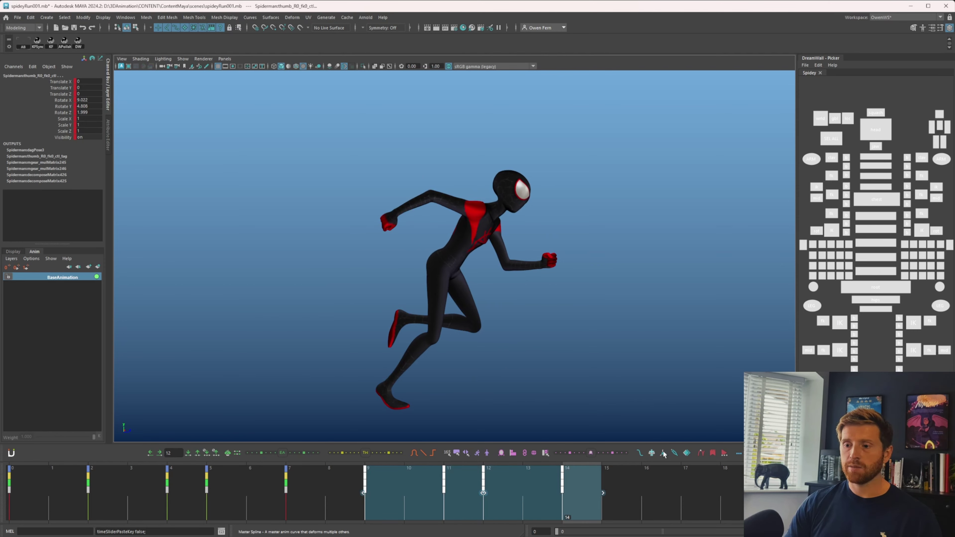
pyautogui.click(501, 453)
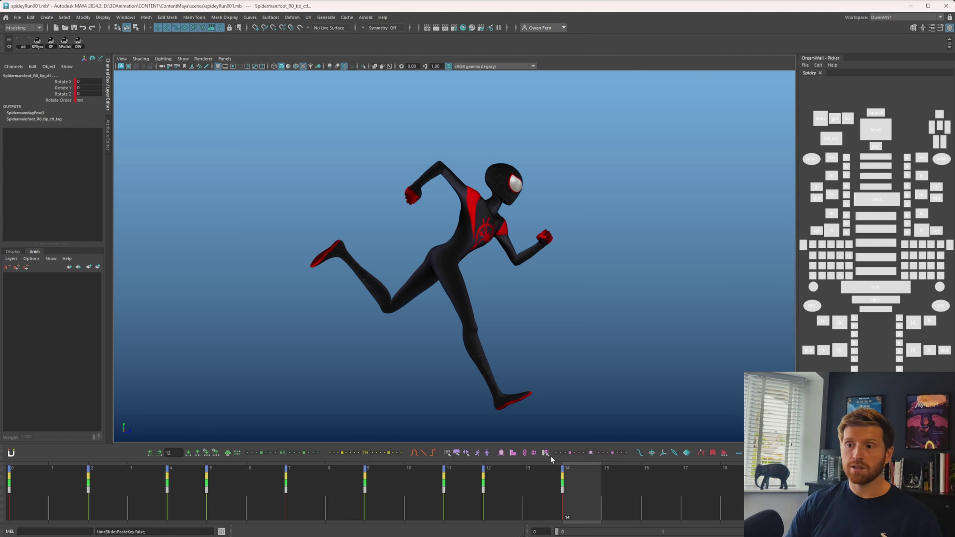
# - Key the frame 0 pose at frame 14 so the cycle loops, and compare the two frames
pyautogui.click(48, 498)
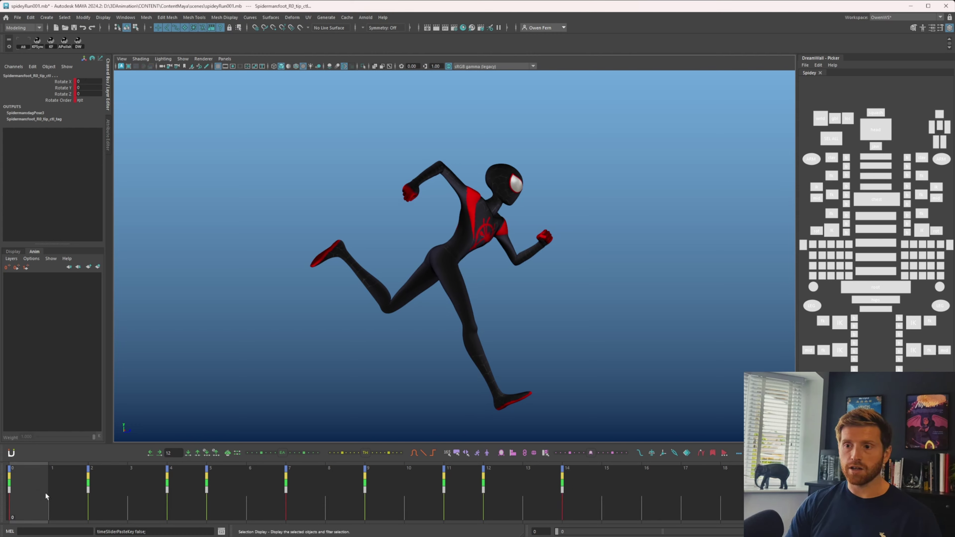
pyautogui.click(589, 489)
pyautogui.click(27, 494)
pyautogui.click(579, 484)
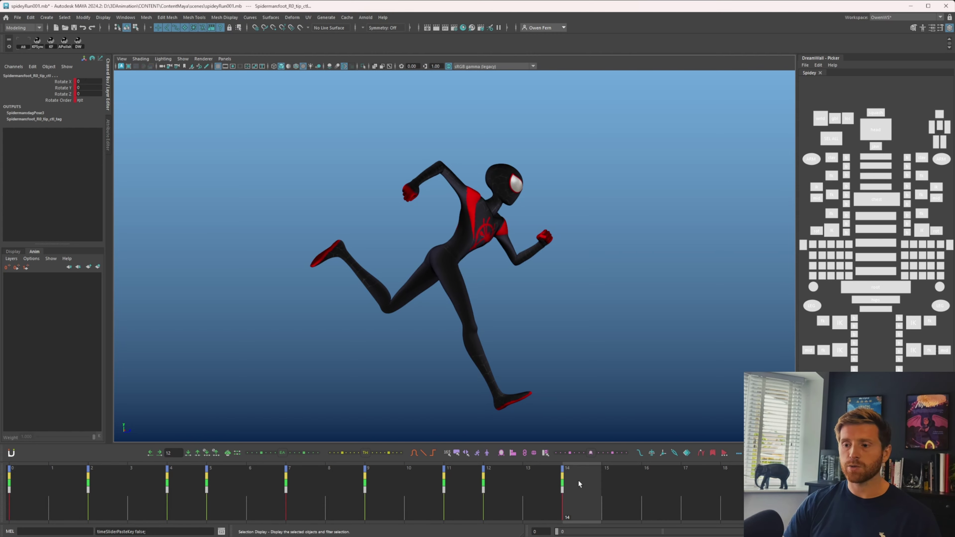
pyautogui.moveTo(68, 497); pyautogui.dragTo(27, 497)
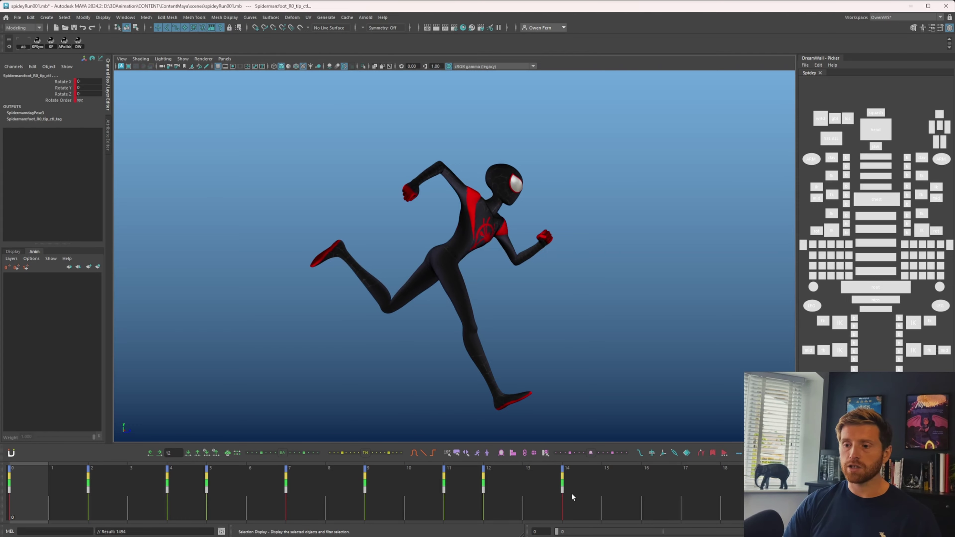
pyautogui.click(586, 494)
pyautogui.click(15, 497)
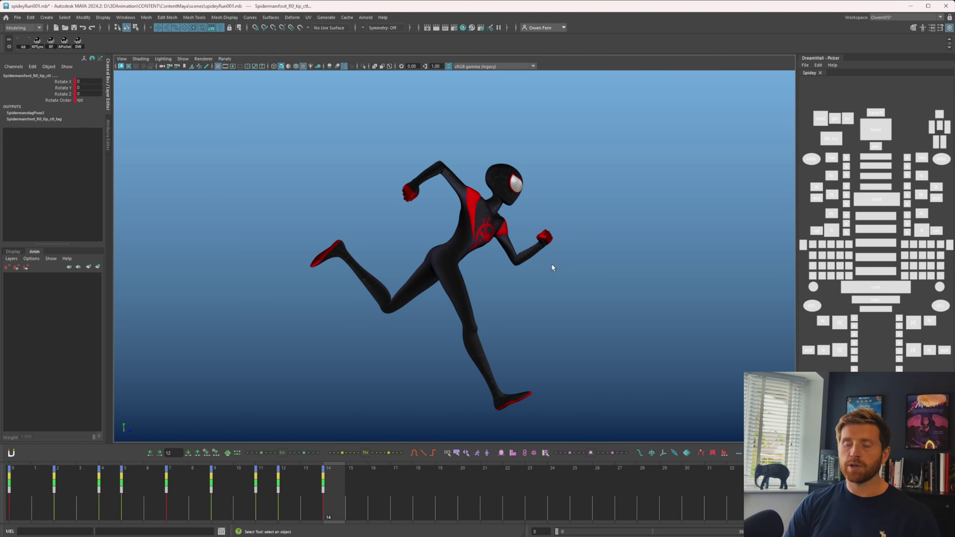
# - In the Graph Editor, set the pre-infinity and post-infinity of all control curves to cycle
pyautogui.press('g')
pyautogui.keyDown('alt'); pyautogui.moveTo(760, 160); pyautogui.dragTo(688, 145, button='right'); pyautogui.keyUp('alt')
pyautogui.moveTo(633, 187); pyautogui.dragTo(417, 131)
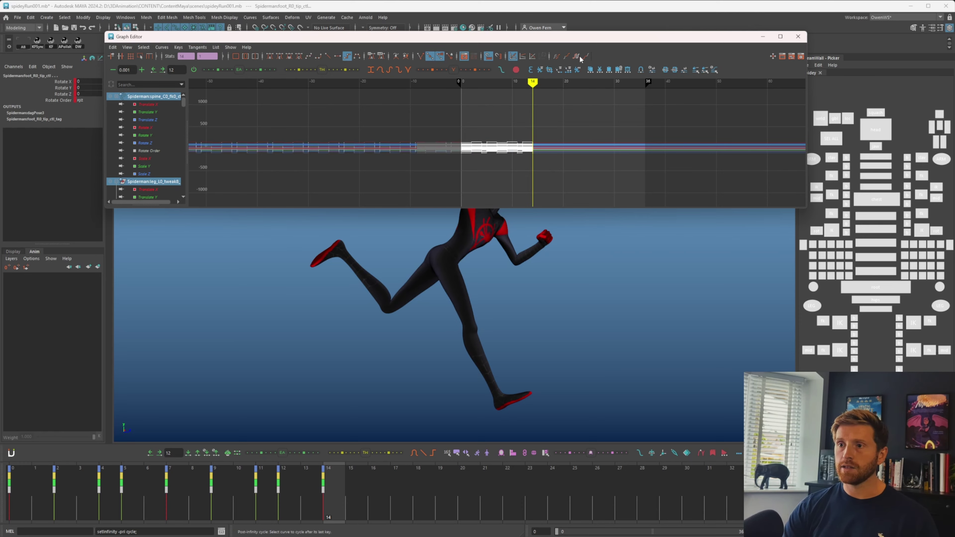
pyautogui.click(607, 121)
pyautogui.click(763, 37)
# - Play back the stepped run cycle from the start and step through its frames to judge the poses
pyautogui.moveTo(60, 501); pyautogui.dragTo(15, 503)
pyautogui.hotkey('alt', 'v')
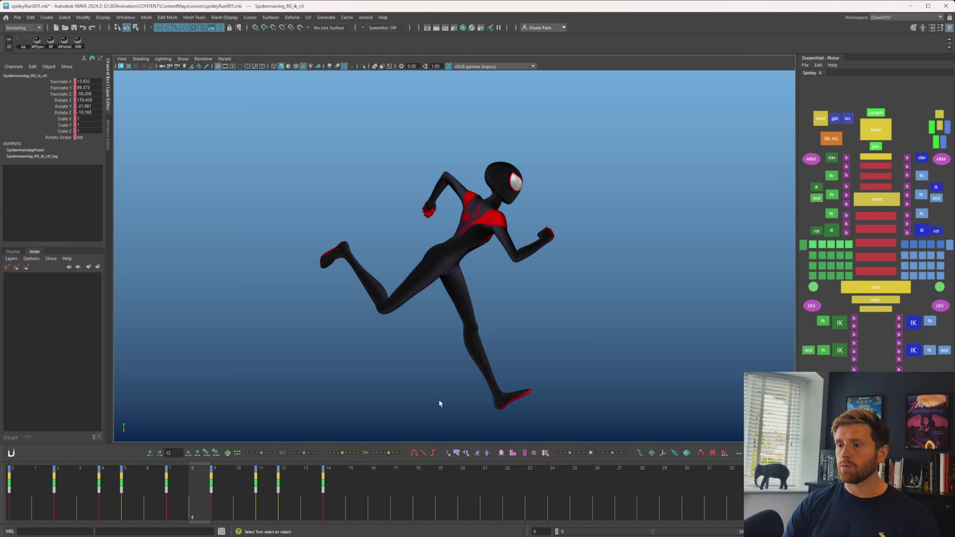
pyautogui.moveTo(58, 486); pyautogui.dragTo(157, 480)
pyautogui.hotkey('alt', 'v')
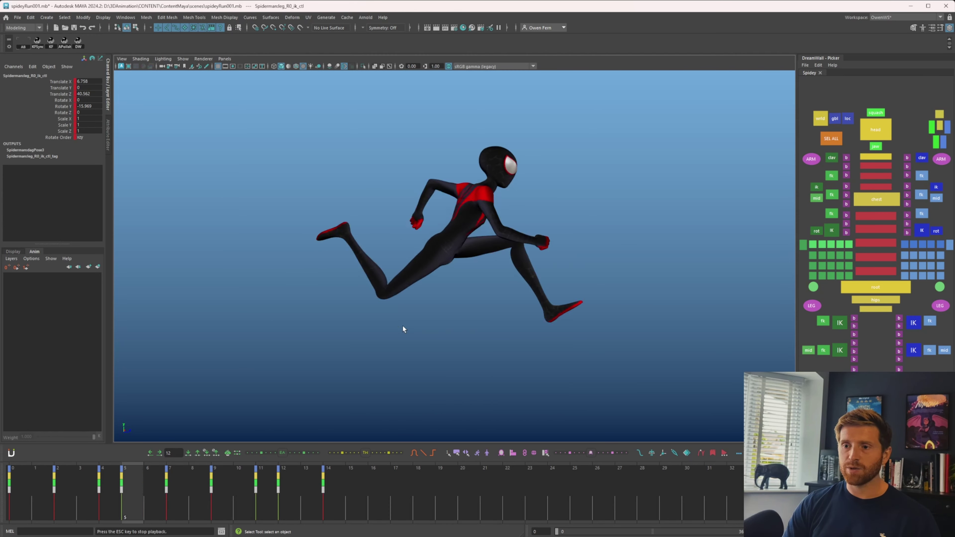
pyautogui.press('Escape')
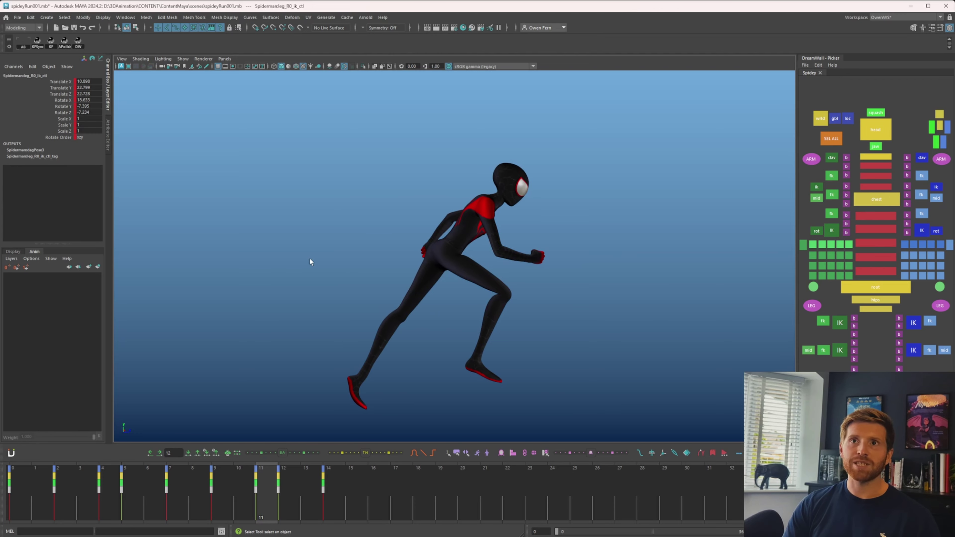
pyautogui.hotkey('alt', '.')
pyautogui.hotkey('alt', '.')
# - Select all controls and change their animation curves from stepped to smooth spline tangents in the Graph Editor
pyautogui.click(831, 138)
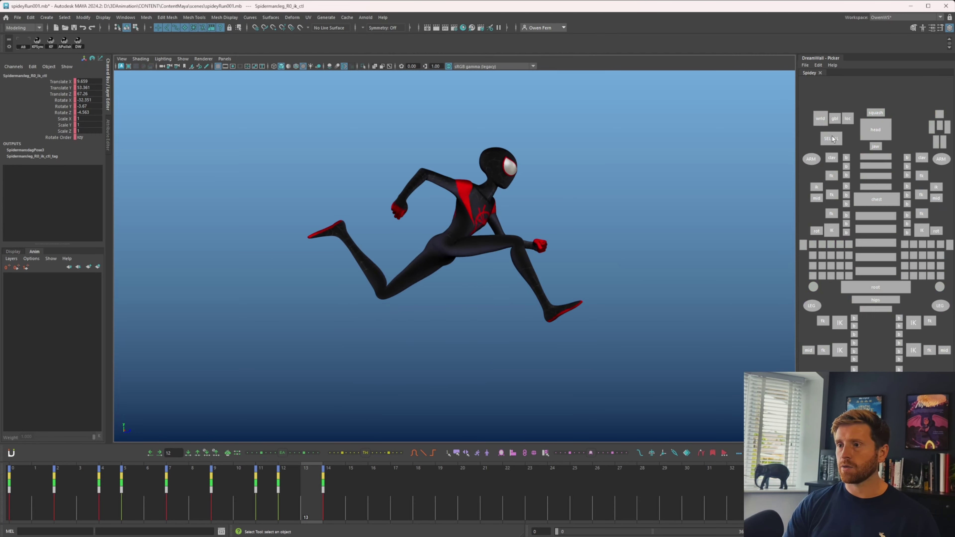
pyautogui.hotkey('ctrl', 'g')
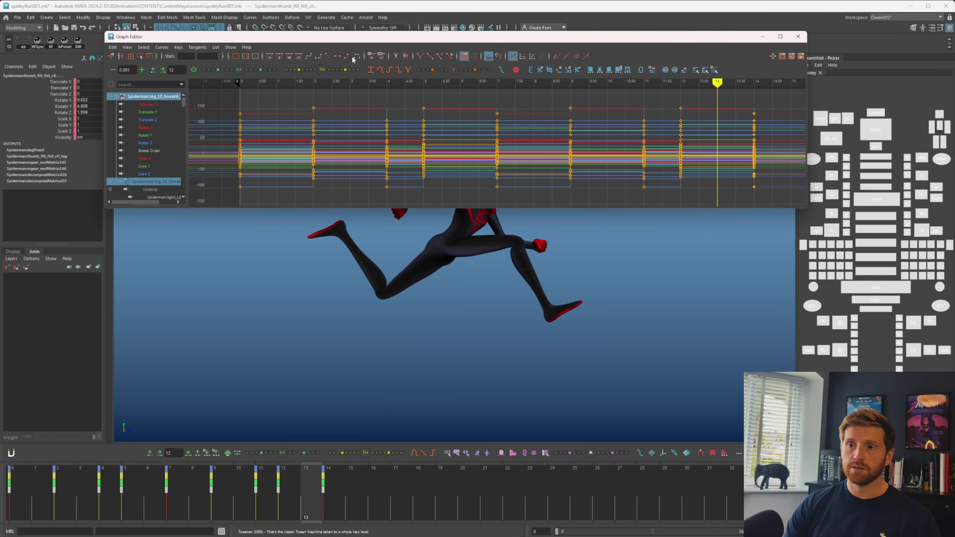
pyautogui.hotkey('alt', '2')
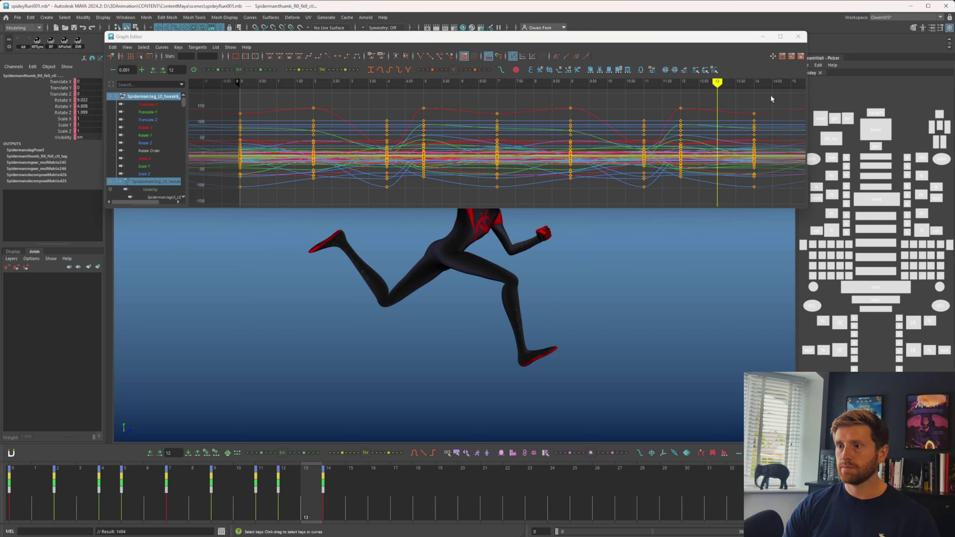
pyautogui.click(797, 36)
# - Examine the key poses at frames 0 and 2 back and forth, continuing through frame 4 to frame 5
pyautogui.click(53, 499)
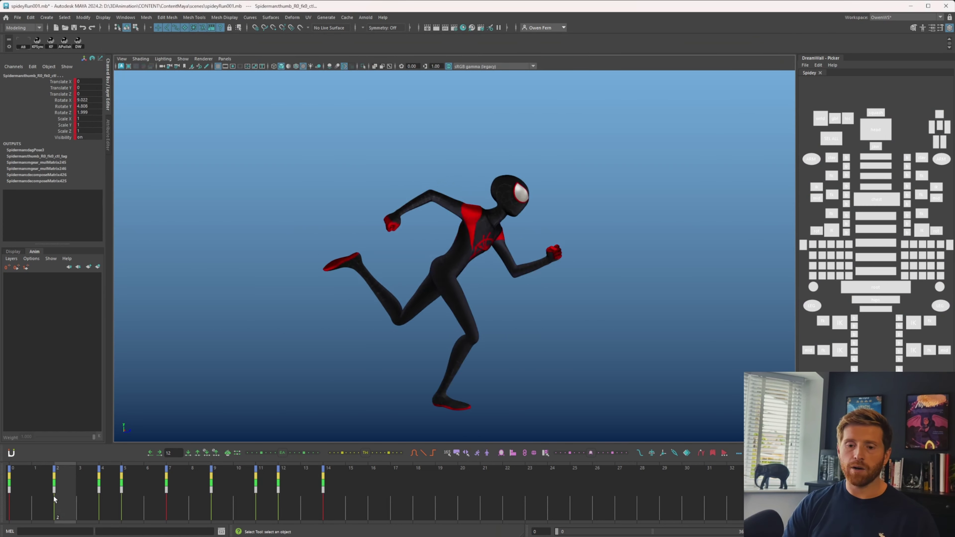
pyautogui.press(',')
pyautogui.press('.')
pyautogui.press(',')
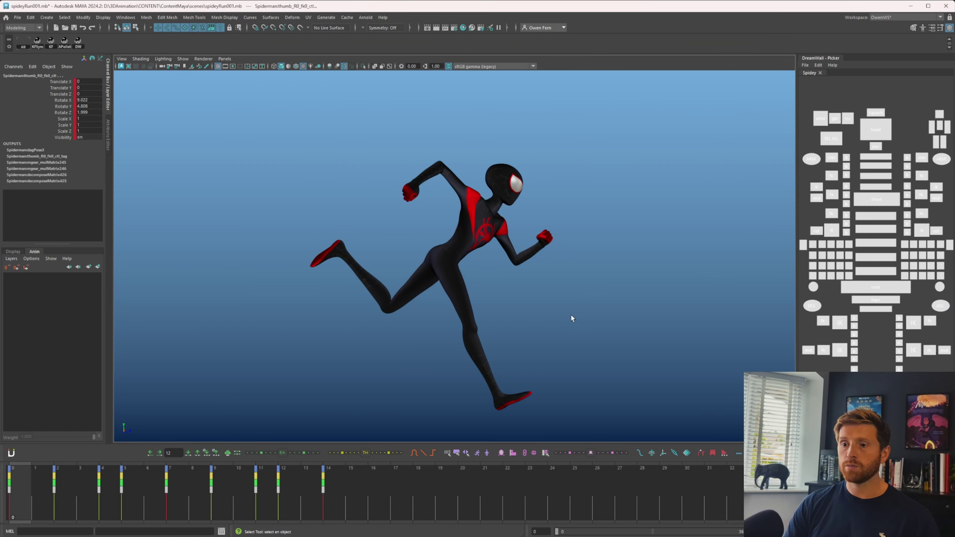
pyautogui.press('.')
pyautogui.press(',')
pyautogui.press('.')
pyautogui.press(',')
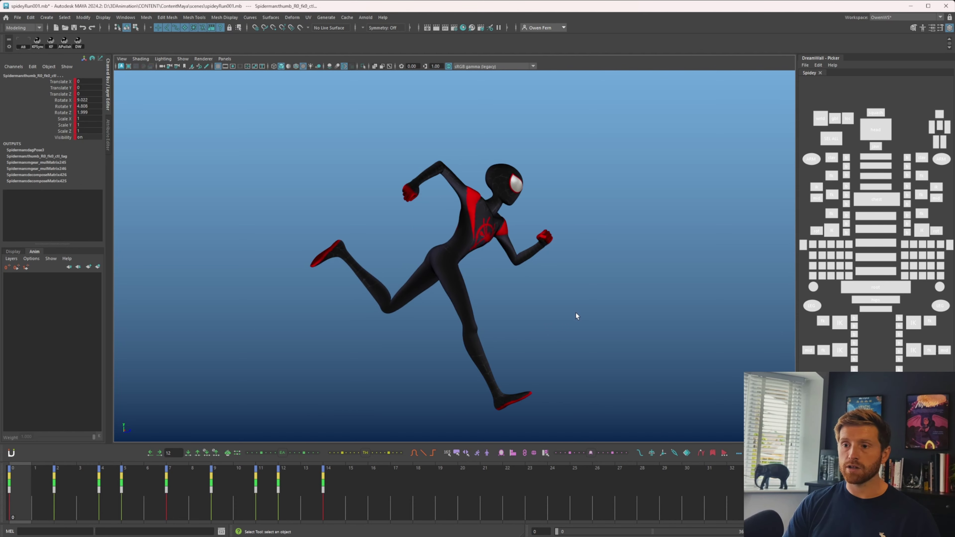
pyautogui.press('.')
pyautogui.press('.')
pyautogui.press(',')
pyautogui.press('.')
pyautogui.press('.')
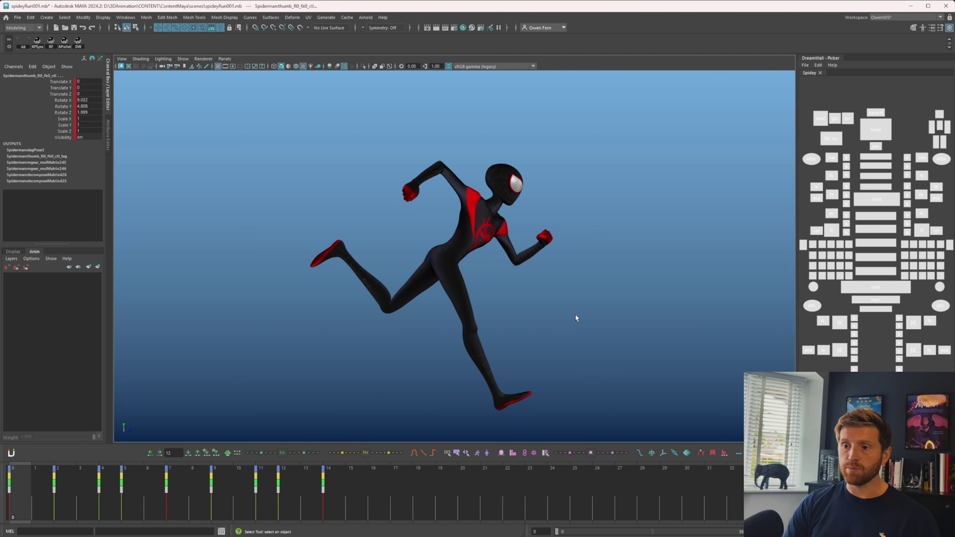
pyautogui.press('.')
pyautogui.press('.')
pyautogui.press('.')
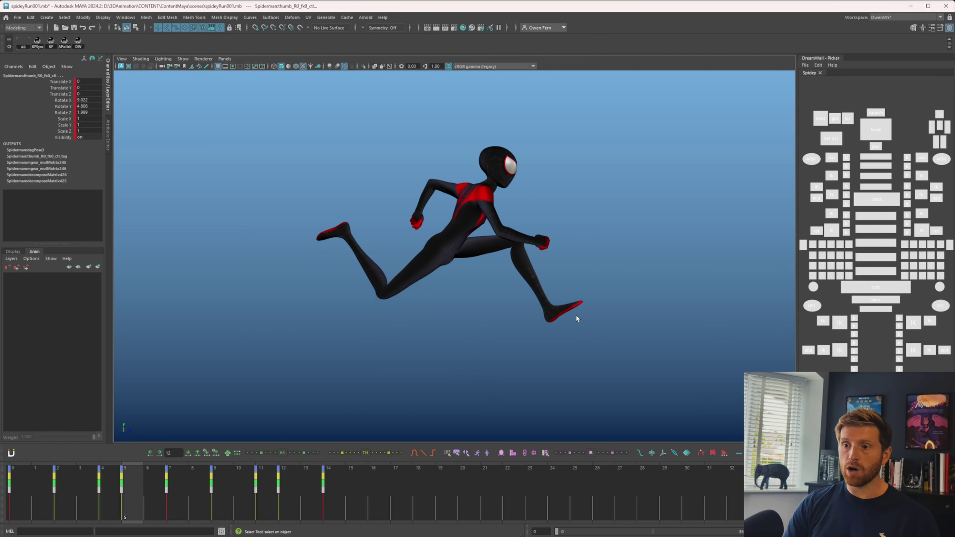
# - Retime the keys on the timeline from frames 2 and 4 to 1 and 2, and from 9 and 11 to 8 and 9, then play the cycle
pyautogui.moveTo(151, 493); pyautogui.dragTo(75, 512)
pyautogui.keyDown('shift'); pyautogui.click(63, 507); pyautogui.keyUp('shift')
pyautogui.keyDown('shift'); pyautogui.click(110, 504); pyautogui.keyUp('shift')
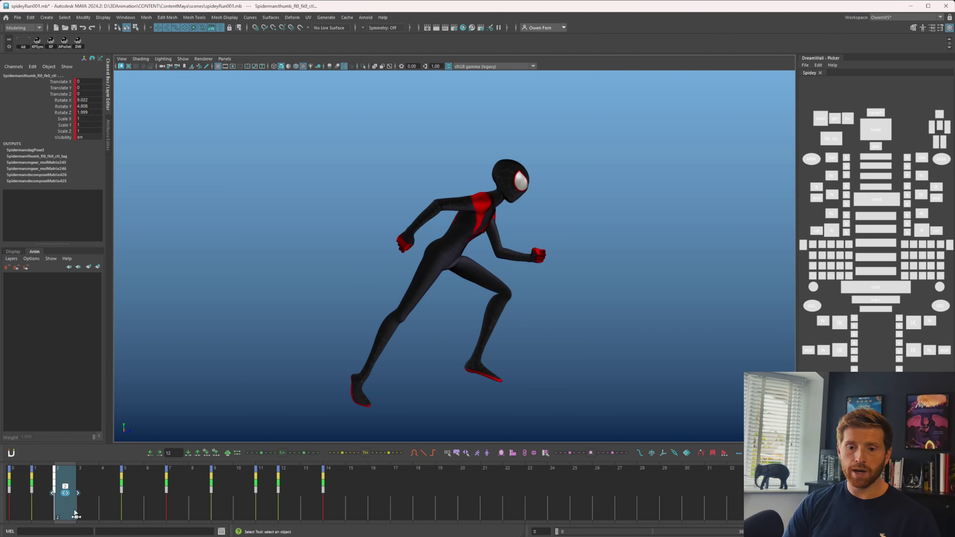
pyautogui.hotkey('alt', 'v')
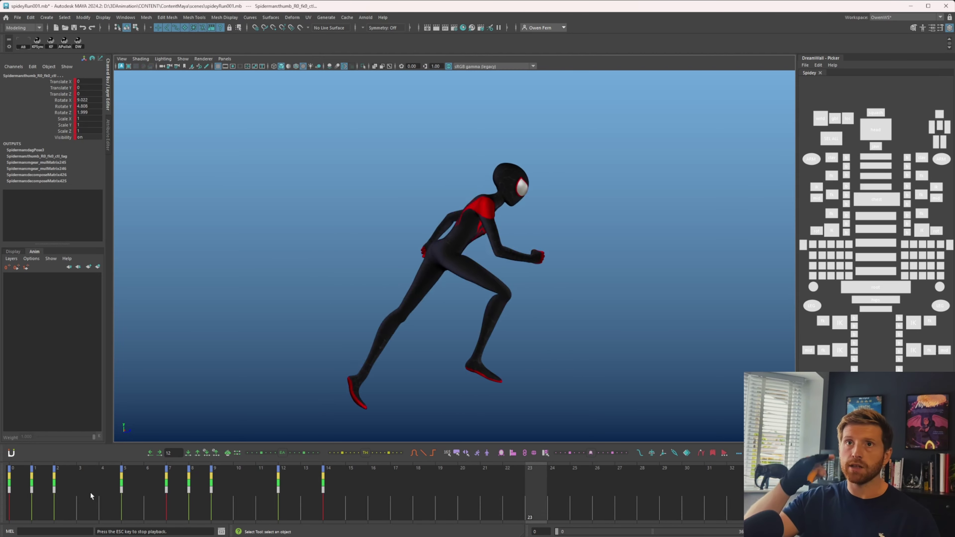
pyautogui.press('Escape')
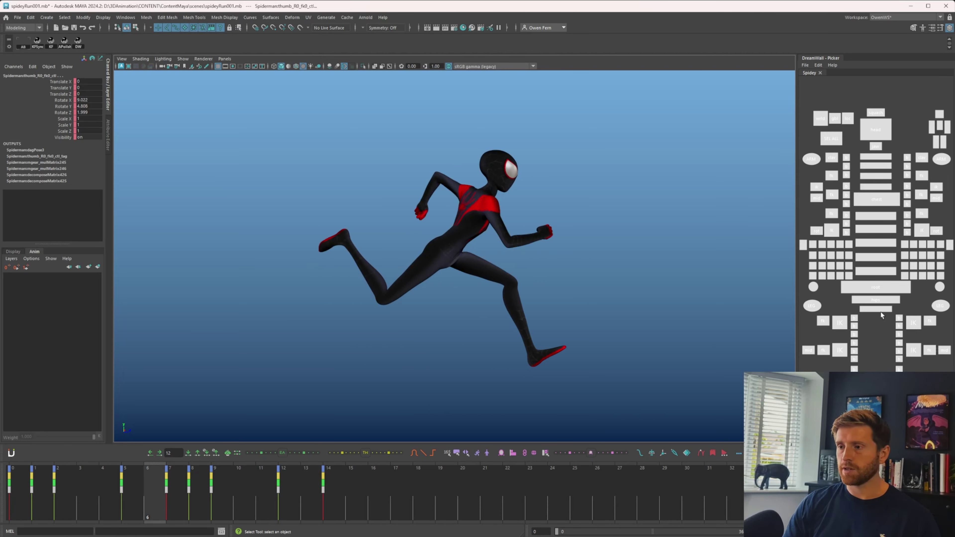
# - Isolate the body control's Translate Y curve in the Graph Editor and delete all its keys after frame 7
pyautogui.click(878, 289)
pyautogui.press('w')
pyautogui.press('q')
pyautogui.moveTo(23, 486)
pyautogui.mouseDown()
pyautogui.moveTo(51, 491)
pyautogui.moveTo(17, 489)
pyautogui.mouseUp()
pyautogui.hotkey('ctrl', 'g')
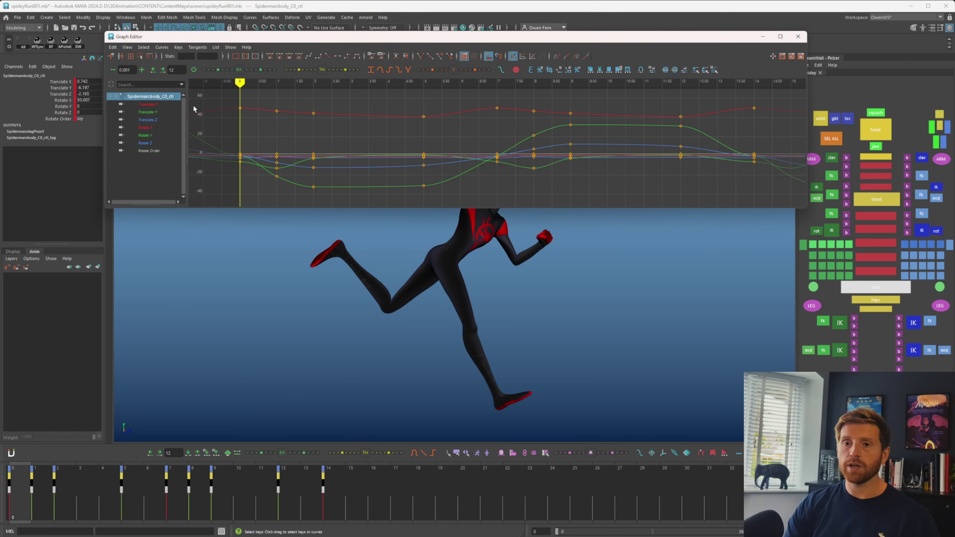
pyautogui.click(158, 112)
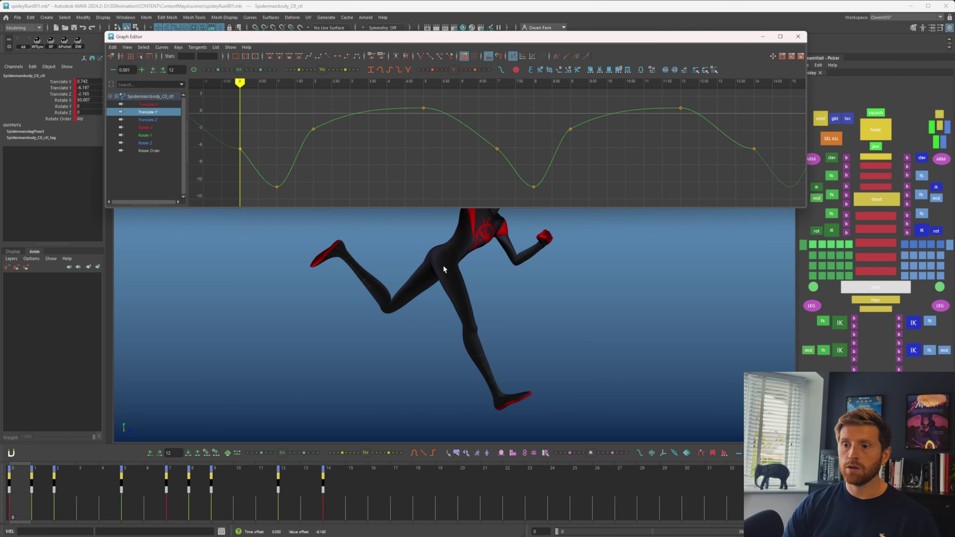
pyautogui.press('.')
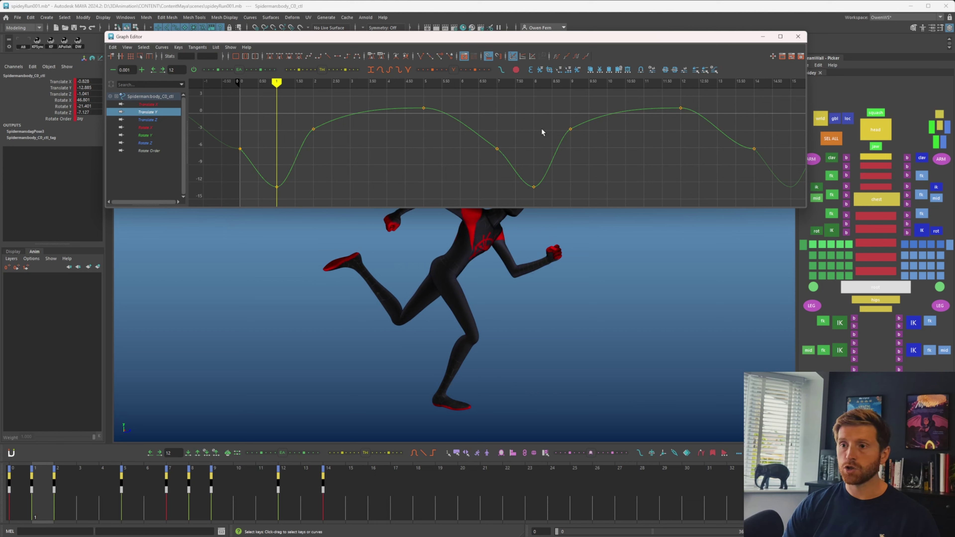
pyautogui.moveTo(553, 97); pyautogui.dragTo(778, 171)
pyautogui.press('Delete')
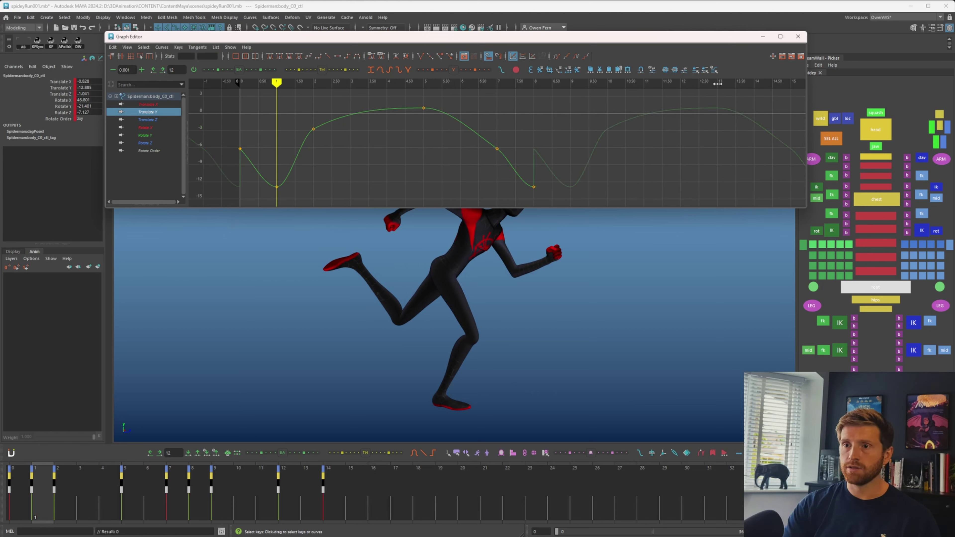
pyautogui.press('Delete')
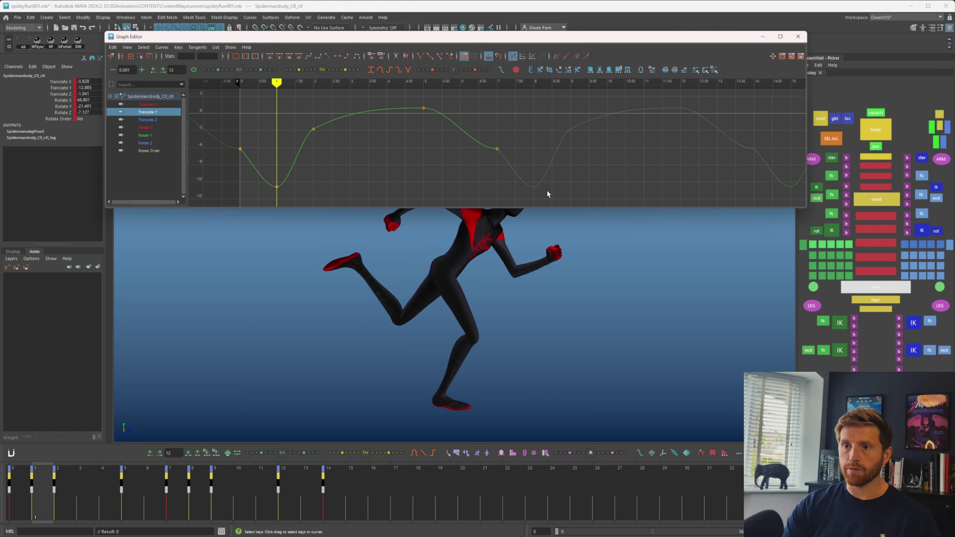
# - Shift the body's Translate Y peak key from frame 5 to frame 4 and slightly lower the frame 2 key
pyautogui.click(245, 86)
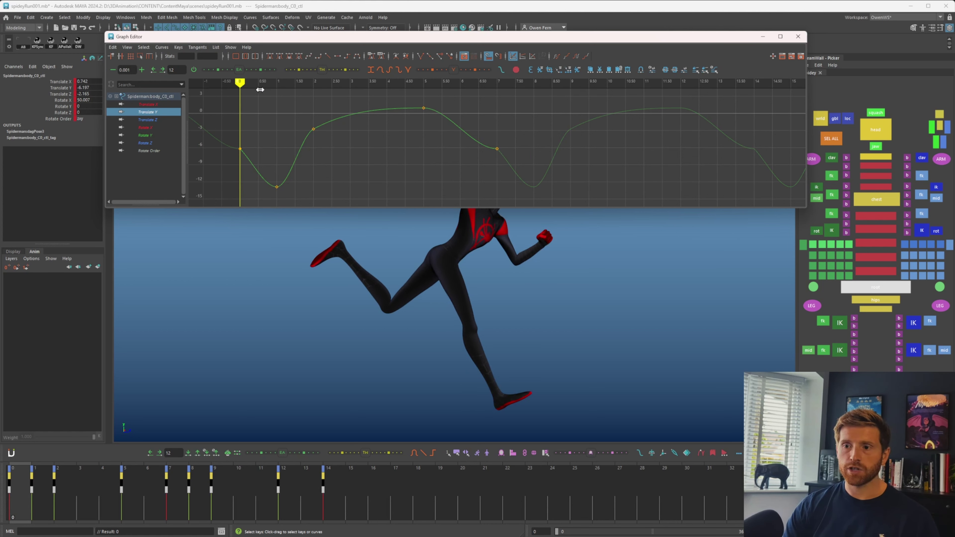
pyautogui.moveTo(260, 89); pyautogui.dragTo(319, 155)
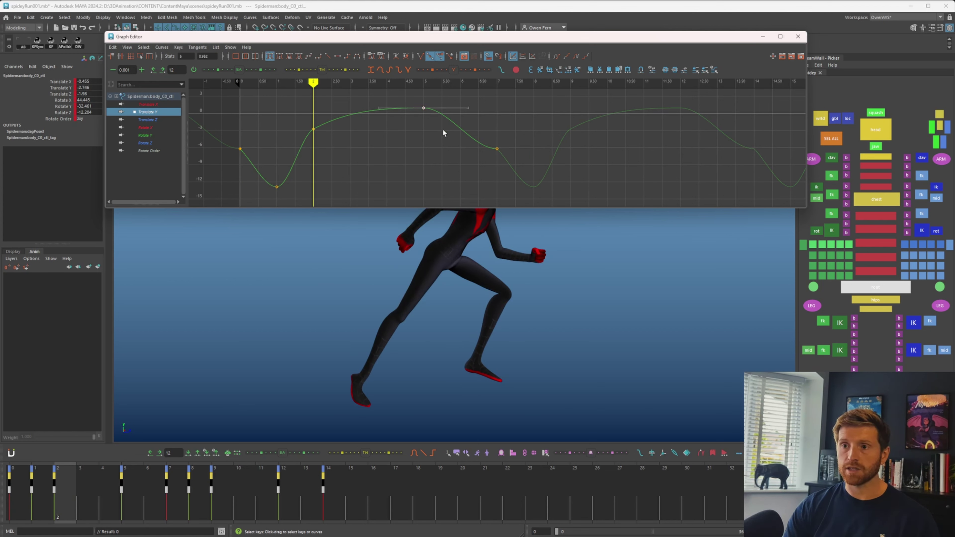
pyautogui.moveTo(527, 130); pyautogui.dragTo(527, 167, button='middle')
pyautogui.click(313, 130)
pyautogui.moveTo(328, 109); pyautogui.dragTo(328, 102, button='middle')
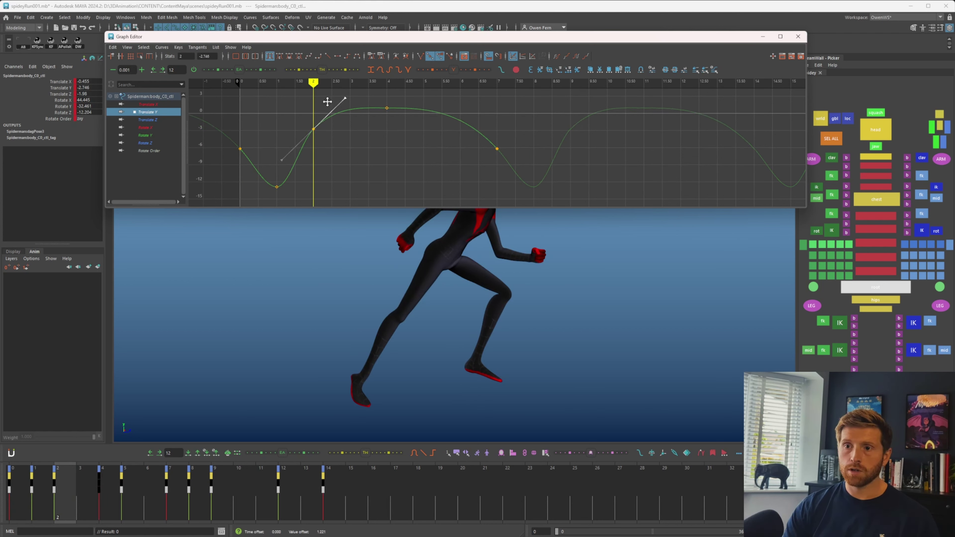
pyautogui.press(',')
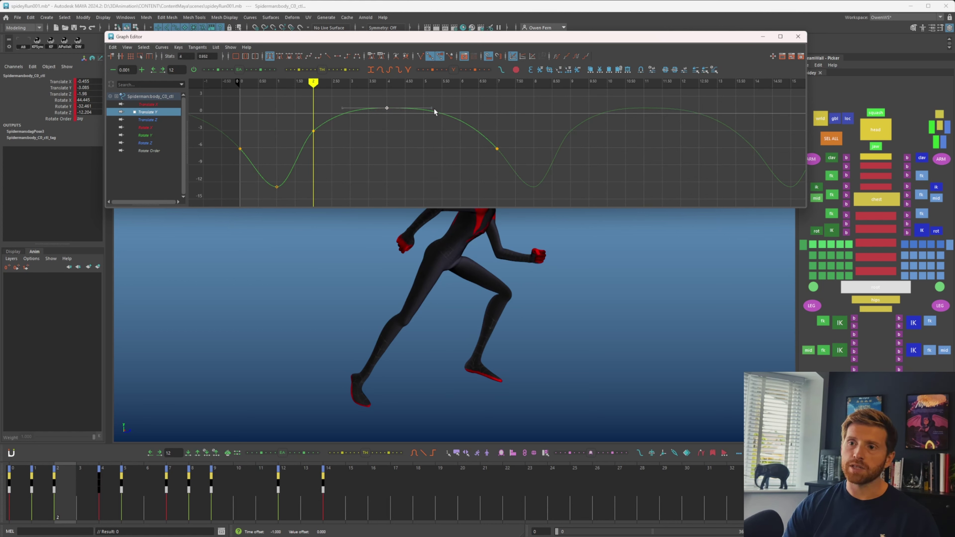
# - Add a Translate Y key at frame 6 and lower the matching keys at frames 0 and 7 to about -10.3
pyautogui.moveTo(433, 109); pyautogui.dragTo(478, 156)
pyautogui.press('s')
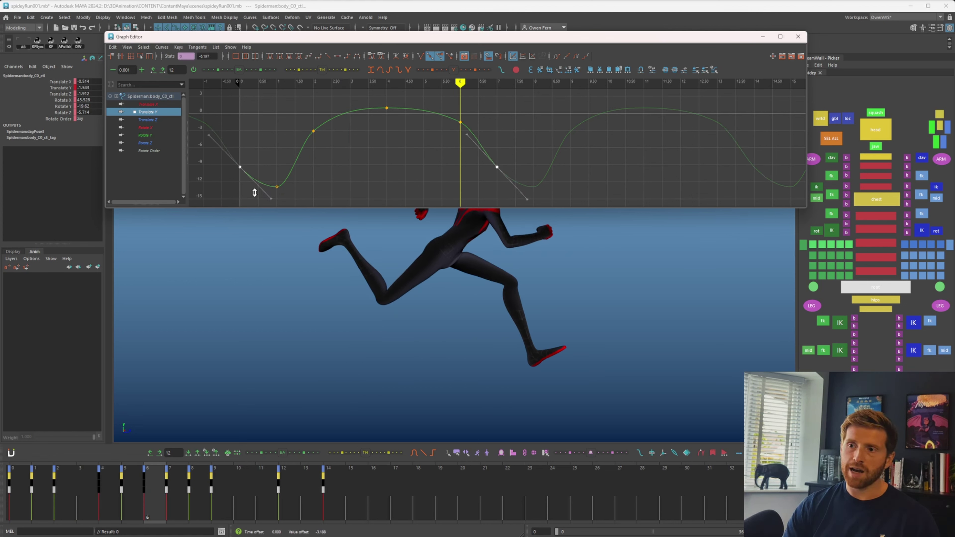
pyautogui.hotkey('ctrl', 'z')
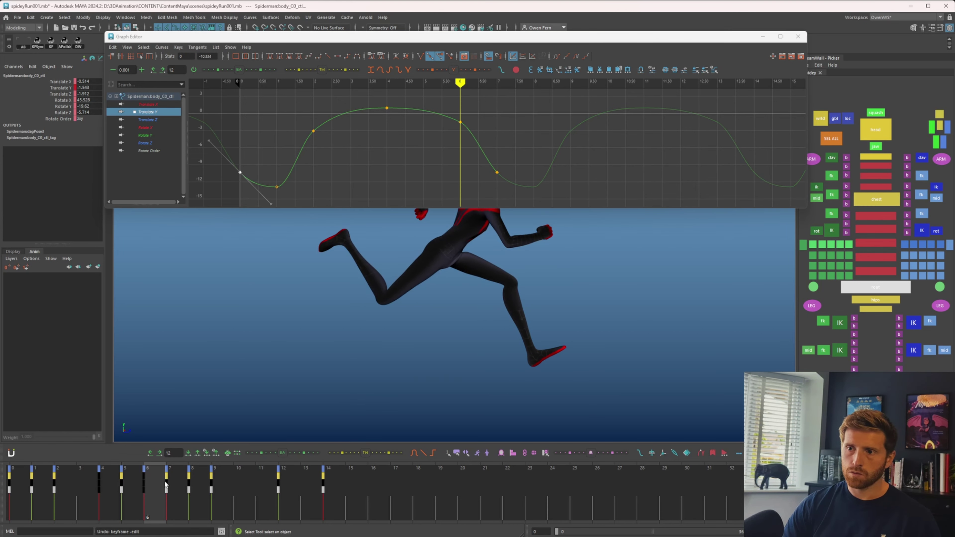
pyautogui.click(178, 483)
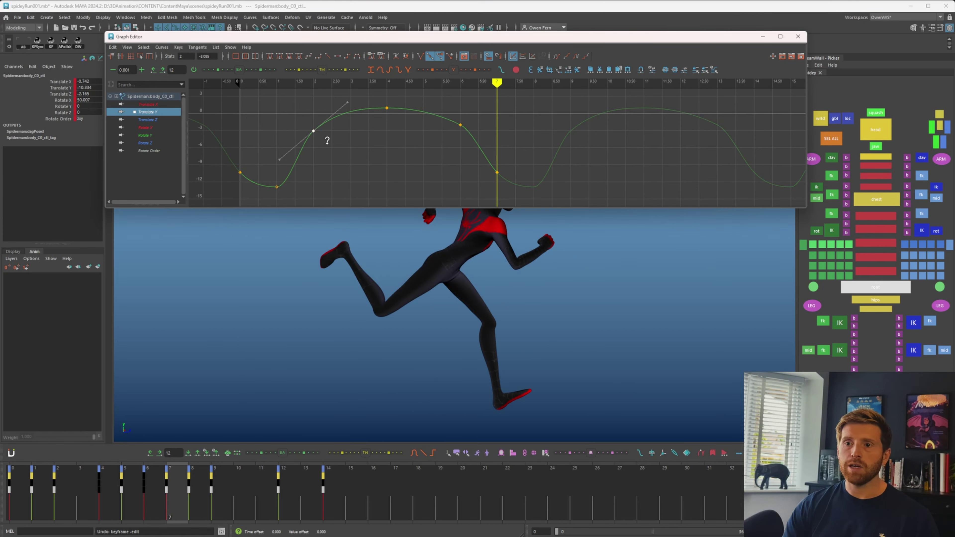
# - Put the Graph Editor away and play back the run cycle from the start to judge the body's up-and-down motion
pyautogui.click(763, 37)
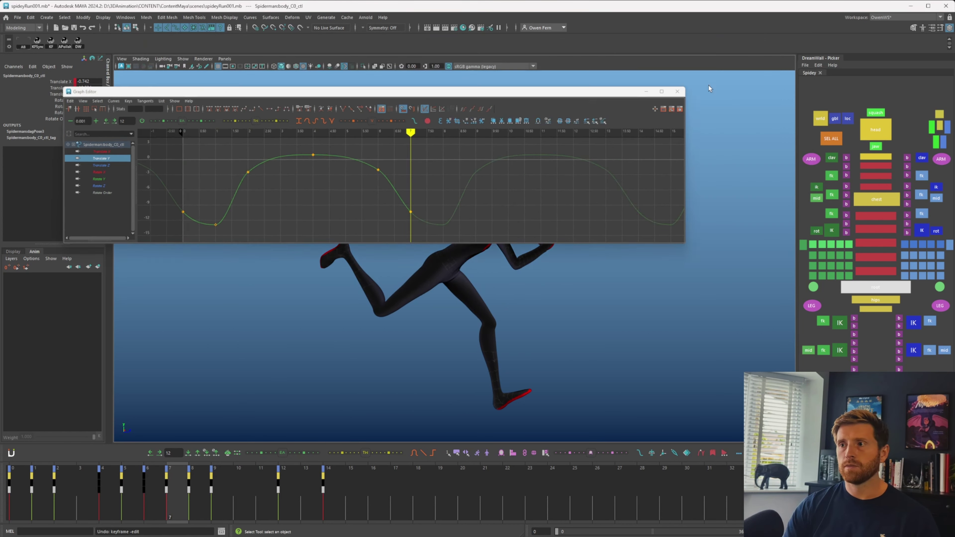
pyautogui.moveTo(94, 493); pyautogui.dragTo(12, 497)
pyautogui.hotkey('alt', 'v')
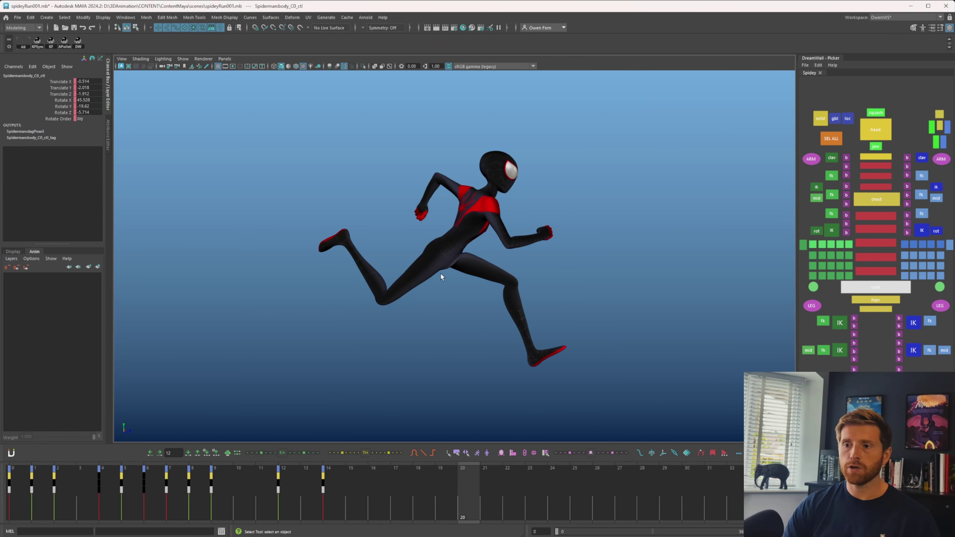
pyautogui.click(882, 310)
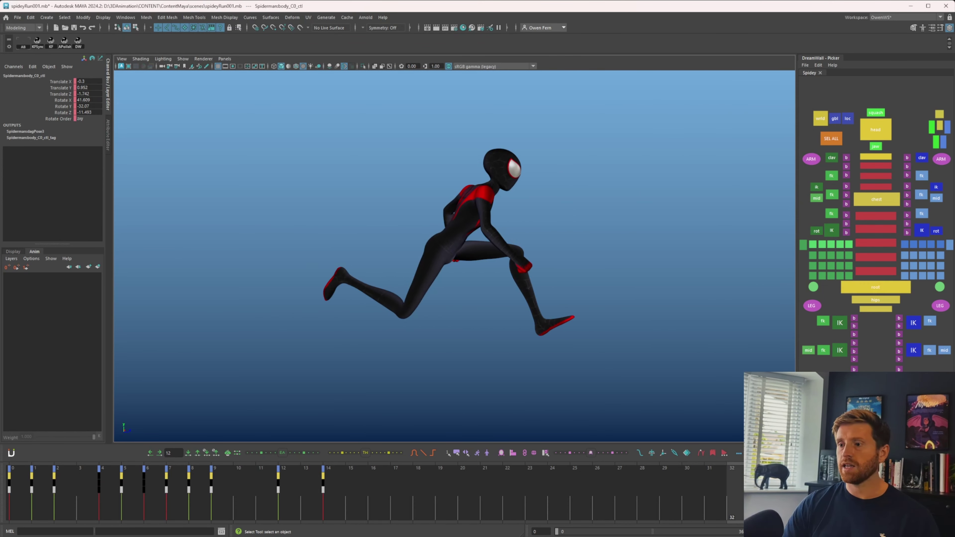
# - Slide the right foot IK control backward to Translate Z -10.121 at frame 1, comparing its spacing with the neighbouring key poses
pyautogui.click(20, 484)
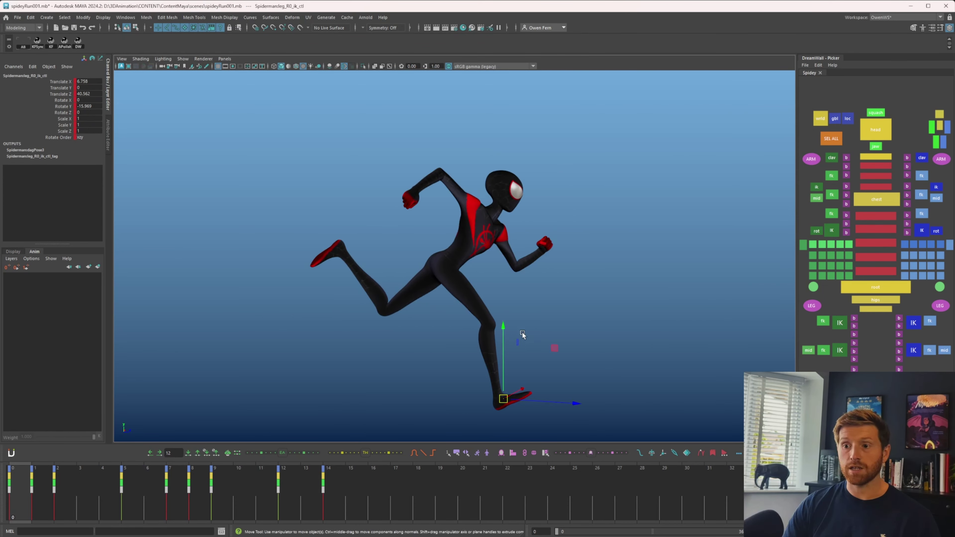
pyautogui.press('w')
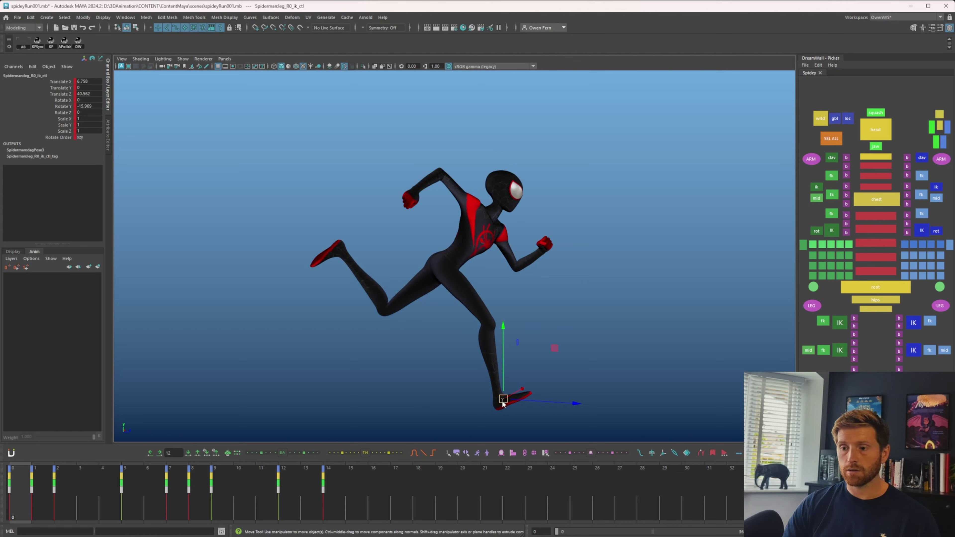
pyautogui.moveTo(503, 402); pyautogui.dragTo(454, 398)
pyautogui.moveTo(540, 401); pyautogui.dragTo(560, 401)
pyautogui.press('.')
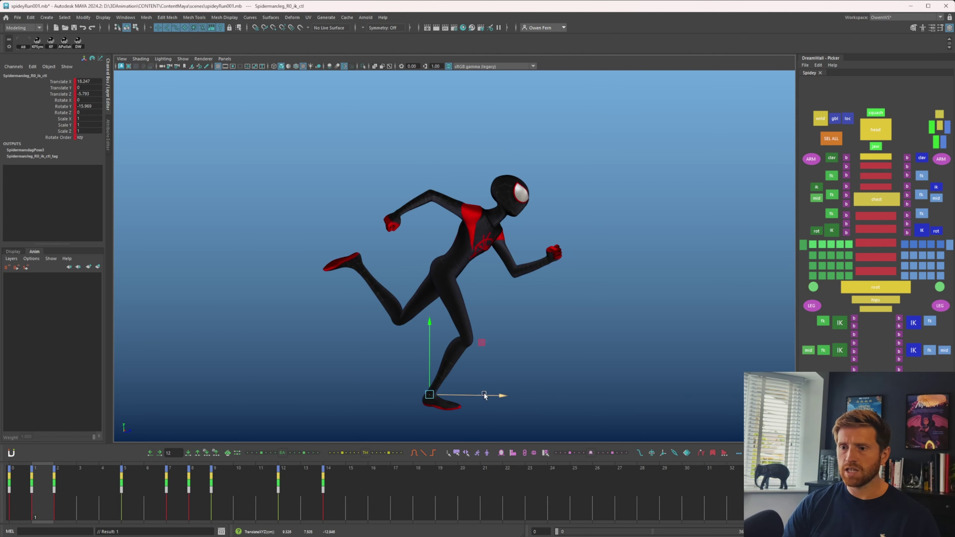
pyautogui.moveTo(478, 396); pyautogui.dragTo(471, 395)
pyautogui.press('.')
pyautogui.press('.')
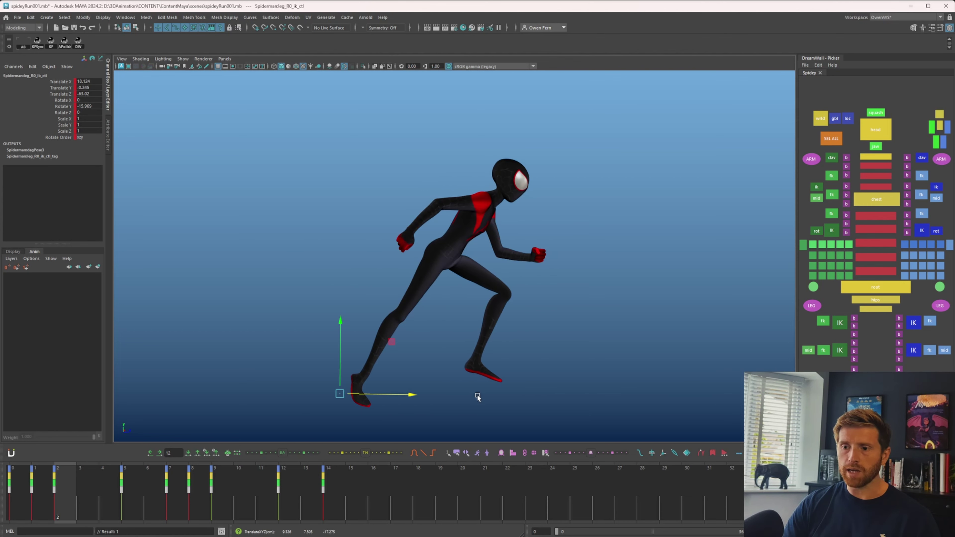
pyautogui.press('.')
pyautogui.press('.')
pyautogui.press('.')
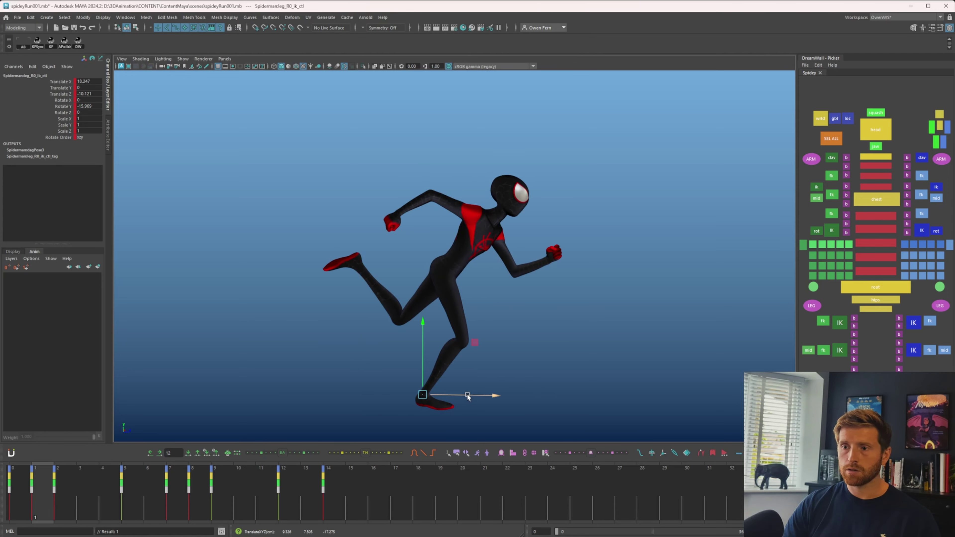
pyautogui.press('.')
pyautogui.press(',')
pyautogui.press('.')
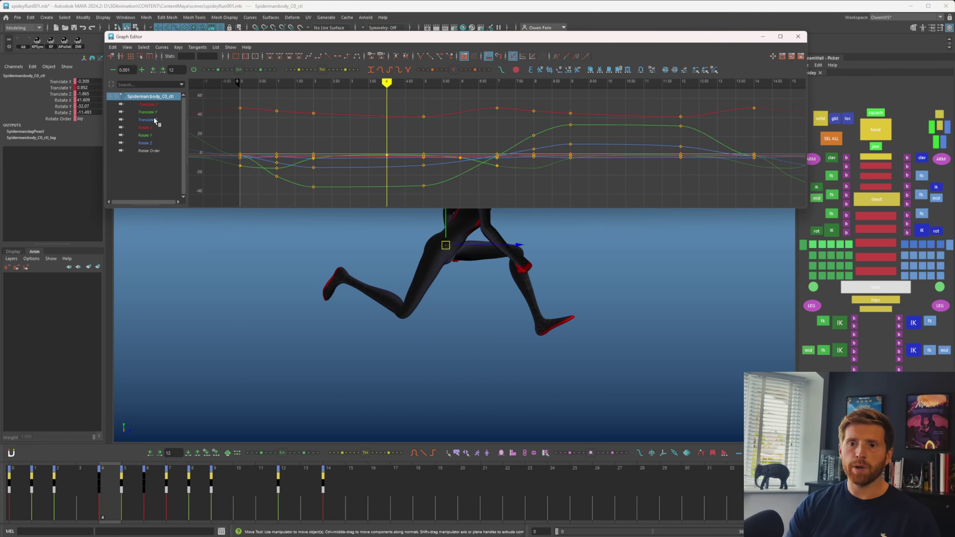
# - Lower the body's Translate Y keys at frames 2 and 6 in the Graph Editor to round the arc
pyautogui.click(148, 112)
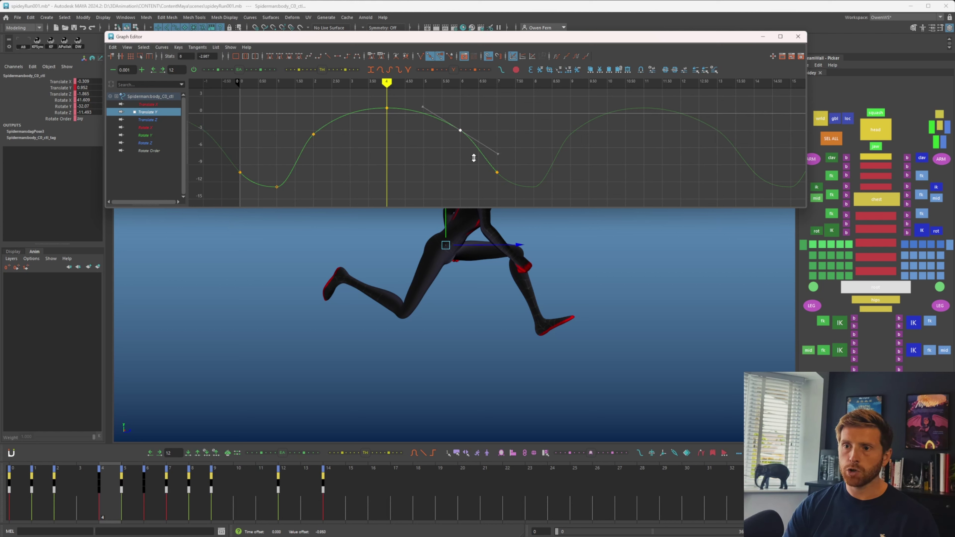
pyautogui.click(377, 127)
pyautogui.press('.')
pyautogui.press('.')
pyautogui.press(',')
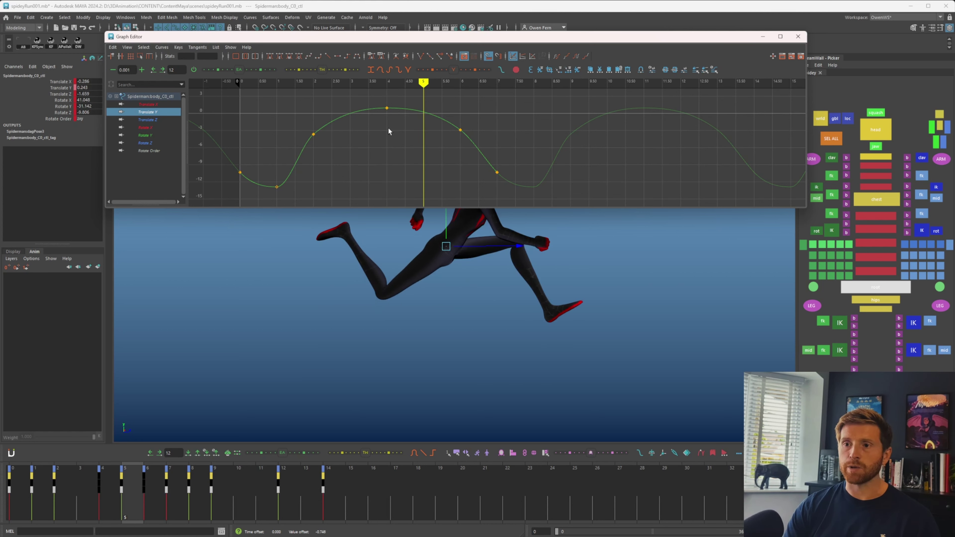
# - Try raising the body's Translate Y keys at frames 2 and 6 together, comparing the poses around frames 4 to 6
pyautogui.moveTo(495, 151); pyautogui.dragTo(496, 150)
pyautogui.keyDown('shift'); pyautogui.moveTo(501, 144); pyautogui.dragTo(499, 141, button='middle'); pyautogui.keyUp('shift')
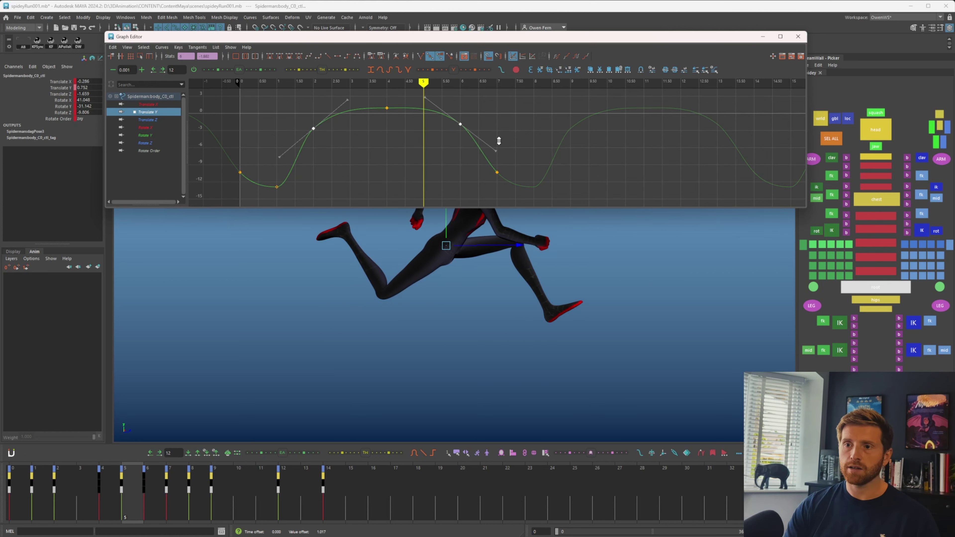
pyautogui.press(',')
pyautogui.press('.')
pyautogui.press('.')
pyautogui.press(',')
pyautogui.press(',')
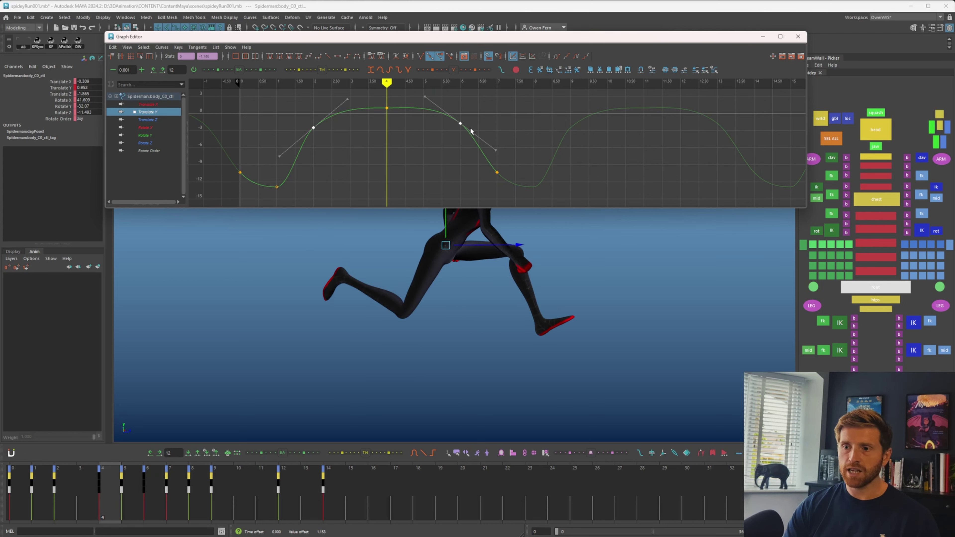
pyautogui.press('.')
pyautogui.press(',')
pyautogui.press('.')
pyautogui.press('.')
# - Bring the Translate Y keys at frames 2 and 6 down together for a rounder peak and check the surrounding frames
pyautogui.keyDown('shift'); pyautogui.moveTo(483, 147); pyautogui.dragTo(482, 154, button='middle'); pyautogui.keyUp('shift')
pyautogui.press(',')
pyautogui.press(',')
pyautogui.press(',')
pyautogui.press(',')
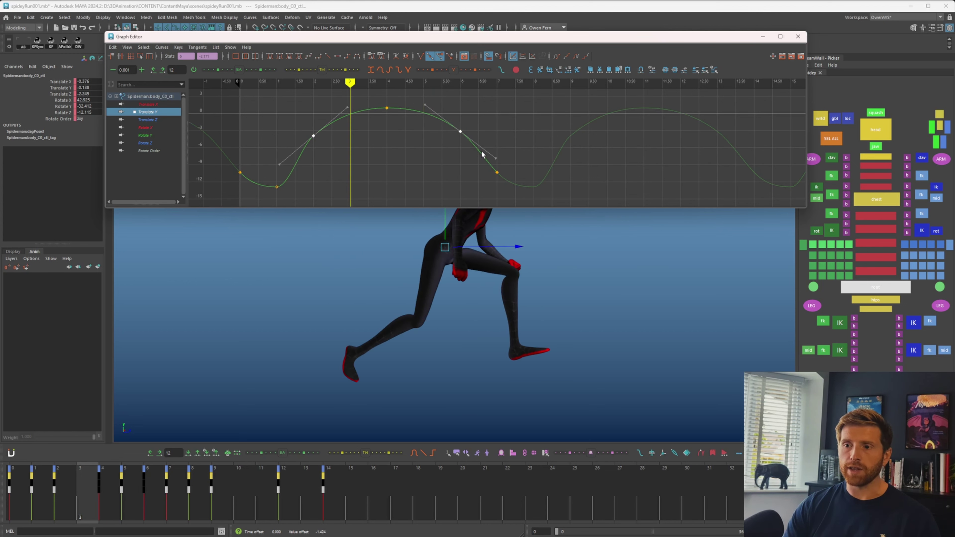
pyautogui.press('.')
pyautogui.press('.')
pyautogui.press(',')
pyautogui.press(',')
pyautogui.press('.')
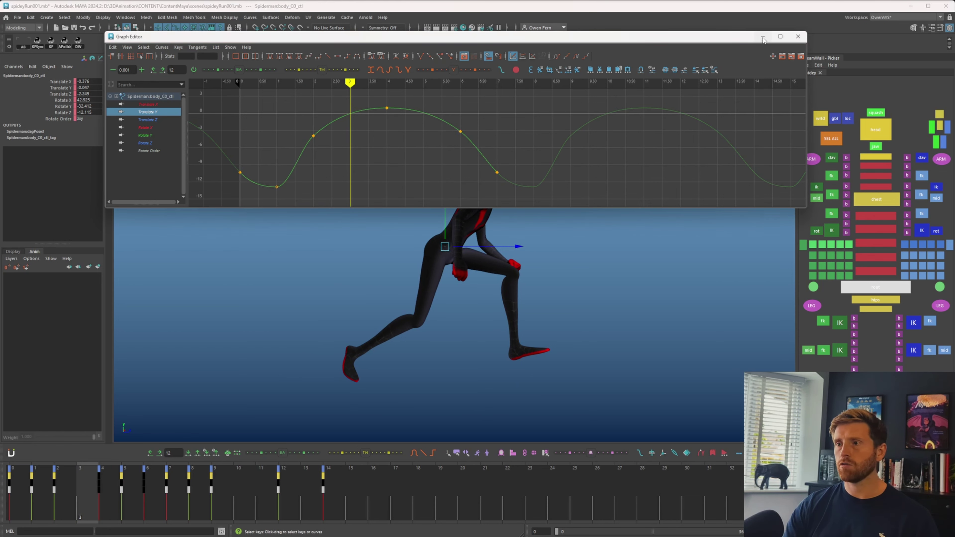
# - Close the Graph Editor and examine the right foot's spacing across its key poses from frame 0 to frame 5
pyautogui.click(798, 37)
pyautogui.moveTo(68, 499); pyautogui.dragTo(20, 498)
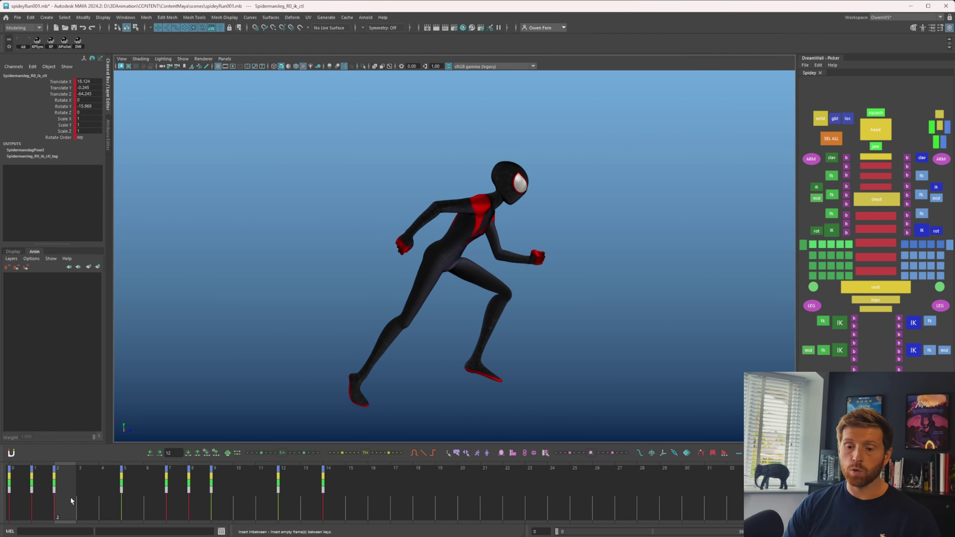
pyautogui.press(',')
pyautogui.press('w')
pyautogui.press('w')
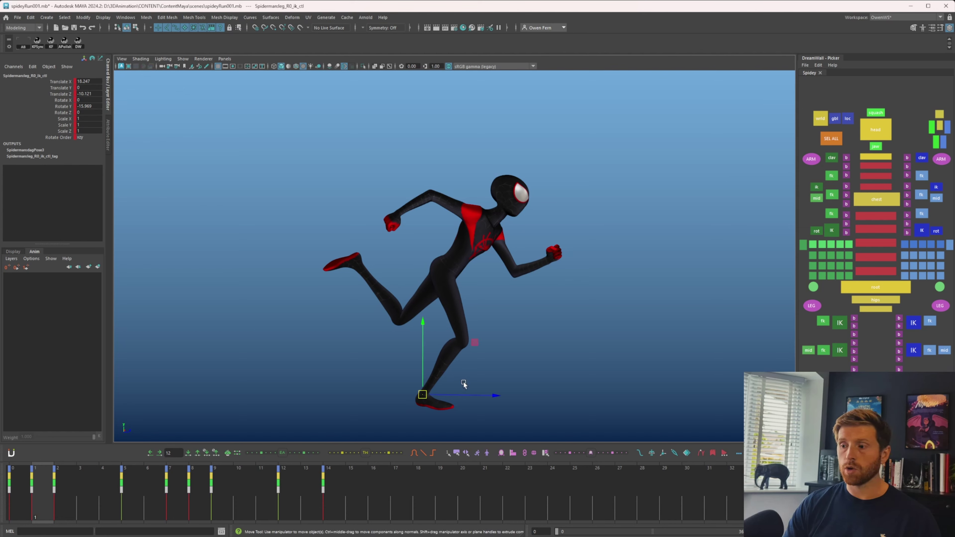
pyautogui.press('.')
pyautogui.press('.')
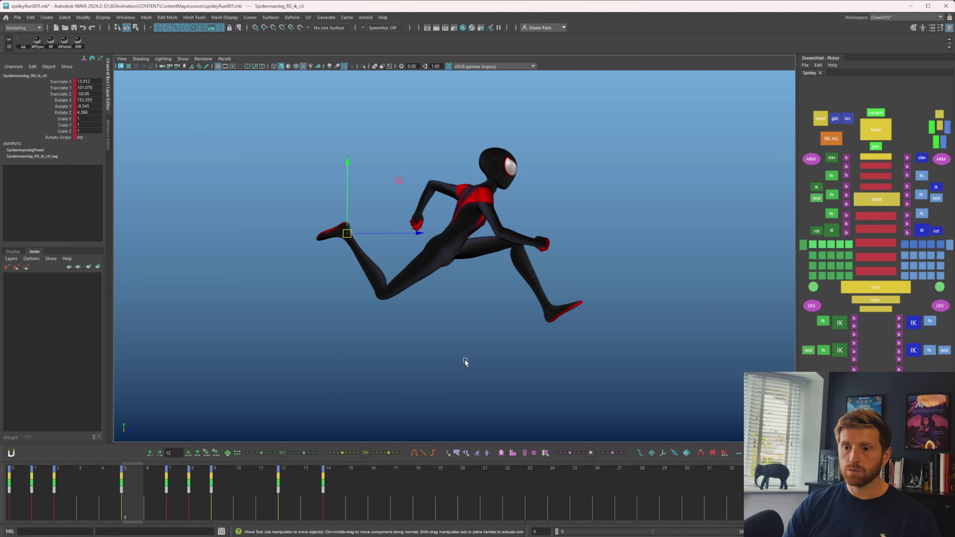
pyautogui.press(',')
pyautogui.press('.')
pyautogui.press(',')
pyautogui.press('.')
# - Try sliding the right foot IK control further back at frame 1, then undo the move
pyautogui.moveTo(45, 496); pyautogui.dragTo(2, 495)
pyautogui.press('.')
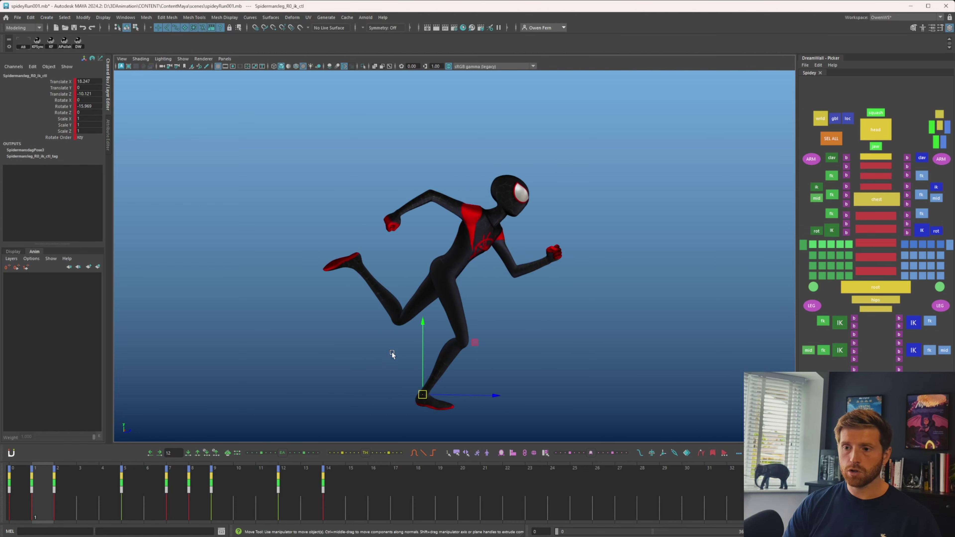
pyautogui.moveTo(452, 396); pyautogui.dragTo(448, 391)
pyautogui.hotkey('ctrl', 'z')
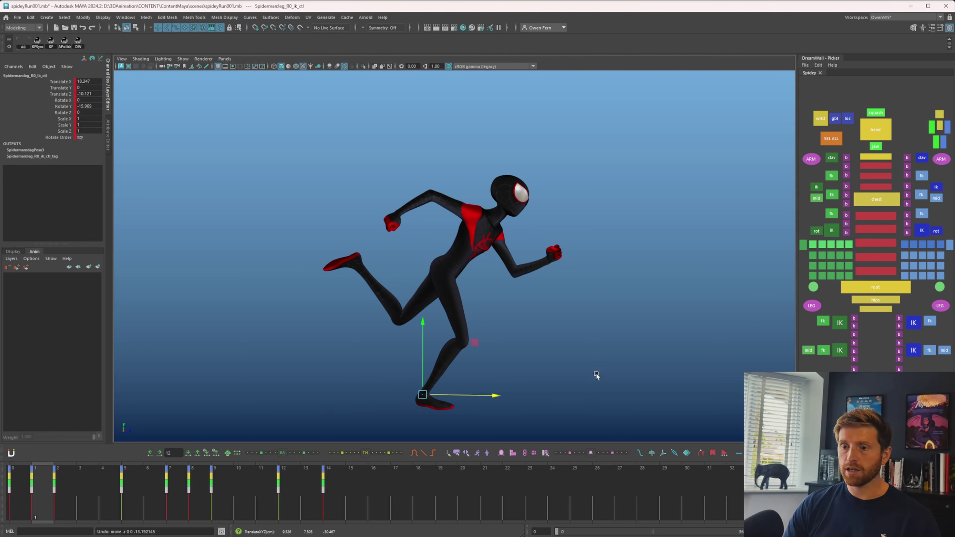
# - Set a key on the right foot IK control at frame 3, checking the pose against the neighbouring keys
pyautogui.press('w')
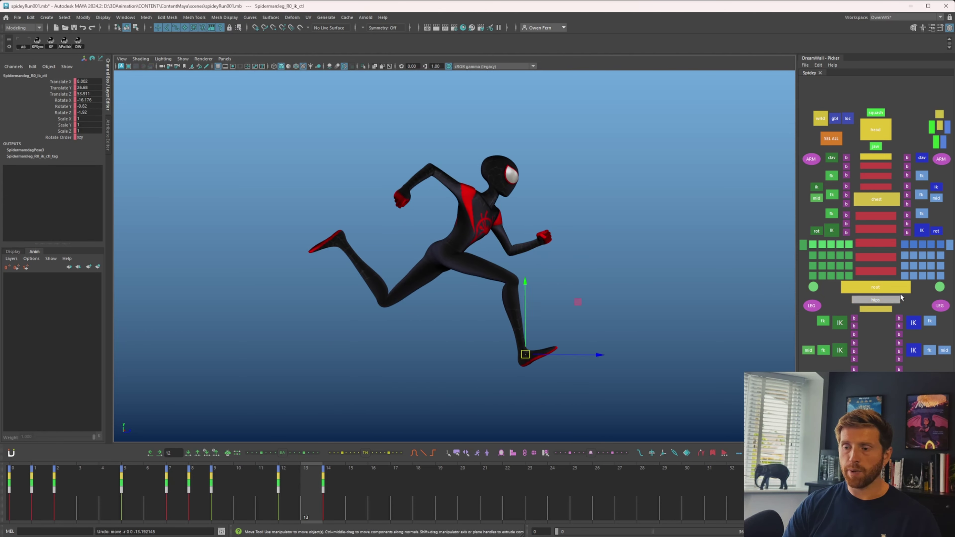
pyautogui.press('q')
pyautogui.keyDown('shift'); pyautogui.click(884, 288); pyautogui.keyUp('shift')
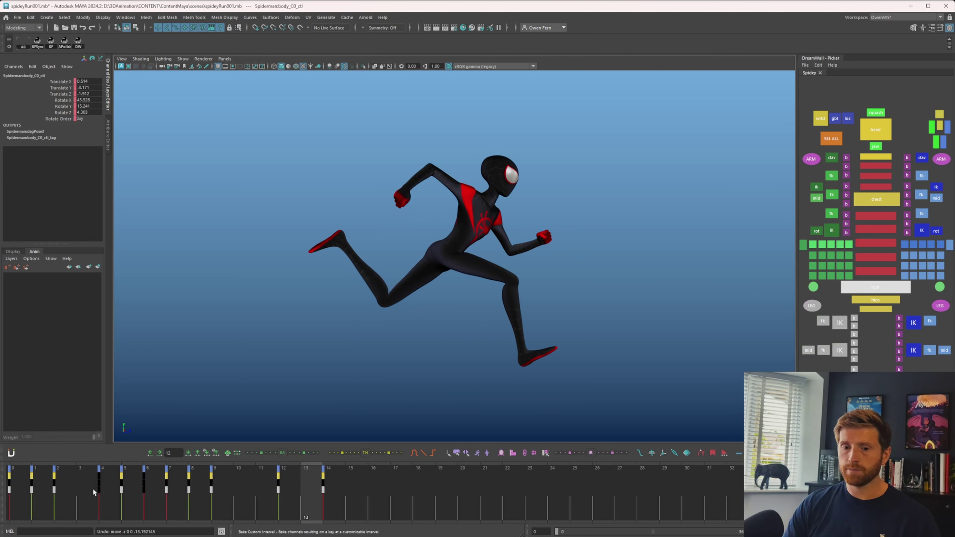
pyautogui.moveTo(92, 488); pyautogui.dragTo(11, 496)
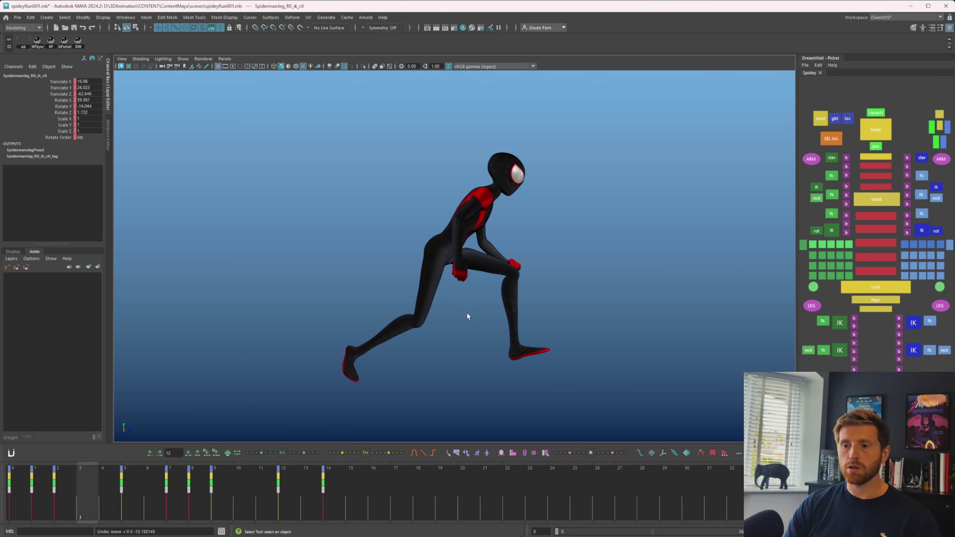
pyautogui.press('s')
pyautogui.press(',')
pyautogui.press('.')
pyautogui.press('.')
pyautogui.press(',')
pyautogui.press(',')
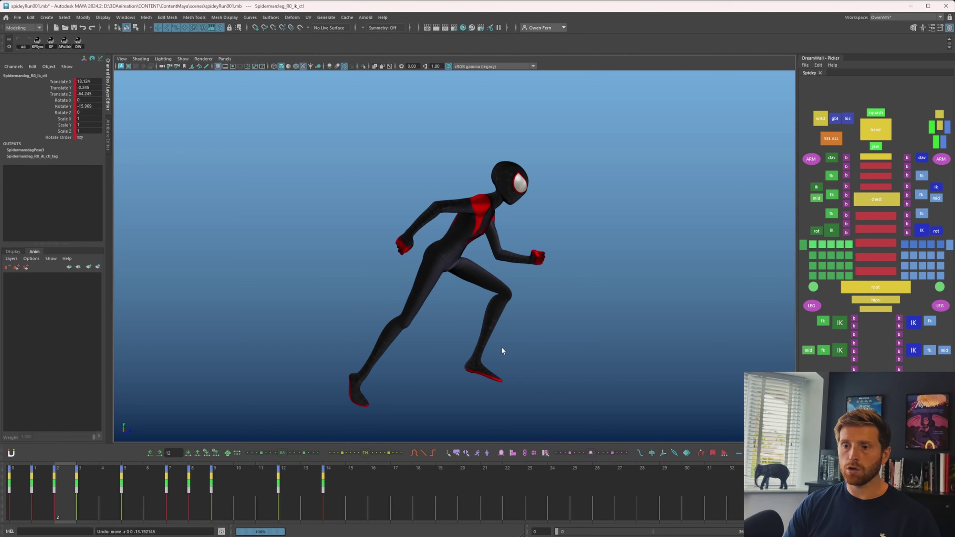
# - Pull the right foot IK control up and back at frame 3, with Rotate X at about 102, so the leg kicks behind the body
pyautogui.press('.')
pyautogui.press('w')
pyautogui.moveTo(503, 348); pyautogui.dragTo(478, 363, button='middle')
pyautogui.press('q')
pyautogui.press(',')
pyautogui.press('.')
pyautogui.press('Down')
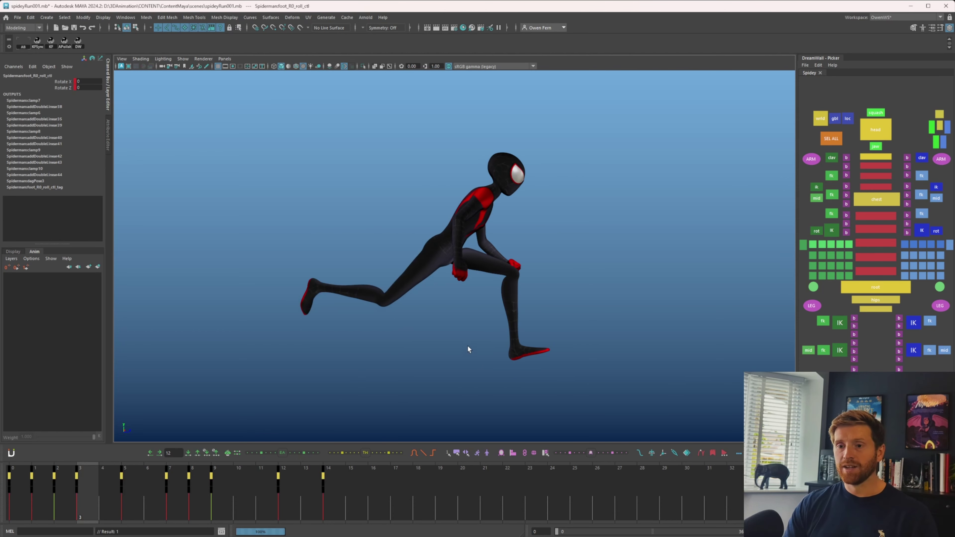
pyautogui.press('Up')
pyautogui.press('.')
pyautogui.press(',')
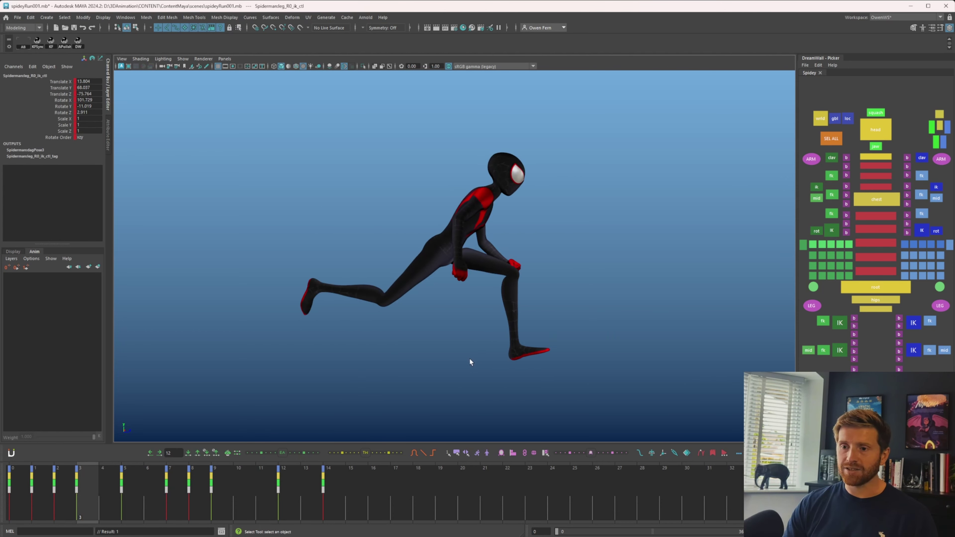
pyautogui.press(',')
pyautogui.press('.')
# - Fine-tune the right foot at frame 3 to about Translate Y 69.3 and Translate Z -77.2, comparing its spacing with the adjacent keys
pyautogui.press('w')
pyautogui.moveTo(477, 371); pyautogui.dragTo(482, 375, button='middle')
pyautogui.press(',')
pyautogui.press('.')
pyautogui.press('.')
pyautogui.press(',')
pyautogui.press(',')
pyautogui.press('.')
pyautogui.press(',')
pyautogui.press('.')
pyautogui.press('.')
pyautogui.press(',')
pyautogui.press(',')
pyautogui.press('.')
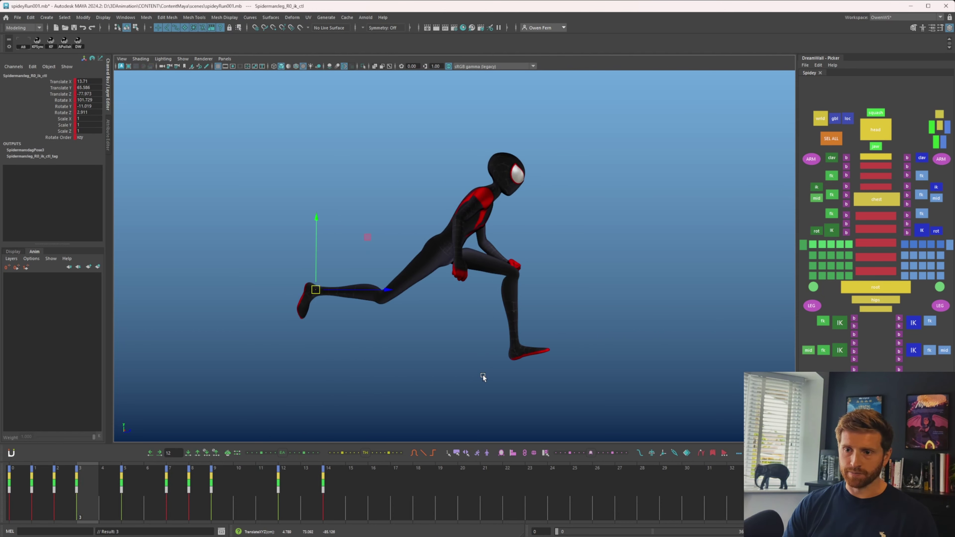
pyautogui.press('.')
pyautogui.press(',')
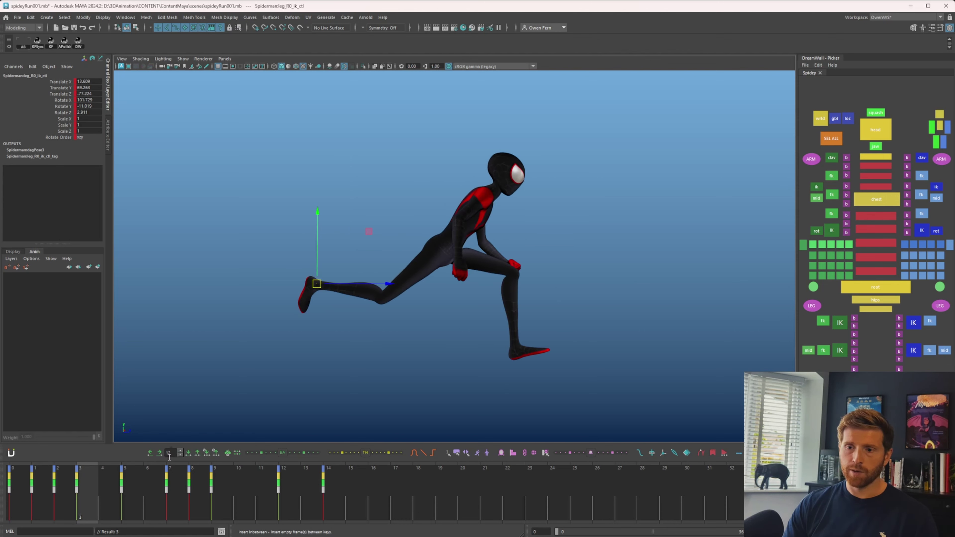
pyautogui.press(',')
pyautogui.press('.')
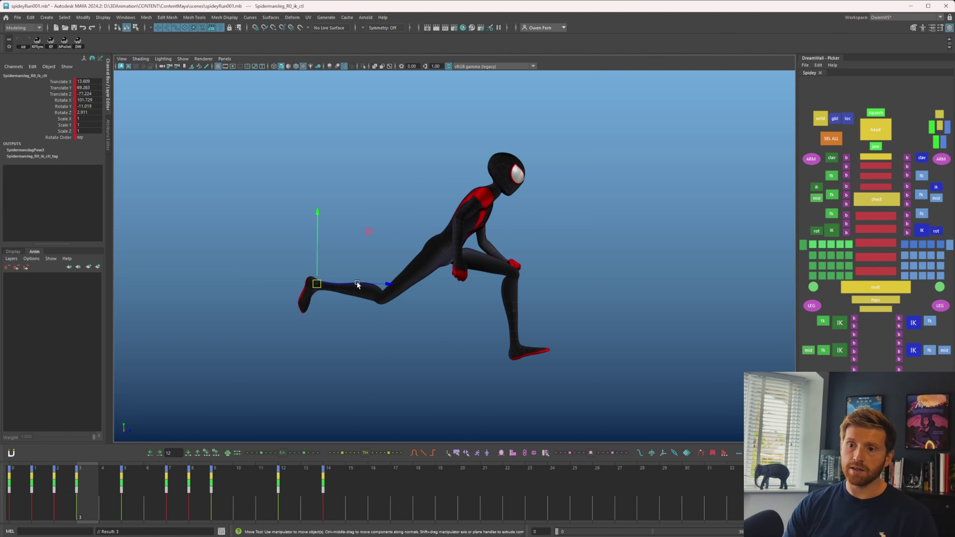
# - Add a right foot in-between key at frame 4 and rotate the foot at frame 7 to about 137 in X
pyautogui.moveTo(94, 499)
pyautogui.mouseDown()
pyautogui.moveTo(48, 495)
pyautogui.moveTo(108, 490)
pyautogui.mouseUp()
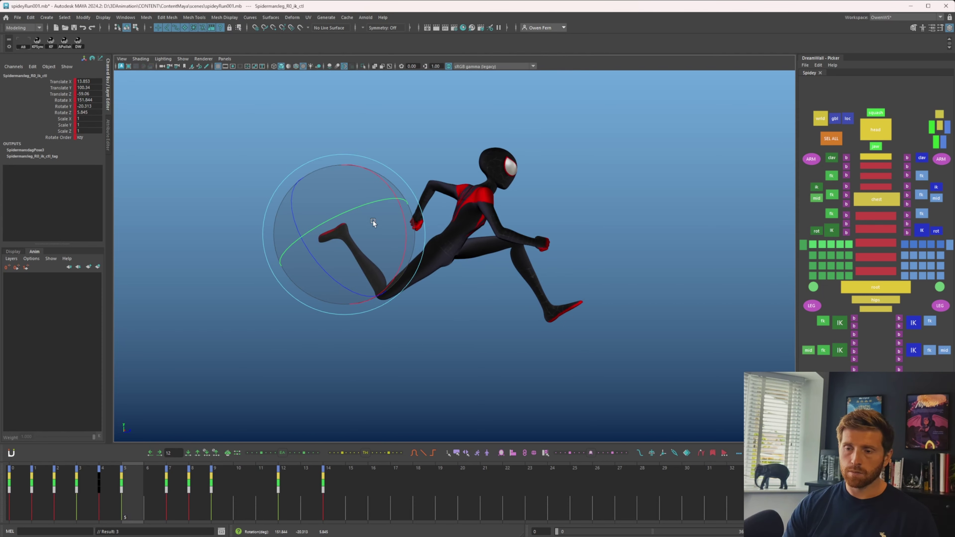
pyautogui.press(',')
pyautogui.press('.')
pyautogui.press('.')
pyautogui.moveTo(388, 238); pyautogui.dragTo(392, 253)
pyautogui.hotkey('shift', 'e')
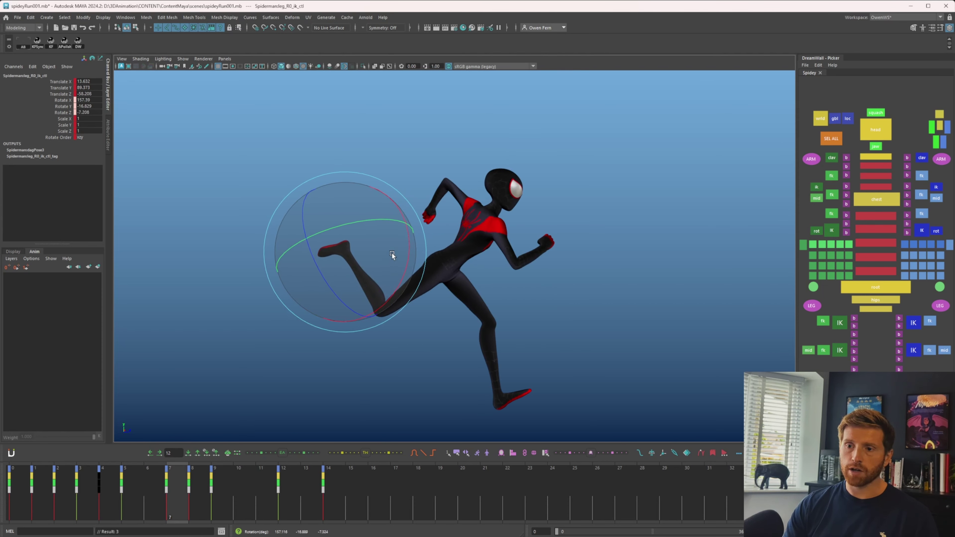
# - Nudge the right foot IK control slightly down and forward at frame 7, checking the arc from frame 4 to frame 8
pyautogui.press(',')
pyautogui.press(',')
pyautogui.press(',')
pyautogui.press('w')
pyautogui.press('.')
pyautogui.press('.')
pyautogui.press('.')
pyautogui.press(',')
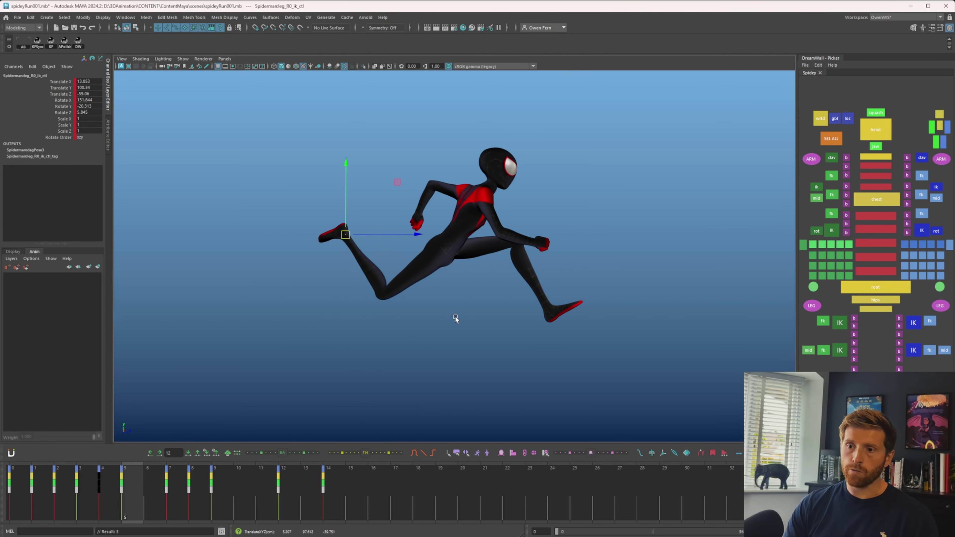
pyautogui.press('.')
pyautogui.press(',')
pyautogui.press(',')
pyautogui.press('.')
pyautogui.press('.')
pyautogui.press('.')
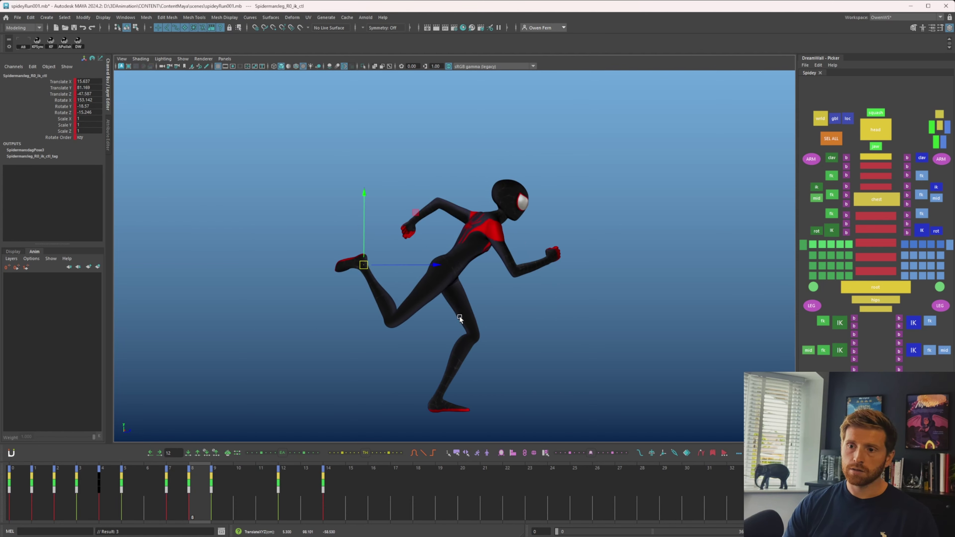
# - Lower the right foot IK control at frame 8 to about Translate Y 71.9, comparing it with the neighbouring keys
pyautogui.press(',')
pyautogui.press('.')
pyautogui.moveTo(458, 324); pyautogui.dragTo(465, 343, button='middle')
pyautogui.press(',')
pyautogui.press(',')
pyautogui.press('.')
pyautogui.press('.')
pyautogui.press(',')
pyautogui.press('.')
pyautogui.press('q')
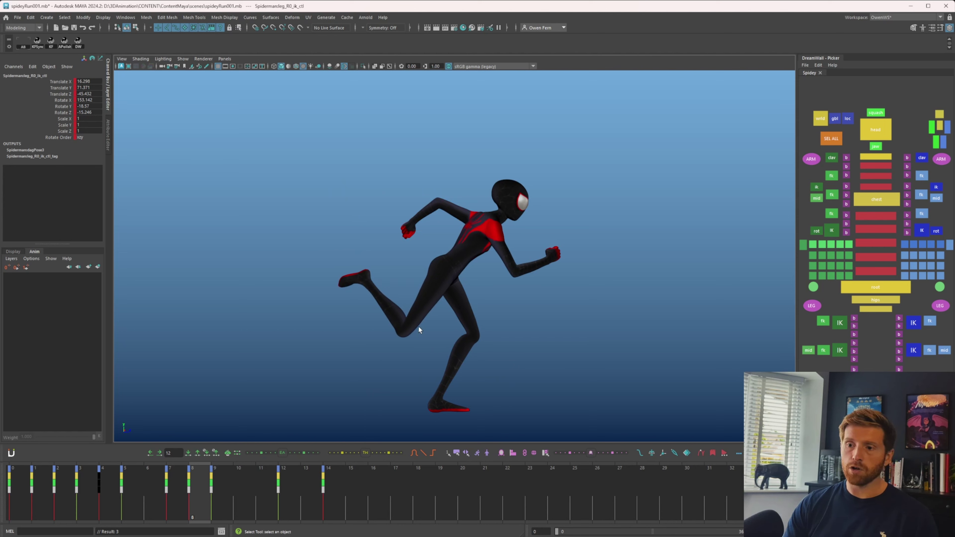
# - Examine the right foot's arc and spacing across its keys leading up to frame 8
pyautogui.press(',')
pyautogui.press(',')
pyautogui.press(',')
pyautogui.press(',')
pyautogui.press(',')
pyautogui.press('.')
pyautogui.press('.')
pyautogui.press('.')
pyautogui.press('.')
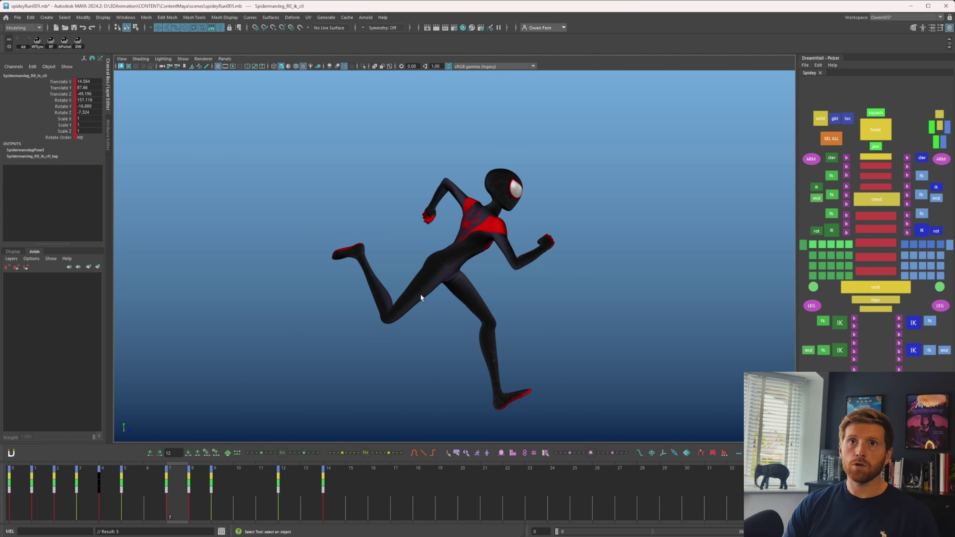
pyautogui.press(',')
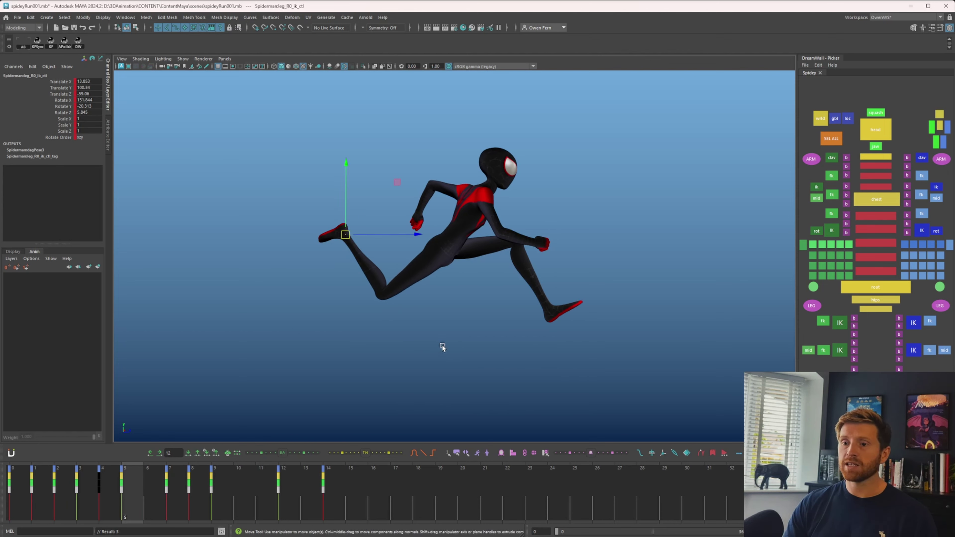
# - Try small moves of the right foot IK control around frames 5 and 7, compare the adjacent poses and undo the moves
pyautogui.moveTo(443, 347); pyautogui.dragTo(456, 364, button='middle')
pyautogui.hotkey('ctrl', 'z')
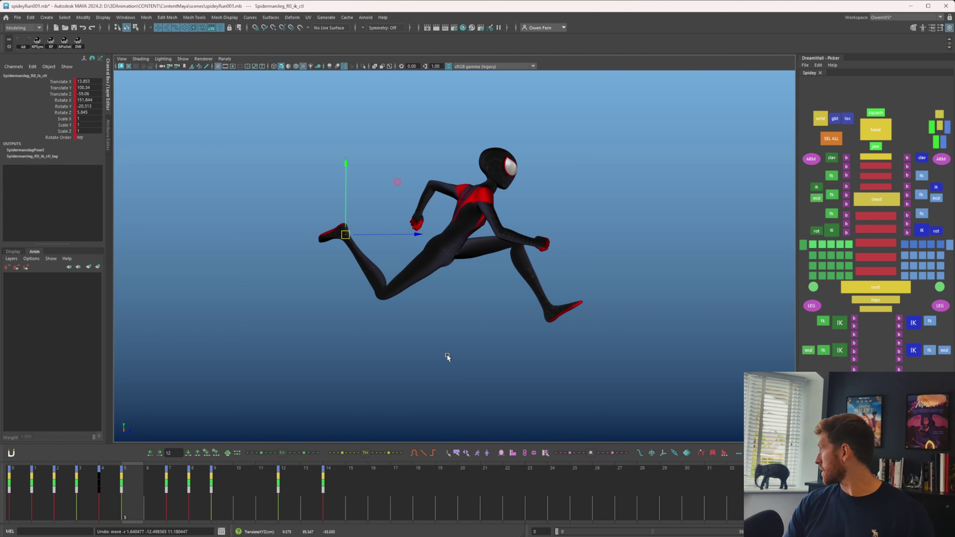
pyautogui.press(',')
pyautogui.press('.')
pyautogui.press('.')
pyautogui.press('.')
pyautogui.press(',')
pyautogui.press(',')
pyautogui.press(',')
pyautogui.press('.')
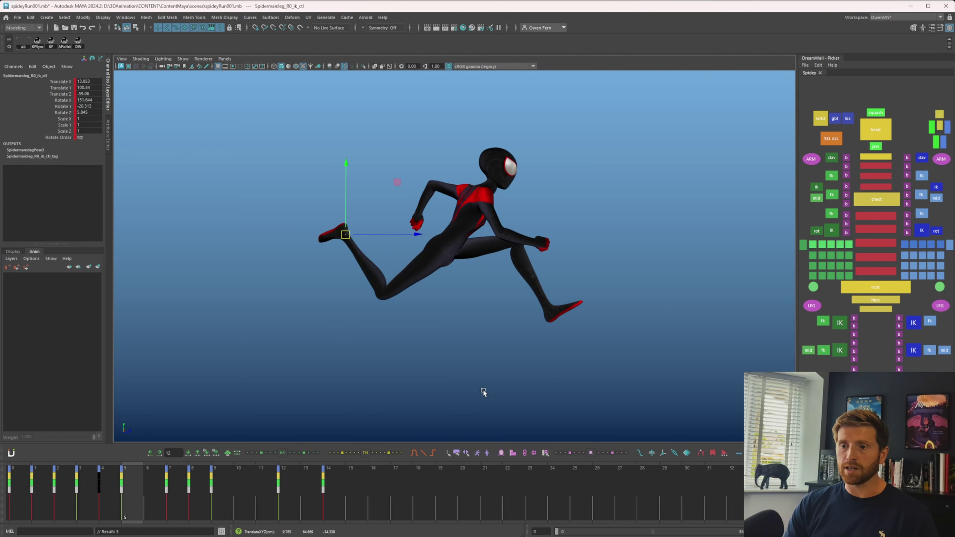
pyautogui.press('.')
pyautogui.press('.')
pyautogui.press(',')
pyautogui.hotkey('ctrl', 'z')
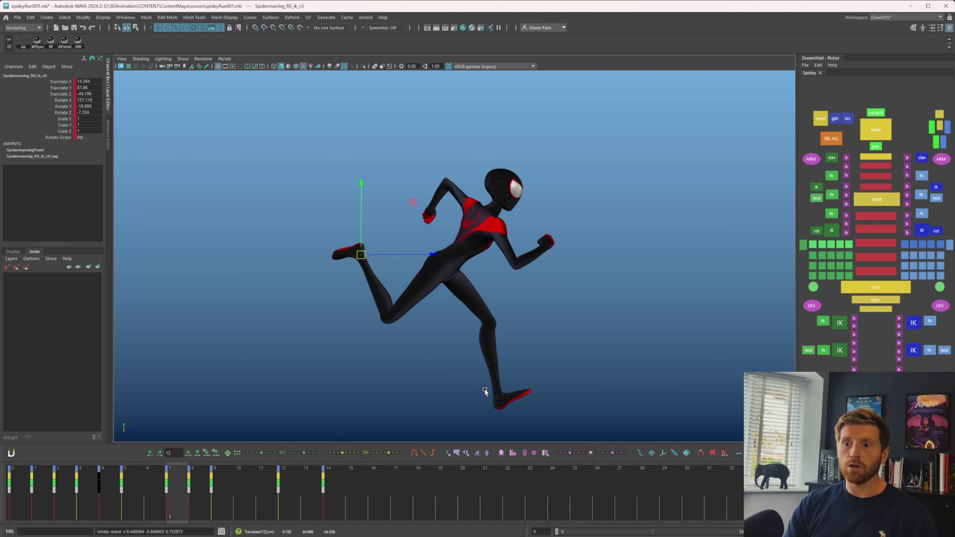
# - Rotate the right foot at frame 8 to about 147 in X and lower it further, checking against frame 7
pyautogui.press('.')
pyautogui.press(',')
pyautogui.press(',')
pyautogui.press('.')
pyautogui.press('e')
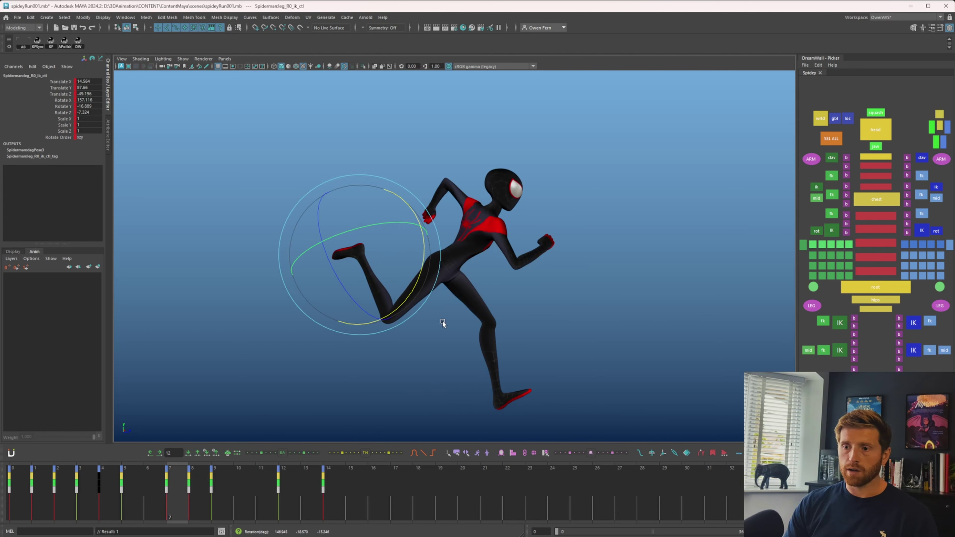
pyautogui.press('.')
pyautogui.press('w')
pyautogui.moveTo(462, 342); pyautogui.dragTo(465, 353, button='middle')
pyautogui.press(',')
pyautogui.press('.')
pyautogui.press('.')
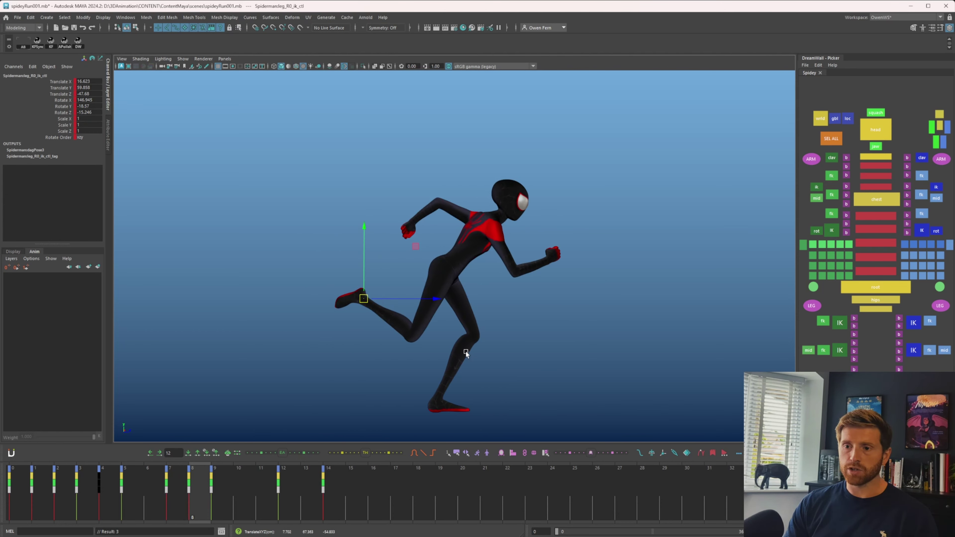
pyautogui.press(',')
pyautogui.press(',')
pyautogui.press('.')
# - Nudge the right leg's upper tweak controls at frame 8 to clean up the thigh and knee shape, comparing frames 7 to 9
pyautogui.press('q')
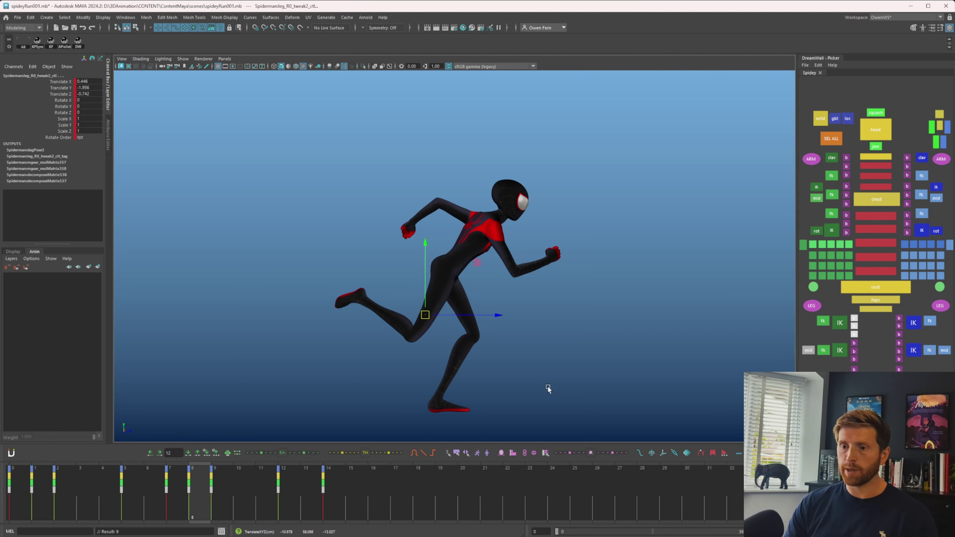
pyautogui.press(',')
pyautogui.press('.')
pyautogui.press('.')
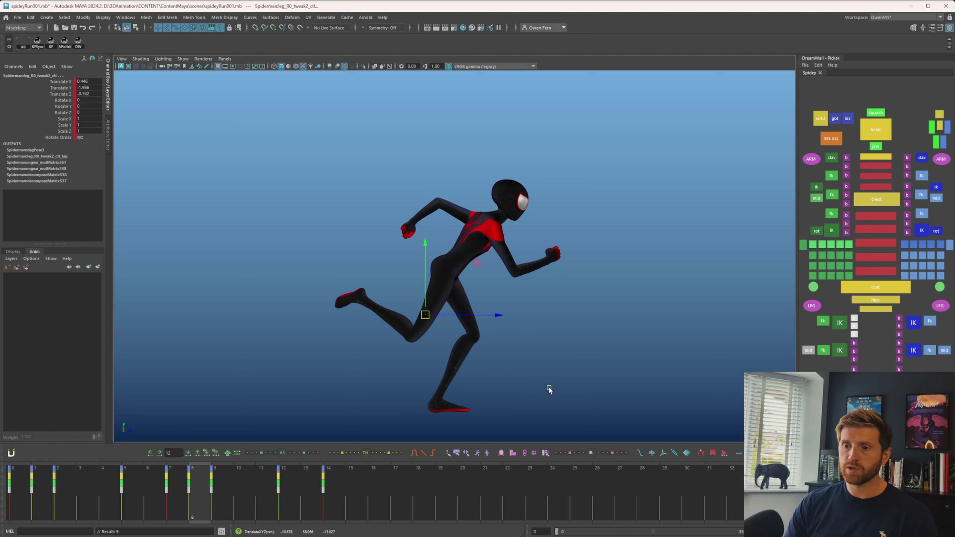
pyautogui.press(',')
pyautogui.press(',')
pyautogui.press(',')
pyautogui.press('.')
pyautogui.press('.')
pyautogui.press('.')
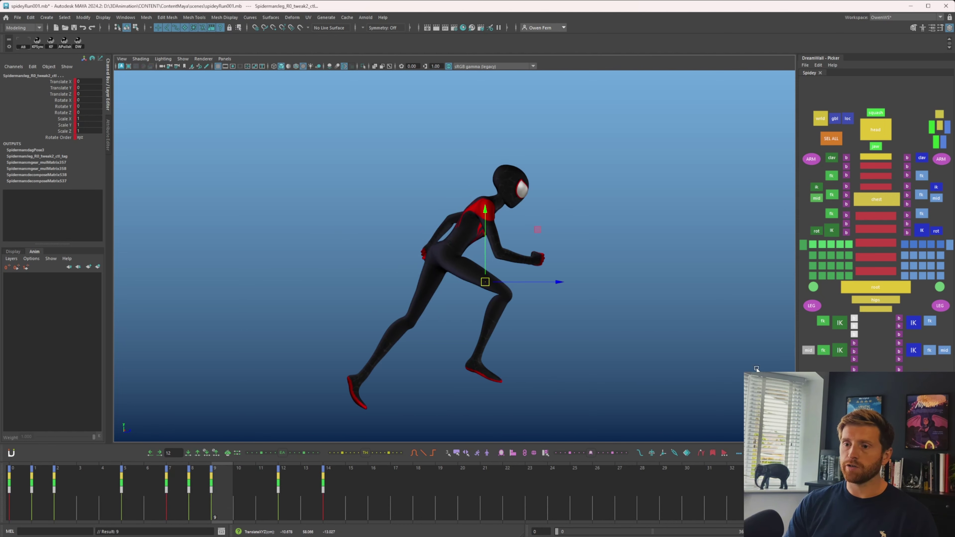
pyautogui.press(',')
pyautogui.press(',')
pyautogui.press('.')
pyautogui.press('.')
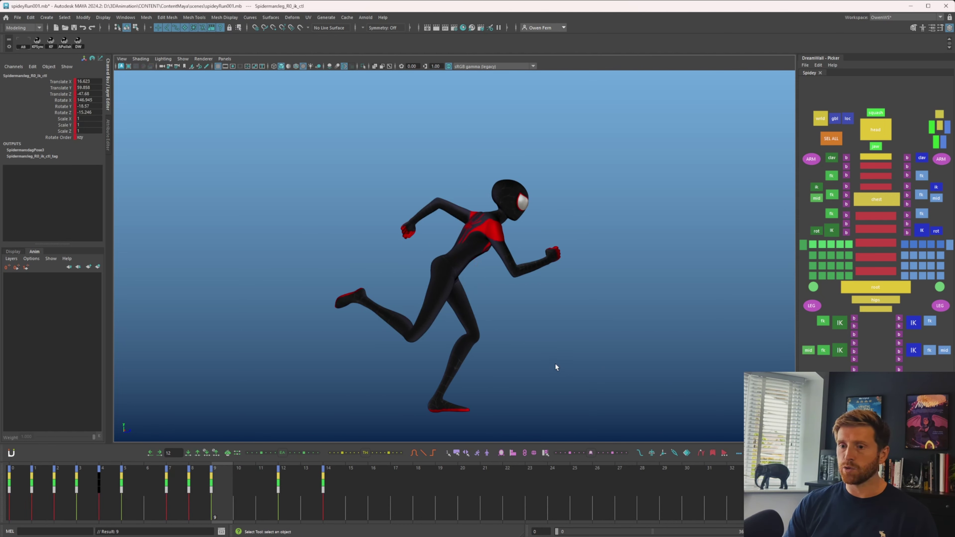
pyautogui.press(',')
pyautogui.press('.')
# - Add a right foot breakdown at frame 10 with the Tweener and push the foot forward between the frame 9 and 12 poses
pyautogui.moveTo(231, 500)
pyautogui.mouseDown()
pyautogui.moveTo(14, 495)
pyautogui.moveTo(133, 482)
pyautogui.moveTo(216, 489)
pyautogui.mouseUp()
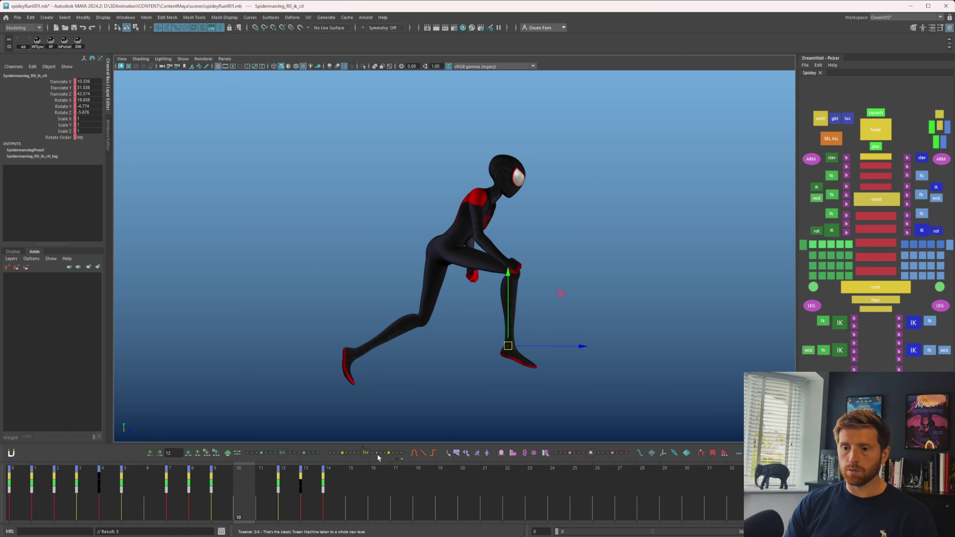
pyautogui.click(372, 453)
pyautogui.press(',')
pyautogui.press('.')
pyautogui.press('.')
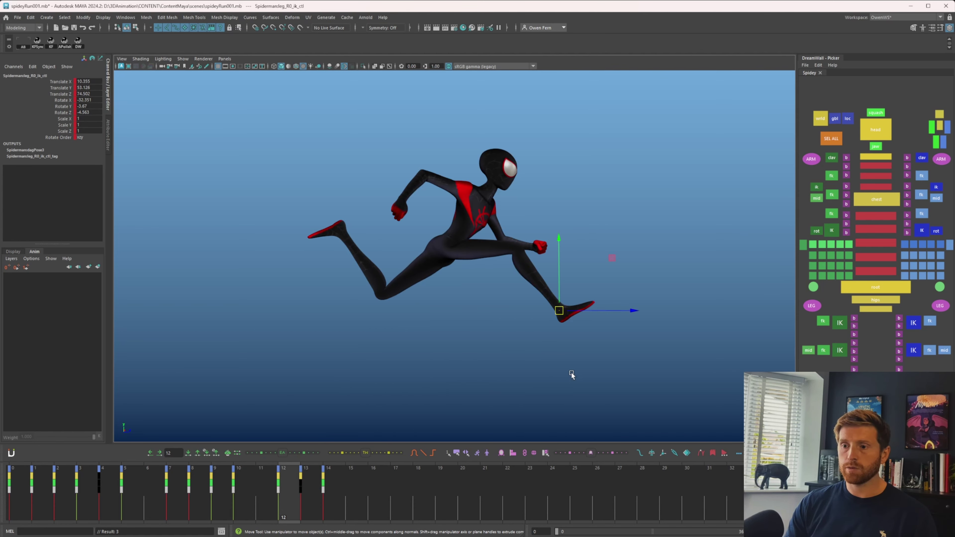
pyautogui.press(',')
pyautogui.press('.')
pyautogui.press(',')
pyautogui.press(',')
pyautogui.press('.')
pyautogui.press('.')
pyautogui.press('.')
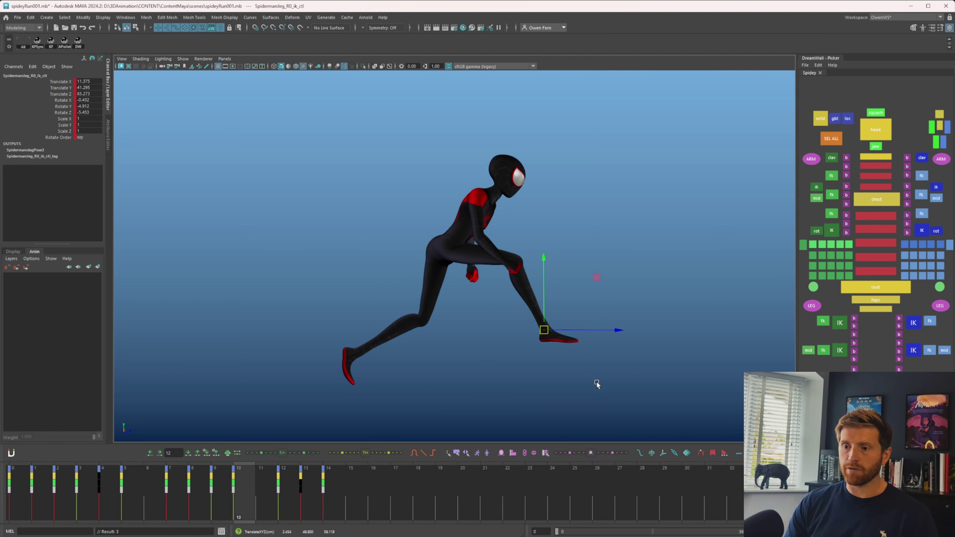
# - Add a right foot in-between key at frame 11 and lower the foot at frame 12 to about Translate Y 49.6
pyautogui.moveTo(293, 487)
pyautogui.mouseDown()
pyautogui.moveTo(305, 489)
pyautogui.moveTo(250, 491)
pyautogui.moveTo(284, 489)
pyautogui.mouseUp()
pyautogui.press('w')
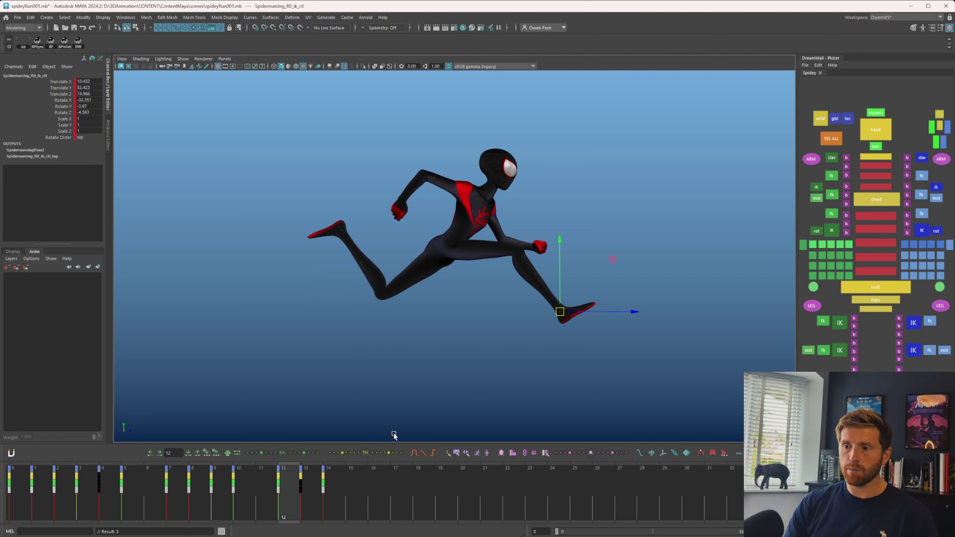
pyautogui.click(261, 496)
pyautogui.moveTo(594, 360); pyautogui.dragTo(594, 357, button='middle')
pyautogui.press(',')
pyautogui.press('.')
pyautogui.press(',')
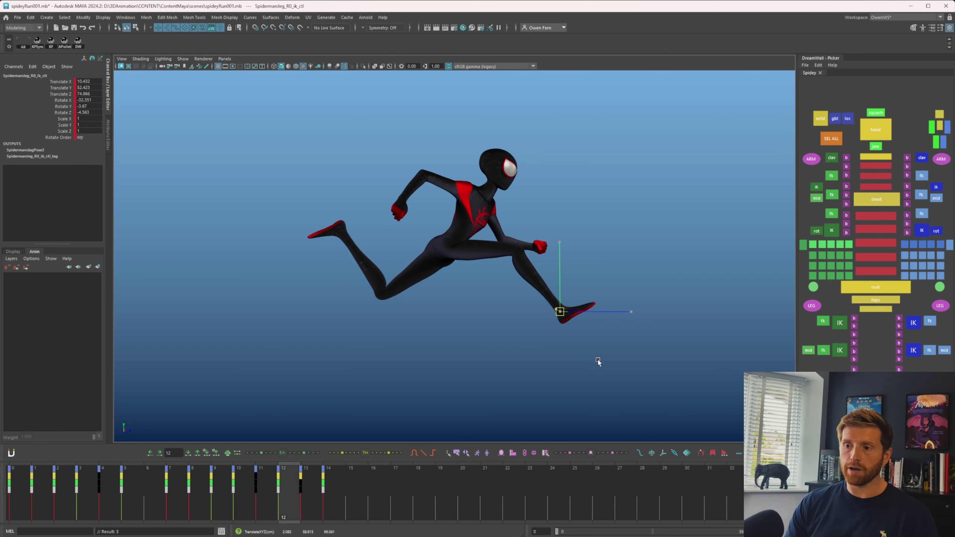
pyautogui.press('.')
pyautogui.press('.')
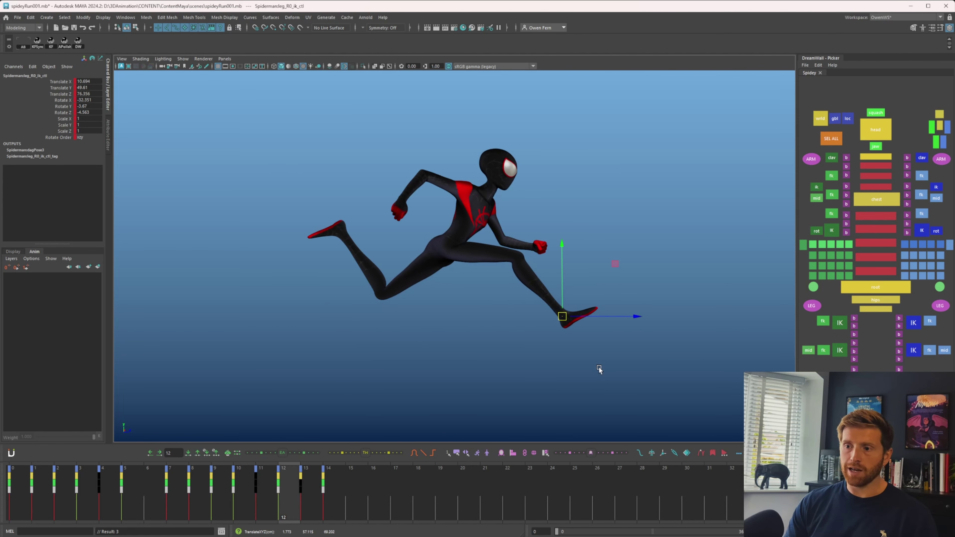
pyautogui.press(',')
# - Lower the right foot at frame 12 to about Translate Y 47.3 and rotate it to about -43.5 in X
pyautogui.moveTo(136, 487); pyautogui.dragTo(270, 481)
pyautogui.press('e')
pyautogui.press('.')
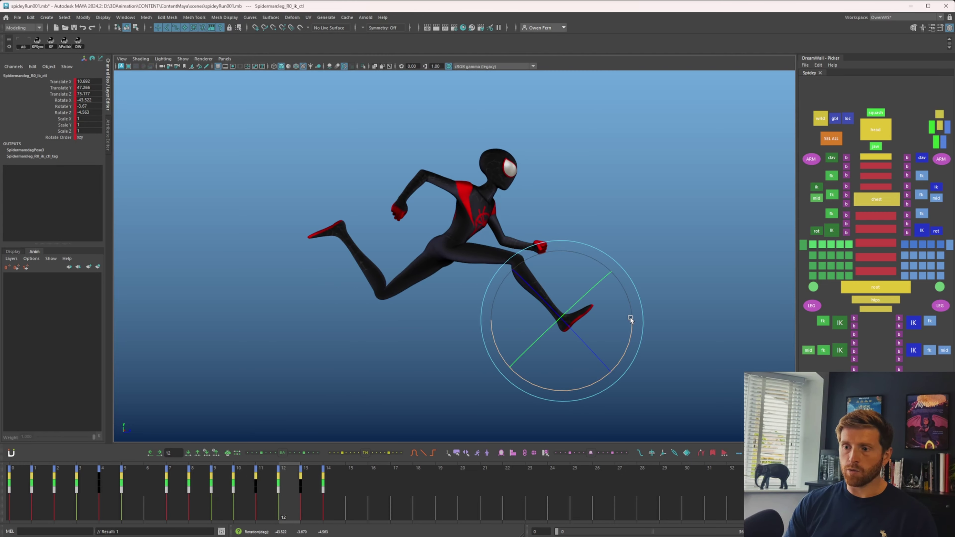
# - Review the right leg's motion by stepping back from the frame 12 pose through the earlier frames and playing the loop
pyautogui.press('.')
pyautogui.press(',')
pyautogui.press(',')
pyautogui.press('.')
pyautogui.press('.')
pyautogui.press(',')
pyautogui.press(',')
pyautogui.press(',')
pyautogui.press(',')
pyautogui.press(',')
pyautogui.press(',')
pyautogui.press(',')
pyautogui.press(',')
pyautogui.press(',')
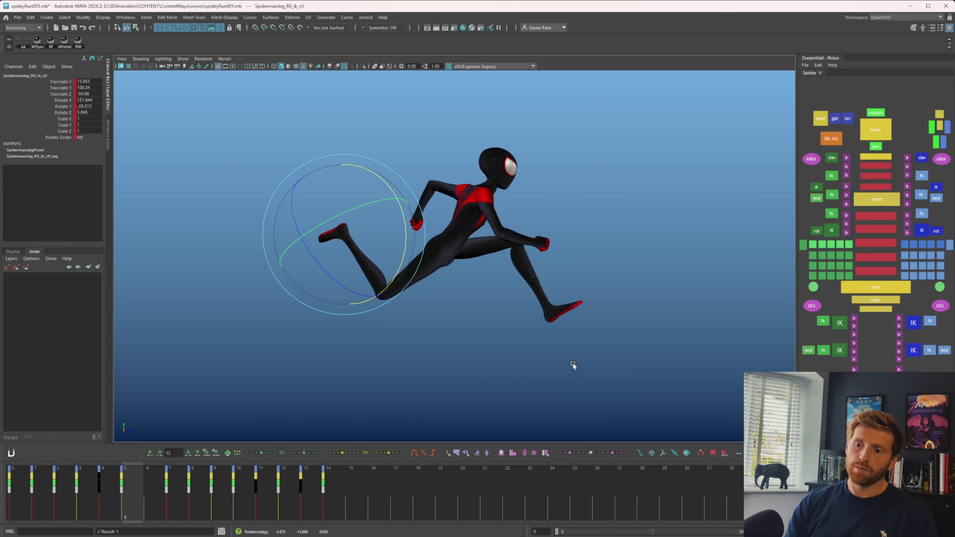
pyautogui.press(',')
pyautogui.press(',')
pyautogui.hotkey('alt', 'v')
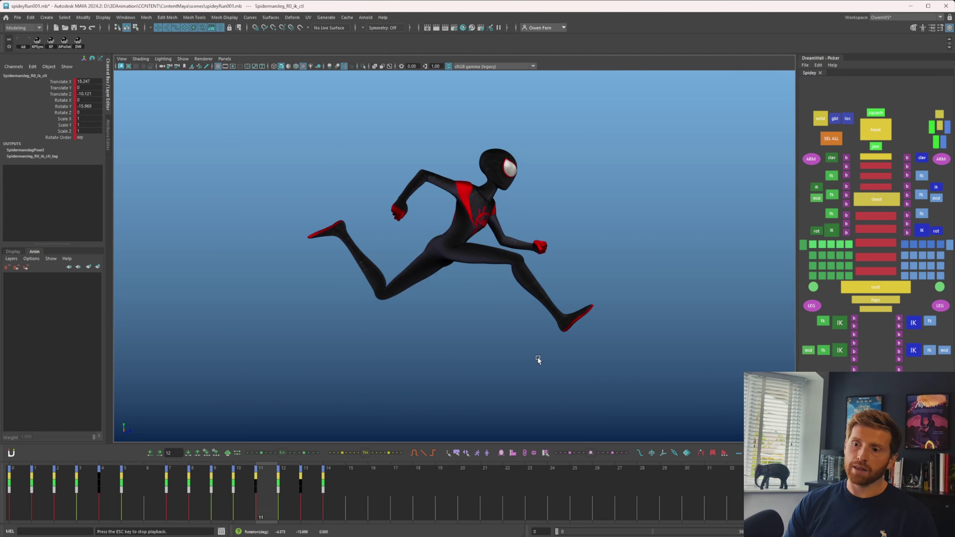
pyautogui.hotkey('alt', 'v')
pyautogui.press('q')
pyautogui.click(716, 312)
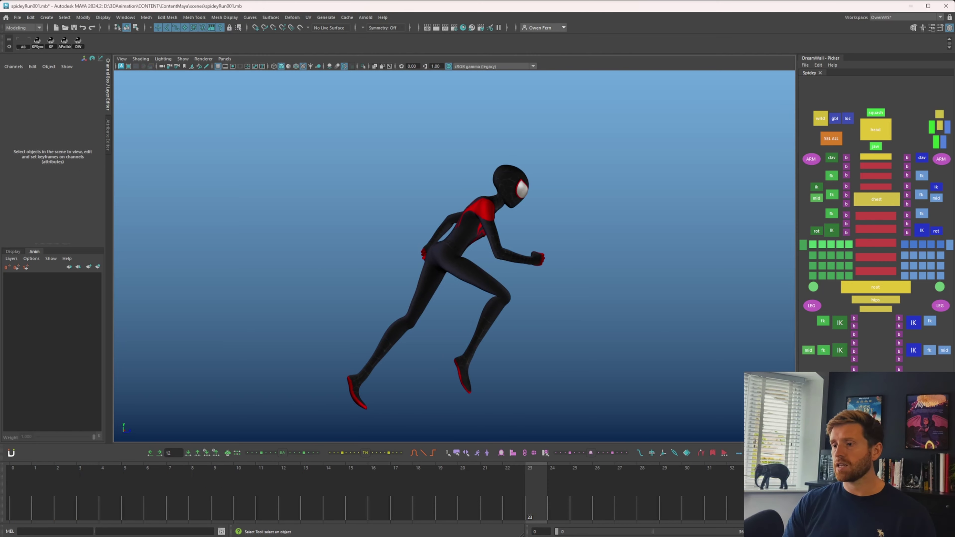
pyautogui.hotkey('ctrl', 'z')
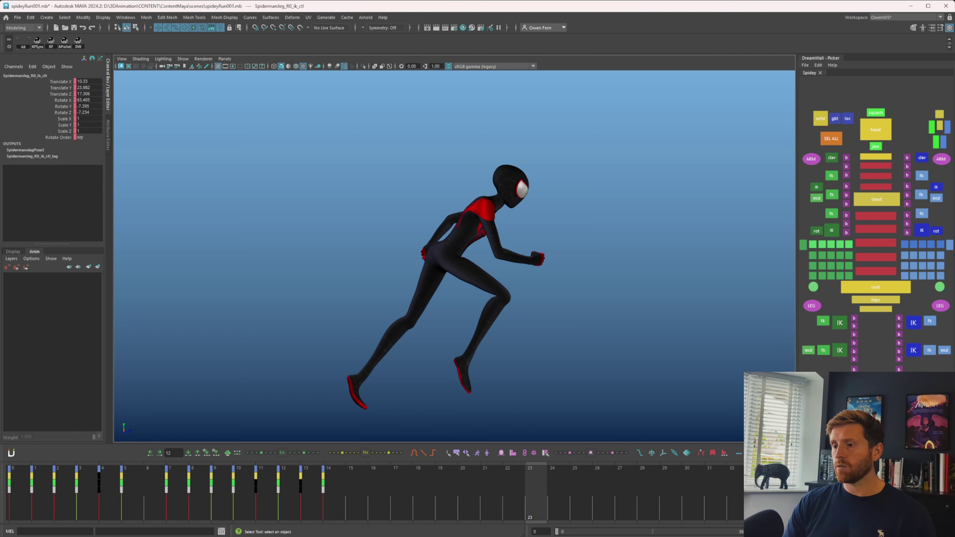
# - Select all left leg controls and delete their existing keys across the run cycle
pyautogui.hotkey('alt', 'shift', 'v')
pyautogui.click(816, 307)
pyautogui.click(344, 496)
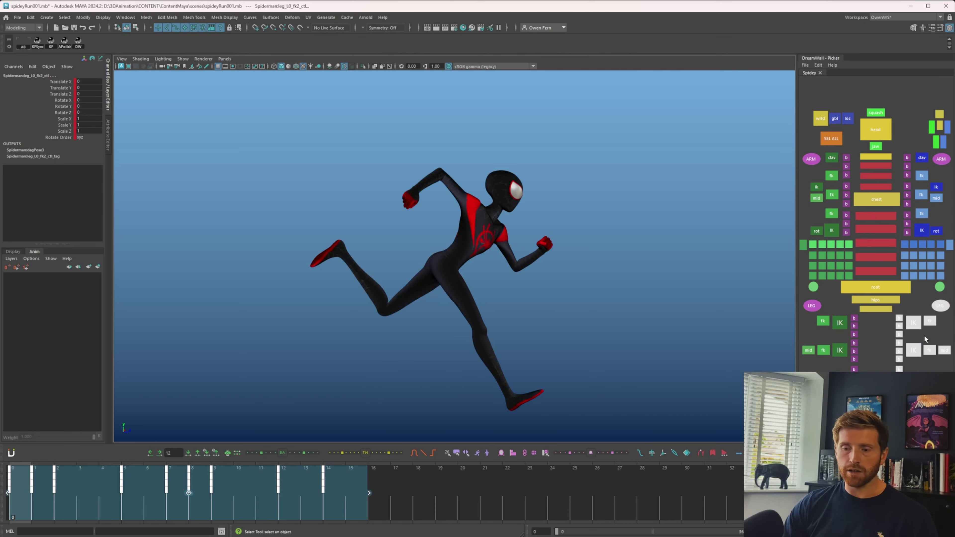
pyautogui.press('Delete')
# - Mirror the right leg's keys from frames 0 to 14 onto the left leg and offset the mirrored keys to start at frame 7
pyautogui.click(811, 306)
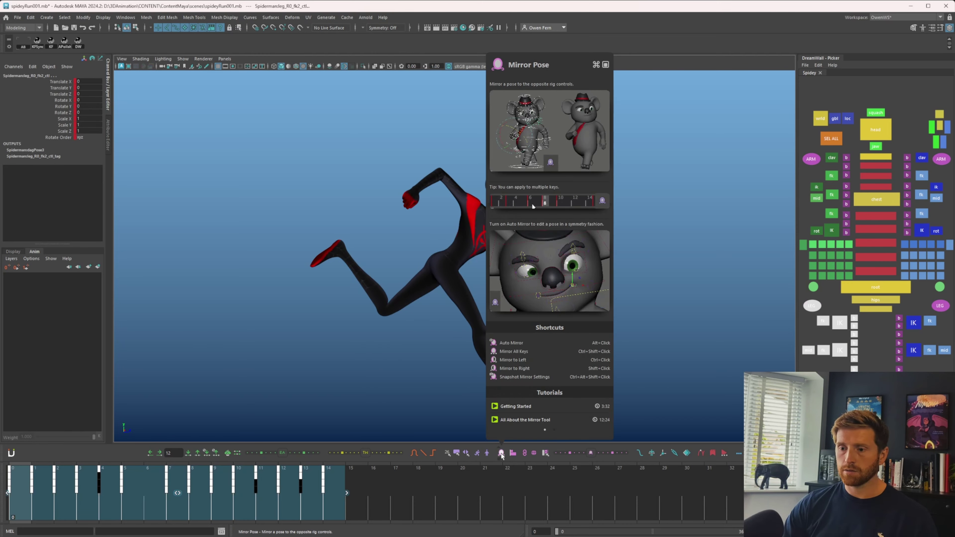
pyautogui.click(501, 453)
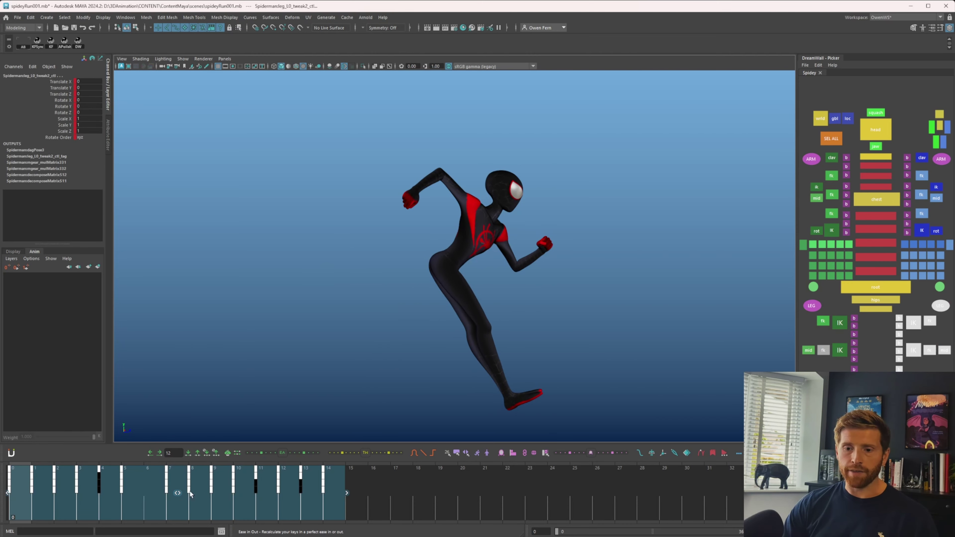
pyautogui.moveTo(182, 491); pyautogui.dragTo(339, 492)
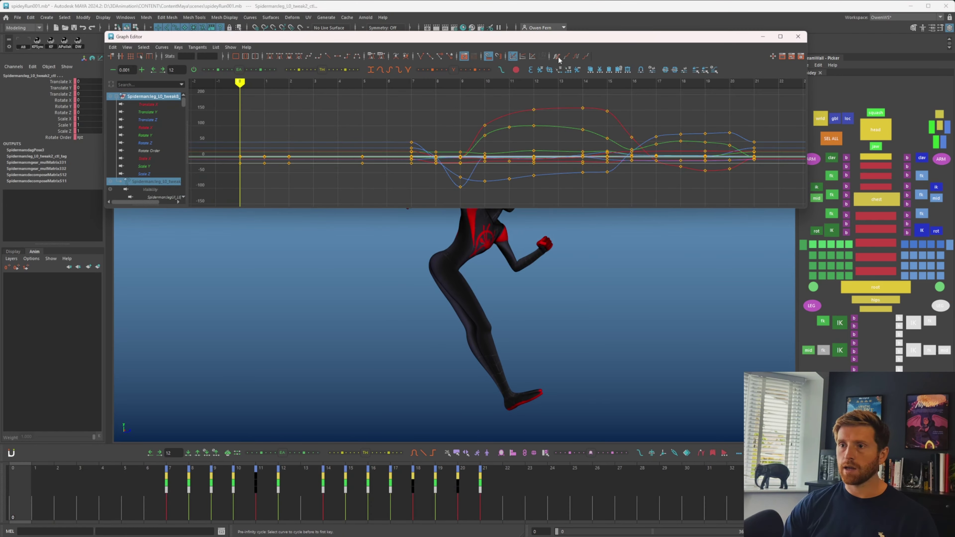
# - Set the left leg's curves to cycle before and after their keys, and check the run by playing and scrubbing it
pyautogui.click(557, 56)
pyautogui.click(576, 56)
pyautogui.click(798, 36)
pyautogui.click(798, 36)
pyautogui.hotkey('alt', 'v')
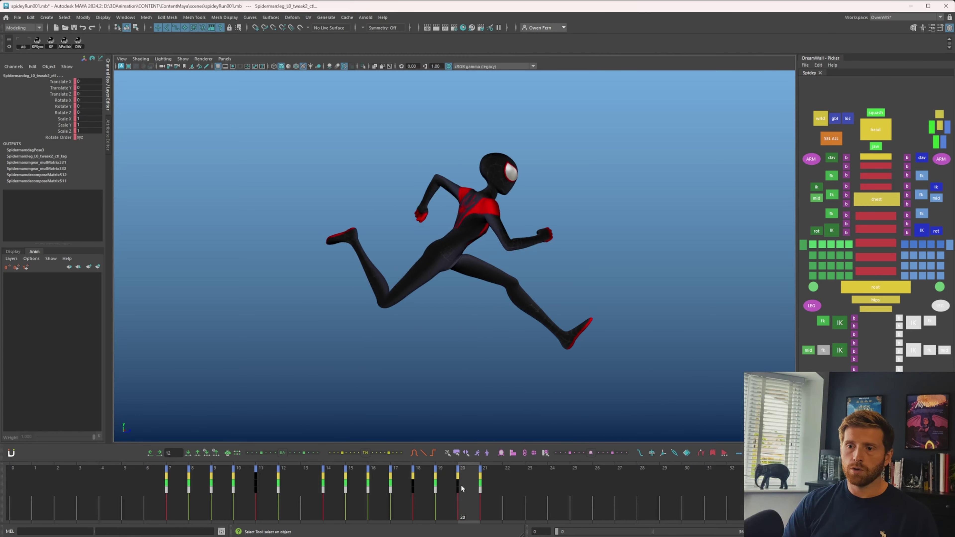
pyautogui.click(520, 482)
pyautogui.moveTo(520, 482); pyautogui.dragTo(186, 497)
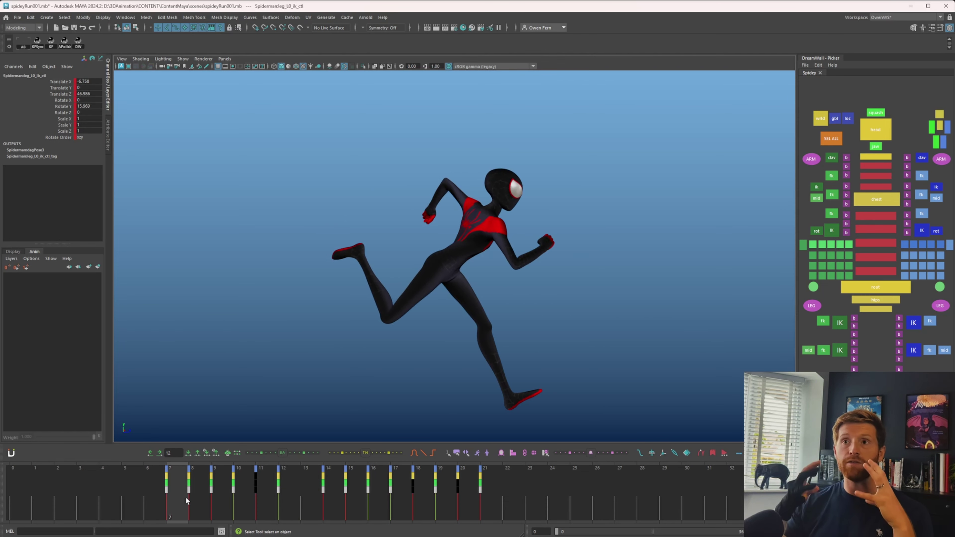
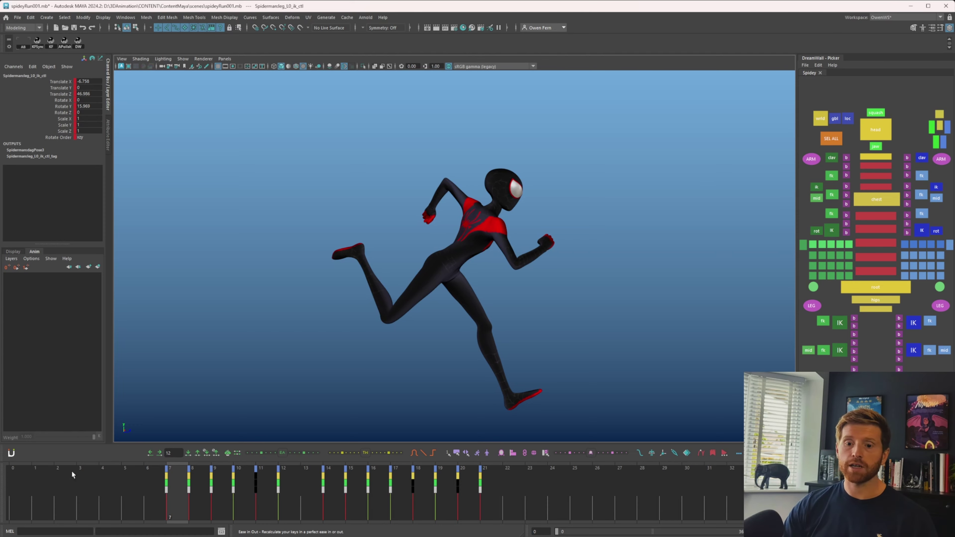
# - Examine the body control's curves and its movement from a front perspective view around the first frames
pyautogui.moveTo(94, 503); pyautogui.dragTo(15, 503)
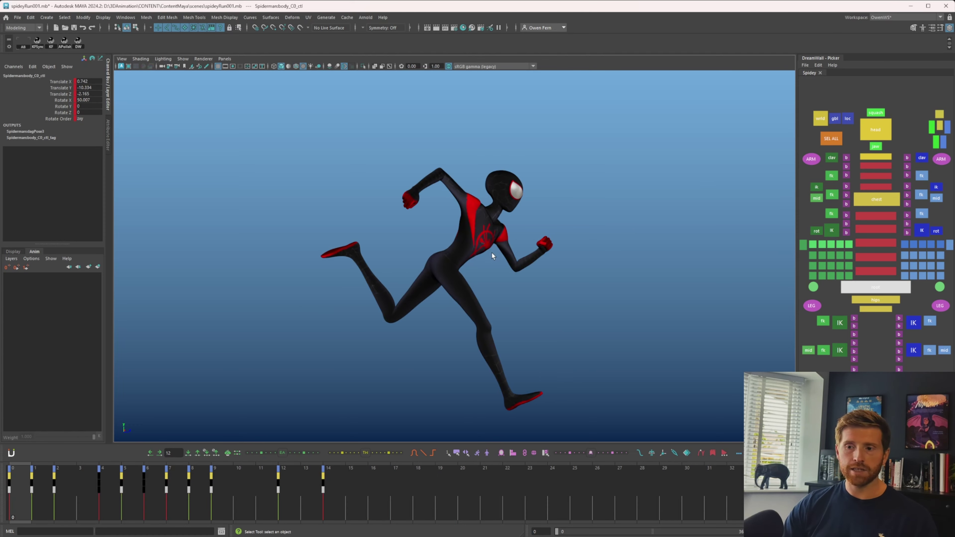
pyautogui.hotkey('ctrl', 'g')
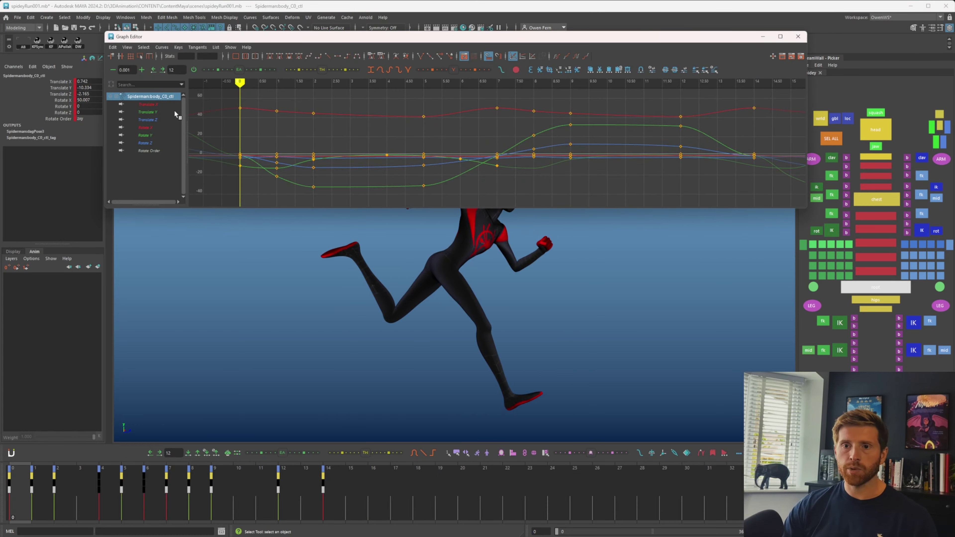
pyautogui.click(148, 120)
pyautogui.click(798, 37)
pyautogui.press('space')
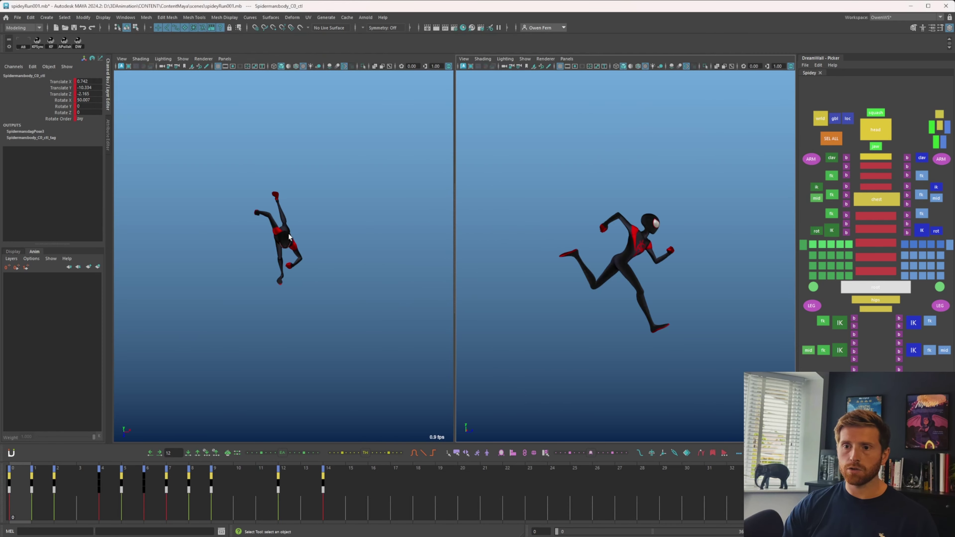
pyautogui.middleClick(299, 246)
pyautogui.press('space')
pyautogui.keyDown('alt'); pyautogui.moveTo(497, 294); pyautogui.dragTo(468, 262); pyautogui.keyUp('alt')
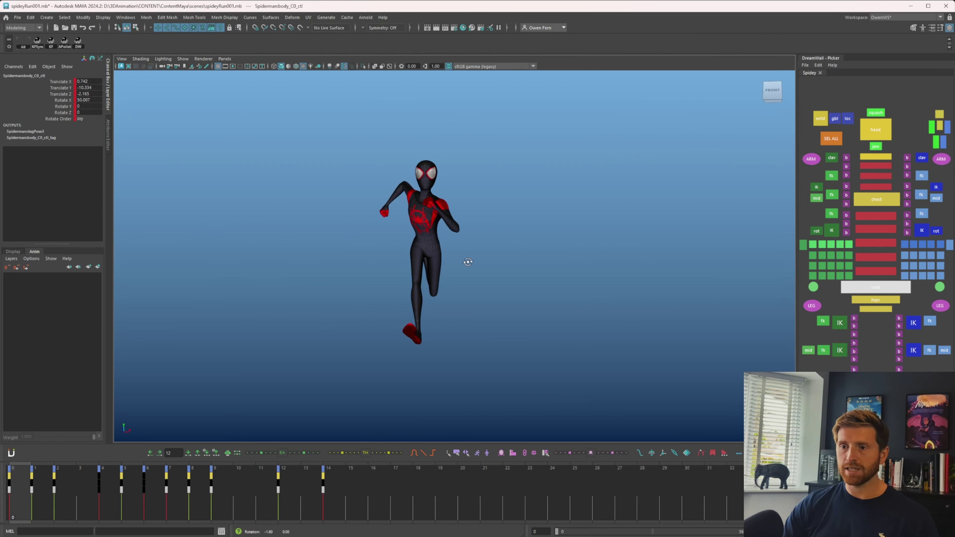
pyautogui.moveTo(71, 485); pyautogui.dragTo(10, 489)
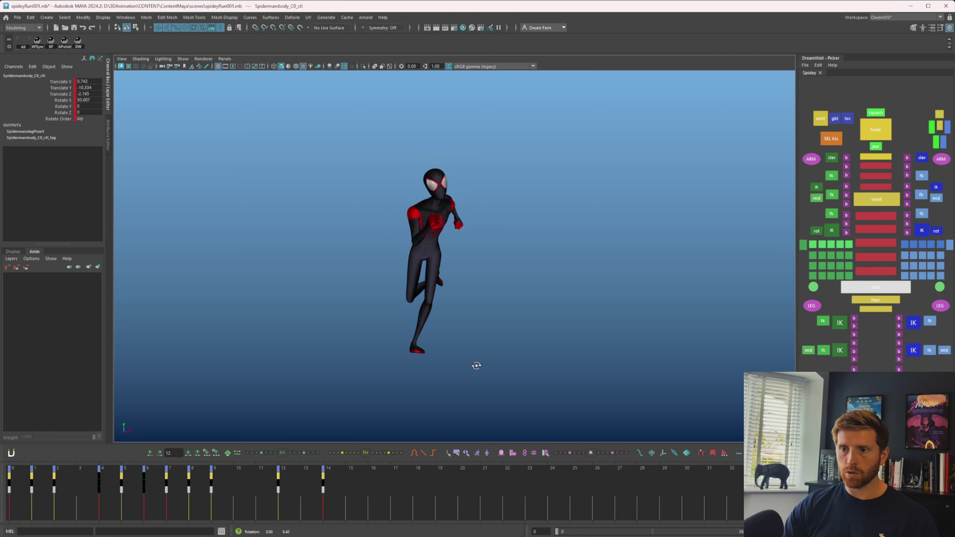
pyautogui.moveTo(475, 364); pyautogui.dragTo(468, 280)
# - Inspect the body control's Translate X and Translate Z curves against the poses at frames 0 and 1
pyautogui.hotkey('ctrl', 'g')
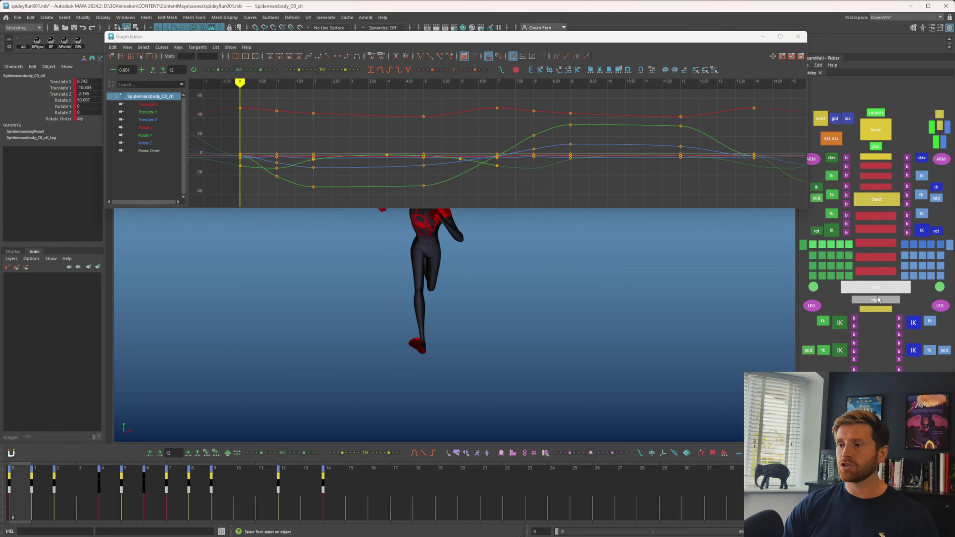
pyautogui.click(878, 299)
pyautogui.click(149, 104)
pyautogui.click(875, 287)
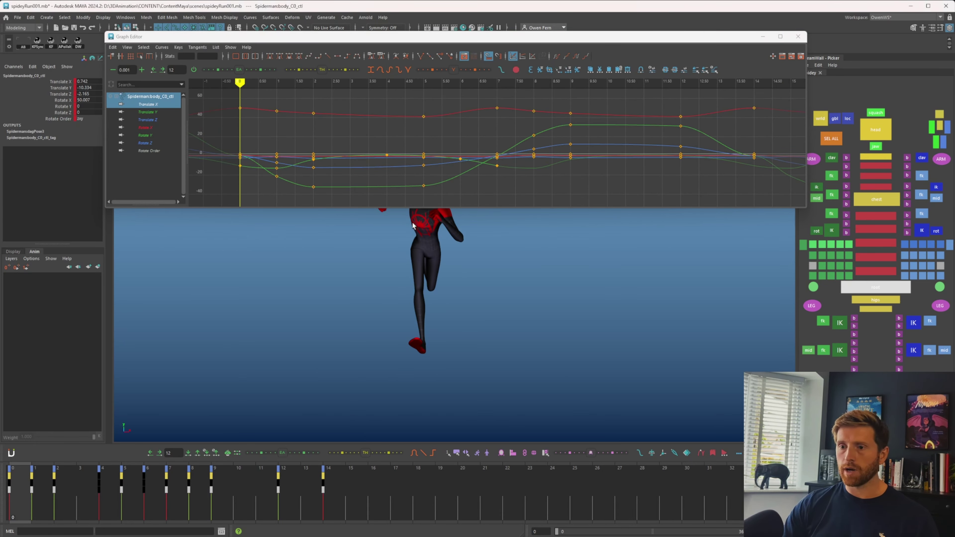
pyautogui.click(154, 119)
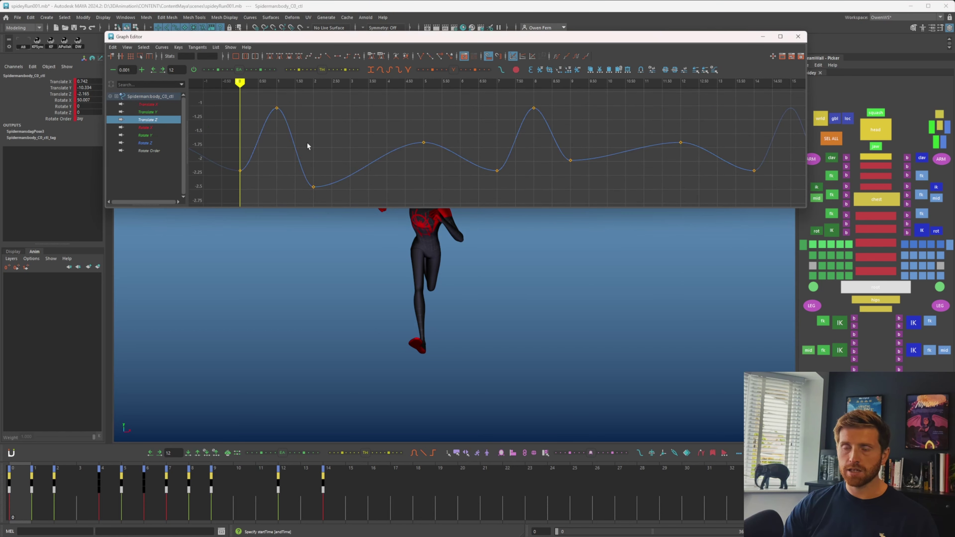
pyautogui.press('.')
pyautogui.press(',')
pyautogui.press('.')
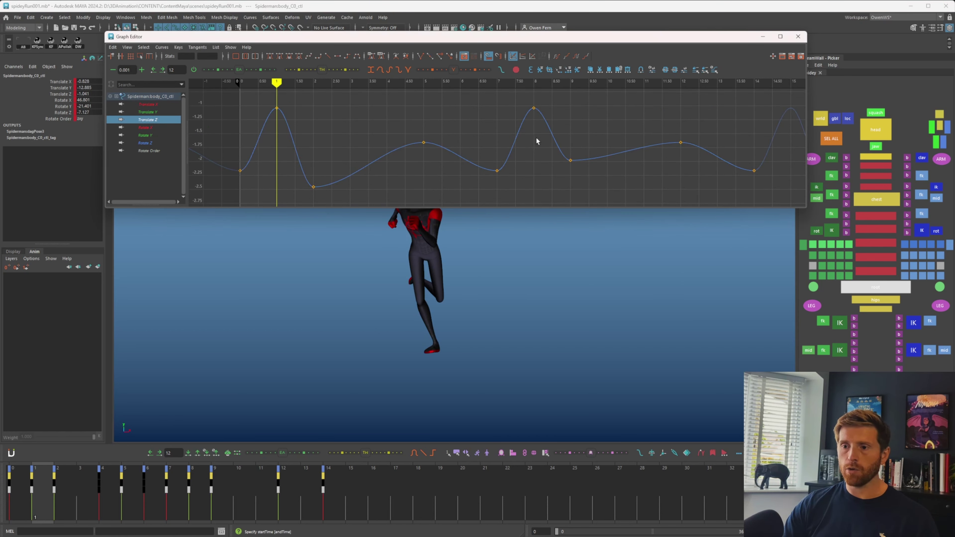
pyautogui.click(798, 36)
pyautogui.press(',')
pyautogui.moveTo(15, 495); pyautogui.dragTo(49, 502)
pyautogui.moveTo(461, 369)
pyautogui.keyDown('alt'); pyautogui.mouseDown()
pyautogui.moveTo(570, 377)
pyautogui.moveTo(469, 356)
pyautogui.mouseUp(); pyautogui.keyUp('alt')
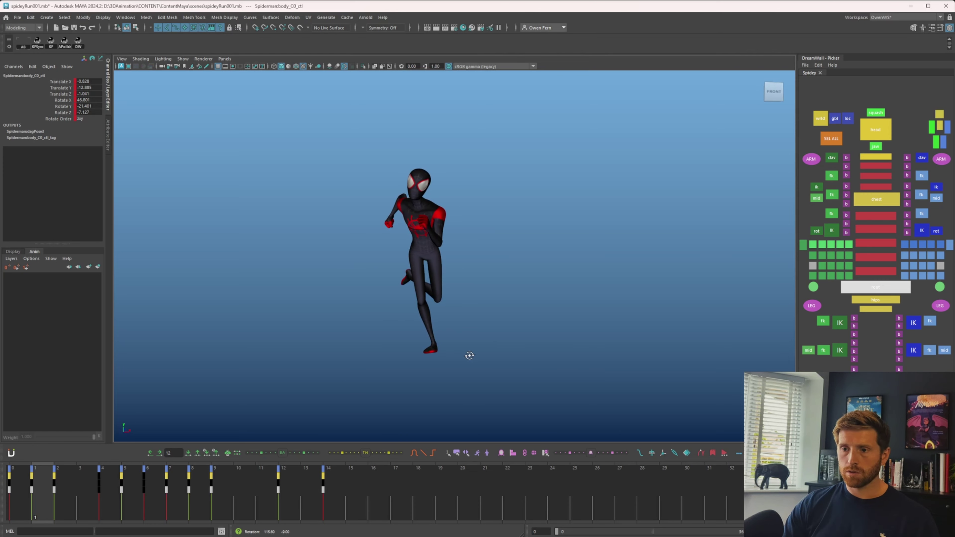
# - Lower the body's Translate Z key at frame 1 to about -1.15
pyautogui.hotkey('ctrl', 'g')
pyautogui.moveTo(263, 97); pyautogui.dragTo(292, 138)
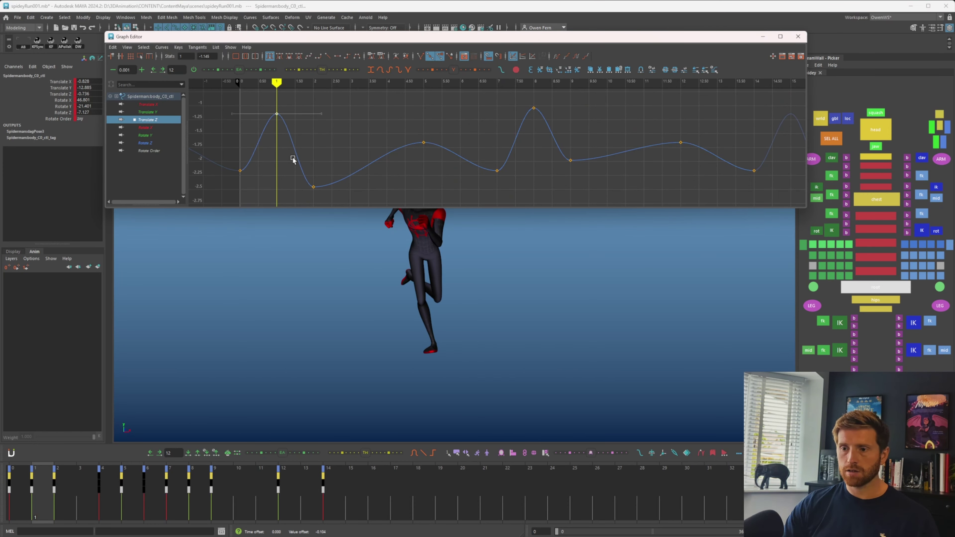
pyautogui.scroll(-4, 461, 273)
pyautogui.keyDown('shift'); pyautogui.moveTo(301, 195); pyautogui.dragTo(297, 123, button='middle'); pyautogui.keyUp('shift')
pyautogui.hotkey('ctrl', 'z')
# - Lower the body's Translate X key at frame 1 and bring the frame 2 key down to about -0.64
pyautogui.click(156, 107)
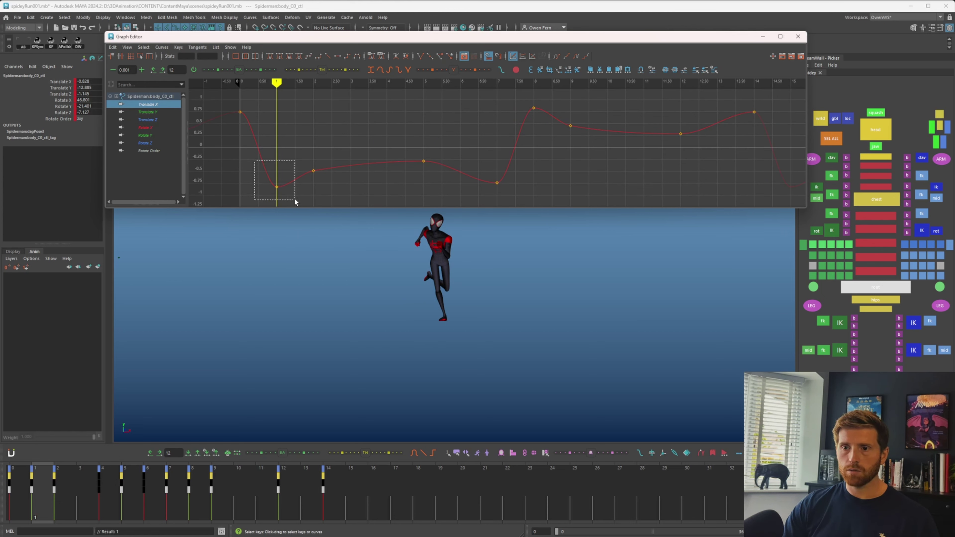
pyautogui.moveTo(295, 203); pyautogui.dragTo(296, 202)
pyautogui.moveTo(300, 186)
pyautogui.mouseDown(button='middle')
pyautogui.moveTo(300, 92)
pyautogui.moveTo(301, 196)
pyautogui.mouseUp(button='middle')
pyautogui.keyDown('alt'); pyautogui.moveTo(328, 158); pyautogui.dragTo(306, 122, button='middle'); pyautogui.keyUp('alt')
pyautogui.press('.')
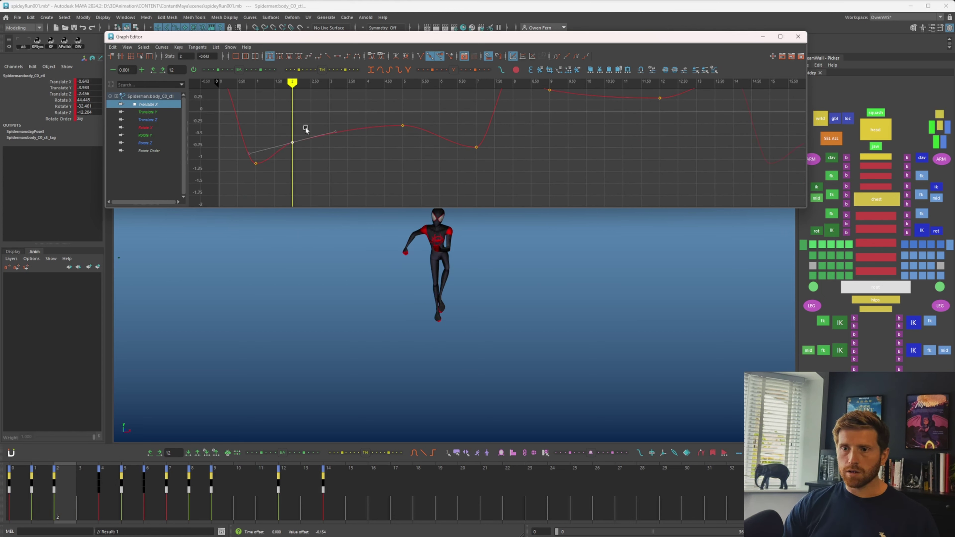
# - Raise the body's Translate X key at frame 7 to about 0.06 and lower the keys at frames 0 and 14 to about 0
pyautogui.keyDown('alt'); pyautogui.moveTo(369, 133); pyautogui.dragTo(310, 191, button='middle'); pyautogui.keyUp('alt')
pyautogui.moveTo(76, 497); pyautogui.dragTo(169, 496)
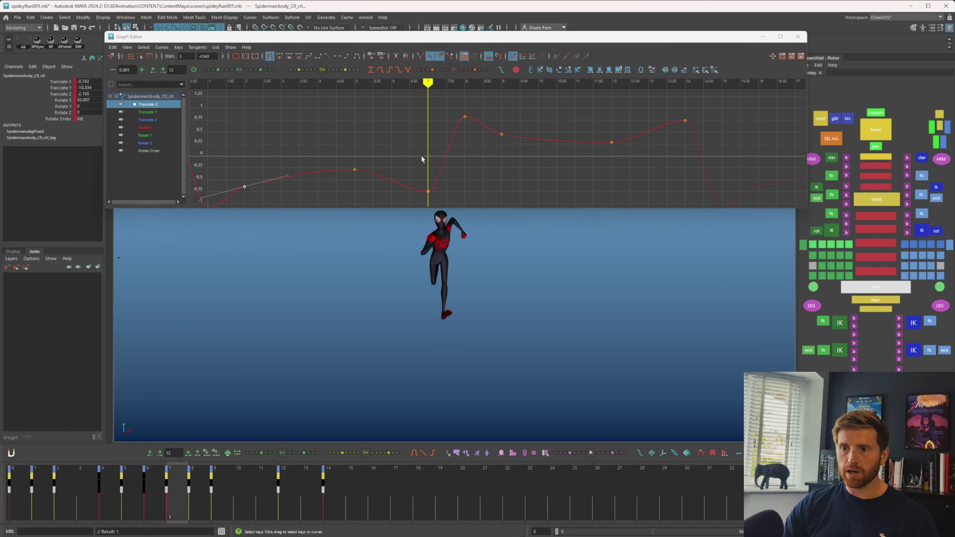
pyautogui.moveTo(407, 177); pyautogui.dragTo(458, 206)
pyautogui.keyDown('shift'); pyautogui.moveTo(462, 193); pyautogui.dragTo(464, 155, button='middle'); pyautogui.keyUp('shift')
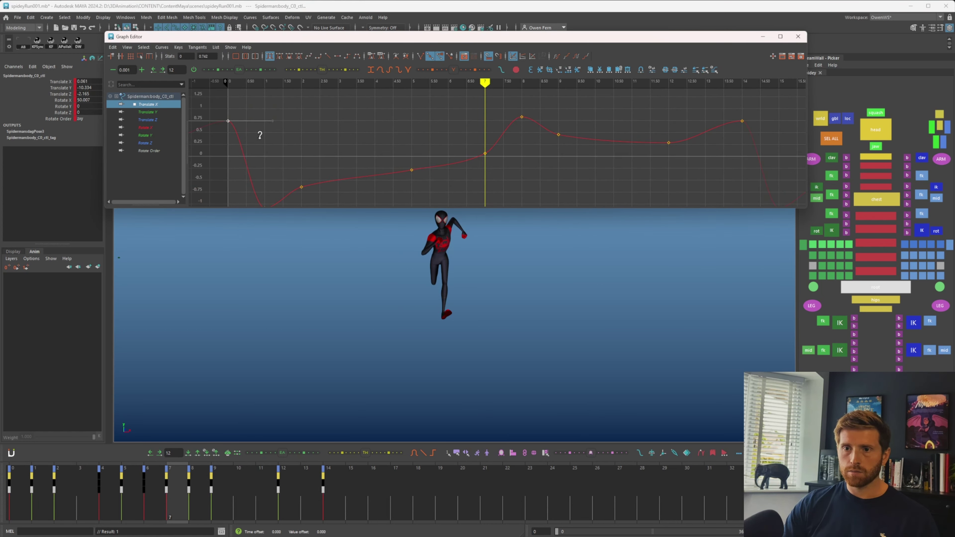
pyautogui.keyDown('shift'); pyautogui.moveTo(741, 150); pyautogui.dragTo(738, 187, button='middle'); pyautogui.keyUp('shift')
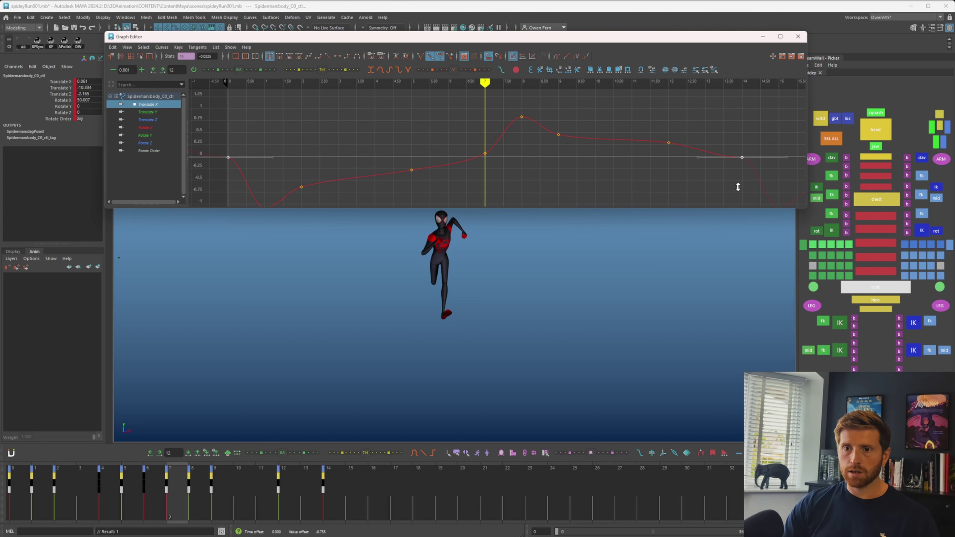
# - Raise the body control's Translate X key at frame 7 to about 0.25 and lower the frame 0 and 14 keys to about -0.16
pyautogui.moveTo(492, 124); pyautogui.dragTo(515, 125)
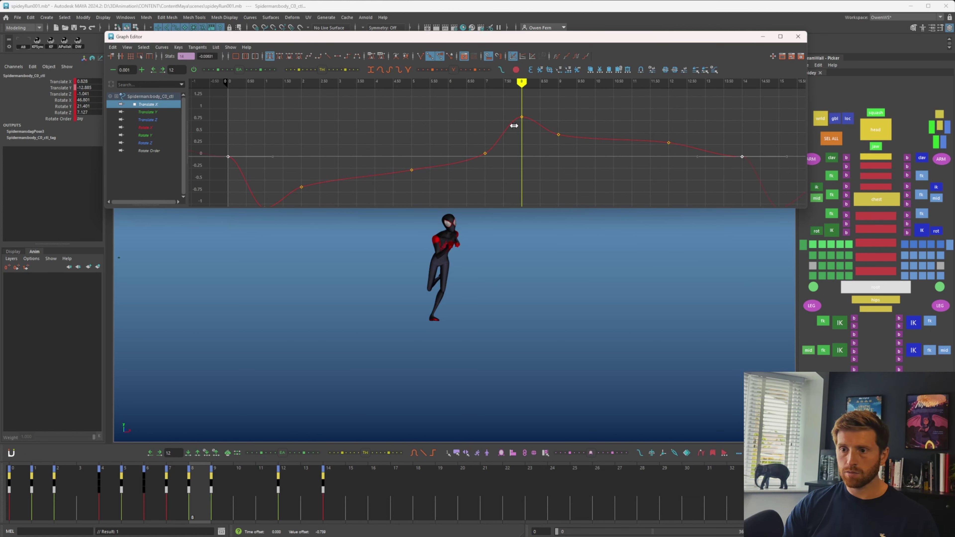
pyautogui.keyDown('alt'); pyautogui.moveTo(536, 149); pyautogui.dragTo(526, 140, button='middle'); pyautogui.keyUp('alt')
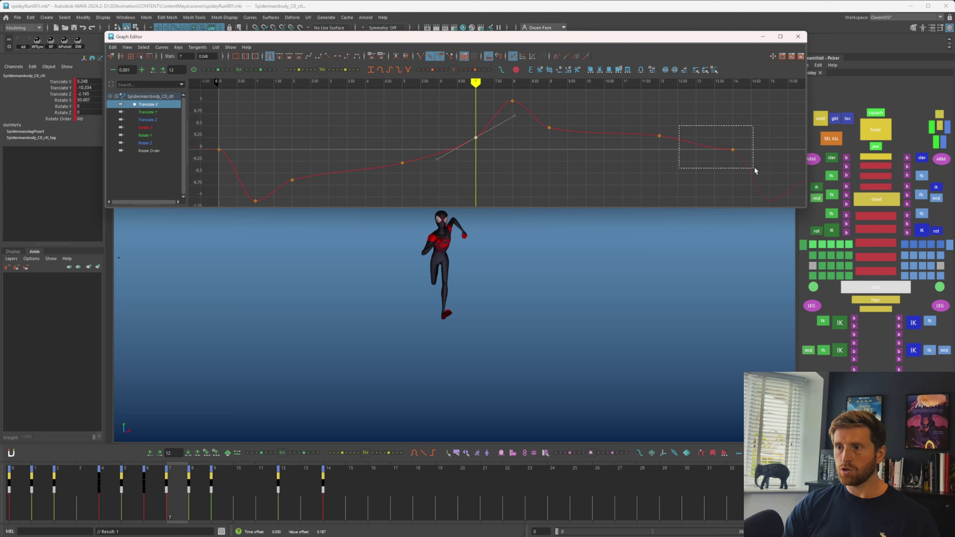
pyautogui.moveTo(755, 171); pyautogui.dragTo(755, 170)
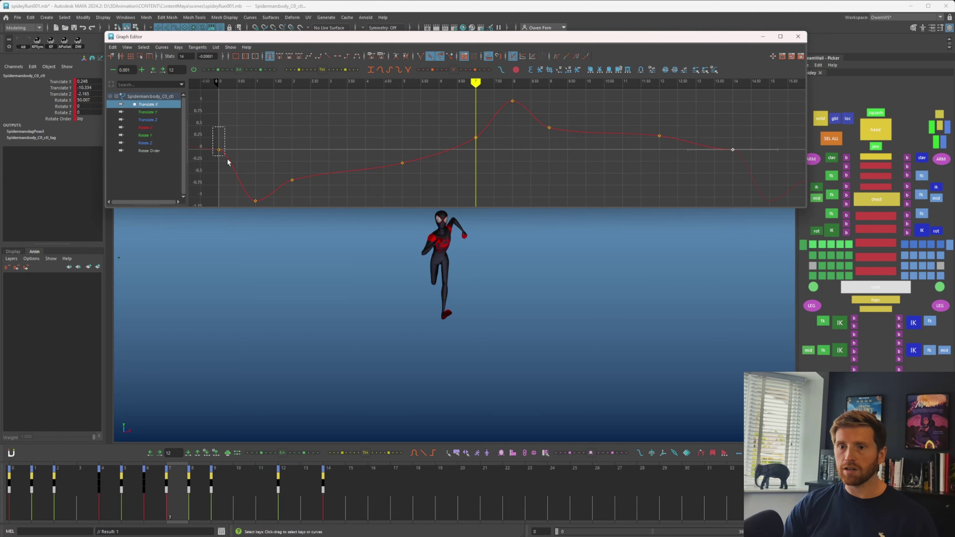
pyautogui.keyDown('shift'); pyautogui.moveTo(242, 173); pyautogui.dragTo(242, 177, button='middle'); pyautogui.keyUp('shift')
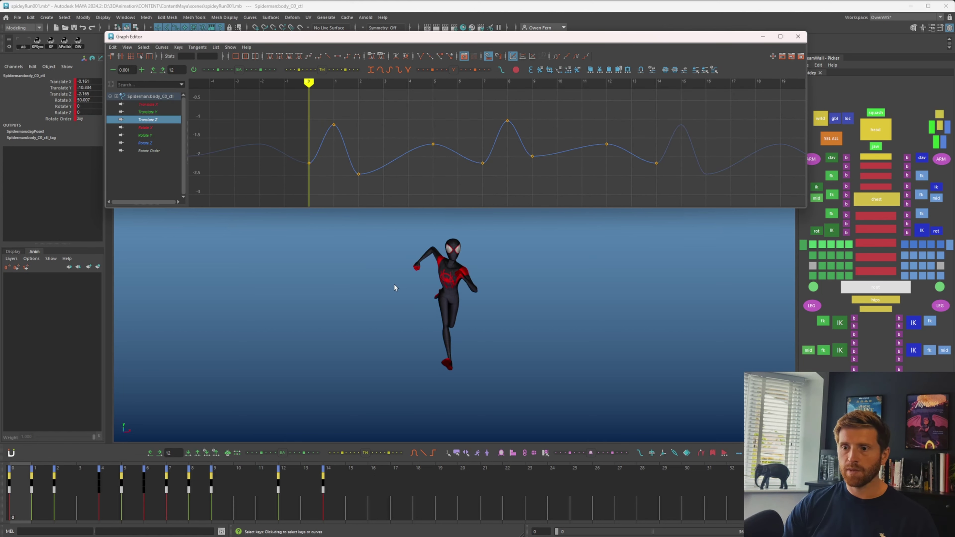
# - On the body control's Translate Z curve, raise the frame 2 key to about -1.4 and lower the frame 1 key to about -1.9
pyautogui.keyDown('alt'); pyautogui.moveTo(394, 284); pyautogui.dragTo(464, 296); pyautogui.keyUp('alt')
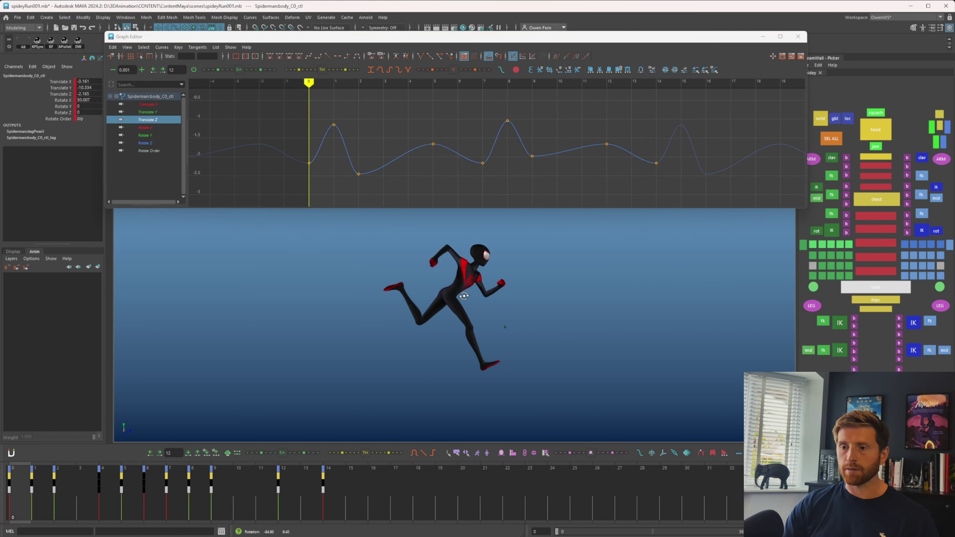
pyautogui.press('.')
pyautogui.press('.')
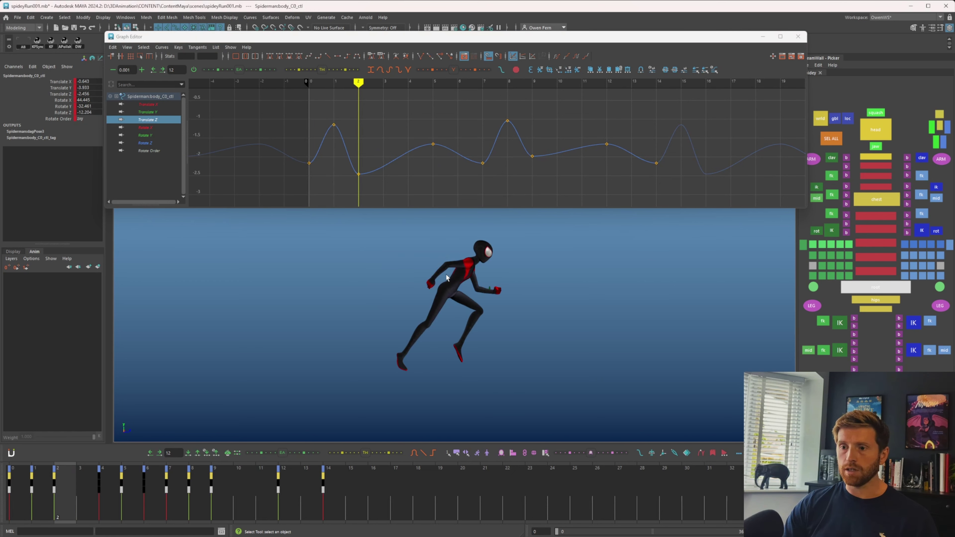
pyautogui.moveTo(347, 160); pyautogui.dragTo(382, 190)
pyautogui.keyDown('shift'); pyautogui.moveTo(381, 190); pyautogui.dragTo(379, 147, button='middle'); pyautogui.keyUp('shift')
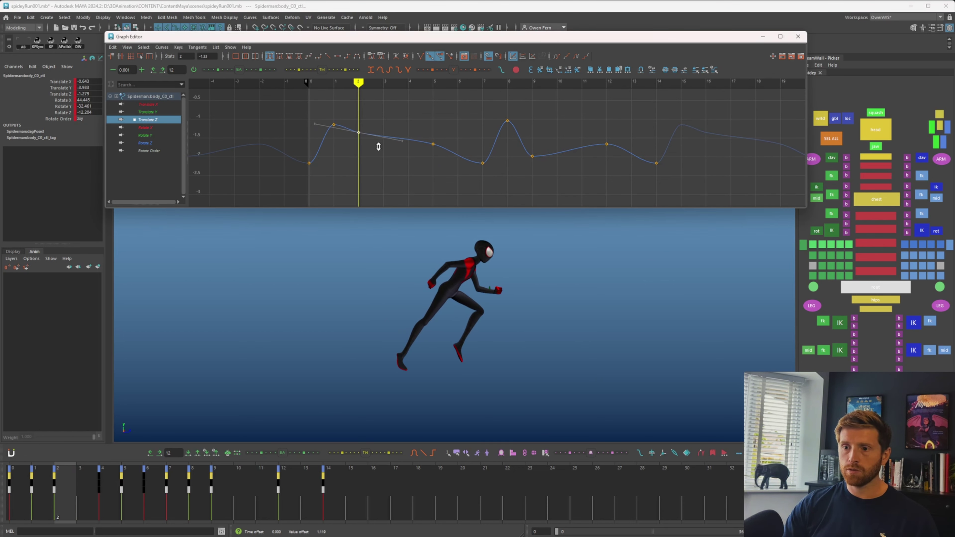
pyautogui.press(',')
pyautogui.moveTo(324, 114); pyautogui.dragTo(347, 143)
pyautogui.keyDown('shift'); pyautogui.moveTo(347, 143); pyautogui.dragTo(348, 173, button='middle'); pyautogui.keyUp('shift')
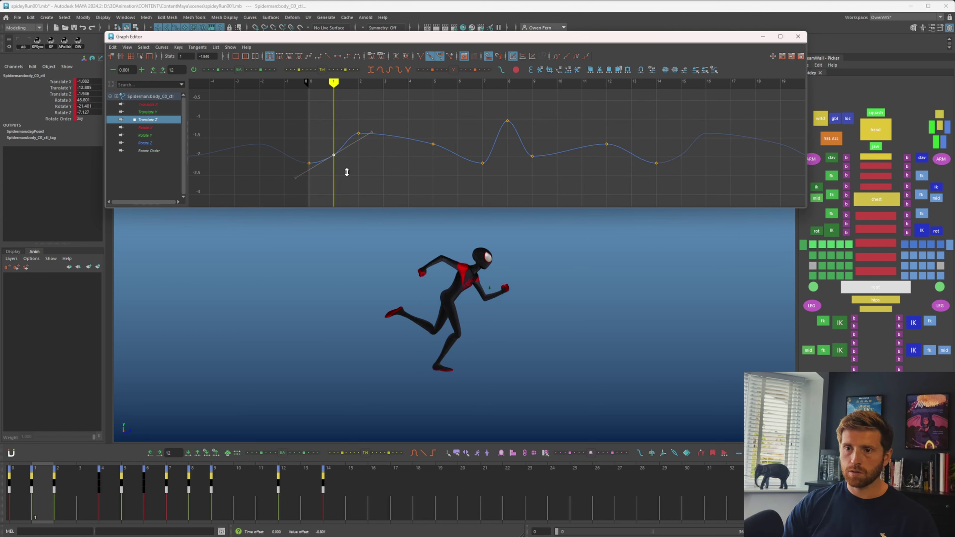
# - Set the Translate Z keys to about -1.4 at frame 9, -1.9 at frame 8 and -2 at frames 5 and 12
pyautogui.hotkey('alt', '.')
pyautogui.hotkey('alt', '.')
pyautogui.hotkey('alt', '.')
pyautogui.hotkey('alt', '.')
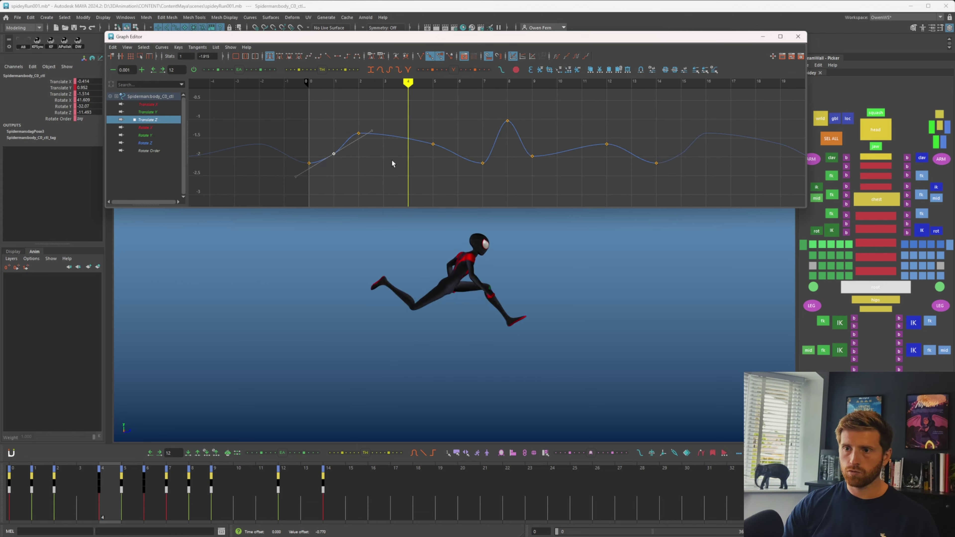
pyautogui.hotkey('alt', '.')
pyautogui.hotkey('alt', '.')
pyautogui.hotkey('alt', '.')
pyautogui.hotkey('alt', '.')
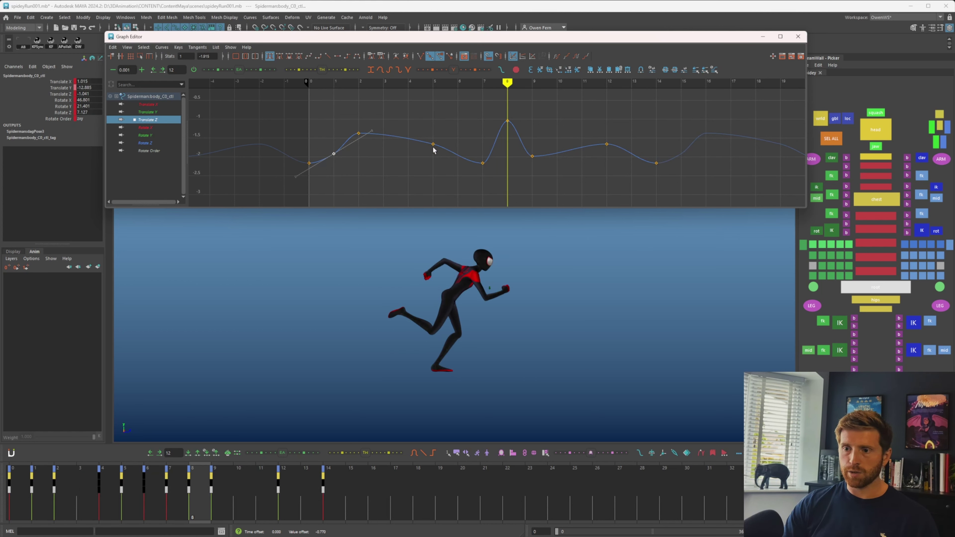
pyautogui.hotkey('alt', ',')
pyautogui.hotkey('alt', '.')
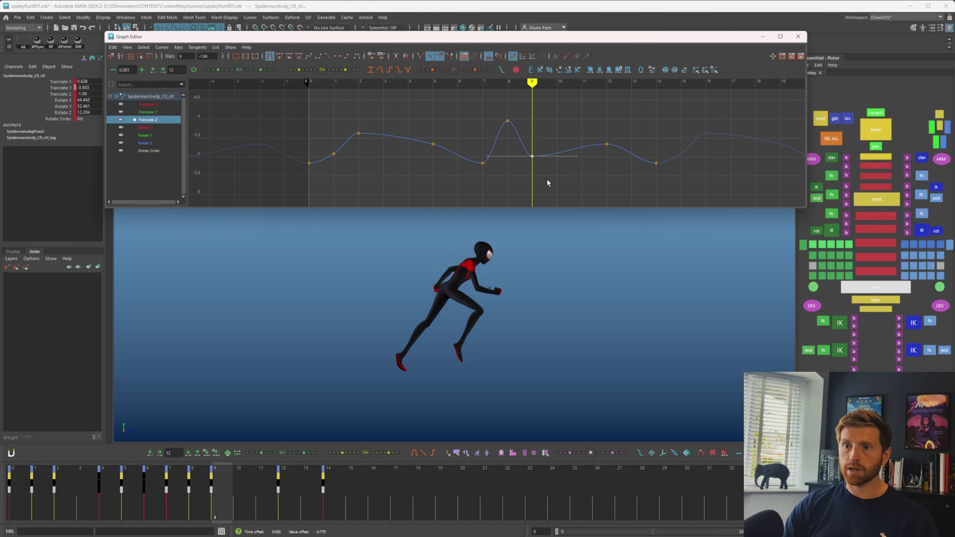
pyautogui.keyDown('shift'); pyautogui.moveTo(547, 183); pyautogui.dragTo(547, 158, button='middle'); pyautogui.keyUp('shift')
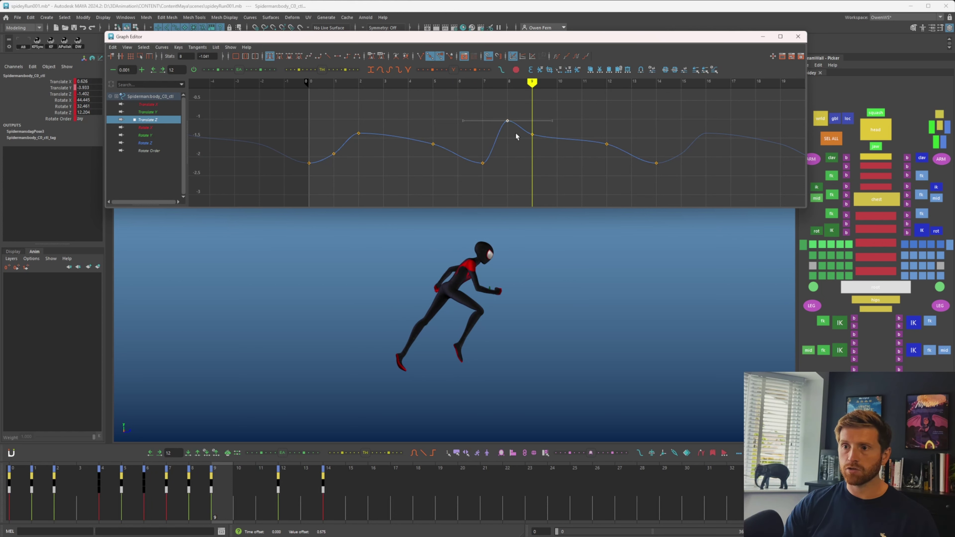
pyautogui.press('e')
pyautogui.moveTo(468, 308); pyautogui.dragTo(498, 305)
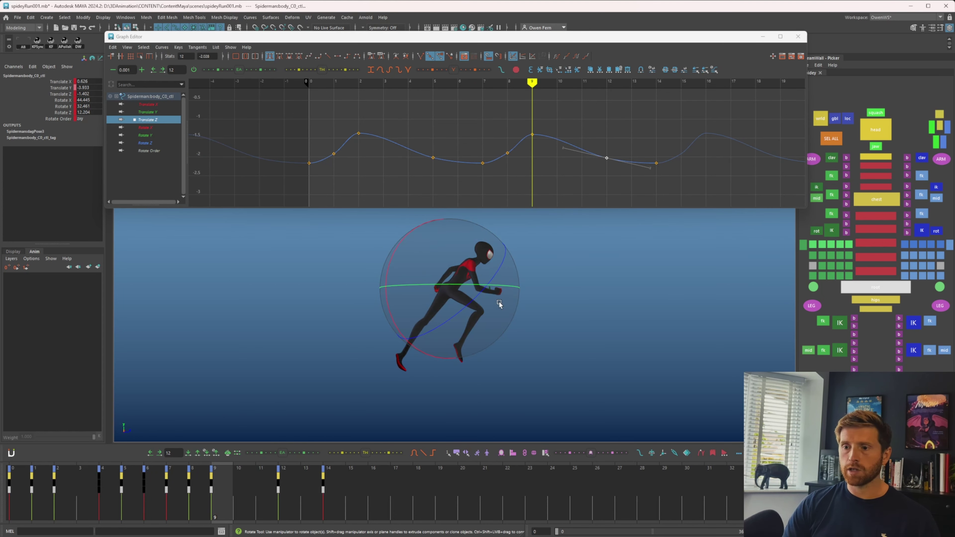
# - On the body control's Rotate Y curve, lower the frame 5 key to about -36 and the frame 7 key to about -12
pyautogui.click(150, 136)
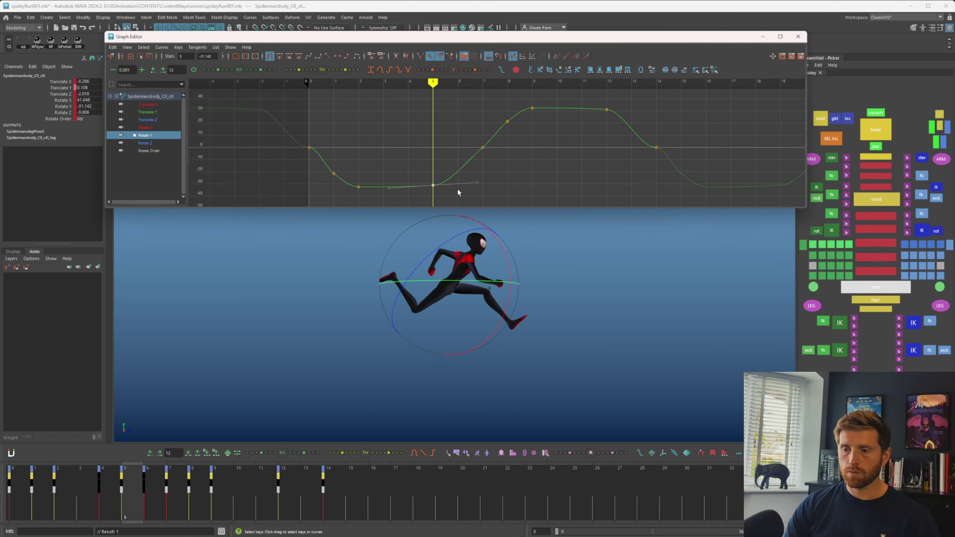
pyautogui.keyDown('shift'); pyautogui.moveTo(456, 190); pyautogui.dragTo(457, 199, button='middle'); pyautogui.keyUp('shift')
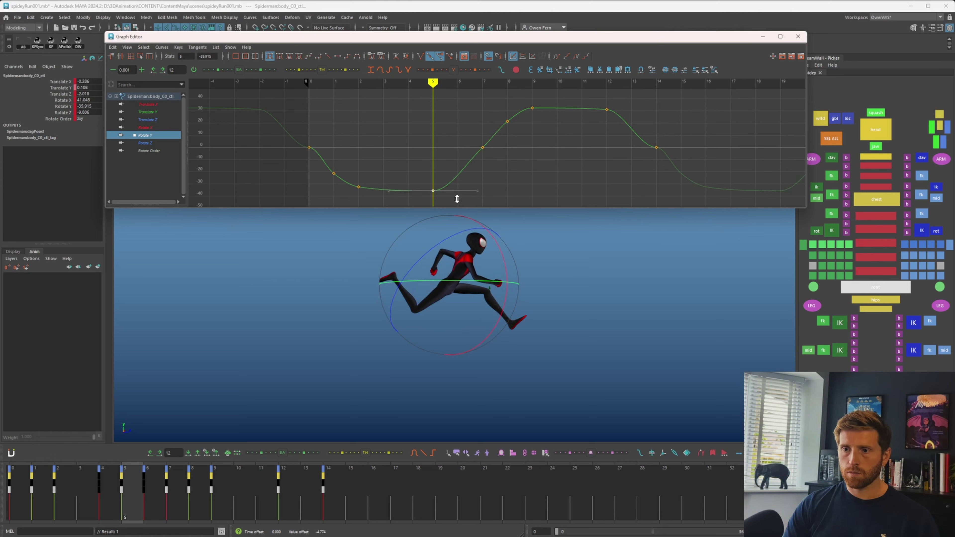
pyautogui.press(',')
pyautogui.press(',')
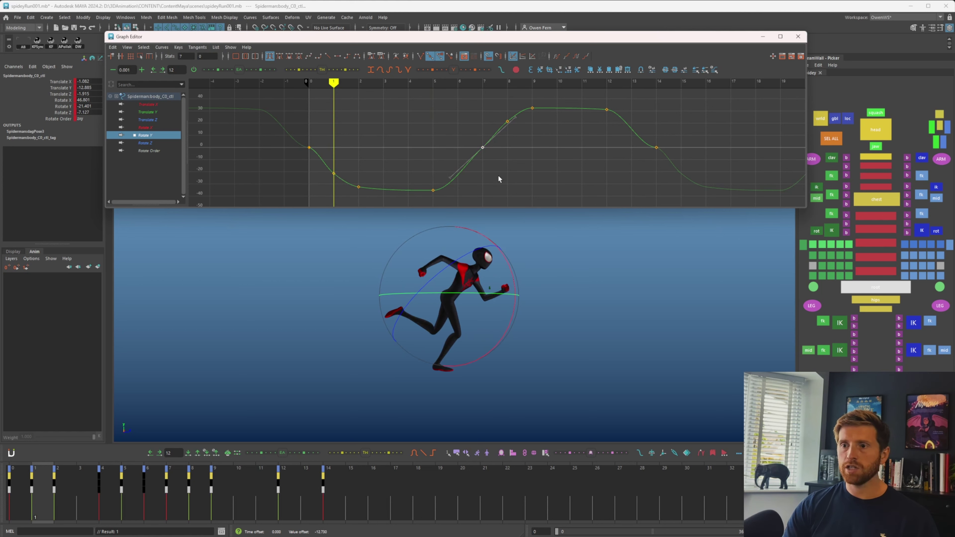
pyautogui.press('.')
pyautogui.press('.')
pyautogui.press('.')
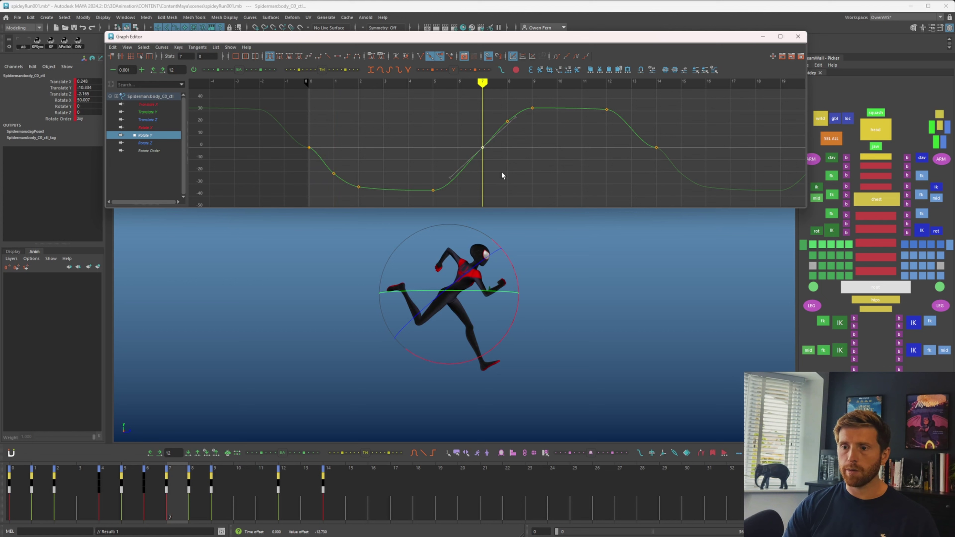
pyautogui.keyDown('shift'); pyautogui.moveTo(502, 172); pyautogui.dragTo(502, 187, button='middle'); pyautogui.keyUp('shift')
# - Raise the Rotate Y key at frame 12 to about 34.6 and the matching frame 0 and 14 keys to about 8
pyautogui.moveTo(483, 104); pyautogui.dragTo(603, 122)
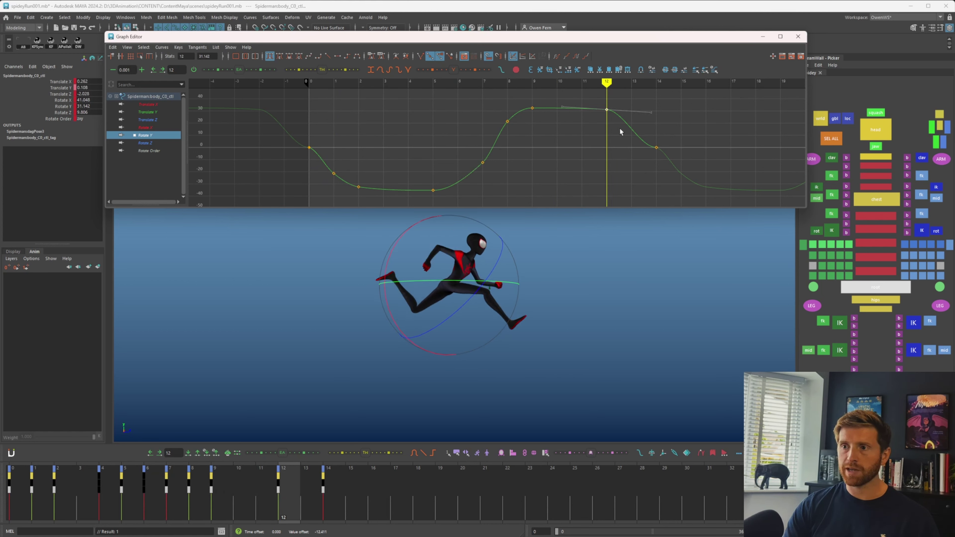
pyautogui.keyDown('shift'); pyautogui.moveTo(619, 137); pyautogui.dragTo(619, 132, button='middle'); pyautogui.keyUp('shift')
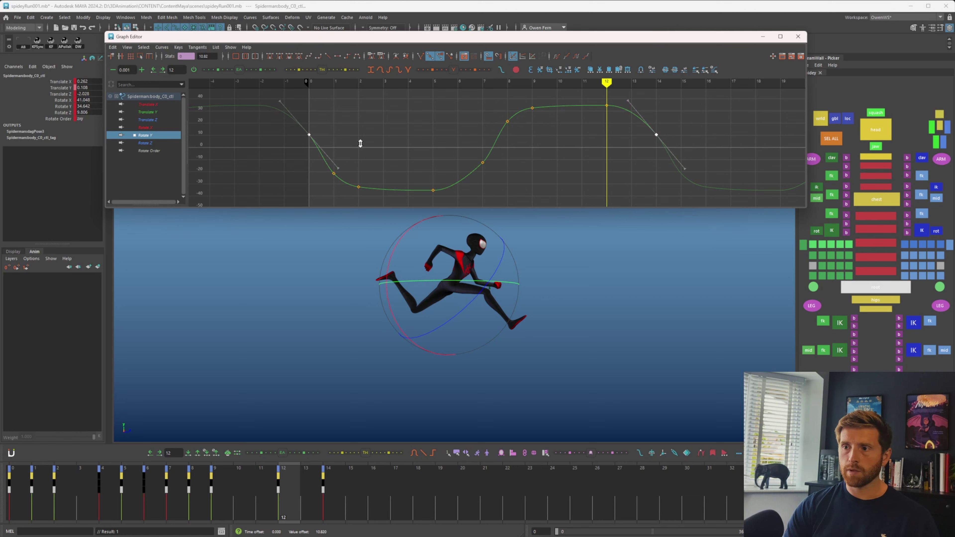
pyautogui.keyDown('shift'); pyautogui.moveTo(361, 143); pyautogui.dragTo(360, 147, button='middle'); pyautogui.keyUp('shift')
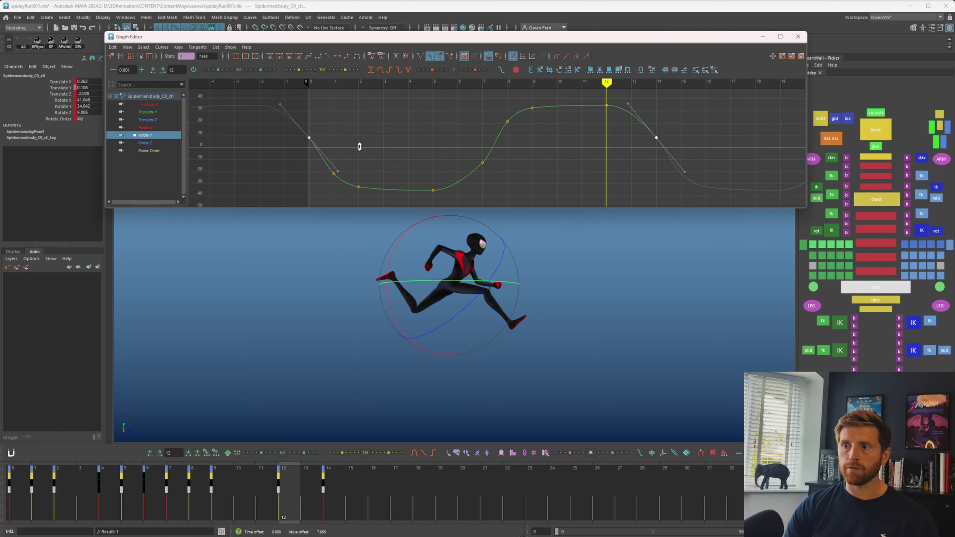
pyautogui.click(463, 144)
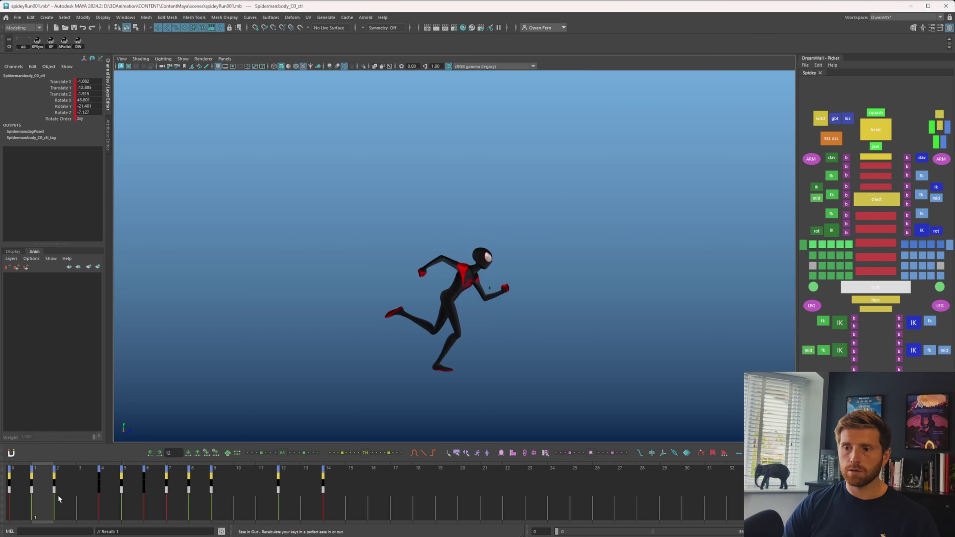
# - Review the run from the side, select the lower spine IK control (spine_C0_ik0_ctl) and open the Graph Editor for it
pyautogui.moveTo(60, 500); pyautogui.dragTo(154, 493)
pyautogui.scroll(1, 526, 335)
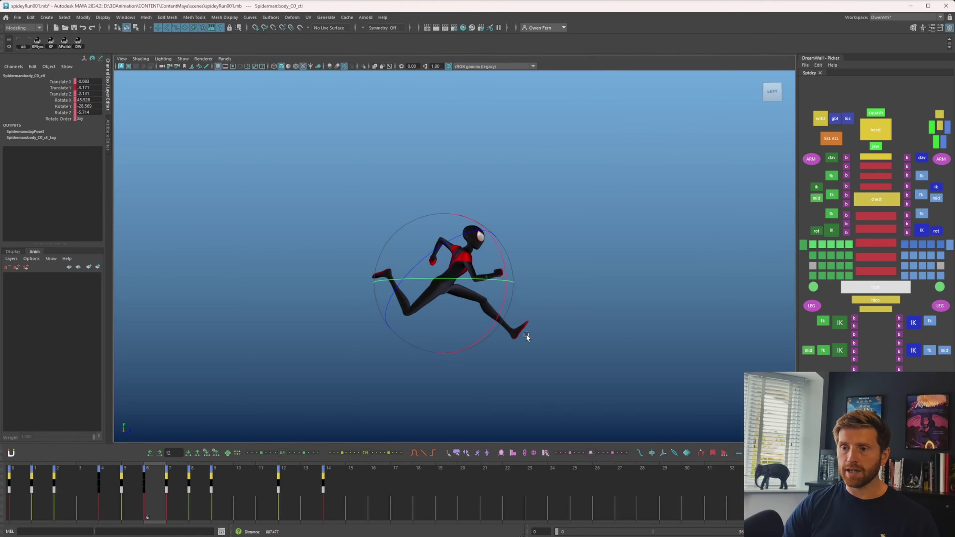
pyautogui.scroll(3, 526, 334)
pyautogui.keyDown('alt'); pyautogui.moveTo(543, 316); pyautogui.dragTo(583, 361, button='middle'); pyautogui.keyUp('alt')
pyautogui.press('q')
pyautogui.click(884, 301)
pyautogui.click(95, 489)
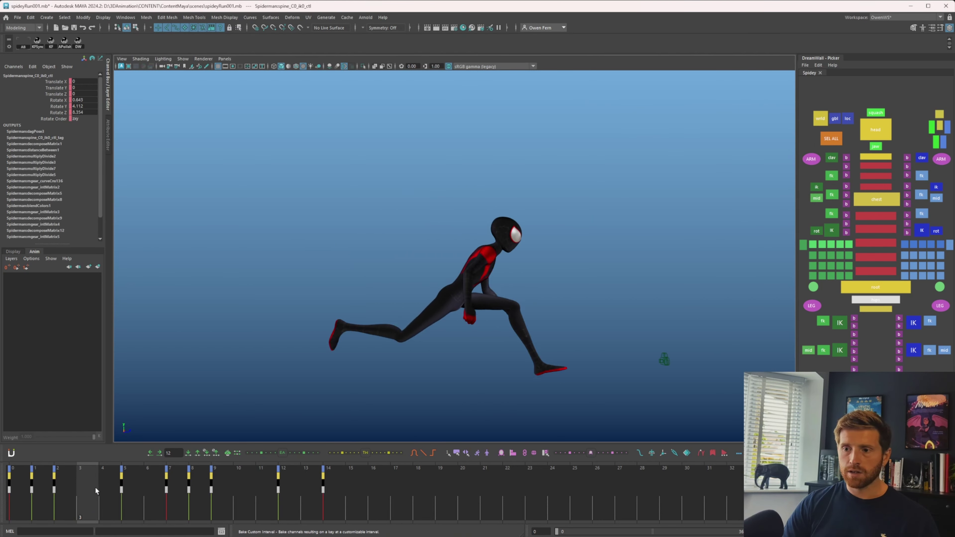
pyautogui.moveTo(95, 488); pyautogui.dragTo(158, 489)
pyautogui.hotkey('alt', 'g')
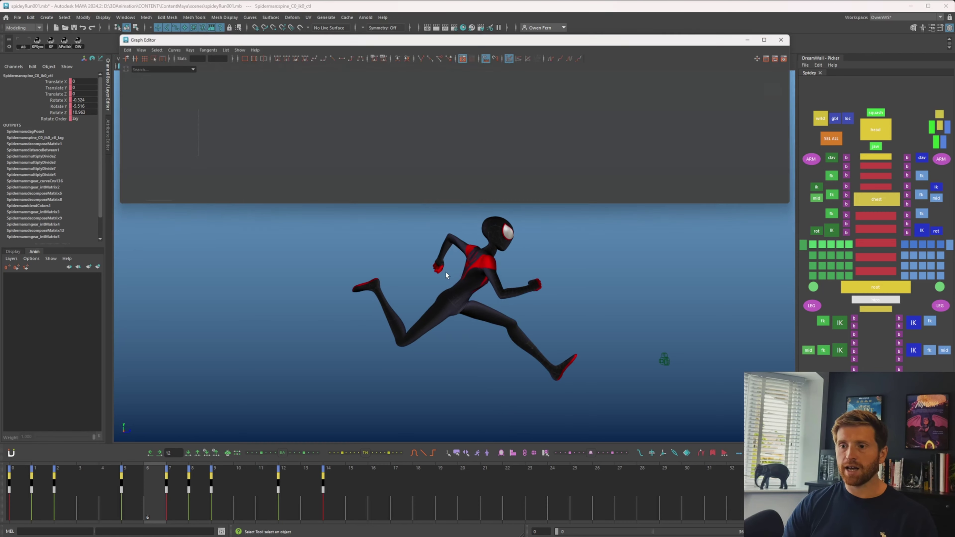
# - On the spine control's Rotate Y curve, lower the frame 1 key to about 12.7 and the frame 5 key to about -3
pyautogui.click(160, 128)
pyautogui.click(152, 136)
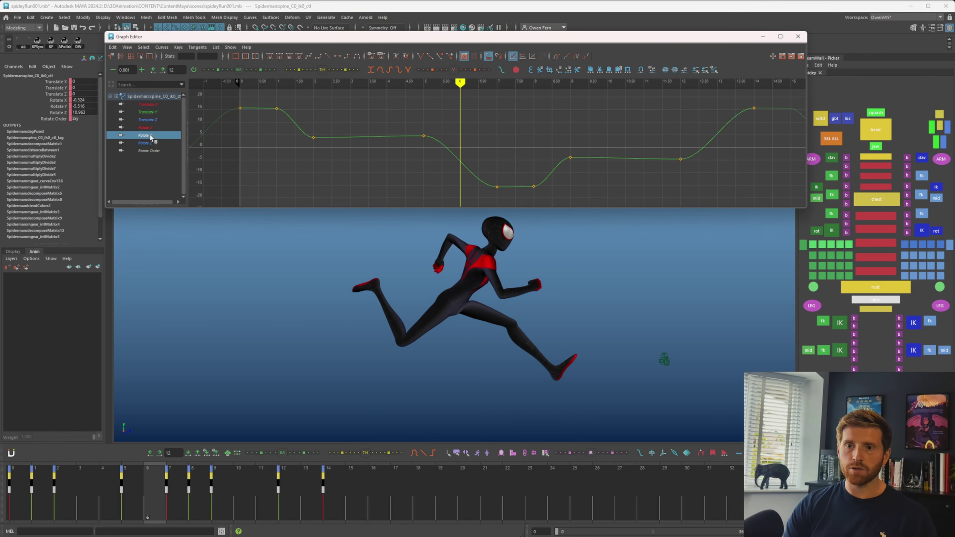
pyautogui.click(152, 128)
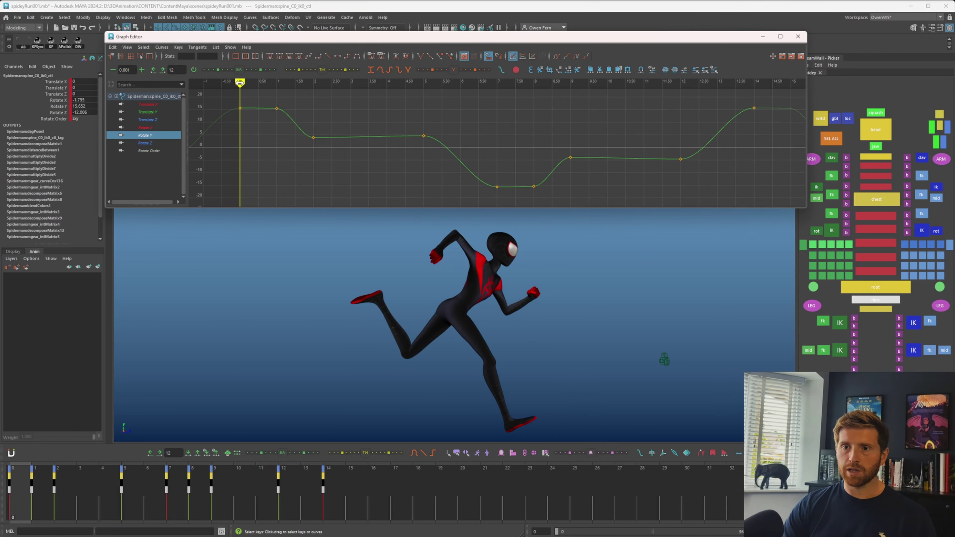
pyautogui.press('e')
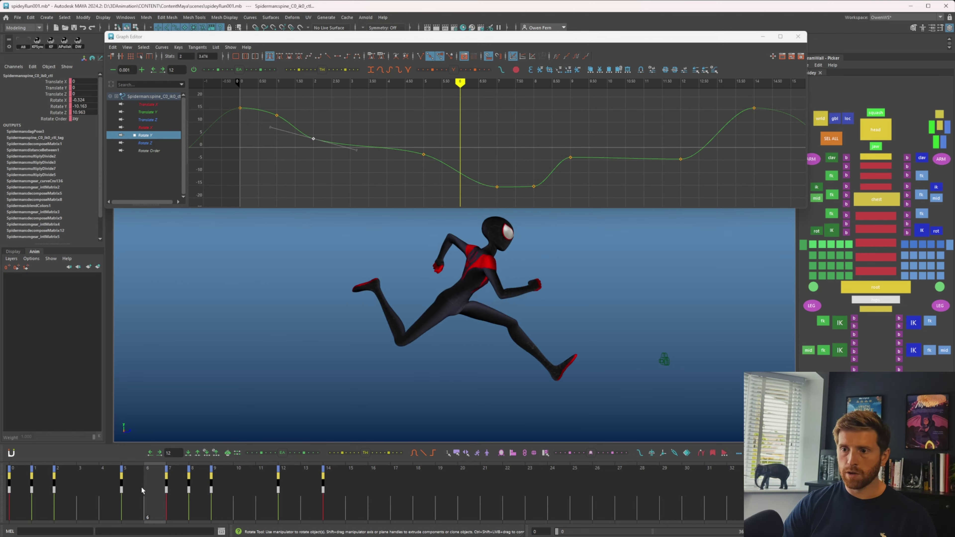
pyautogui.click(132, 490)
pyautogui.moveTo(132, 490); pyautogui.dragTo(168, 487)
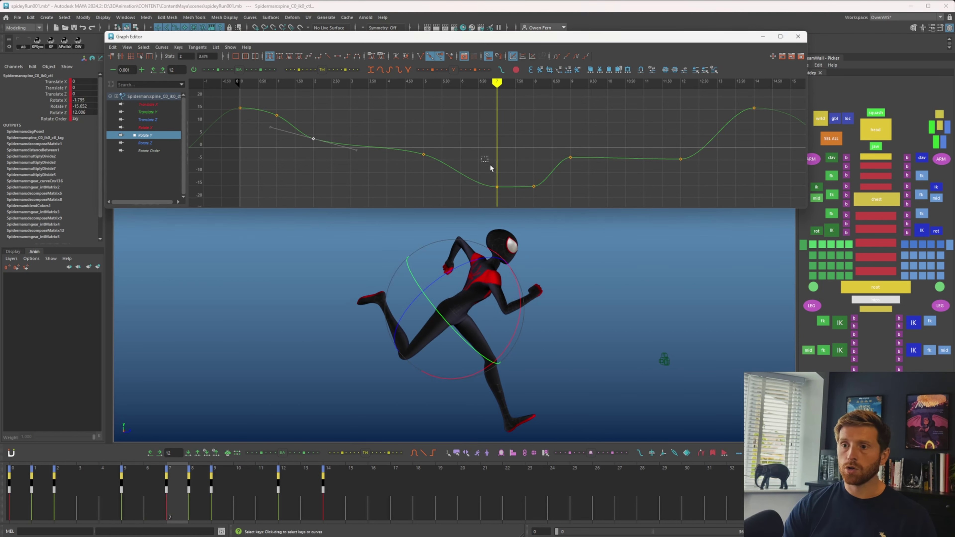
# - Raise the spine control's Rotate Y key at frame 8 to about -13.9 to mirror the first half of the cycle
pyautogui.keyDown('shift'); pyautogui.moveTo(513, 194); pyautogui.dragTo(568, 186, button='middle'); pyautogui.keyUp('shift')
pyautogui.press('.')
pyautogui.press('.')
pyautogui.press('.')
pyautogui.click(516, 163)
# - Delete the spine control's Rotate X keys after frame 0, leaving frame 0 at about 0, and display the Rotate Z curve
pyautogui.scroll(-2, 570, 183)
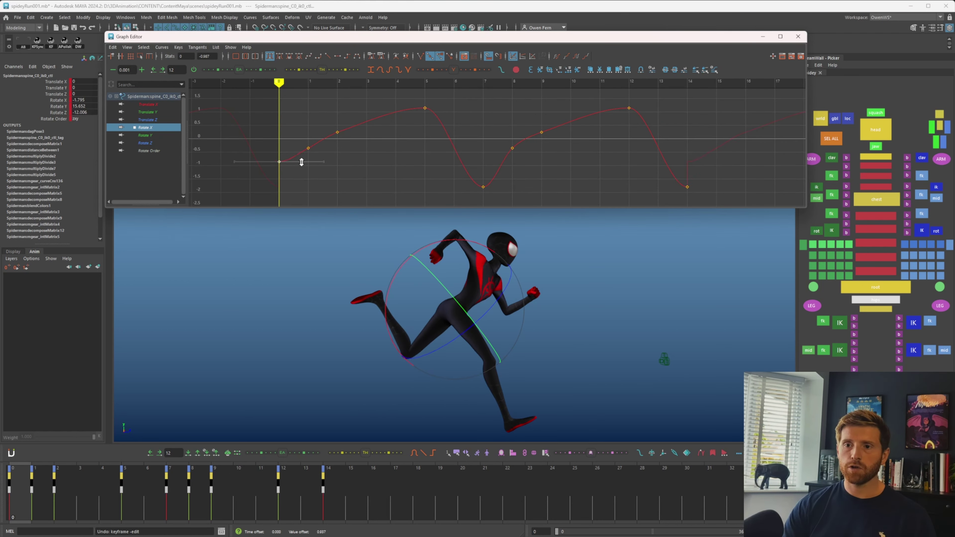
pyautogui.moveTo(295, 97); pyautogui.dragTo(730, 192)
pyautogui.press('Delete')
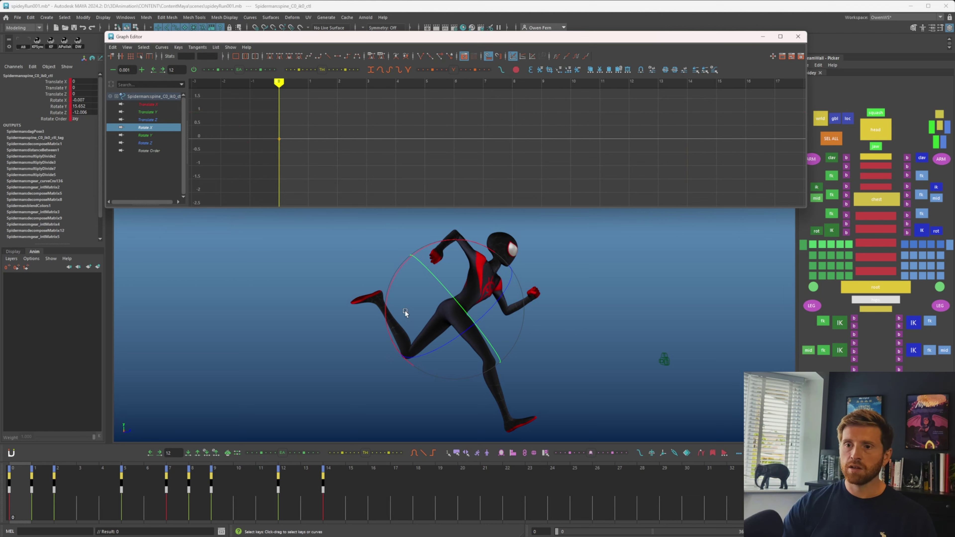
pyautogui.click(162, 143)
pyautogui.moveTo(288, 202); pyautogui.dragTo(288, 203)
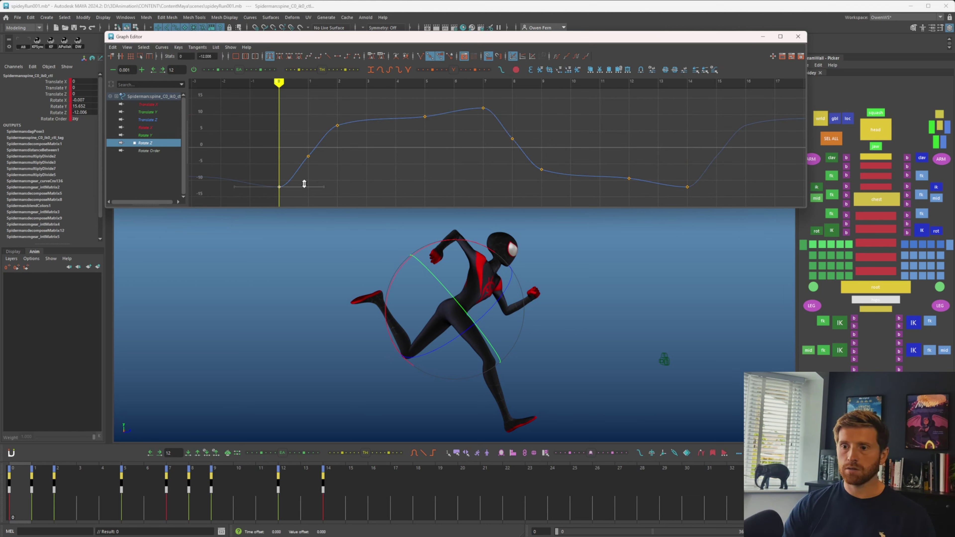
pyautogui.moveTo(303, 184); pyautogui.dragTo(309, 203, button='middle')
pyautogui.hotkey('ctrl', 'z')
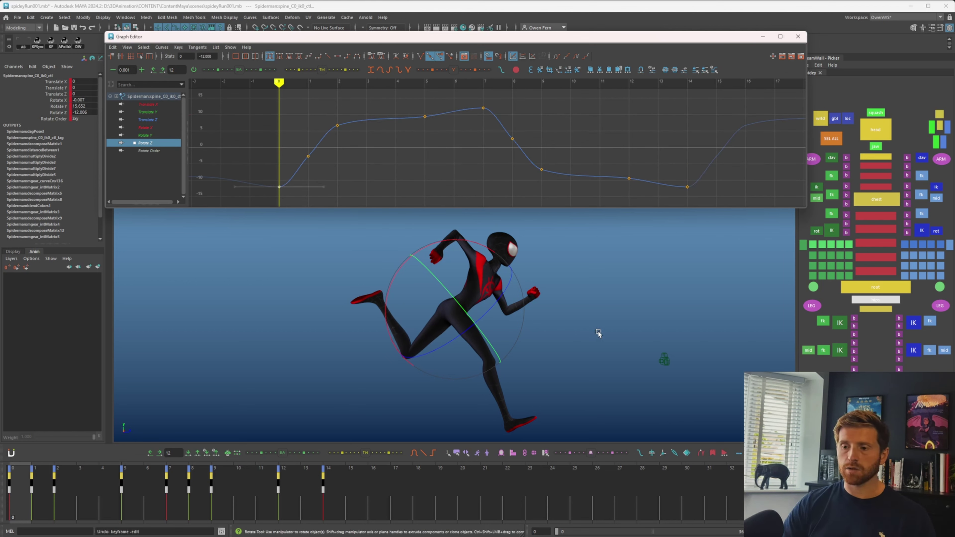
# - Set Rotate Z keys to about -14.8 at frame 1, -7 at frame 2, 14.8 at frame 8; move the frame 5 key to frame 4
pyautogui.keyDown('alt'); pyautogui.moveTo(598, 331); pyautogui.dragTo(500, 340); pyautogui.keyUp('alt')
pyautogui.press('.')
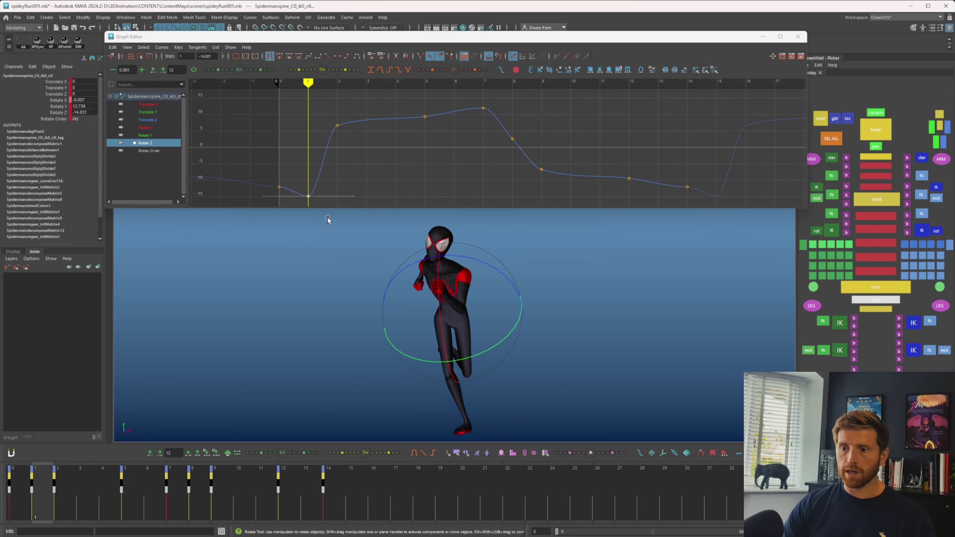
pyautogui.moveTo(33, 497); pyautogui.dragTo(64, 496)
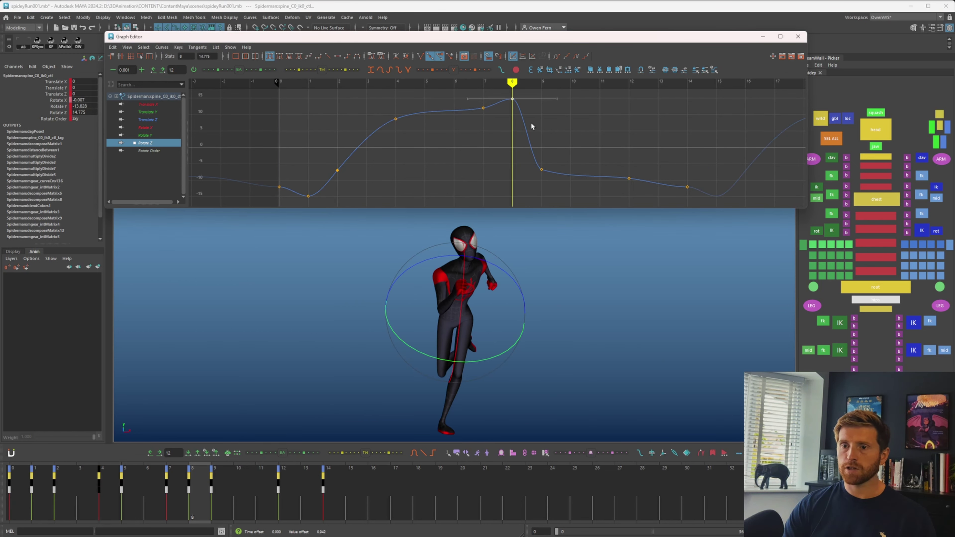
pyautogui.press('.')
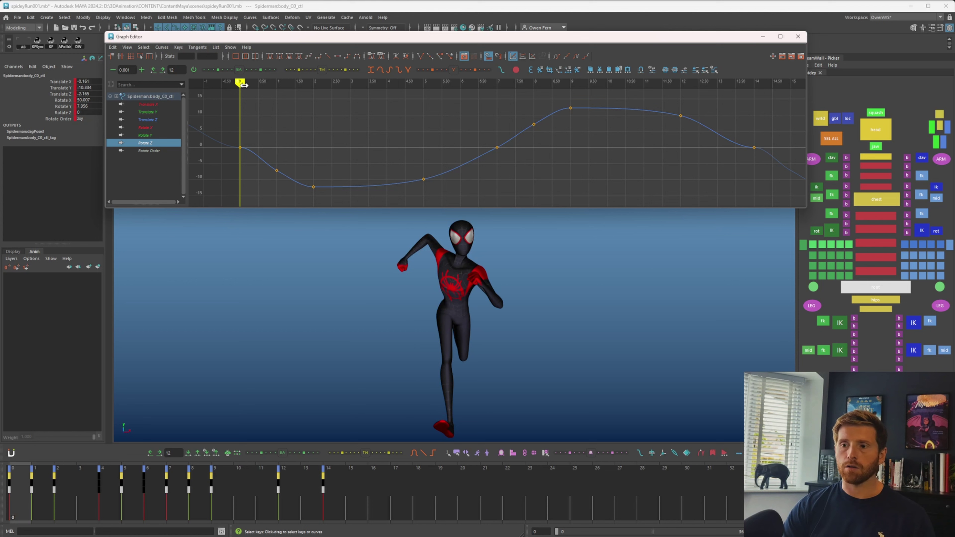
# - On the body control's Rotate Z curve, set the frame 1 key to about -8.7 and the frame 2 key to about -14.7
pyautogui.moveTo(244, 85)
pyautogui.mouseDown()
pyautogui.moveTo(265, 89)
pyautogui.moveTo(248, 89)
pyautogui.mouseUp()
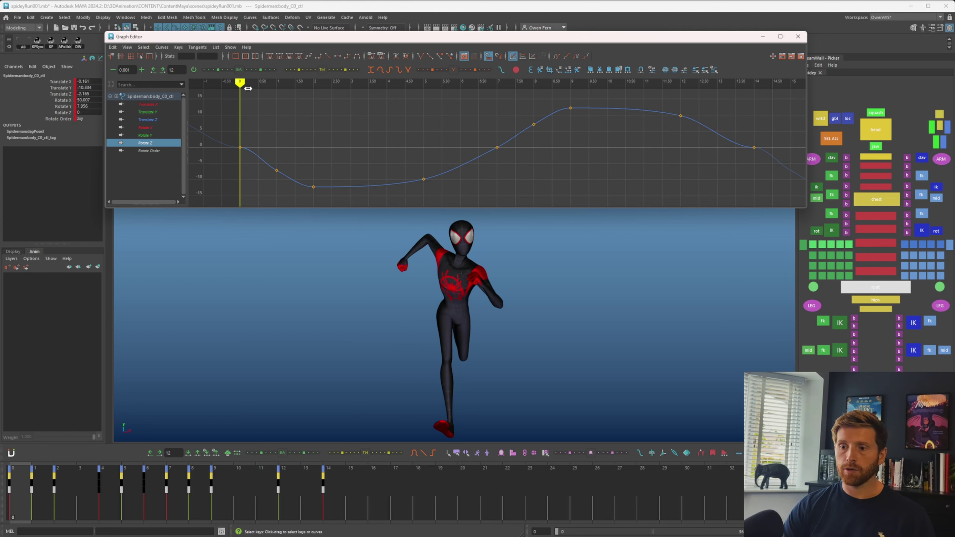
pyautogui.moveTo(247, 88); pyautogui.dragTo(277, 88)
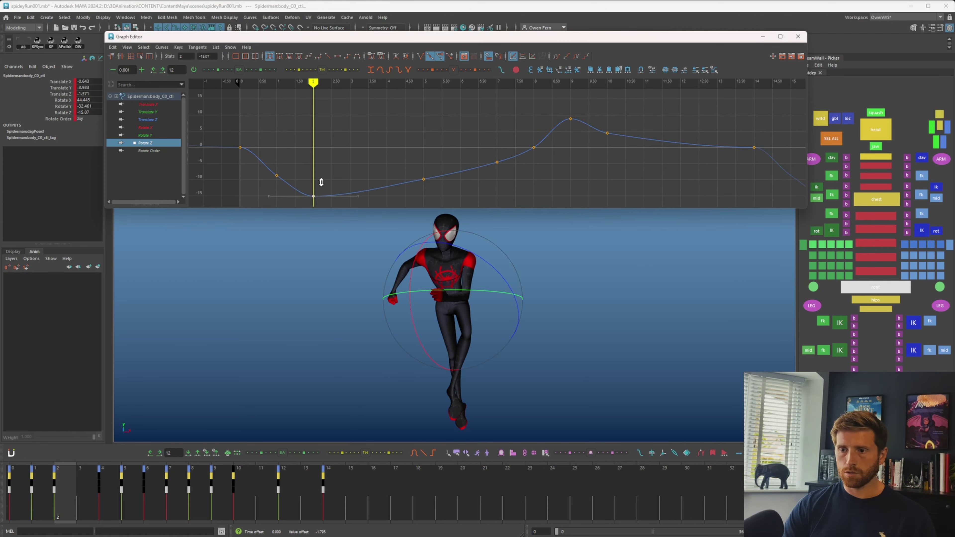
pyautogui.keyDown('shift'); pyautogui.moveTo(322, 183); pyautogui.dragTo(320, 186, button='middle'); pyautogui.keyUp('shift')
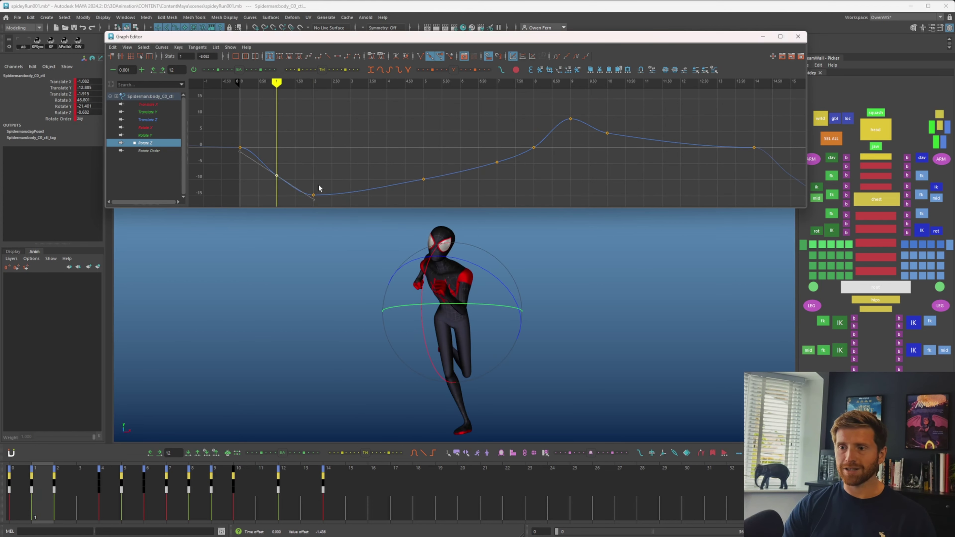
pyautogui.press('.')
pyautogui.press('.')
pyautogui.press(',')
pyautogui.press('.')
# - Lower the body's Rotate Z key at frame 5 to about -11.4, add a frame 6 key, and raise frame 8 to about 6
pyautogui.keyDown('shift'); pyautogui.moveTo(382, 161); pyautogui.dragTo(380, 165, button='middle'); pyautogui.keyUp('shift')
pyautogui.moveTo(107, 492); pyautogui.dragTo(175, 486)
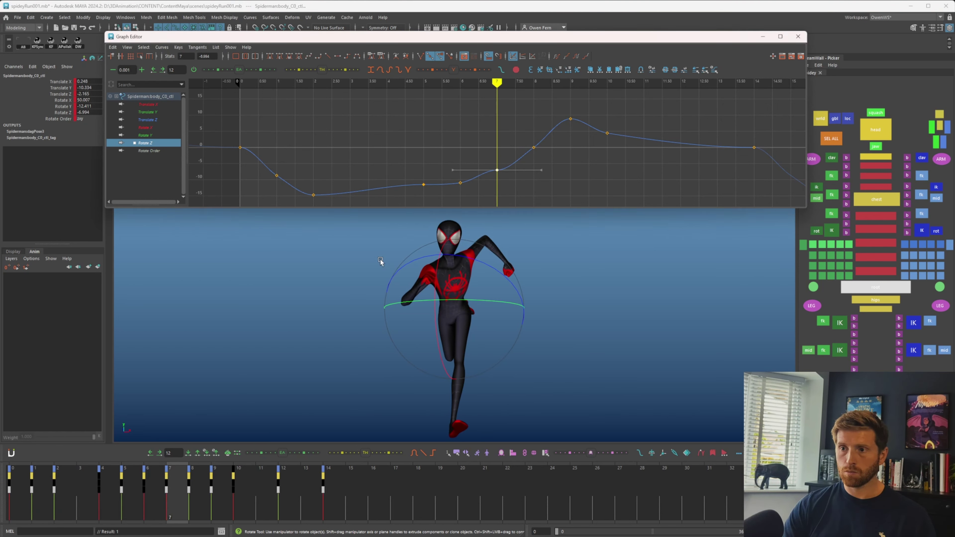
pyautogui.press('.')
pyautogui.moveTo(526, 168); pyautogui.dragTo(515, 147, button='middle')
pyautogui.press(',')
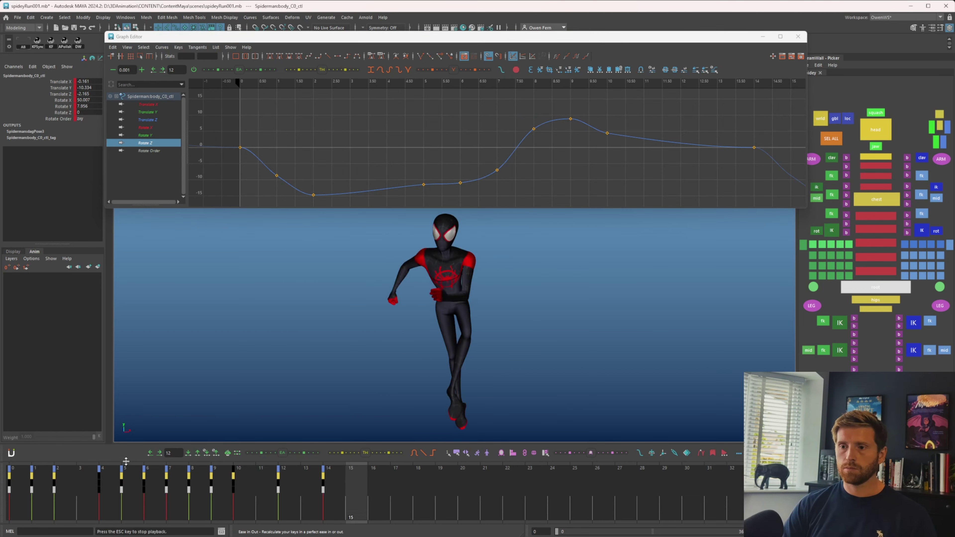
pyautogui.hotkey('alt', 'v')
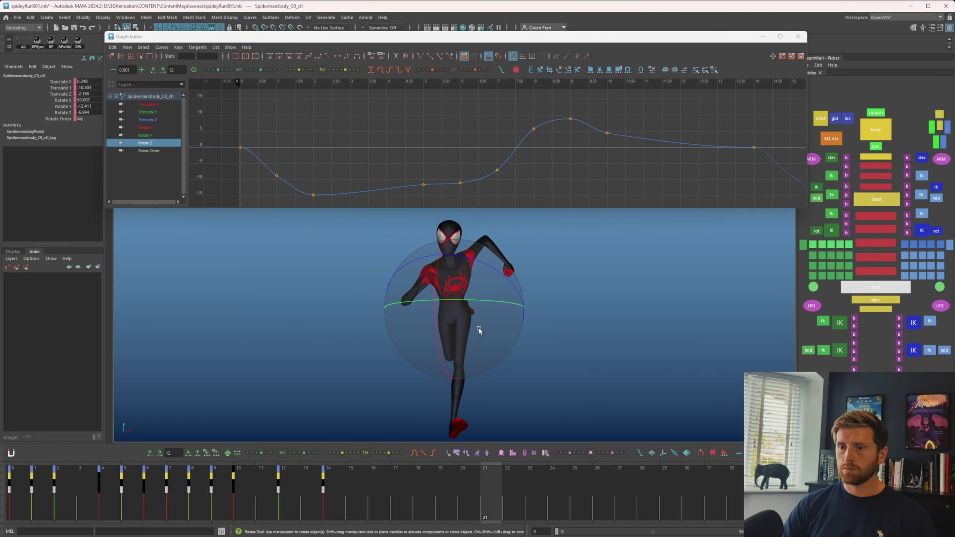
# - Reduce the range of the body control's Rotate X curve, bringing the frame 1 key to about 47.2
pyautogui.click(145, 127)
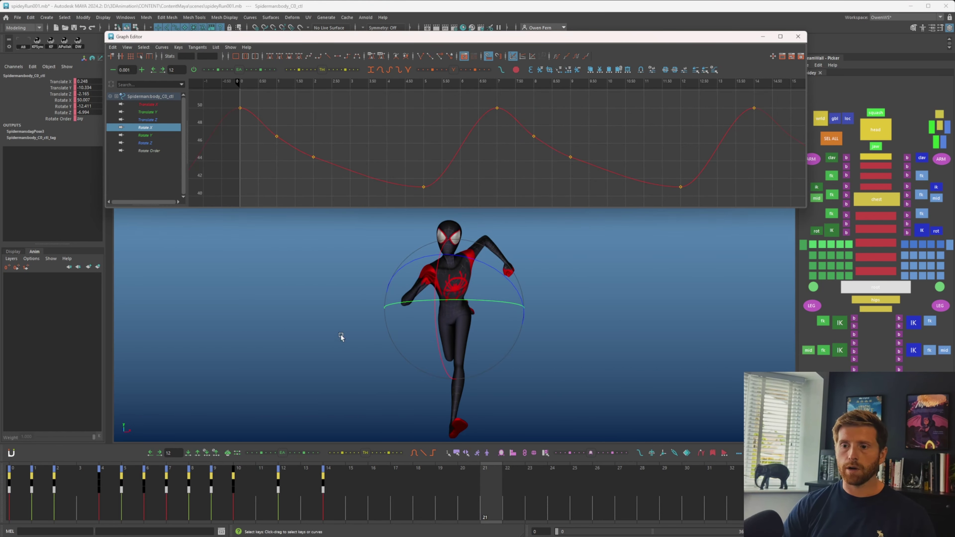
pyautogui.keyDown('alt'); pyautogui.moveTo(340, 336); pyautogui.dragTo(456, 340); pyautogui.keyUp('alt')
pyautogui.moveTo(42, 494); pyautogui.dragTo(64, 494)
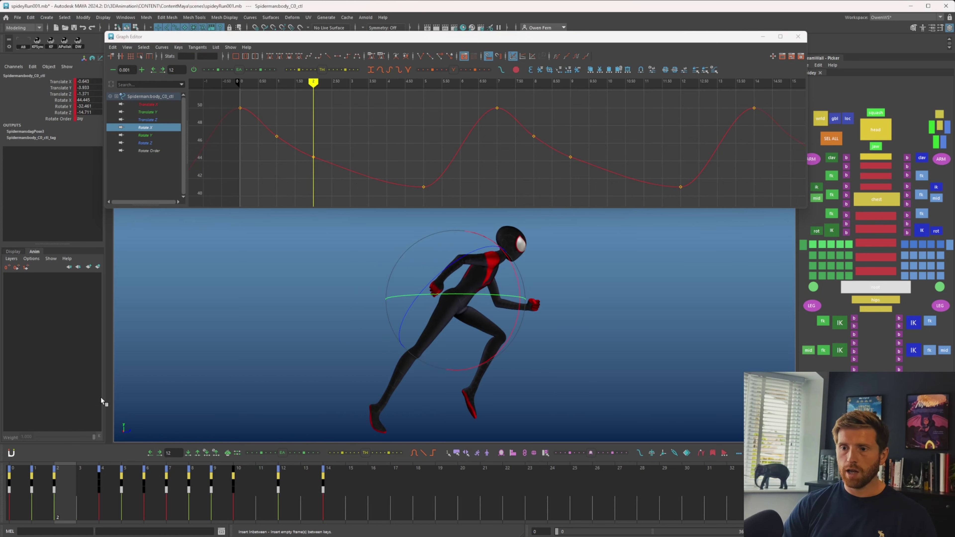
pyautogui.keyDown('ctrl'); pyautogui.click(157, 114); pyautogui.keyUp('ctrl')
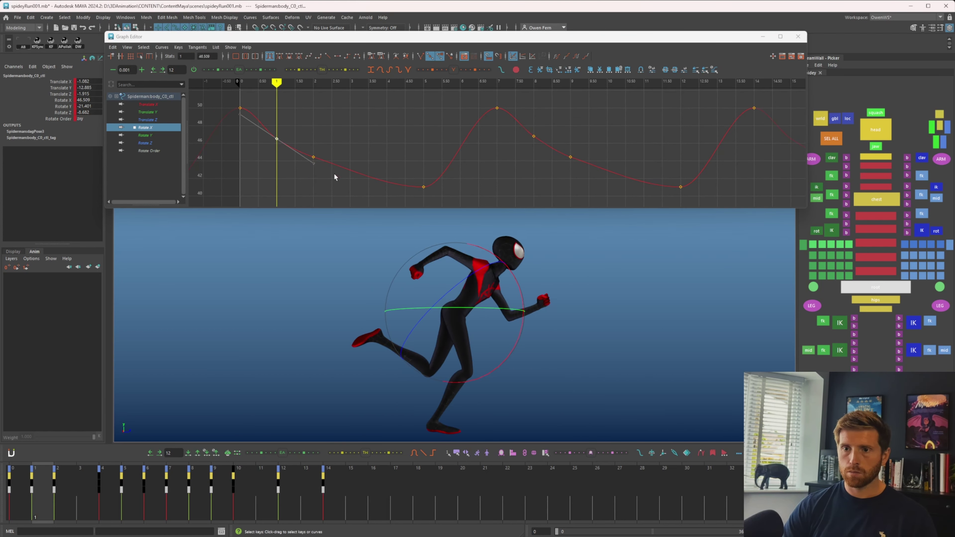
pyautogui.keyDown('shift'); pyautogui.moveTo(333, 175); pyautogui.dragTo(331, 142, button='middle'); pyautogui.keyUp('shift')
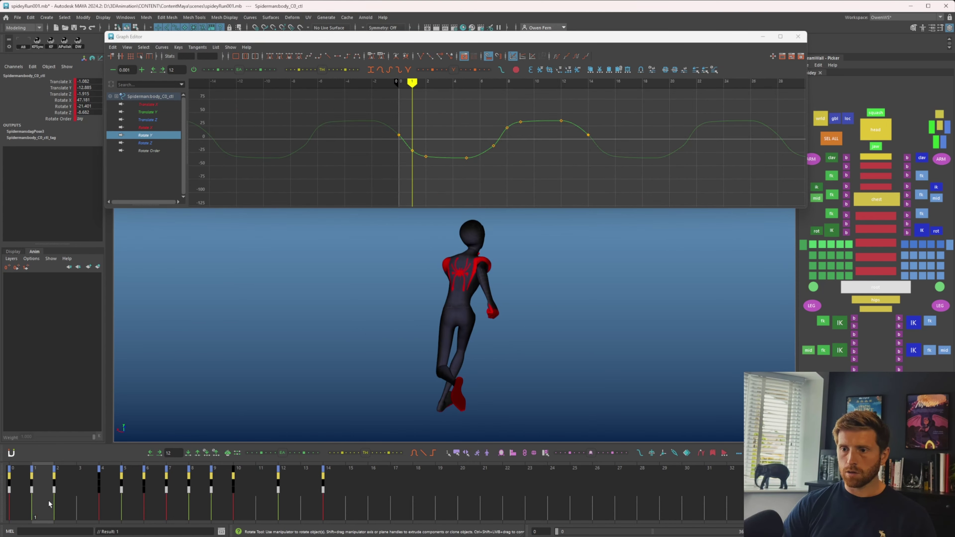
# - Raise the body control's Rotate Y keys at frames 1, 2 and 5, bringing frame 5 to about -25.7
pyautogui.moveTo(47, 500); pyautogui.dragTo(12, 501)
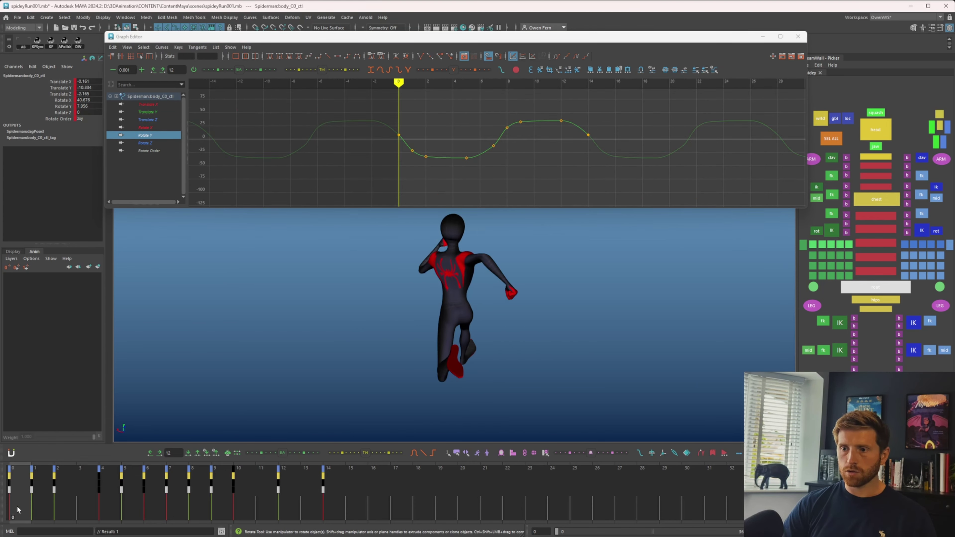
pyautogui.moveTo(523, 308); pyautogui.dragTo(515, 327)
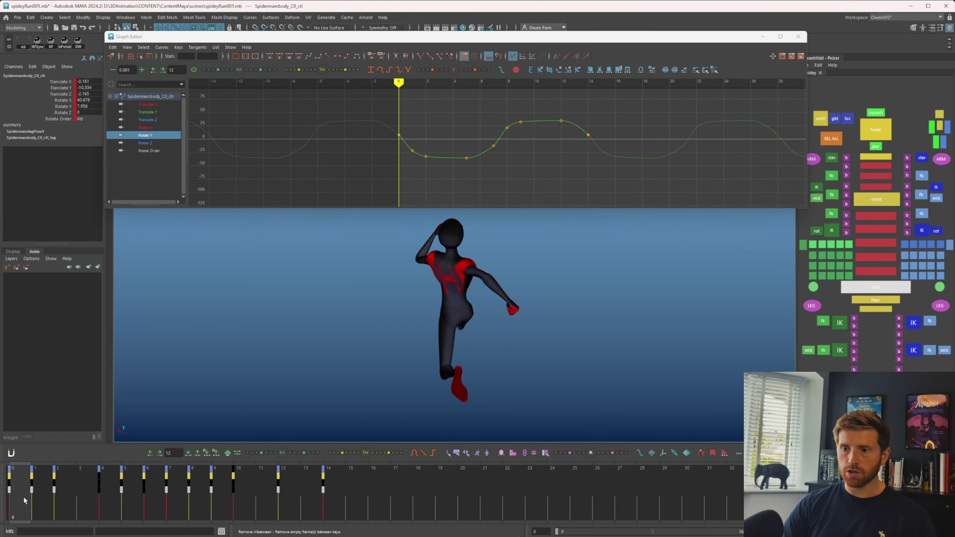
pyautogui.press('.')
pyautogui.moveTo(407, 137); pyautogui.dragTo(421, 163)
pyautogui.keyDown('shift'); pyautogui.moveTo(426, 180); pyautogui.dragTo(426, 172, button='middle'); pyautogui.keyUp('shift')
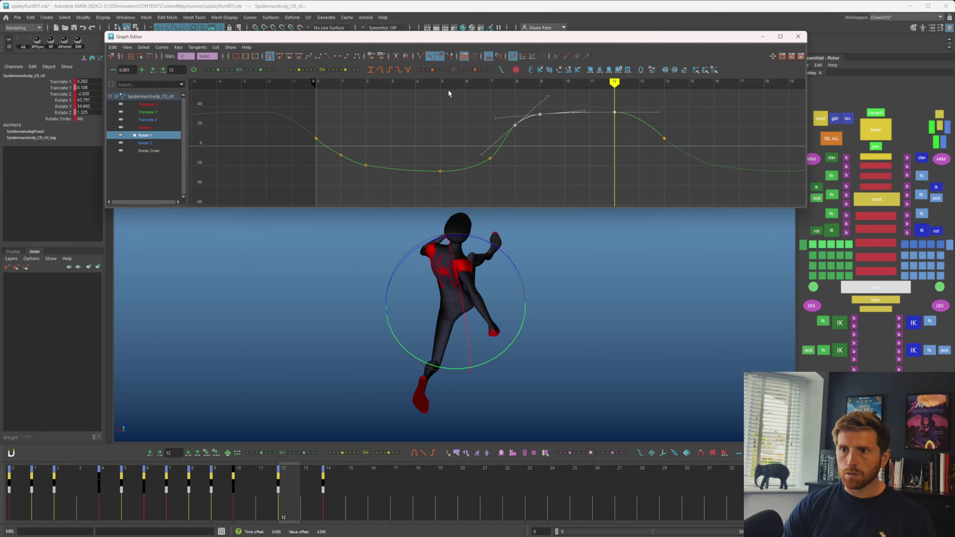
# - Lower the body's Rotate Y keys at frames 8, 9 and 12, bringing frame 12 to about 24.8, and play back the run
pyautogui.moveTo(449, 82); pyautogui.dragTo(455, 85)
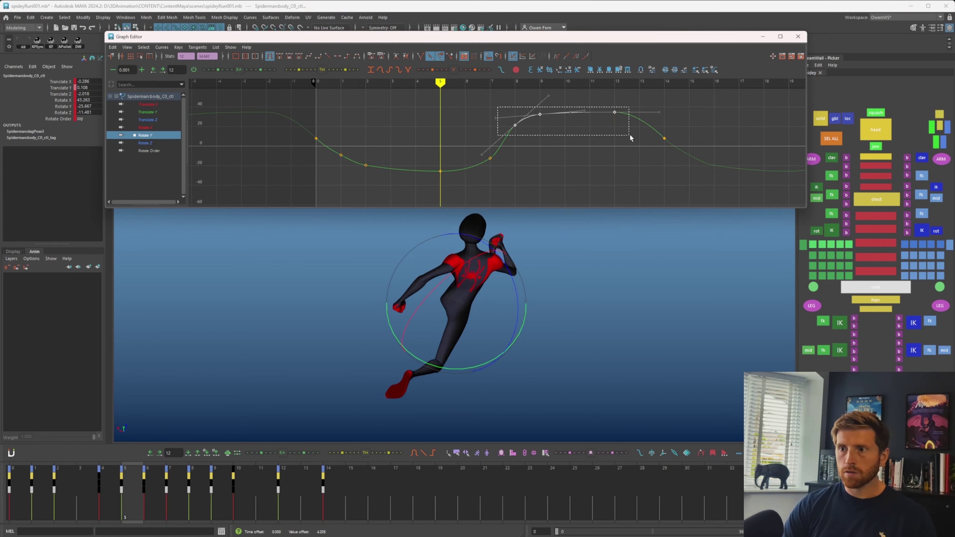
pyautogui.moveTo(631, 138); pyautogui.dragTo(630, 138)
pyautogui.keyDown('shift'); pyautogui.moveTo(605, 151); pyautogui.dragTo(603, 160, button='middle'); pyautogui.keyUp('shift')
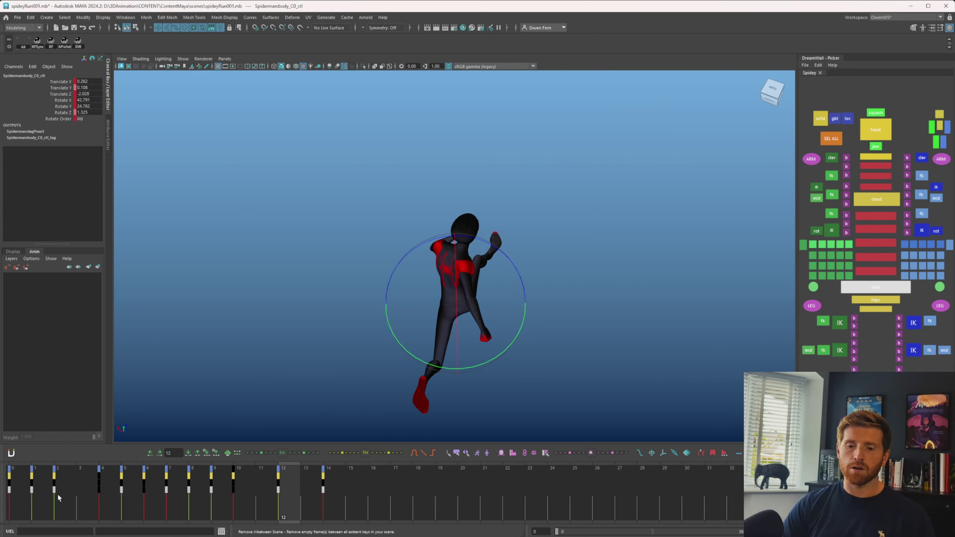
pyautogui.click(20, 491)
pyautogui.hotkey('alt', 'v')
pyautogui.keyDown('alt'); pyautogui.moveTo(470, 341); pyautogui.dragTo(495, 328); pyautogui.keyUp('alt')
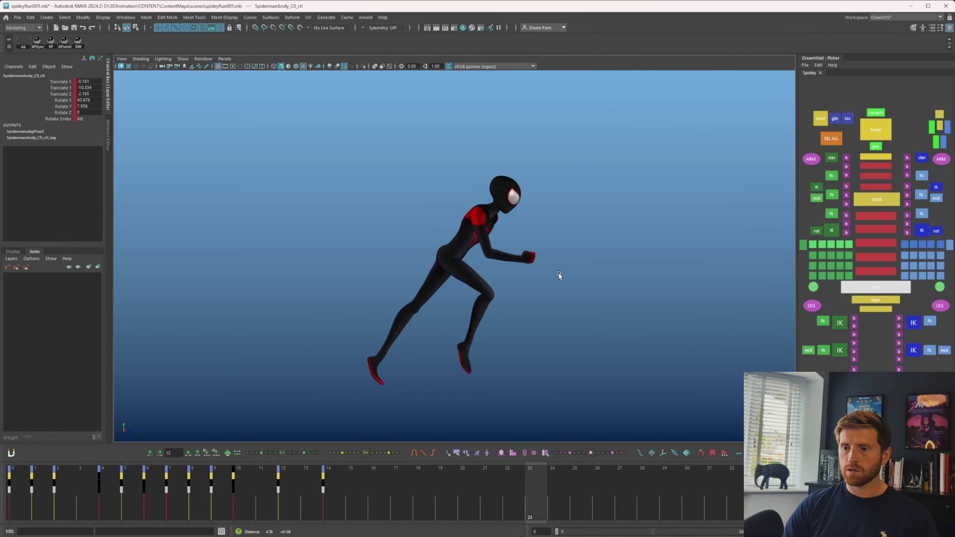
pyautogui.keyDown('alt'); pyautogui.moveTo(559, 273); pyautogui.dragTo(559, 289); pyautogui.keyUp('alt')
pyautogui.keyDown('alt'); pyautogui.moveTo(566, 286); pyautogui.dragTo(571, 302, button='middle'); pyautogui.keyUp('alt')
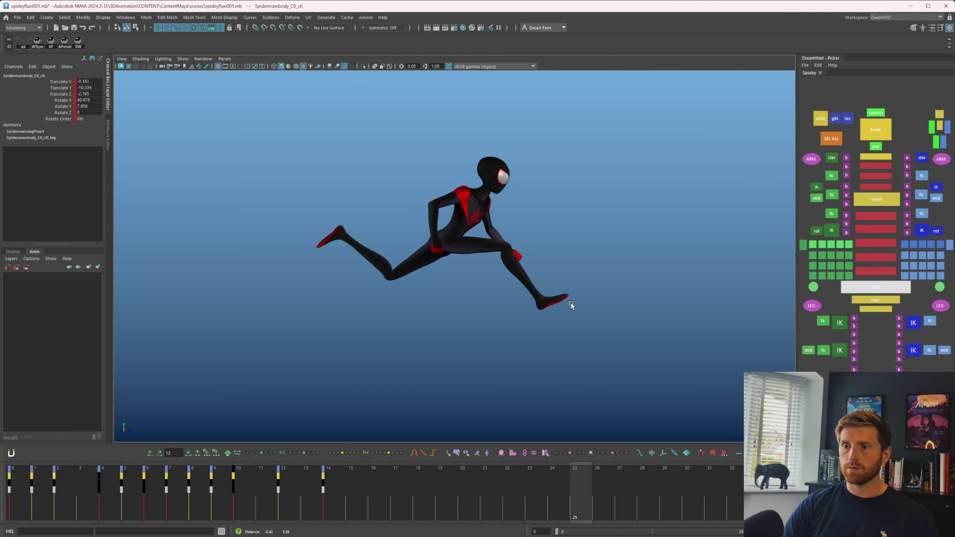
# - Select the chest's spine control, review its motion, and lower its Rotate Y key at frame 1 to about -14.5
pyautogui.click(879, 200)
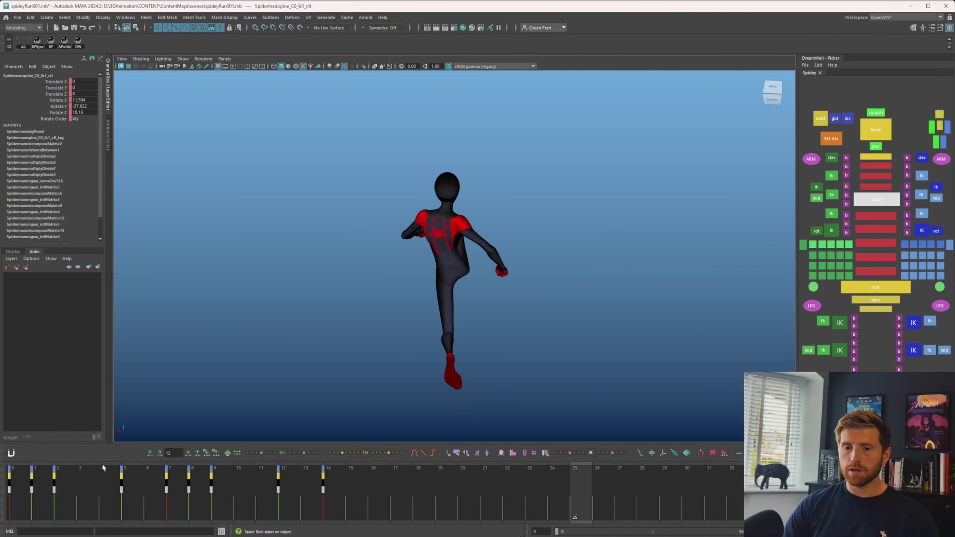
pyautogui.moveTo(104, 468)
pyautogui.mouseDown()
pyautogui.moveTo(10, 491)
pyautogui.moveTo(33, 494)
pyautogui.moveTo(18, 495)
pyautogui.mouseUp()
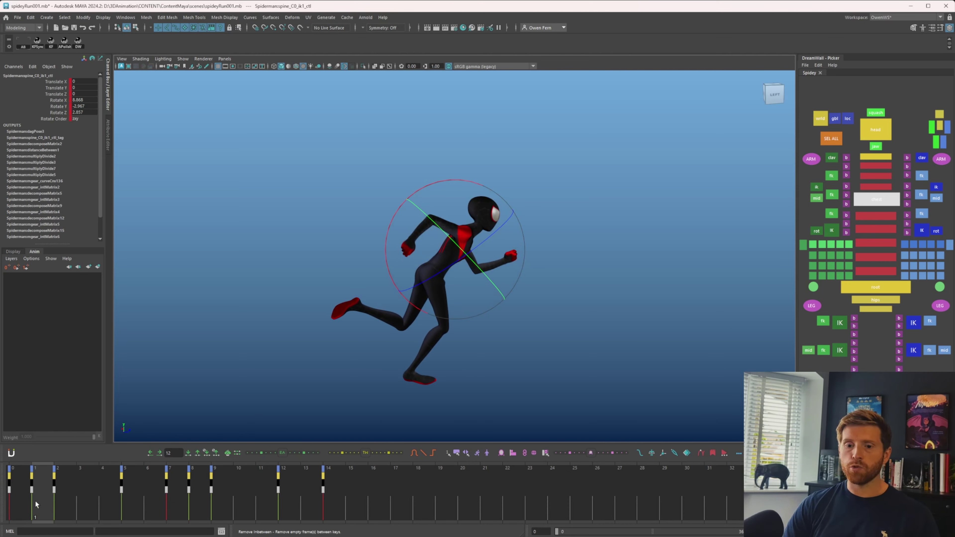
pyautogui.moveTo(35, 500); pyautogui.dragTo(116, 488)
pyautogui.press('w')
pyautogui.press('e')
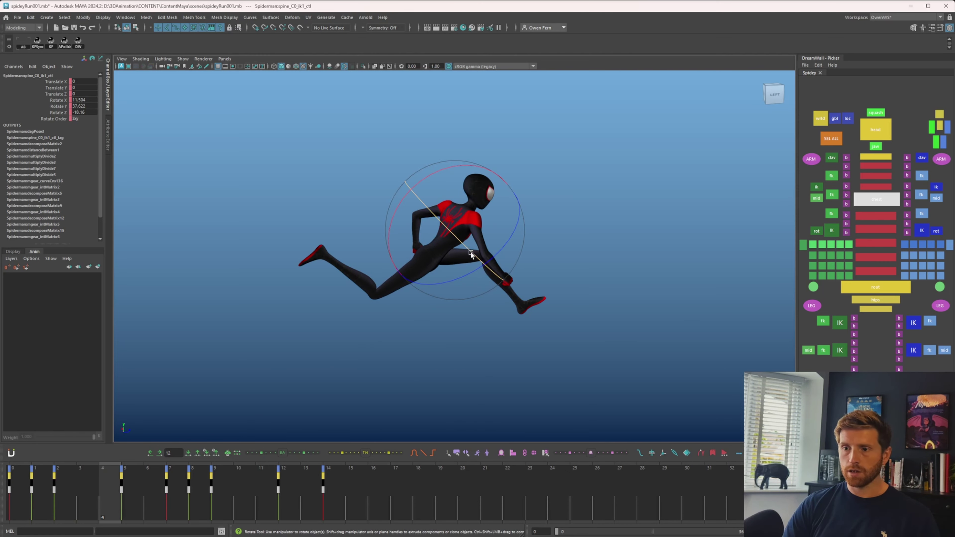
pyautogui.moveTo(502, 256); pyautogui.dragTo(488, 255)
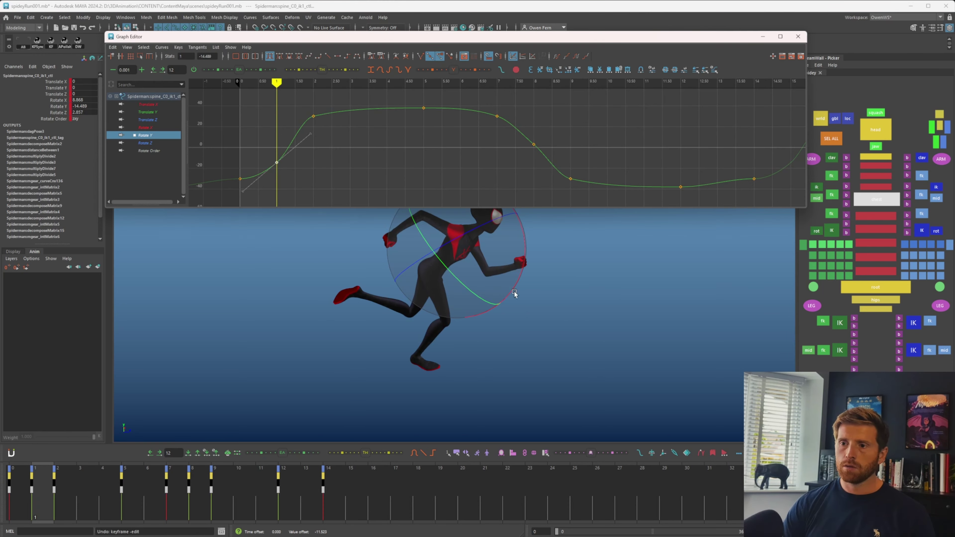
# - Lower the spine control's Rotate Y key at frame 2 to about 12.5 and raise the frame 9 key to mirror it
pyautogui.keyDown('alt'); pyautogui.moveTo(514, 291); pyautogui.dragTo(470, 305); pyautogui.keyUp('alt')
pyautogui.press(',')
pyautogui.press('.')
pyautogui.press('.')
pyautogui.press(',')
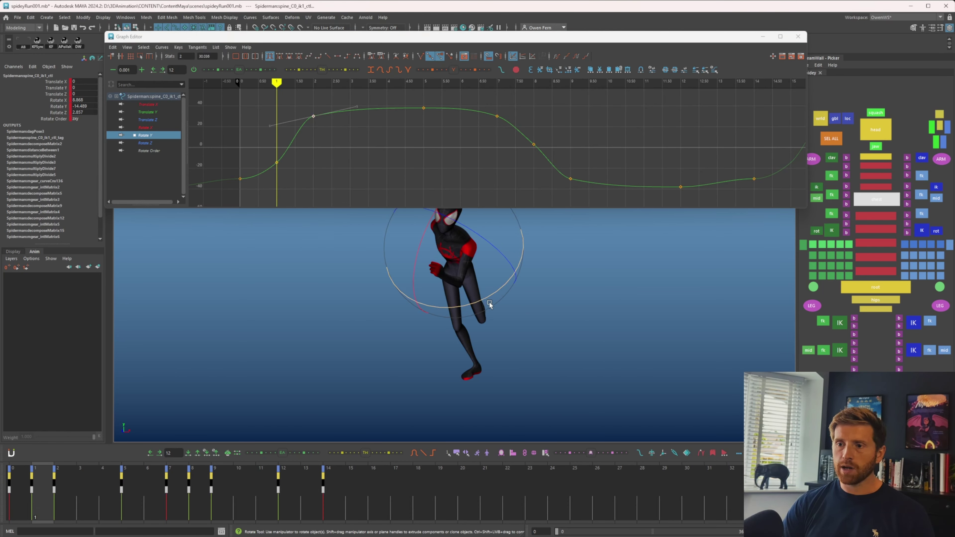
pyautogui.press('.')
pyautogui.keyDown('shift'); pyautogui.moveTo(314, 139); pyautogui.dragTo(316, 168, button='middle'); pyautogui.keyUp('shift')
pyautogui.moveTo(27, 493); pyautogui.dragTo(63, 485)
pyautogui.keyDown('shift'); pyautogui.moveTo(331, 168); pyautogui.dragTo(333, 159, button='middle'); pyautogui.keyUp('shift')
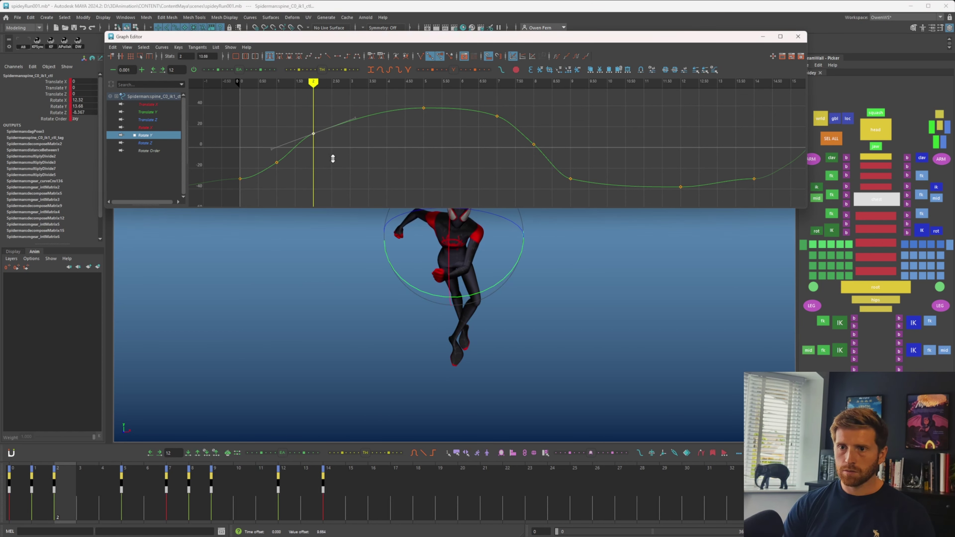
pyautogui.hotkey('alt', '.')
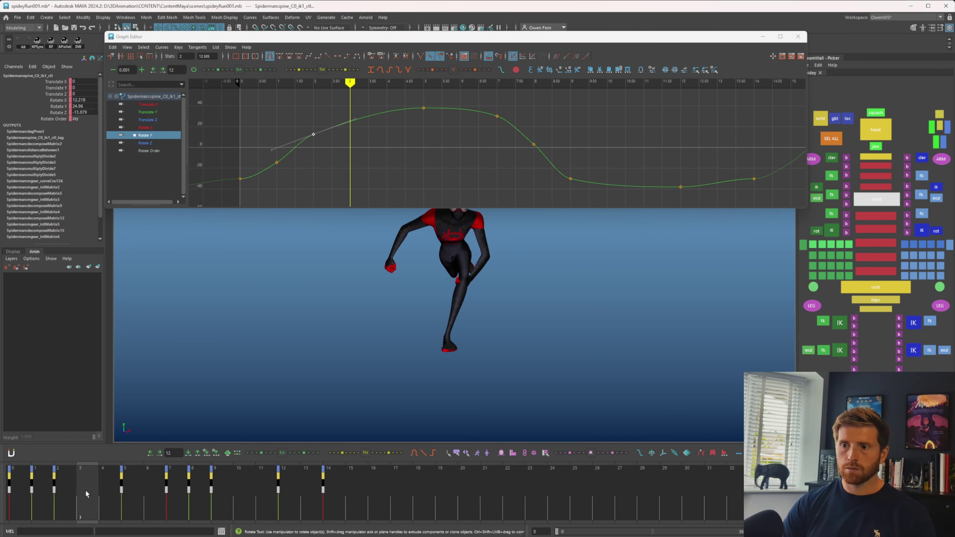
pyautogui.moveTo(338, 125); pyautogui.dragTo(337, 111, button='middle')
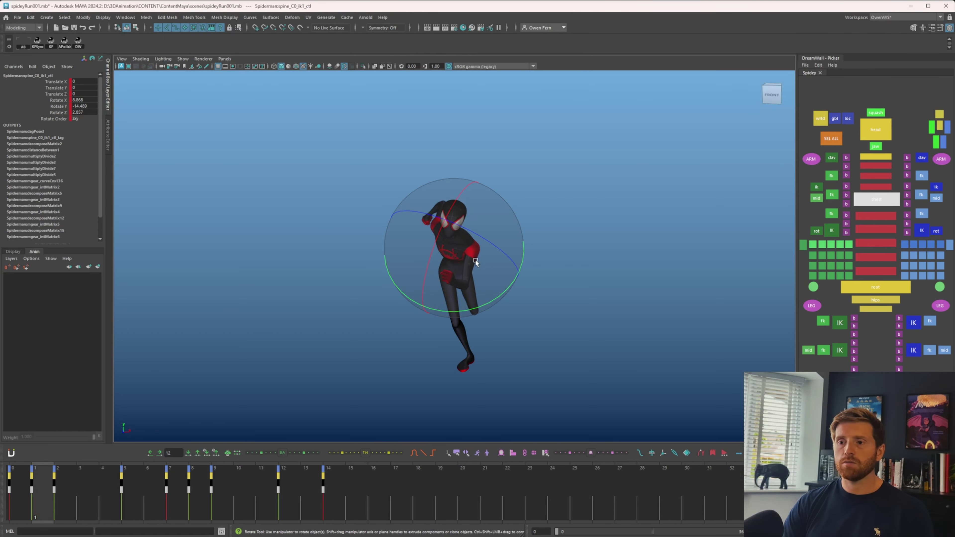
# - Reshape the spine's Rotate Z curve to about -2.4 at frame 1 and -22 at frame 5, with added keys at frames 3, 6 and 13
pyautogui.hotkey('ctrl', 'g')
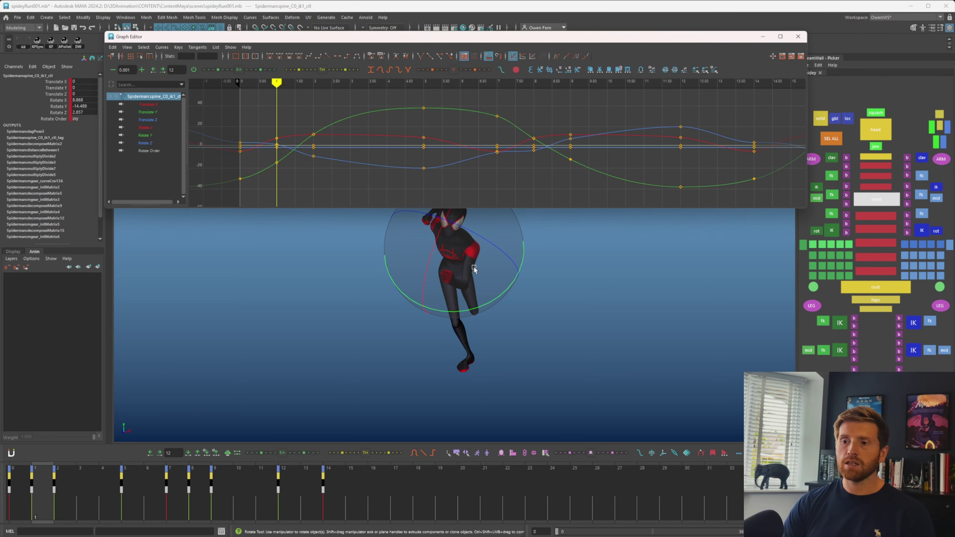
pyautogui.click(147, 143)
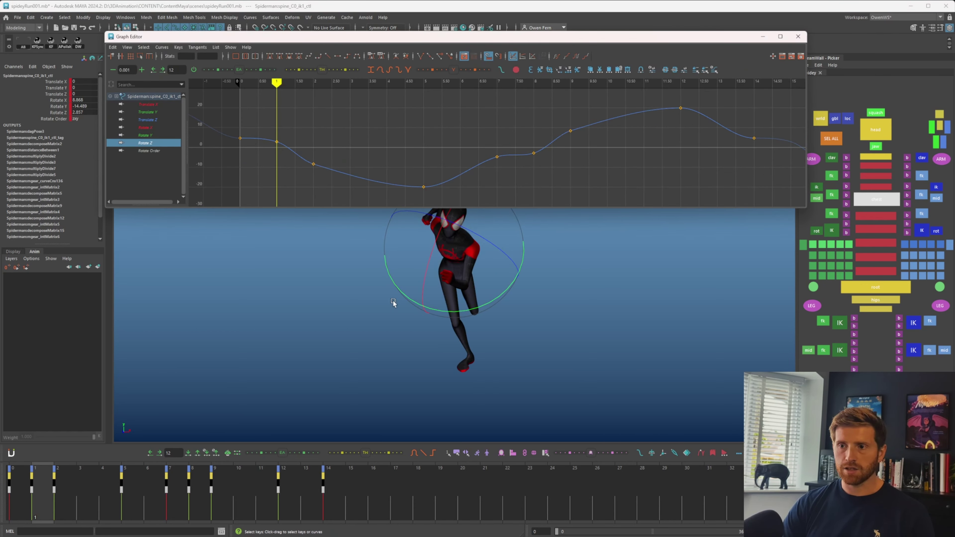
pyautogui.keyDown('alt'); pyautogui.moveTo(392, 303); pyautogui.dragTo(597, 312); pyautogui.keyUp('alt')
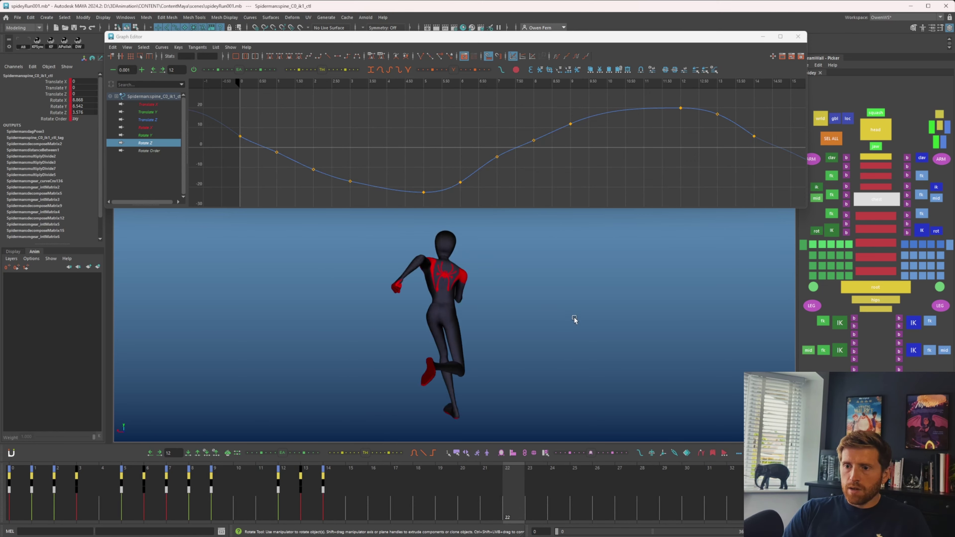
pyautogui.keyDown('alt'); pyautogui.moveTo(577, 319); pyautogui.dragTo(463, 329); pyautogui.keyUp('alt')
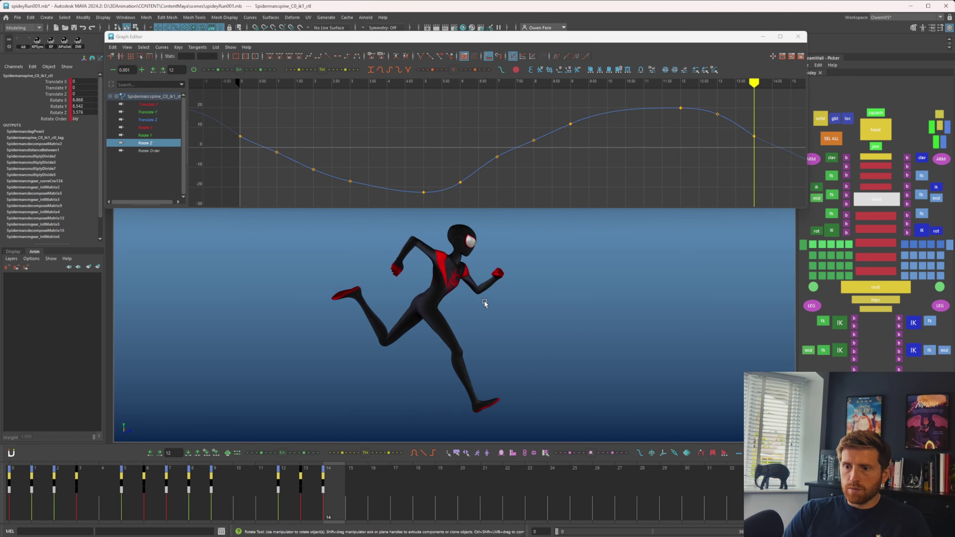
pyautogui.hotkey('alt', 'v')
# - Shift all of the spine control's Rotate X keys one frame later
pyautogui.click(166, 129)
pyautogui.moveTo(255, 83); pyautogui.dragTo(288, 133)
pyautogui.click(264, 147)
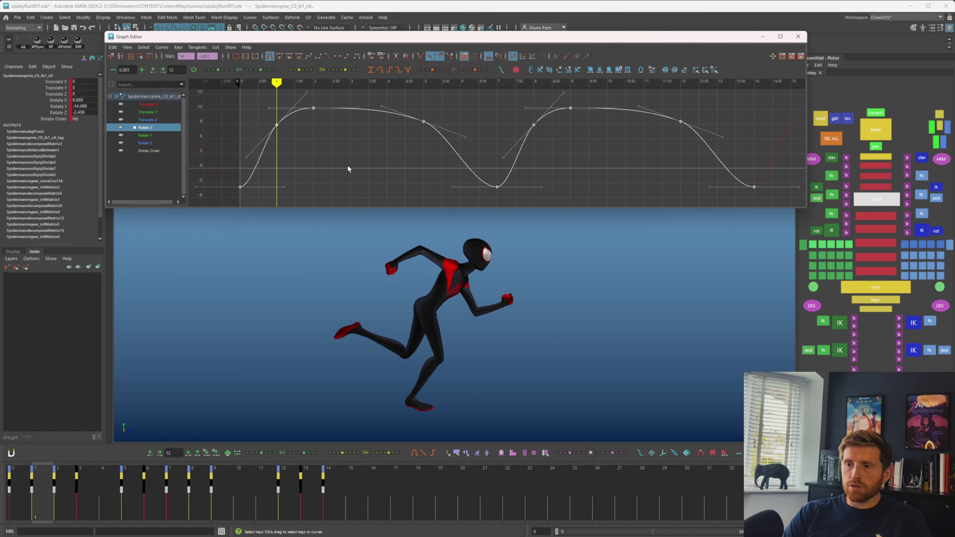
pyautogui.keyDown('shift'); pyautogui.moveTo(362, 160); pyautogui.dragTo(398, 161, button='middle'); pyautogui.keyUp('shift')
# - Replace the spine's Rotate X key at frame 6 with keys of about 7 at frame 5 and about 2.2 at frame 7
pyautogui.moveTo(22, 497); pyautogui.dragTo(131, 480)
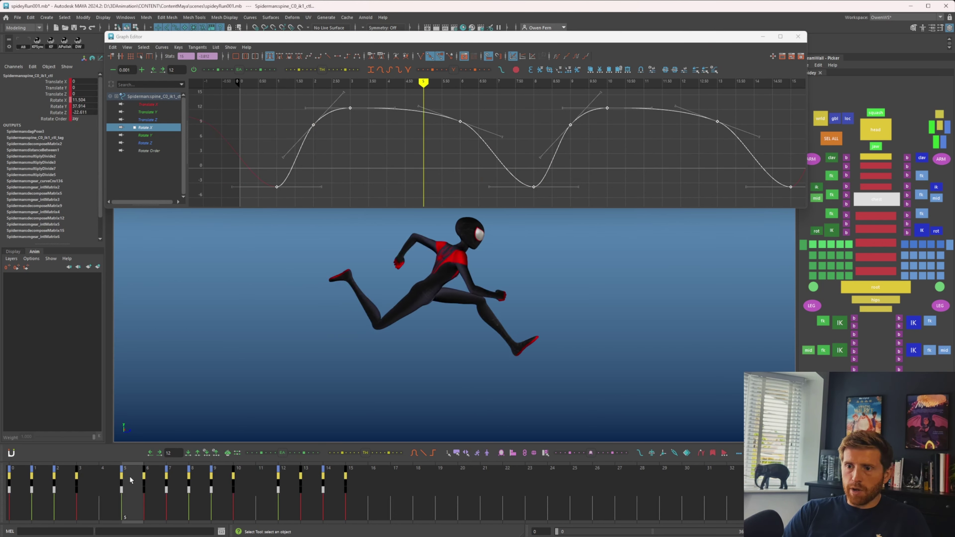
pyautogui.moveTo(393, 115); pyautogui.dragTo(426, 175)
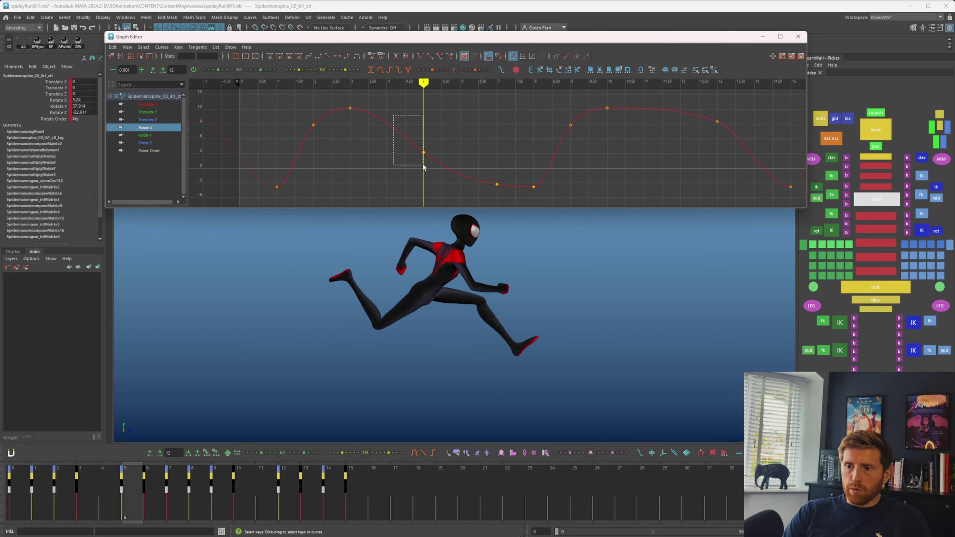
pyautogui.keyDown('shift'); pyautogui.moveTo(424, 175); pyautogui.dragTo(424, 150, button='middle'); pyautogui.keyUp('shift')
pyautogui.keyDown('shift'); pyautogui.moveTo(493, 157); pyautogui.dragTo(493, 130, button='middle'); pyautogui.keyUp('shift')
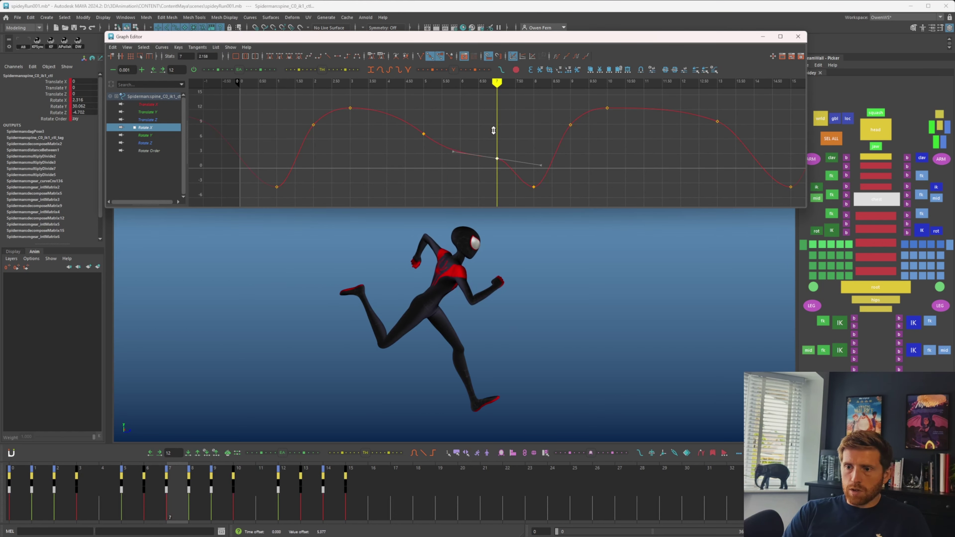
# - Smooth the tangents of the Rotate X keys at frames 5 and 7, and set frame 8 to about -9 and frame 7 to about 3
pyautogui.moveTo(435, 131); pyautogui.dragTo(515, 168)
pyautogui.keyDown('shift'); pyautogui.moveTo(515, 168); pyautogui.dragTo(525, 145, button='right'); pyautogui.keyUp('shift')
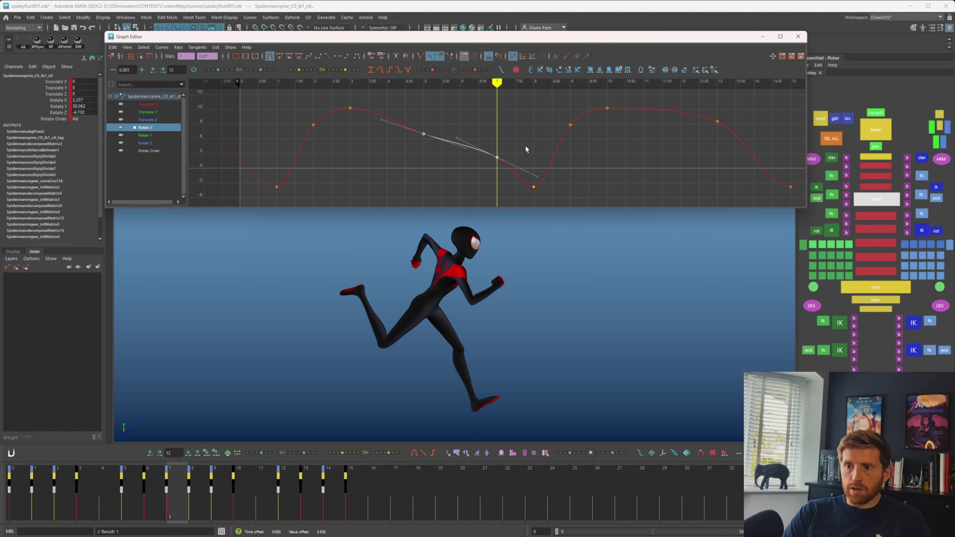
pyautogui.press('.')
pyautogui.moveTo(535, 157)
pyautogui.keyDown('shift'); pyautogui.mouseDown(button='middle')
pyautogui.moveTo(535, 143)
pyautogui.moveTo(536, 161)
pyautogui.mouseUp(button='middle'); pyautogui.keyUp('shift')
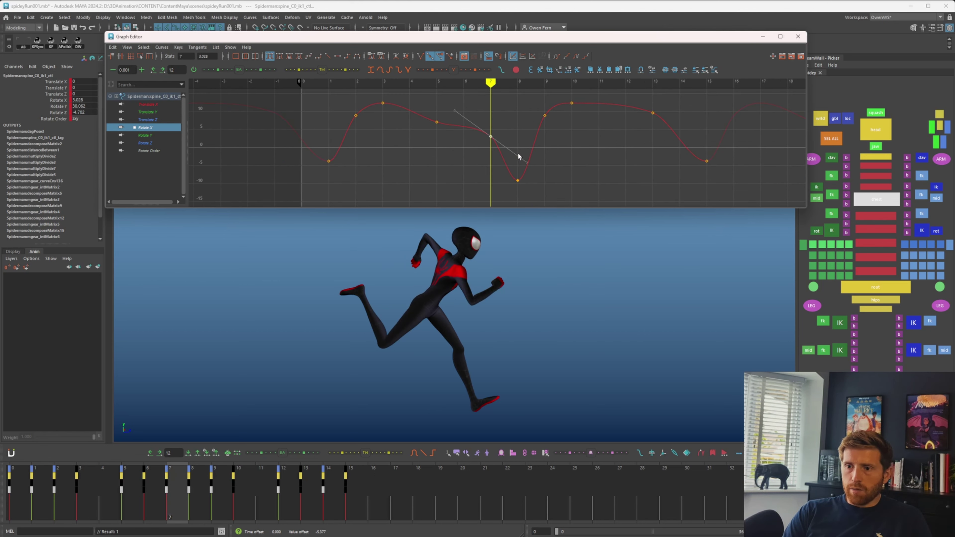
# - Set the spine's Rotate X to about -6.5 at frame 8 and 7 at frame 2, and lower the key at frame 1
pyautogui.press('.')
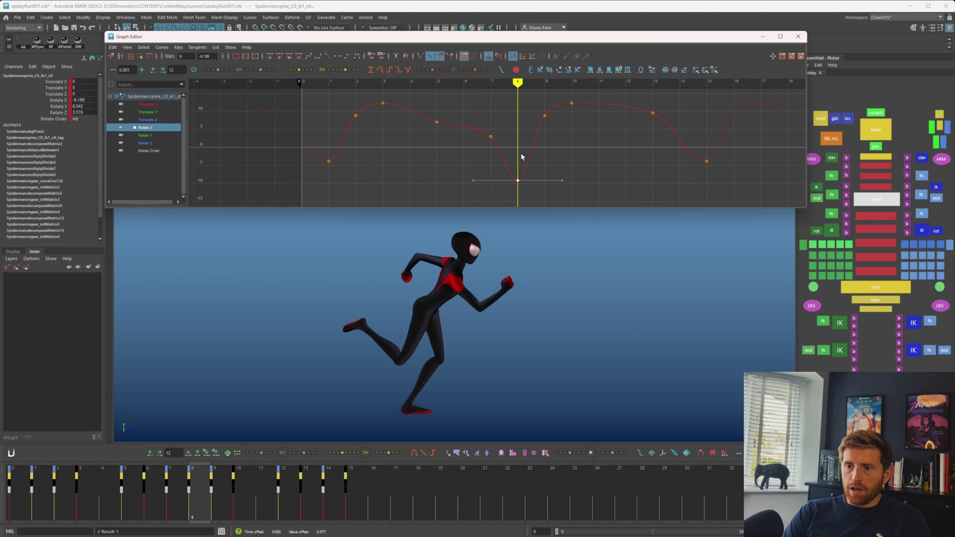
pyautogui.keyDown('shift'); pyautogui.moveTo(526, 153); pyautogui.dragTo(526, 143, button='middle'); pyautogui.keyUp('shift')
pyautogui.press('.')
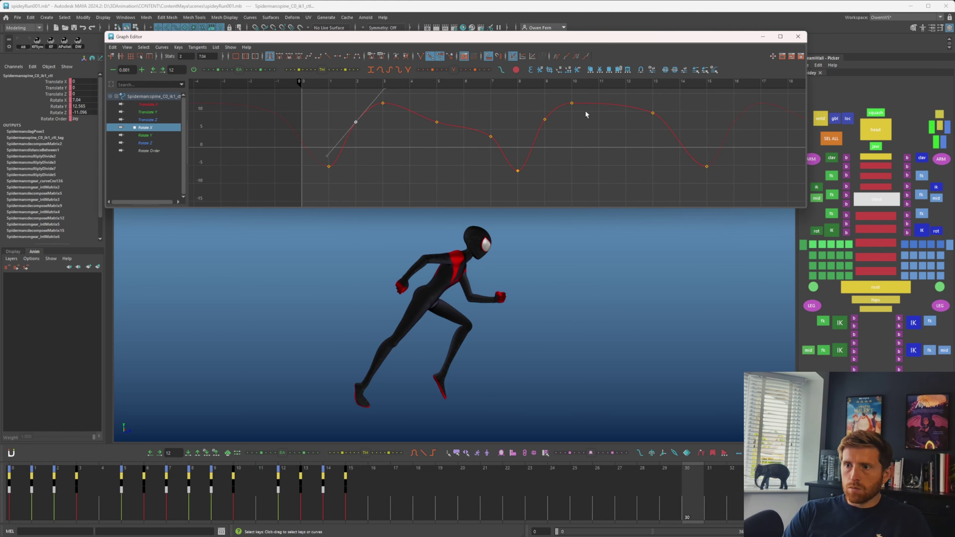
# - Delete the spine's Rotate X keys from frame 9 onward and play back the cycle
pyautogui.click(533, 110)
pyautogui.moveTo(733, 156); pyautogui.dragTo(732, 156)
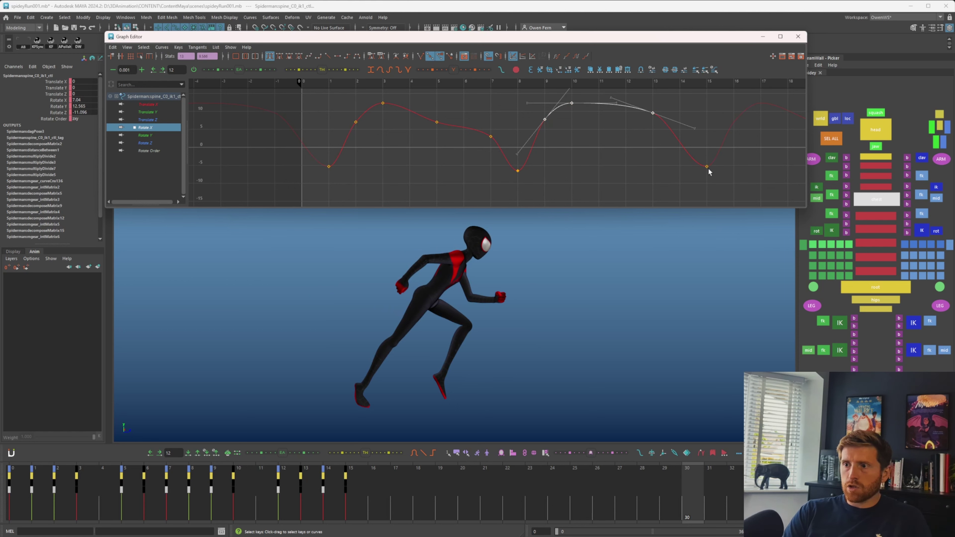
pyautogui.press('Delete')
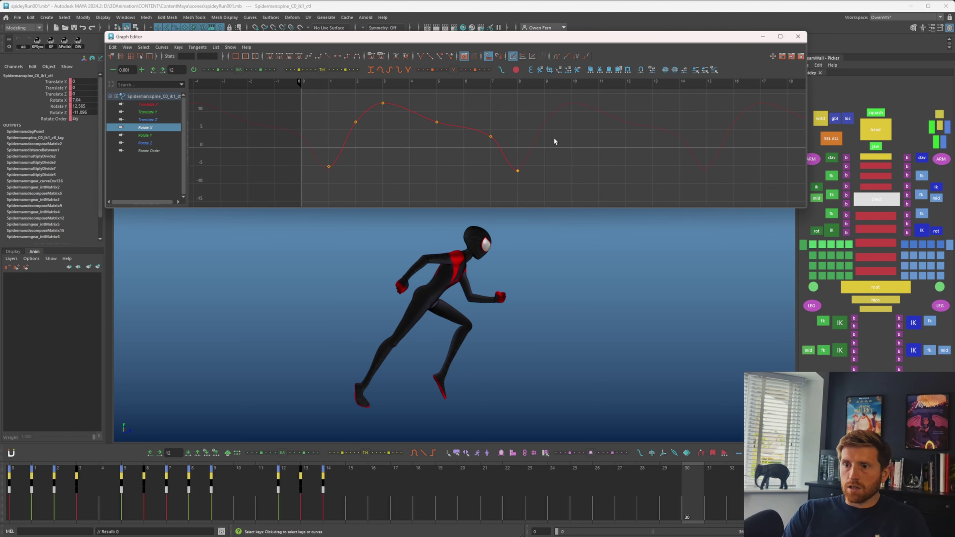
pyautogui.hotkey('alt', 'v')
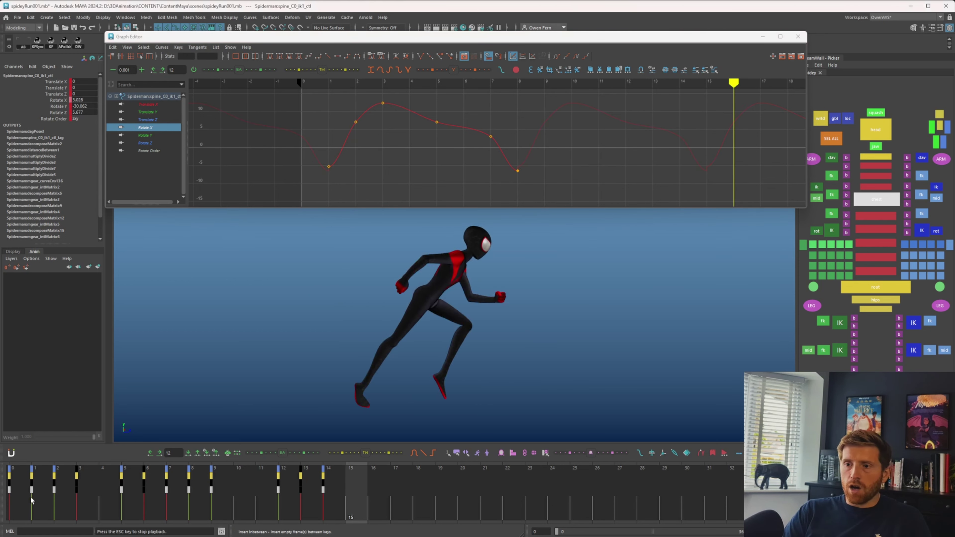
pyautogui.hotkey('alt', 'v')
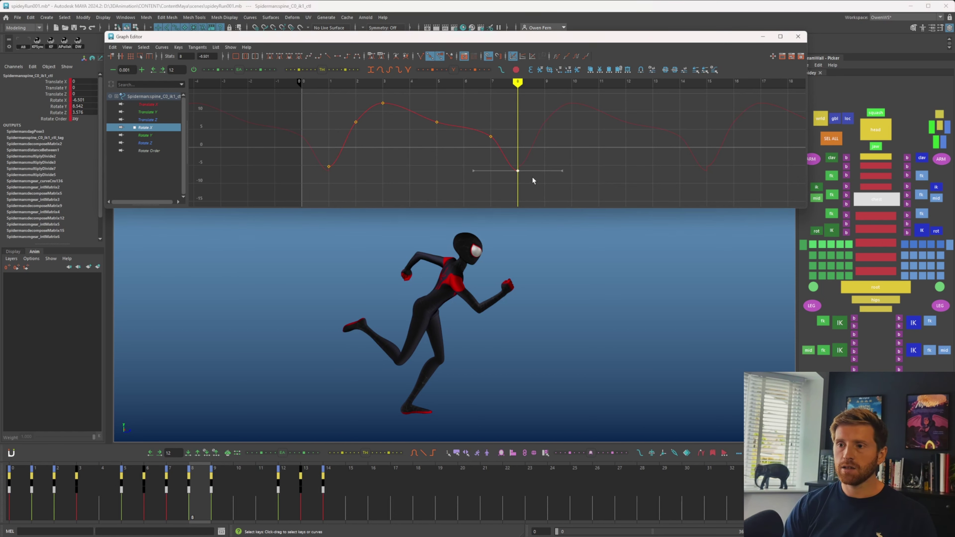
# - Raise the spine's Rotate X key at frame 8 to match the key at frame 1
pyautogui.keyDown('shift'); pyautogui.moveTo(535, 185); pyautogui.dragTo(533, 181, button='middle'); pyautogui.keyUp('shift')
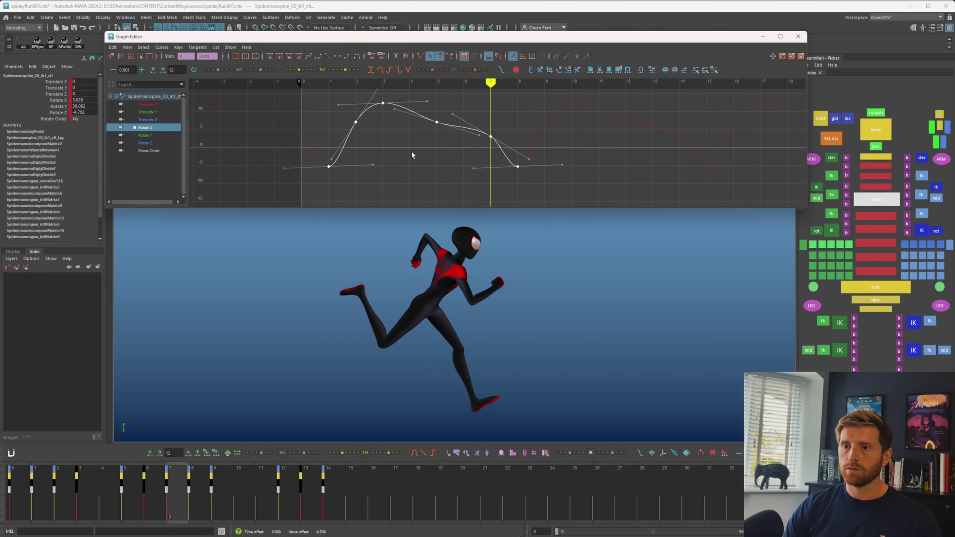
pyautogui.hotkey('ctrl', 'z')
pyautogui.click(427, 155)
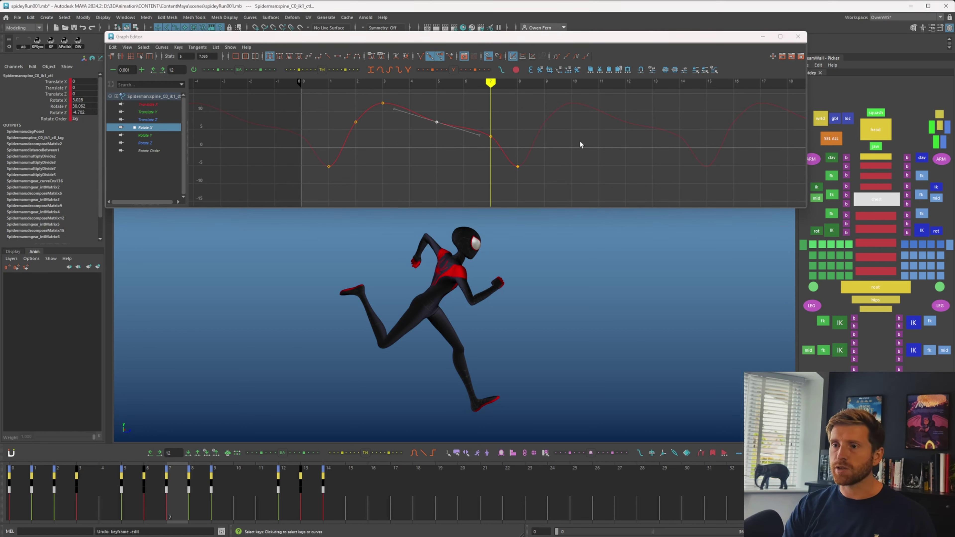
pyautogui.keyDown('shift'); pyautogui.click(356, 121); pyautogui.keyUp('shift')
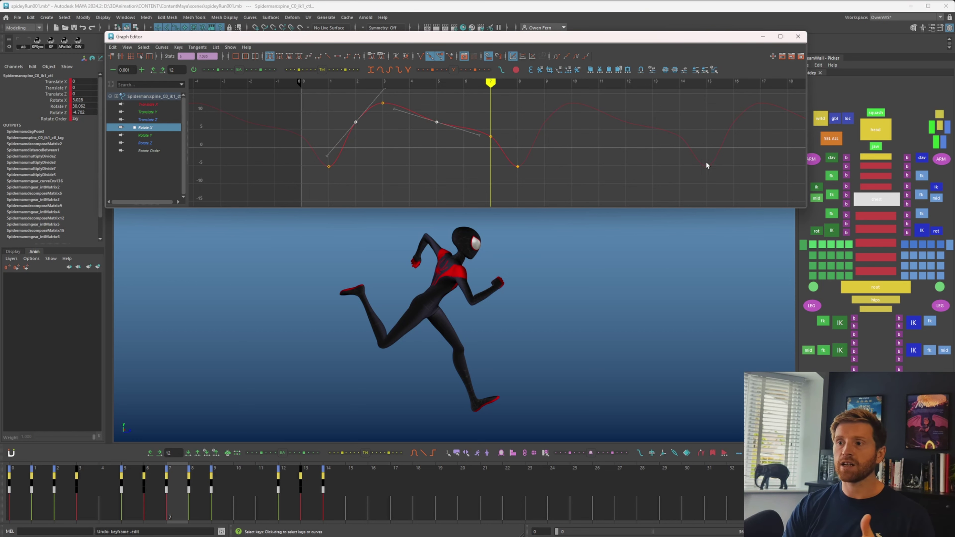
# - Examine the spine's Rotate Z curve and play back the run cycle
pyautogui.moveTo(121, 477)
pyautogui.mouseDown()
pyautogui.moveTo(11, 478)
pyautogui.moveTo(211, 478)
pyautogui.mouseUp()
pyautogui.click(155, 143)
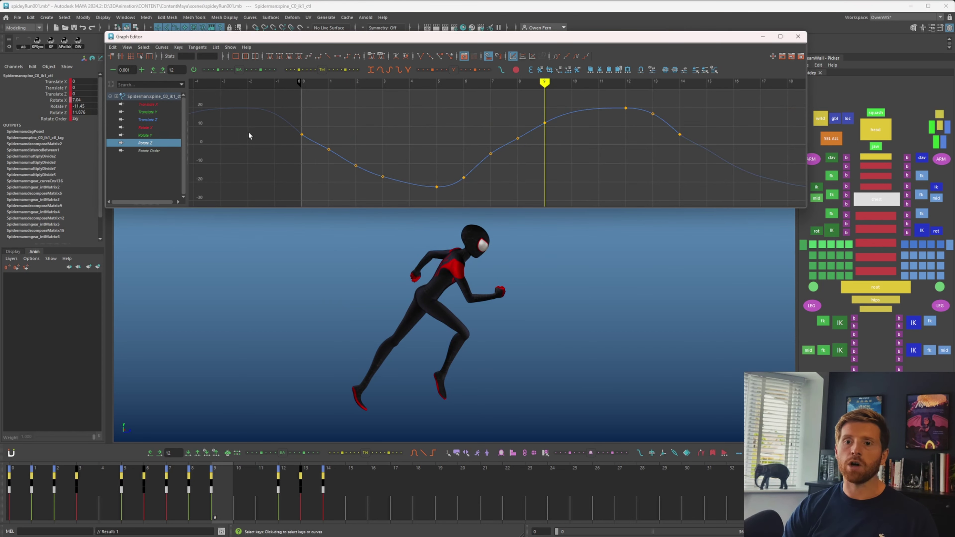
pyautogui.moveTo(399, 135)
pyautogui.mouseDown()
pyautogui.moveTo(302, 128)
pyautogui.moveTo(491, 125)
pyautogui.moveTo(593, 144)
pyautogui.moveTo(621, 166)
pyautogui.mouseUp()
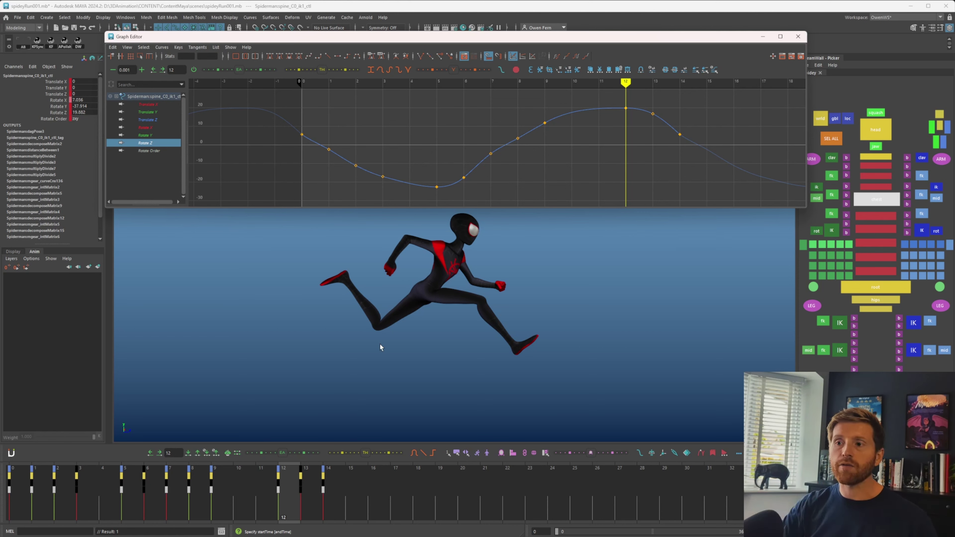
pyautogui.hotkey('alt', 'v')
pyautogui.keyDown('alt'); pyautogui.moveTo(534, 341); pyautogui.dragTo(426, 337); pyautogui.keyUp('alt')
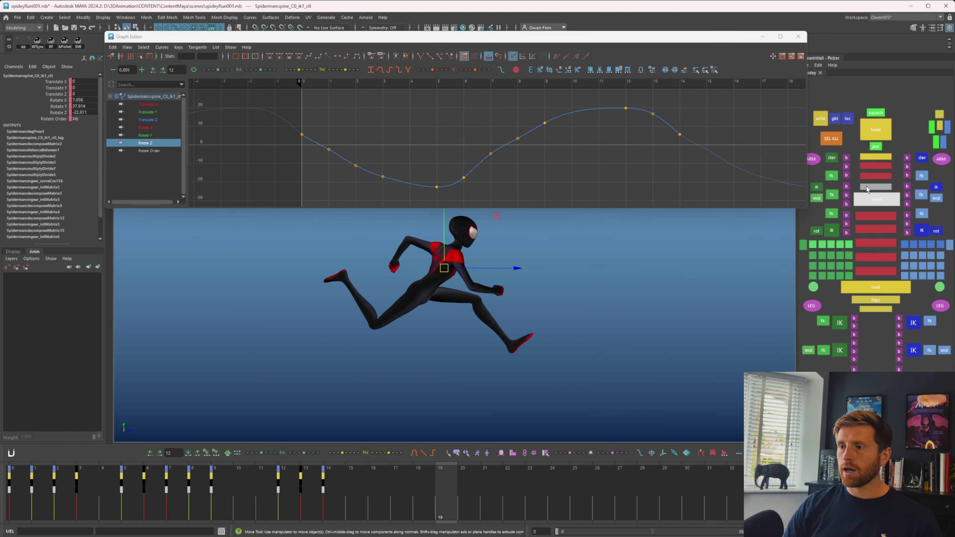
# - Select the right upper arm's FK control at frame 1 and set the Rotate tool to Object orientation
pyautogui.press('q')
pyautogui.click(832, 176)
pyautogui.moveTo(92, 502); pyautogui.dragTo(15, 502)
pyautogui.keyDown('alt'); pyautogui.moveTo(383, 341); pyautogui.dragTo(506, 349); pyautogui.keyUp('alt')
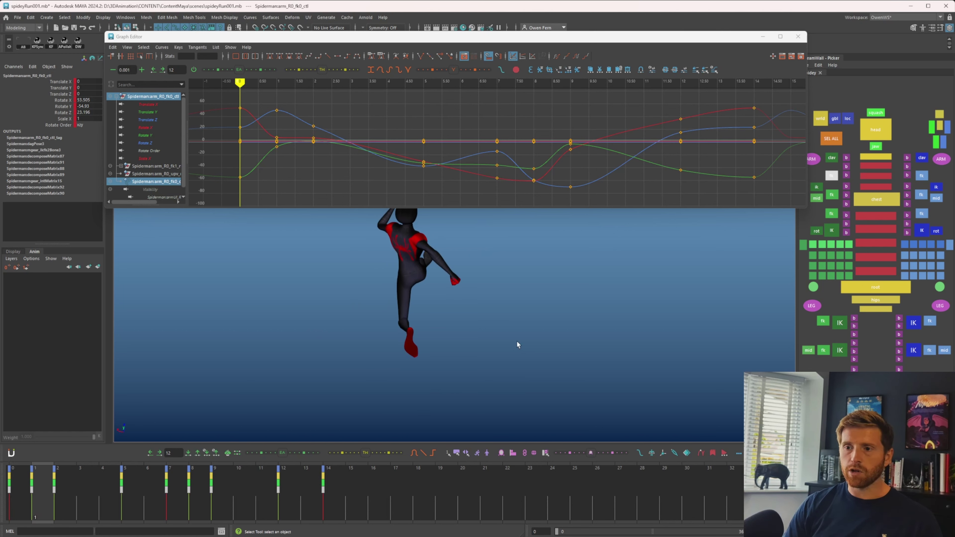
pyautogui.hotkey('alt', '.')
pyautogui.hotkey('alt', '.')
pyautogui.hotkey('alt', ',')
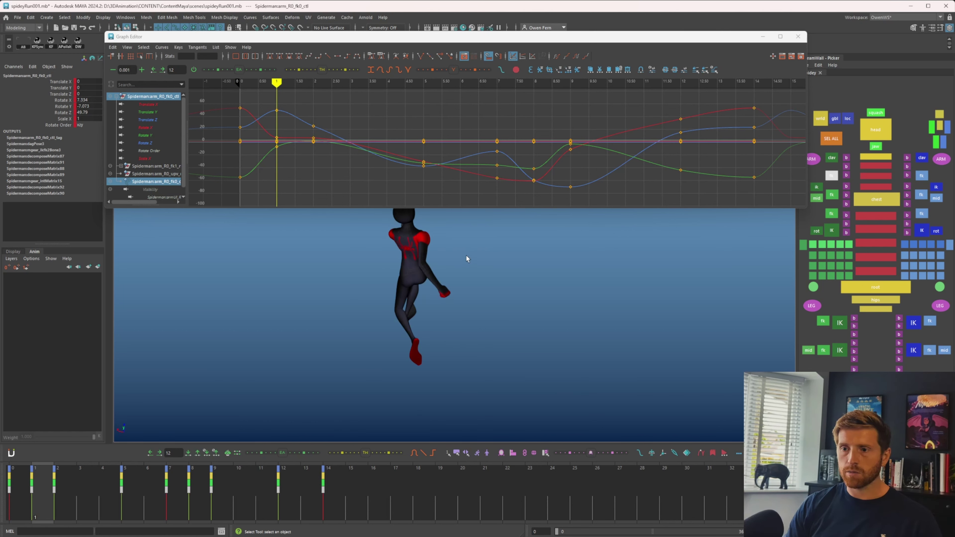
pyautogui.press('e')
pyautogui.click(429, 261)
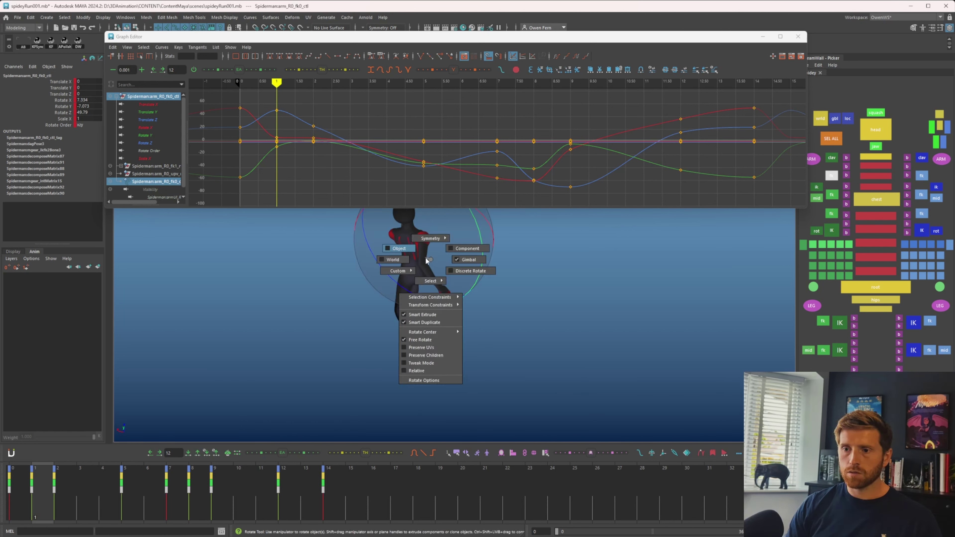
pyautogui.click(398, 249)
# - Rotate the right upper arm at frame 1 to about X 47, Y -30.6 and Z 30.6
pyautogui.hotkey('alt', ',')
pyautogui.hotkey('alt', '.')
pyautogui.moveTo(440, 243); pyautogui.dragTo(449, 232)
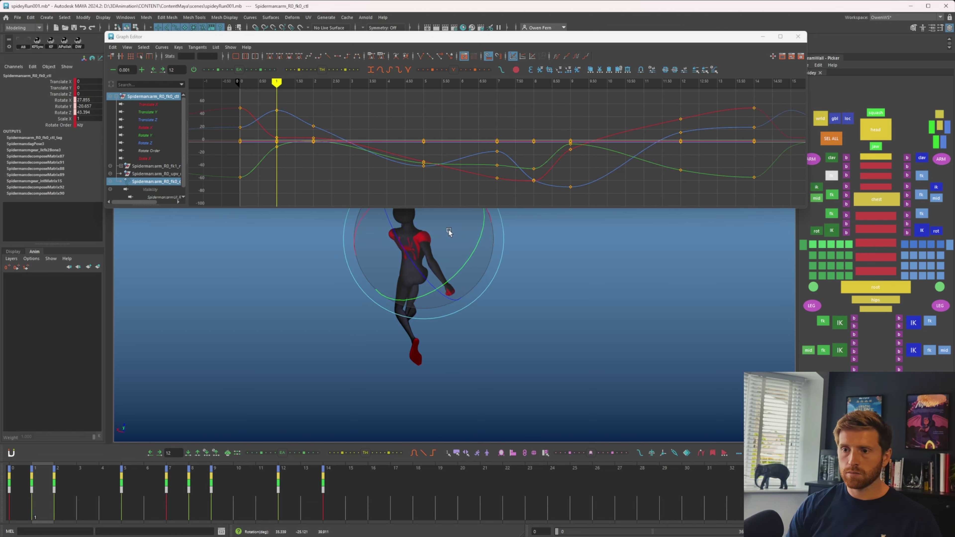
pyautogui.hotkey('alt', 'v')
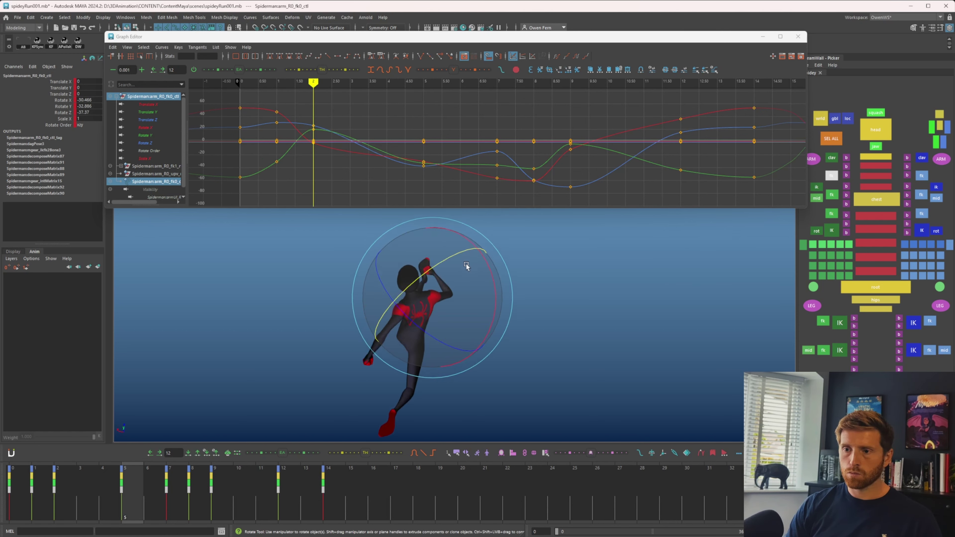
# - Rotate the right upper arm at frame 5 to about X -31.1, Y -35.9 and Z -33.1
pyautogui.moveTo(470, 270); pyautogui.dragTo(466, 277)
pyautogui.press(',')
pyautogui.press('.')
pyautogui.press('.')
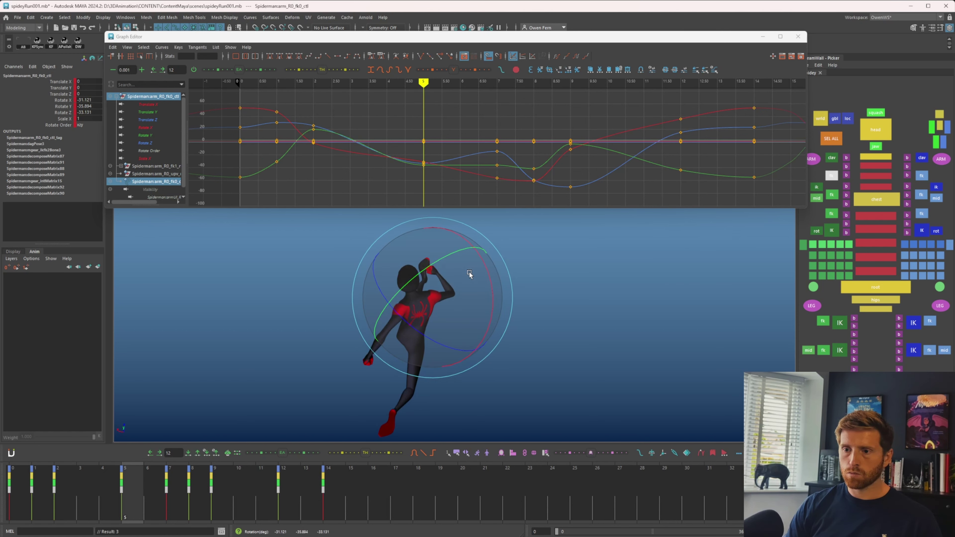
pyautogui.press(',')
# - Switch back to the side view and minimise the Graph Editor
pyautogui.press('space')
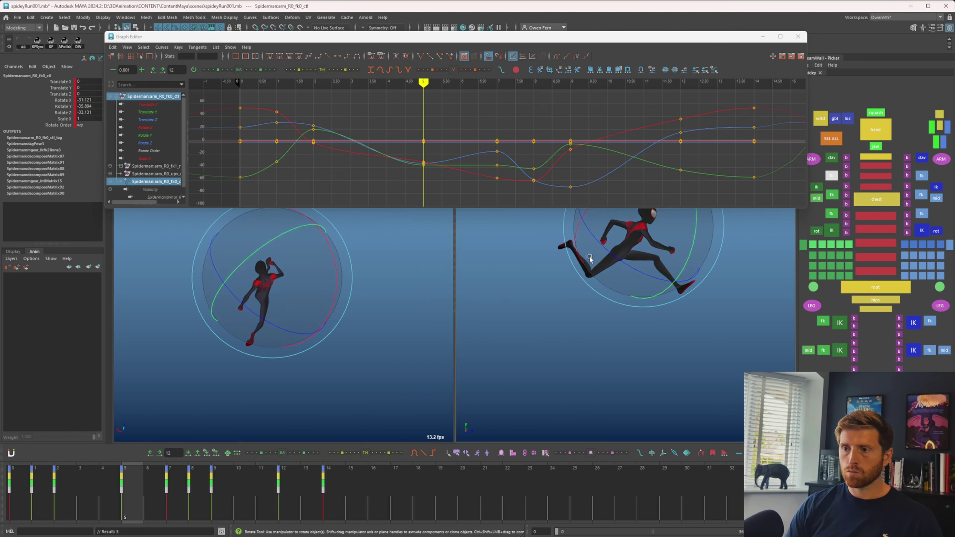
pyautogui.press('space')
pyautogui.press('q')
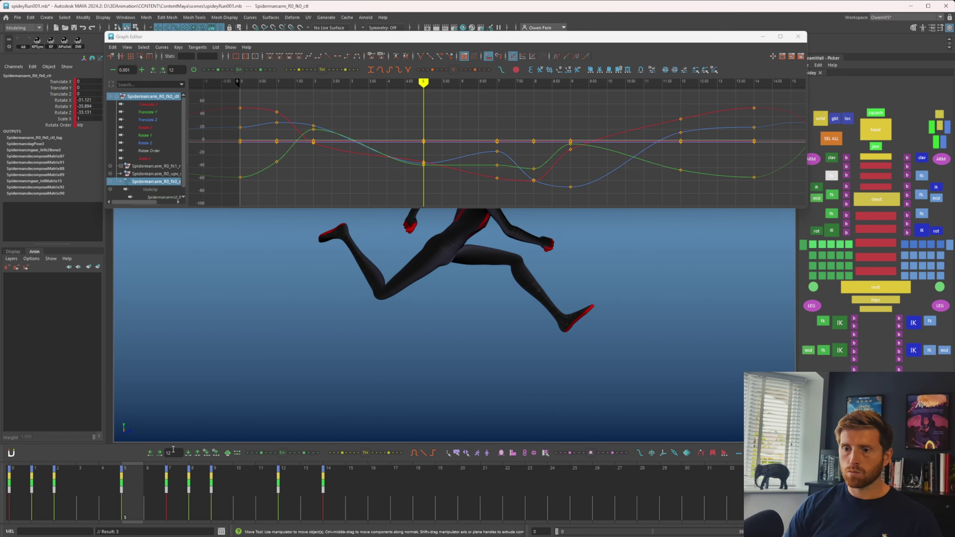
pyautogui.hotkey('alt', 'shift', 'v')
pyautogui.click(763, 37)
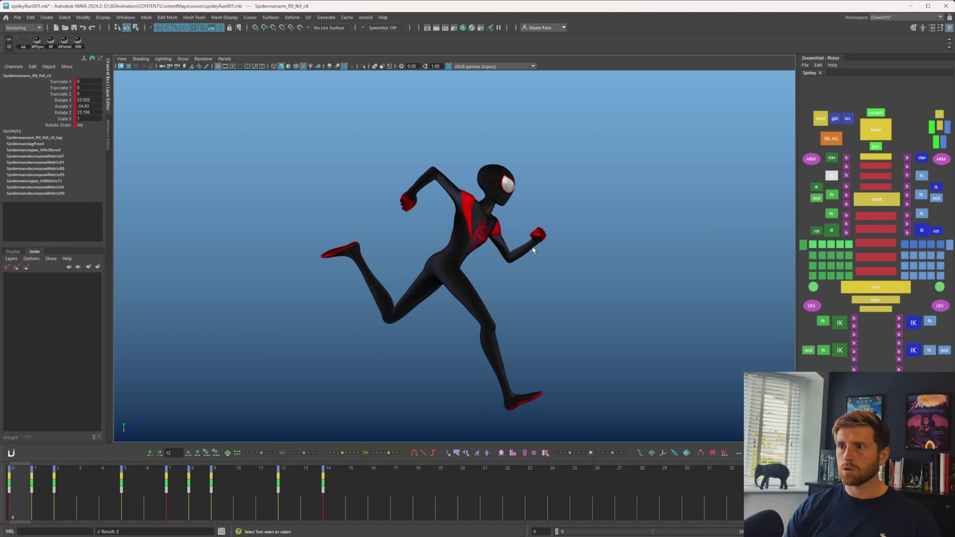
# - Step through the opening poses and play back the cycle to check the right arm's motion from the side
pyautogui.press('.')
pyautogui.press(',')
pyautogui.press('.')
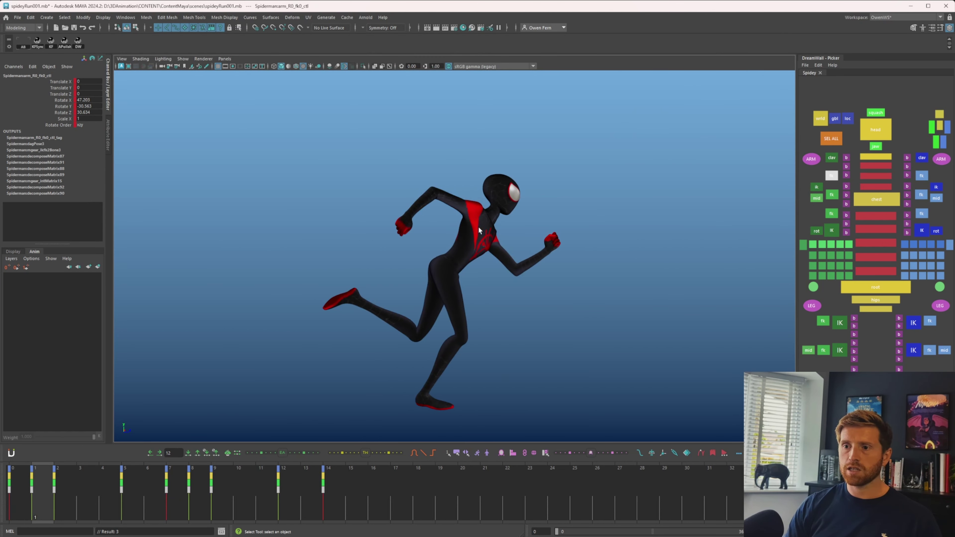
pyautogui.press('.')
pyautogui.click(28, 491)
pyautogui.moveTo(28, 490); pyautogui.dragTo(111, 497)
pyautogui.hotkey('alt', 'v')
pyautogui.hotkey('alt', 'shift', 'v')
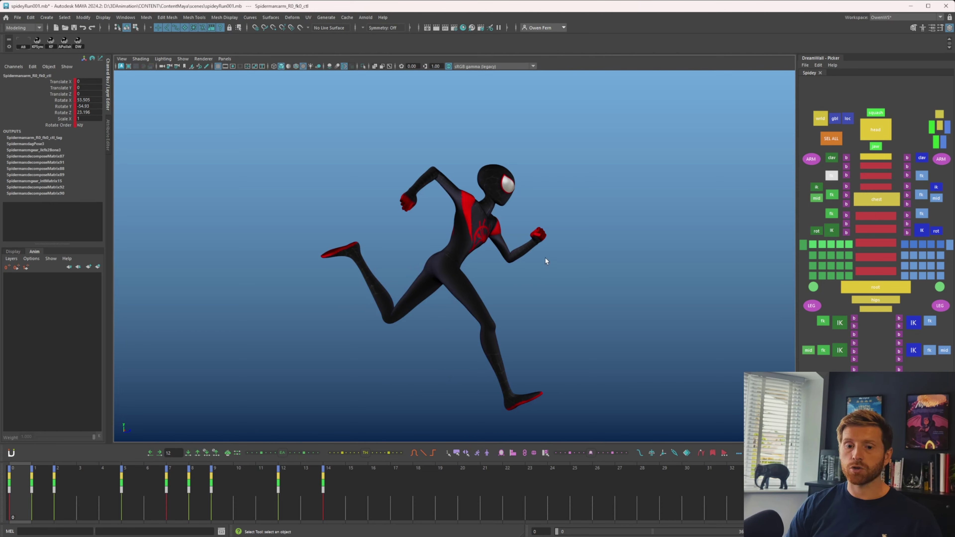
# - Select the right shoulder control and key its rotation at frames 3 and 6
pyautogui.click(482, 233)
pyautogui.moveTo(160, 494)
pyautogui.mouseDown()
pyautogui.moveTo(55, 498)
pyautogui.moveTo(169, 489)
pyautogui.moveTo(145, 489)
pyautogui.mouseUp()
pyautogui.hotkey('shift', 'e')
pyautogui.hotkey('shift', 'e')
pyautogui.press(',')
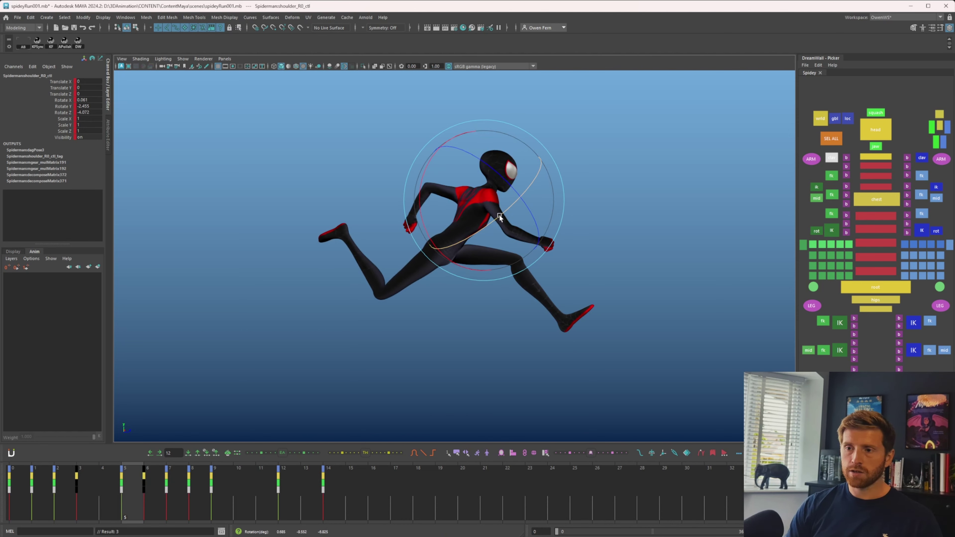
# - Rotate the right shoulder at frame 8 to about X 2.9, Y -19 and Z -18, and key the rotation
pyautogui.press('.')
pyautogui.press('.')
pyautogui.press(',')
pyautogui.press('.')
pyautogui.press('.')
pyautogui.press('Delete')
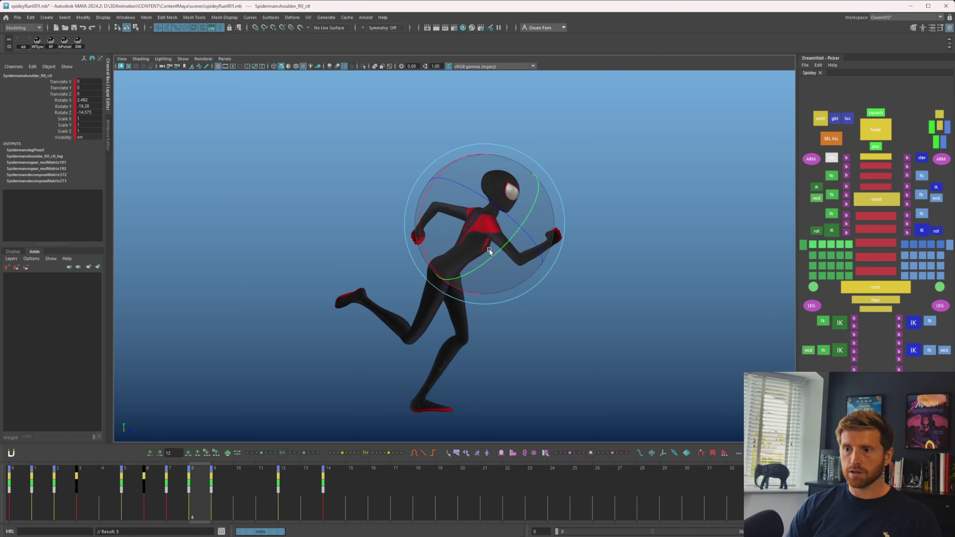
pyautogui.press(',')
pyautogui.press('.')
pyautogui.moveTo(496, 239); pyautogui.dragTo(498, 238)
pyautogui.hotkey('shift', 'e')
pyautogui.press(',')
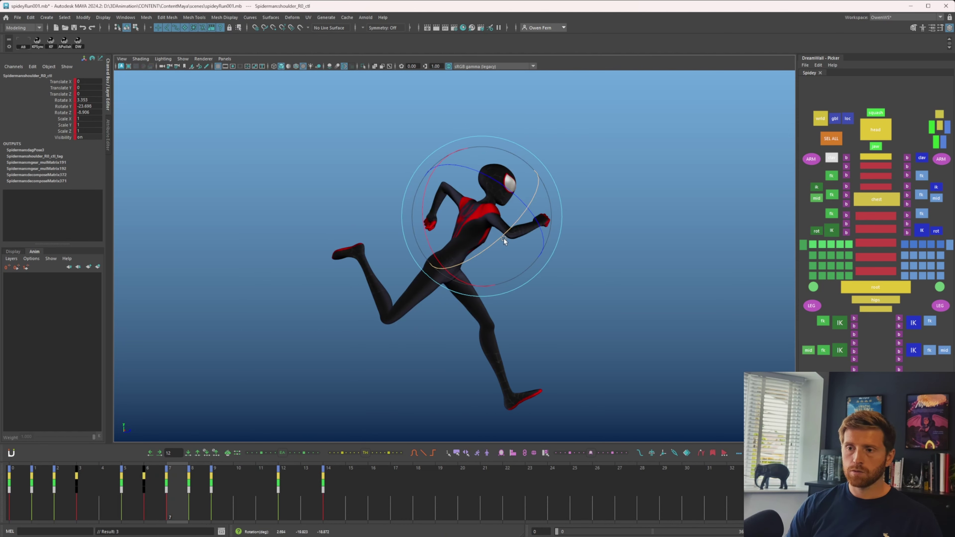
# - Rotate the right shoulder at frame 9 to about X 0.8, Y -8.4 and Z -26.4, and key the rotation
pyautogui.press('.')
pyautogui.press('.')
pyautogui.press(',')
pyautogui.press('.')
pyautogui.press(',')
pyautogui.press('.')
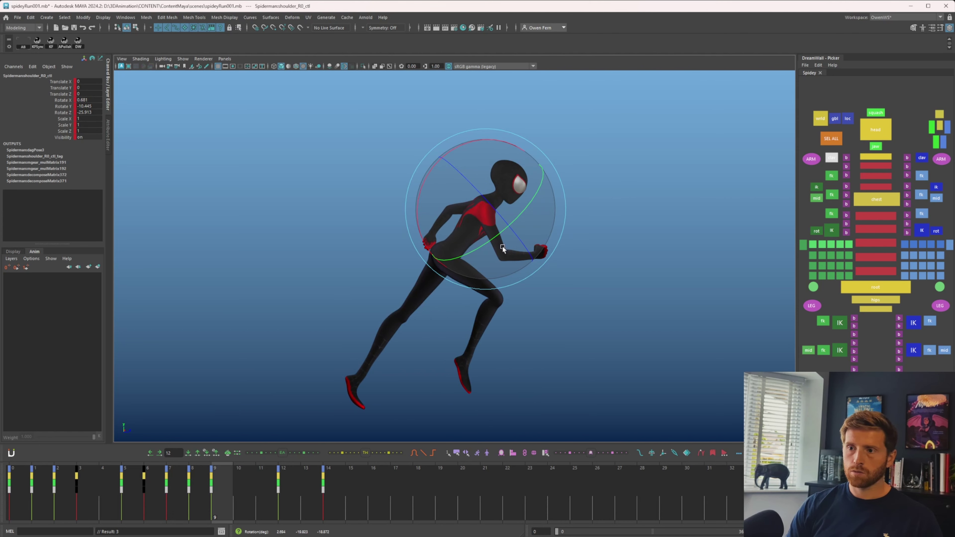
pyautogui.moveTo(502, 246)
pyautogui.mouseDown()
pyautogui.moveTo(498, 253)
pyautogui.moveTo(502, 246)
pyautogui.mouseUp()
pyautogui.hotkey('shift', 'e')
pyautogui.press(',')
pyautogui.press('.')
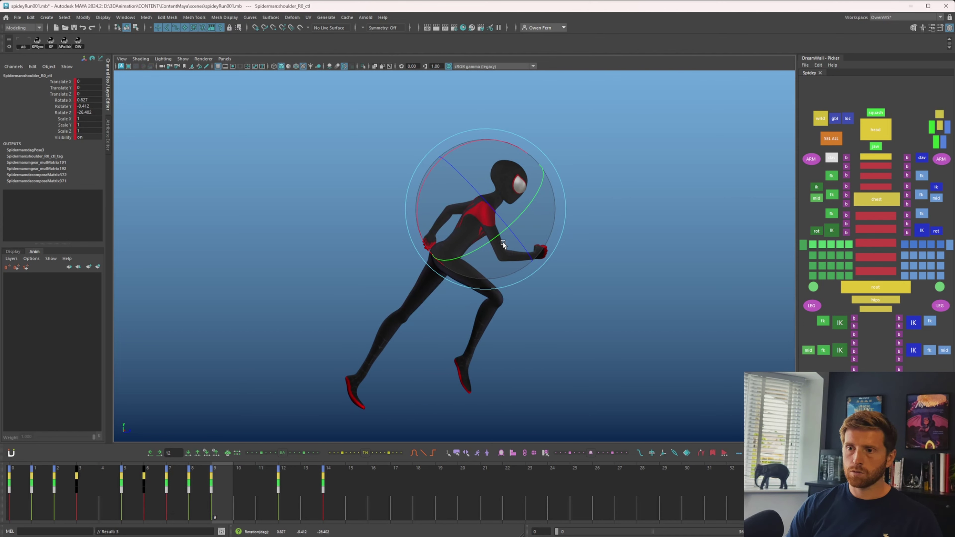
# - Undo the shoulder's frame 9 rotation and re-pose it to about X 1.3, Y -14.9 and Z -16.5
pyautogui.press(',')
pyautogui.press('.')
pyautogui.hotkey('ctrl', 'z')
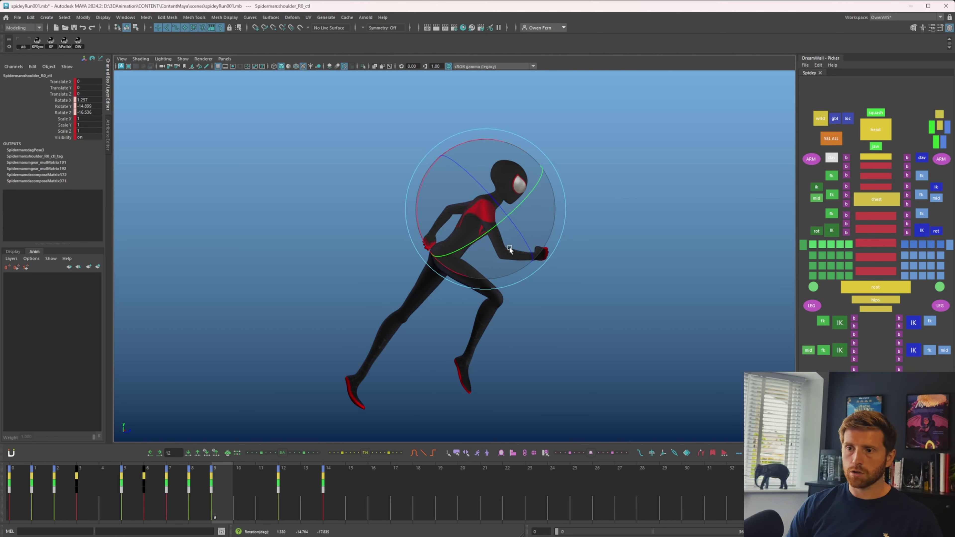
pyautogui.hotkey('alt', '.')
pyautogui.hotkey('alt', ',')
# - Rotate the right shoulder at frame 10 to about X 2.8, Y 10 and Z -14.2, and key it
pyautogui.hotkey('alt', '.')
pyautogui.press('s')
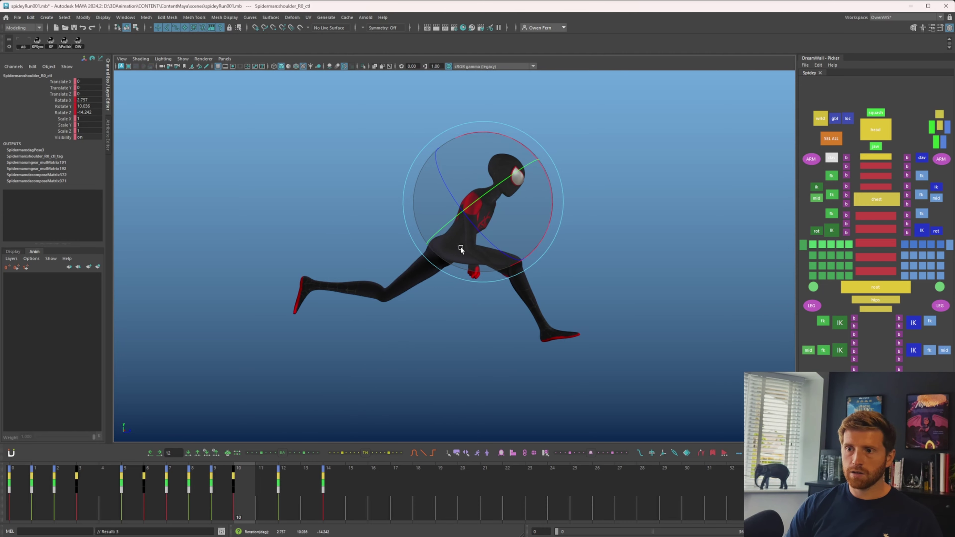
pyautogui.press('.')
pyautogui.press(',')
pyautogui.press('.')
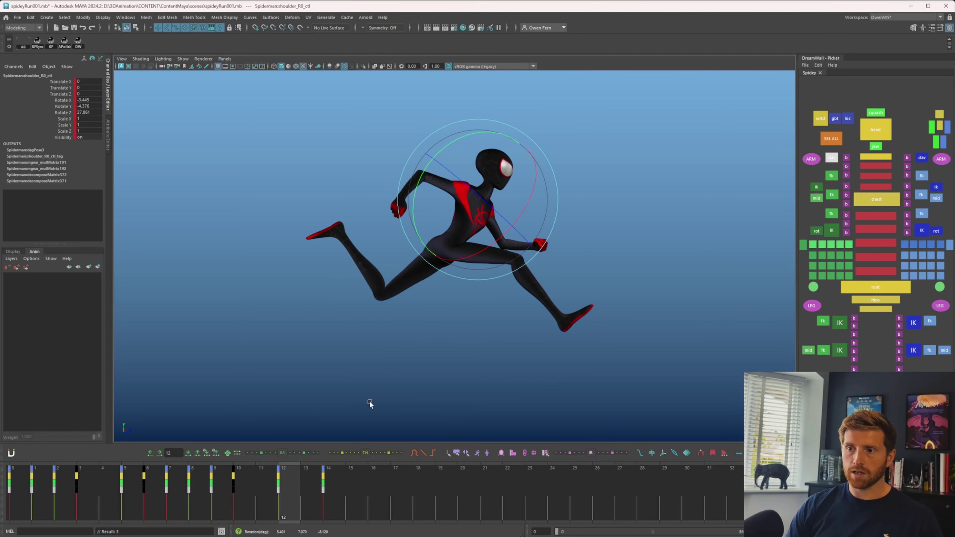
# - Play back the run cycle and step through its first keyed poses to check the right shoulder's motion
pyautogui.hotkey('alt', 'v')
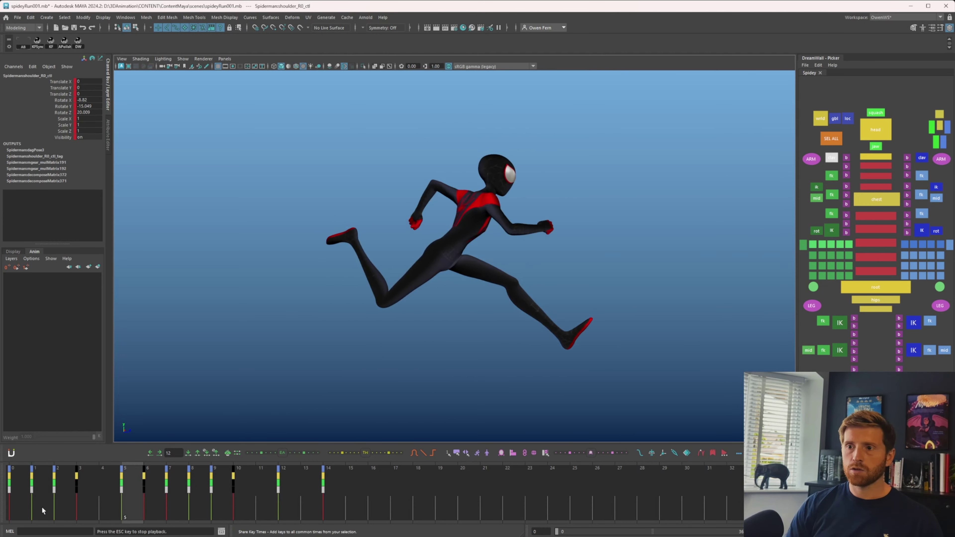
pyautogui.hotkey('alt', 'v')
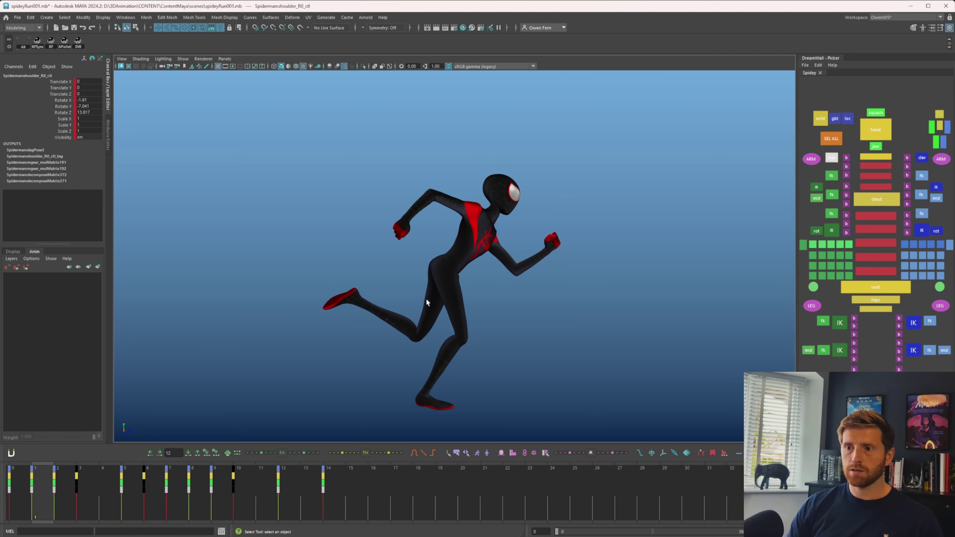
pyautogui.press('.')
pyautogui.press('.')
pyautogui.press('.')
pyautogui.press(',')
pyautogui.press(',')
pyautogui.press(',')
pyautogui.press('.')
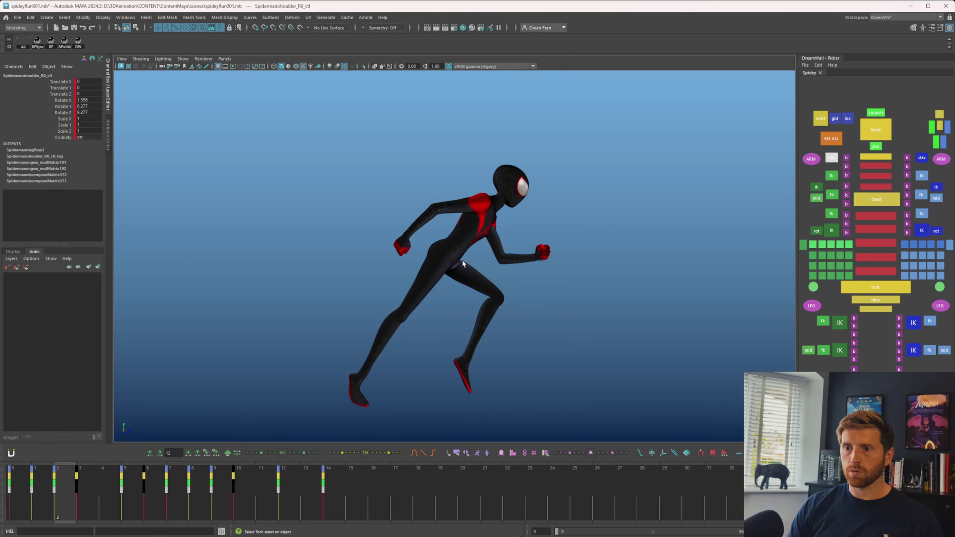
# - Rotate the right shoulder at frame 2 to about X 1.7, Y 3.4 and Z 9.3
pyautogui.press('e')
pyautogui.press(',')
pyautogui.press('.')
pyautogui.press('.')
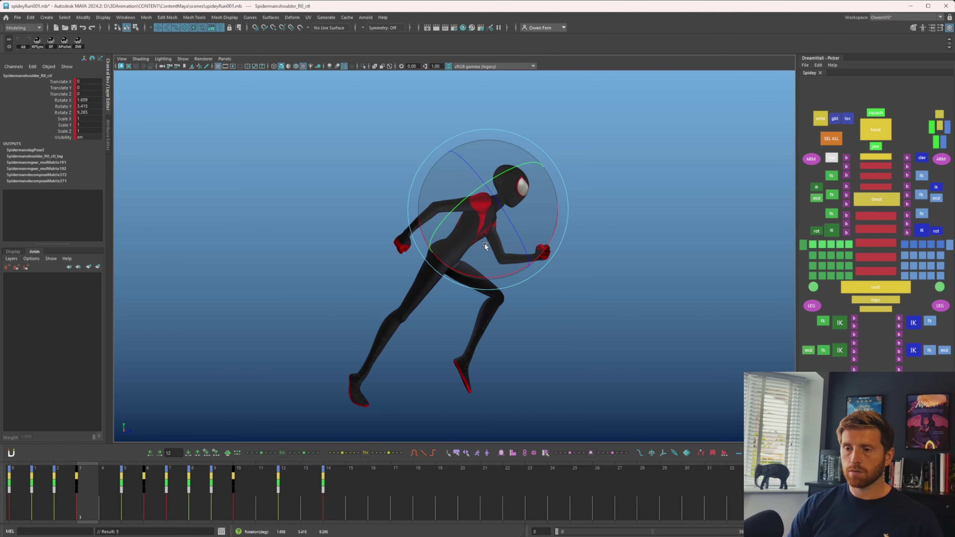
# - Step through the run cycle's poses up to frame 9 to check the right shoulder's motion
pyautogui.press('.')
pyautogui.press('.')
pyautogui.press(',')
pyautogui.press(',')
pyautogui.press(',')
pyautogui.press('.')
pyautogui.press('.')
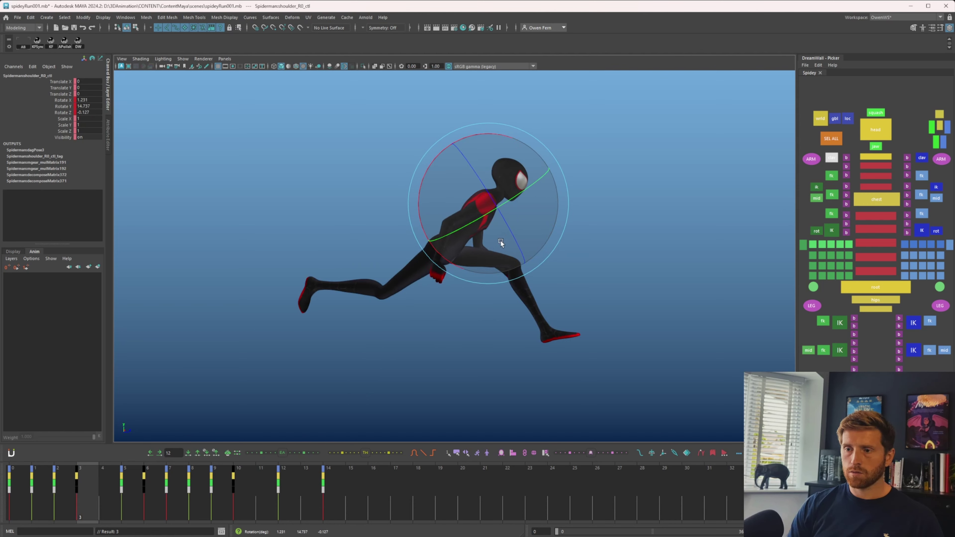
pyautogui.press('.')
pyautogui.press('.')
pyautogui.press('.')
pyautogui.press('.')
pyautogui.press('.')
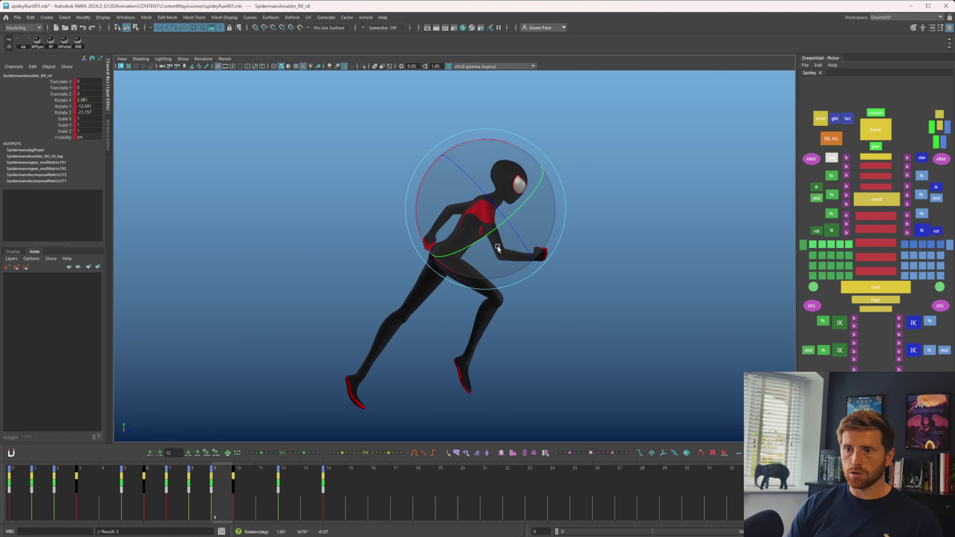
# - Rotate the right shoulder at frame 9 to about X 0.8 and Z -17.3, comparing it with the neighbouring frames
pyautogui.press(',')
pyautogui.press(',')
pyautogui.press('.')
pyautogui.press('.')
pyautogui.moveTo(499, 263); pyautogui.dragTo(502, 251)
pyautogui.press('.')
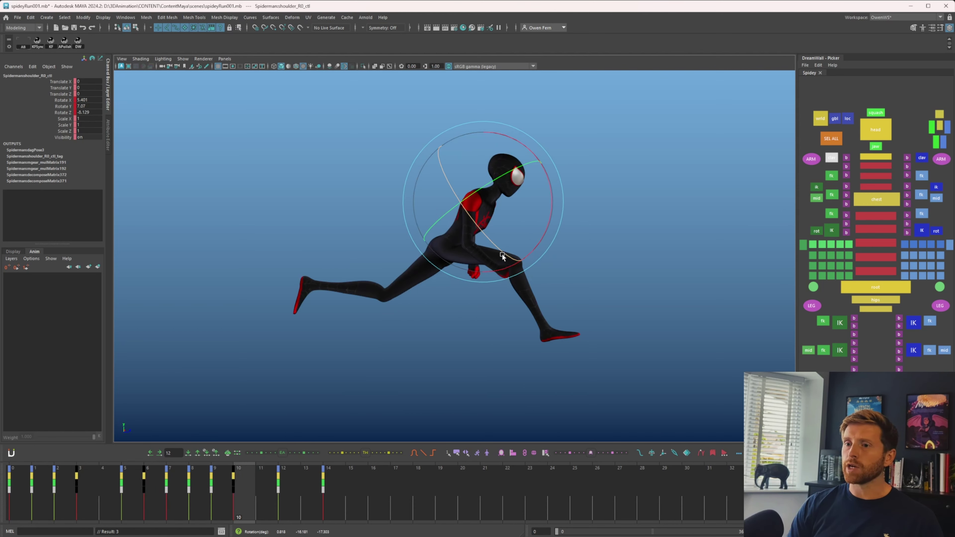
# - Rotate the right shoulder at frame 10 to about X 6.9, Y 7.6 and Z -6.6
pyautogui.press('.')
pyautogui.press(',')
pyautogui.press(',')
pyautogui.press('.')
pyautogui.press('.')
pyautogui.press(',')
pyautogui.hotkey('ctrl', 's')
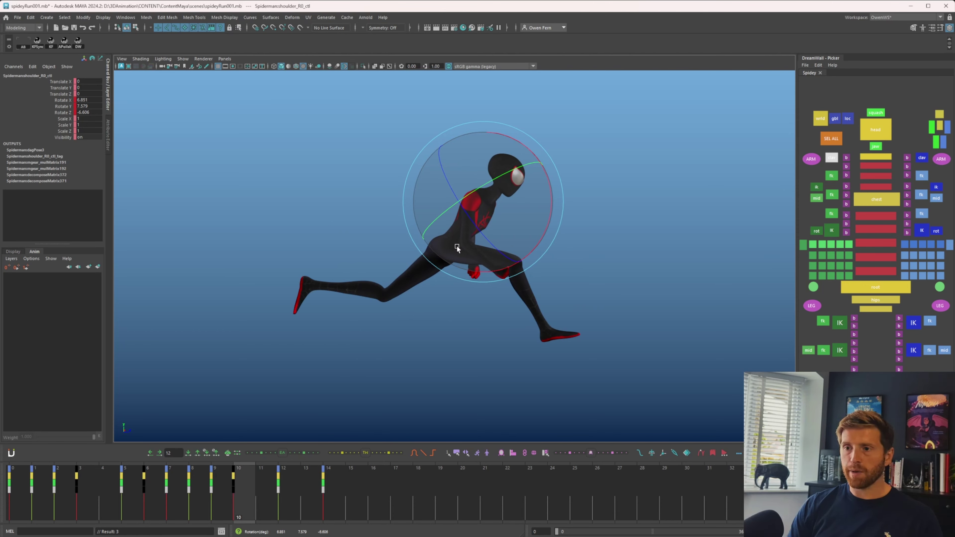
# - Refine and key the right shoulder's rotation at frame 10 at about X 3.6, Y 0.5 and Z 6.9, and play back the cycle
pyautogui.moveTo(457, 247)
pyautogui.mouseDown()
pyautogui.moveTo(469, 229)
pyautogui.moveTo(466, 241)
pyautogui.mouseUp()
pyautogui.press(',')
pyautogui.press('.')
pyautogui.press('.')
pyautogui.press('.')
pyautogui.press(',')
pyautogui.press(',')
pyautogui.hotkey('ctrl', 's')
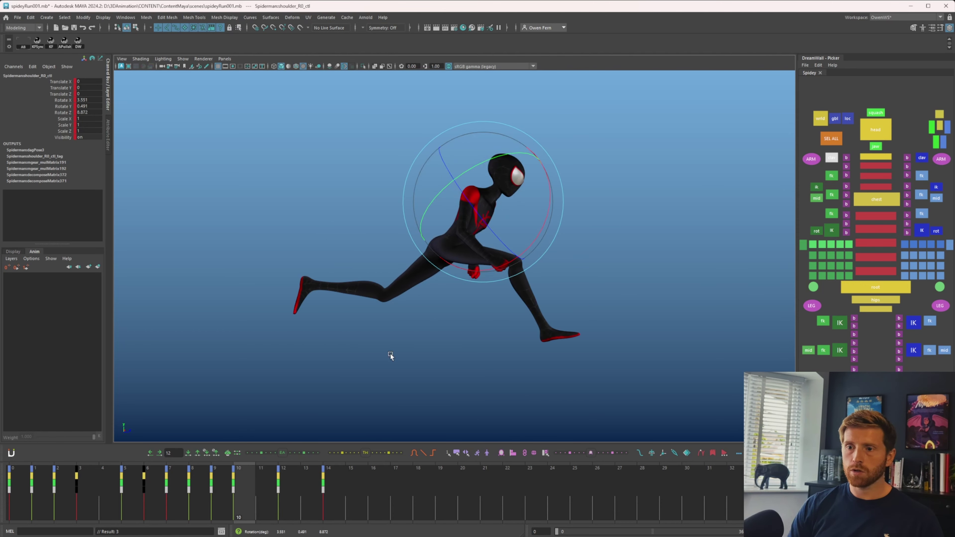
pyautogui.hotkey('alt', 'v')
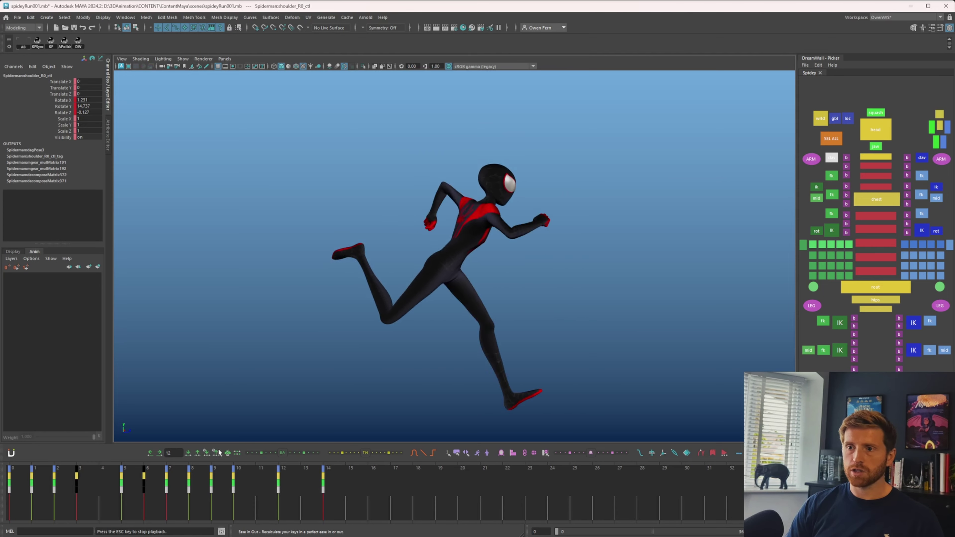
pyautogui.hotkey('alt', 'v')
# - Select the right upper arm's FK control and rotate it at frame 1 to about X 56.4, Y -58.1 and Z 23.1
pyautogui.press('q')
pyautogui.click(900, 167)
pyautogui.click(834, 175)
pyautogui.click(18, 491)
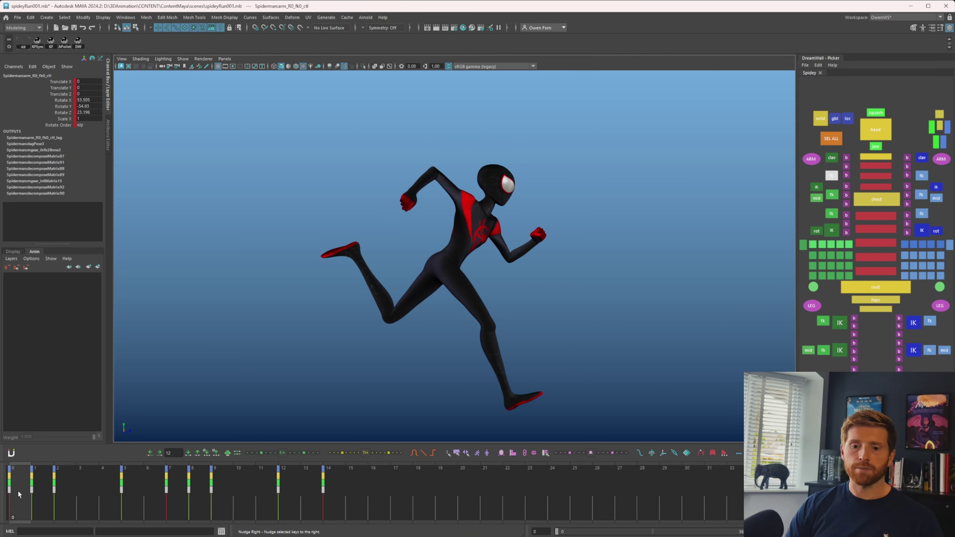
pyautogui.press('.')
pyautogui.press(',')
pyautogui.press('e')
pyautogui.press('q')
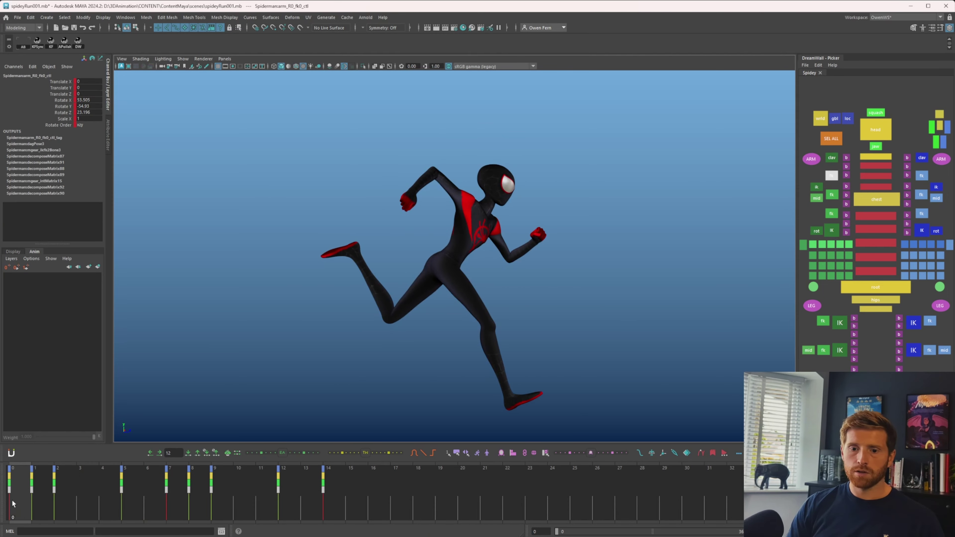
pyautogui.moveTo(24, 498); pyautogui.dragTo(51, 499)
pyautogui.press('e')
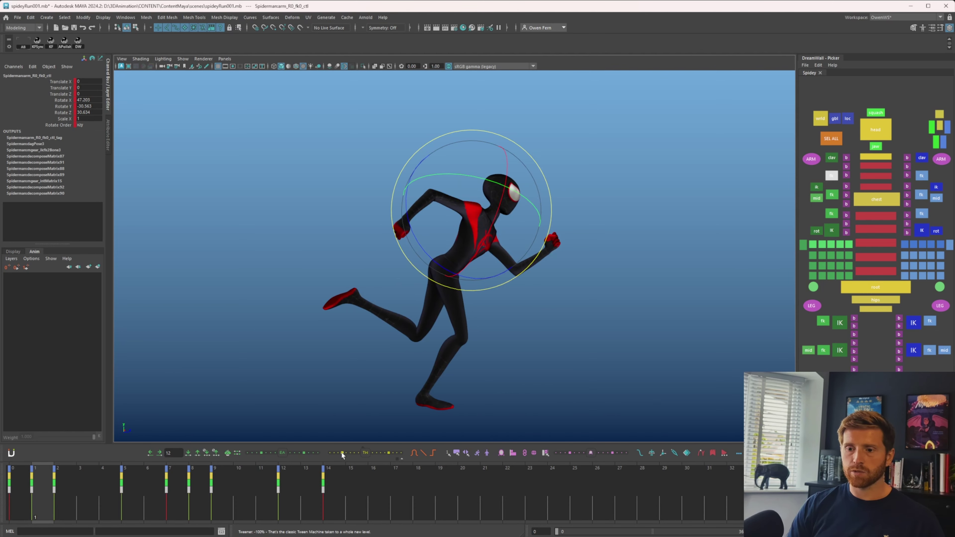
pyautogui.moveTo(542, 251); pyautogui.dragTo(540, 256)
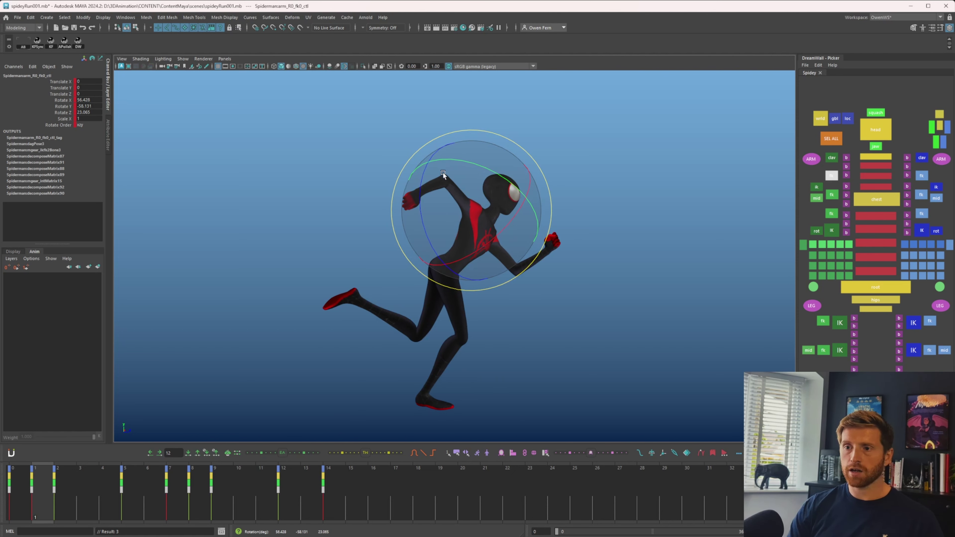
pyautogui.press('q')
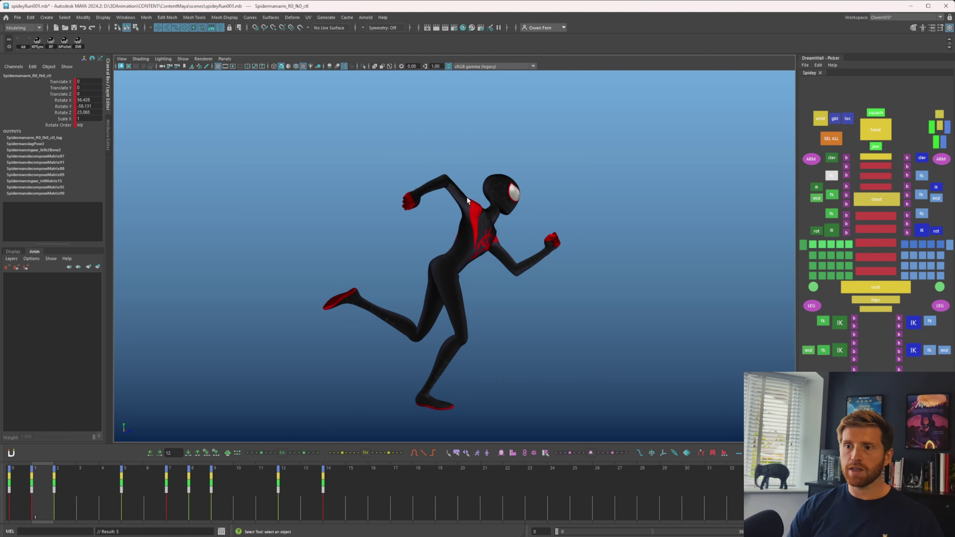
# - Compare the right arm's poses at frames 0 and 1 by flipping between them
pyautogui.press('w')
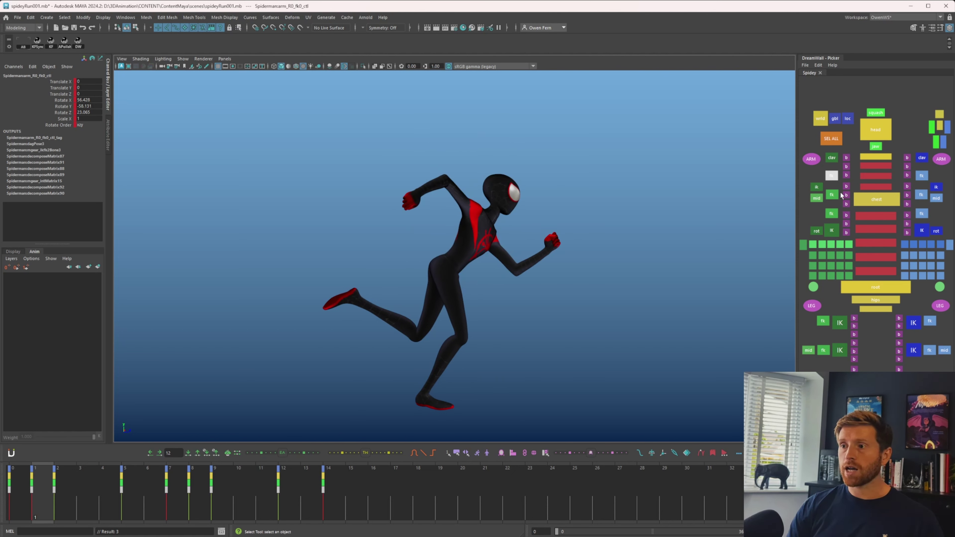
pyautogui.press(',')
pyautogui.press('.')
pyautogui.press(',')
pyautogui.press('.')
pyautogui.press(',')
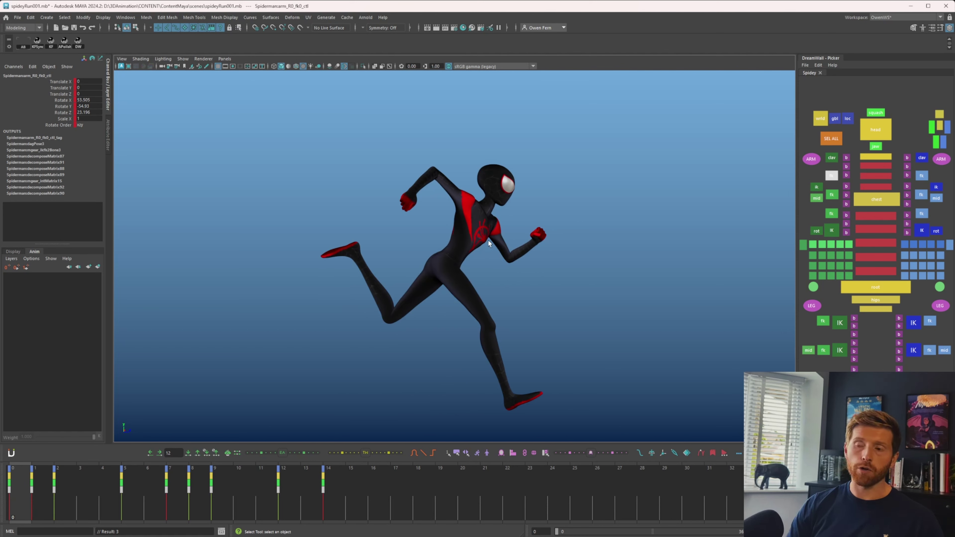
pyautogui.press('.')
pyautogui.press(',')
pyautogui.press('.')
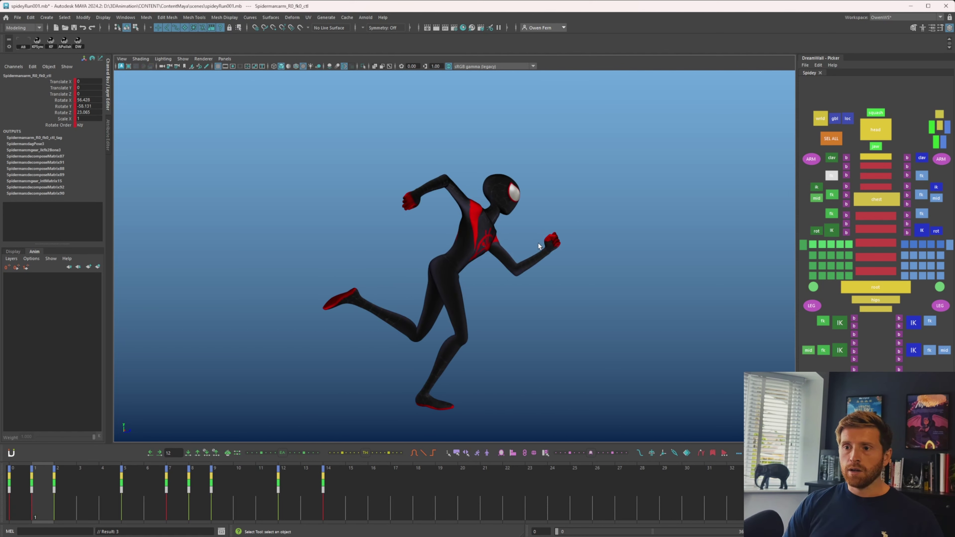
# - Rotate the right upper arm at frame 0 to about X 45.2, Y -43.8 and Z 23.4
pyautogui.press('e')
pyautogui.moveTo(545, 243); pyautogui.dragTo(544, 222)
pyautogui.press(',')
pyautogui.press('.')
pyautogui.press(',')
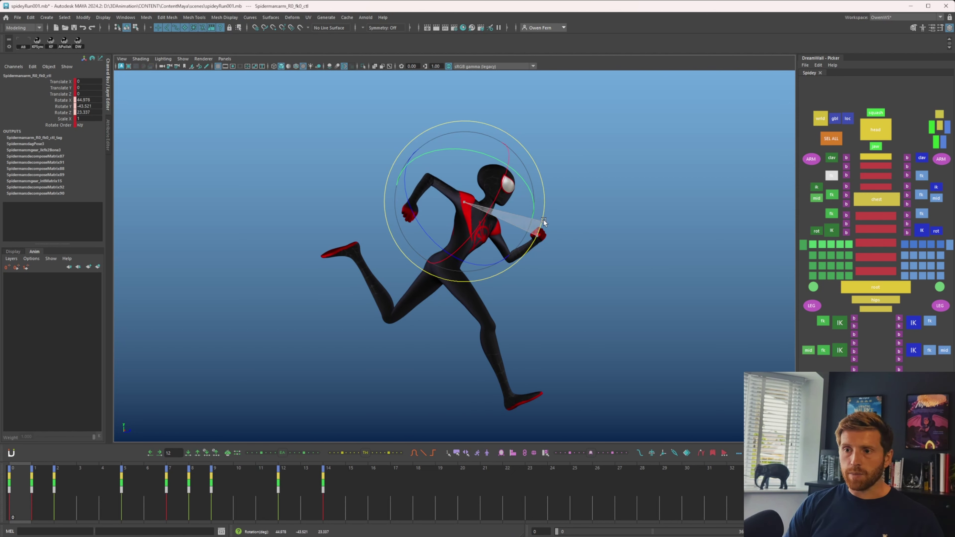
pyautogui.press('.')
pyautogui.press('.')
pyautogui.press(',')
pyautogui.press(',')
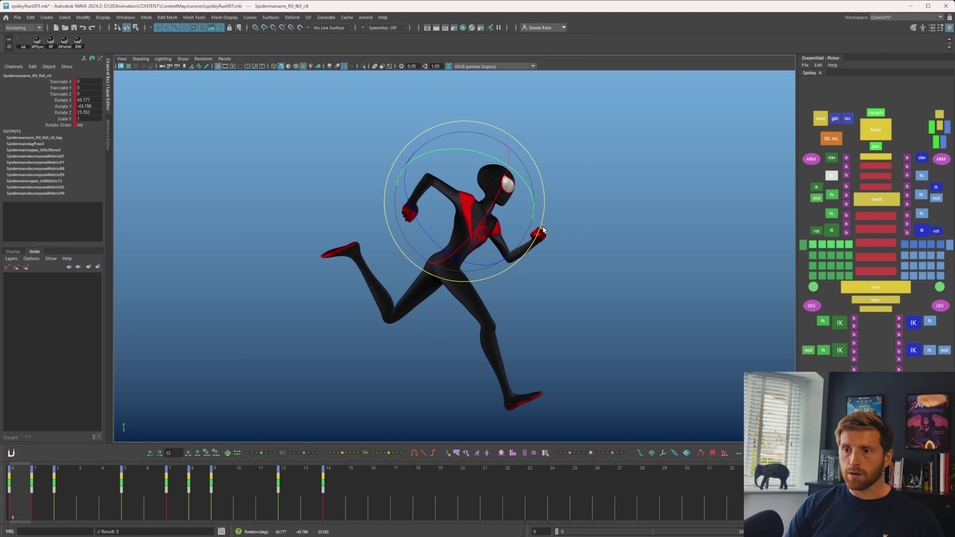
# - Rotate the right upper arm at frame 1 to about X 54.9, Y -56.4 and Z 23.2, checking it against frames 0 and 2
pyautogui.press('.')
pyautogui.moveTo(542, 227); pyautogui.dragTo(524, 268)
pyautogui.press('.')
pyautogui.press(',')
pyautogui.press('.')
pyautogui.press(',')
pyautogui.press('.')
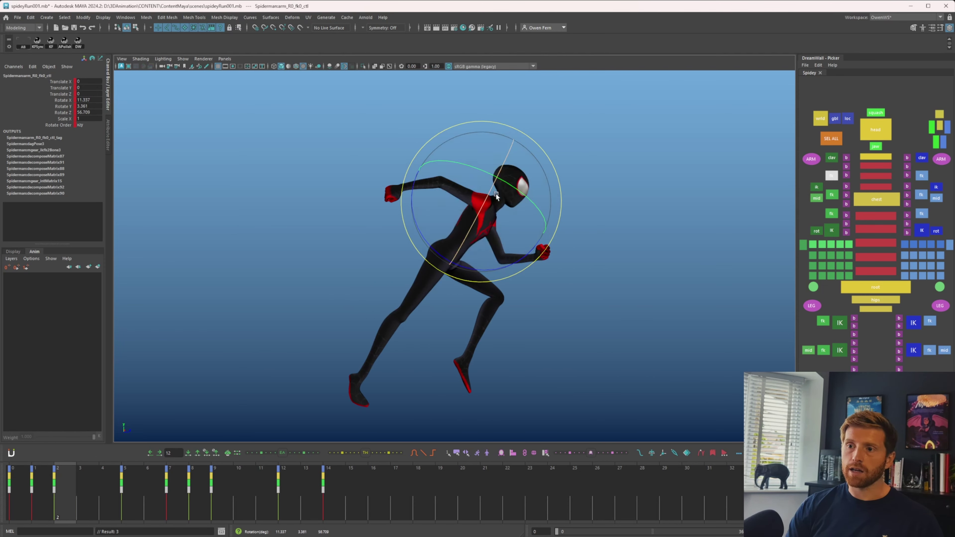
# - Rotate the right upper arm at frame 3 and key only its rotation
pyautogui.moveTo(71, 497); pyautogui.dragTo(85, 496)
pyautogui.hotkey('shift', 'e')
pyautogui.press(',')
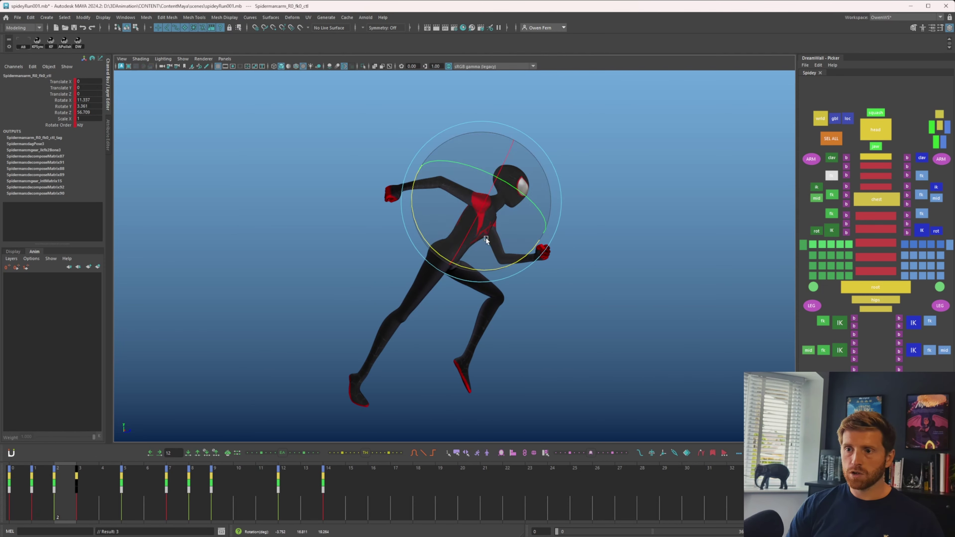
# - Select the right clavicle control and adjust its rotation slightly at frame 3, comparing with frame 2
pyautogui.press('.')
pyautogui.click(832, 158)
pyautogui.press(',')
pyautogui.press('.')
pyautogui.moveTo(498, 226)
pyautogui.mouseDown()
pyautogui.moveTo(522, 228)
pyautogui.moveTo(512, 225)
pyautogui.mouseUp()
pyautogui.press(',')
pyautogui.press('.')
# - Reselect the right upper arm and refine its frame 3 rotation to about X -3.8 and Z 20.4, checking frames 1 to 3
pyautogui.click(833, 175)
pyautogui.press('q')
pyautogui.press(',')
pyautogui.press(',')
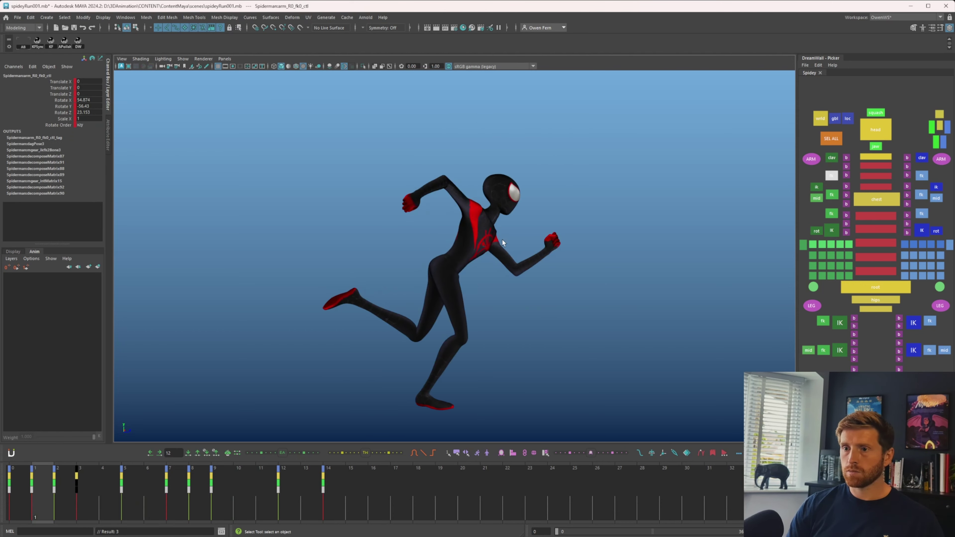
pyautogui.press('.')
pyautogui.press('.')
pyautogui.press(',')
pyautogui.press('.')
pyautogui.press('e')
pyautogui.moveTo(550, 244); pyautogui.dragTo(551, 237)
pyautogui.press(',')
pyautogui.press(',')
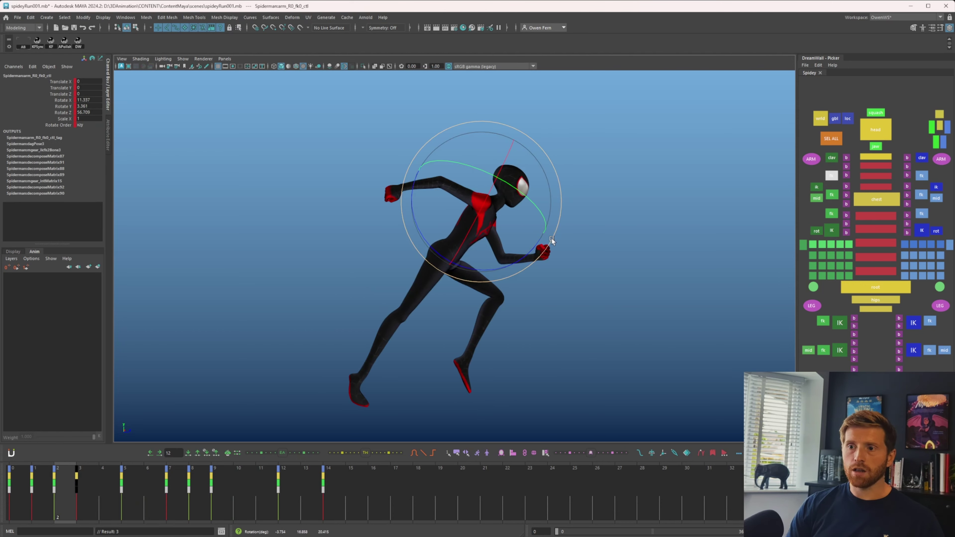
pyautogui.press('.')
pyautogui.press('.')
pyautogui.press(',')
pyautogui.press(',')
pyautogui.press('.')
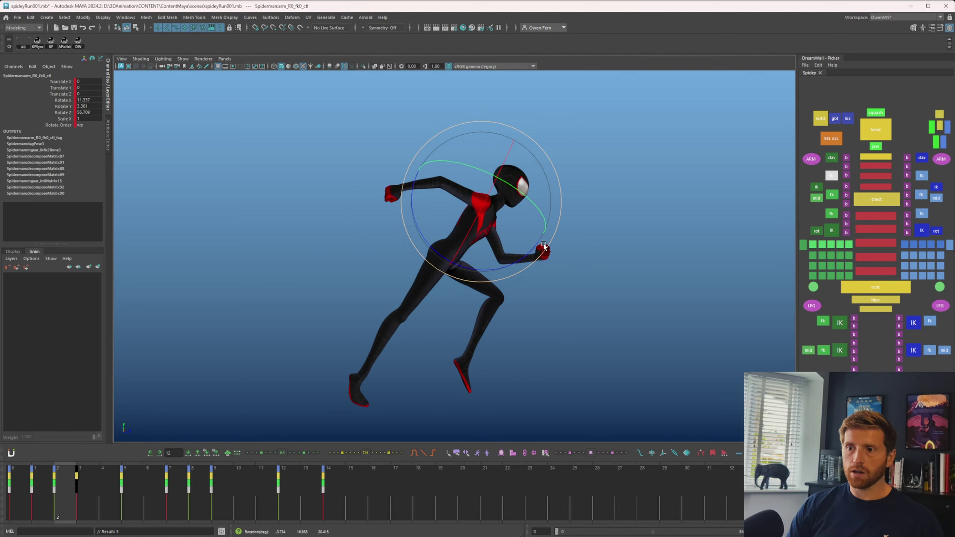
# - Add an in-between key for the right upper arm at frame 4 and rotate it to about X -38, Y -28 and Z -27
pyautogui.press('.')
pyautogui.press('.')
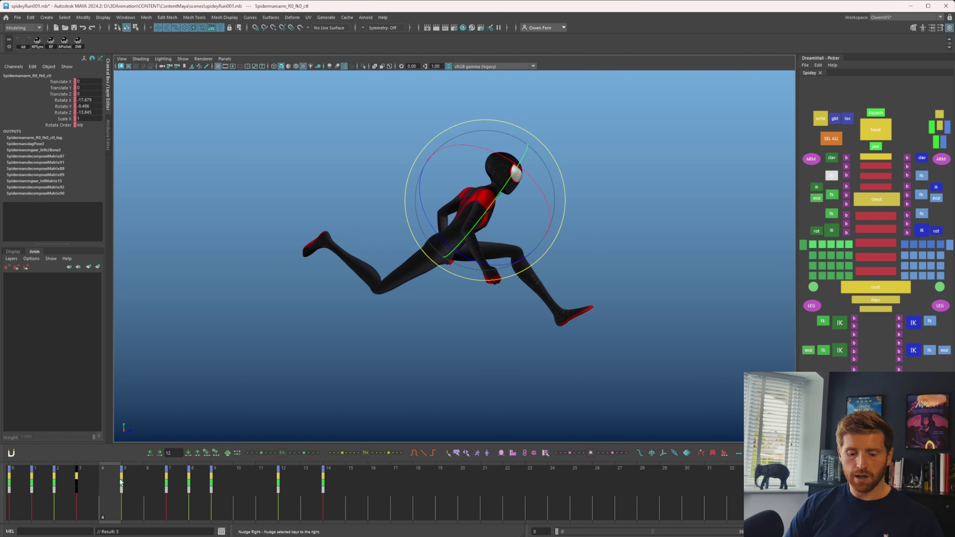
pyautogui.click(375, 454)
pyautogui.moveTo(521, 273); pyautogui.dragTo(550, 266)
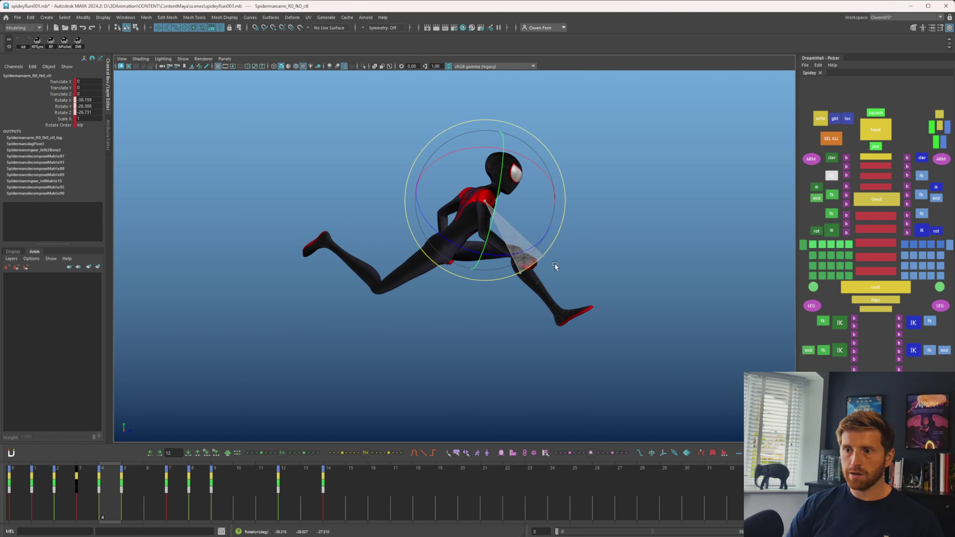
pyautogui.press(',')
pyautogui.press(',')
pyautogui.press('.')
pyautogui.press('q')
# - Step through the frames leading up to frame 7 to check the right upper arm's forward swing
pyautogui.press('.')
pyautogui.press('.')
pyautogui.press('.')
pyautogui.press('.')
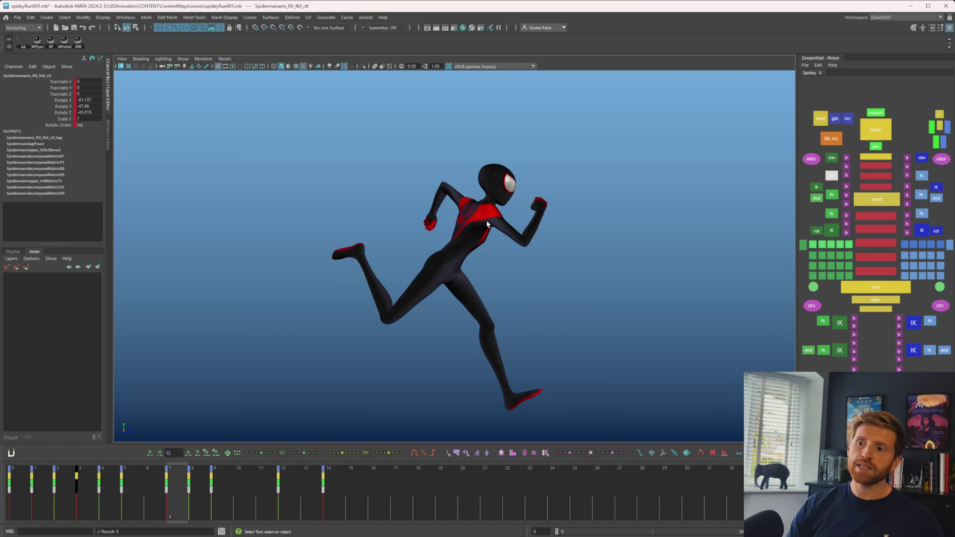
pyautogui.press(',')
pyautogui.press(',')
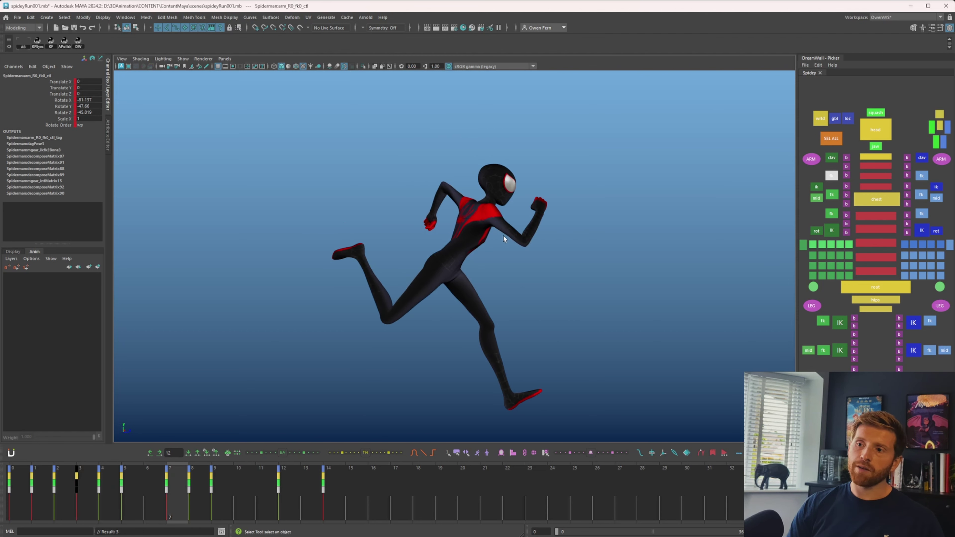
pyautogui.press('.')
pyautogui.press(',')
pyautogui.press('.')
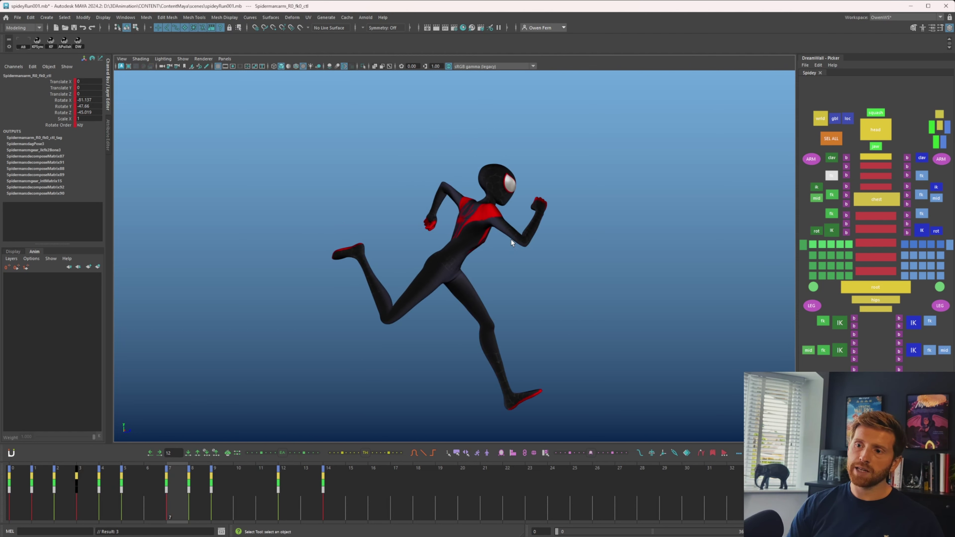
pyautogui.press(',')
pyautogui.press('.')
# - Nudge the right upper arm at frame 7 to about X -81.2, Y -47.7 and Z -45, key its rotation, and compare nearby frames
pyautogui.press('e')
pyautogui.moveTo(489, 275); pyautogui.dragTo(489, 275)
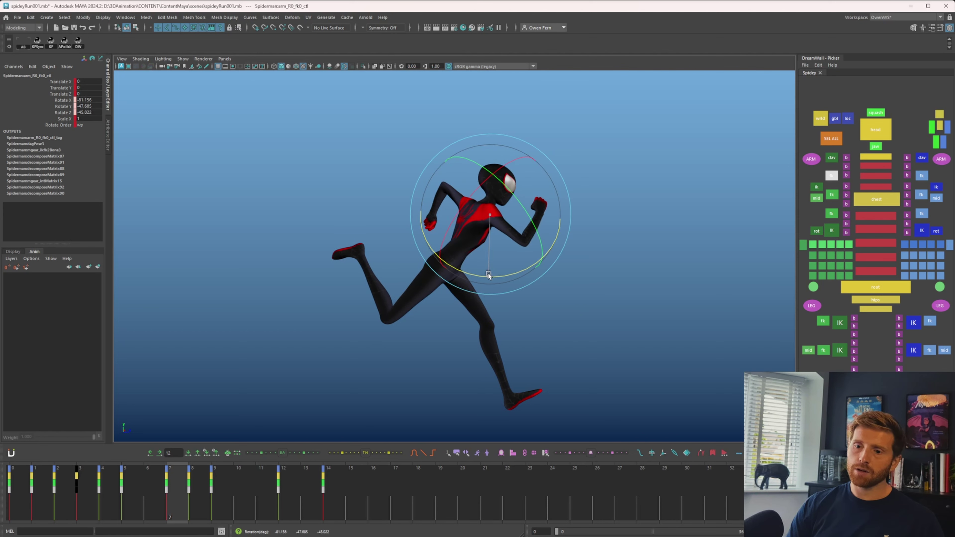
pyautogui.hotkey('shift', 'e')
pyautogui.hotkey('alt', ',')
pyautogui.hotkey('alt', ',')
pyautogui.hotkey('alt', '.')
pyautogui.hotkey('alt', ',')
pyautogui.hotkey('alt', '.')
pyautogui.hotkey('alt', '.')
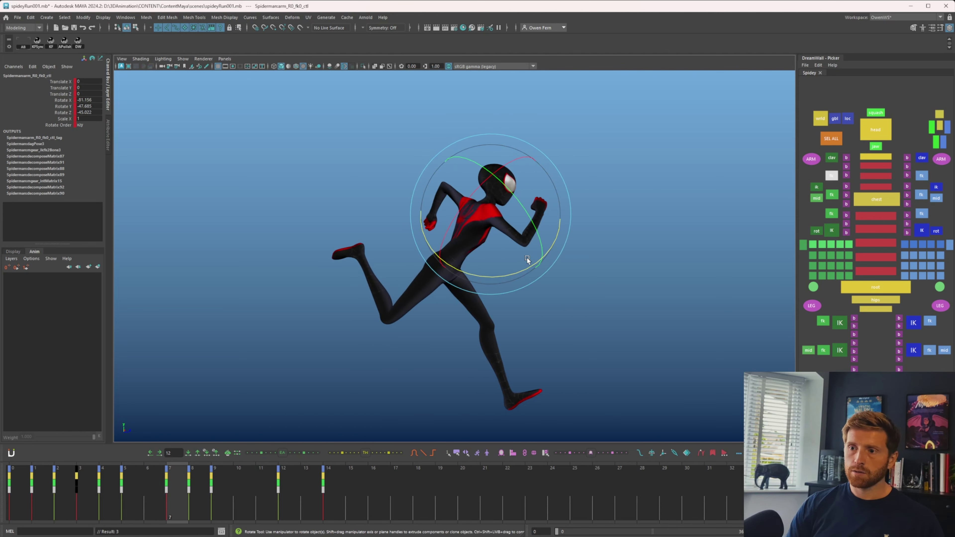
# - Rotate the right upper arm at frame 6 to add a rotation key, and check the swing from frame 5 to 7
pyautogui.hotkey('alt', ',')
pyautogui.hotkey('alt', ',')
pyautogui.hotkey('alt', '.')
pyautogui.moveTo(519, 254); pyautogui.dragTo(513, 260)
pyautogui.hotkey('alt', ',')
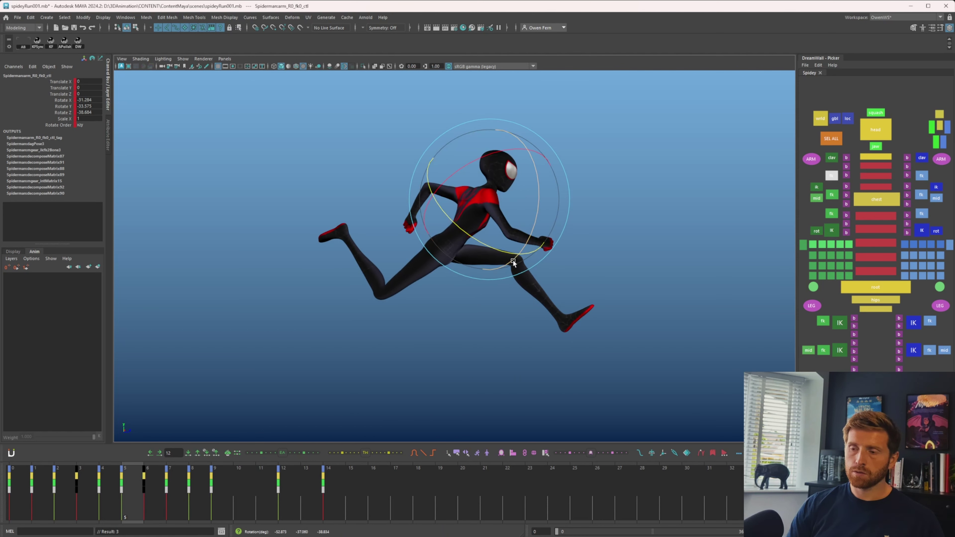
pyautogui.hotkey('alt', '.')
pyautogui.hotkey('alt', '.')
pyautogui.hotkey('alt', ',')
pyautogui.hotkey('alt', ',')
pyautogui.hotkey('alt', '.')
pyautogui.hotkey('alt', '.')
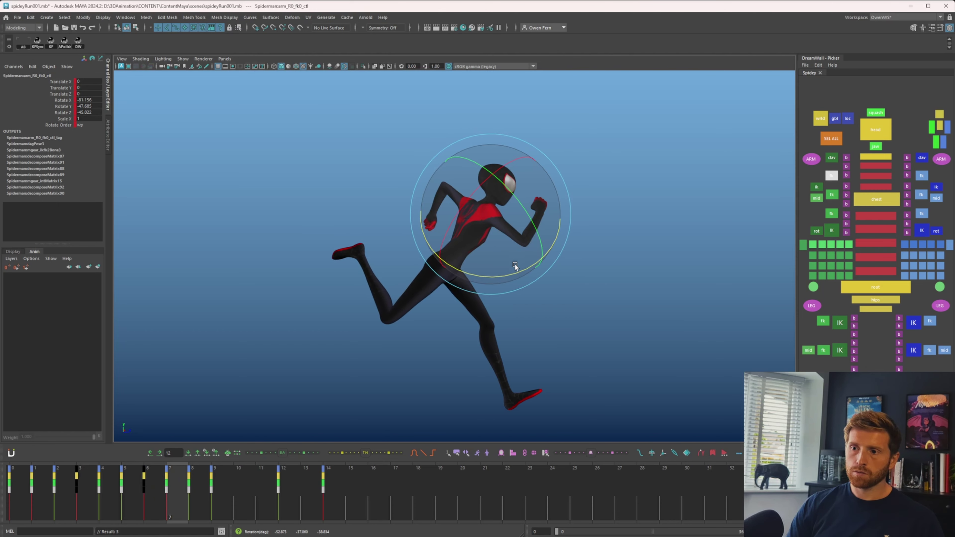
# - Rotate the right upper arm at frame 9 to about X -5.5 and Z -45.5, comparing it with frame 8
pyautogui.hotkey('alt', '.')
pyautogui.hotkey('alt', '.')
pyautogui.hotkey('alt', ',')
pyautogui.hotkey('alt', '.')
pyautogui.hotkey('alt', ',')
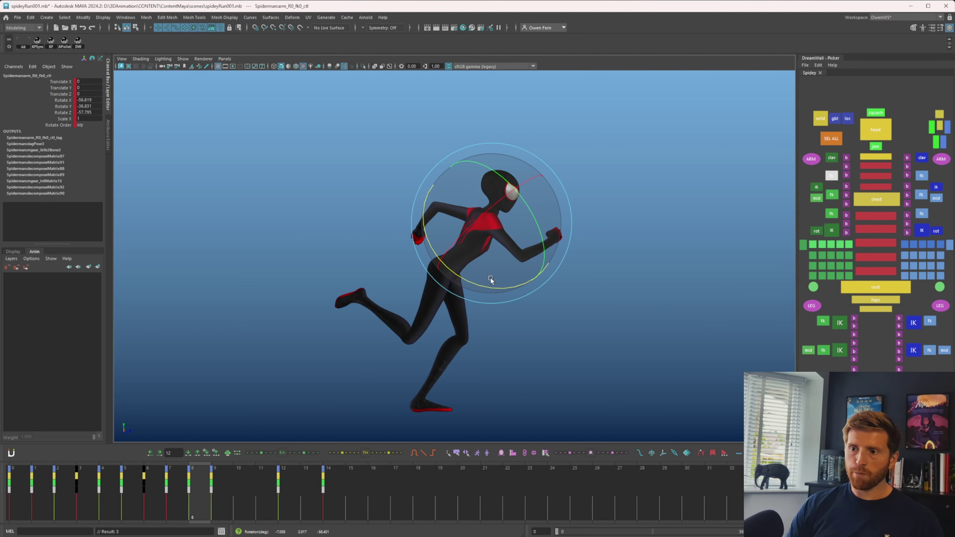
pyautogui.press('.')
pyautogui.press(',')
pyautogui.press('.')
pyautogui.press(',')
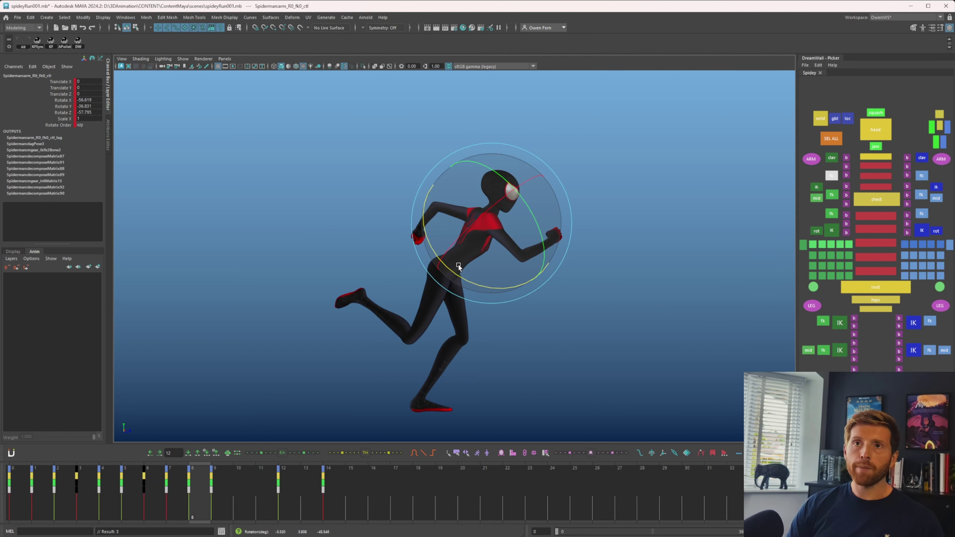
pyautogui.press('.')
pyautogui.press(',')
pyautogui.press('.')
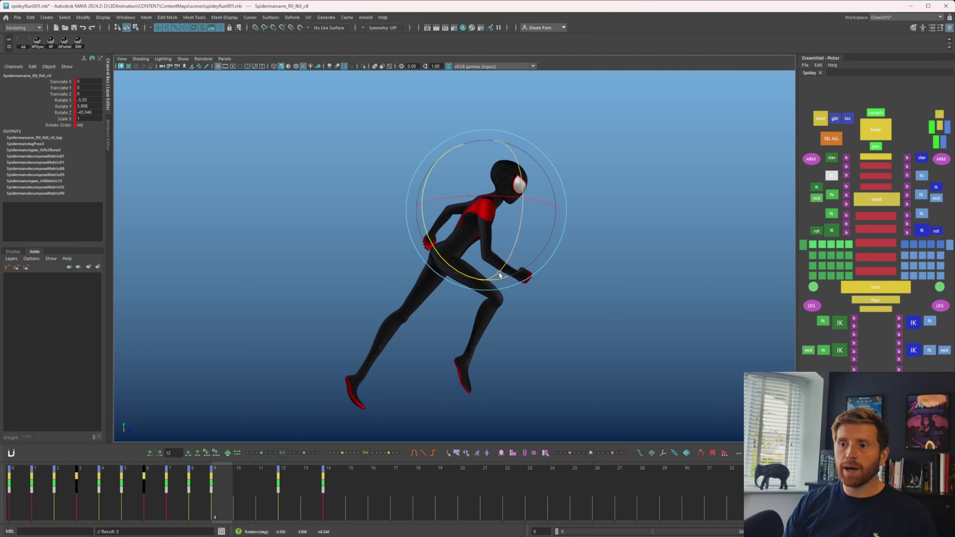
# - Add an in-between key for the right upper arm at frame 10 with the Tweener and compare it with frame 9
pyautogui.hotkey('alt', '.')
pyautogui.click(376, 453)
pyautogui.hotkey('alt', ',')
pyautogui.hotkey('alt', '.')
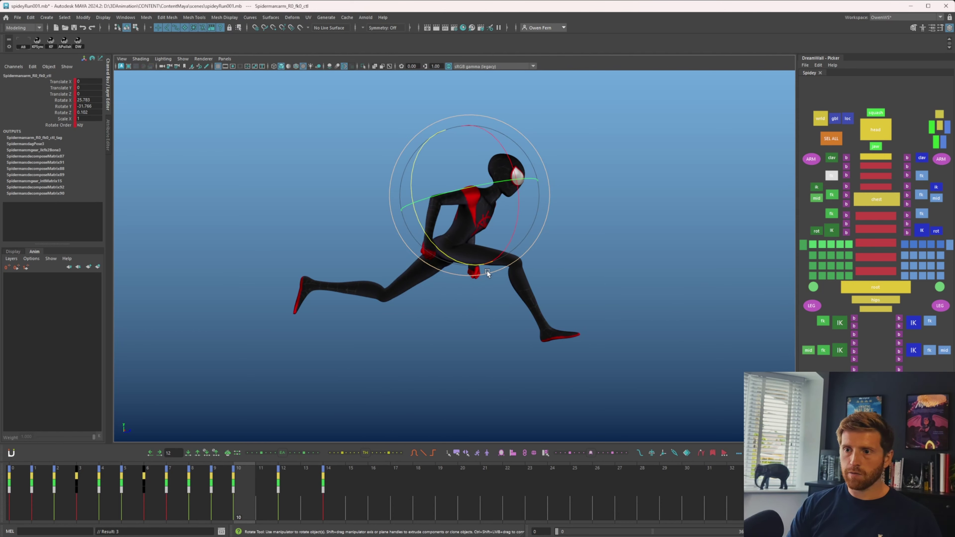
# - Rotate the right upper arm to add a rotation key at frame 11, comparing it with the adjacent frames
pyautogui.moveTo(316, 491)
pyautogui.mouseDown()
pyautogui.moveTo(347, 490)
pyautogui.moveTo(283, 492)
pyautogui.moveTo(328, 489)
pyautogui.mouseUp()
pyautogui.press(',')
pyautogui.moveTo(532, 230); pyautogui.dragTo(532, 227)
pyautogui.press(',')
pyautogui.press(',')
pyautogui.press('.')
pyautogui.moveTo(43, 497); pyautogui.dragTo(19, 496)
# - Step through the whole run cycle frame by frame to check the right upper arm's swing
pyautogui.press('.')
pyautogui.press('.')
pyautogui.press('.')
pyautogui.press('.')
pyautogui.press('.')
pyautogui.press('.')
pyautogui.press('.')
pyautogui.press('.')
pyautogui.press('.')
pyautogui.press('.')
pyautogui.press('.')
pyautogui.press('.')
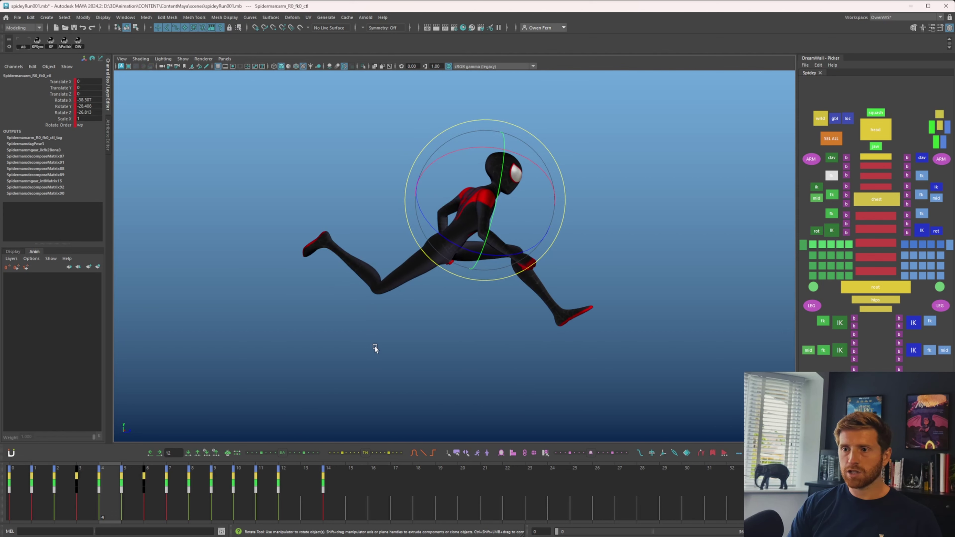
pyautogui.press('.')
pyautogui.press('.')
pyautogui.press('.')
pyautogui.press('.')
pyautogui.press('.')
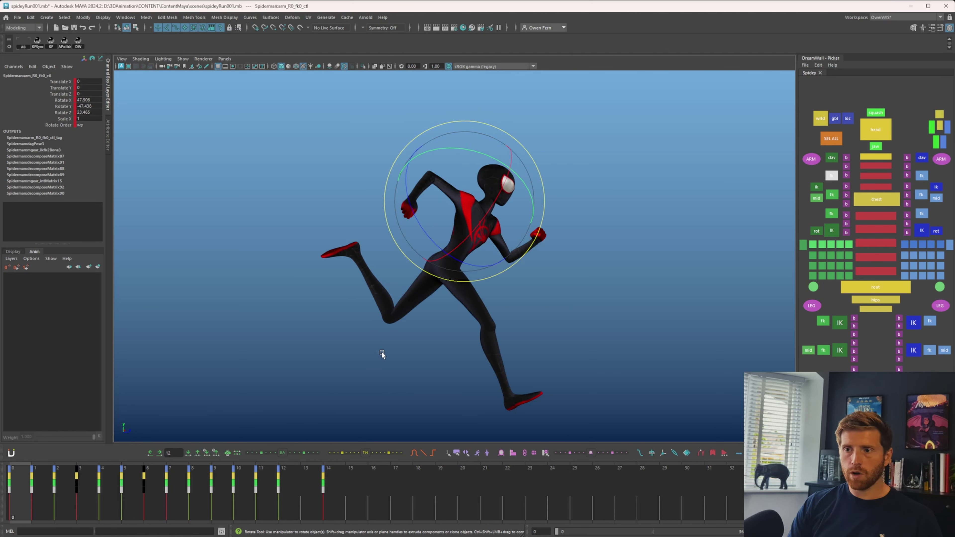
# - Select the right forearm control, compare frames 0 and 1, and rotate it at frame 1 to about Z -47.9
pyautogui.press('q')
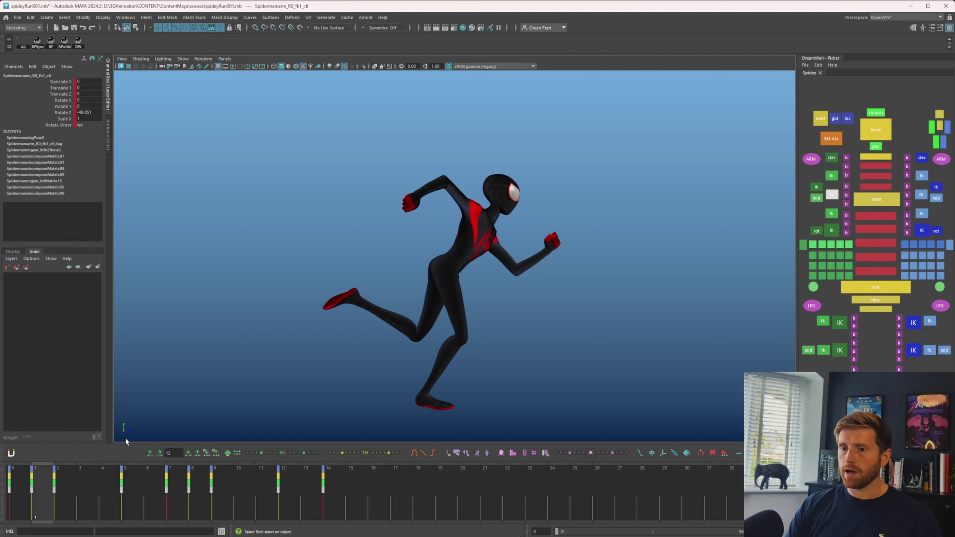
pyautogui.click(10, 486)
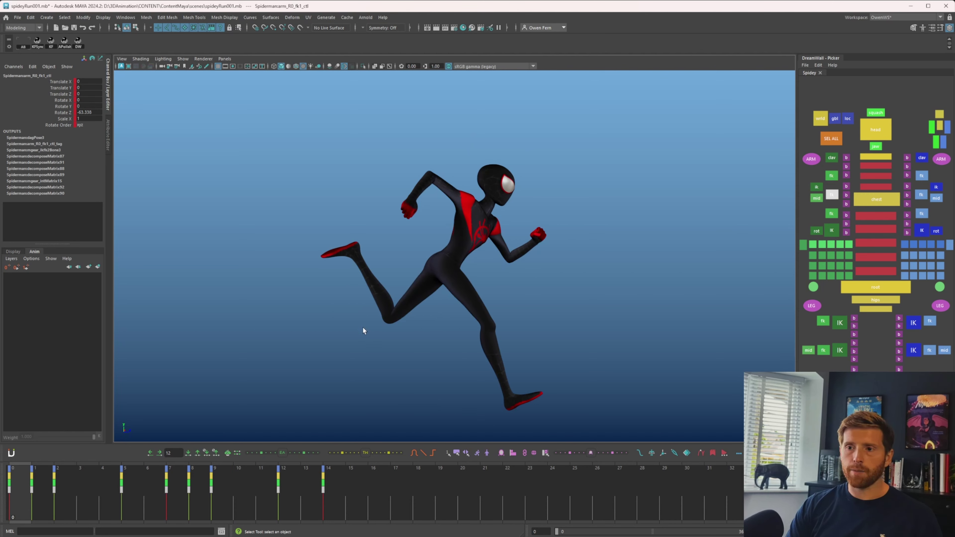
pyautogui.press('.')
pyautogui.press(',')
pyautogui.press('.')
pyautogui.press('e')
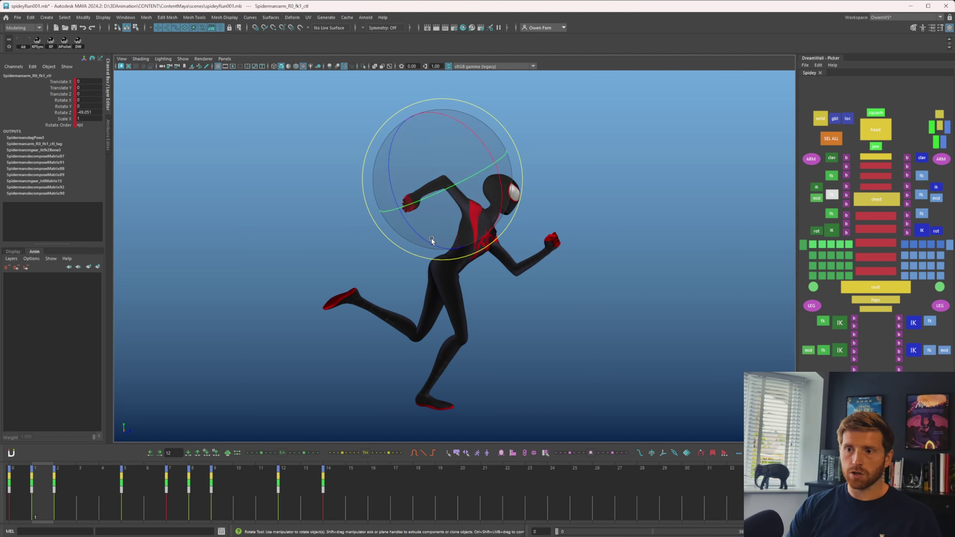
pyautogui.press('.')
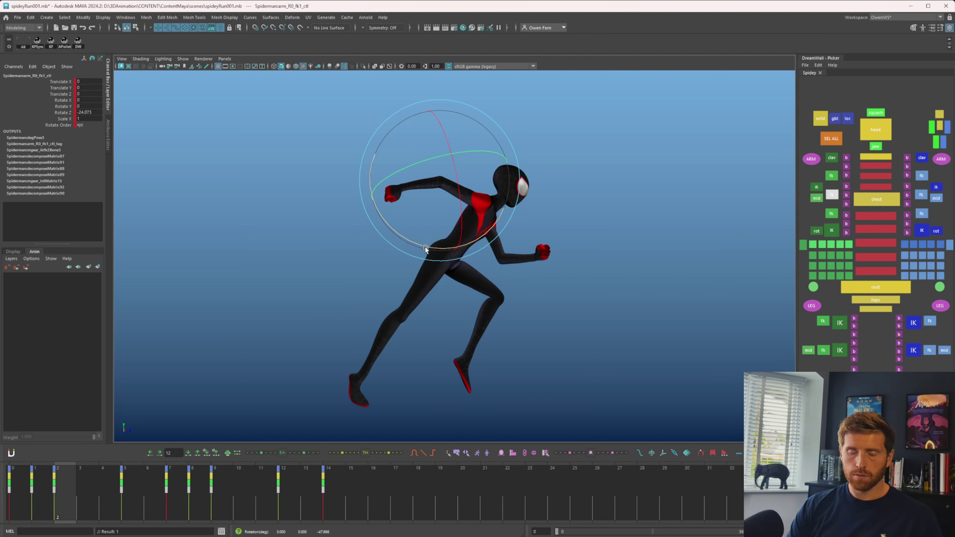
# - Add an in-between key for the right forearm at frame 3 with the Tweener and compare the neighbouring frames
pyautogui.click(87, 499)
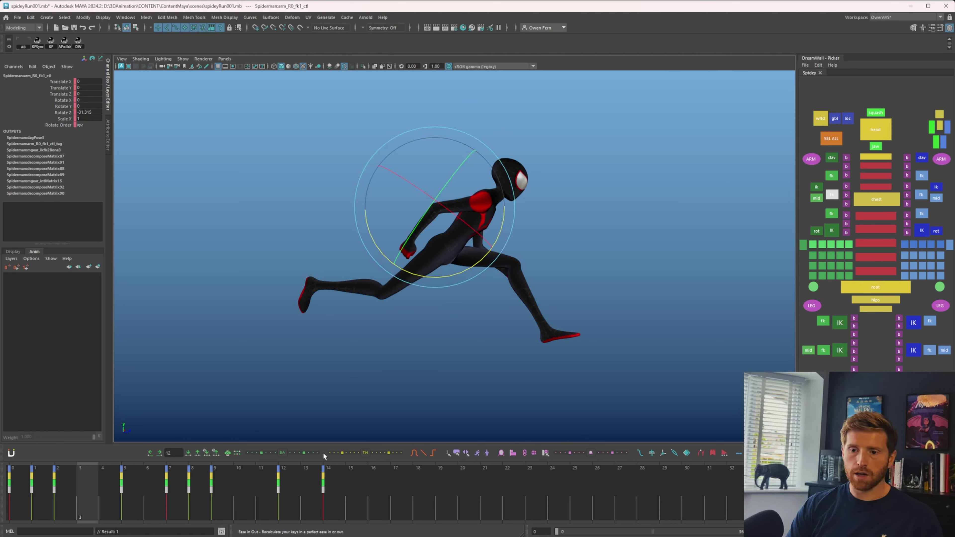
pyautogui.click(341, 452)
pyautogui.press(',')
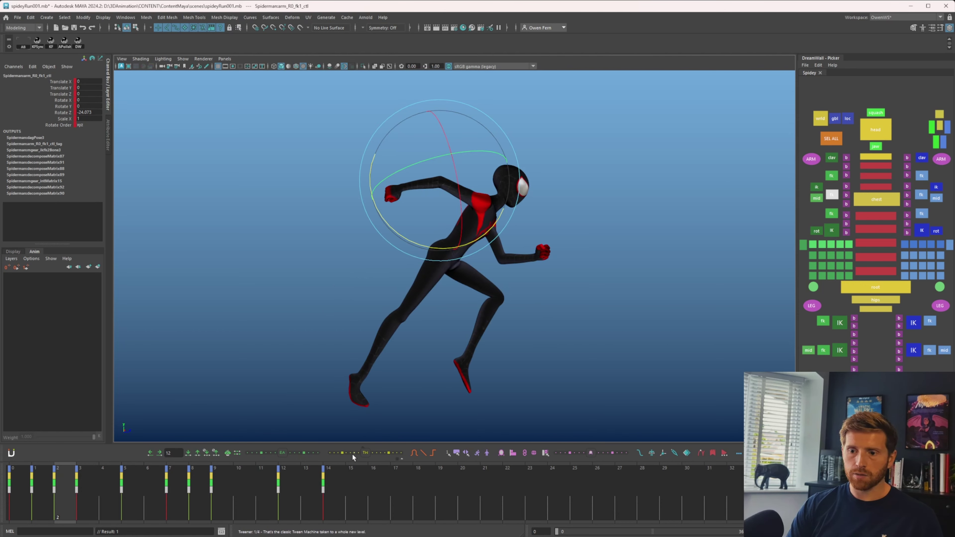
pyautogui.press('.')
pyautogui.press('.')
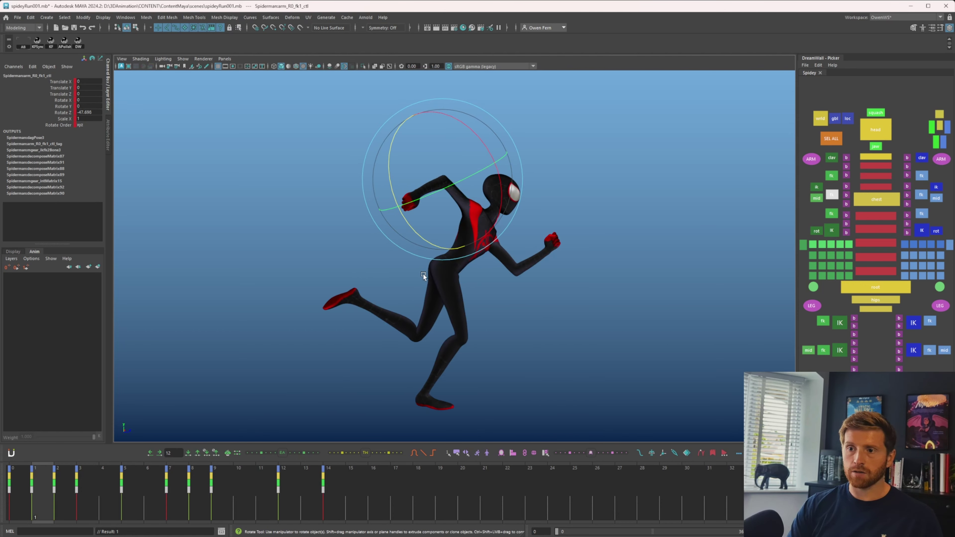
# - Rotate the right forearm at frame 4 to add a rotation key, and check the following poses
pyautogui.moveTo(468, 290); pyautogui.dragTo(482, 307)
pyautogui.press(',')
pyautogui.click(204, 489)
pyautogui.press(',')
pyautogui.press(',')
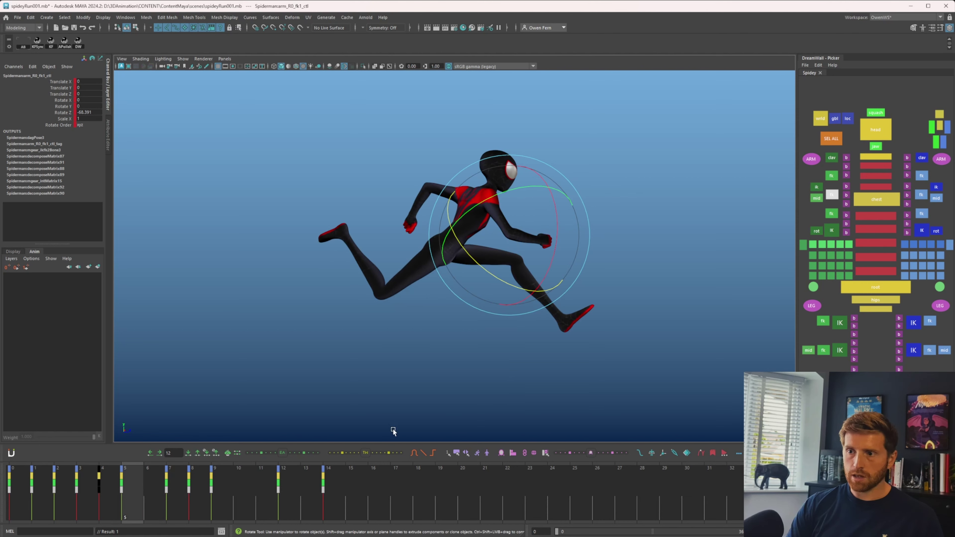
# - Compare the right forearm between frames 7 and 8, and rotate it at frame 7 to about Z -90.9
pyautogui.press('.')
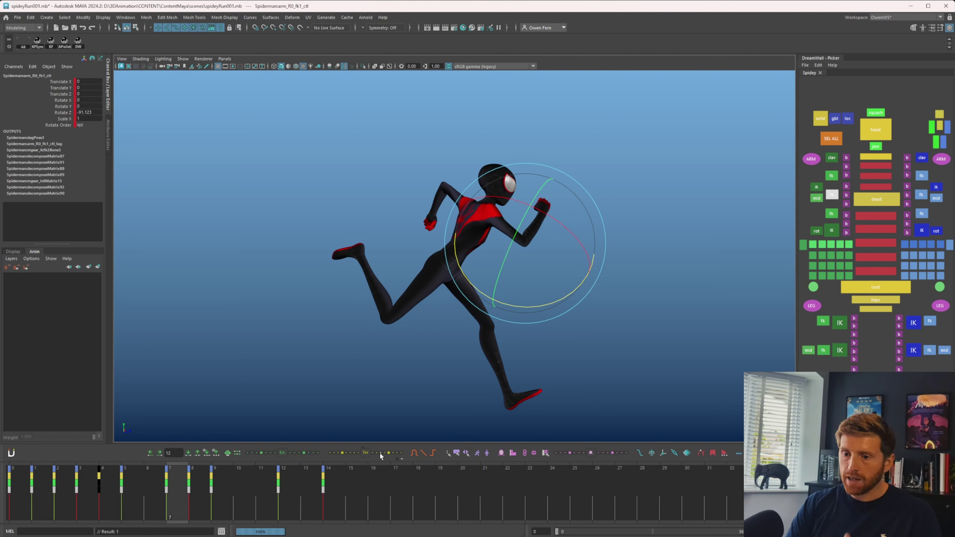
pyautogui.press('.')
pyautogui.press(',')
pyautogui.press('.')
pyautogui.press('q')
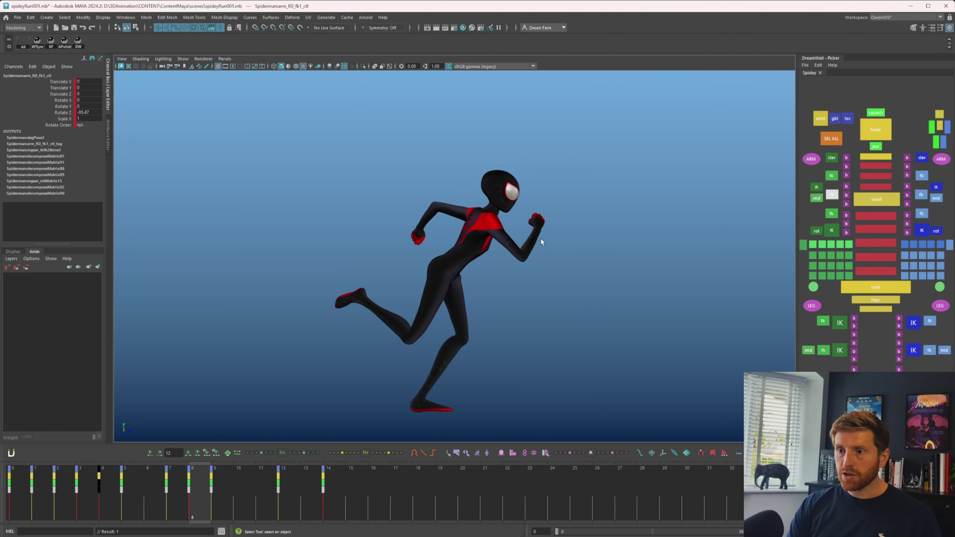
pyautogui.press(',')
pyautogui.press('.')
pyautogui.press(',')
pyautogui.press('.')
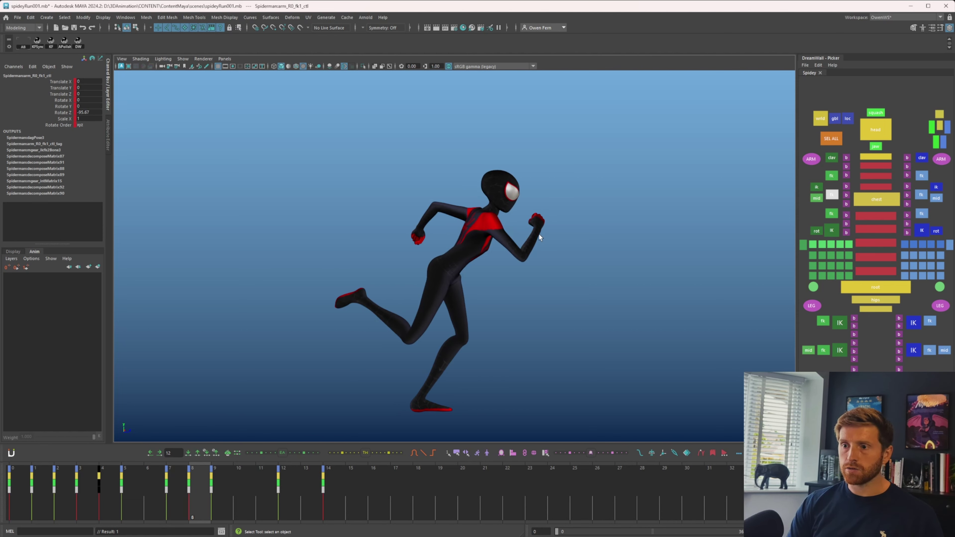
pyautogui.press(',')
pyautogui.press('.')
pyautogui.press('e')
pyautogui.press(',')
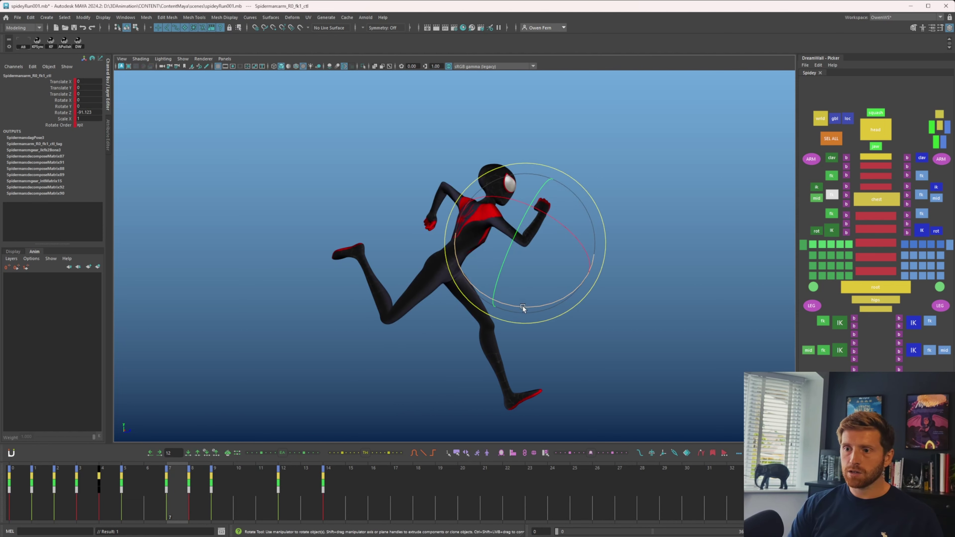
pyautogui.moveTo(523, 306); pyautogui.dragTo(523, 308)
# - Add an in-between key for the right forearm at frame 6 with the Tweener at about Z -85.3, comparing it with frame 7
pyautogui.moveTo(143, 493)
pyautogui.mouseDown()
pyautogui.moveTo(164, 488)
pyautogui.moveTo(152, 493)
pyautogui.mouseUp()
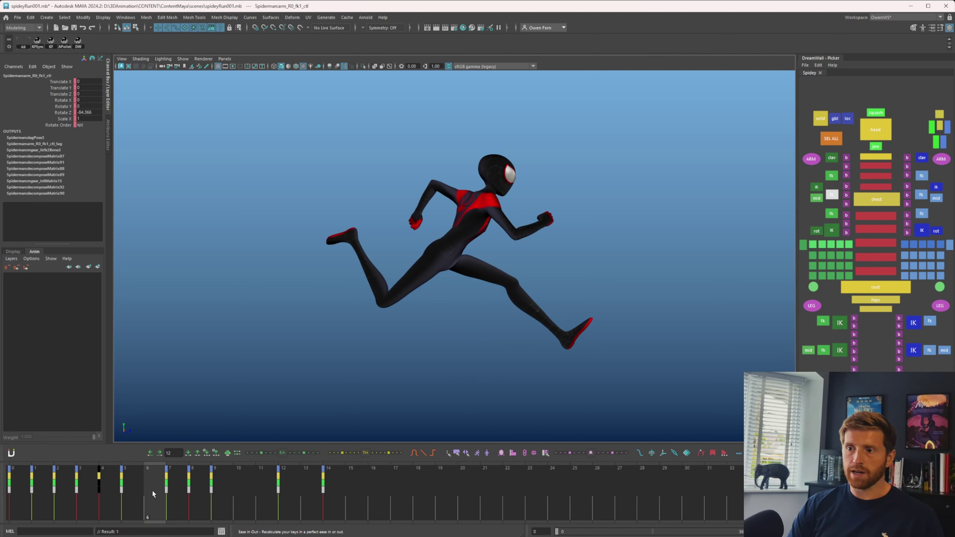
pyautogui.click(376, 453)
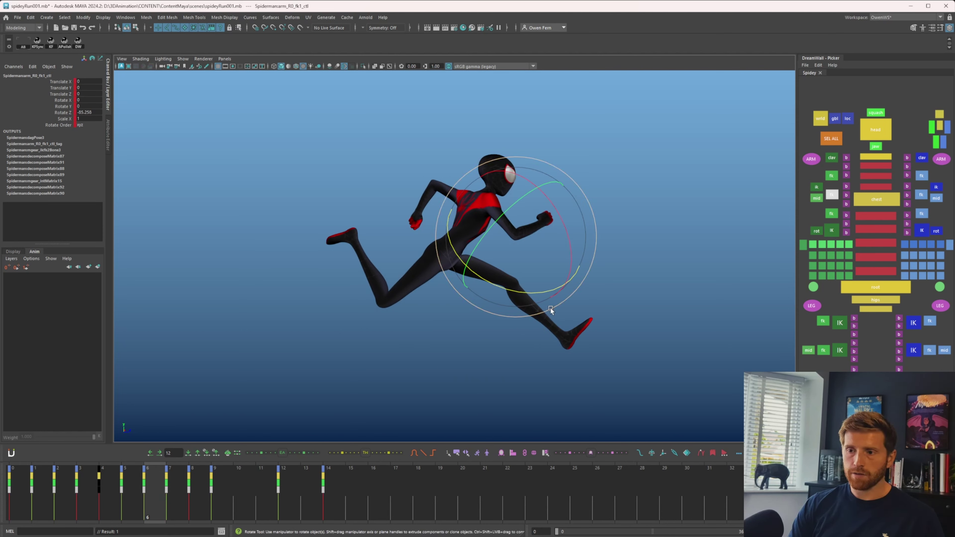
pyautogui.press('.')
pyautogui.press(',')
pyautogui.press('.')
pyautogui.press(',')
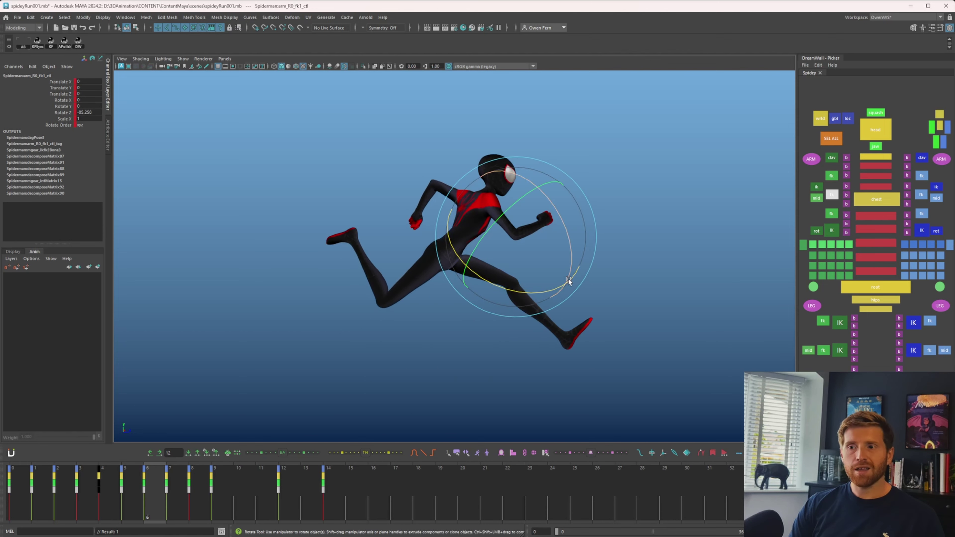
# - Flip between frames 6 and 7 to judge the forearm, and rotate it at frame 6 to about Z -86.1
pyautogui.hotkey('alt', '.')
pyautogui.hotkey('alt', ',')
pyautogui.press('q')
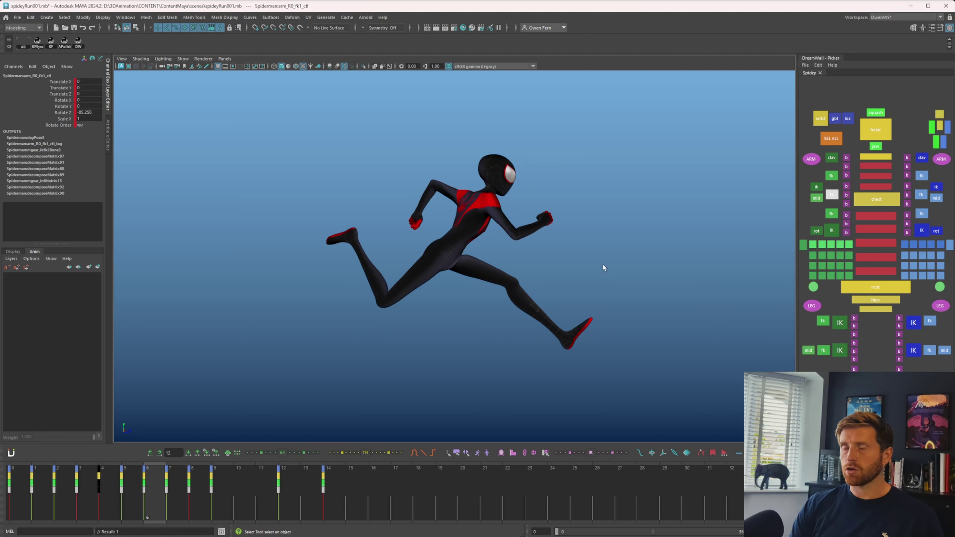
pyautogui.hotkey('alt', '.')
pyautogui.hotkey('alt', ',')
pyautogui.hotkey('alt', '.')
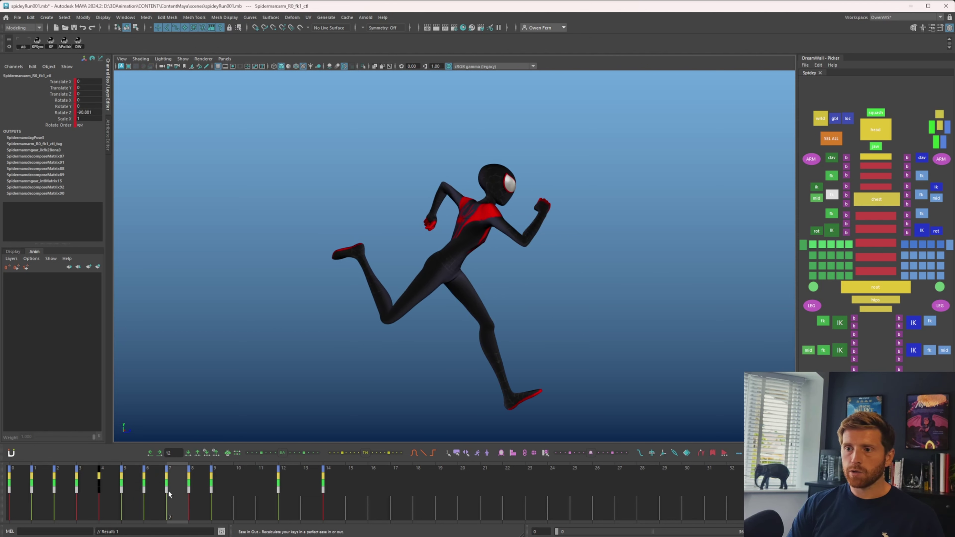
pyautogui.hotkey('alt', ',')
pyautogui.press('e')
pyautogui.moveTo(503, 286); pyautogui.dragTo(505, 290)
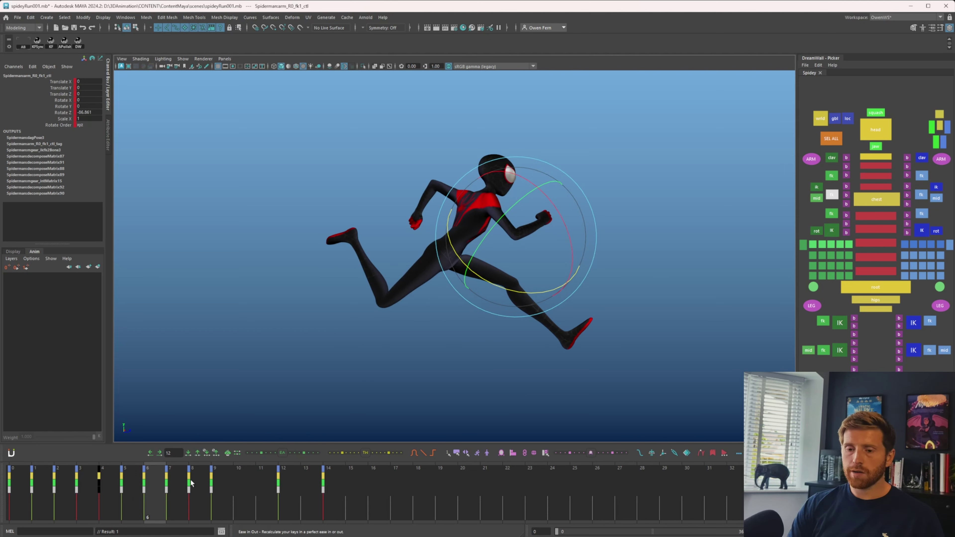
# - Rotate the right forearm at frame 10 to add a rotation key, and review the cycle by scrubbing and playback
pyautogui.moveTo(169, 496); pyautogui.dragTo(238, 493)
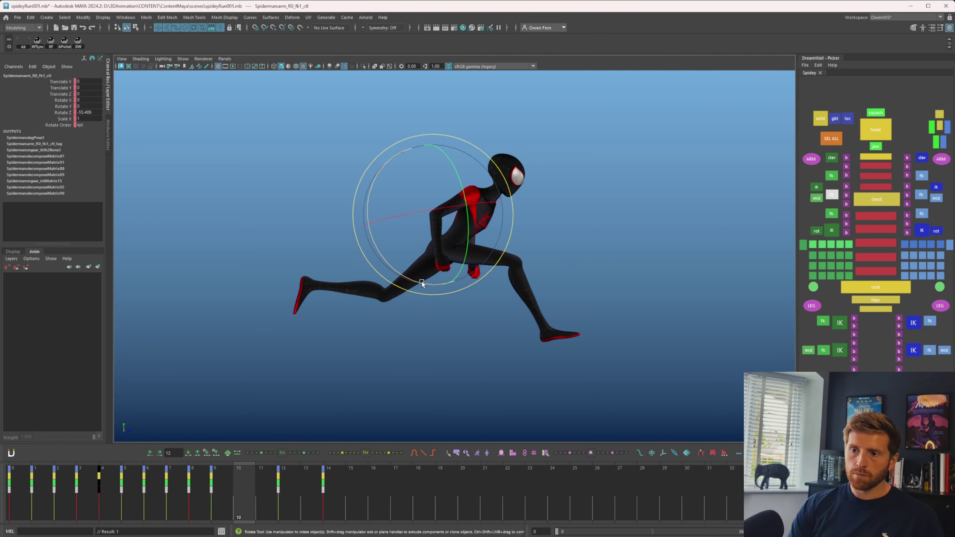
pyautogui.moveTo(422, 282); pyautogui.dragTo(366, 280)
pyautogui.moveTo(193, 488); pyautogui.dragTo(17, 491)
pyautogui.click(18, 490)
pyautogui.middleClick(310, 489)
pyautogui.hotkey('alt', 'v')
pyautogui.hotkey('alt', 'v')
# - Try rotating the right upper arm about its Z axis at frame 0
pyautogui.press('w')
pyautogui.click(831, 176)
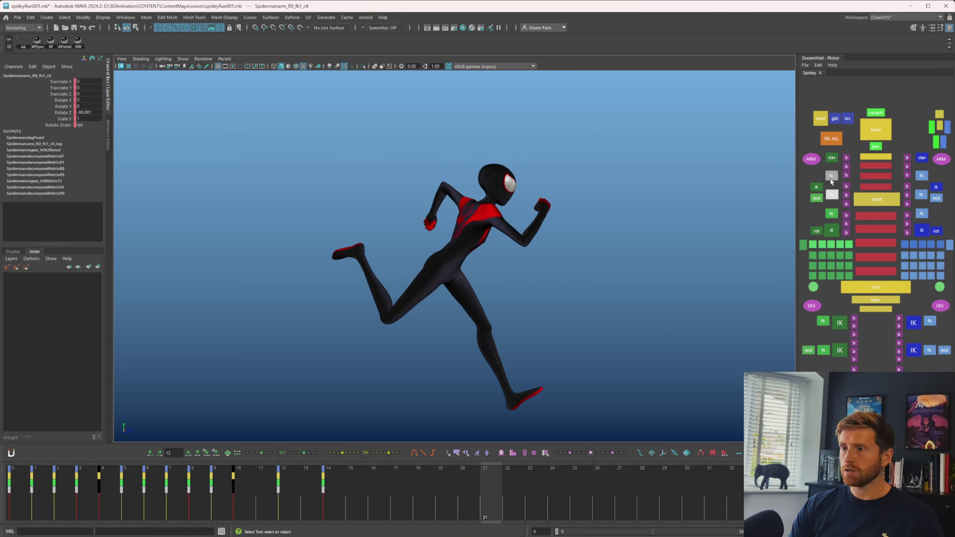
pyautogui.click(15, 493)
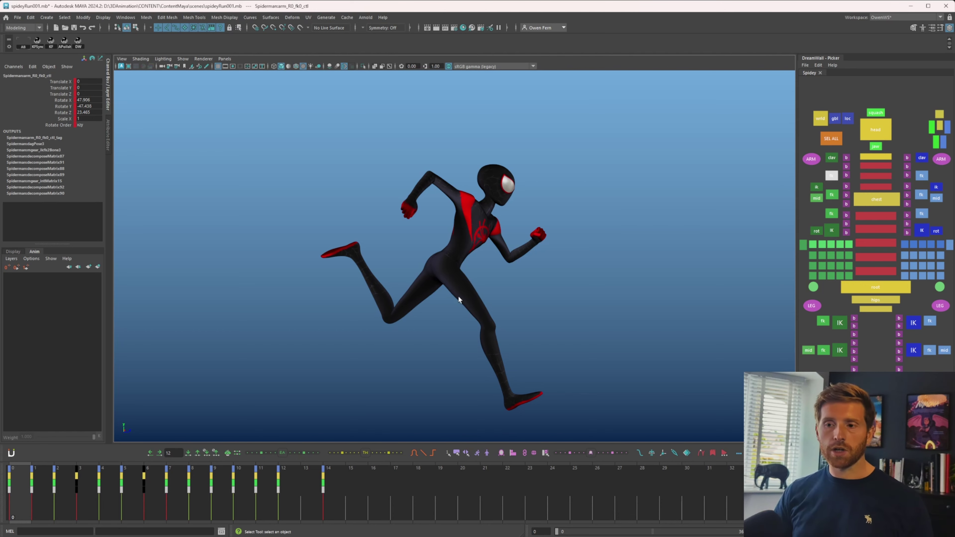
pyautogui.click(832, 195)
pyautogui.press('e')
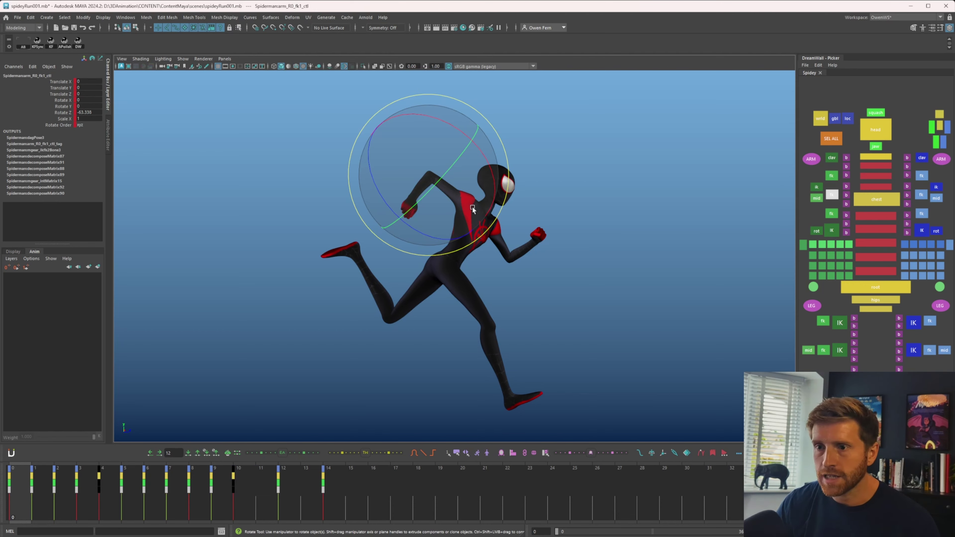
pyautogui.press('Up')
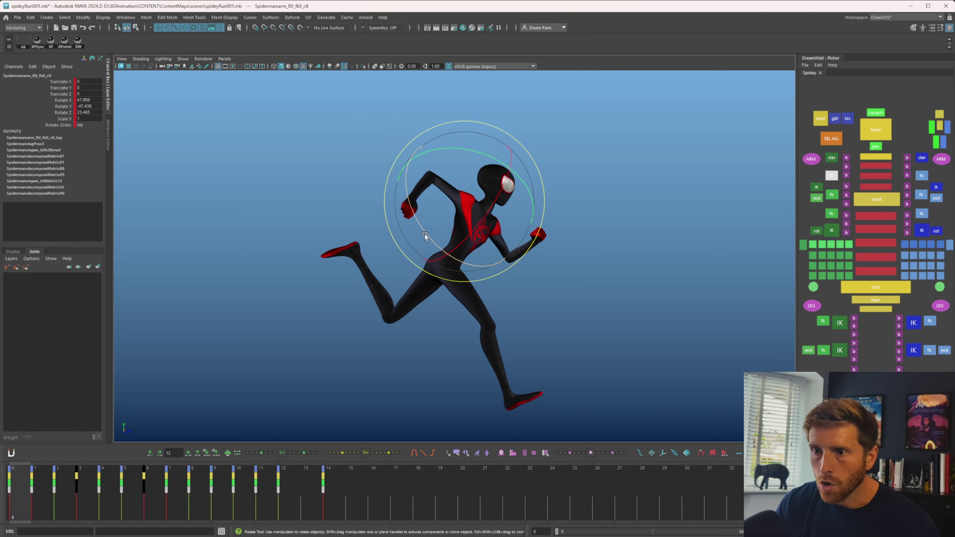
pyautogui.moveTo(424, 233); pyautogui.dragTo(464, 238)
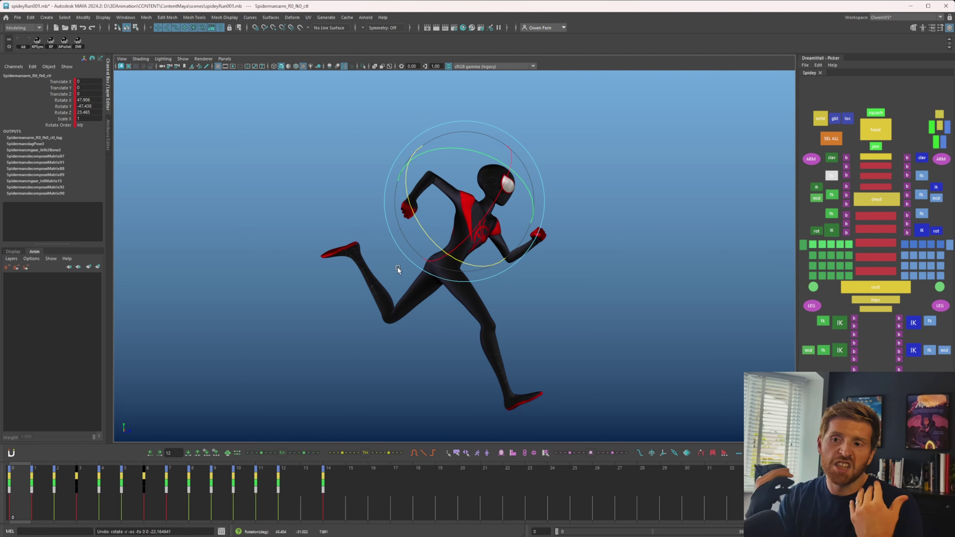
# - Compare the right forearm at frames 0 and 1, try a small Z rotation on it, and undo the rotation
pyautogui.click(832, 194)
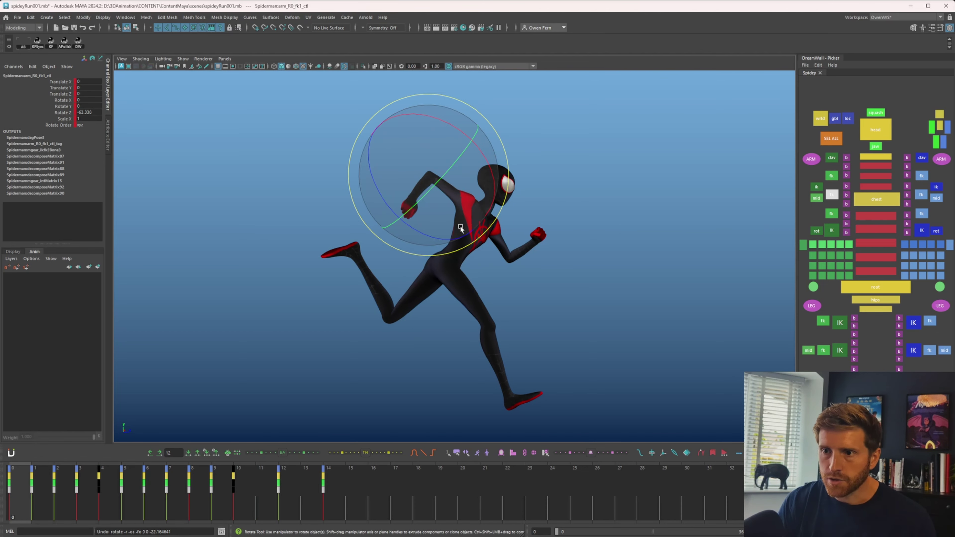
pyautogui.press('.')
pyautogui.press(',')
pyautogui.press('.')
pyautogui.press('q')
pyautogui.hotkey('alt', 'v')
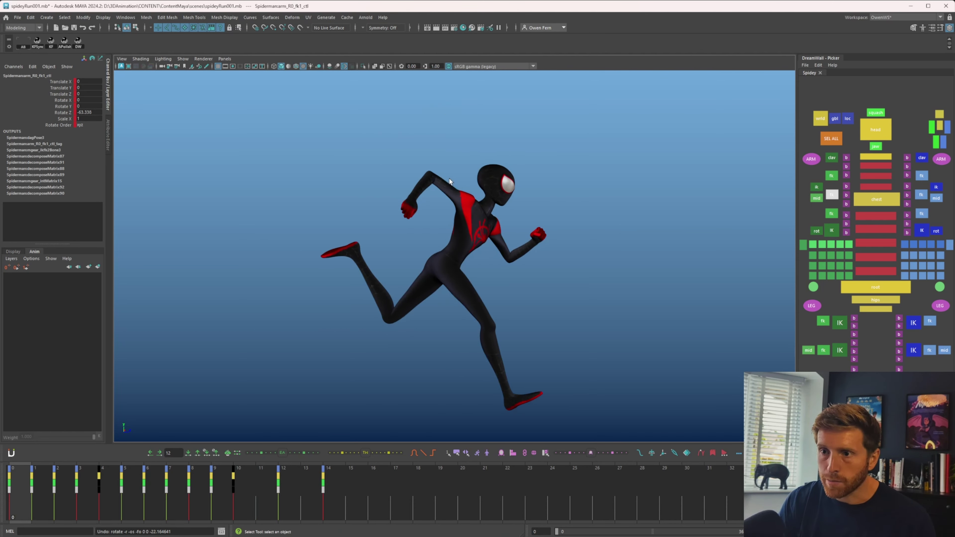
pyautogui.press('e')
pyautogui.moveTo(431, 228); pyautogui.dragTo(419, 228)
pyautogui.hotkey('ctrl', 'z')
# - Try rotating the right forearm at frame 1 to about Z -30.4, and undo the rotation
pyautogui.press('w')
pyautogui.press('q')
pyautogui.press(',')
pyautogui.press('.')
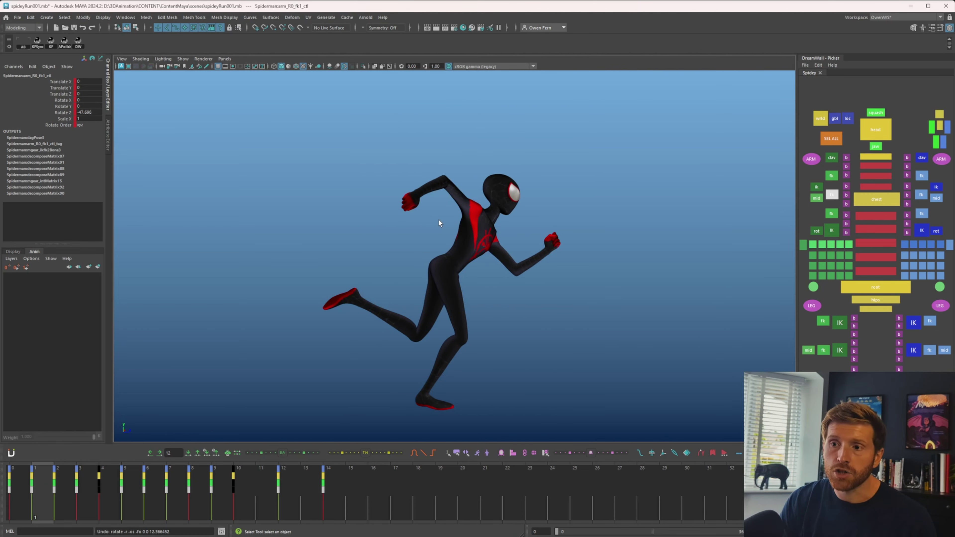
pyautogui.press(',')
pyautogui.press('.')
pyautogui.press('e')
pyautogui.moveTo(411, 211)
pyautogui.mouseDown()
pyautogui.moveTo(409, 218)
pyautogui.moveTo(415, 214)
pyautogui.mouseUp()
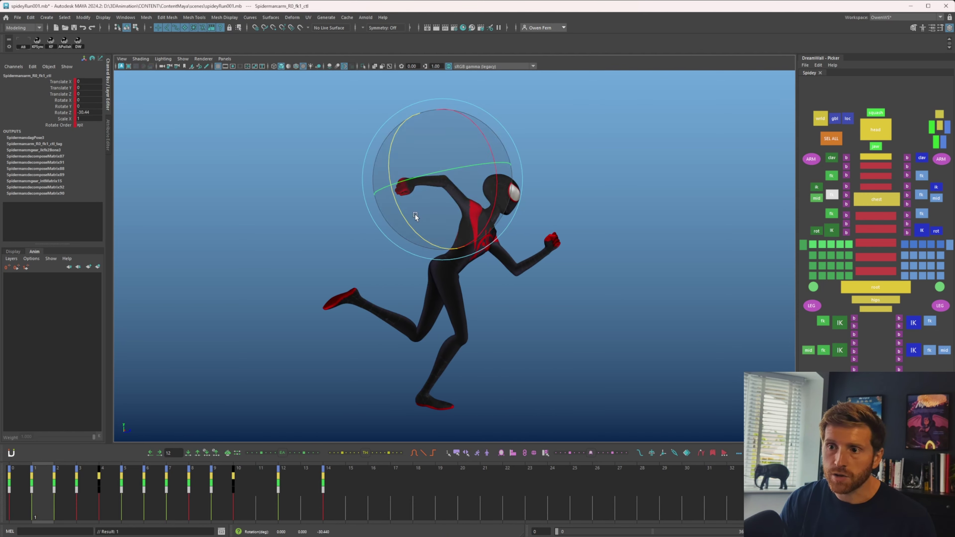
pyautogui.hotkey('ctrl', 'z')
# - Select the right upper arm, compare frames 0 and 1, and try a small Z rotation at frame 1
pyautogui.click(831, 176)
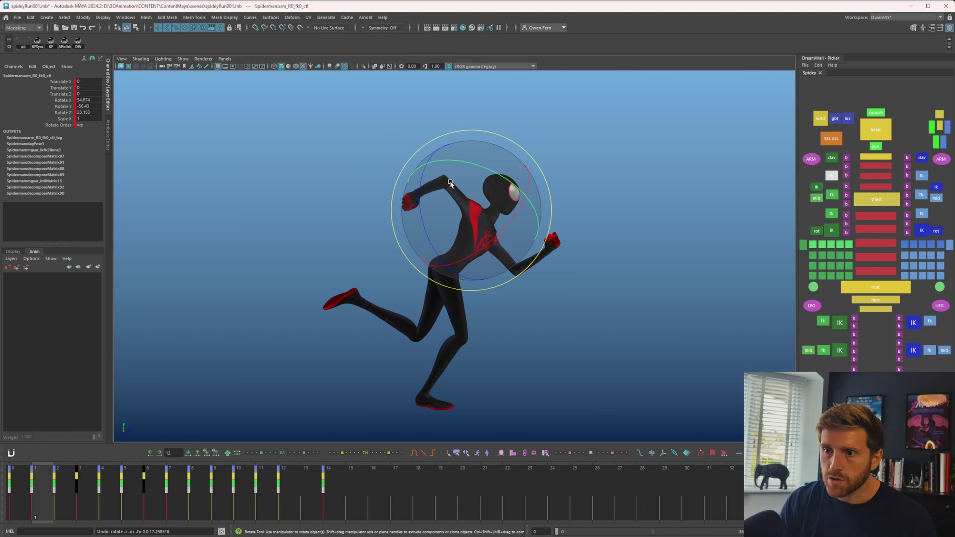
pyautogui.press(',')
pyautogui.press('.')
pyautogui.press('q')
pyautogui.press('e')
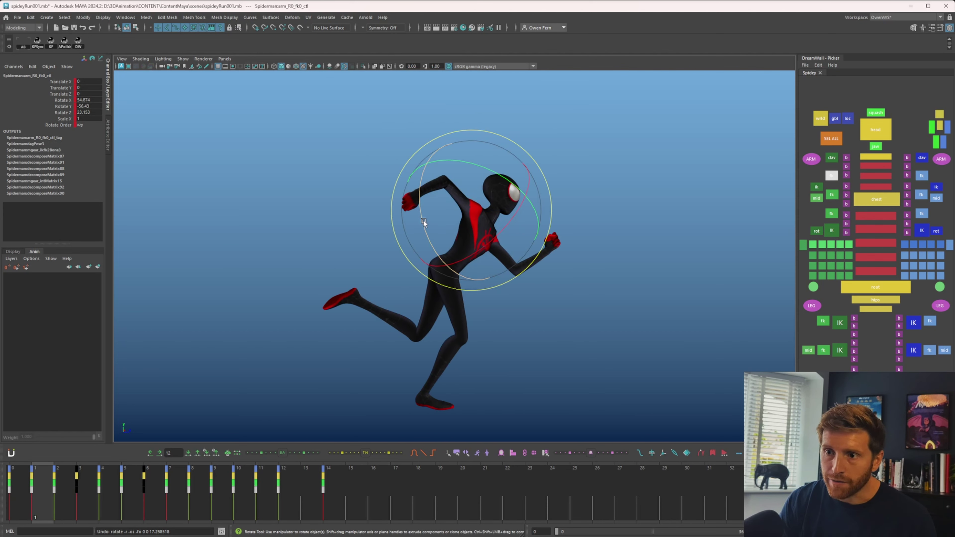
pyautogui.moveTo(424, 223); pyautogui.dragTo(427, 213)
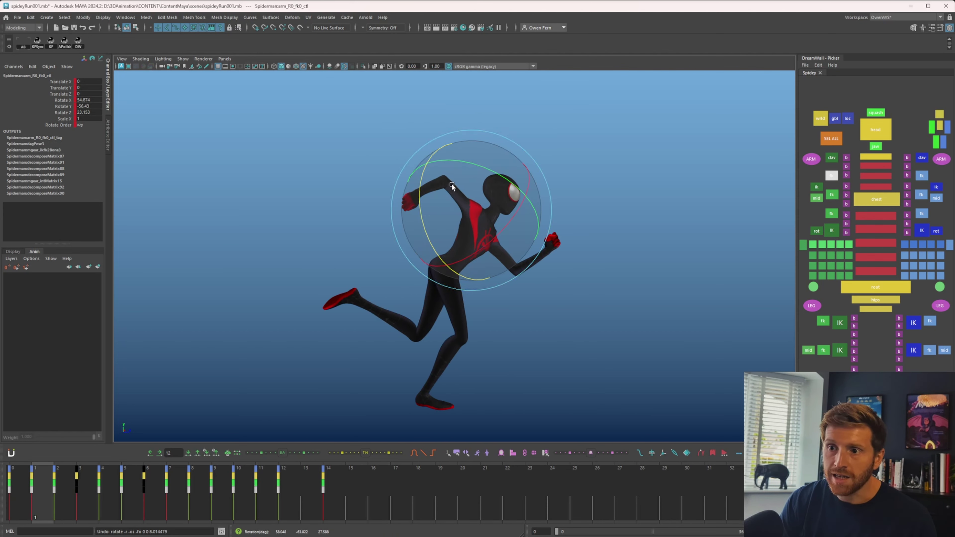
# - Flip between frames 0 and 1 to examine how the right upper arm and elbow move
pyautogui.press(',')
pyautogui.press('.')
pyautogui.press(',')
pyautogui.press('.')
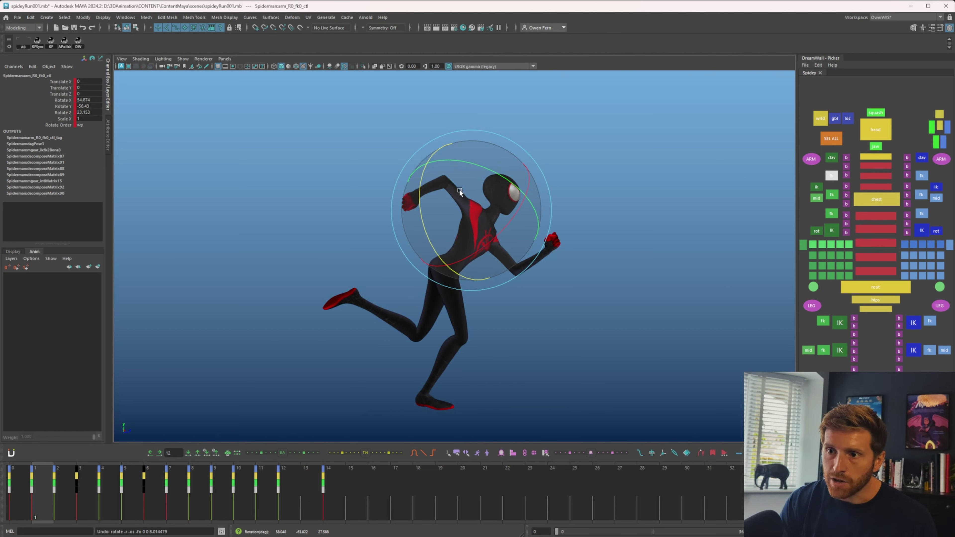
pyautogui.hotkey('alt', ',')
pyautogui.press('.')
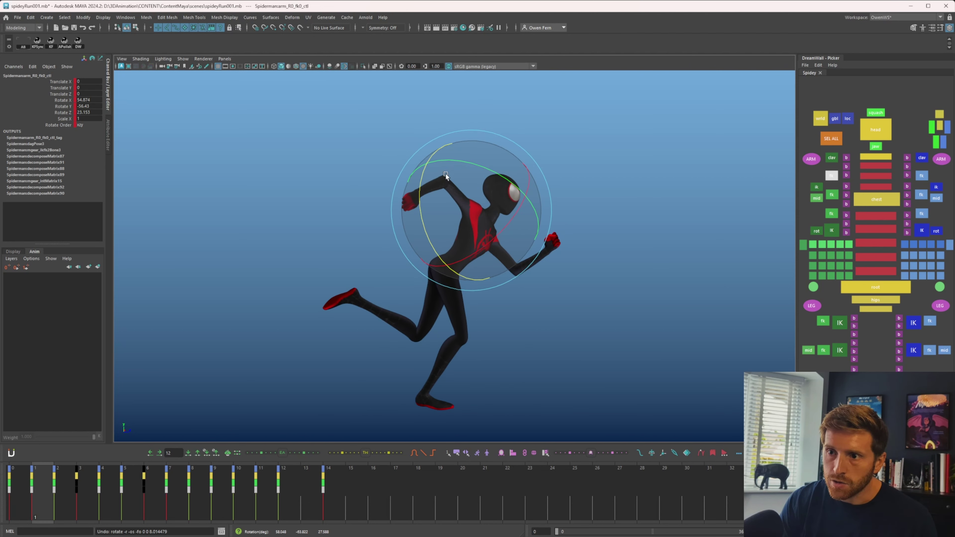
# - Compare the right arm at frames 0 and 1 from the side and from an angled perspective view
pyautogui.press('q')
pyautogui.click(833, 195)
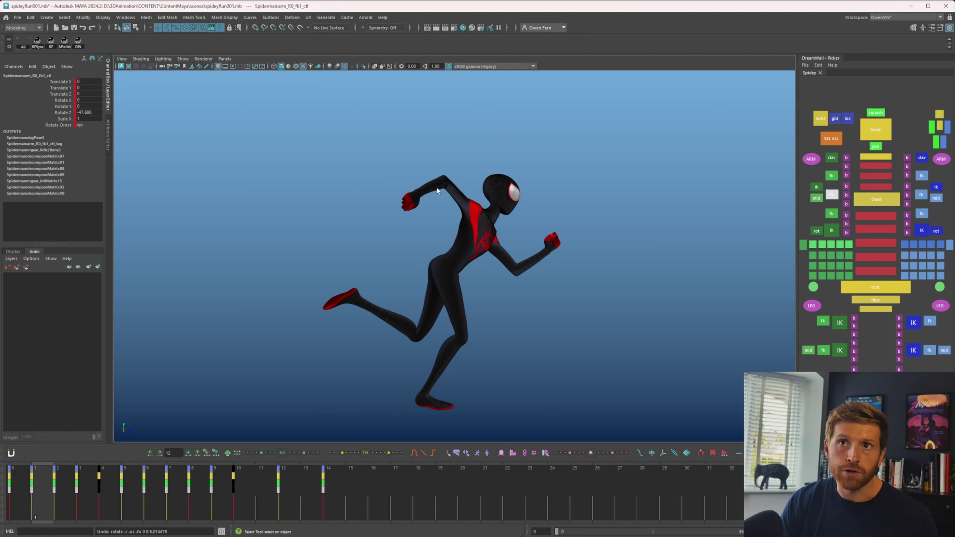
pyautogui.hotkey('alt', '.')
pyautogui.hotkey('alt', ',')
pyautogui.hotkey('alt', '.')
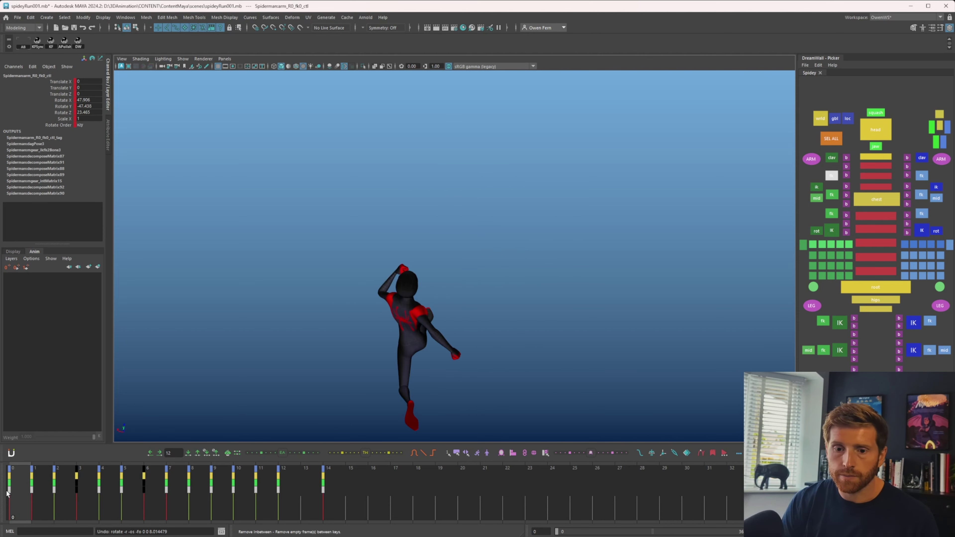
pyautogui.hotkey('alt', '.')
pyautogui.hotkey('alt', '.')
pyautogui.hotkey('alt', ',')
pyautogui.hotkey('alt', ',')
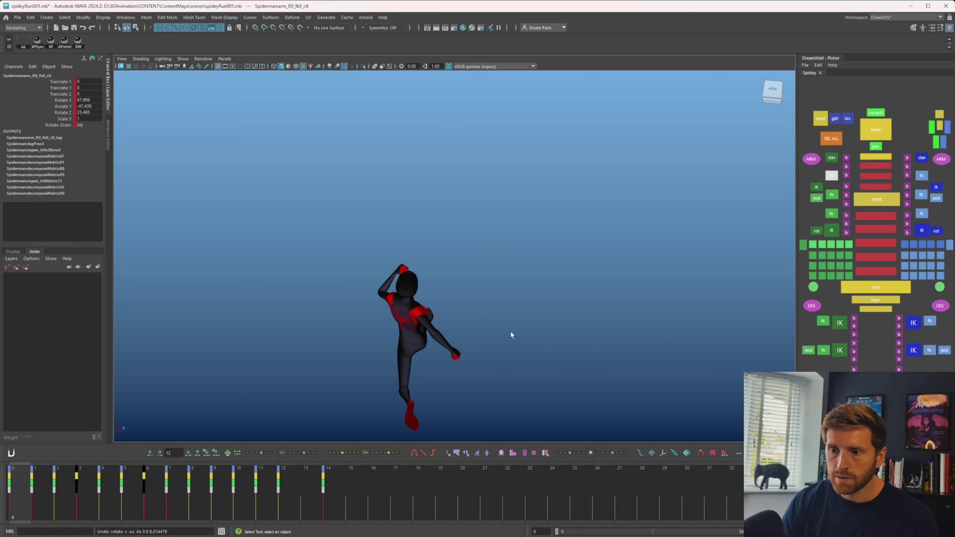
pyautogui.hotkey('alt', '.')
pyautogui.keyDown('alt'); pyautogui.moveTo(511, 331); pyautogui.dragTo(551, 299, button='middle'); pyautogui.keyUp('alt')
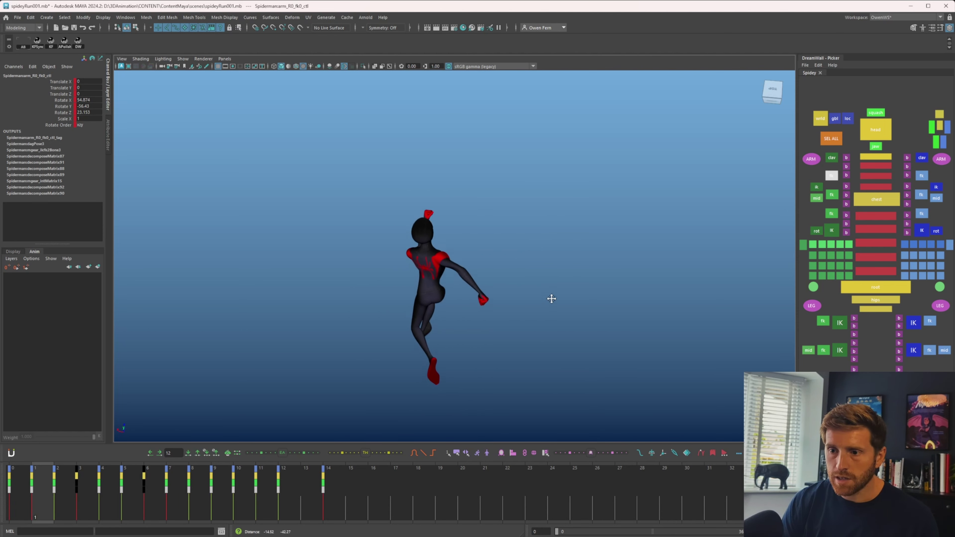
pyautogui.keyDown('alt'); pyautogui.moveTo(552, 299); pyautogui.dragTo(514, 313); pyautogui.keyUp('alt')
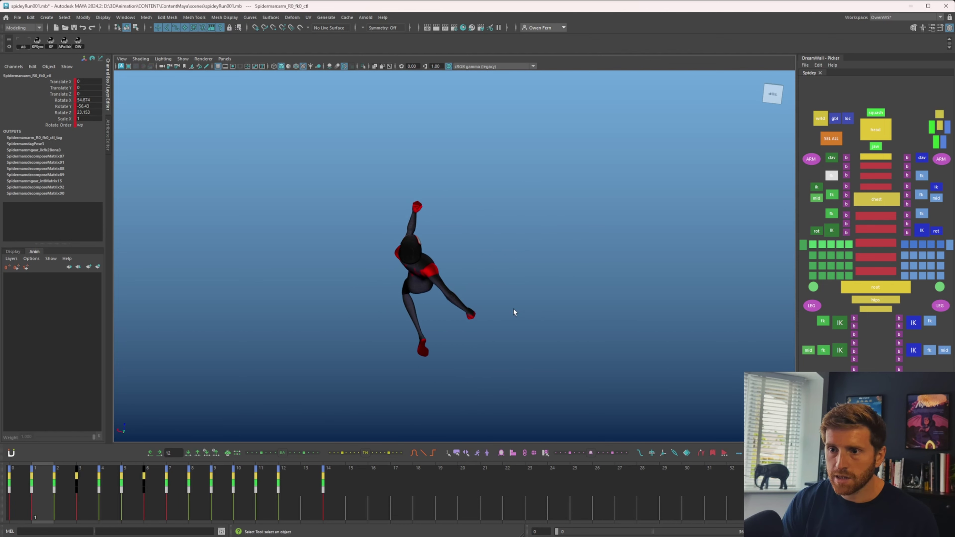
# - Switch the viewport to the top orthographic view, frame the whole character, and go to frame 0
pyautogui.click(224, 59)
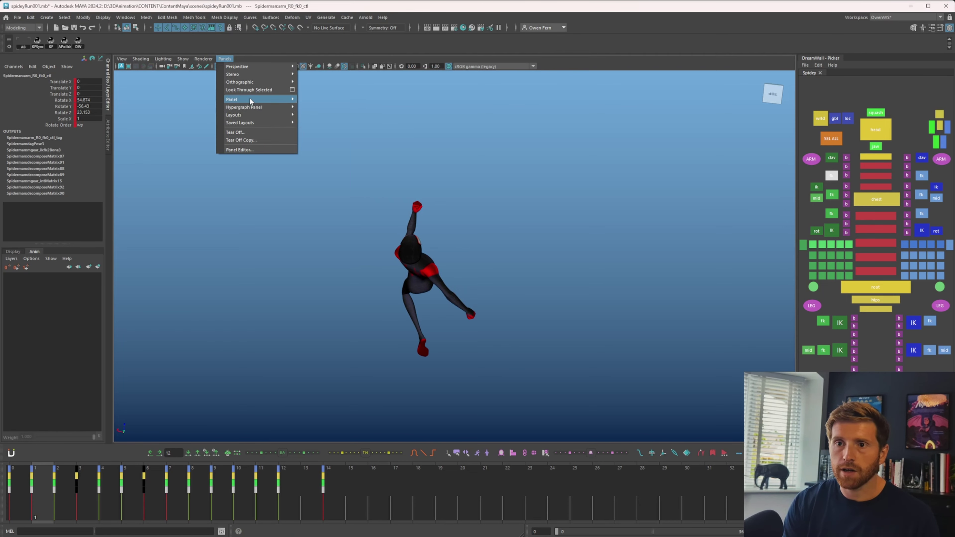
pyautogui.moveTo(249, 83)
pyautogui.click(310, 98)
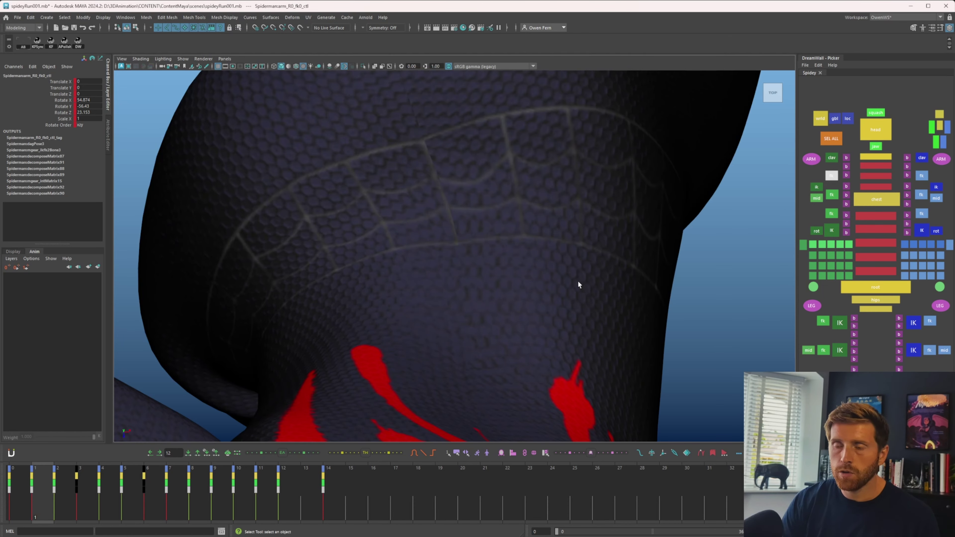
pyautogui.scroll(-10, 578, 284)
pyautogui.keyDown('alt'); pyautogui.moveTo(588, 332); pyautogui.dragTo(491, 290, button='middle'); pyautogui.keyUp('alt')
pyautogui.press(',')
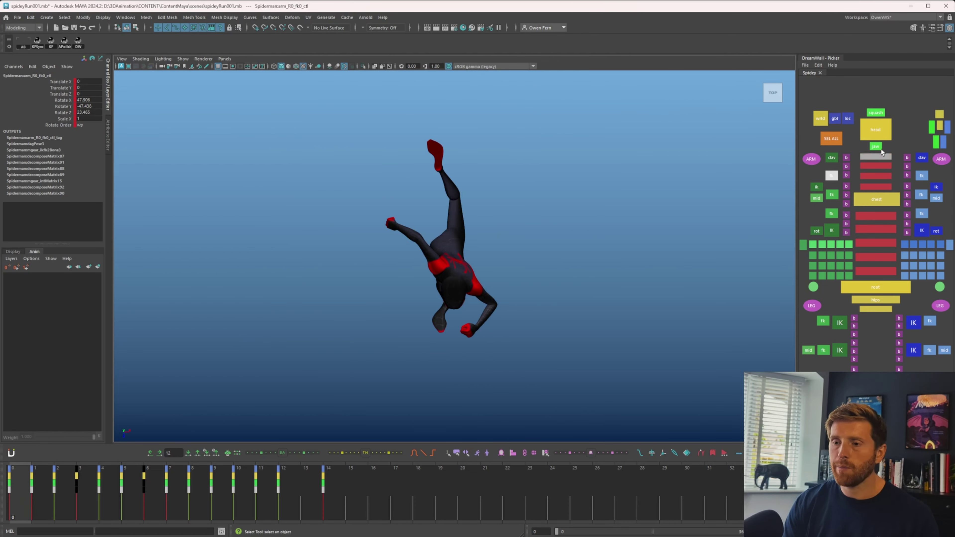
# - Rotate the right upper arm at frame 1 to about X 52, Y -49.8, Z 37.2 so it swings outward less abruptly
pyautogui.hotkey('alt', '.')
pyautogui.press('e')
pyautogui.moveTo(511, 236); pyautogui.dragTo(484, 299)
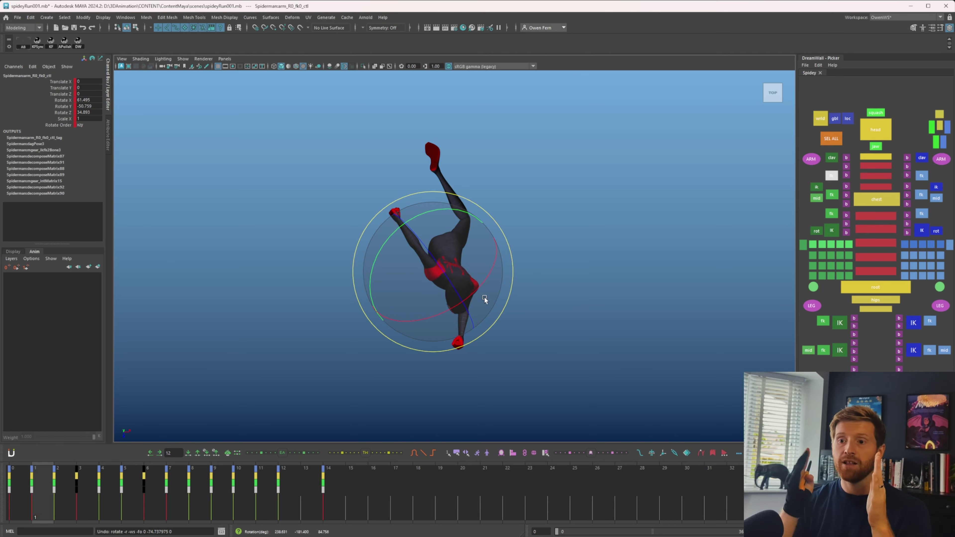
pyautogui.moveTo(476, 218); pyautogui.dragTo(462, 202)
pyautogui.hotkey('ctrl', 'z')
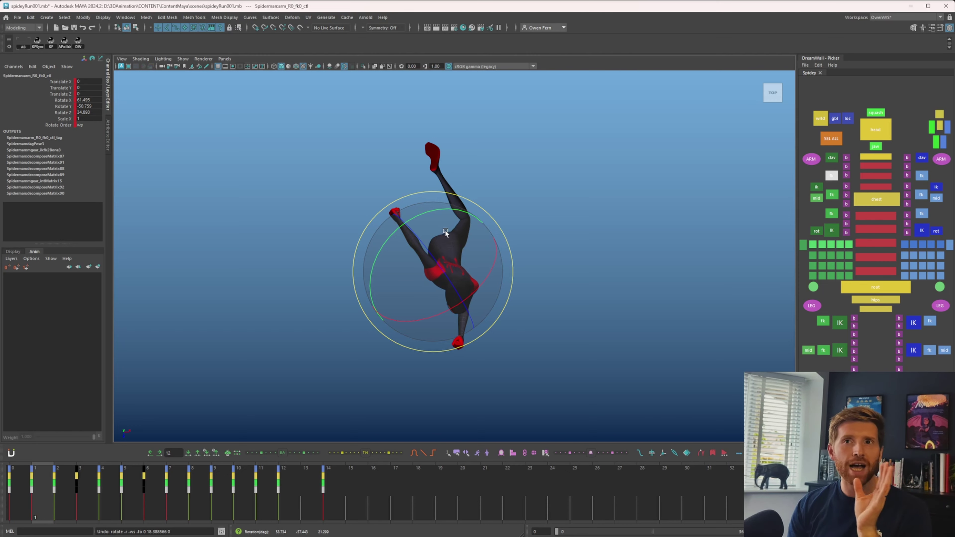
pyautogui.moveTo(454, 213); pyautogui.dragTo(462, 233)
pyautogui.moveTo(489, 279); pyautogui.dragTo(492, 269)
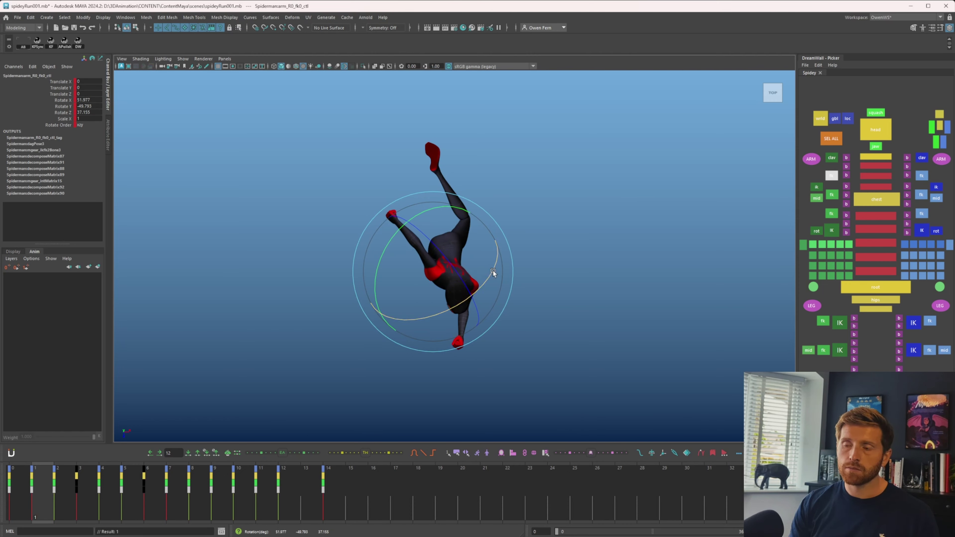
# - Compare frames 0 and 1 and refine the right upper arm at frame 1 to about X 52.2, Y -49, Z 38.9
pyautogui.press(',')
pyautogui.press('.')
pyautogui.press(',')
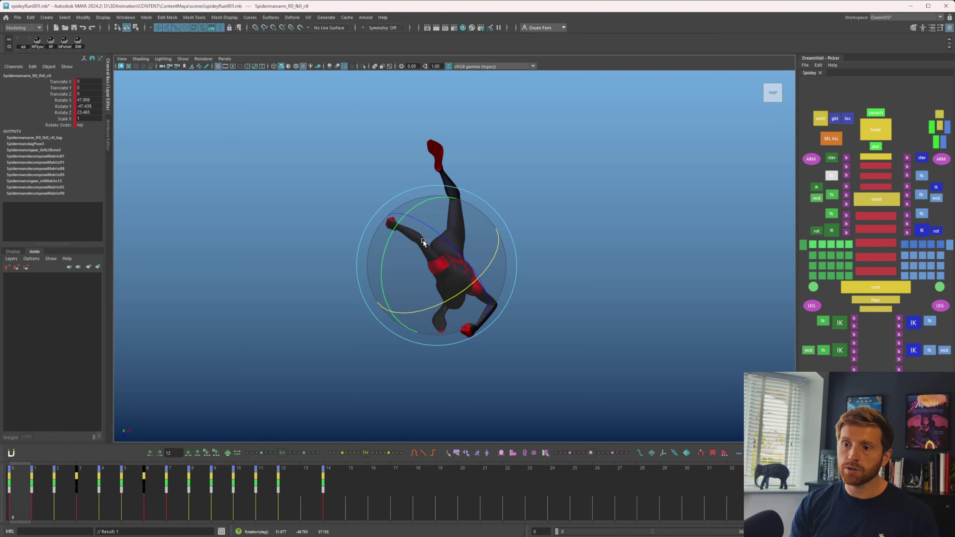
pyautogui.press('.')
pyautogui.press(',')
pyautogui.press('.')
pyautogui.moveTo(478, 210); pyautogui.dragTo(482, 213)
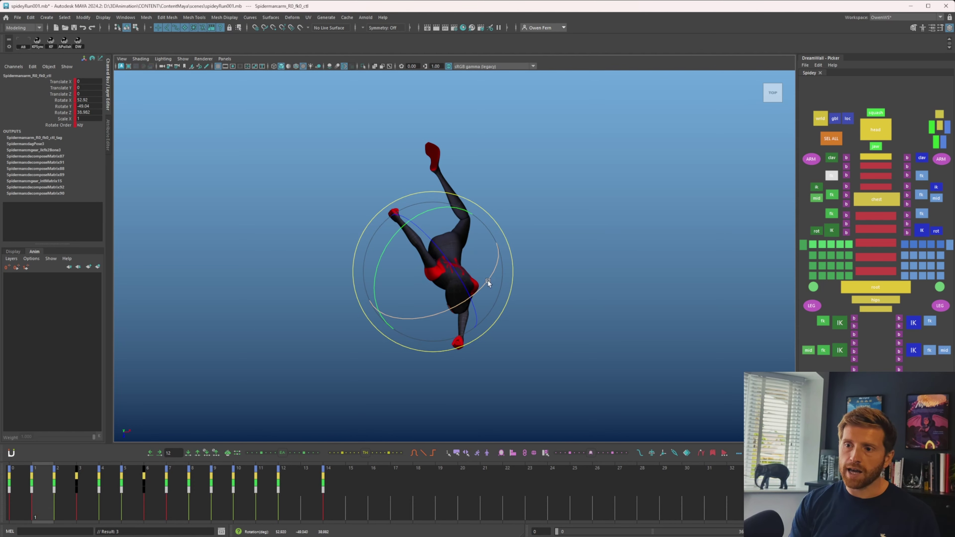
pyautogui.moveTo(489, 282); pyautogui.dragTo(486, 279)
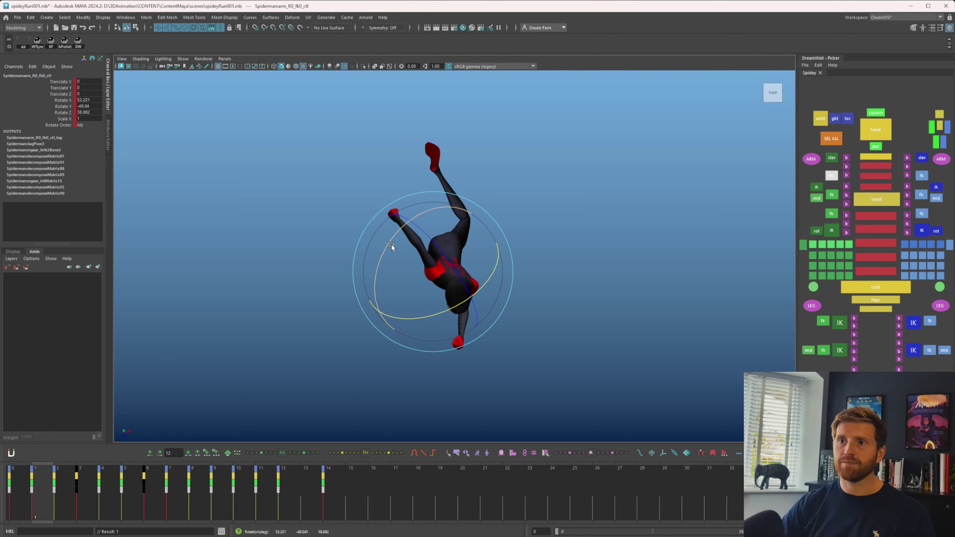
# - Rotate the right upper arm at frame 2 to about X 12.5, Y 1.1, Z 56.1 and compare it with frame 1
pyautogui.press('.')
pyautogui.press(',')
pyautogui.press('.')
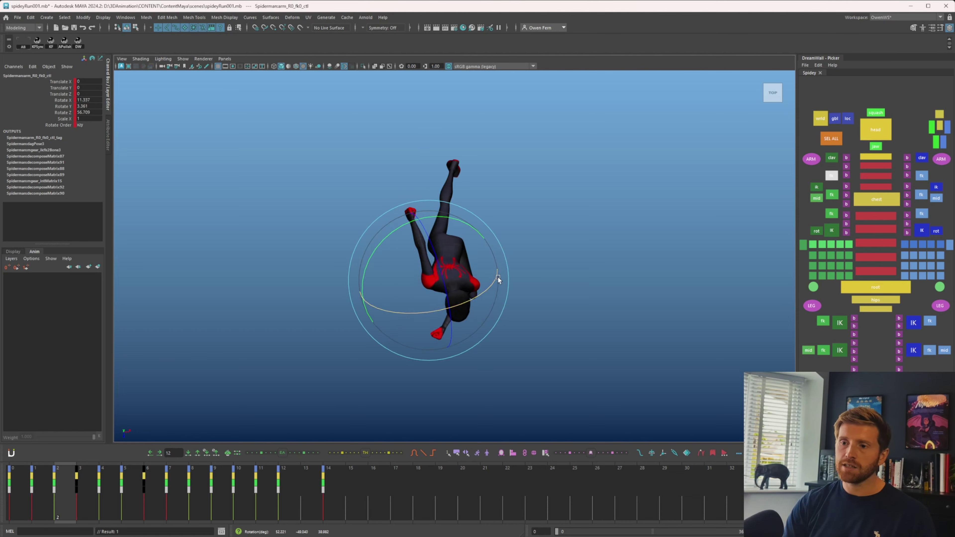
pyautogui.moveTo(504, 245); pyautogui.dragTo(502, 245)
pyautogui.press(',')
pyautogui.press('.')
pyautogui.press(',')
pyautogui.press('.')
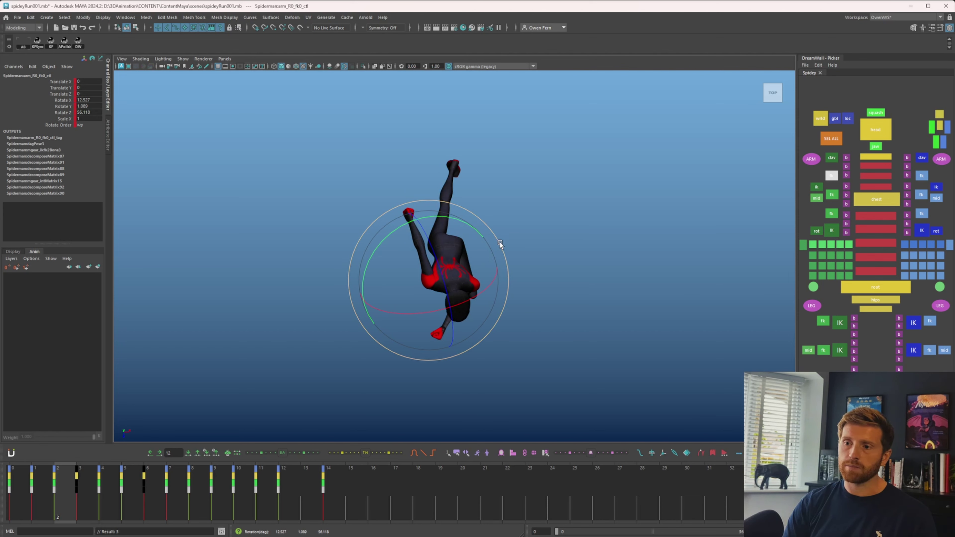
pyautogui.press(',')
pyautogui.press('.')
# - Refine the right upper arm to about X 53, Y -48.4, Z 40.5 at frame 1 and X 2.2, Y 3.5, Z 56.7 at frame 2
pyautogui.moveTo(486, 289); pyautogui.dragTo(511, 267)
pyautogui.press(',')
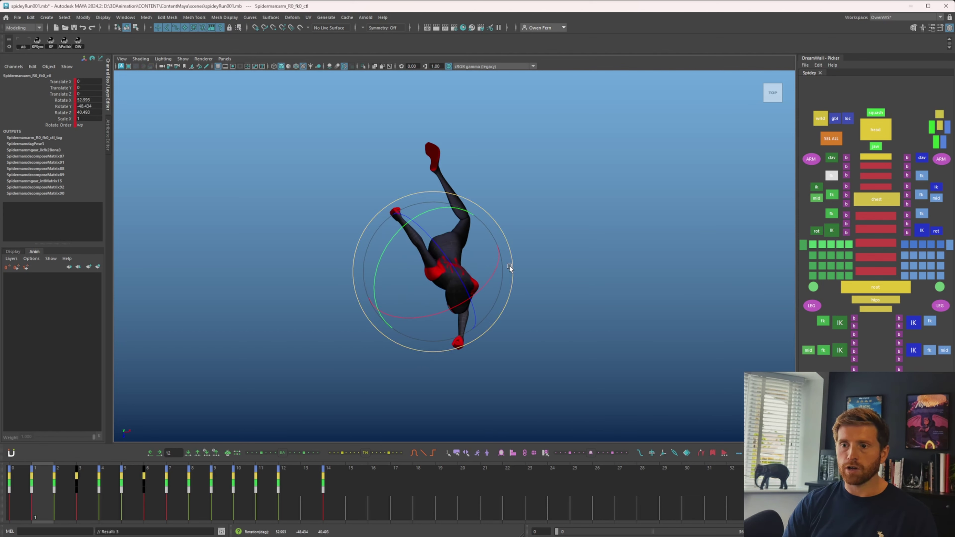
pyautogui.press(',')
pyautogui.press('.')
pyautogui.press('.')
pyautogui.press(',')
pyautogui.press('.')
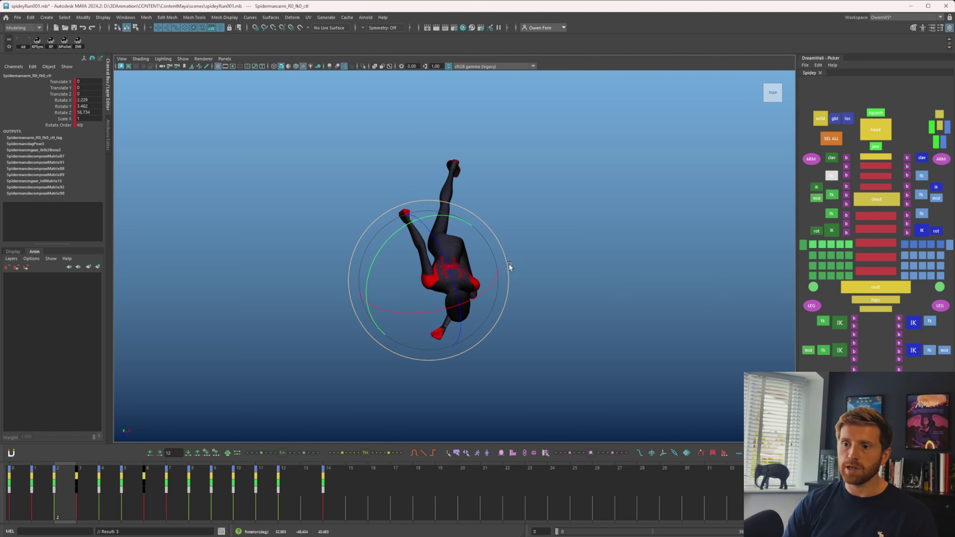
# - Rotate the right upper arm at frame 2 to about X 5.8, Y -3.6, Z 54.8 and step on through the following frames
pyautogui.press(',')
pyautogui.moveTo(505, 260); pyautogui.dragTo(511, 264)
pyautogui.press('.')
pyautogui.press('.')
pyautogui.press('.')
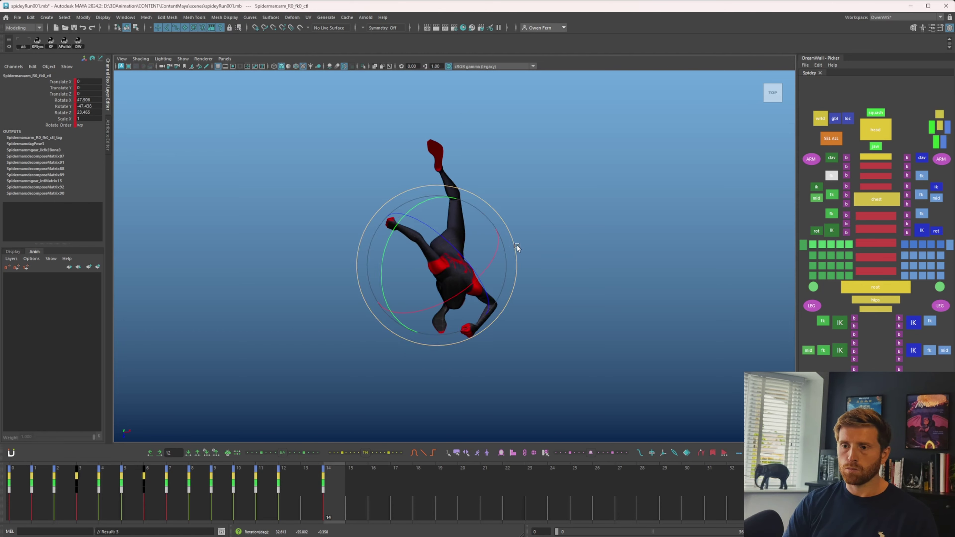
# - Step back and forth through the frames from 10 to 14 to examine the right arm's path at the end of the cycle
pyautogui.press(',')
pyautogui.press(',')
pyautogui.press(',')
pyautogui.press(',')
pyautogui.press(',')
pyautogui.press('.')
pyautogui.press('.')
pyautogui.press('.')
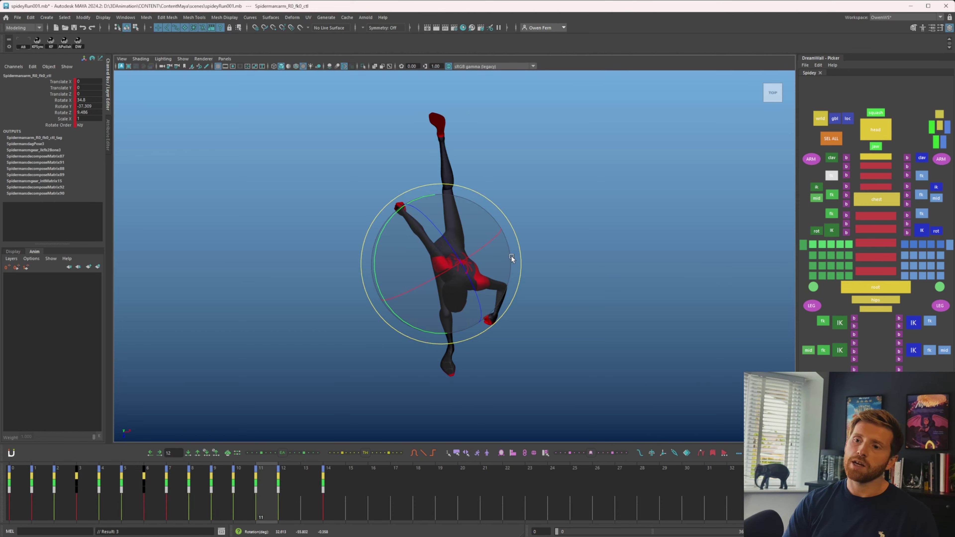
pyautogui.press('.')
pyautogui.press(',')
pyautogui.press(',')
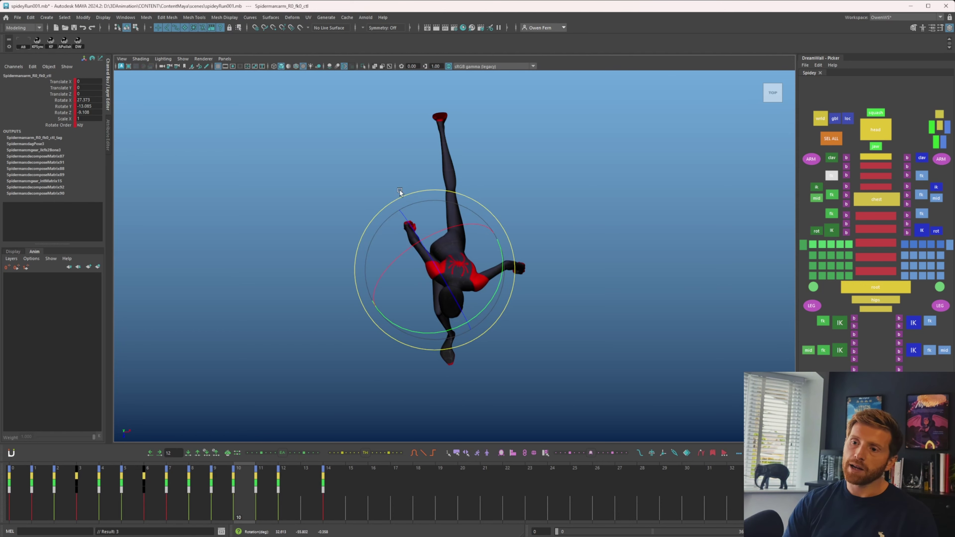
pyautogui.press(',')
pyautogui.press('.')
pyautogui.press('.')
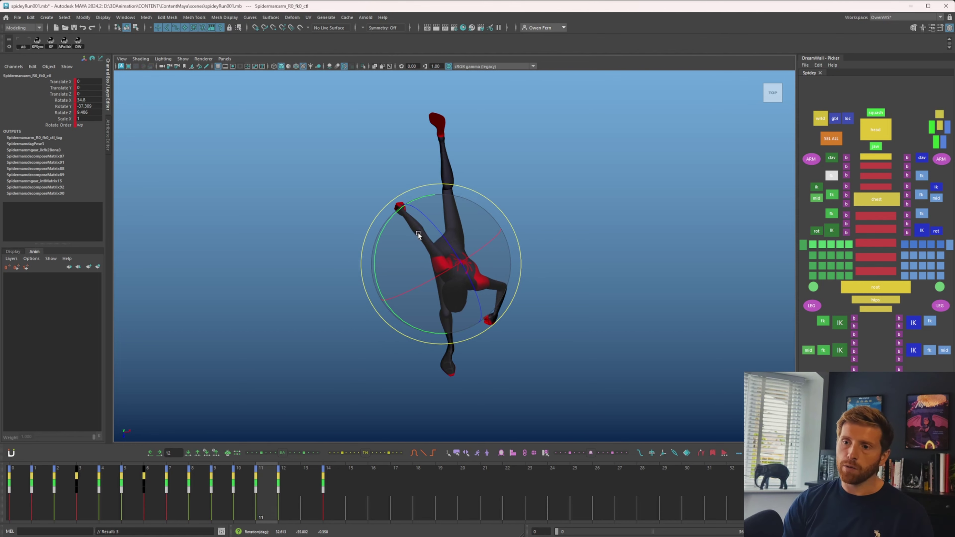
pyautogui.press(',')
pyautogui.press(',')
pyautogui.press('.')
pyautogui.press('.')
pyautogui.press('.')
pyautogui.press('.')
pyautogui.press('.')
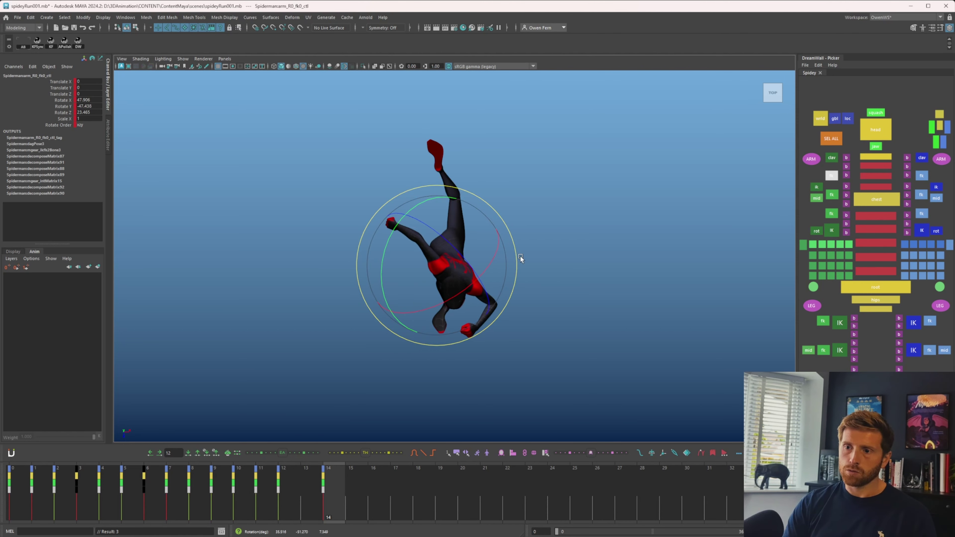
# - Rotate the right upper arm at frame 11 to about Y -33.7, Z 13.6 and at frame 12 to about X 36.2, Y -50.1, Z 9.5
pyautogui.press(',')
pyautogui.press(',')
pyautogui.press(',')
pyautogui.press('.')
pyautogui.moveTo(522, 253); pyautogui.dragTo(520, 255)
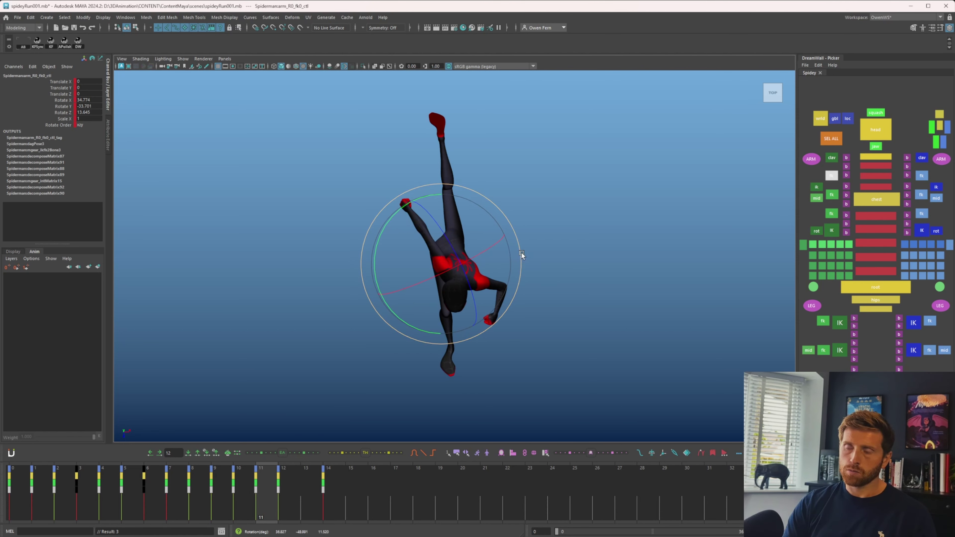
pyautogui.press('s')
pyautogui.press('.')
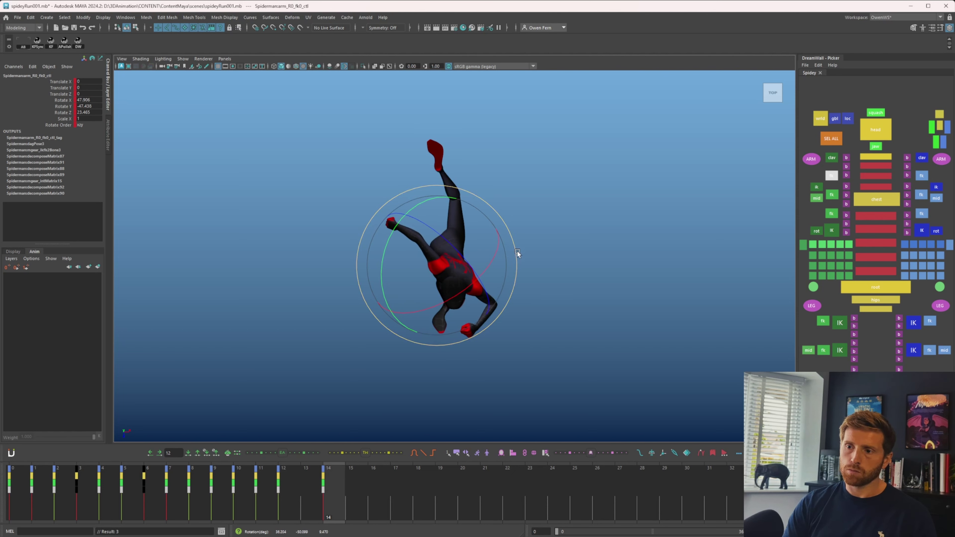
# - Rotate the right upper arm at frame 14 to about X 45, Y -49.5, Z 17.7 and copy that pose to frame 0
pyautogui.press(',')
pyautogui.press('.')
pyautogui.press('.')
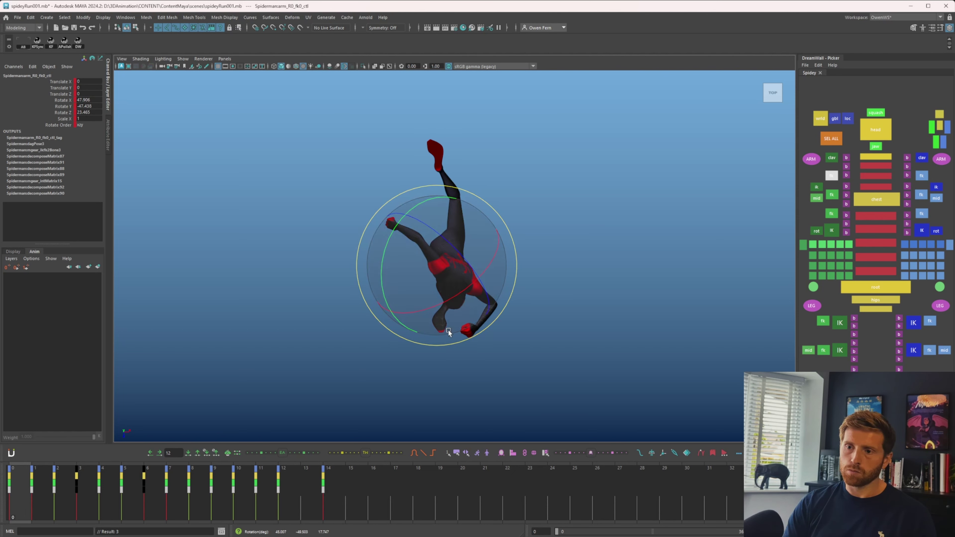
pyautogui.click(328, 497)
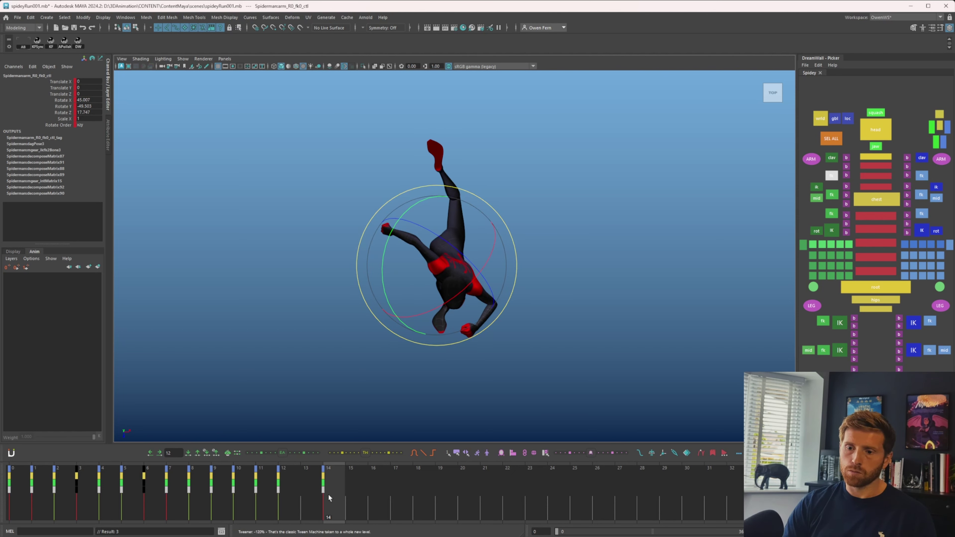
pyautogui.moveTo(328, 497); pyautogui.dragTo(11, 497, button='middle')
pyautogui.press('.')
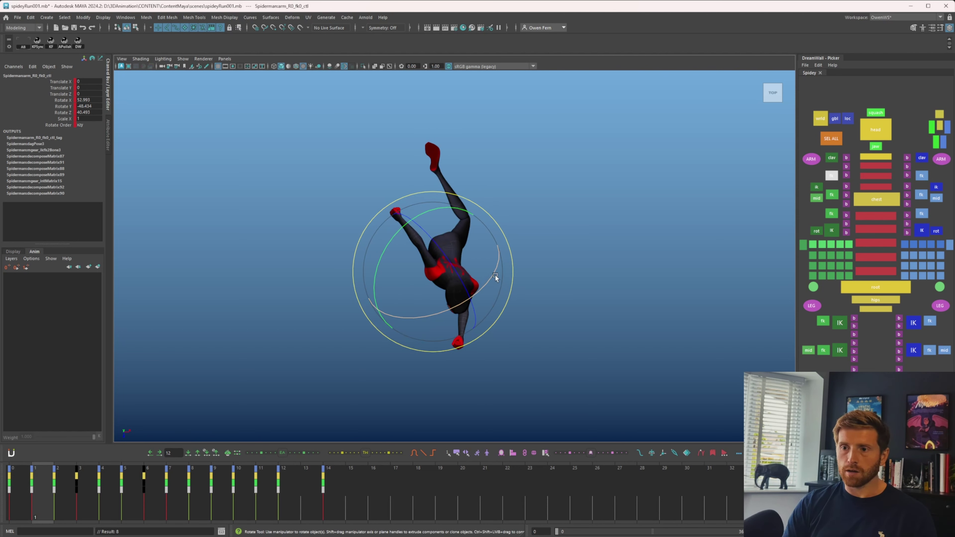
# - Compare the right arm across frames 0 and 1 and frames 10 to 14 to check the flow through the loop point
pyautogui.press(',')
pyautogui.press('.')
pyautogui.press(',')
pyautogui.moveTo(107, 490); pyautogui.dragTo(244, 484)
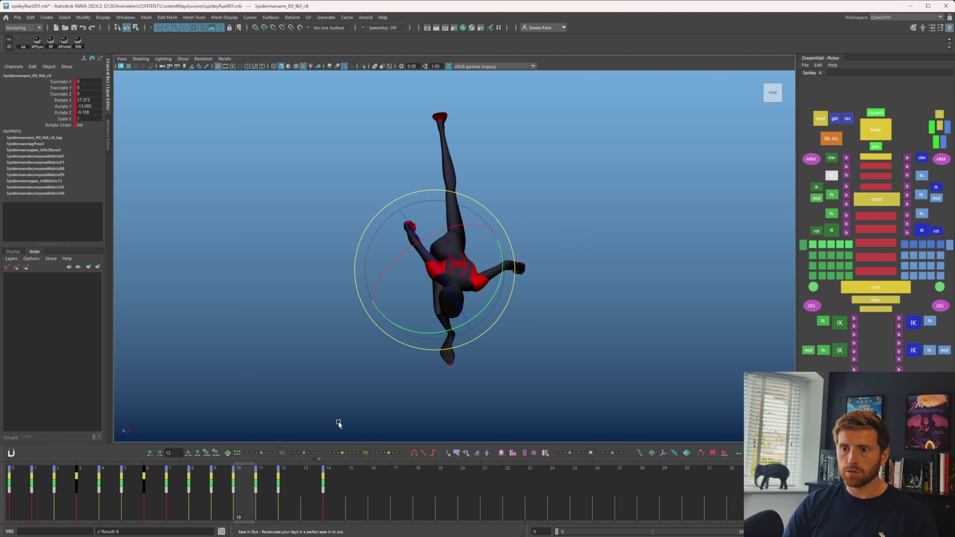
pyautogui.press('.')
pyautogui.press('.')
pyautogui.press(',')
pyautogui.press('.')
pyautogui.press('.')
pyautogui.press(',')
pyautogui.press(',')
pyautogui.press('.')
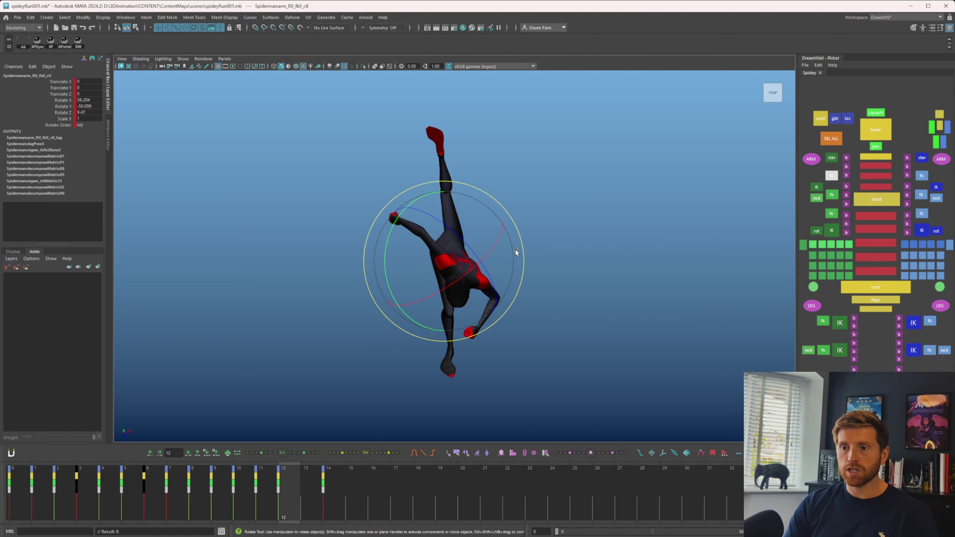
pyautogui.press(',')
# - Set the right upper arm's X rotation at frame 1 to about 45.3 and adjust its rotation at frame 2 to match
pyautogui.moveTo(491, 280); pyautogui.dragTo(495, 274)
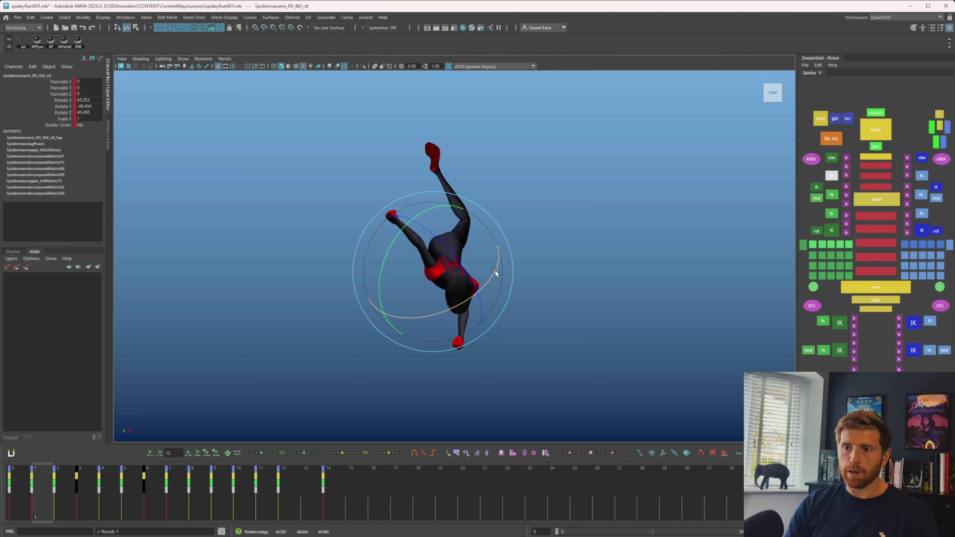
pyautogui.press(',')
pyautogui.press('.')
pyautogui.press('.')
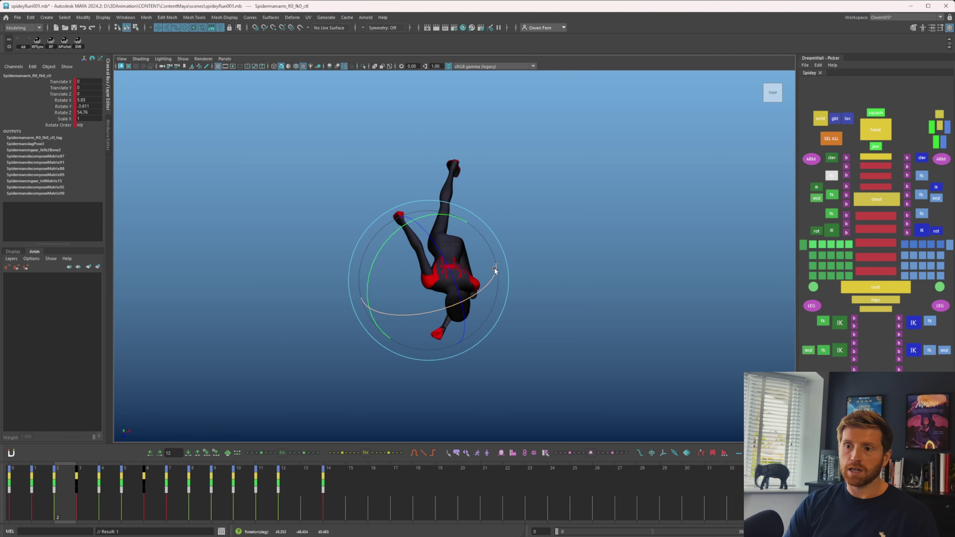
pyautogui.press(',')
pyautogui.press('.')
pyautogui.moveTo(496, 278); pyautogui.dragTo(478, 256)
pyautogui.press('.')
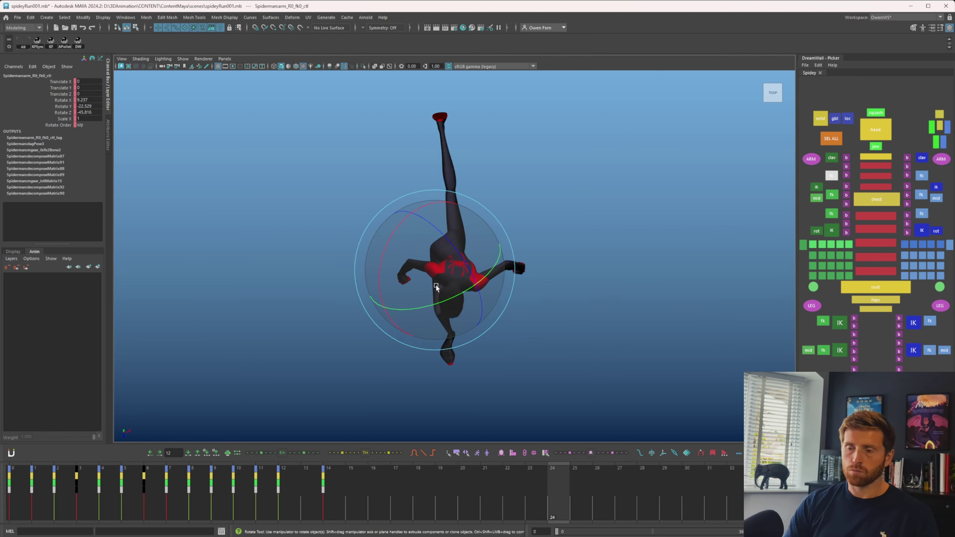
# - In the side view, rotate the right upper arm at frame 4 to about X -37.4, Y -18.8, Z -46.2
pyautogui.press('space')
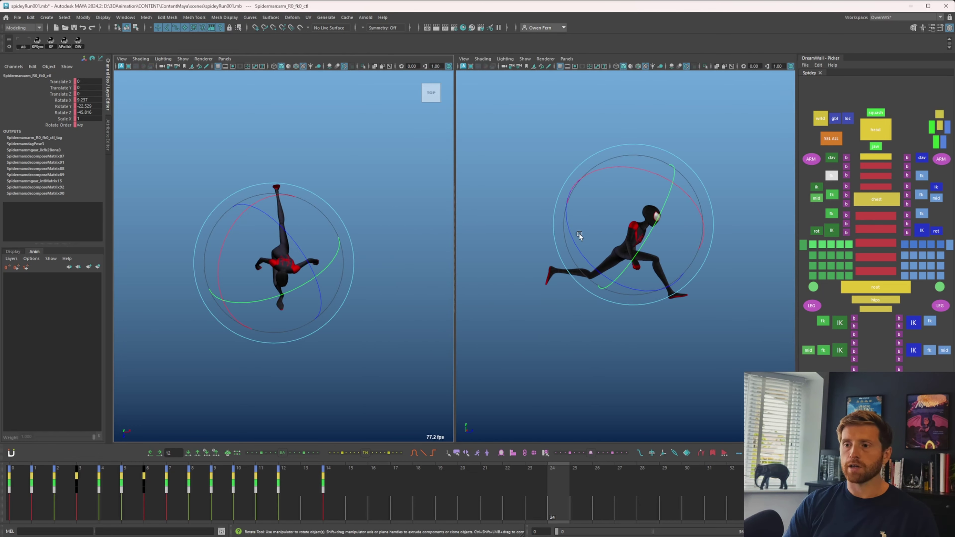
pyautogui.press('space')
pyautogui.hotkey('alt', 'v')
pyautogui.moveTo(556, 235); pyautogui.dragTo(568, 215)
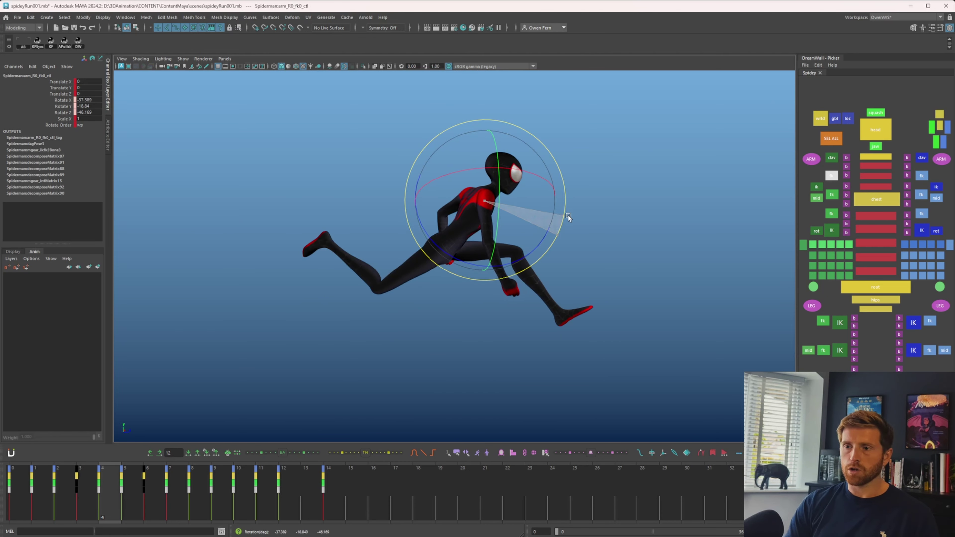
pyautogui.press(',')
pyautogui.press('.')
pyautogui.press('.')
# - Rotate the right forearm at frame 10 to about Z -26.4 and check it towards frame 12
pyautogui.moveTo(428, 283); pyautogui.dragTo(364, 276)
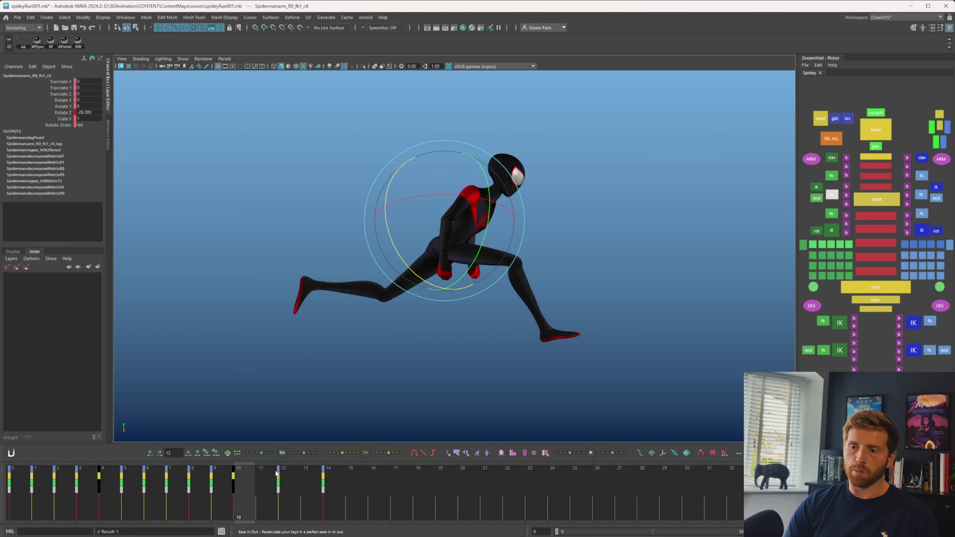
pyautogui.moveTo(278, 474); pyautogui.dragTo(228, 486)
pyautogui.press('q')
pyautogui.press(',')
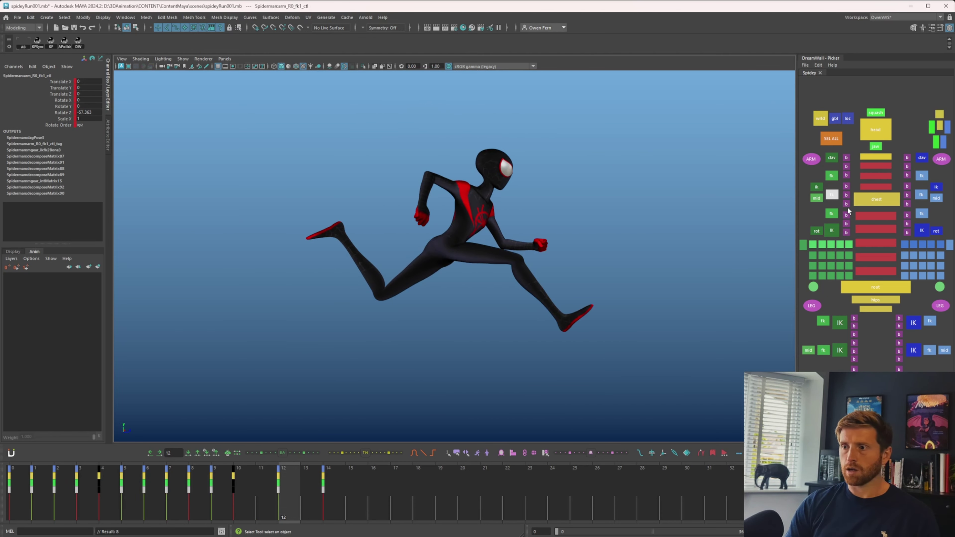
# - Adjust the right upper arm's rotation at frame 13 and check the arm through frame 14
pyautogui.click(832, 176)
pyautogui.press('e')
pyautogui.moveTo(535, 220)
pyautogui.mouseDown()
pyautogui.moveTo(530, 234)
pyautogui.moveTo(538, 226)
pyautogui.mouseUp()
pyautogui.moveTo(267, 479); pyautogui.dragTo(352, 480)
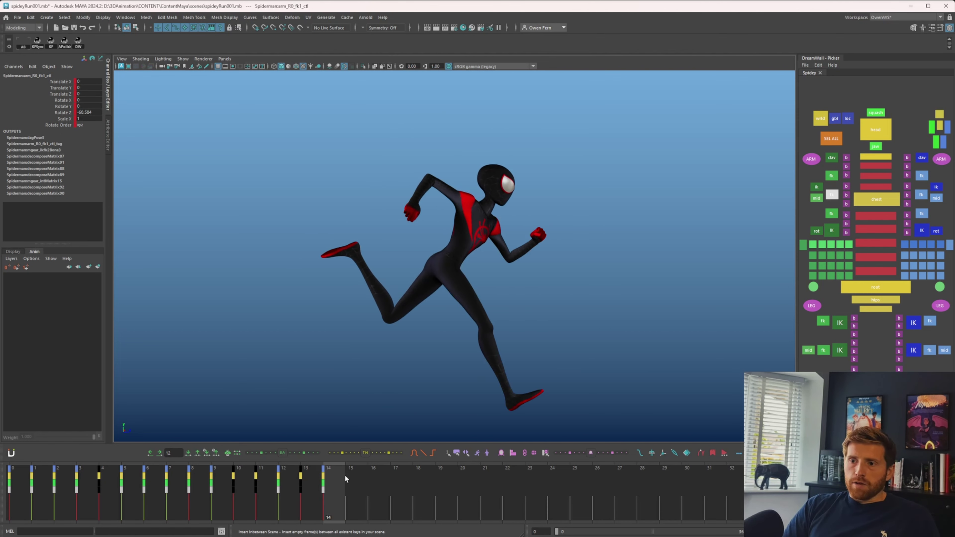
# - Key the right hand's FK rotation at frames 3 and 4 to smooth its forward swing
pyautogui.press('w')
pyautogui.click(832, 213)
pyautogui.press(',')
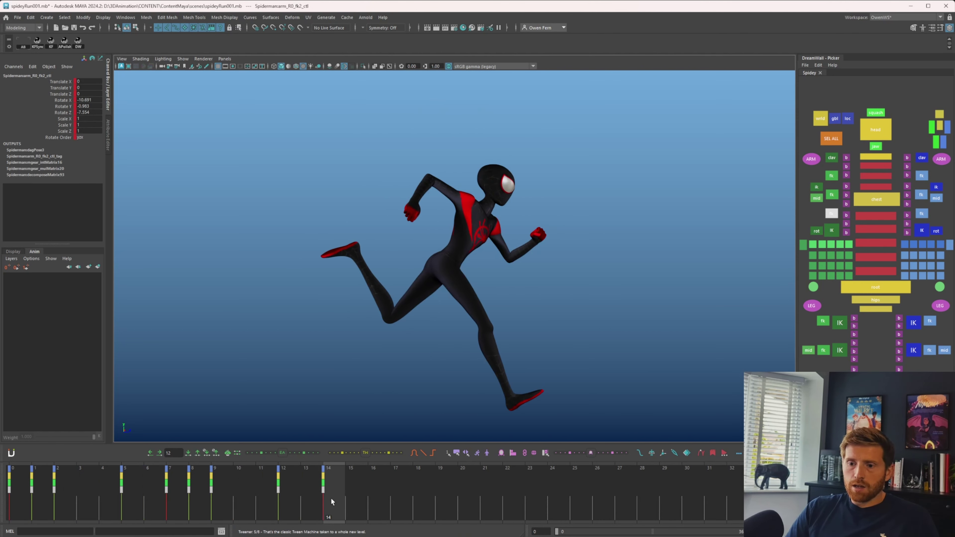
pyautogui.press(',')
pyautogui.press('.')
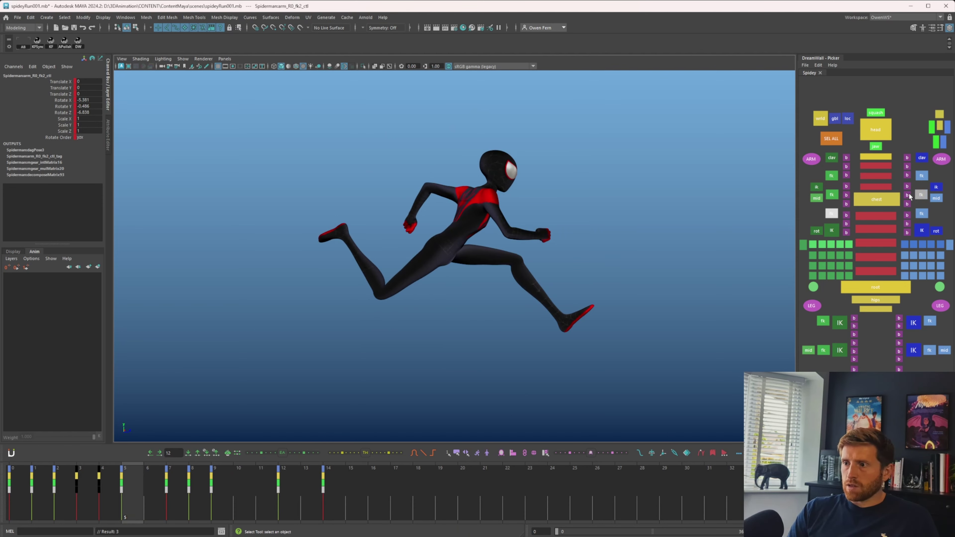
# - Step through frames 4 to 7 to examine the right arm's forward swing from the side
pyautogui.click(826, 178)
pyautogui.press(',')
pyautogui.press('.')
pyautogui.press('.')
pyautogui.press('.')
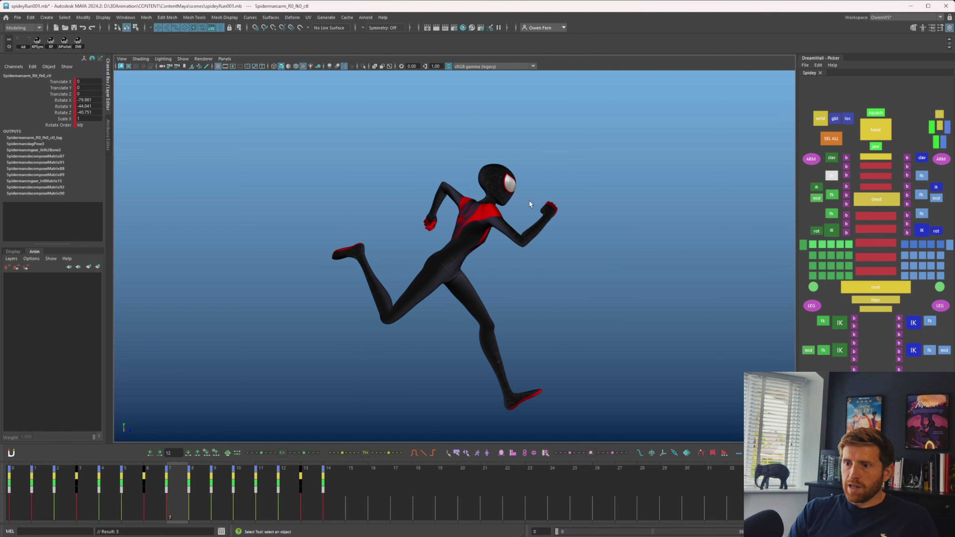
pyautogui.press(',')
pyautogui.press(',')
pyautogui.press(',')
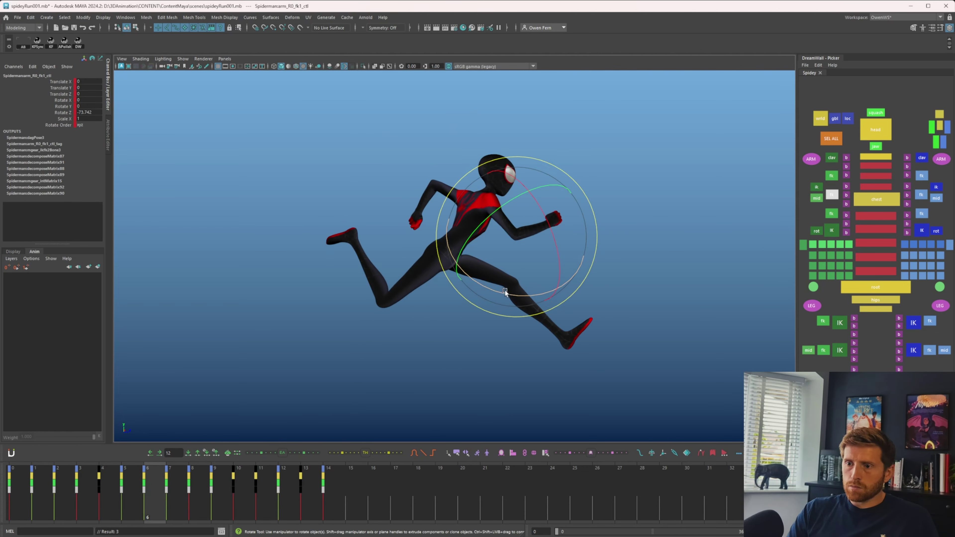
# - Rotate the right forearm around Z at frame 6 and check the swing back to frame 3
pyautogui.moveTo(504, 300); pyautogui.dragTo(515, 299)
pyautogui.press('.')
pyautogui.press(',')
pyautogui.press(',')
pyautogui.press(',')
pyautogui.press(',')
pyautogui.press('q')
# - Replace the left arm's keys with a mirrored copy of the right arm's animation, offset to frames 7 to 21
pyautogui.click(811, 159)
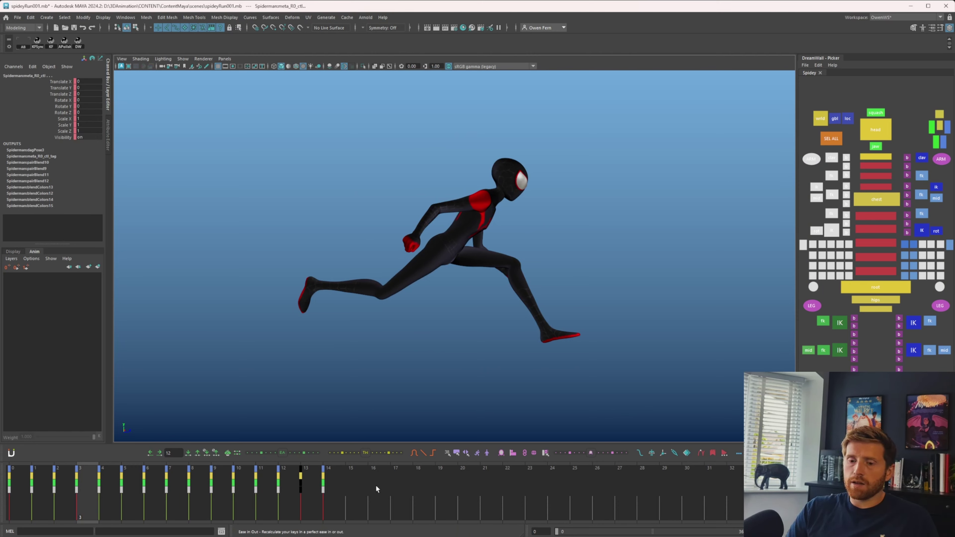
pyautogui.click(330, 497)
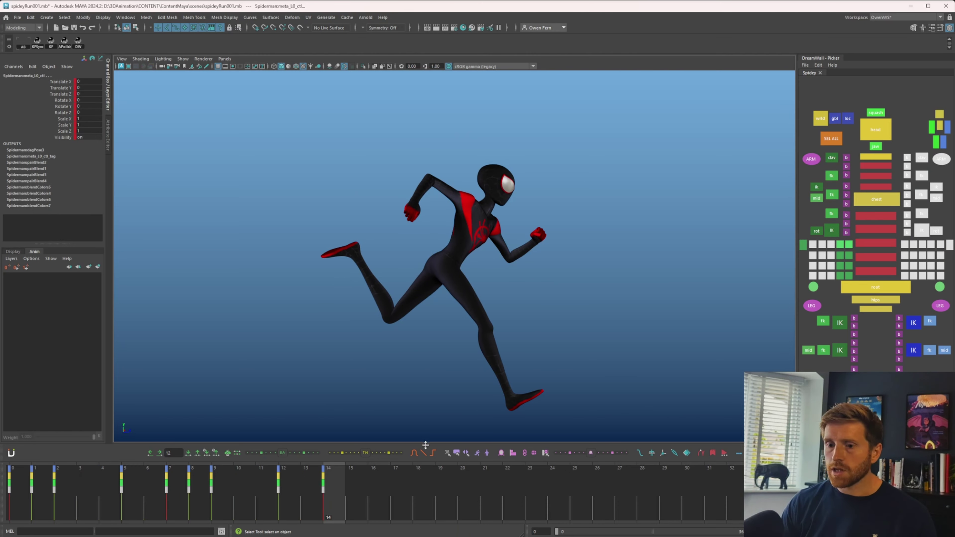
pyautogui.keyDown('shift'); pyautogui.moveTo(380, 488); pyautogui.dragTo(9, 489); pyautogui.keyUp('shift')
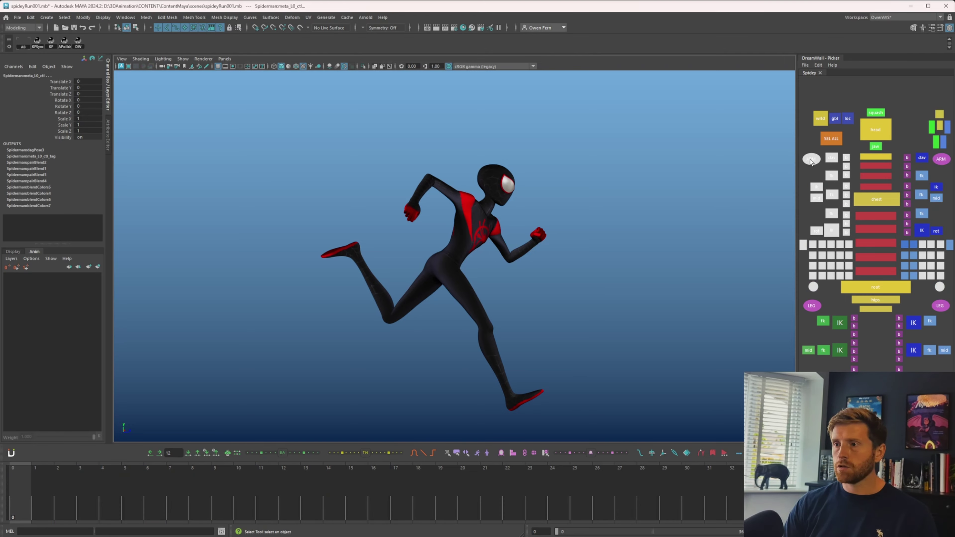
pyautogui.keyDown('shift'); pyautogui.moveTo(11, 490); pyautogui.dragTo(363, 489); pyautogui.keyUp('shift')
pyautogui.press('m')
pyautogui.moveTo(188, 493); pyautogui.dragTo(356, 500)
pyautogui.moveTo(153, 506); pyautogui.dragTo(219, 499)
# - Set the left arm's curves to cycle before and after their keys and play back the run
pyautogui.click(556, 56)
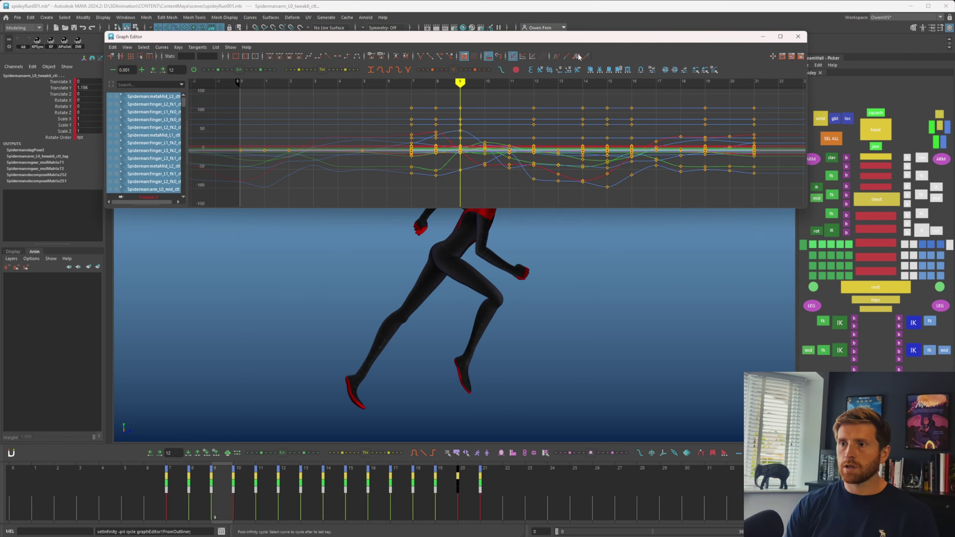
pyautogui.click(763, 37)
pyautogui.hotkey('alt', 'v')
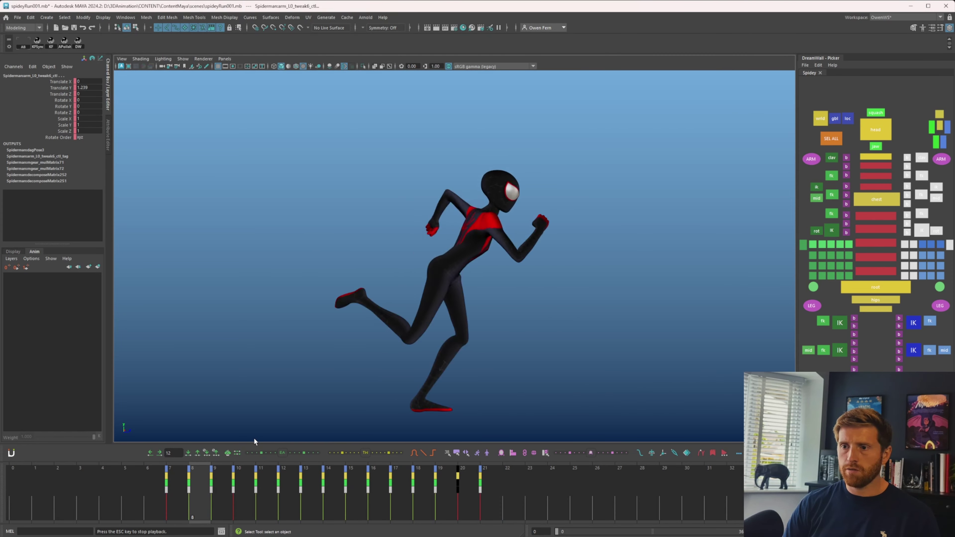
pyautogui.moveTo(381, 471); pyautogui.dragTo(374, 450)
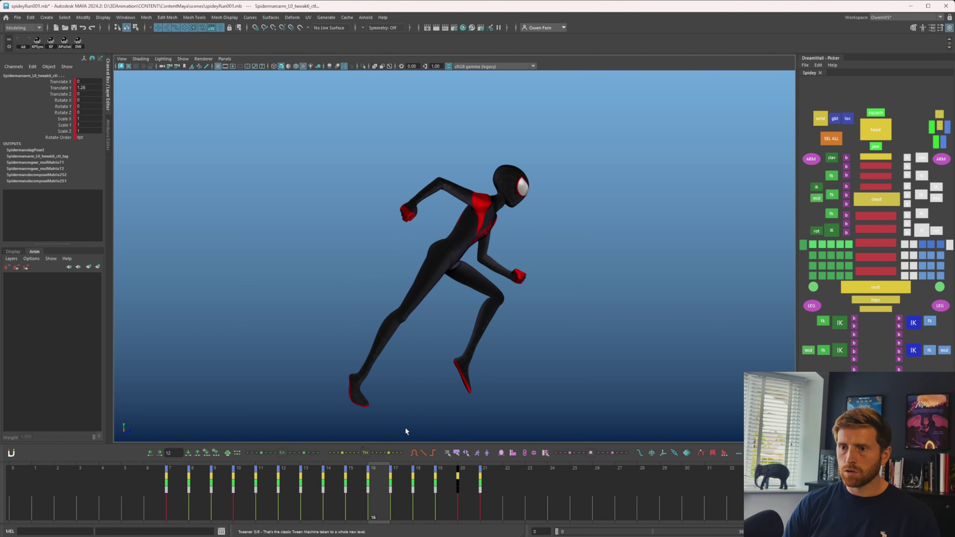
# - Adjust the right forearm's rotation around frames 2 to 3
pyautogui.click(832, 176)
pyautogui.moveTo(259, 498); pyautogui.dragTo(82, 504)
pyautogui.press('e')
pyautogui.click(812, 159)
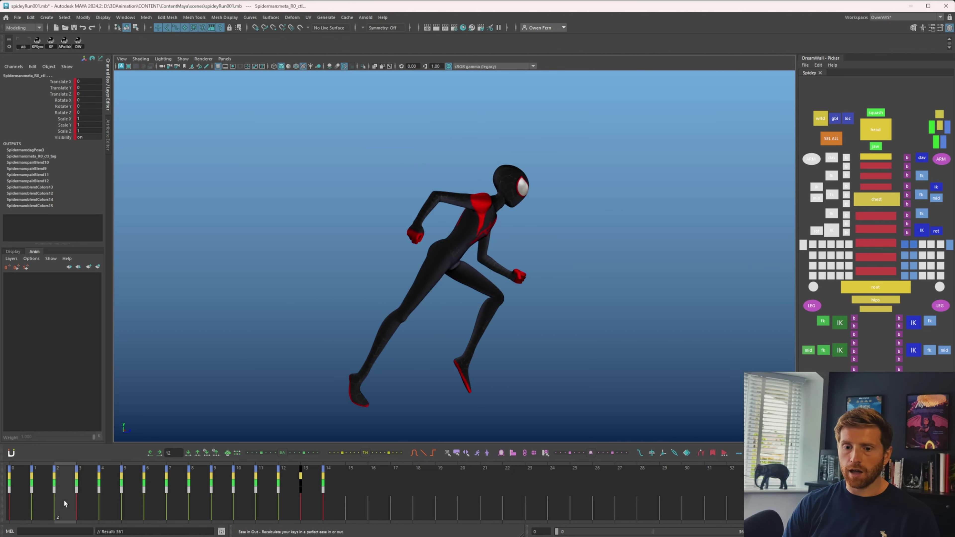
pyautogui.press('q')
pyautogui.click(832, 159)
pyautogui.click(832, 195)
pyautogui.press('e')
pyautogui.moveTo(460, 303); pyautogui.dragTo(489, 301)
pyautogui.press('q')
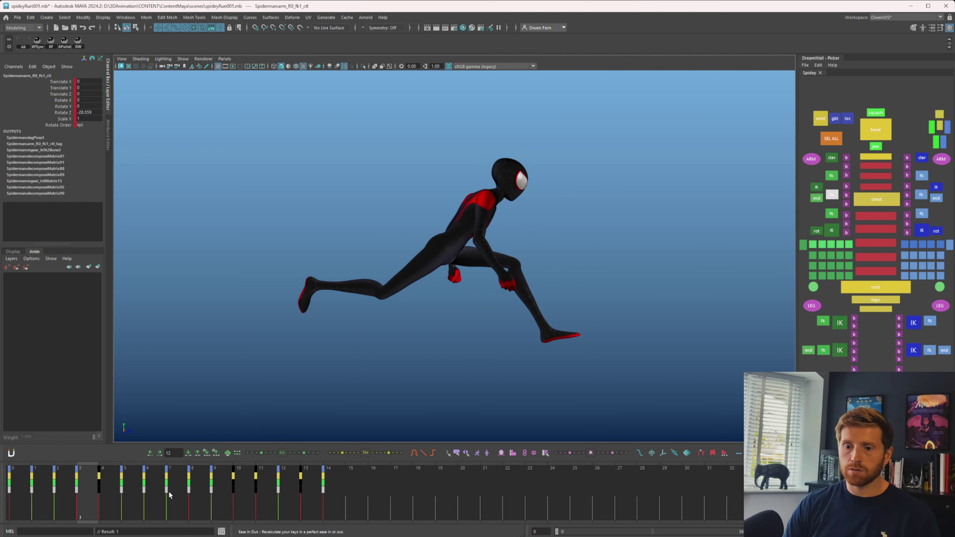
# - Rework the right forearm's bend at frame 4 to about Z -50.9 and check the following frames
pyautogui.moveTo(168, 492); pyautogui.dragTo(113, 485)
pyautogui.press('e')
pyautogui.moveTo(516, 287); pyautogui.dragTo(543, 258)
pyautogui.press('q')
pyautogui.press('.')
pyautogui.press('.')
pyautogui.press(',')
pyautogui.press(',')
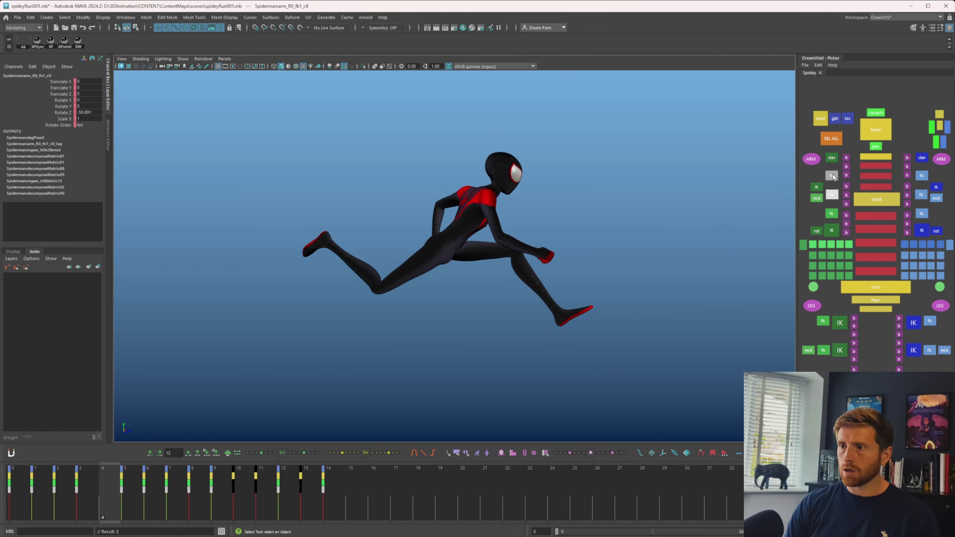
# - Rotate the right upper arm at frame 4 to about X -27.3, Y -32.6, Z -45.6 and check up to frame 6
pyautogui.click(832, 175)
pyautogui.press('e')
pyautogui.moveTo(528, 159); pyautogui.dragTo(549, 156)
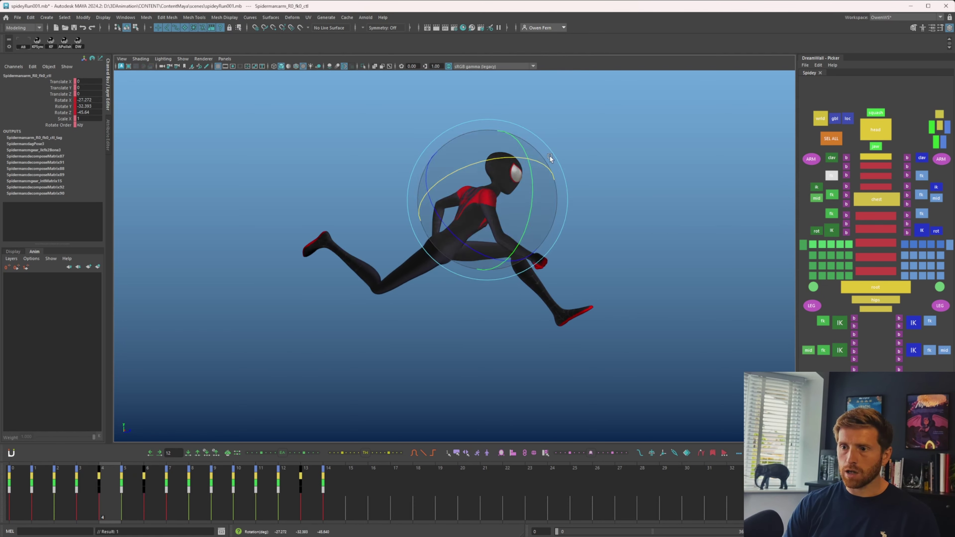
pyautogui.press('.')
pyautogui.press('.')
pyautogui.press('.')
pyautogui.press('.')
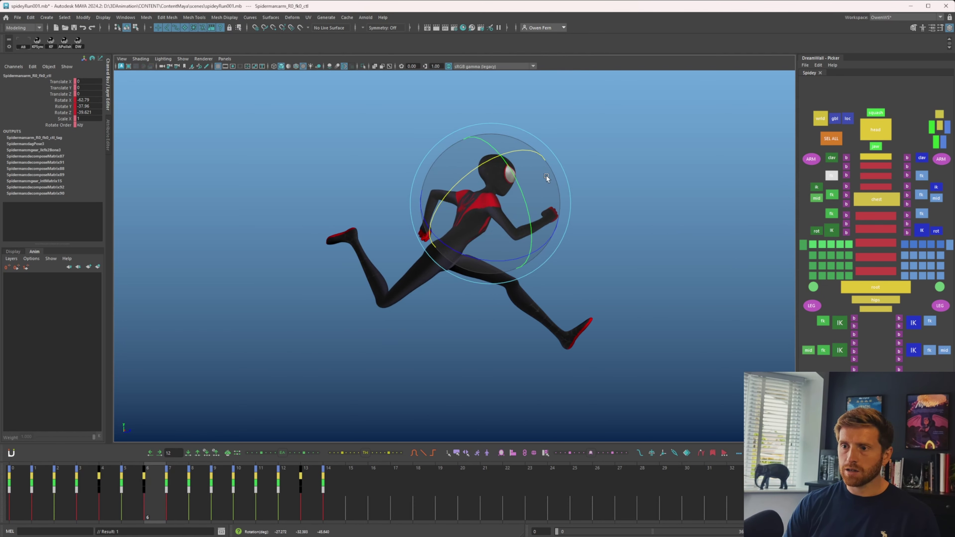
# - Adjust the right upper arm's rotation around frame 6, compare the neighbouring frames and play back the cycle
pyautogui.press('.')
pyautogui.press('.')
pyautogui.press(',')
pyautogui.moveTo(527, 150); pyautogui.dragTo(527, 179)
pyautogui.press(',')
pyautogui.press('.')
pyautogui.press('.')
pyautogui.press('.')
pyautogui.press('.')
pyautogui.press(',')
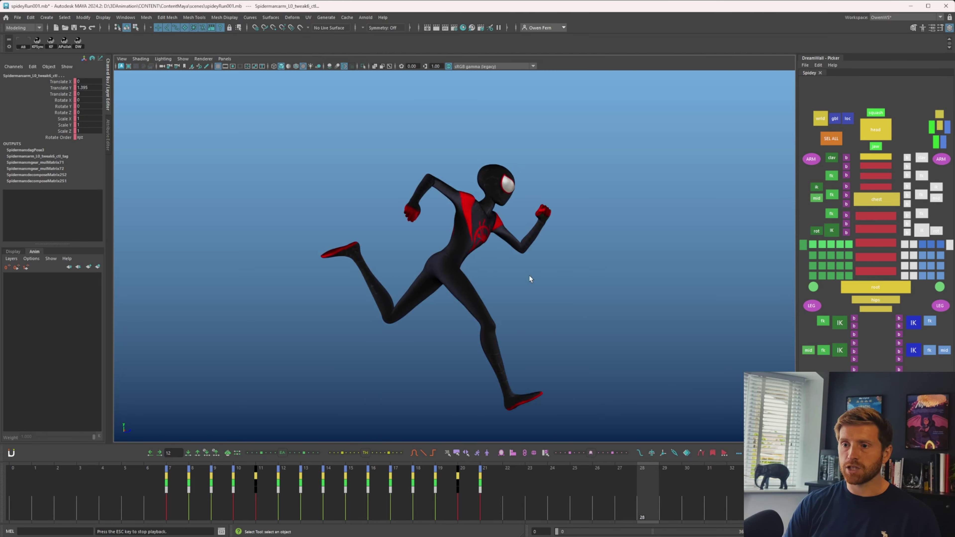
pyautogui.press('Escape')
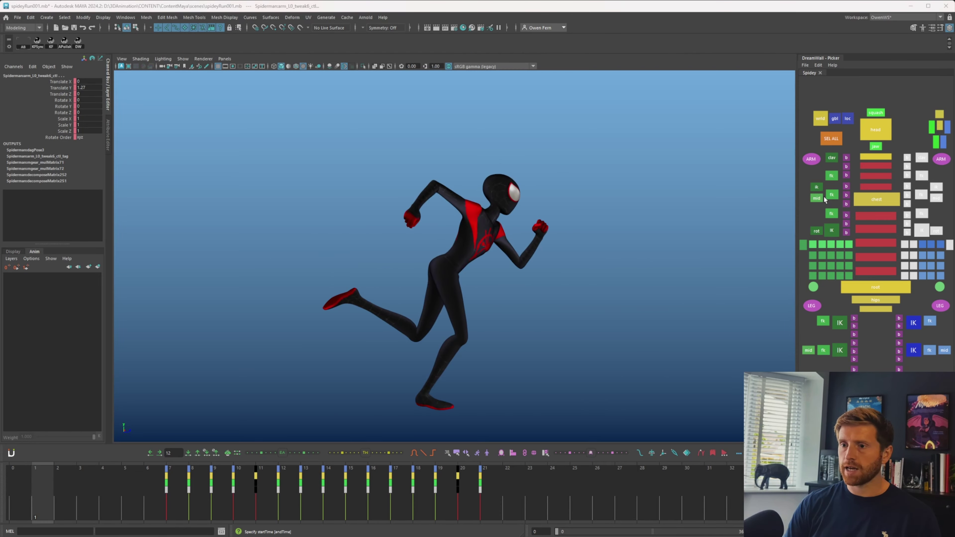
# - Raise the left forearm's Rotate Z keys at frames 7 to 9 and 18 to 21, bringing frame 19 to about -20.5
pyautogui.click(922, 176)
pyautogui.moveTo(58, 468); pyautogui.dragTo(732, 468)
pyautogui.click(922, 194)
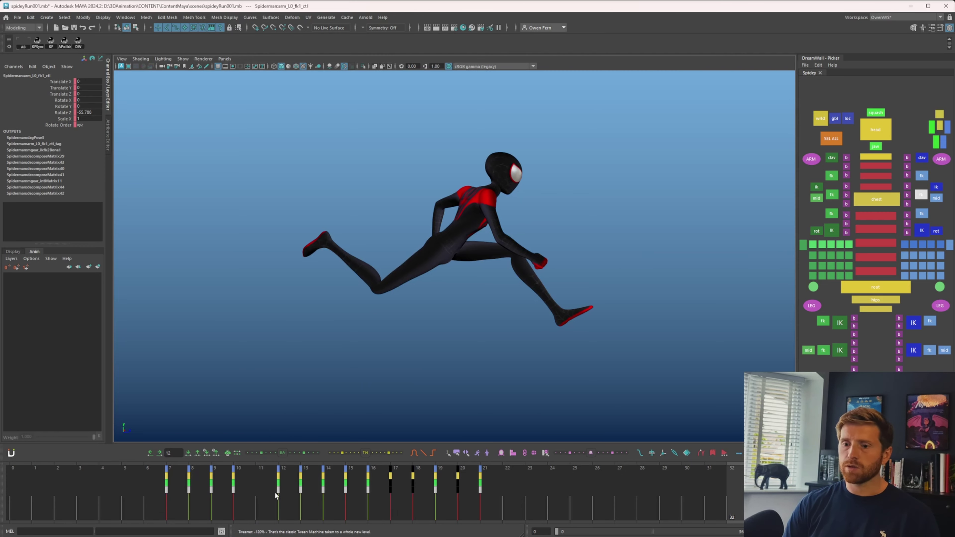
pyautogui.moveTo(211, 474); pyautogui.dragTo(462, 467)
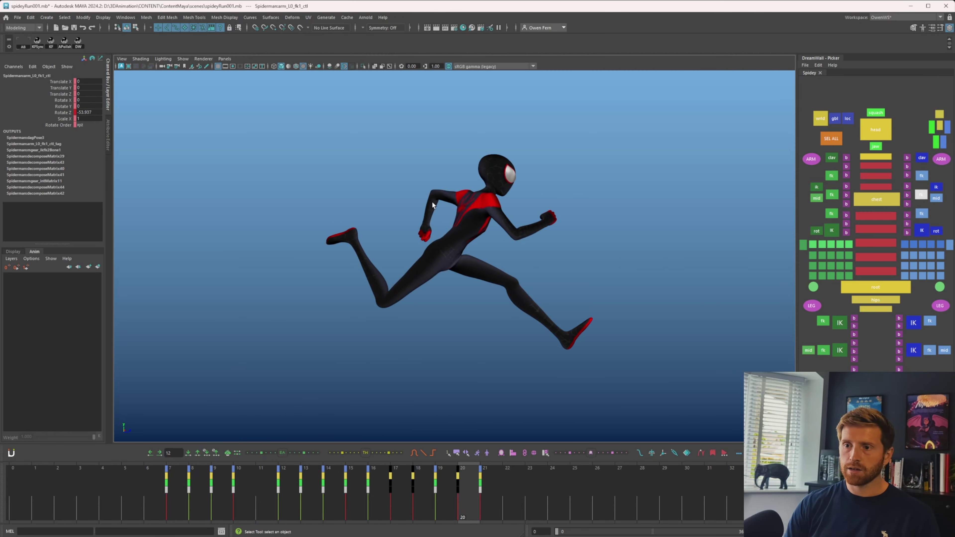
pyautogui.hotkey('ctrl', 'g')
pyautogui.moveTo(150, 128); pyautogui.dragTo(168, 137)
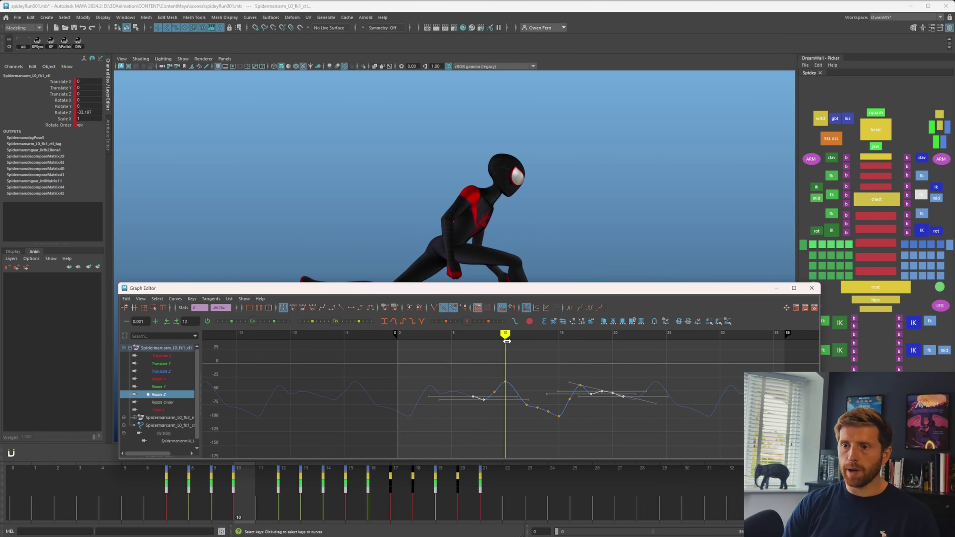
pyautogui.moveTo(505, 349)
pyautogui.mouseDown()
pyautogui.moveTo(463, 349)
pyautogui.moveTo(498, 350)
pyautogui.mouseUp()
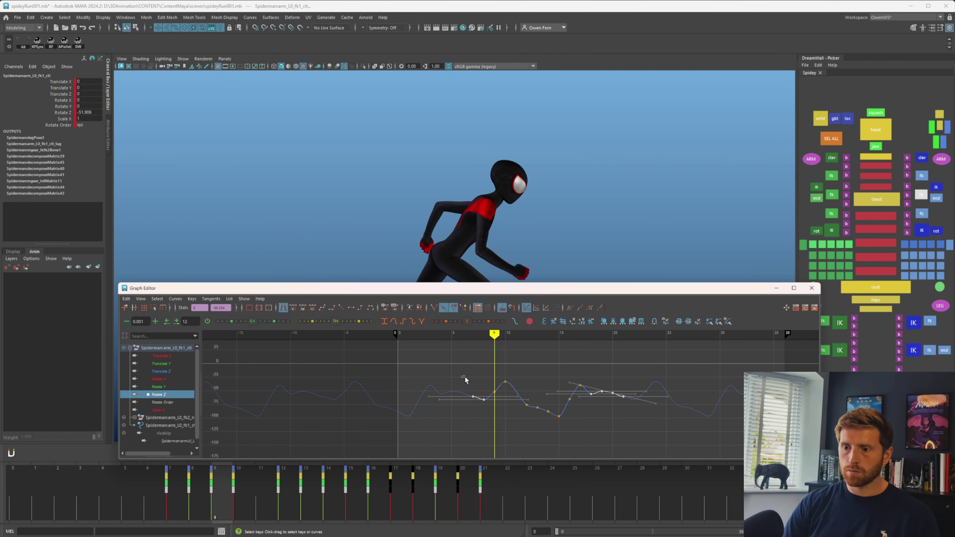
pyautogui.keyDown('shift'); pyautogui.moveTo(465, 378); pyautogui.dragTo(497, 408); pyautogui.keyUp('shift')
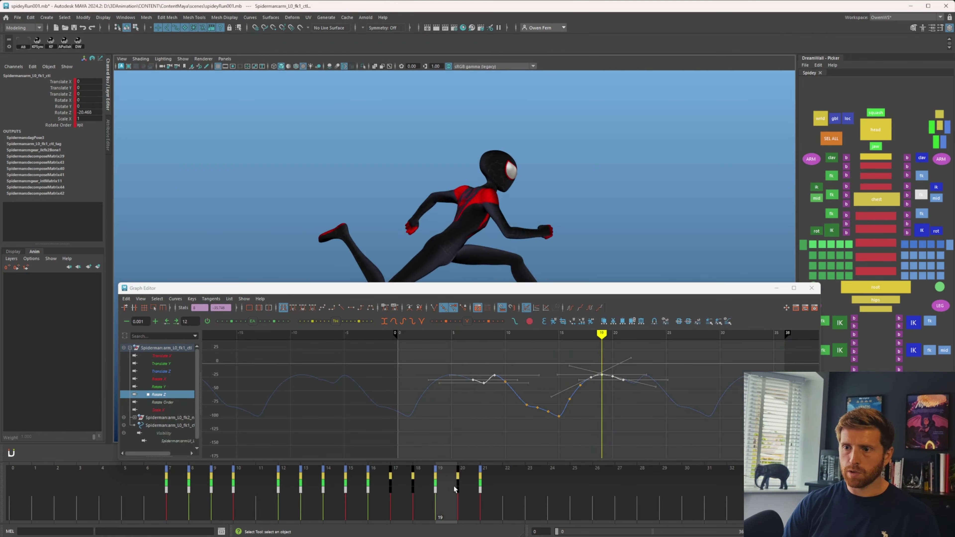
pyautogui.moveTo(454, 488); pyautogui.dragTo(508, 482)
# - Try to rotate the left clavicle at frame 22
pyautogui.click(921, 158)
pyautogui.press('e')
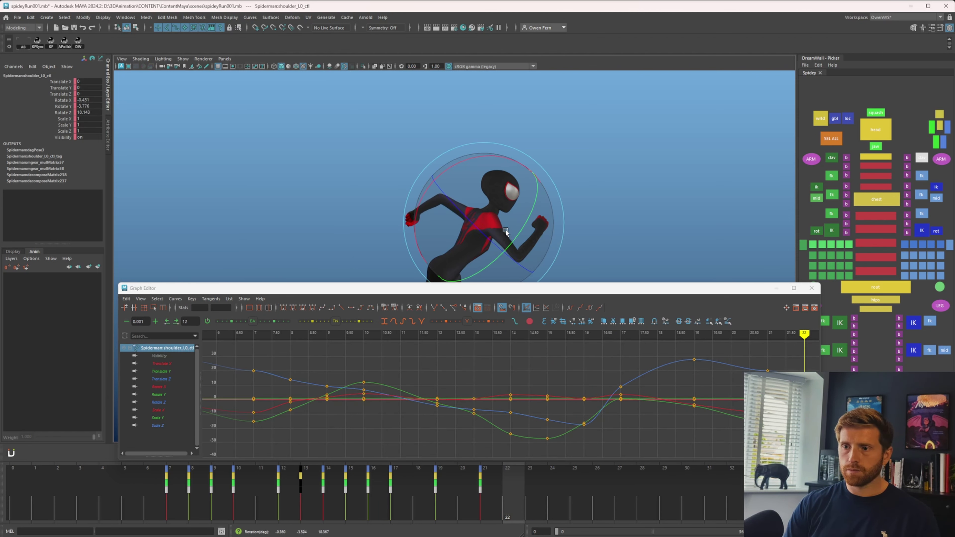
pyautogui.moveTo(503, 232); pyautogui.dragTo(507, 235)
pyautogui.hotkey('ctrl', 'z')
pyautogui.hotkey('ctrl', 'z')
# - Key the left clavicle at frame 22 and check frame 23
pyautogui.press('w')
pyautogui.moveTo(538, 240); pyautogui.dragTo(534, 239, button='middle')
pyautogui.press('s')
pyautogui.hotkey('alt', '.')
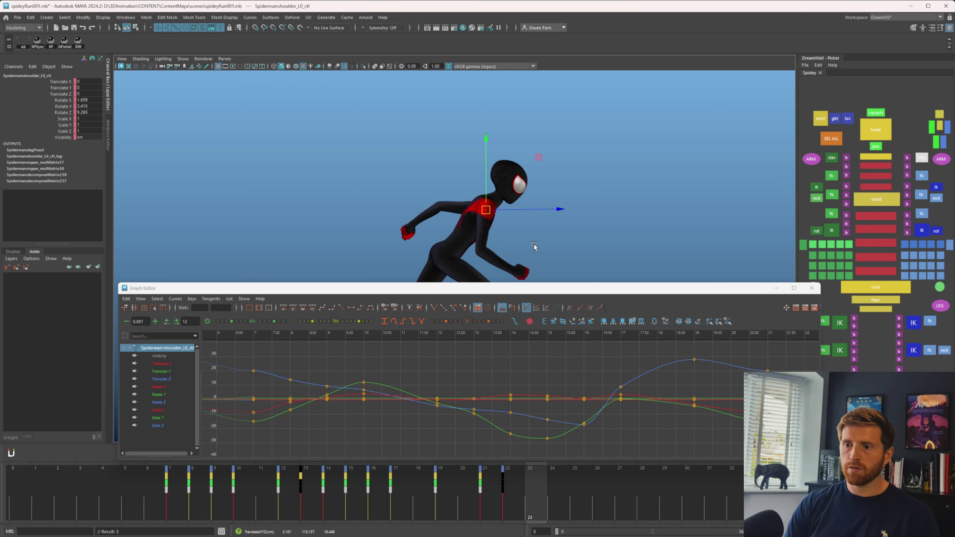
# - Try to rotate the left upper arm around Z at frame 23
pyautogui.press('Down')
pyautogui.press('e')
pyautogui.moveTo(548, 188); pyautogui.dragTo(535, 174)
pyautogui.hotkey('alt', 'g')
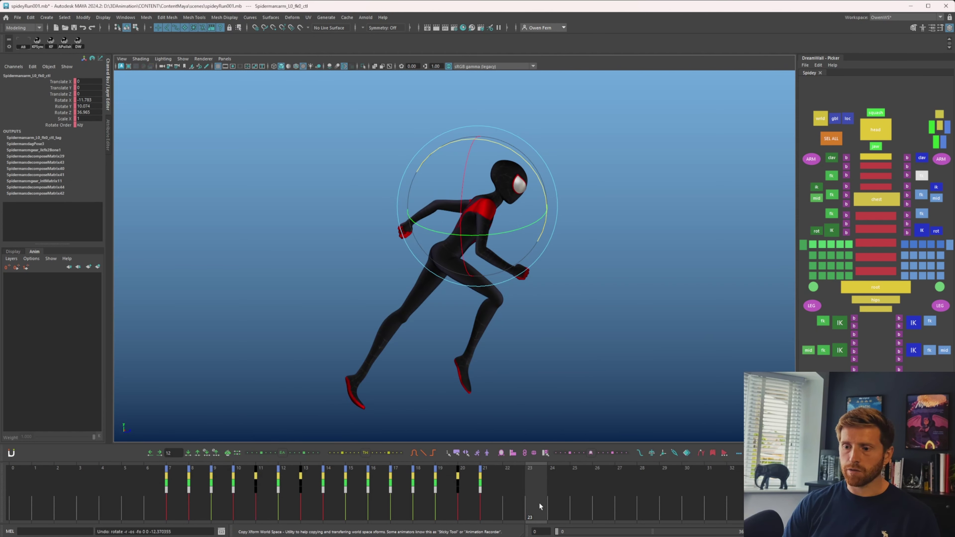
# - Lower the left forearm's Rotate Z keys at frames 12 to 16 together, bringing frame 15 to about -106
pyautogui.moveTo(539, 502); pyautogui.dragTo(222, 490)
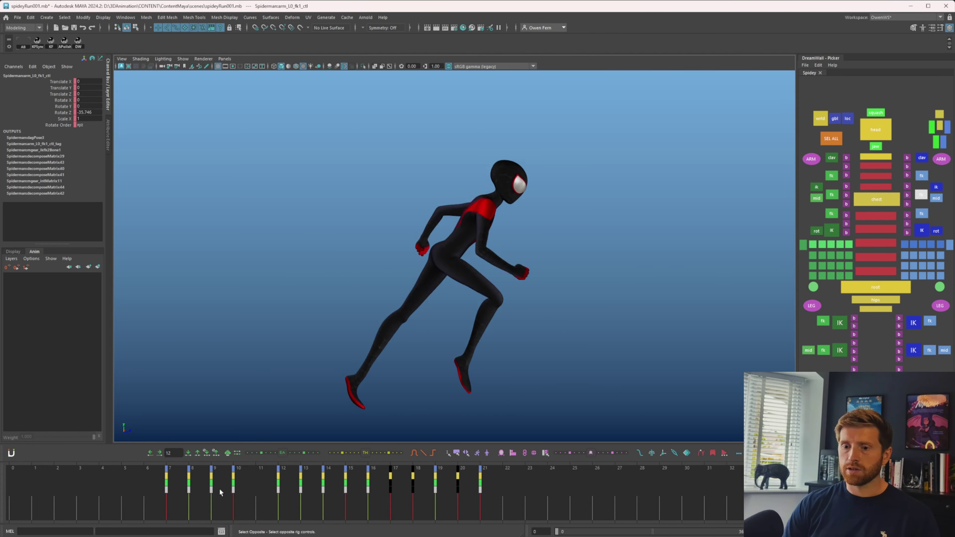
pyautogui.moveTo(219, 488); pyautogui.dragTo(353, 482)
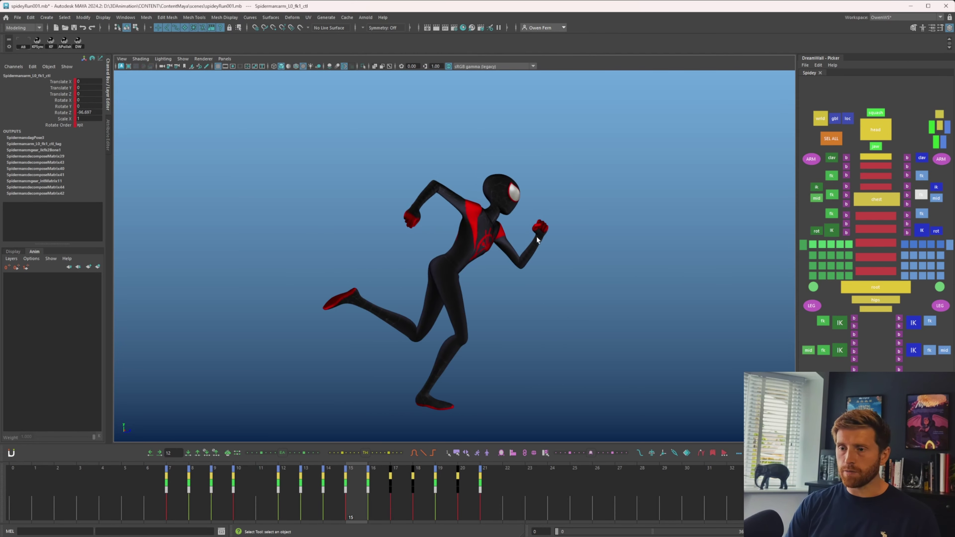
pyautogui.hotkey('ctrl', 'g')
pyautogui.click(164, 395)
pyautogui.moveTo(523, 405); pyautogui.dragTo(674, 453)
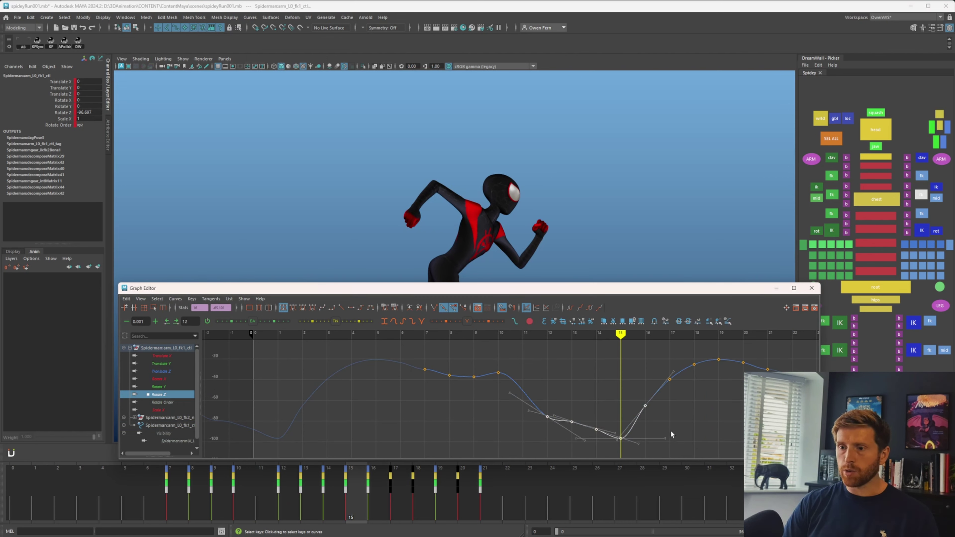
pyautogui.keyDown('shift'); pyautogui.moveTo(671, 432); pyautogui.dragTo(690, 438, button='middle'); pyautogui.keyUp('shift')
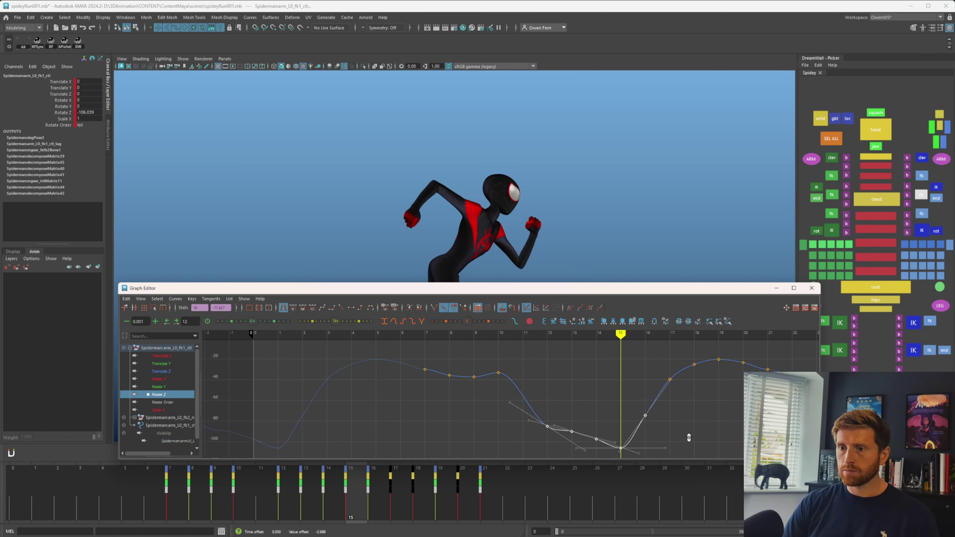
# - Raise the left upper arm's Rotate Z keys at frames 10 to 17 together, bringing frame 15 to about -42.9, and play the cycle
pyautogui.click(922, 176)
pyautogui.press('e')
pyautogui.click(165, 394)
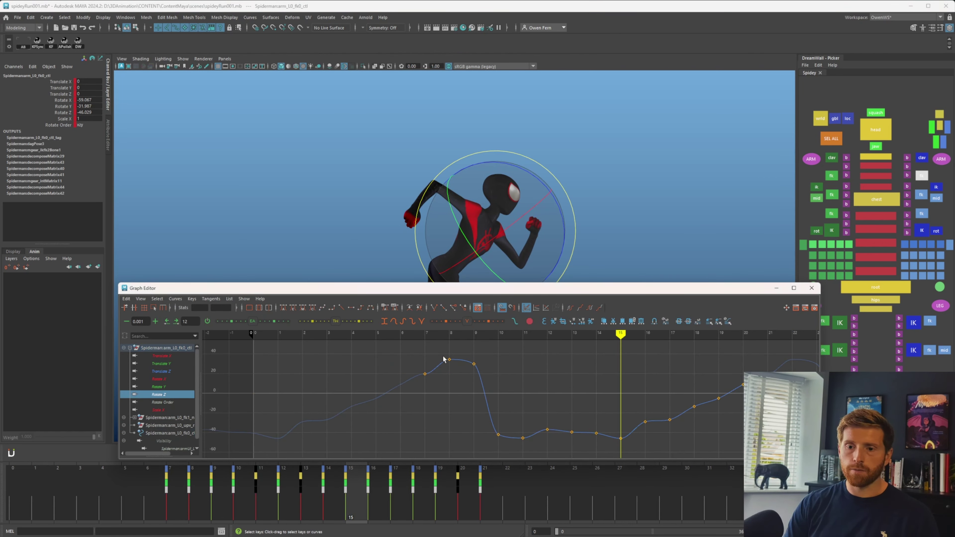
pyautogui.moveTo(497, 426); pyautogui.dragTo(636, 446)
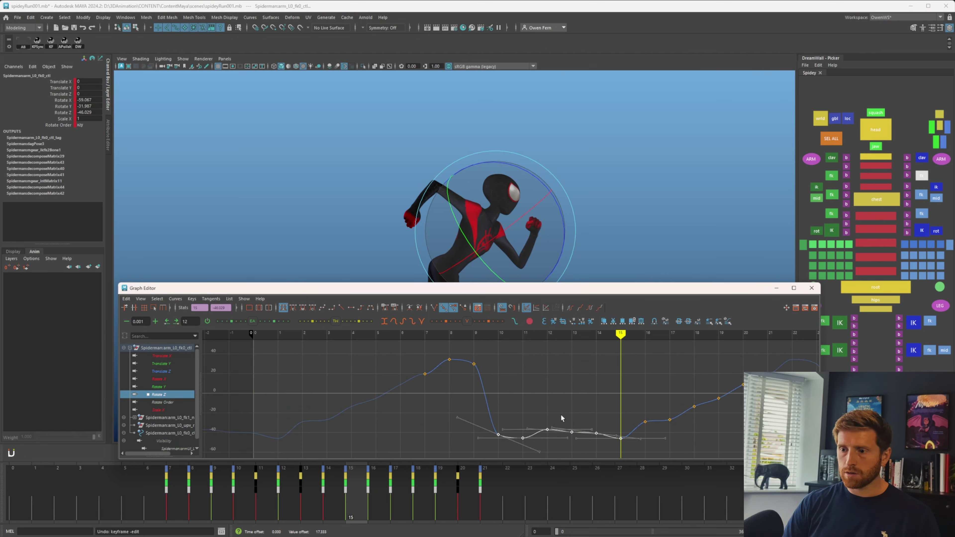
pyautogui.moveTo(714, 451); pyautogui.dragTo(682, 444)
pyautogui.moveTo(683, 434); pyautogui.dragTo(680, 429, button='middle')
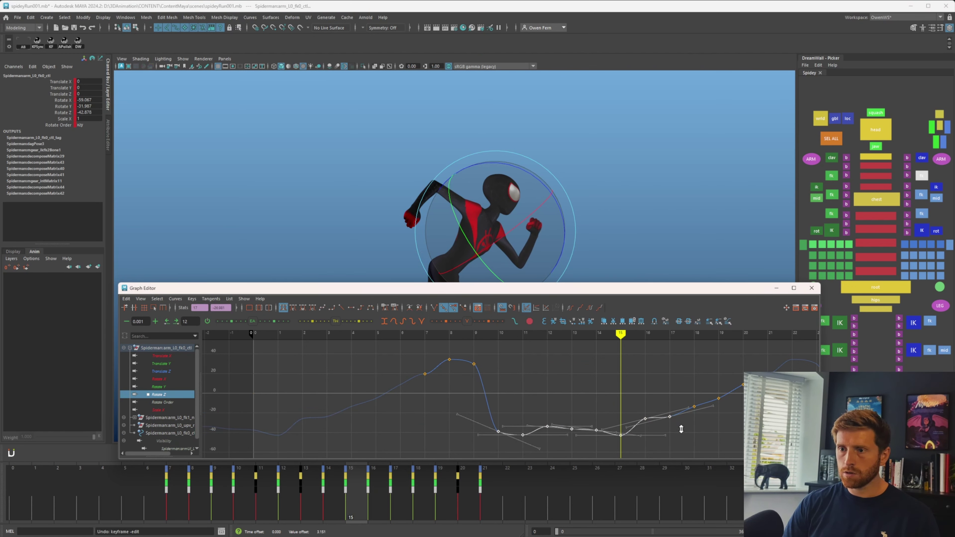
pyautogui.hotkey('alt', 'v')
pyautogui.press('Escape')
pyautogui.click(599, 383)
pyautogui.click(811, 287)
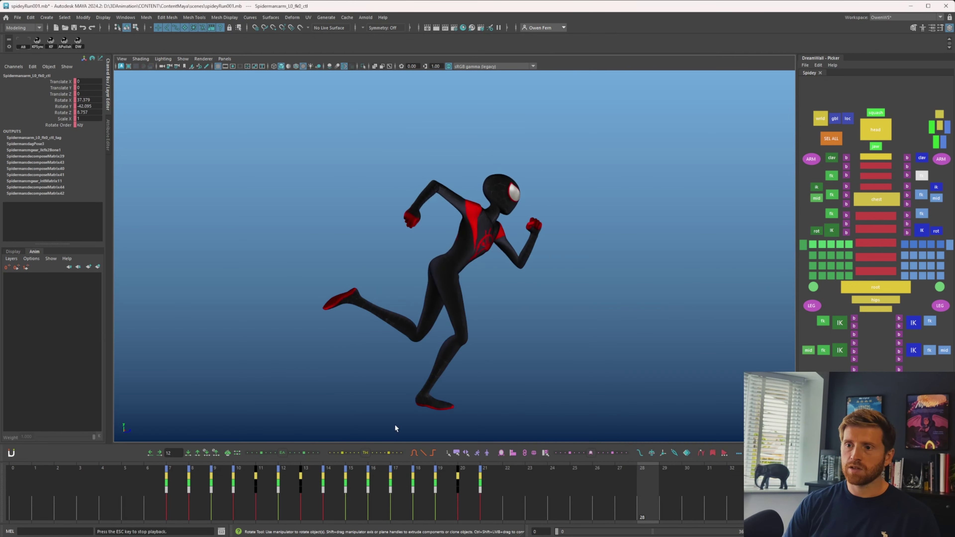
# - Move the right foot IK control forward at frame 0 to a Translate Z of about 50, checking it against the next frames
pyautogui.press('Escape')
pyautogui.press('q')
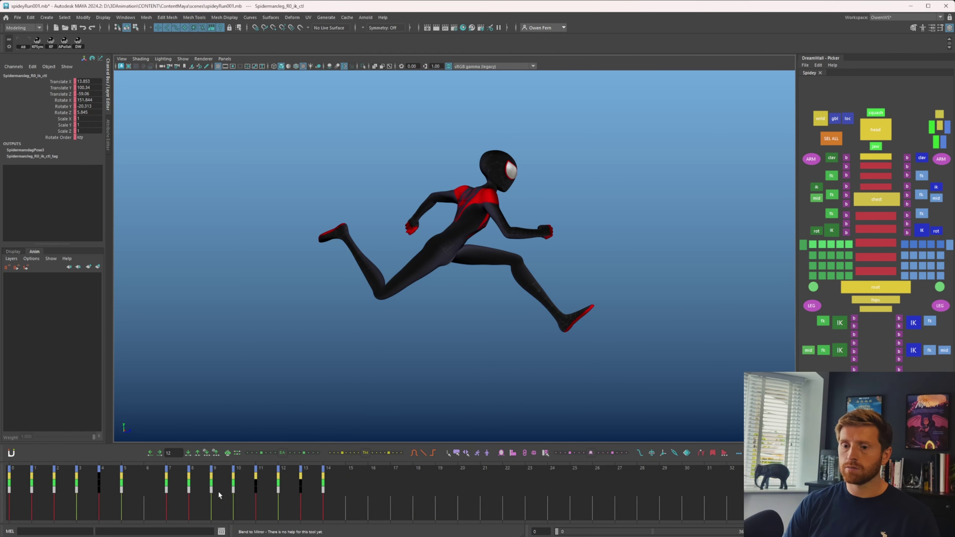
pyautogui.click(11, 494)
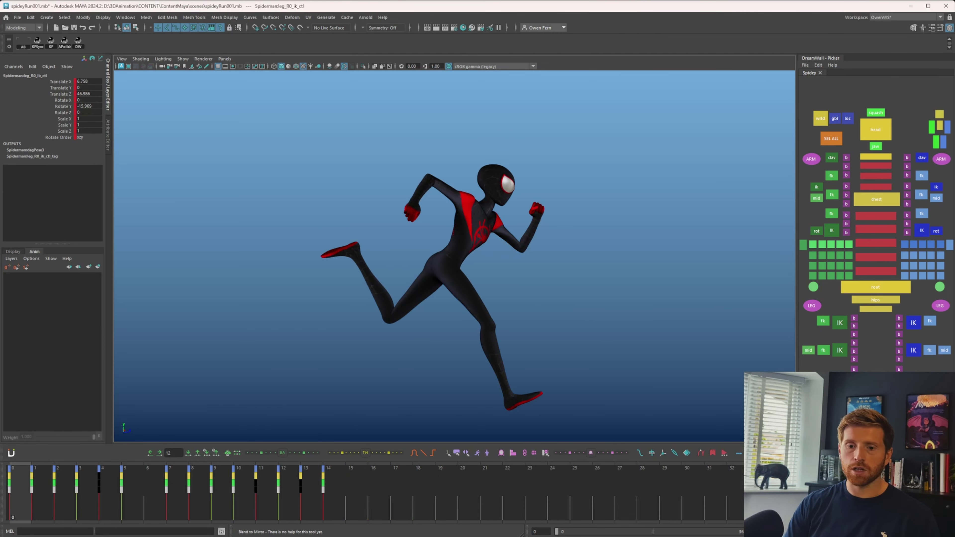
pyautogui.press('w')
pyautogui.press('q')
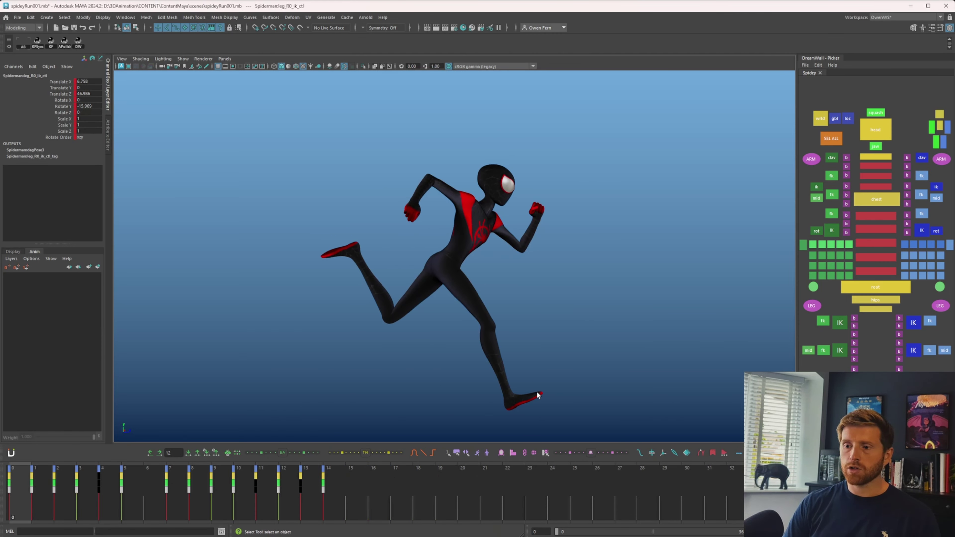
pyautogui.press('.')
pyautogui.press(',')
pyautogui.press('w')
pyautogui.moveTo(547, 400); pyautogui.dragTo(553, 401)
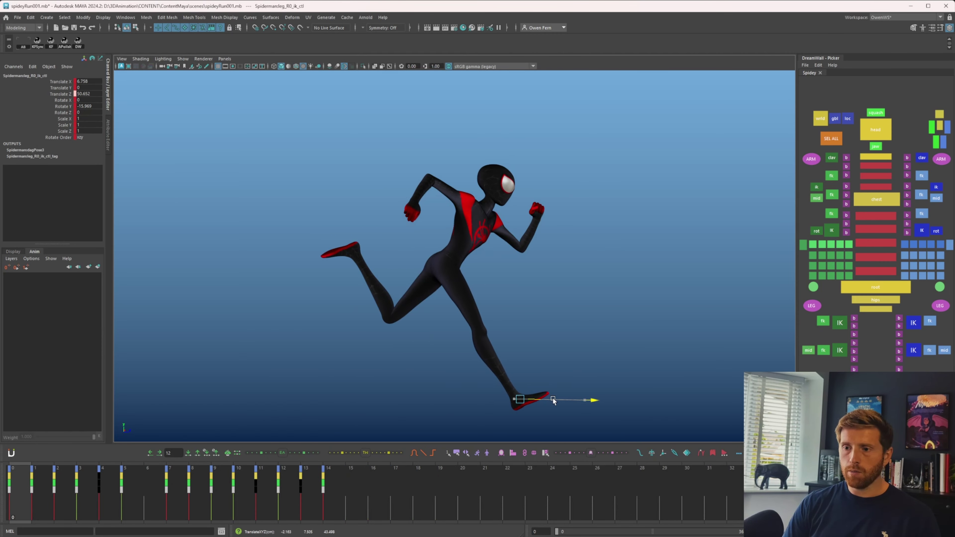
pyautogui.press('.')
pyautogui.press('.')
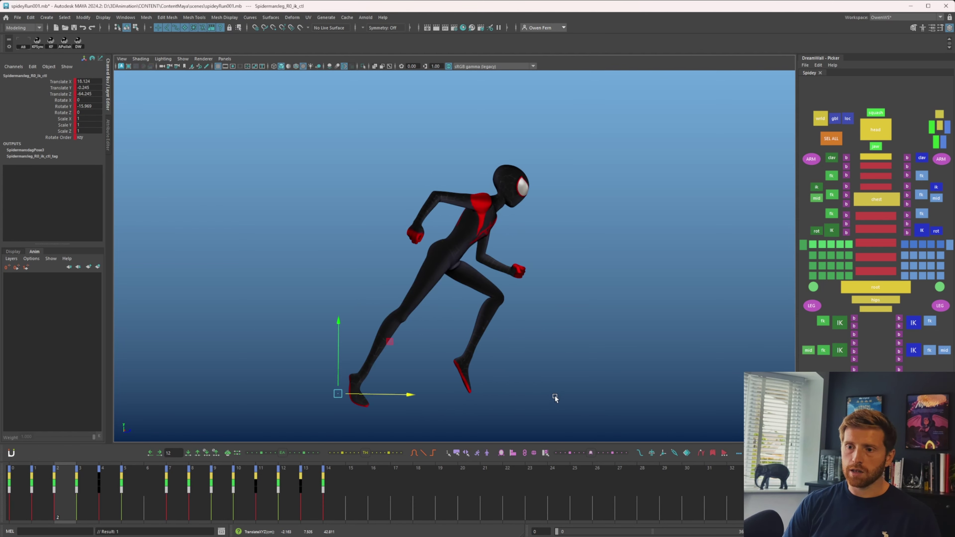
pyautogui.press('.')
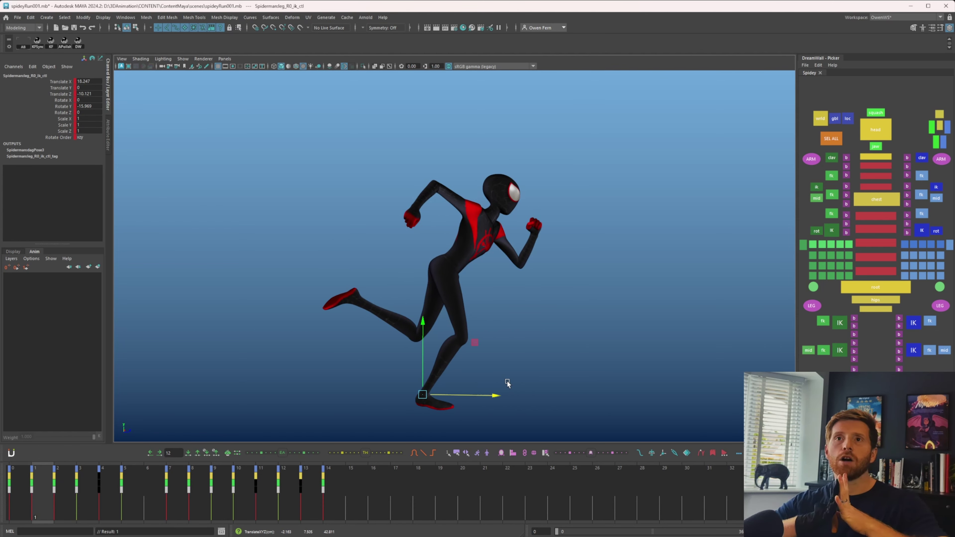
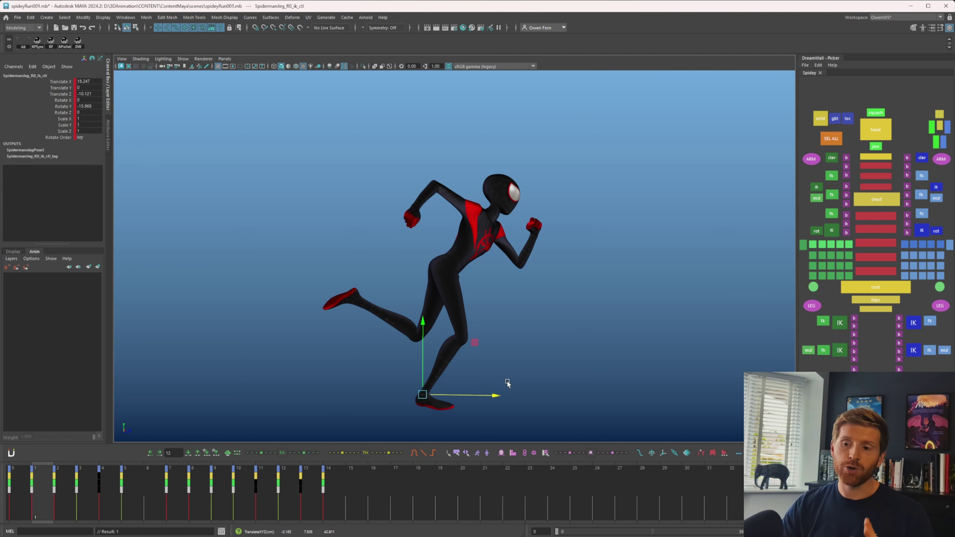
# - Move the right foot IK control back at frame 1 to a Translate Z of about -11 and play the cycle
pyautogui.moveTo(44, 495); pyautogui.dragTo(11, 493)
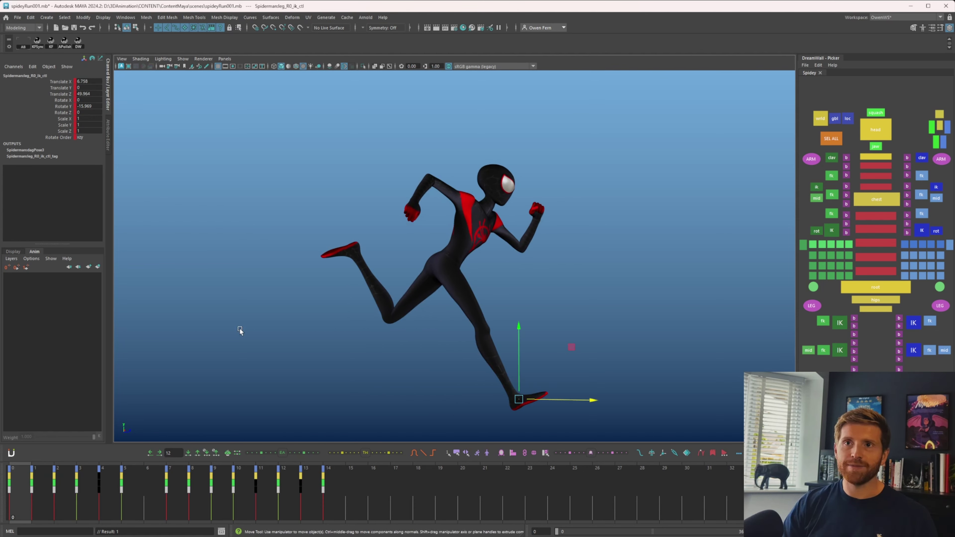
pyautogui.press('.')
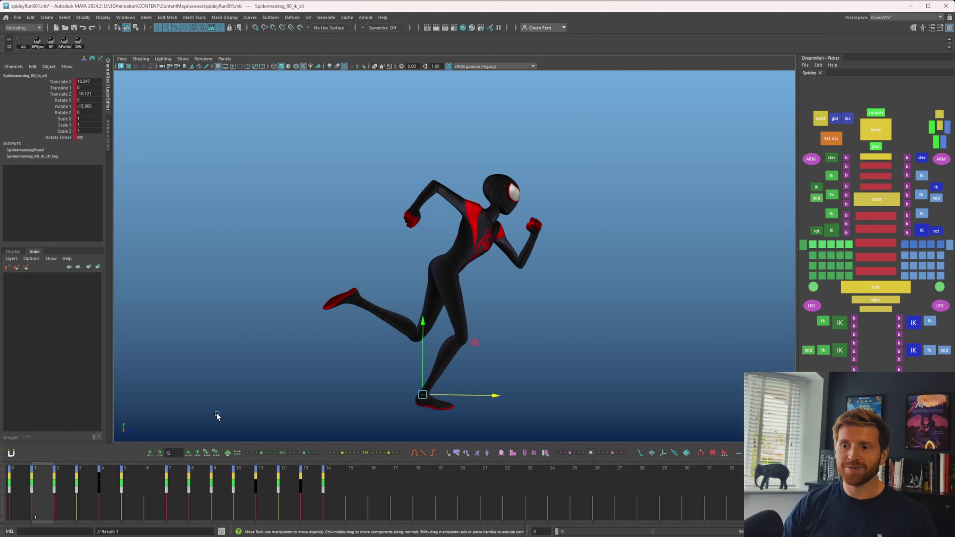
pyautogui.moveTo(41, 495)
pyautogui.mouseDown()
pyautogui.moveTo(71, 493)
pyautogui.moveTo(19, 500)
pyautogui.moveTo(67, 496)
pyautogui.moveTo(32, 510)
pyautogui.mouseUp()
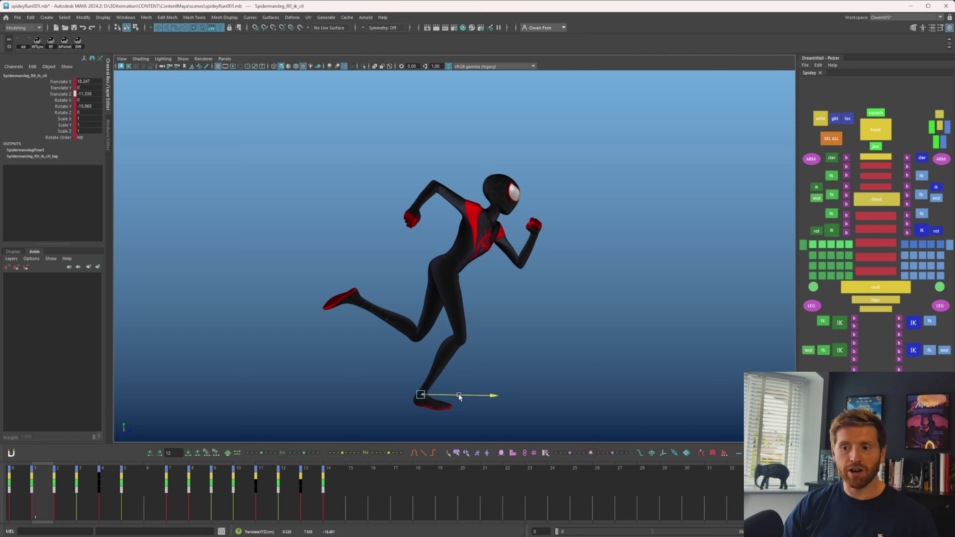
pyautogui.hotkey('alt', 'v')
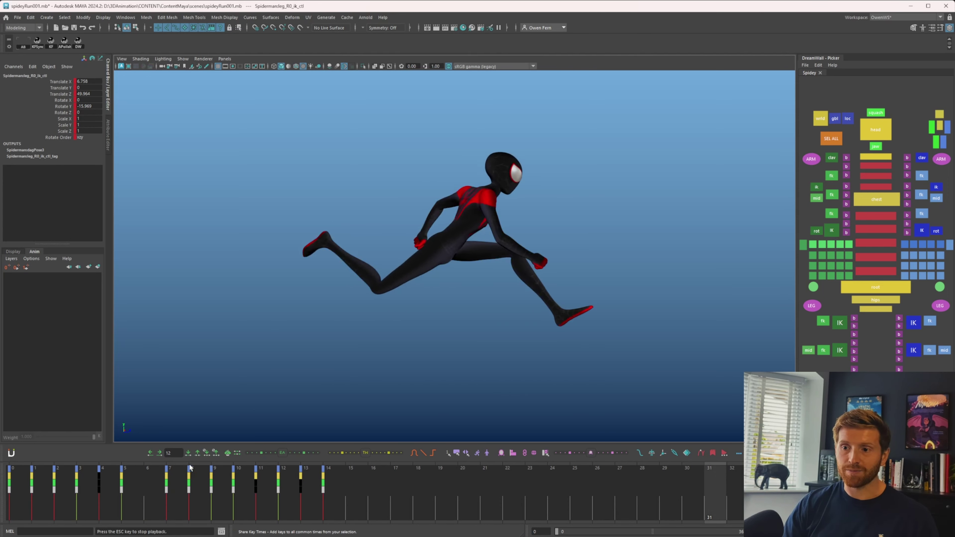
pyautogui.press('Escape')
pyautogui.press('q')
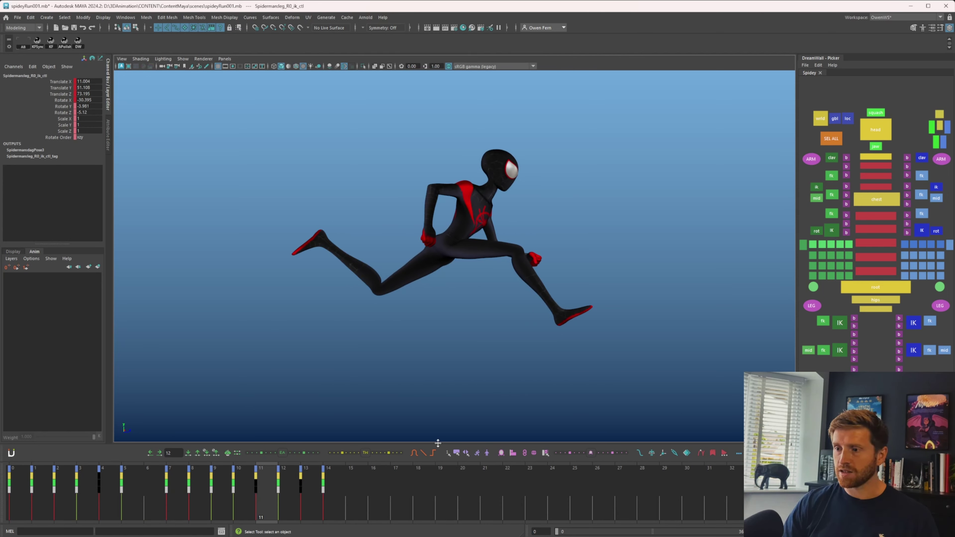
# - Flatten the right foot IK's Translate X keys at frames 1 and 2 to match frame 0
pyautogui.moveTo(15, 506); pyautogui.dragTo(36, 506)
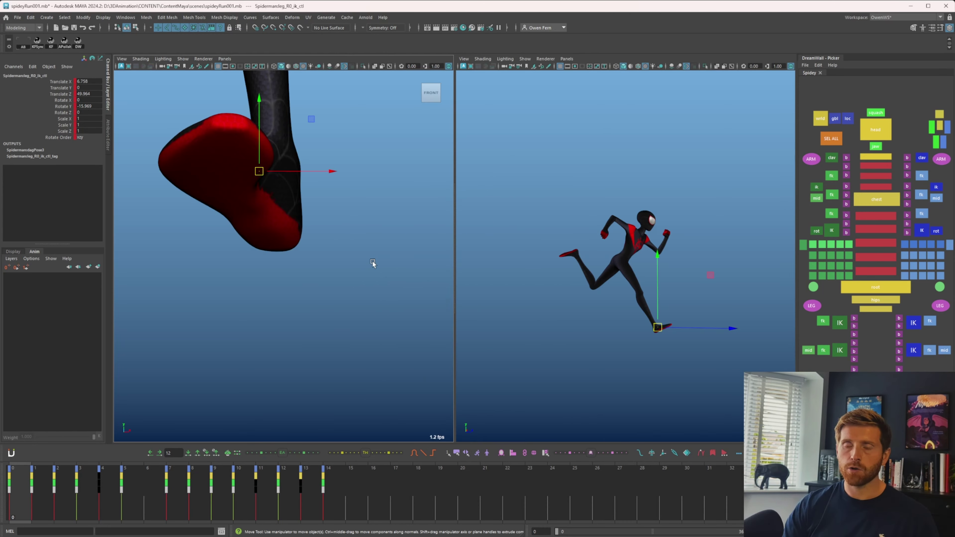
pyautogui.scroll(-10, 373, 264)
pyautogui.keyDown('alt'); pyautogui.moveTo(373, 256); pyautogui.dragTo(345, 286, button='middle'); pyautogui.keyUp('alt')
pyautogui.moveTo(345, 286); pyautogui.dragTo(351, 286)
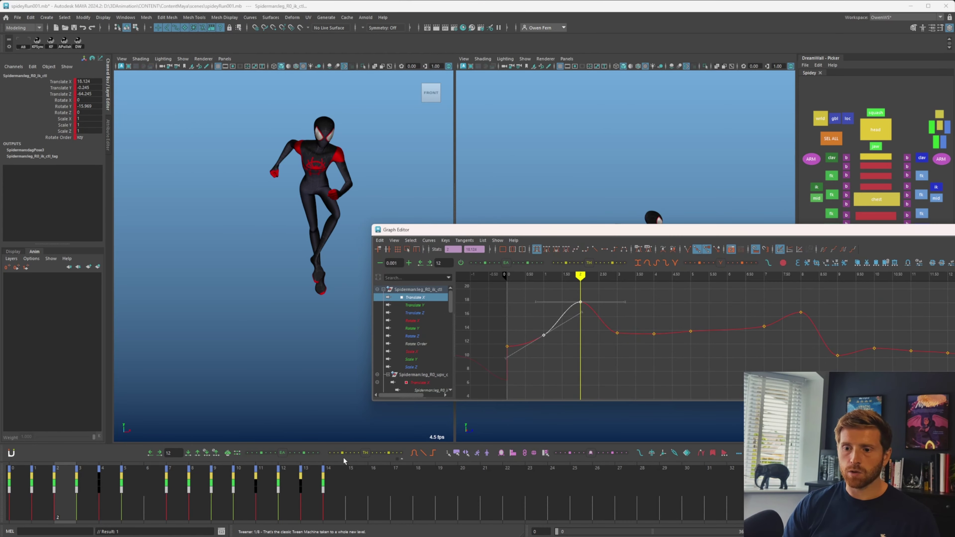
pyautogui.click(342, 453)
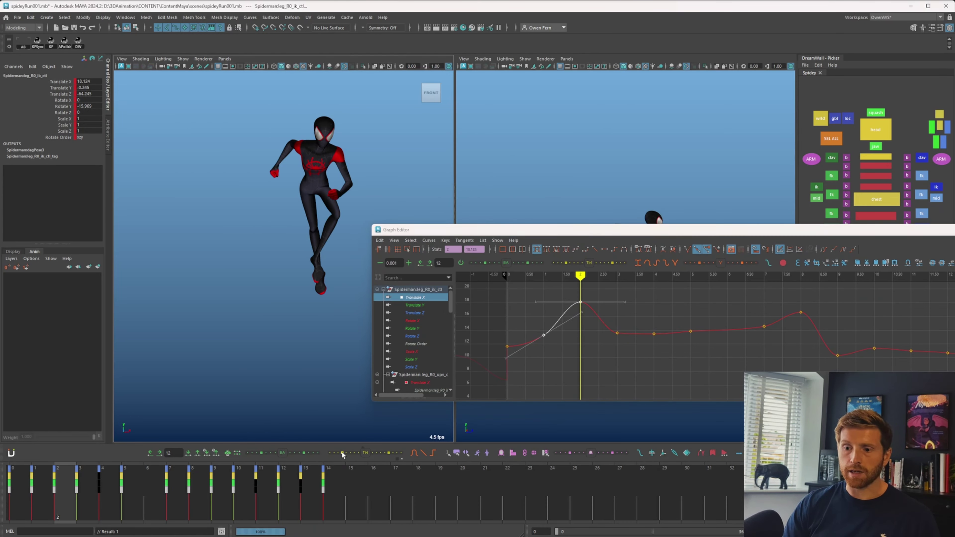
# - Lower the right foot IK's Translate X key at frame 3 to about 12
pyautogui.moveTo(60, 498); pyautogui.dragTo(78, 510)
pyautogui.moveTo(609, 322); pyautogui.dragTo(621, 346)
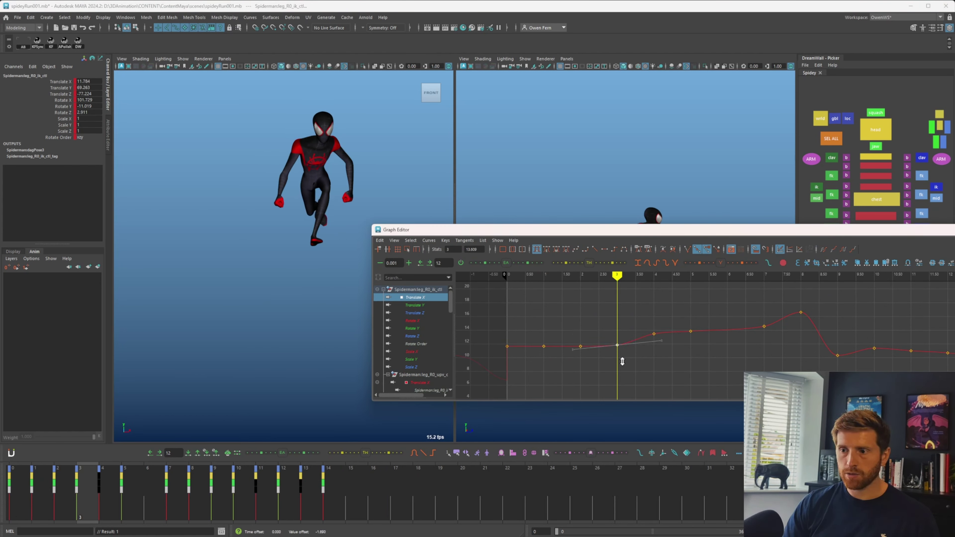
pyautogui.click(690, 331)
# - Raise the right foot IK's Translate X keys at frames 4 to 7 into a smooth arc peaking at about 21 on frame 7
pyautogui.moveTo(99, 490); pyautogui.dragTo(153, 490)
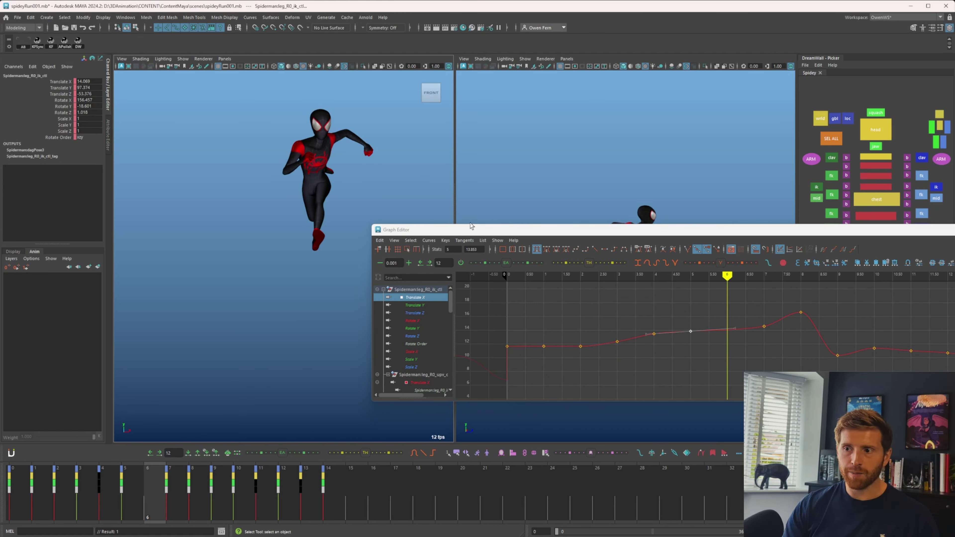
pyautogui.moveTo(667, 313); pyautogui.dragTo(775, 347)
pyautogui.press('.')
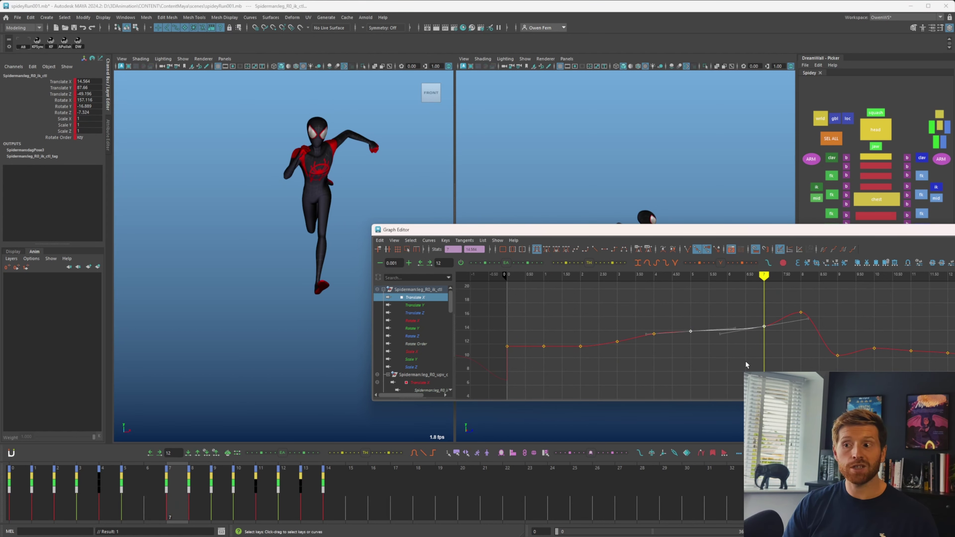
pyautogui.keyDown('shift'); pyautogui.moveTo(746, 365); pyautogui.dragTo(750, 317, button='middle'); pyautogui.keyUp('shift')
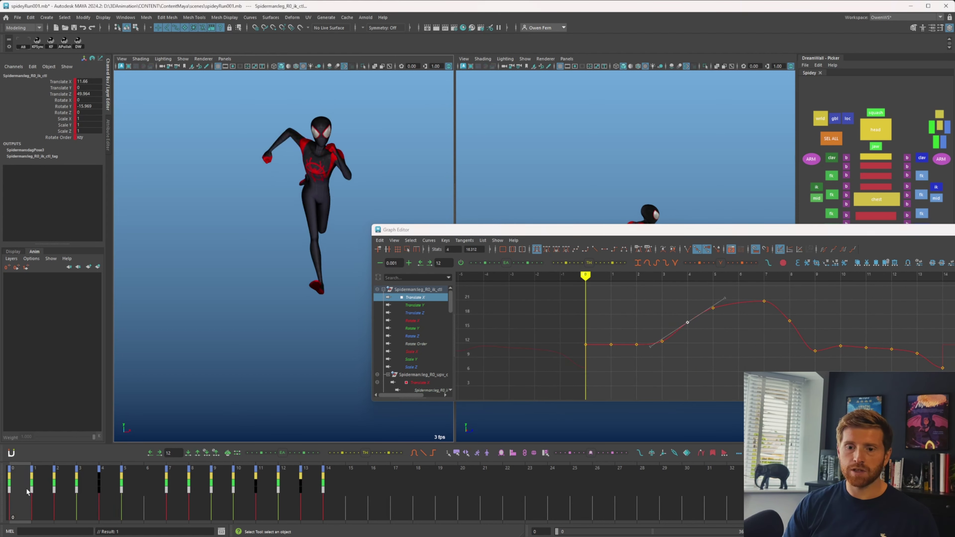
# - Raise the right foot IK's Translate X key at frame 8 and match frame 14 to frame 0's value
pyautogui.moveTo(14, 501); pyautogui.dragTo(330, 499)
pyautogui.moveTo(950, 357); pyautogui.dragTo(936, 374)
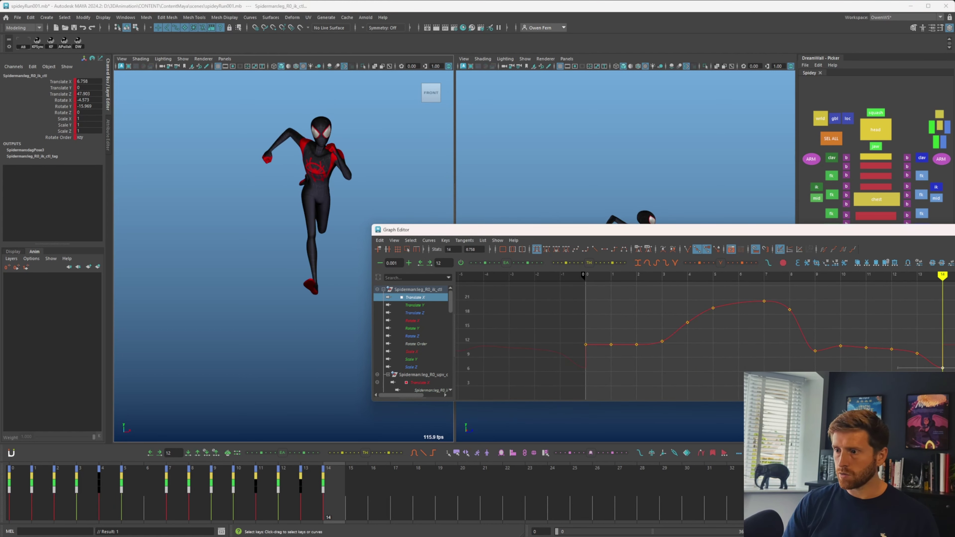
pyautogui.keyDown('shift'); pyautogui.moveTo(949, 370); pyautogui.dragTo(950, 352, button='middle'); pyautogui.keyUp('shift')
# - Reshape the right foot IK's Translate X curve between frames 9 and 13, bringing frame 10 to about 3.9, and play the cycle
pyautogui.moveTo(872, 293)
pyautogui.mouseDown()
pyautogui.moveTo(762, 298)
pyautogui.moveTo(866, 298)
pyautogui.moveTo(936, 322)
pyautogui.moveTo(894, 343)
pyautogui.mouseUp()
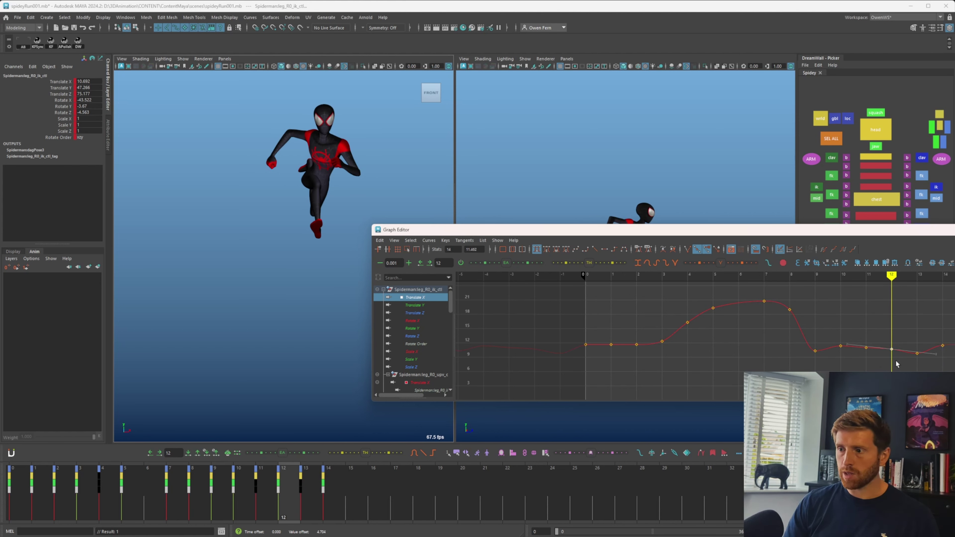
pyautogui.moveTo(898, 365); pyautogui.dragTo(894, 338, button='middle')
pyautogui.moveTo(840, 347); pyautogui.dragTo(815, 348)
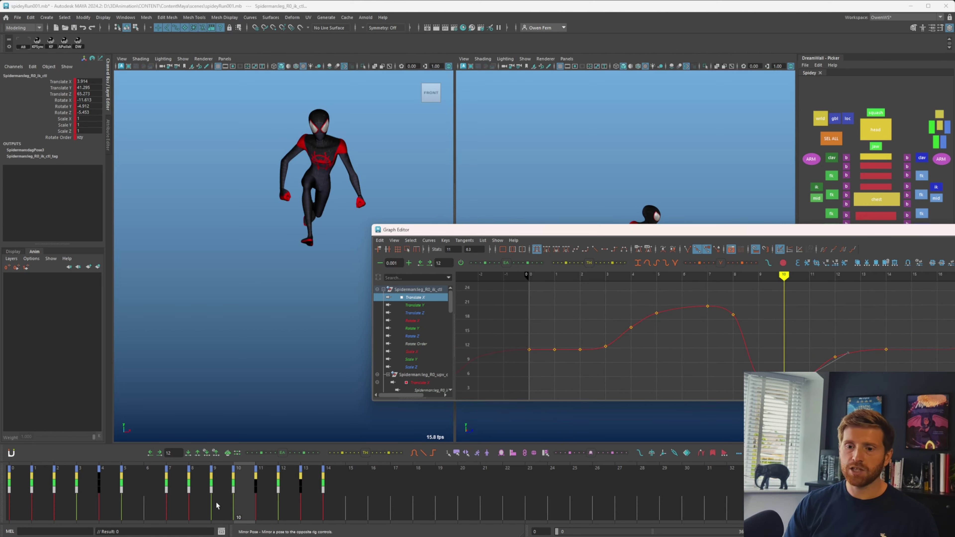
pyautogui.moveTo(215, 504); pyautogui.dragTo(233, 485)
pyautogui.hotkey('alt', 'v')
pyautogui.hotkey('alt', 'v')
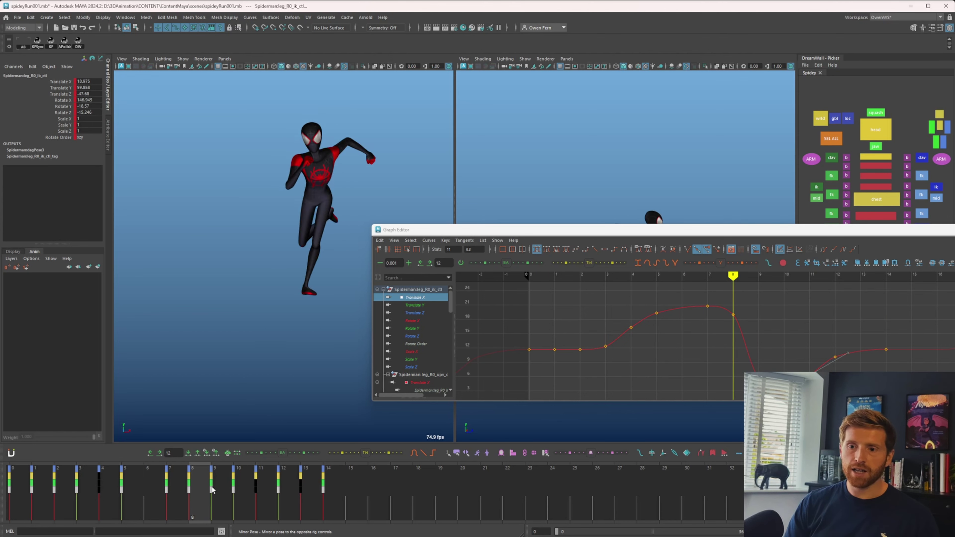
pyautogui.click(249, 489)
# - Step back and forth through frames 10 to 12 to examine the right foot's motion in the front and side views
pyautogui.moveTo(715, 230); pyautogui.dragTo(596, 402)
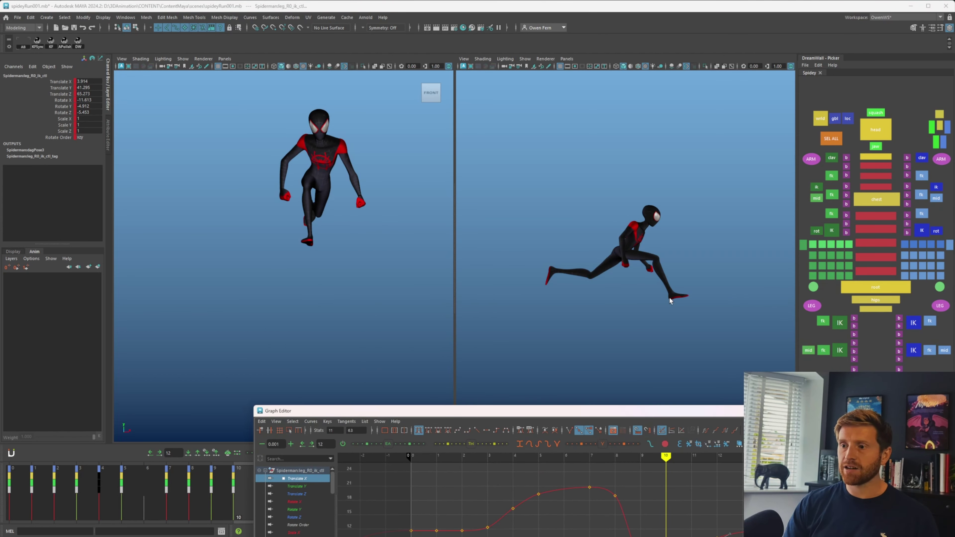
pyautogui.moveTo(677, 404); pyautogui.dragTo(669, 311)
pyautogui.press('.')
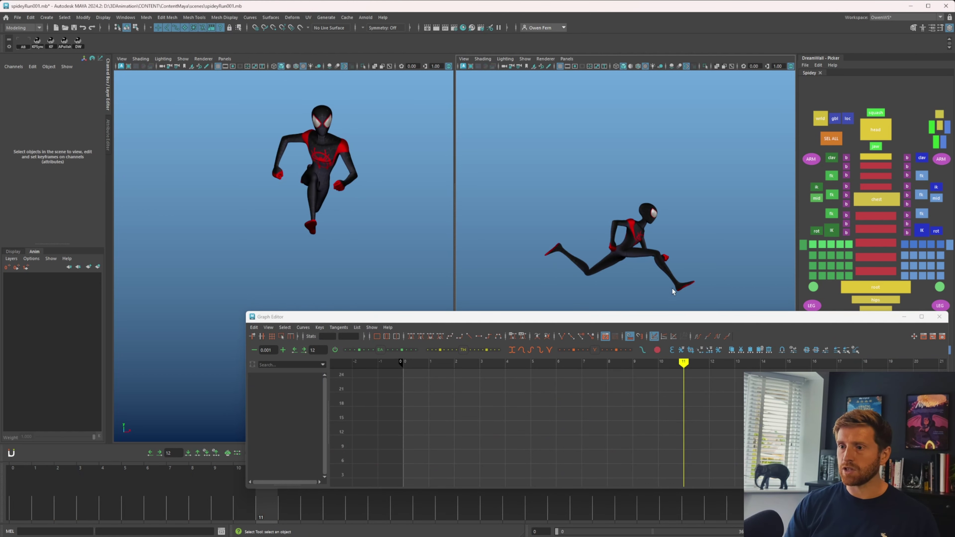
pyautogui.press(',')
pyautogui.press('.')
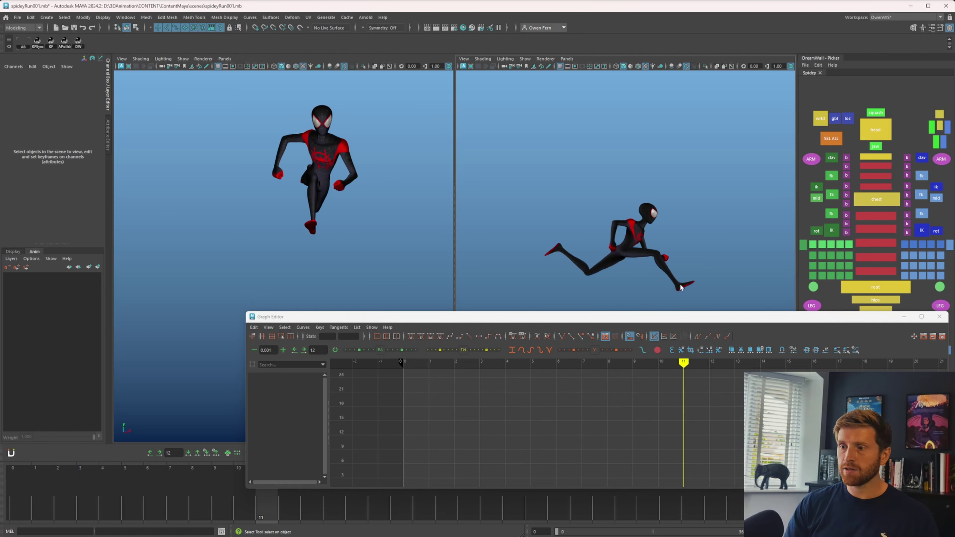
pyautogui.press(',')
pyautogui.press('.')
pyautogui.press(',')
pyautogui.press('.')
pyautogui.press(',')
pyautogui.press('.')
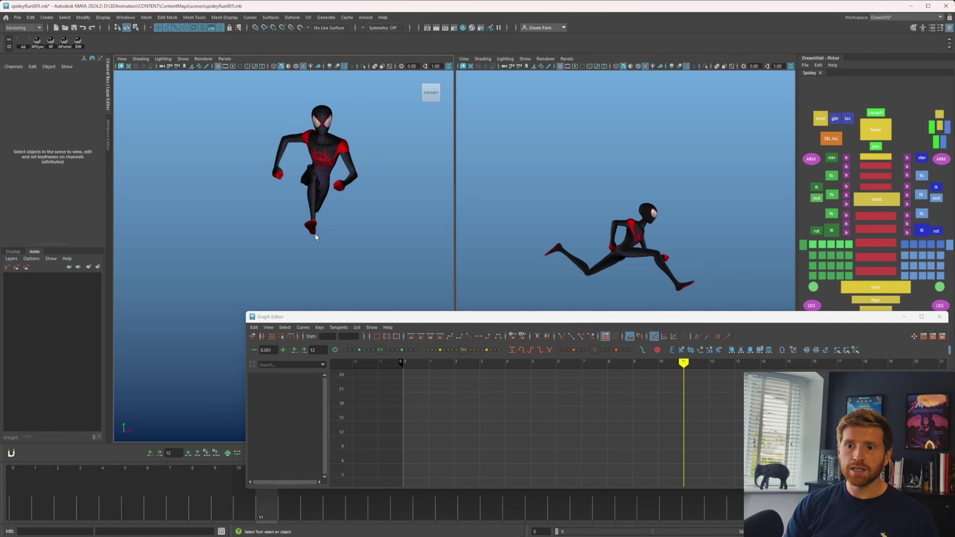
pyautogui.press('.')
pyautogui.press(',')
pyautogui.press(',')
pyautogui.press('.')
pyautogui.press('.')
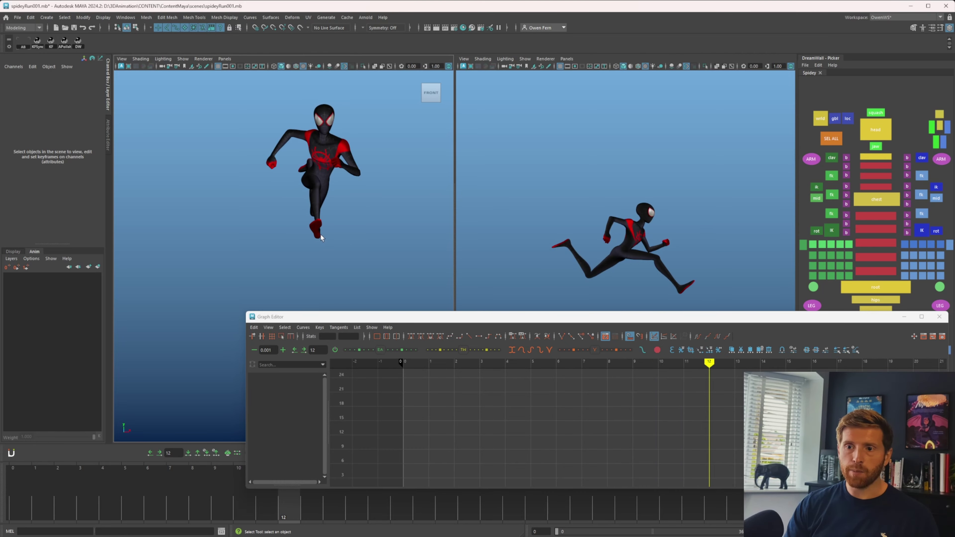
# - Rotate the right toe control around Z at frame 10 and check the following frames
pyautogui.moveTo(848, 320); pyautogui.dragTo(686, 276)
pyautogui.click(124, 362)
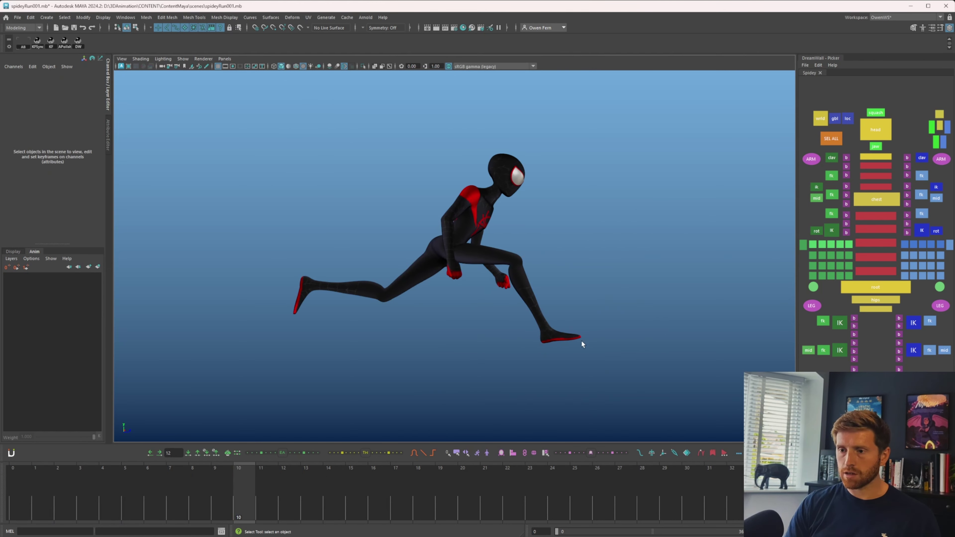
pyautogui.click(577, 334)
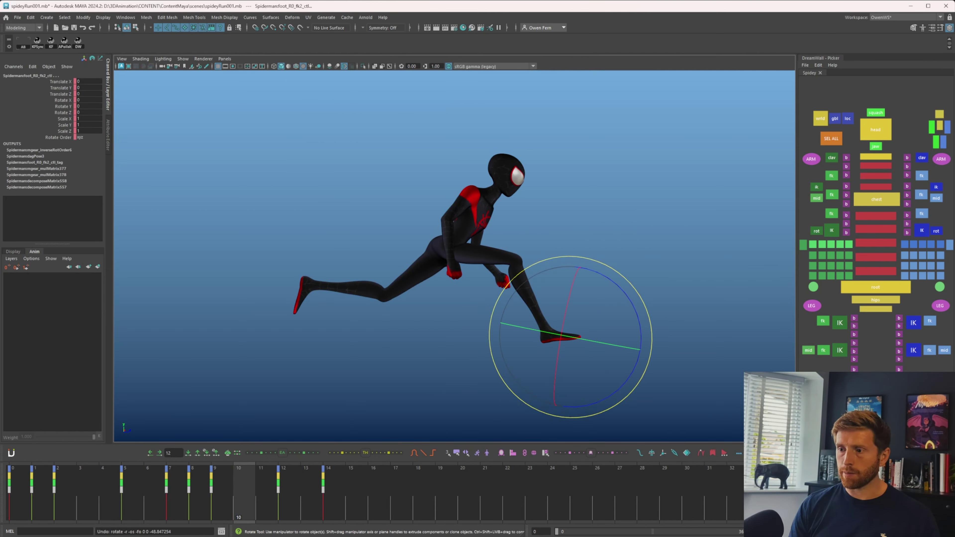
pyautogui.moveTo(627, 305); pyautogui.dragTo(631, 324)
pyautogui.moveTo(265, 488); pyautogui.dragTo(288, 490)
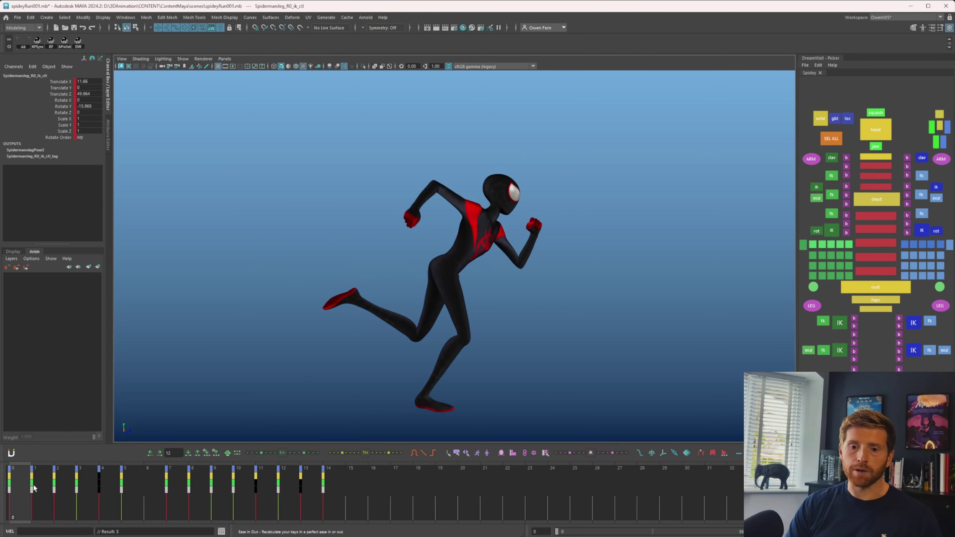
# - Scrub to frame 6 and isolate the right foot IK's Rotate X curve for review
pyautogui.moveTo(33, 489); pyautogui.dragTo(173, 482)
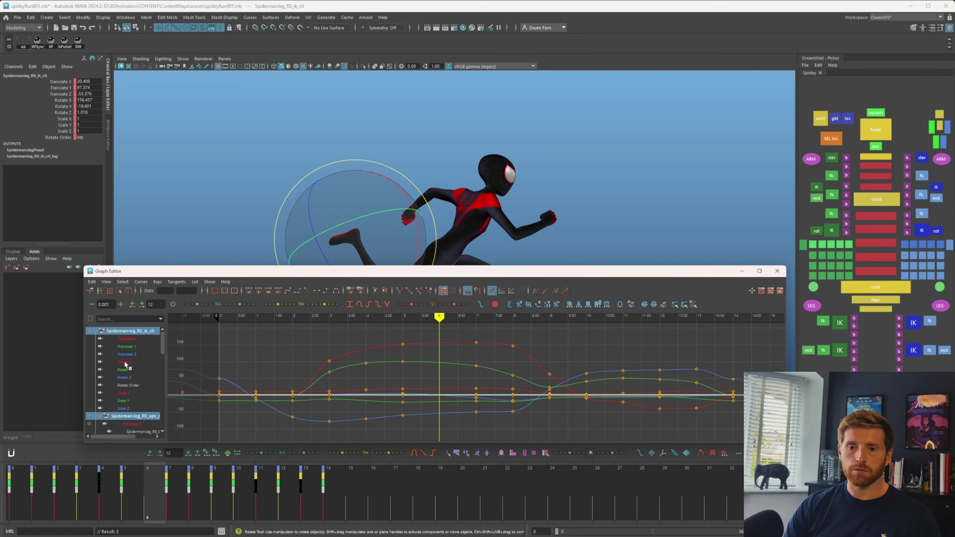
pyautogui.click(124, 362)
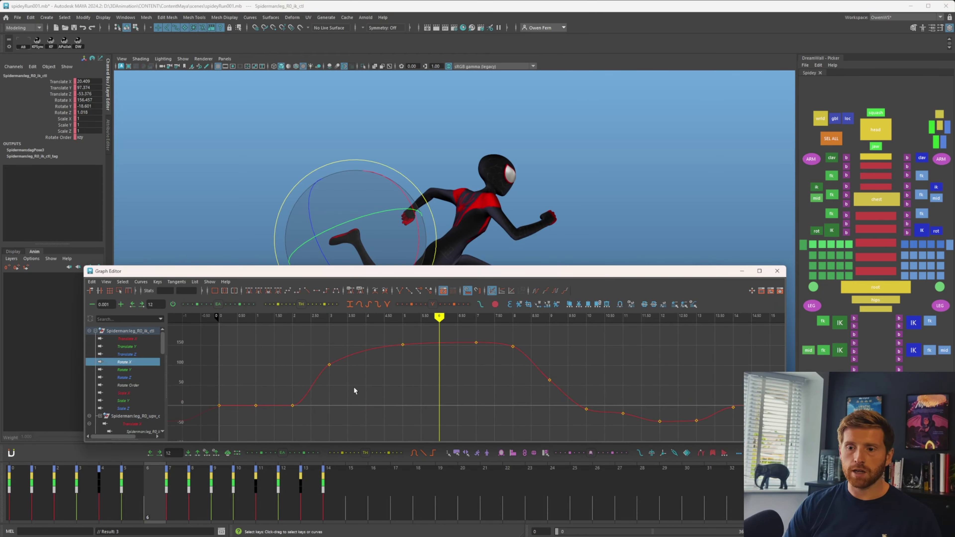
pyautogui.moveTo(354, 387); pyautogui.dragTo(495, 412)
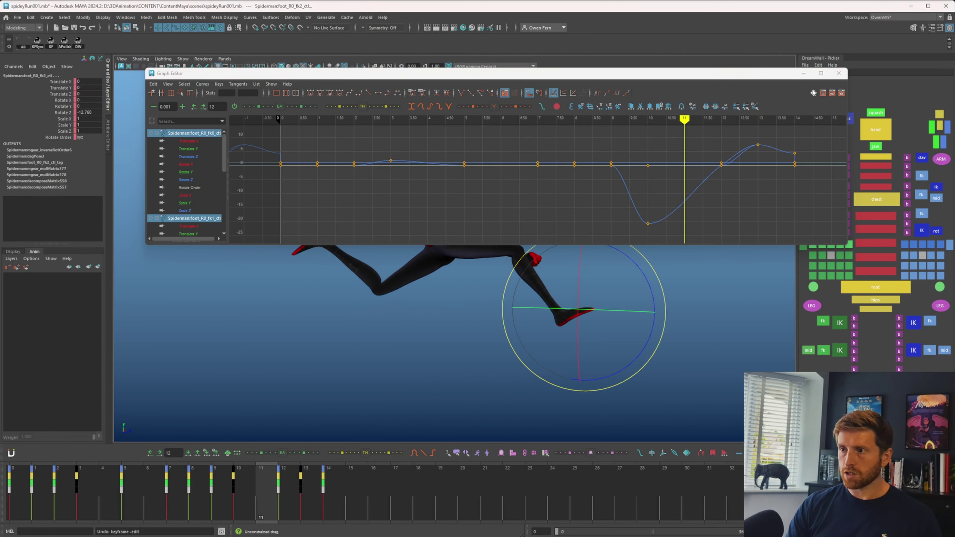
# - Key the right toe control at frame 11 and fine-tune its rotation against frames 12 and 13
pyautogui.click(804, 73)
pyautogui.hotkey('alt', '.')
pyautogui.hotkey('alt', ',')
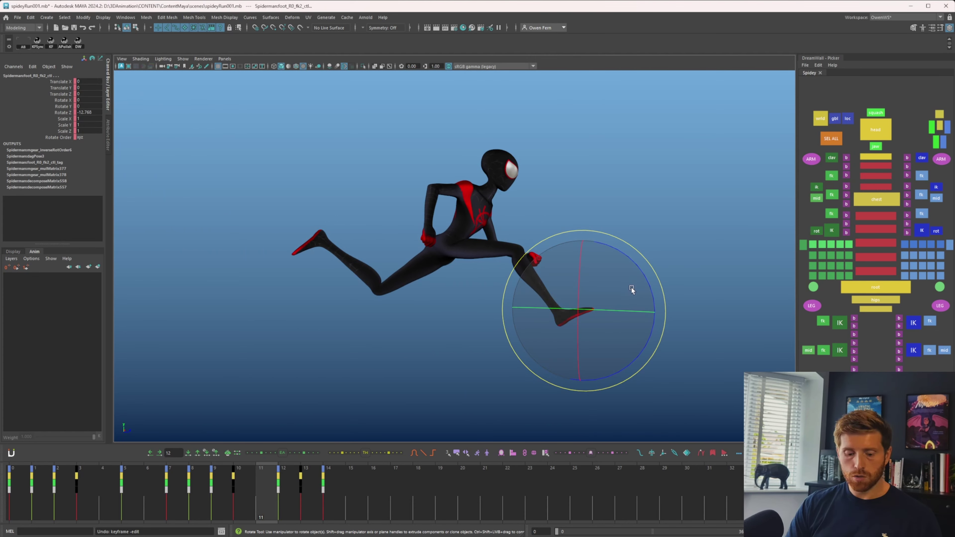
pyautogui.press('s')
pyautogui.hotkey('alt', '.')
pyautogui.hotkey('alt', '.')
pyautogui.moveTo(628, 291); pyautogui.dragTo(624, 293)
pyautogui.hotkey('alt', ',')
pyautogui.hotkey('alt', ',')
pyautogui.hotkey('alt', '.')
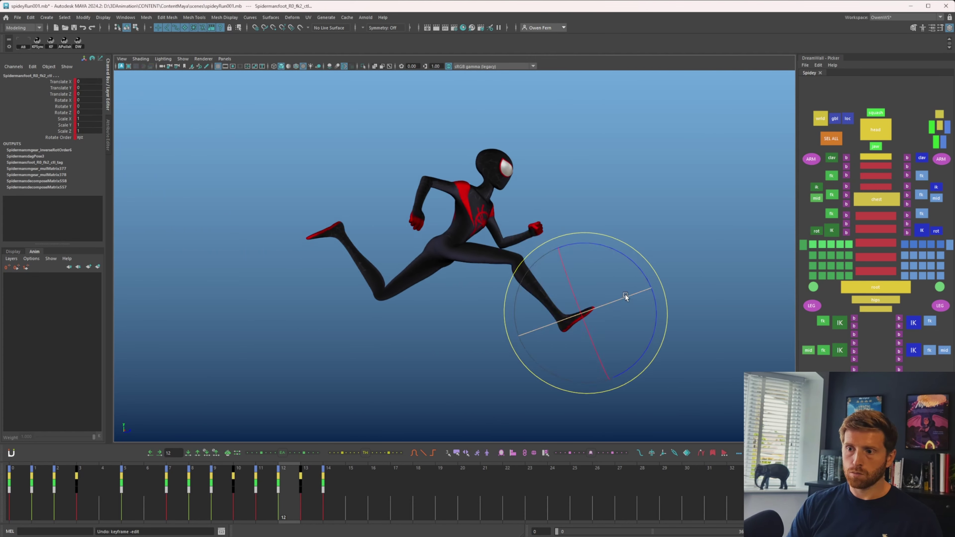
# - Step through the cycle, rotate the right toe control to about -19 on Z at frame 9, and scrub back to check
pyautogui.press('.')
pyautogui.press('.')
pyautogui.press('.')
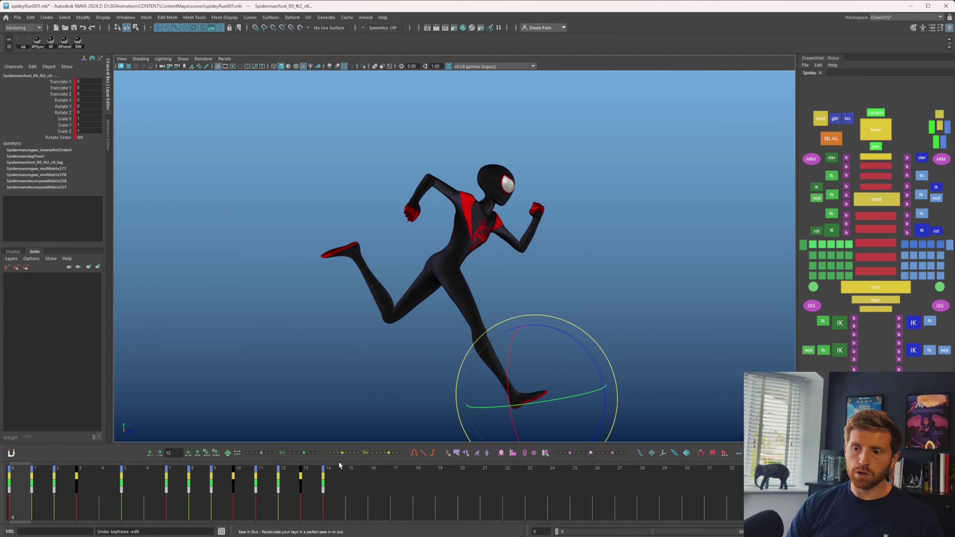
pyautogui.press(',')
pyautogui.press('.')
pyautogui.press(',')
pyautogui.click(88, 489)
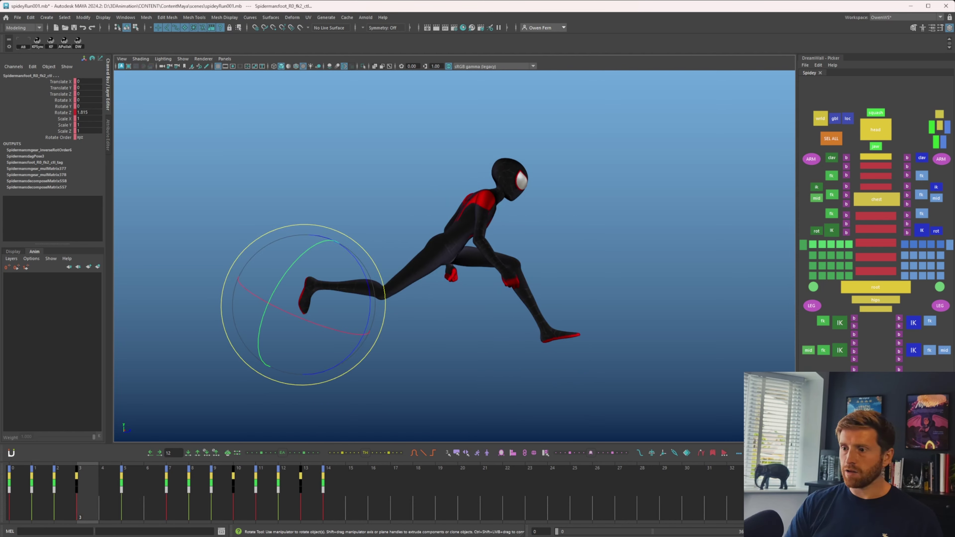
pyautogui.press('.')
pyautogui.press('.')
pyautogui.press('.')
pyautogui.press('.')
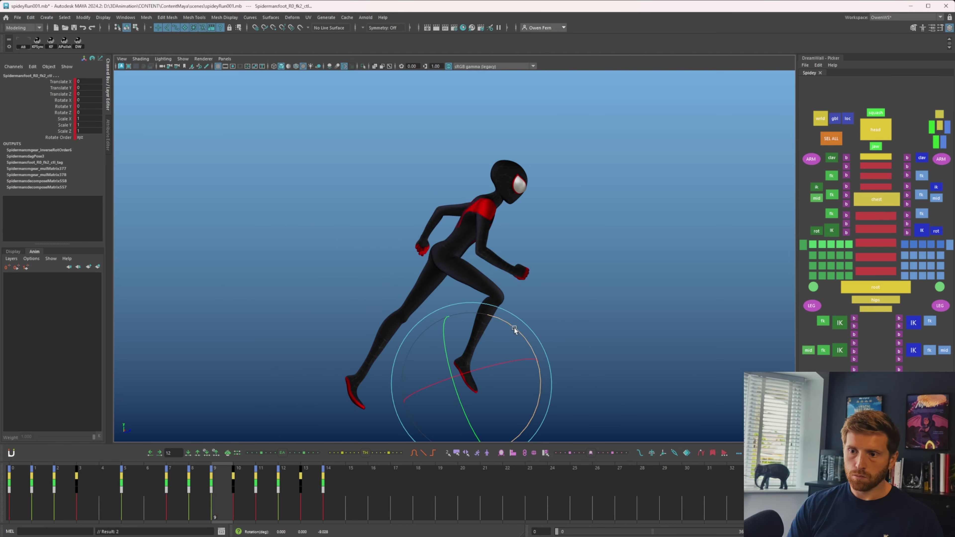
pyautogui.moveTo(513, 328); pyautogui.dragTo(522, 345)
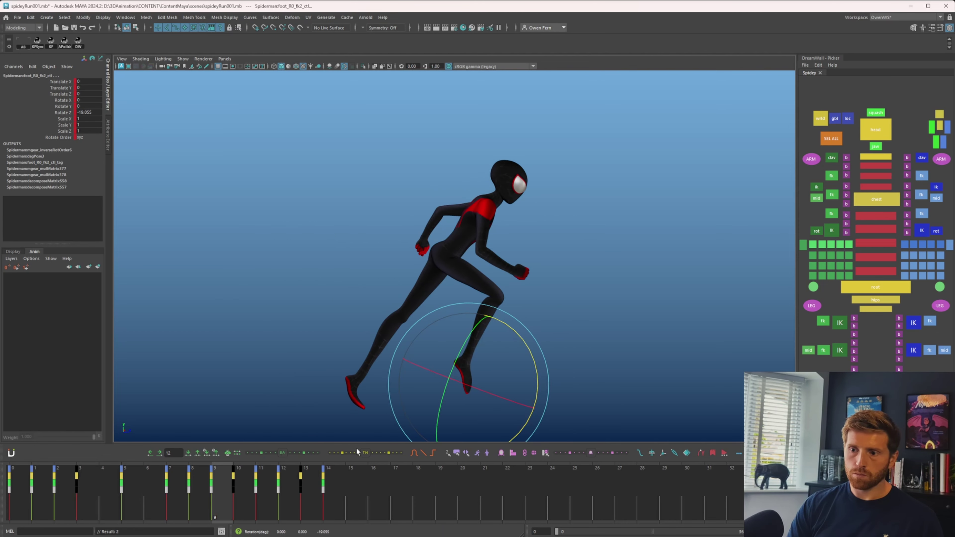
pyautogui.moveTo(211, 489); pyautogui.dragTo(81, 515)
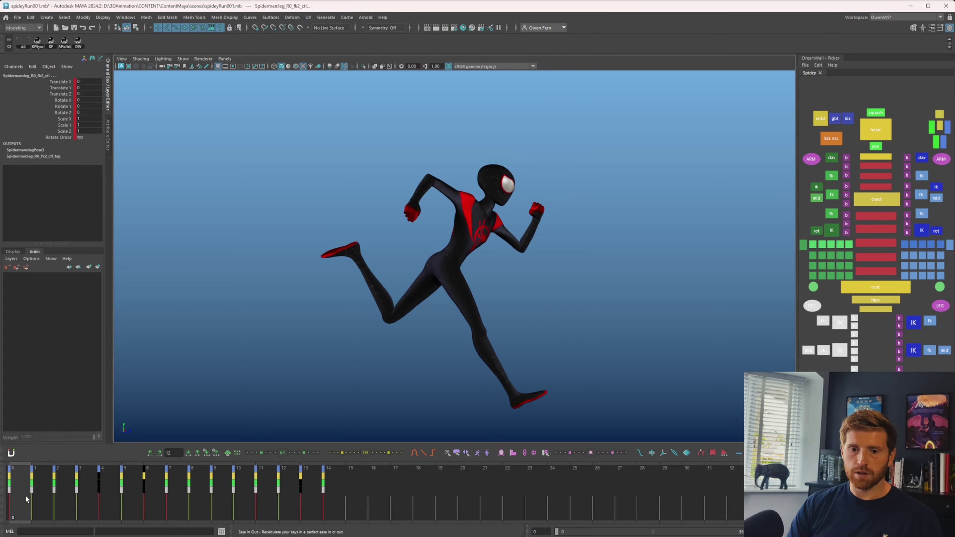
# - Copy the right leg's pose from frame 0 to frame 14 and key it
pyautogui.moveTo(26, 498); pyautogui.dragTo(335, 502, button='middle')
pyautogui.press('s')
pyautogui.click(20, 496)
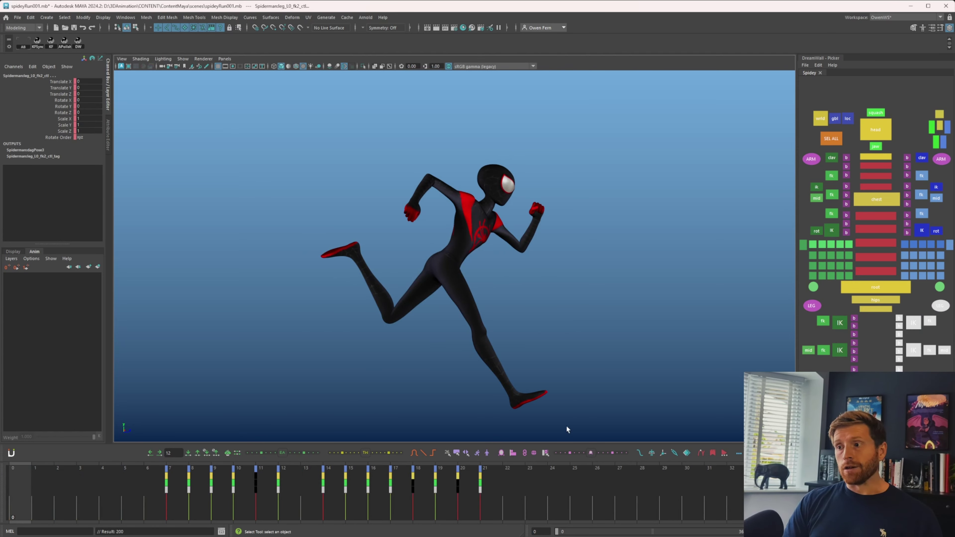
# - Mirror the right leg's keys from frames 0 to 15 onto the left leg and play the cycle
pyautogui.keyDown('shift'); pyautogui.moveTo(529, 489); pyautogui.dragTo(361, 487); pyautogui.keyUp('shift')
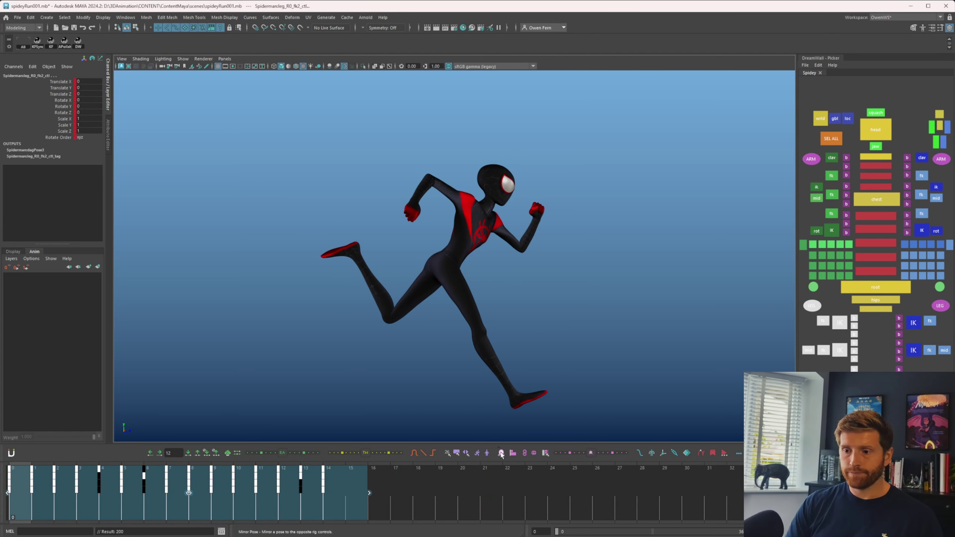
pyautogui.click(502, 453)
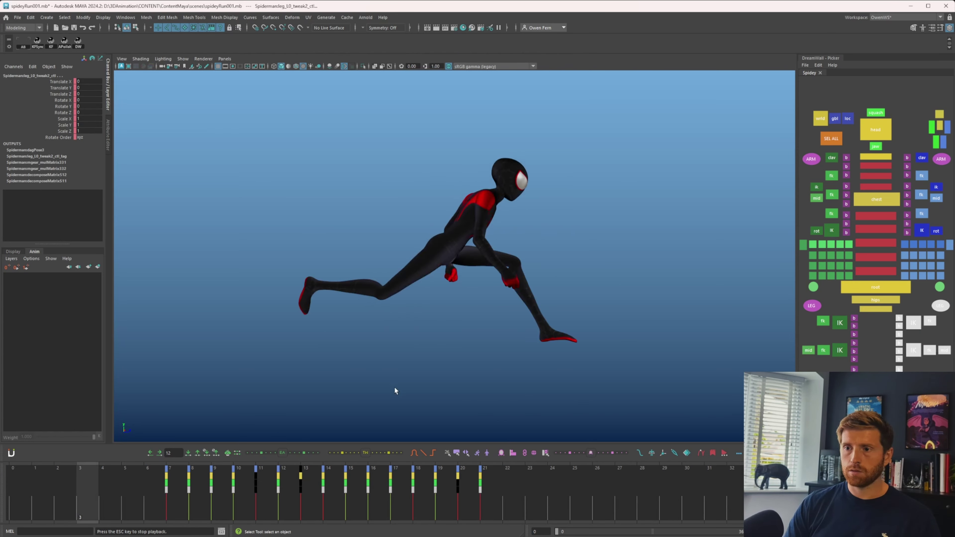
pyautogui.hotkey('alt', 'v')
# - Lower the left foot IK's Translate Y keys between frames 10 and 15 and raise its Translate Z keys there slightly
pyautogui.click(913, 378)
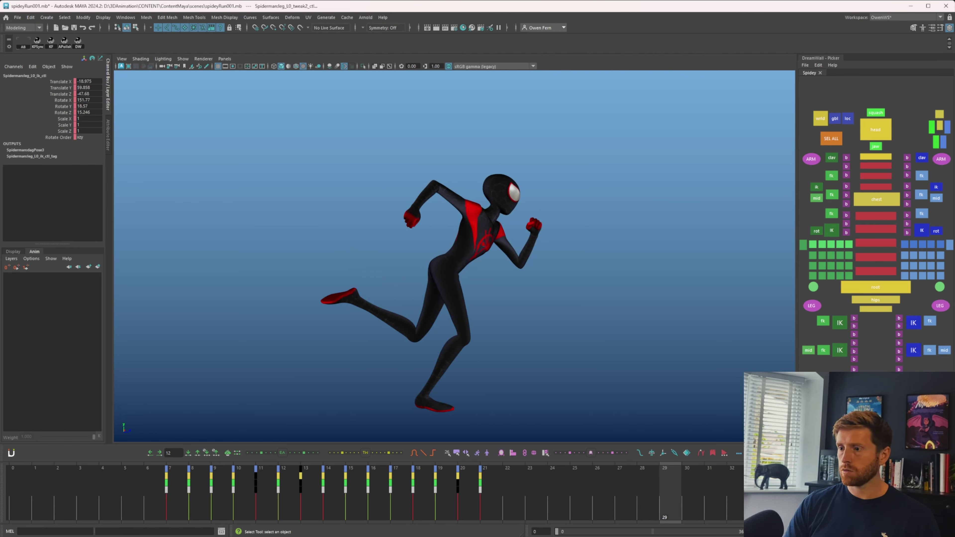
pyautogui.moveTo(192, 491); pyautogui.dragTo(295, 491)
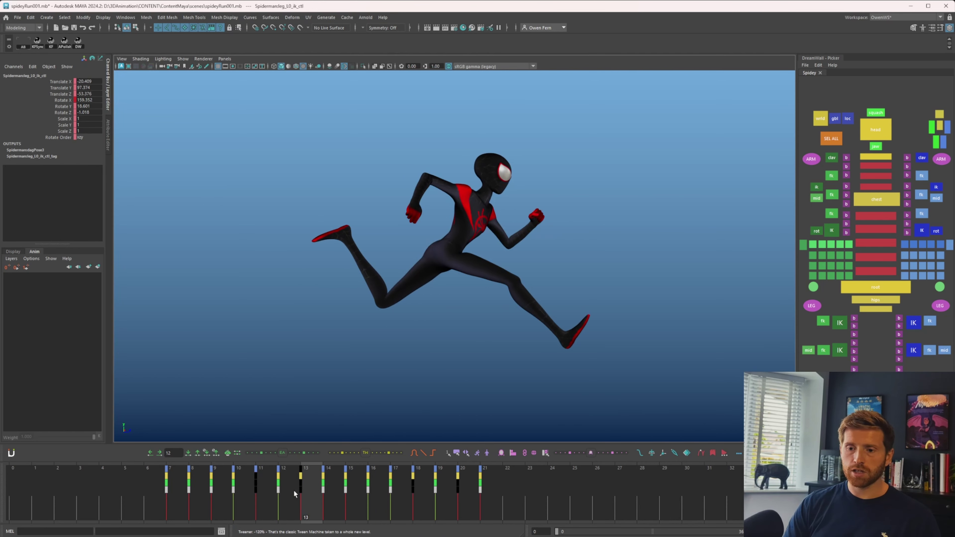
pyautogui.click(174, 494)
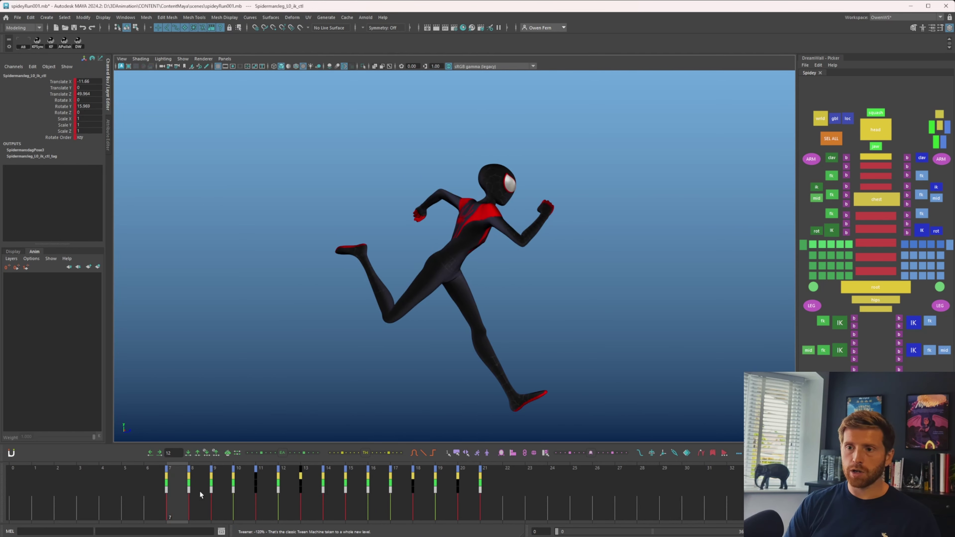
pyautogui.click(310, 490)
pyautogui.press('g')
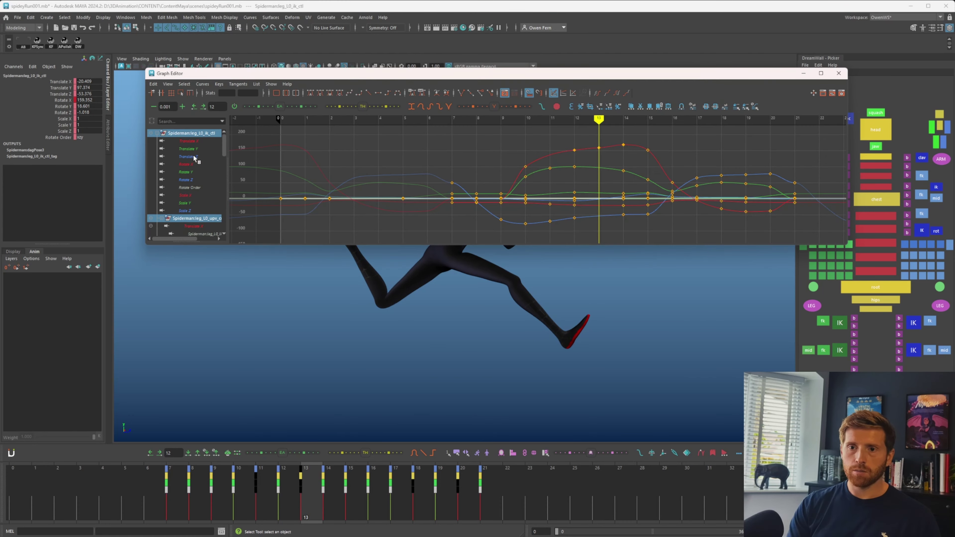
pyautogui.click(196, 151)
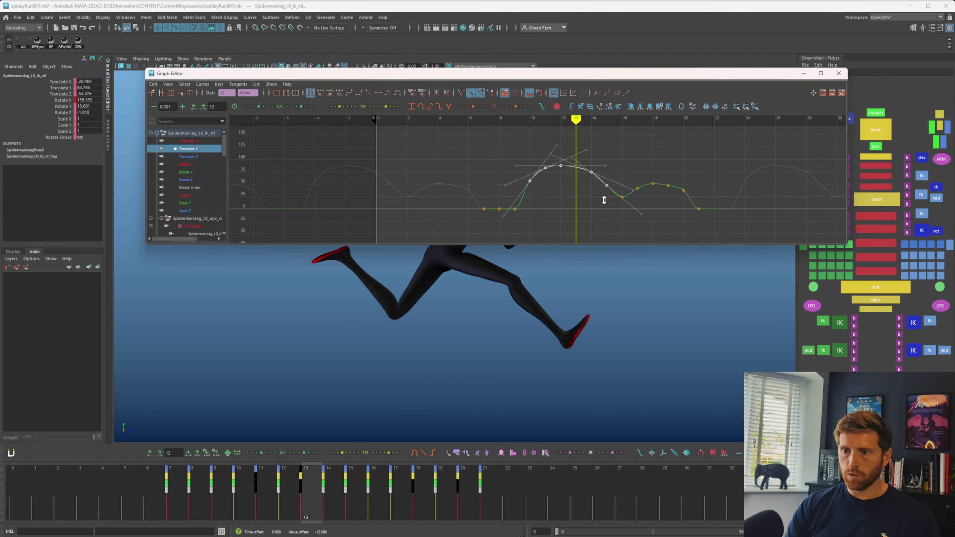
pyautogui.keyDown('shift'); pyautogui.moveTo(603, 201); pyautogui.dragTo(605, 199, button='middle'); pyautogui.keyUp('shift')
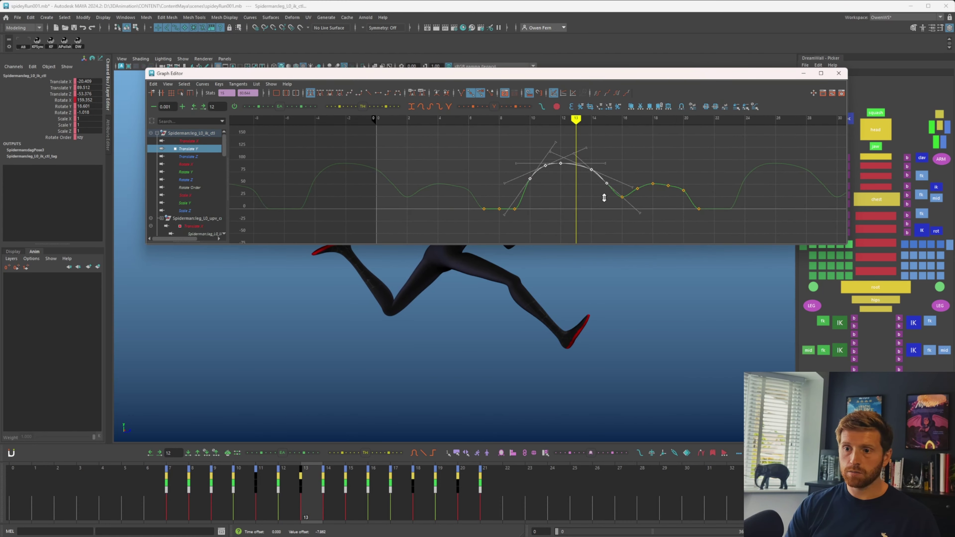
pyautogui.click(197, 141)
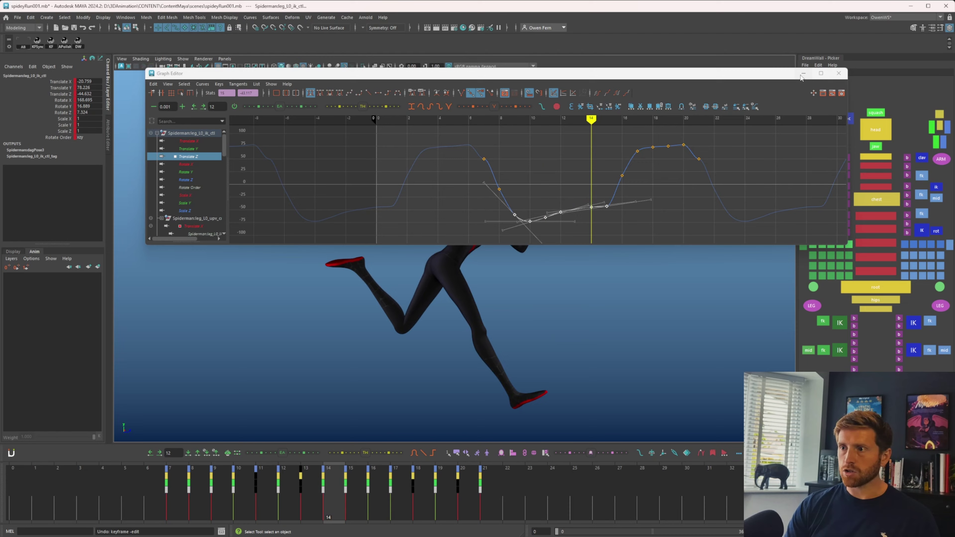
pyautogui.click(803, 74)
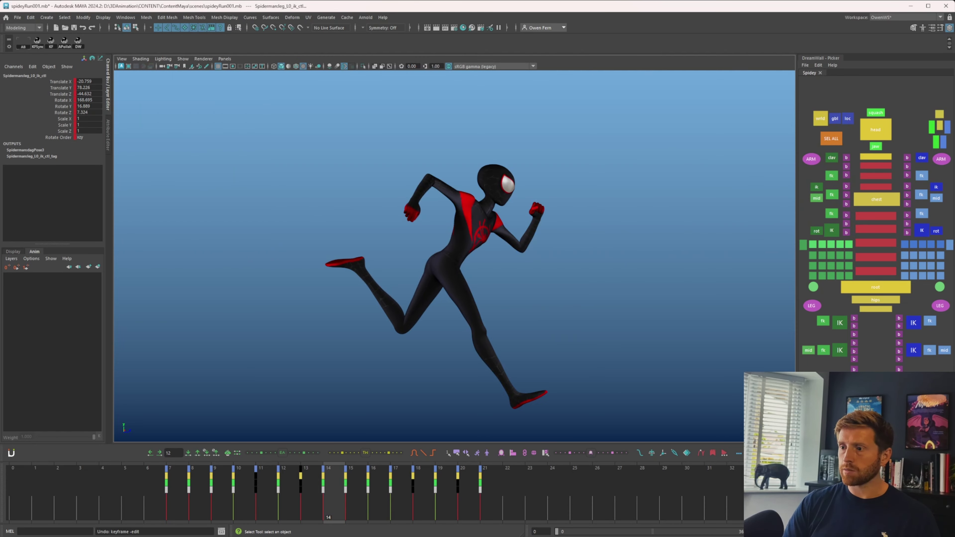
# - Rotate the left foot IK control at frame 15, comparing it with the frames before and after
pyautogui.press(',')
pyautogui.press('.')
pyautogui.press('w')
pyautogui.press('.')
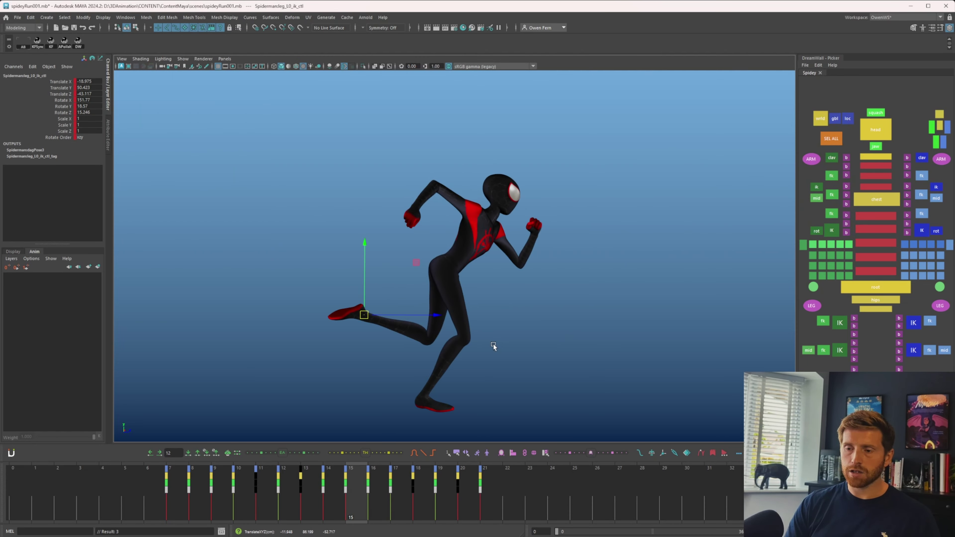
pyautogui.press('.')
pyautogui.press(',')
pyautogui.press('e')
pyautogui.moveTo(371, 248); pyautogui.dragTo(349, 253)
pyautogui.moveTo(312, 499); pyautogui.dragTo(417, 486)
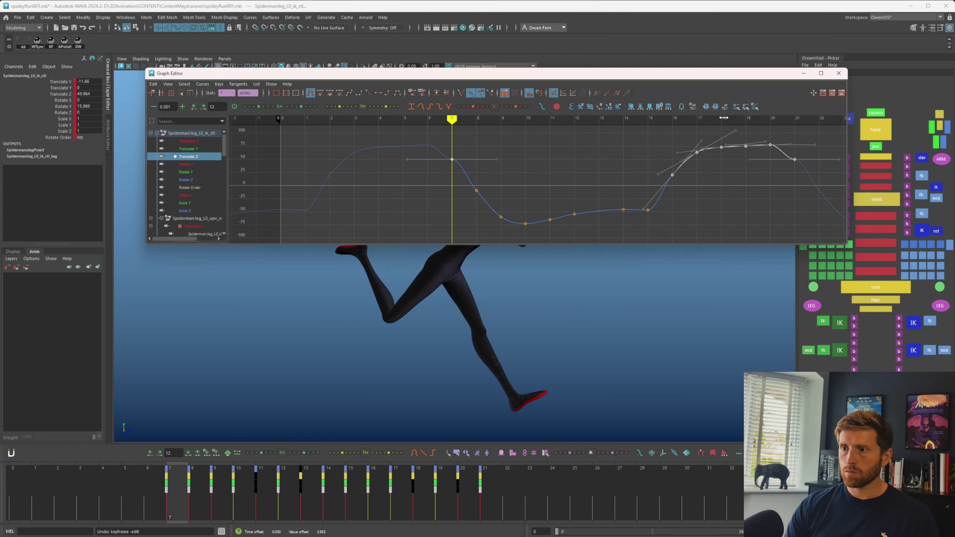
# - Try lowering the left foot IK's Translate Z keys from frames 16 to 21 by about 10
pyautogui.moveTo(453, 118); pyautogui.dragTo(722, 189)
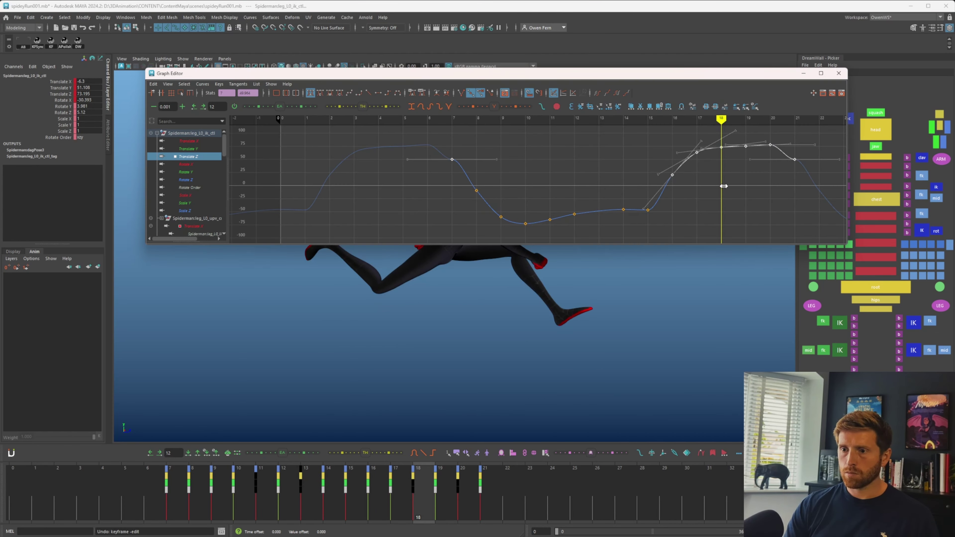
pyautogui.keyDown('shift'); pyautogui.moveTo(729, 186); pyautogui.dragTo(727, 189, button='middle'); pyautogui.keyUp('shift')
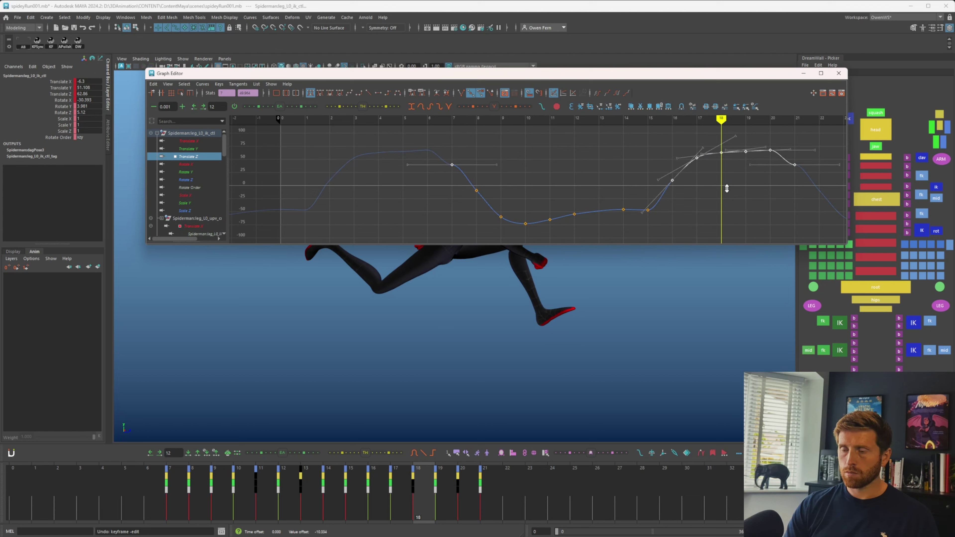
pyautogui.click(744, 192)
pyautogui.moveTo(722, 120); pyautogui.dragTo(703, 141)
pyautogui.hotkey('ctrl', 'z')
pyautogui.hotkey('ctrl', 'z')
pyautogui.hotkey('ctrl', 'z')
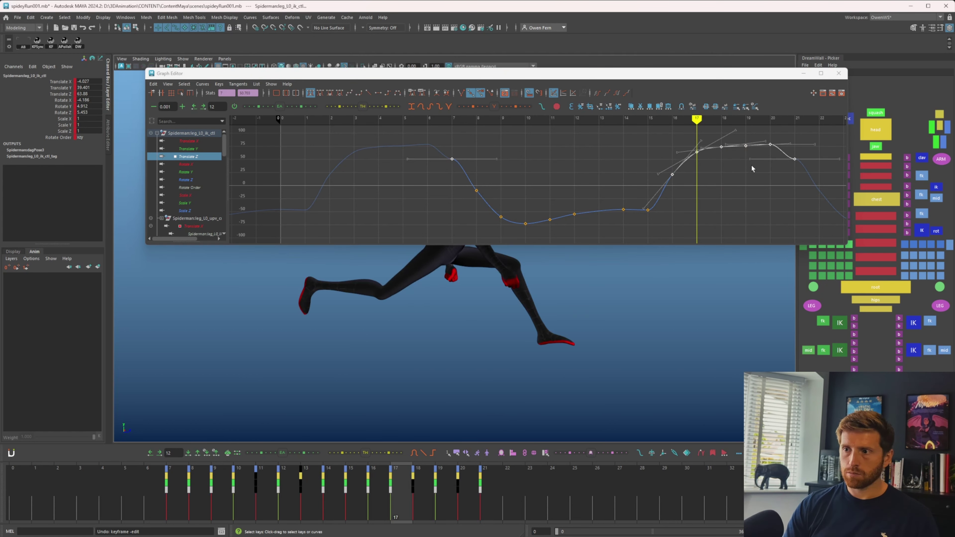
# - Lower the left foot IK's Translate Z keys from frames 16 to 21 by about 5 and scrub frames 14 to 17
pyautogui.keyDown('shift'); pyautogui.moveTo(748, 180); pyautogui.dragTo(747, 185, button='middle'); pyautogui.keyUp('shift')
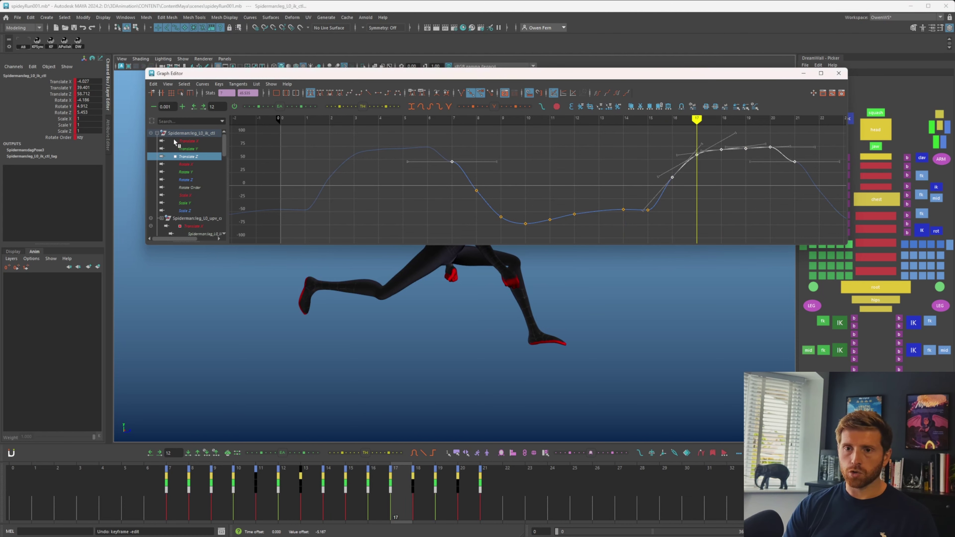
pyautogui.click(196, 148)
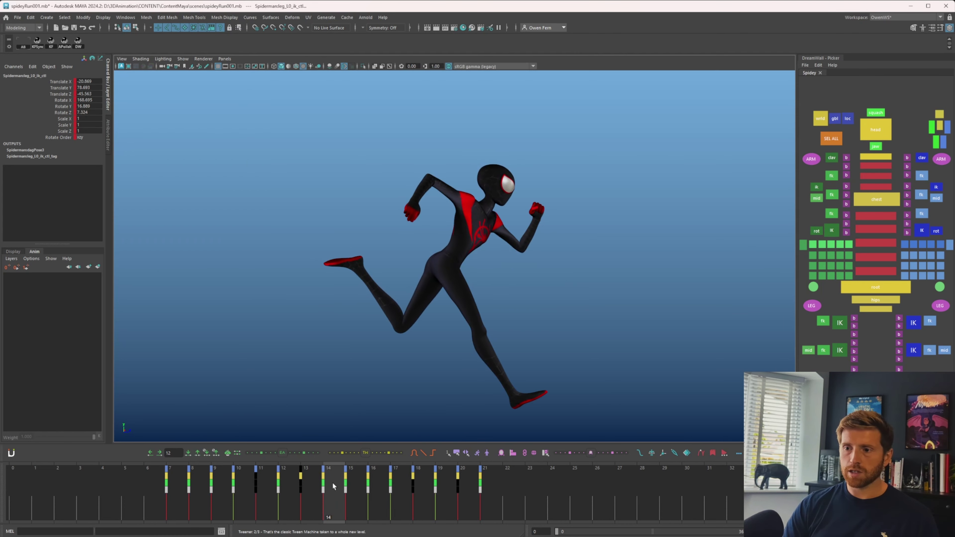
pyautogui.moveTo(332, 485); pyautogui.dragTo(406, 479)
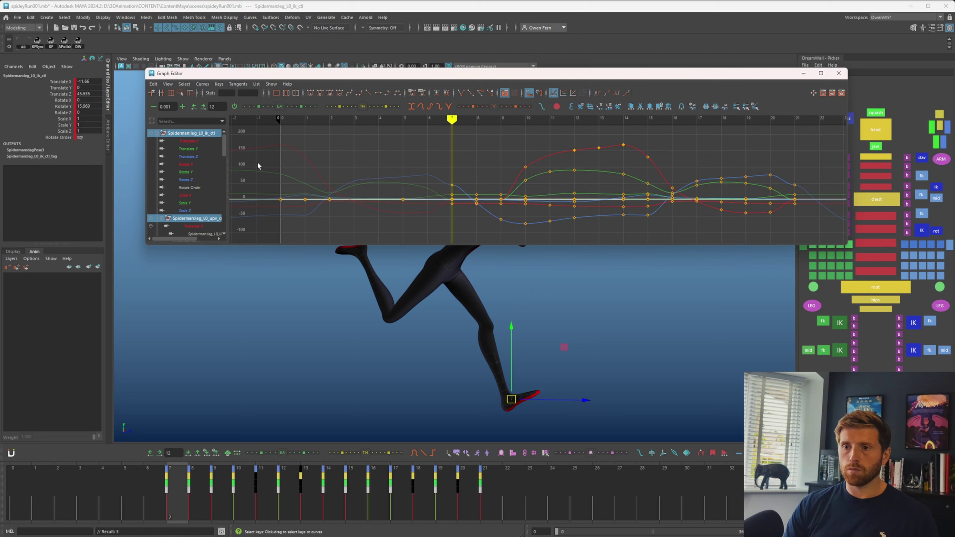
# - Raise the left foot IK's Translate Z keys at frames 7 and 21 by about 2 and play the cycle
pyautogui.click(209, 156)
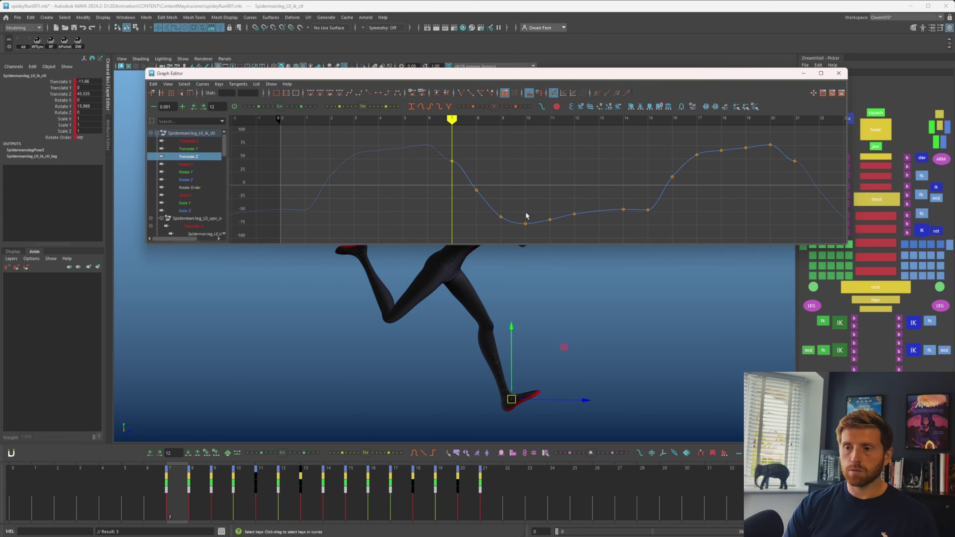
pyautogui.moveTo(585, 171); pyautogui.dragTo(804, 176)
pyautogui.keyDown('shift'); pyautogui.moveTo(796, 182); pyautogui.dragTo(795, 181, button='middle'); pyautogui.keyUp('shift')
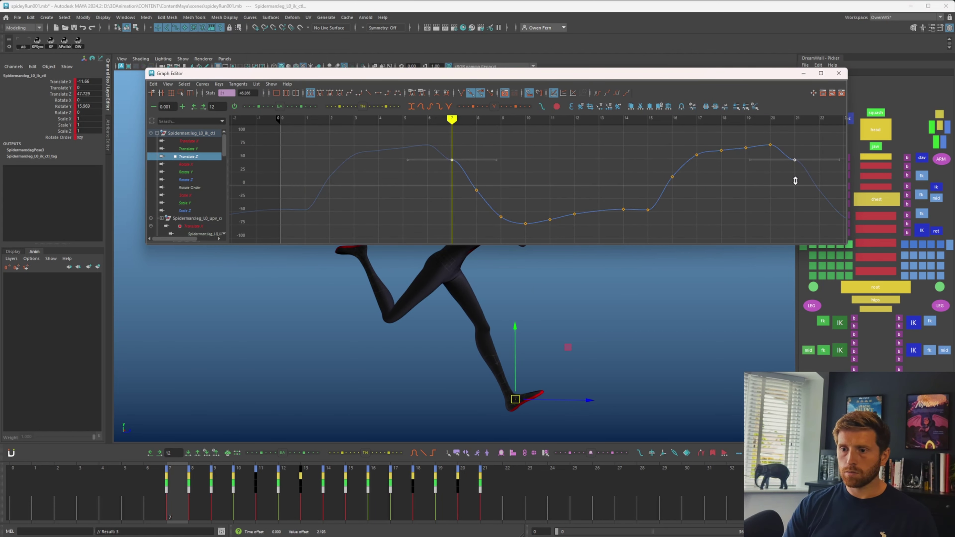
pyautogui.hotkey('alt', 'v')
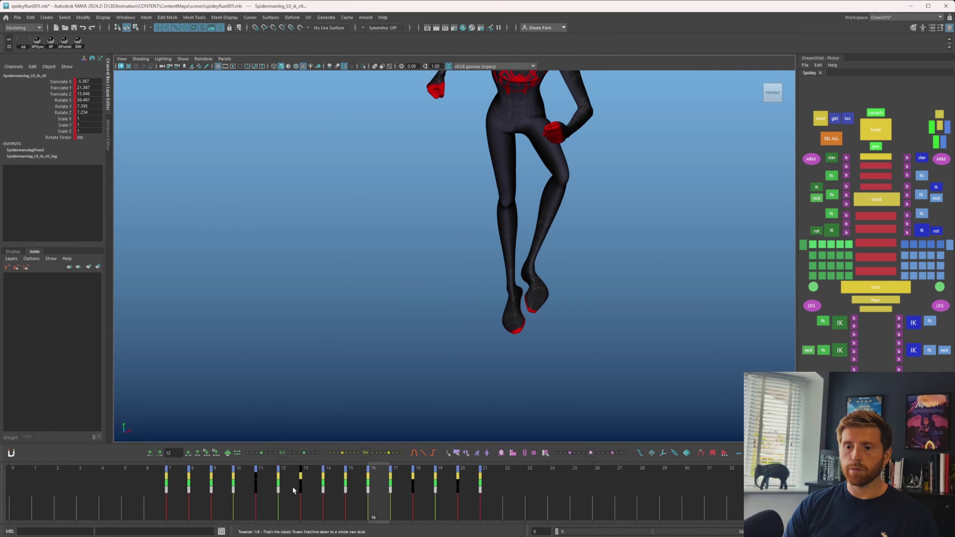
# - Rotate the left foot IK at frame 16 in the front view to about -1 on Y and key its rotation
pyautogui.press('e')
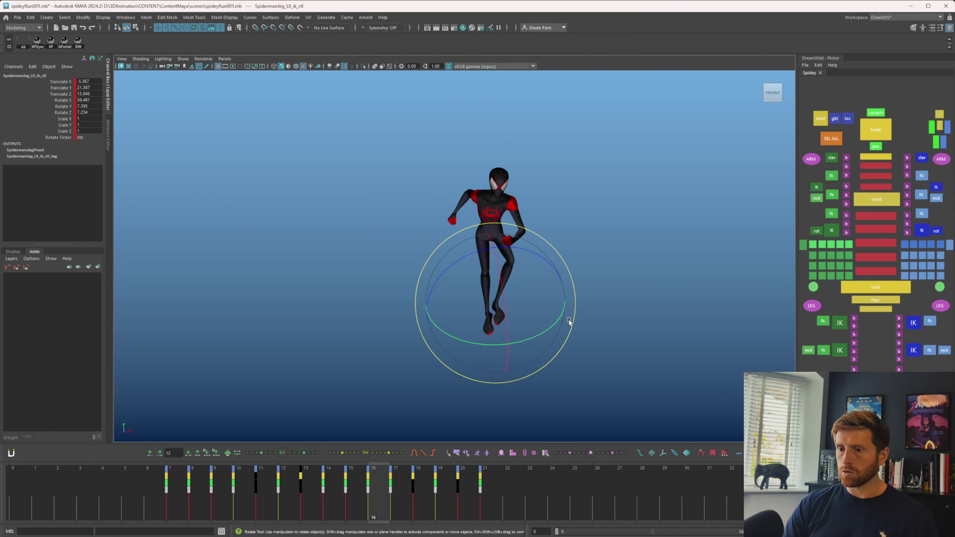
pyautogui.moveTo(569, 322); pyautogui.dragTo(540, 345)
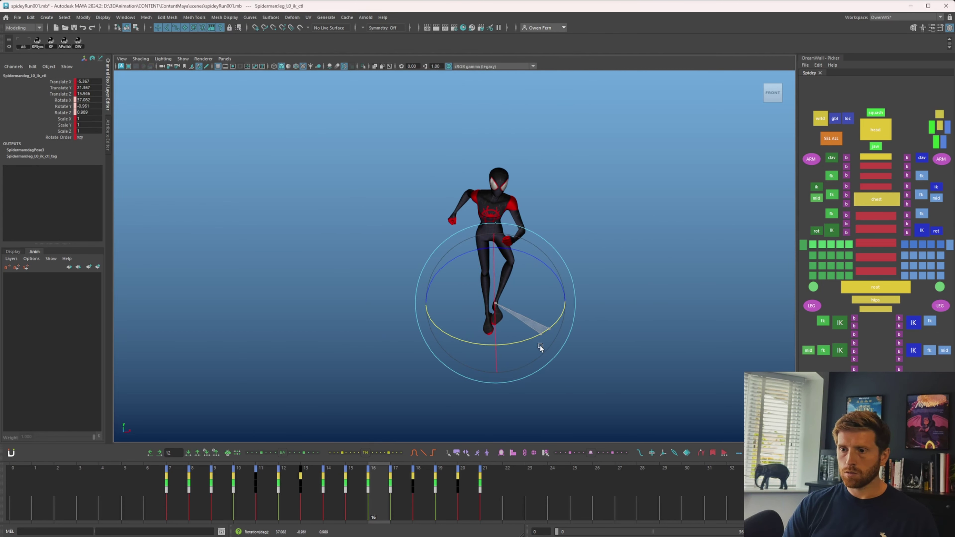
pyautogui.hotkey('shift', 'e')
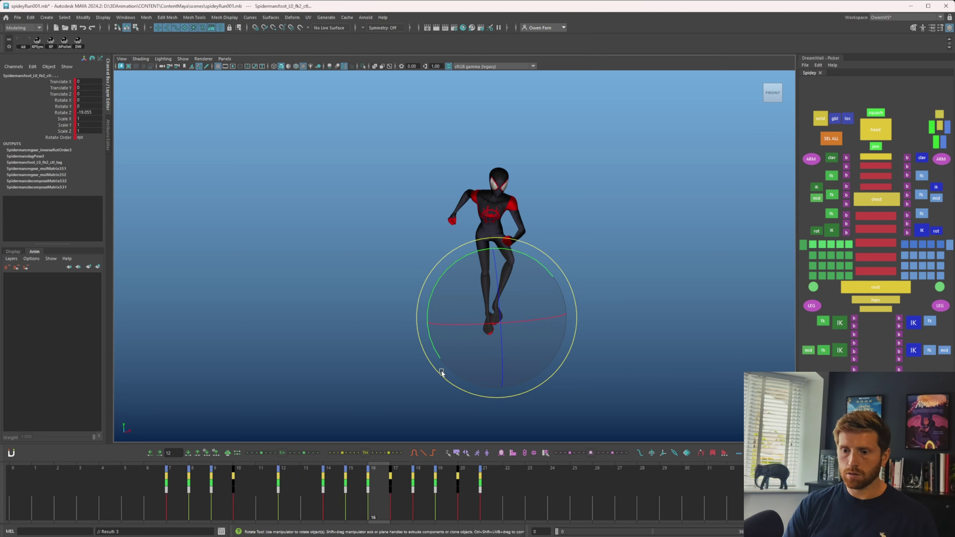
# - Move the left knee pole vector at frame 16 to about 2.5 on Translate X, key its translation and play the cycle
pyautogui.moveTo(628, 346); pyautogui.dragTo(614, 347, button='middle')
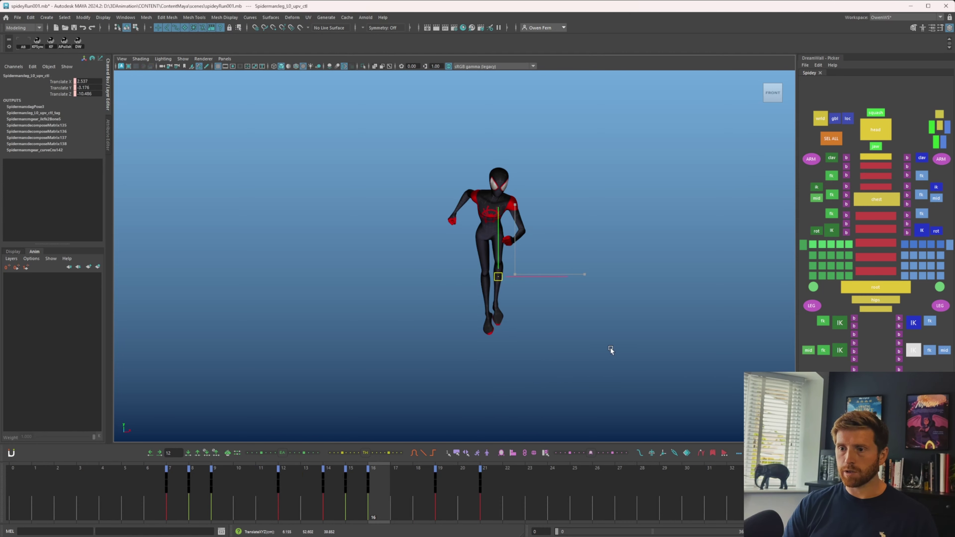
pyautogui.hotkey('shift', 'w')
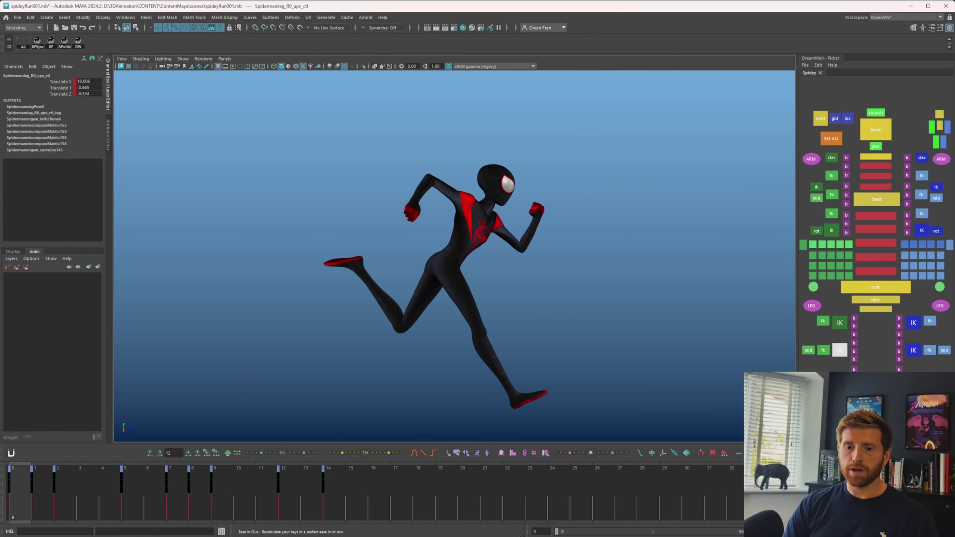
pyautogui.hotkey('alt', 'v')
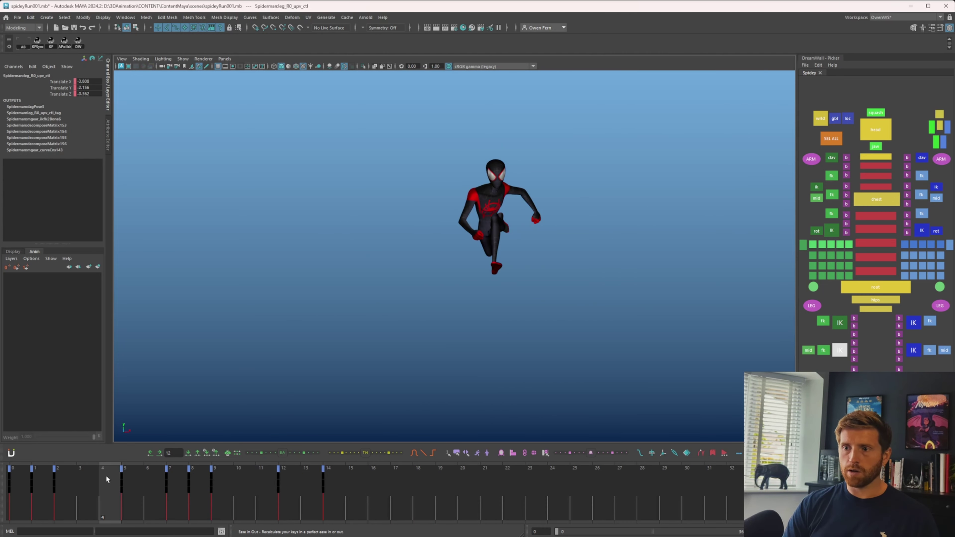
pyautogui.moveTo(106, 476); pyautogui.dragTo(242, 459)
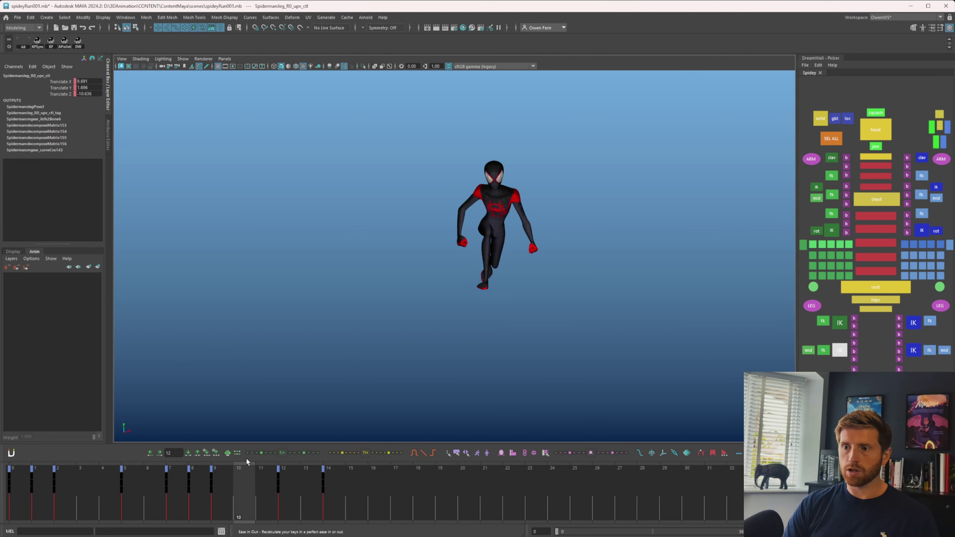
# - Try rotating the left upper arm FK control inward at frame 6 to about -33 on Y and 24 on Z
pyautogui.click(832, 175)
pyautogui.keyDown('shift'); pyautogui.click(921, 176); pyautogui.keyUp('shift')
pyautogui.click(833, 177)
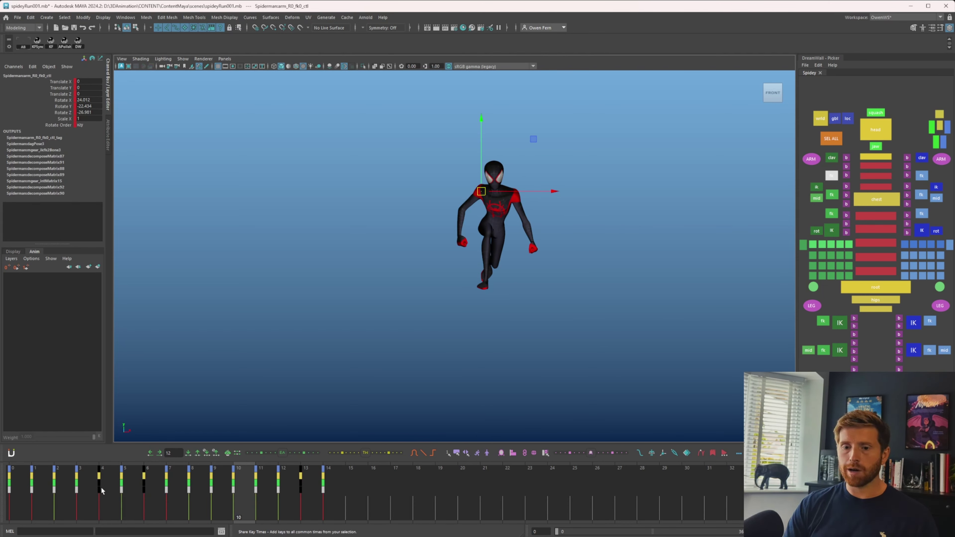
pyautogui.moveTo(27, 489)
pyautogui.mouseDown()
pyautogui.moveTo(175, 490)
pyautogui.moveTo(129, 499)
pyautogui.moveTo(153, 499)
pyautogui.mouseUp()
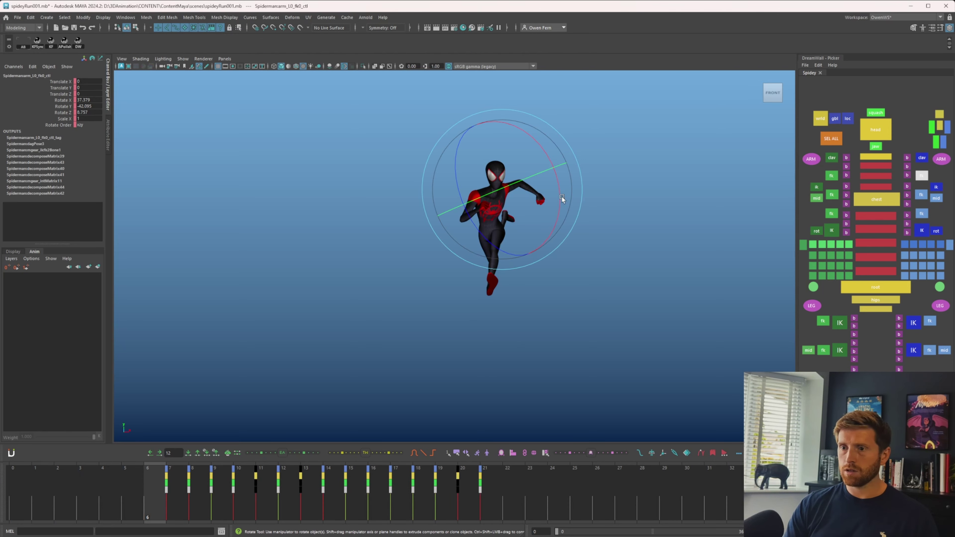
pyautogui.moveTo(562, 197); pyautogui.dragTo(544, 192)
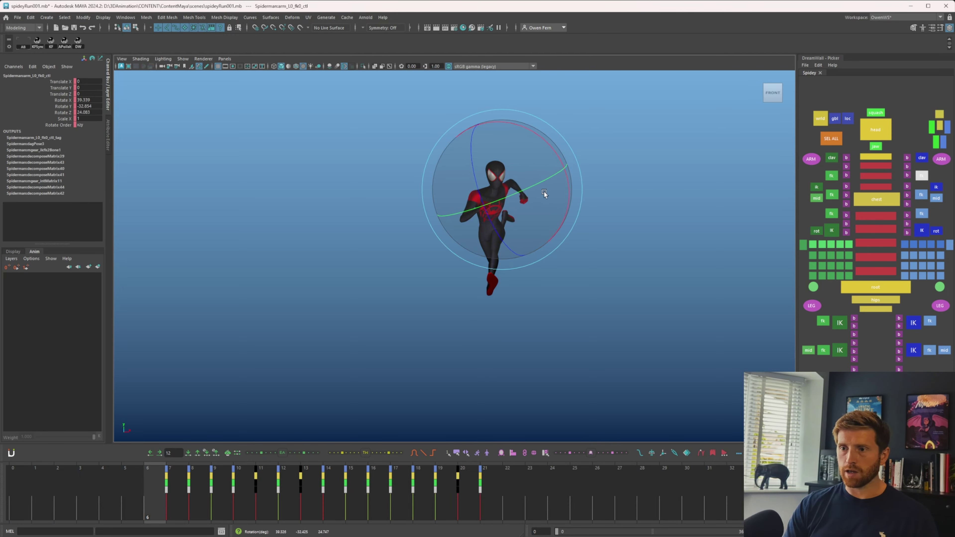
pyautogui.hotkey('ctrl', 'z')
# - Play the cycle with the right upper arm FK control selected and rotate it at frame 3 to about -39, -11, -40
pyautogui.click(832, 176)
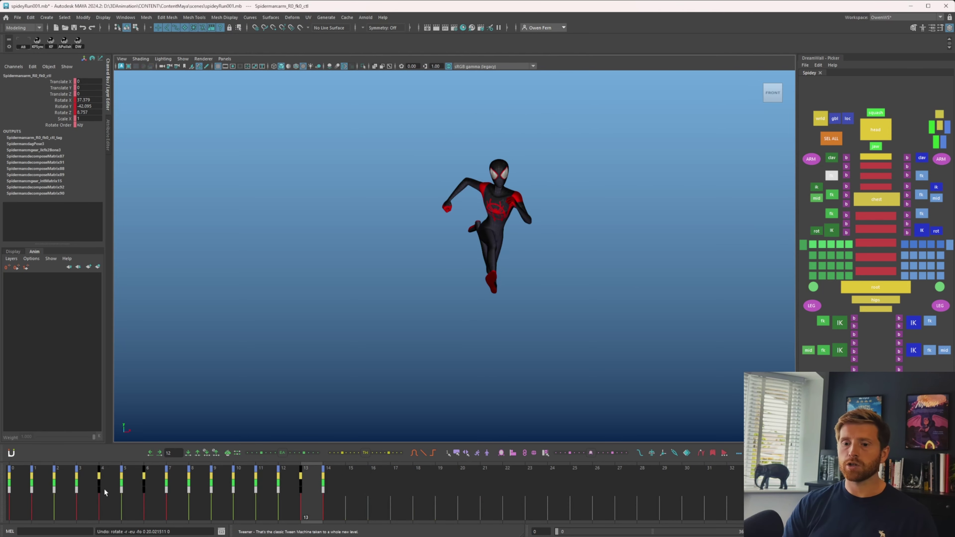
pyautogui.click(15, 493)
pyautogui.press('e')
pyautogui.hotkey('alt', 'v')
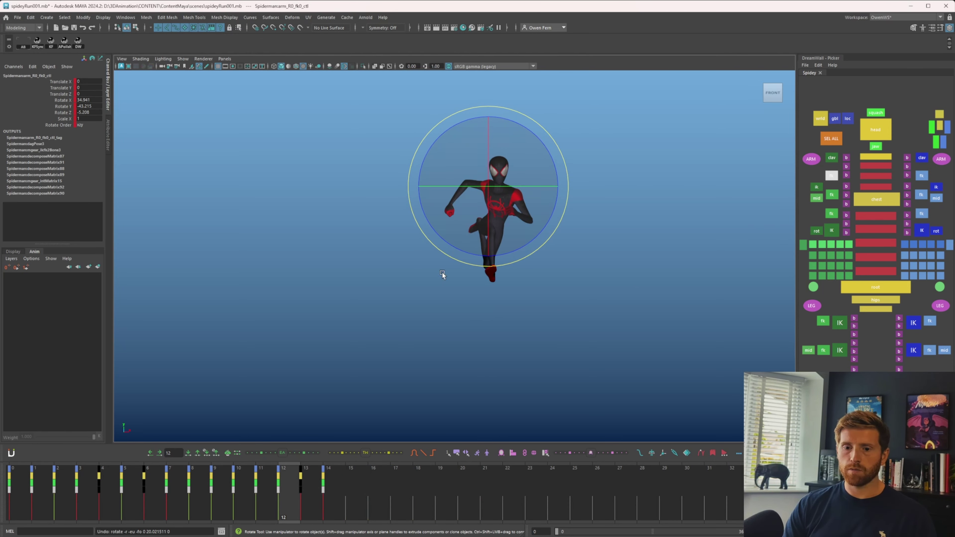
pyautogui.hotkey('alt', 'v')
pyautogui.press('.')
pyautogui.press('.')
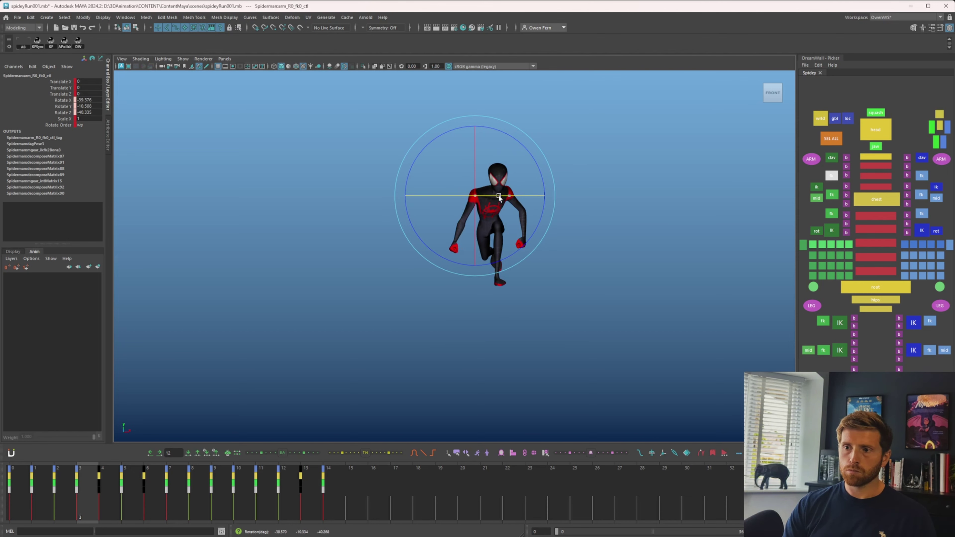
# - Advance to frame 11, rotate the right upper arm FK control inward and key its rotation
pyautogui.press('.')
pyautogui.press('.')
pyautogui.press('.')
pyautogui.press('.')
pyautogui.press('.')
pyautogui.press('.')
pyautogui.press('.')
pyautogui.press('.')
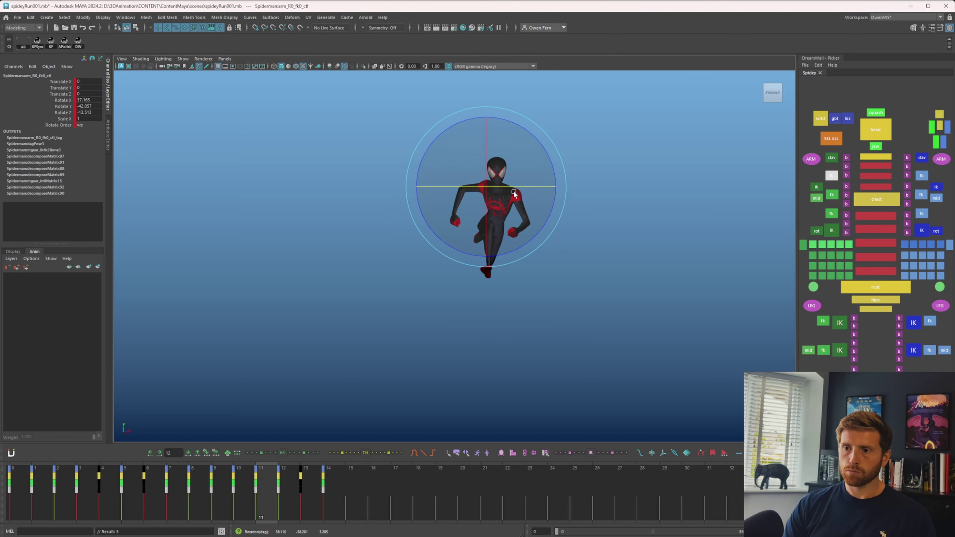
pyautogui.hotkey('shift', 'e')
# - Rotate the right upper arm FK control inward at frame 12 to about 36, -27, 21 and key its rotation
pyautogui.press(',')
pyautogui.press(',')
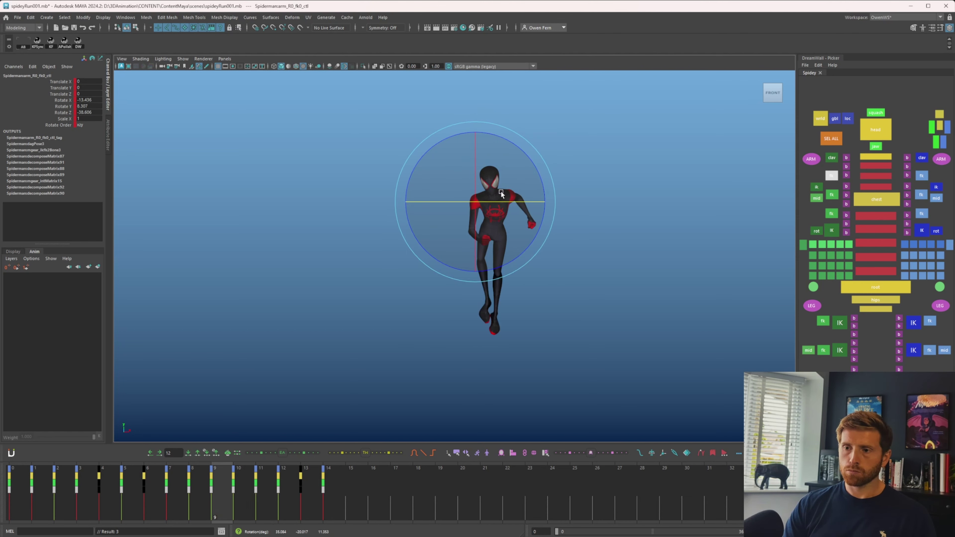
pyautogui.press('.')
pyautogui.press('.')
pyautogui.press('.')
pyautogui.moveTo(510, 187); pyautogui.dragTo(494, 187)
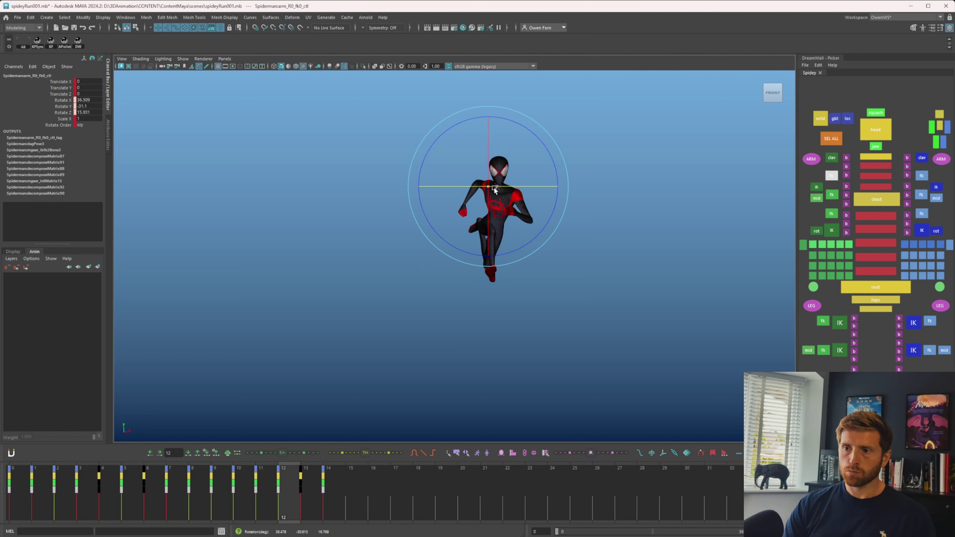
pyautogui.hotkey('shift', 'e')
# - Compare the neighbouring frames and ease the right upper arm's rotation at frame 12 to about 36, -29, 19
pyautogui.press(',')
pyautogui.press(',')
pyautogui.press(',')
pyautogui.press('.')
pyautogui.press('.')
pyautogui.press('.')
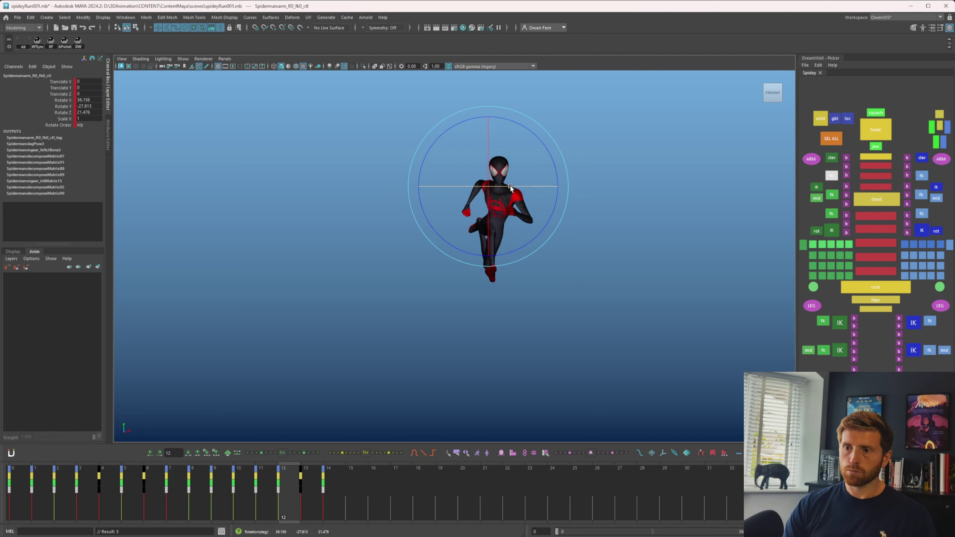
pyautogui.press('.')
pyautogui.press('.')
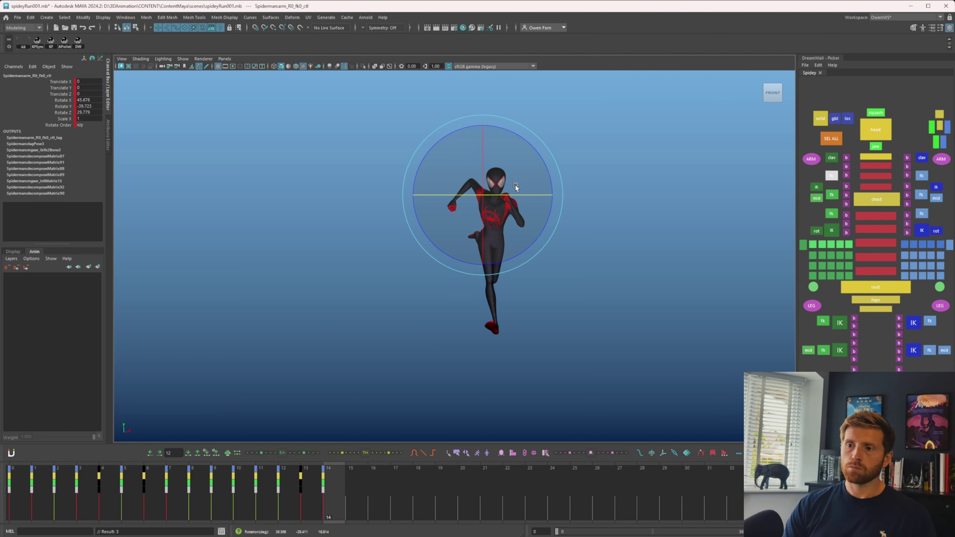
# - Rotate the right upper arm FK control at frame 13 to about 40, -33, 29 and check the arc across the adjacent frames
pyautogui.press(',')
pyautogui.press(',')
pyautogui.press('.')
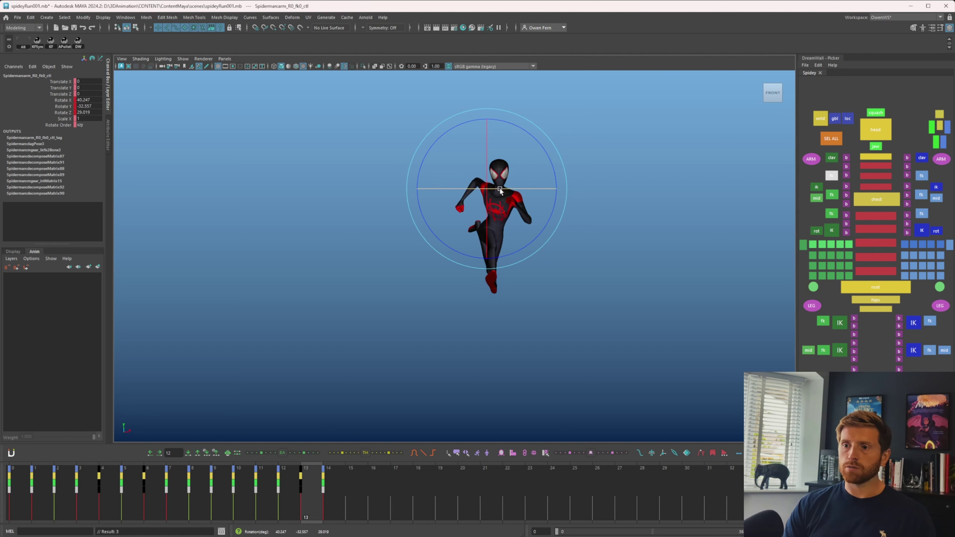
pyautogui.press(',')
pyautogui.press(',')
pyautogui.press('.')
pyautogui.press('.')
pyautogui.press('.')
pyautogui.press(',')
pyautogui.press(',')
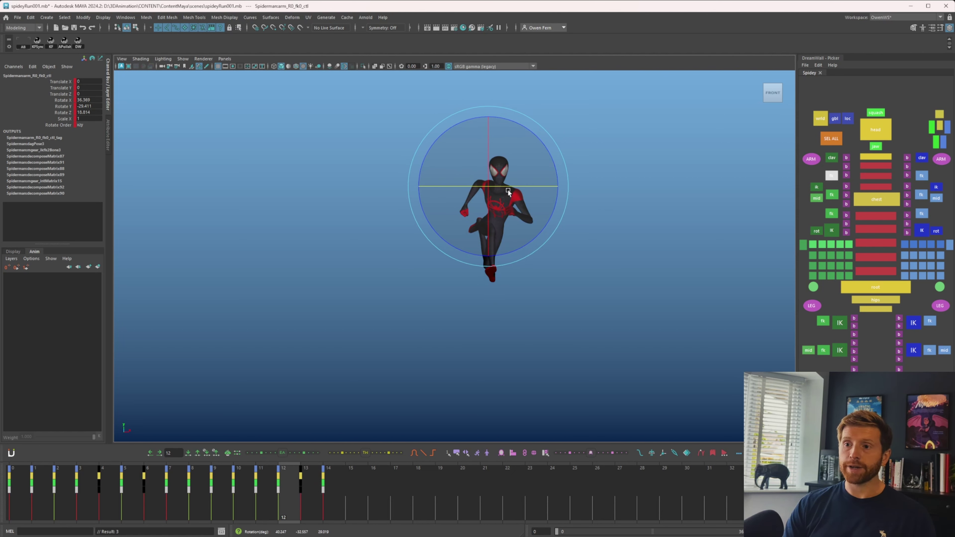
# - Refine the right upper arm's rotation at frame 13 to about 40, -34, 27 and step through the surrounding frames
pyautogui.press('.')
pyautogui.press('.')
pyautogui.press(',')
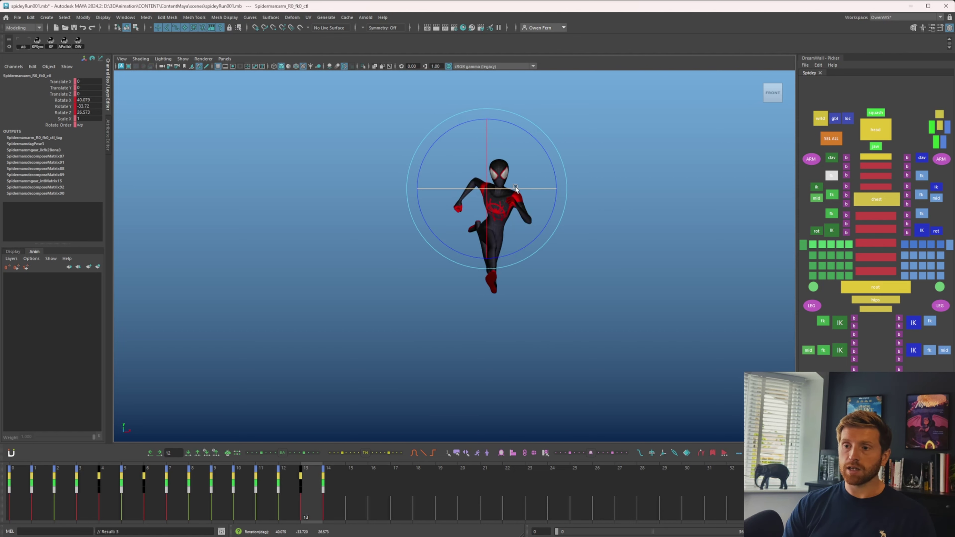
pyautogui.press(',')
pyautogui.press(',')
pyautogui.press('.')
pyautogui.press('.')
pyautogui.press('.')
pyautogui.press(',')
pyautogui.press(',')
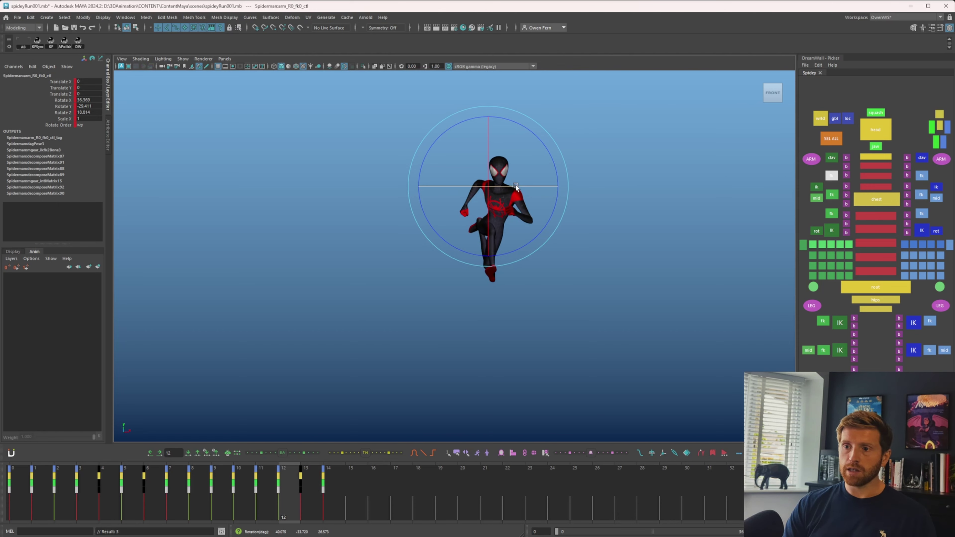
# - Examine the right upper arm's swing across its last keys up to frame 14, playing back the run cycle
pyautogui.press(',')
pyautogui.press(',')
pyautogui.press('.')
pyautogui.press('.')
pyautogui.press('.')
pyautogui.press('.')
pyautogui.press('.')
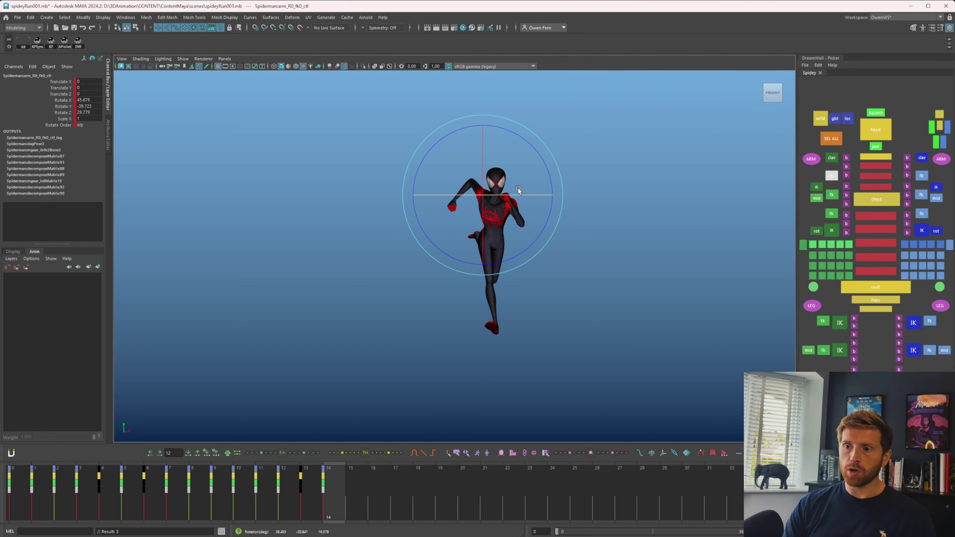
pyautogui.hotkey('alt', 'v')
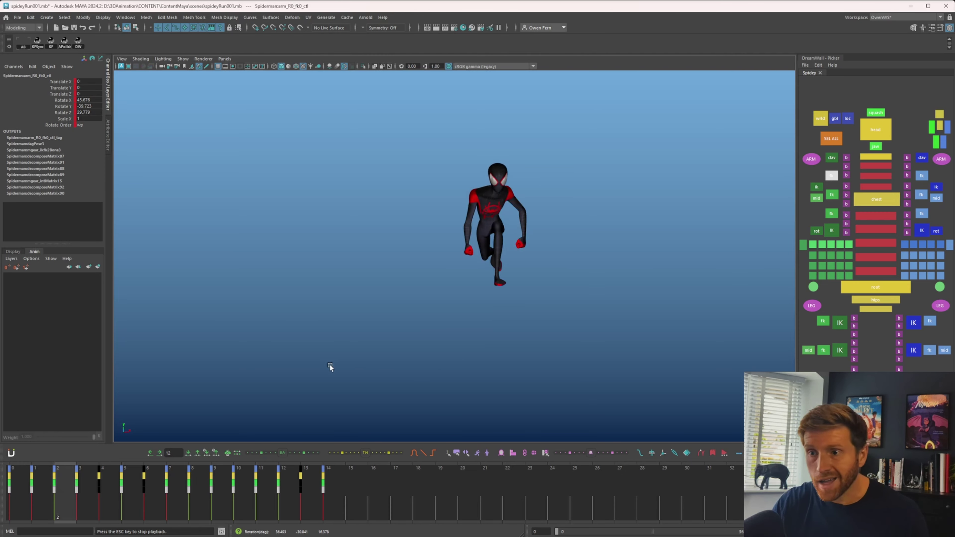
# - Examine the run frame by frame from frame 0 to frame 11, checking the arm and torso poses
pyautogui.click(115, 503)
pyautogui.moveTo(116, 504); pyautogui.dragTo(26, 474)
pyautogui.hotkey('alt', '.')
pyautogui.hotkey('alt', '.')
pyautogui.hotkey('alt', '.')
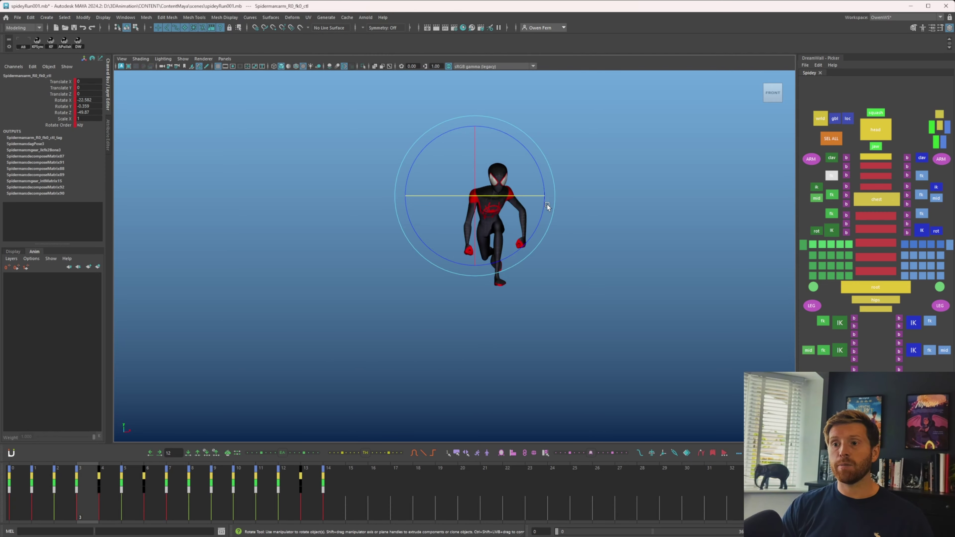
pyautogui.hotkey('alt', ',')
pyautogui.hotkey('alt', ',')
pyautogui.hotkey('alt', ',')
pyautogui.hotkey('alt', '.')
pyautogui.hotkey('alt', '.')
pyautogui.hotkey('alt', ',')
pyautogui.hotkey('alt', ',')
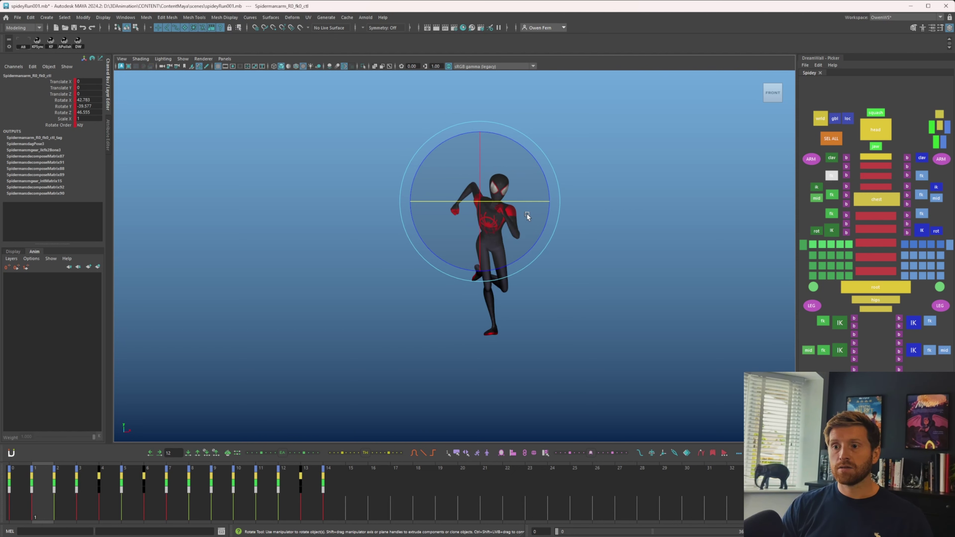
pyautogui.hotkey('alt', '.')
pyautogui.hotkey('alt', '.')
pyautogui.hotkey('alt', '.')
pyautogui.hotkey('alt', '.')
pyautogui.hotkey('alt', '.')
pyautogui.hotkey('alt', '.')
pyautogui.hotkey('alt', '.')
pyautogui.hotkey('alt', '.')
pyautogui.hotkey('alt', '.')
pyautogui.hotkey('alt', '.')
pyautogui.hotkey('alt', '.')
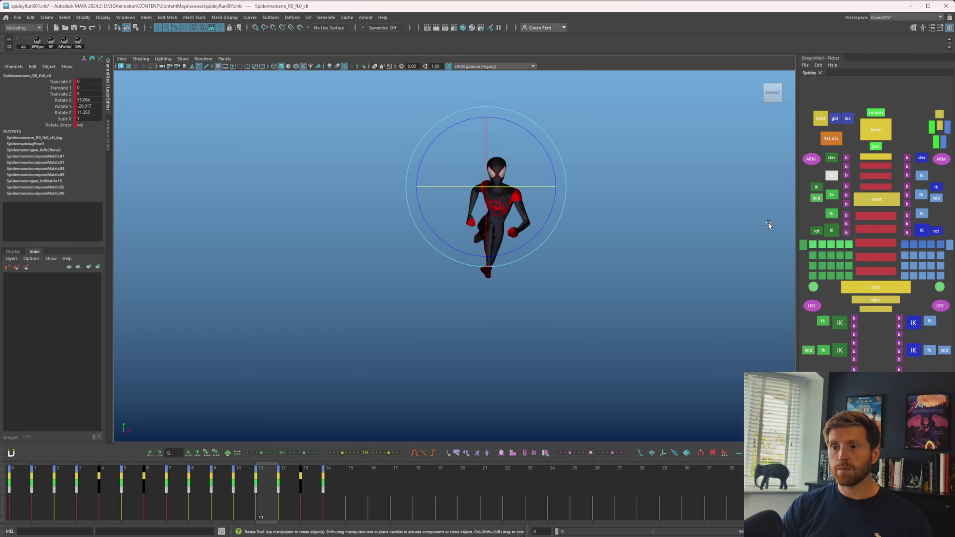
# - Select the chest control and examine the torso's motion over the opening frames of the run
pyautogui.press('q')
pyautogui.click(871, 200)
pyautogui.hotkey('alt', 'shift', 'v')
pyautogui.hotkey('alt', '.')
pyautogui.hotkey('alt', '.')
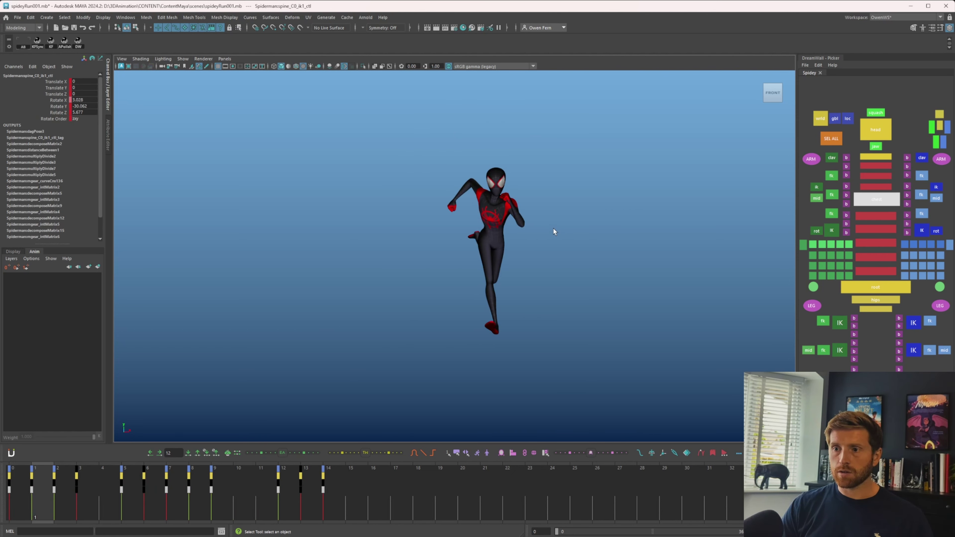
pyautogui.hotkey('alt', ',')
pyautogui.hotkey('alt', ',')
pyautogui.hotkey('alt', '.')
pyautogui.hotkey('alt', ',')
pyautogui.hotkey('alt', '.')
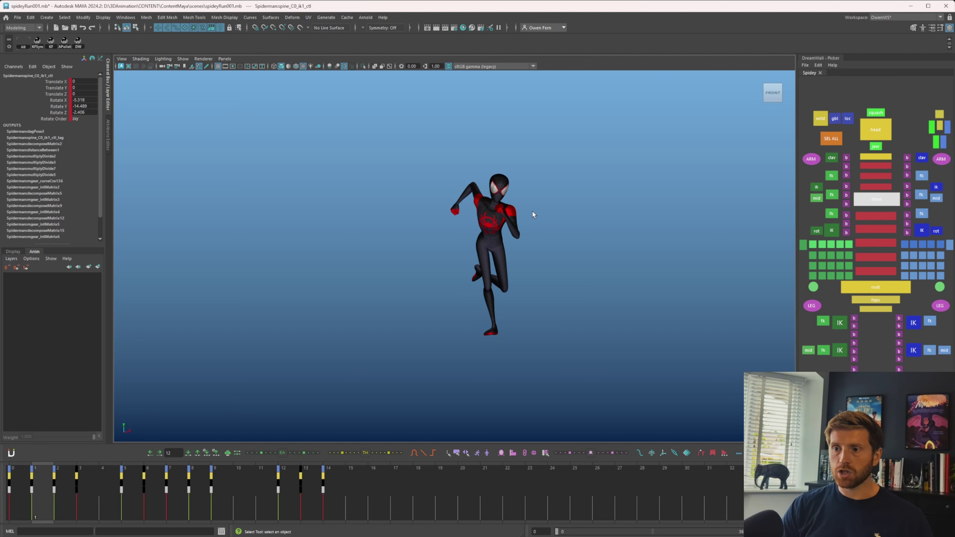
# - Try to move the chest control sideways at frame 1
pyautogui.press('w')
pyautogui.moveTo(511, 220); pyautogui.dragTo(516, 210)
pyautogui.hotkey('ctrl', 'z')
pyautogui.hotkey('alt', ',')
pyautogui.hotkey('alt', '.')
pyautogui.hotkey('alt', ',')
pyautogui.hotkey('alt', '.')
pyautogui.hotkey('alt', '.')
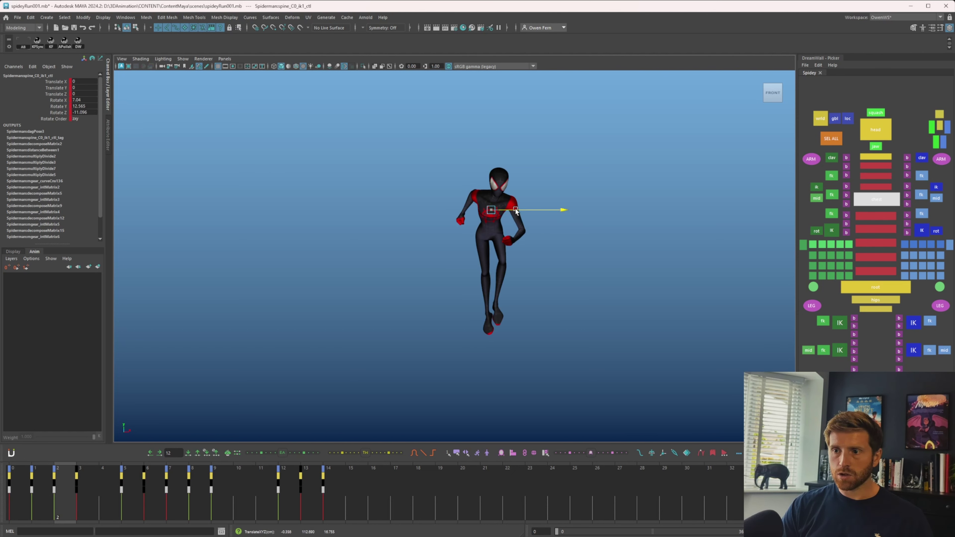
# - Shift the chest control sideways over the poses up to frame 9, reaching a Translate X of about -2.02
pyautogui.press(',')
pyautogui.press('.')
pyautogui.press('.')
pyautogui.press('.')
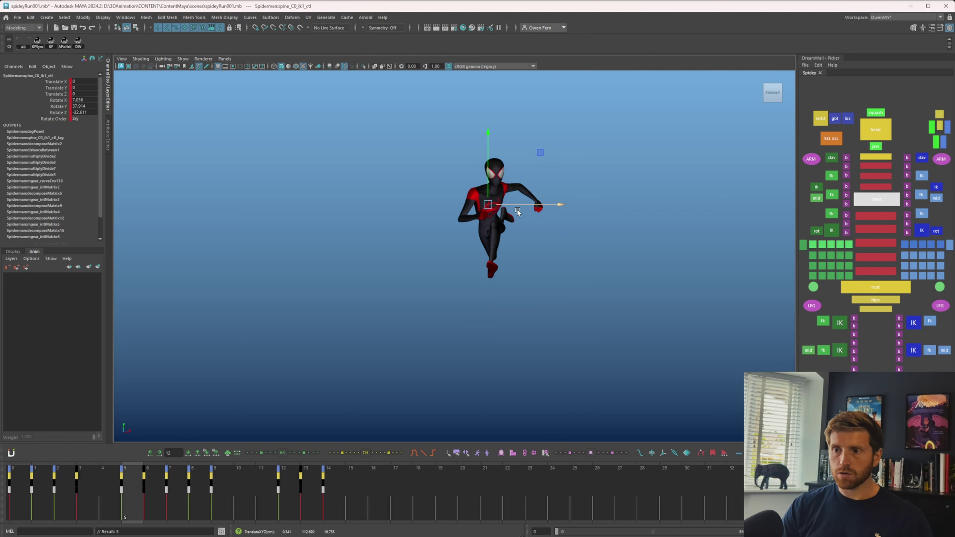
pyautogui.press('.')
pyautogui.hotkey('alt', ',')
pyautogui.hotkey('alt', ',')
pyautogui.hotkey('alt', ',')
pyautogui.hotkey('alt', ',')
pyautogui.hotkey('alt', '.')
pyautogui.hotkey('alt', '.')
pyautogui.hotkey('alt', '.')
pyautogui.hotkey('alt', '.')
pyautogui.hotkey('alt', '.')
pyautogui.hotkey('alt', '.')
pyautogui.hotkey('alt', '.')
pyautogui.hotkey('alt', '.')
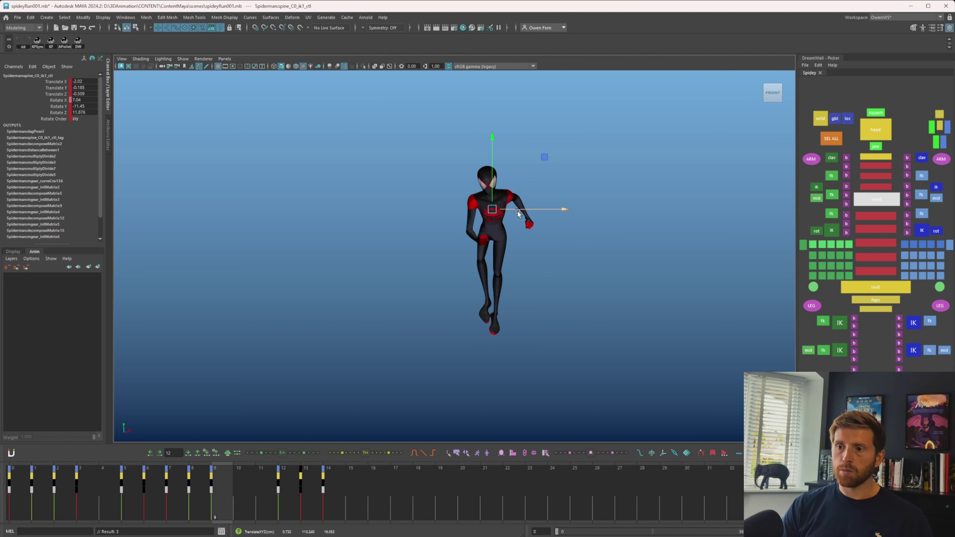
# - Key the chest control's sideways shift at frame 10 and check the neighbouring poses
pyautogui.press('.')
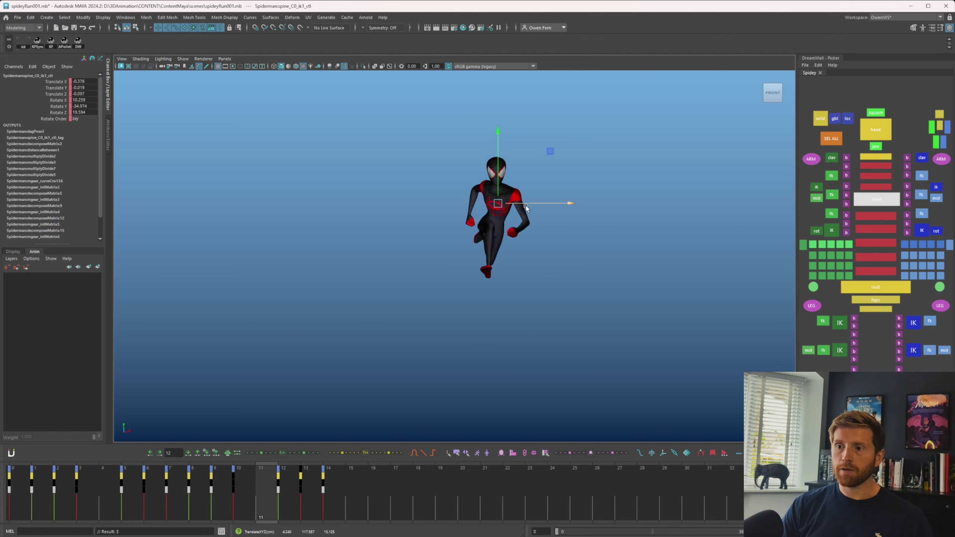
pyautogui.press('.')
pyautogui.press(',')
pyautogui.press('.')
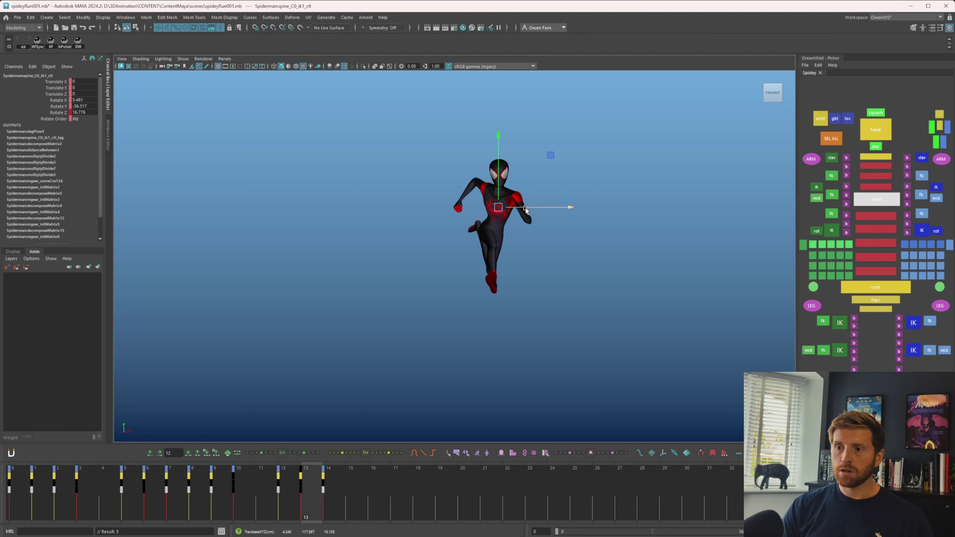
# - Shift the chest control sideways at frame 14, comparing it with the neighbouring frames
pyautogui.press(',')
pyautogui.press('.')
pyautogui.press('.')
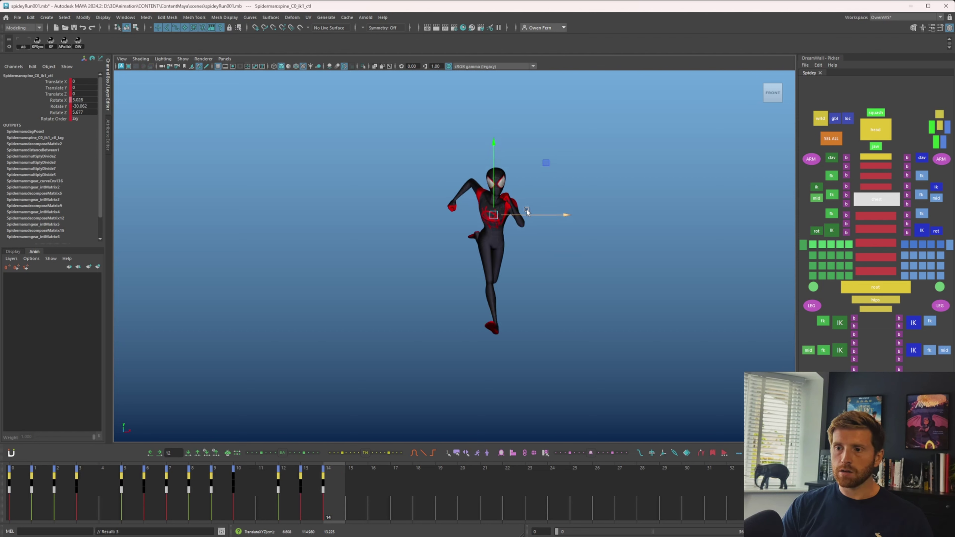
pyautogui.press(',')
pyautogui.press('.')
pyautogui.moveTo(525, 213); pyautogui.dragTo(530, 214)
pyautogui.hotkey('alt', '.')
pyautogui.hotkey('alt', '.')
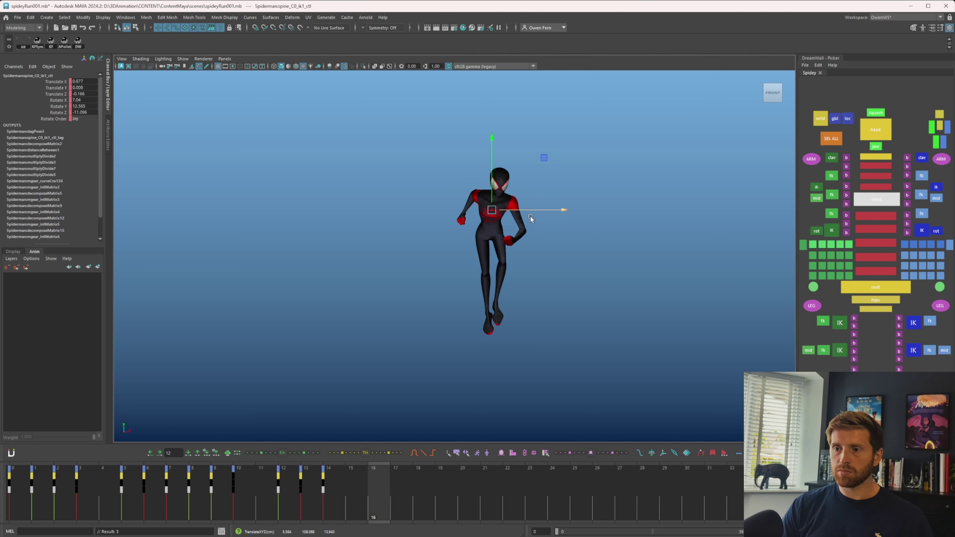
# - Try to key the chest control's sideways shift at frame 15
pyautogui.hotkey('alt', ',')
pyautogui.hotkey('alt', ',')
pyautogui.hotkey('alt', '.')
pyautogui.press('s')
pyautogui.hotkey('alt', ',')
pyautogui.hotkey('alt', '.')
pyautogui.hotkey('alt', '.')
pyautogui.hotkey('alt', '.')
pyautogui.hotkey('alt', '.')
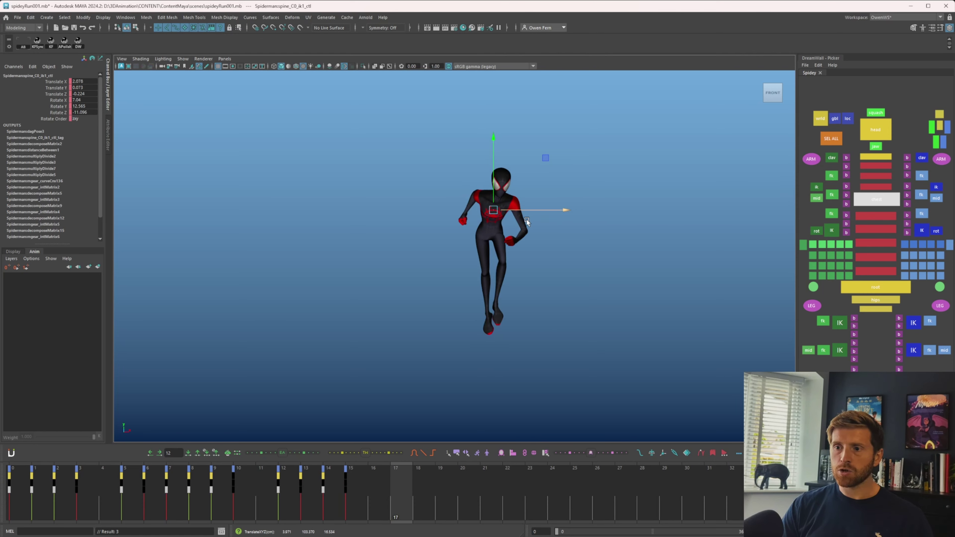
pyautogui.hotkey('alt', ',')
pyautogui.hotkey('alt', ',')
pyautogui.hotkey('alt', ',')
pyautogui.press('.')
pyautogui.hotkey('ctrl', 'z')
pyautogui.hotkey('ctrl', 'z')
pyautogui.hotkey('ctrl', 'z')
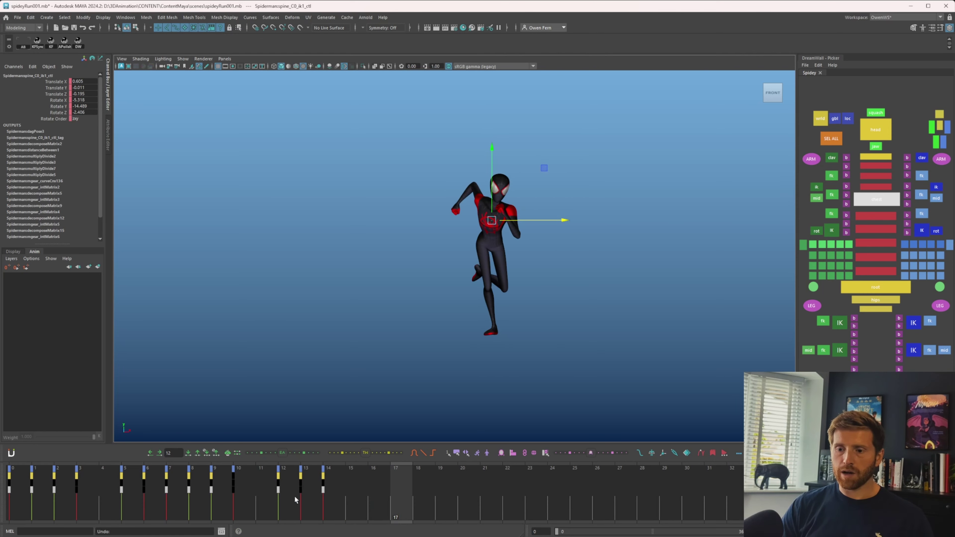
# - Remove the Rotate X key at frame 8 from the chest control's animation curves and play back the run
pyautogui.moveTo(275, 498); pyautogui.dragTo(326, 489)
pyautogui.hotkey('ctrl', 'g')
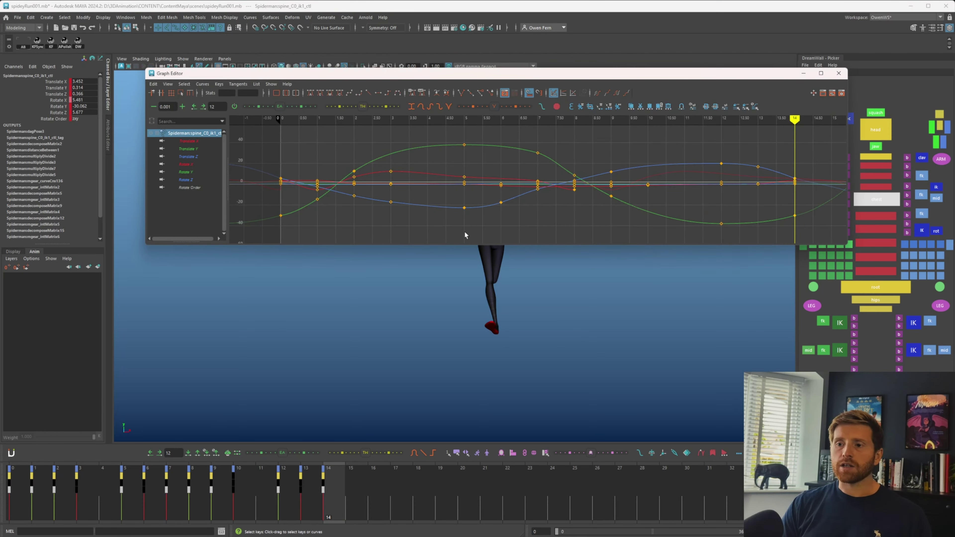
pyautogui.click(191, 165)
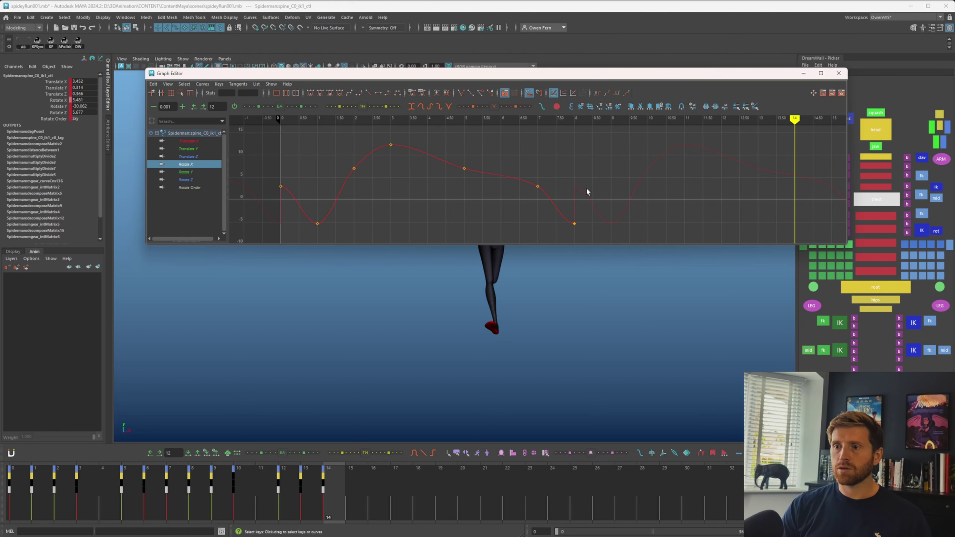
pyautogui.scroll(-2, 587, 192)
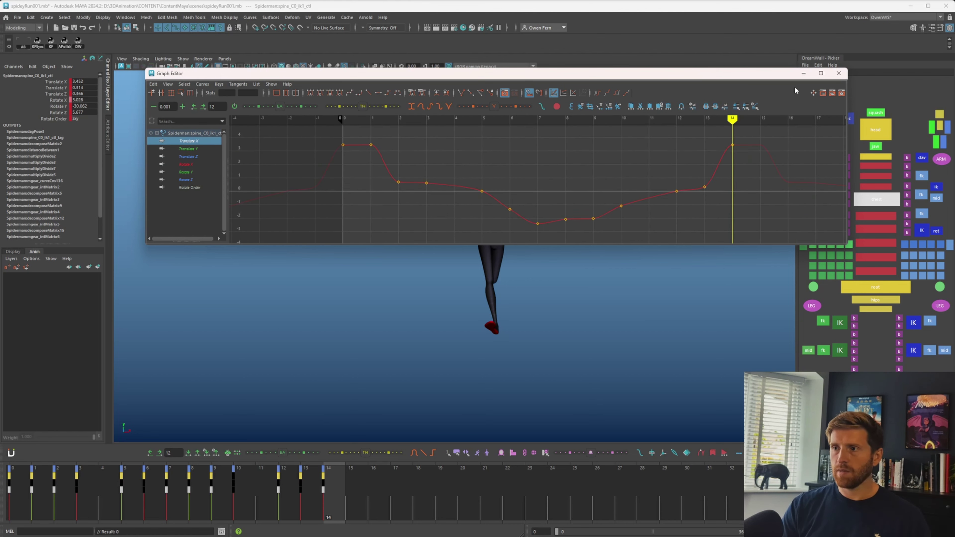
pyautogui.click(804, 73)
pyautogui.hotkey('alt', 'v')
pyautogui.press('Escape')
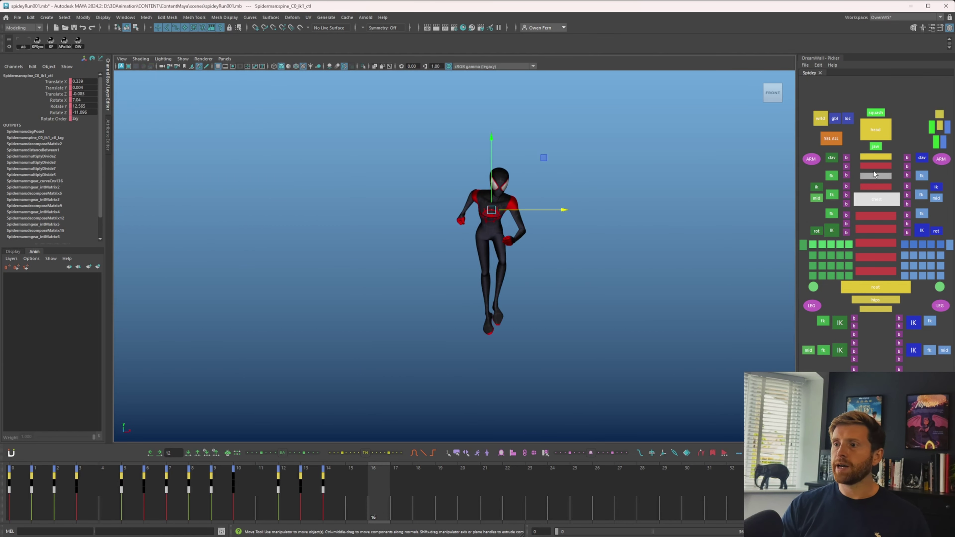
# - Copy the head control's world-space transform over the playback range, starting from frame 0
pyautogui.click(875, 186)
pyautogui.press('q')
pyautogui.moveTo(64, 499); pyautogui.dragTo(15, 497)
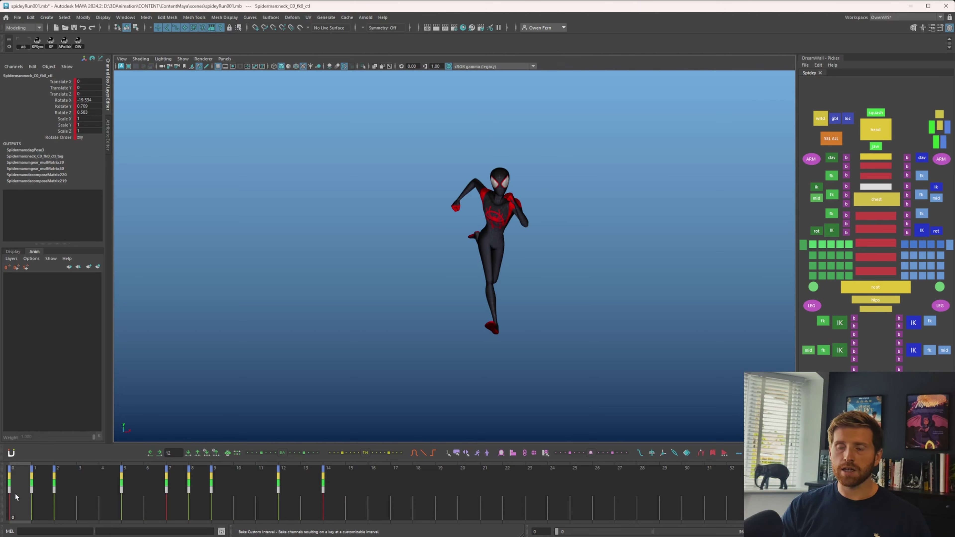
pyautogui.click(876, 129)
pyautogui.click(863, 167)
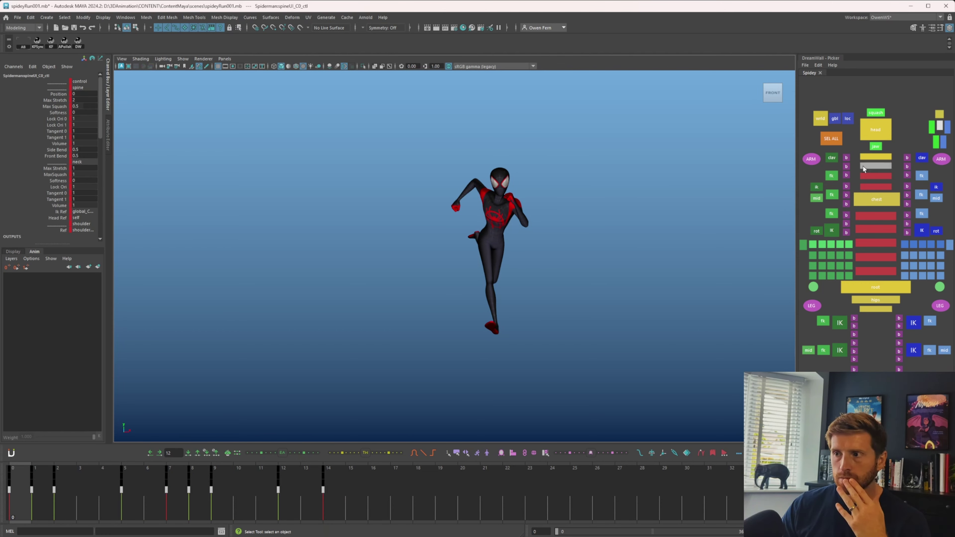
pyautogui.click(879, 136)
pyautogui.click(535, 456)
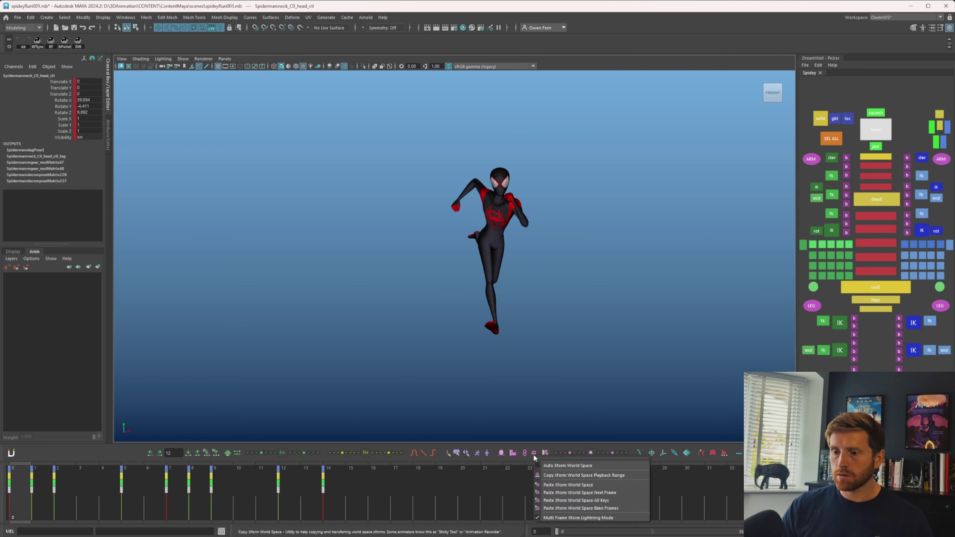
pyautogui.click(575, 476)
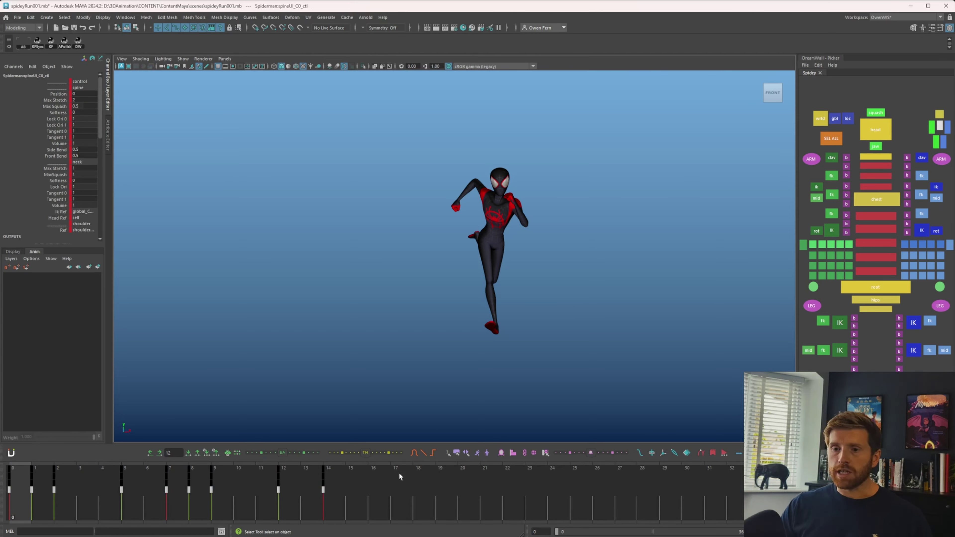
# - Change the Head Ref space on the spine settings control and play back the run
pyautogui.click(83, 219)
pyautogui.click(107, 240)
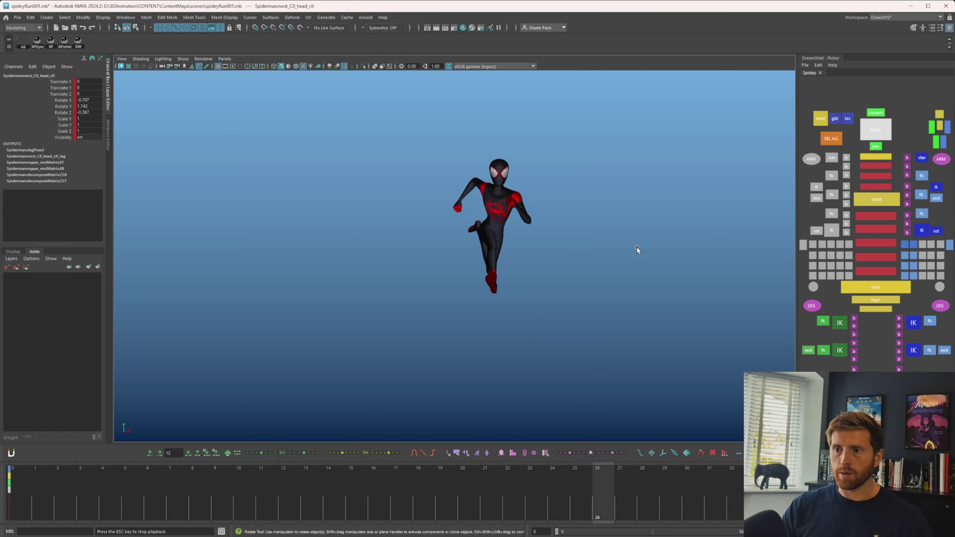
pyautogui.press('Escape')
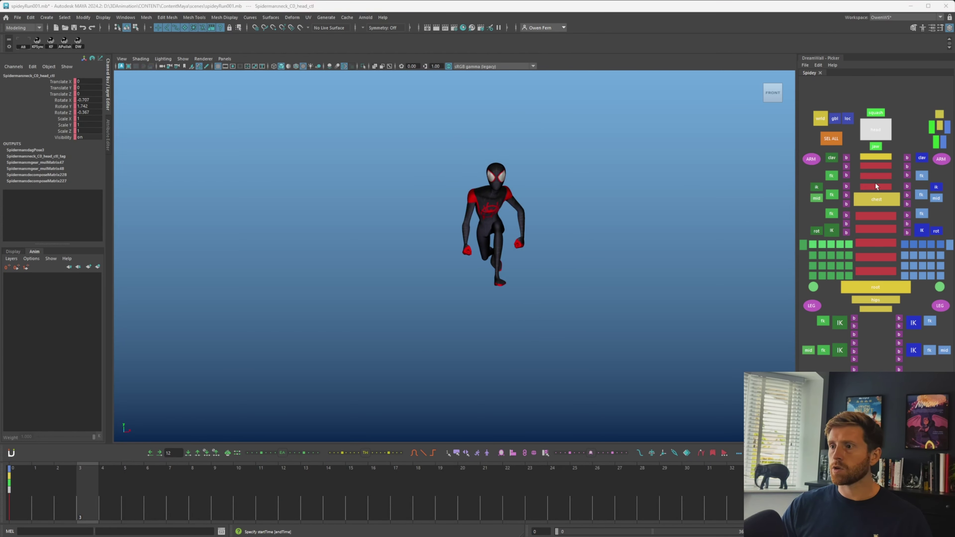
# - Rotate the lowest neck FK control against the body's tilt, adding a key at frame 6
pyautogui.click(872, 187)
pyautogui.click(28, 491)
pyautogui.press('.')
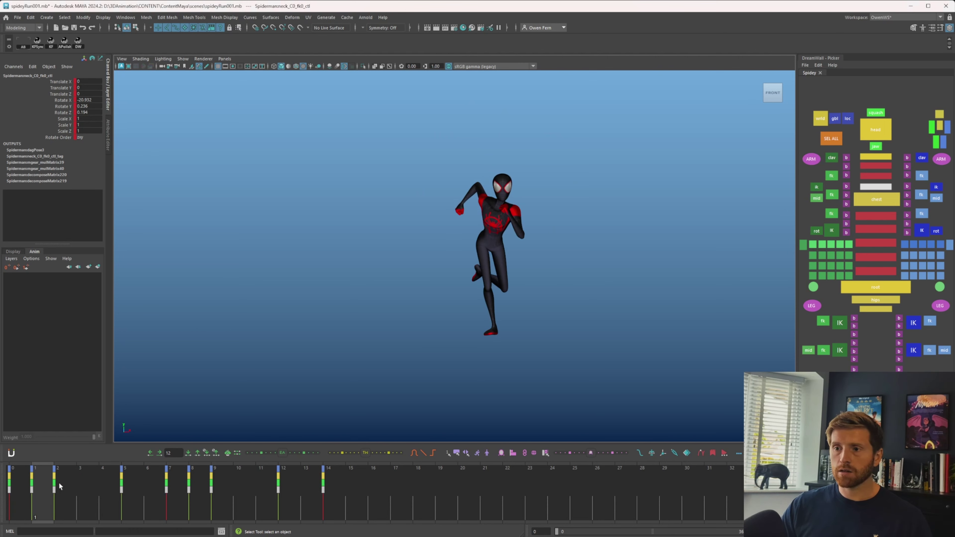
pyautogui.press(',')
pyautogui.press('.')
pyautogui.press('e')
pyautogui.moveTo(561, 153); pyautogui.dragTo(568, 155)
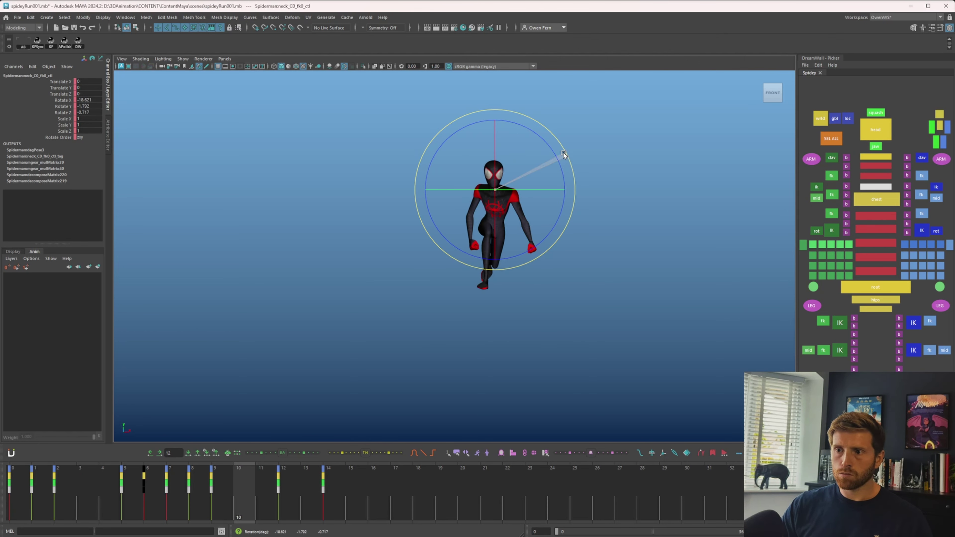
# - Key the lowest neck FK control's rotation at frame 10 and play back the run
pyautogui.hotkey('alt', '.')
pyautogui.hotkey('alt', '.')
pyautogui.hotkey('alt', '.')
pyautogui.press(',')
pyautogui.press('.')
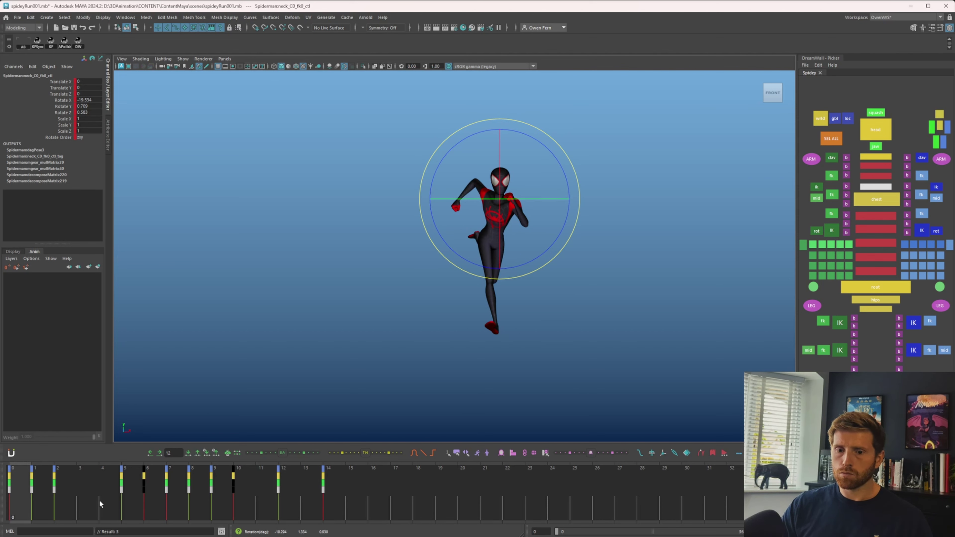
pyautogui.press(',')
pyautogui.moveTo(337, 503); pyautogui.dragTo(23, 484)
pyautogui.hotkey('alt', 'v')
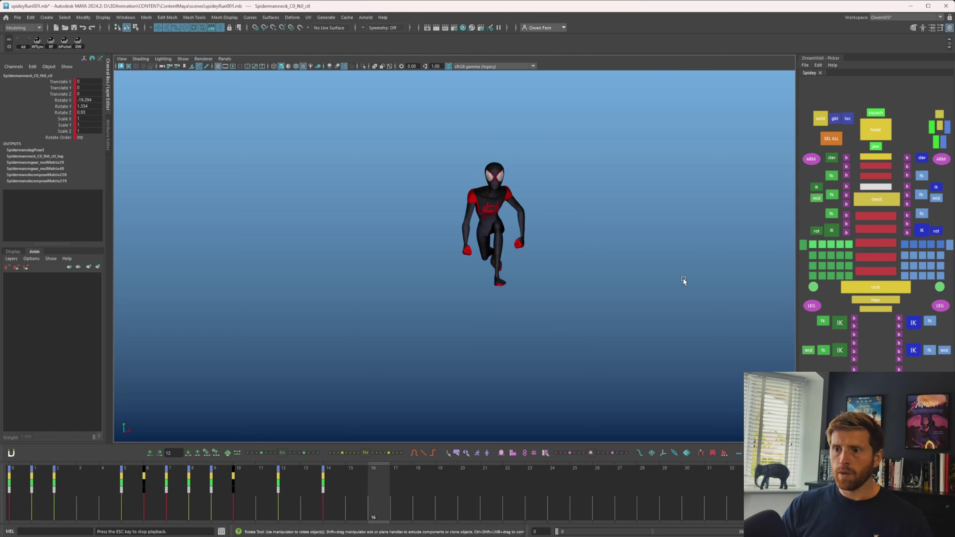
pyautogui.hotkey('alt', 'v')
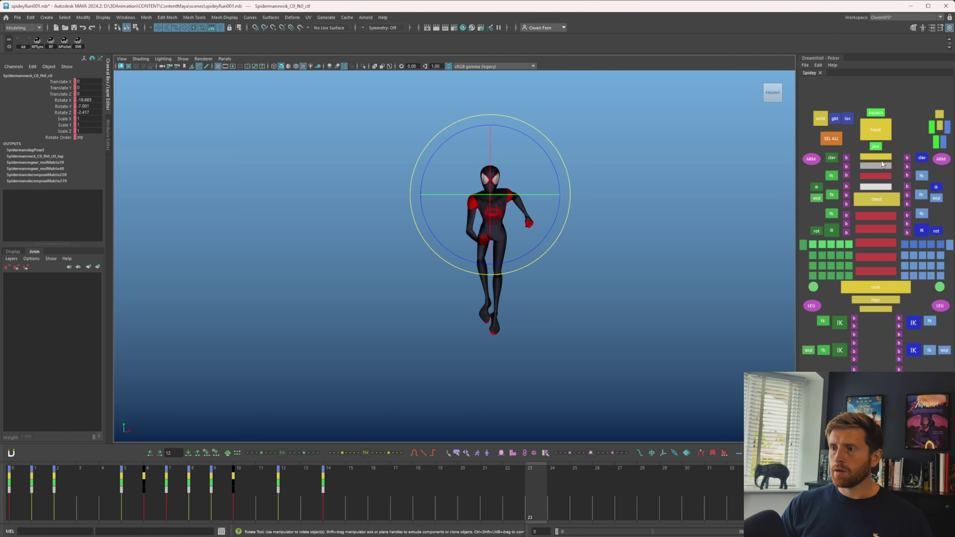
# - Key the head control's rotation between frames 0 and 14 and set its animation curves to cycle
pyautogui.click(879, 134)
pyautogui.hotkey('alt', 'v')
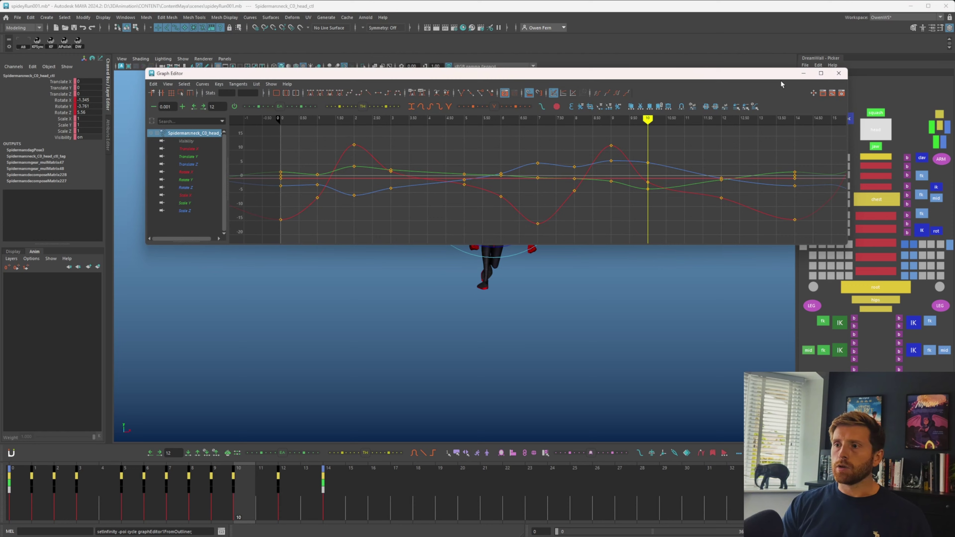
pyautogui.click(839, 73)
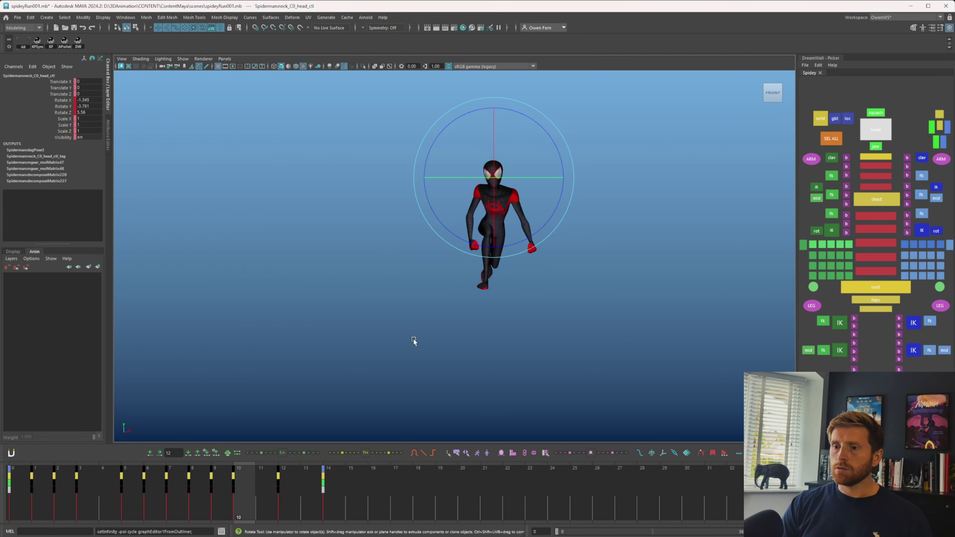
# - Play back the run from the front camera, switch to the persp camera and play it again
pyautogui.hotkey('alt', 'v')
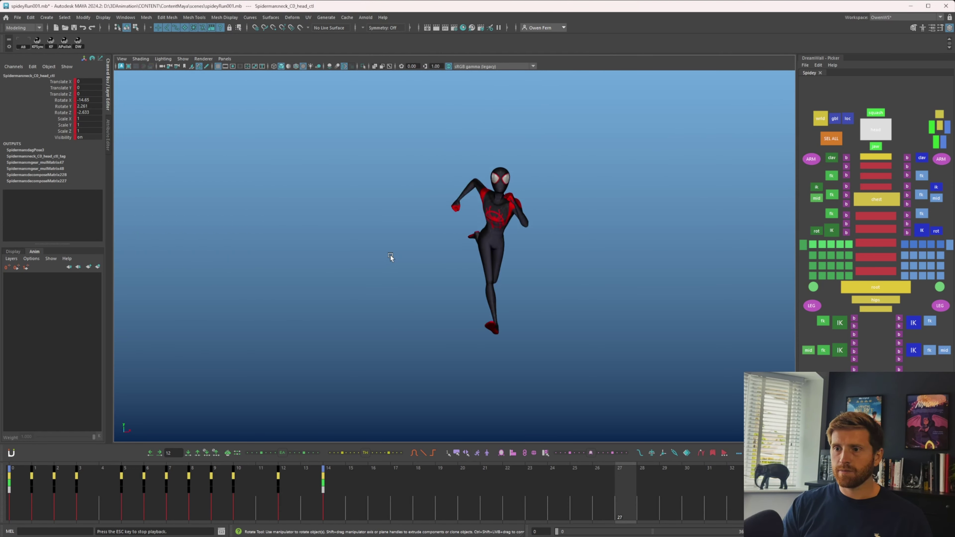
pyautogui.hotkey('alt', 'v')
pyautogui.click(226, 59)
pyautogui.moveTo(263, 66)
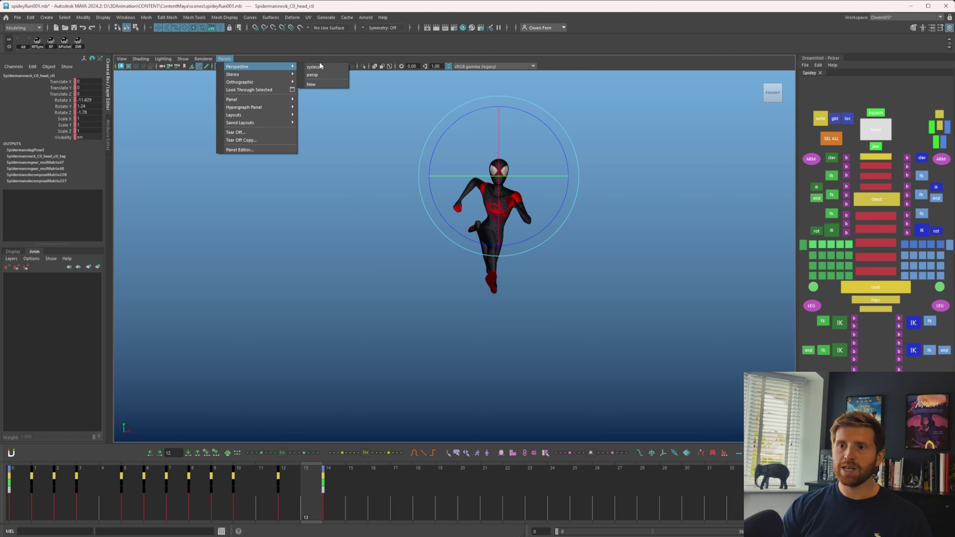
pyautogui.click(322, 75)
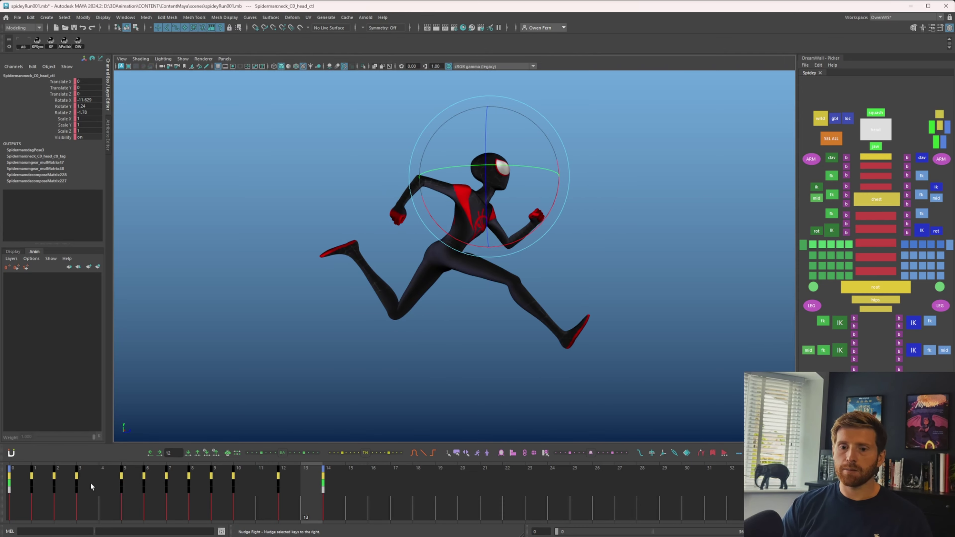
pyautogui.hotkey('alt', 'v')
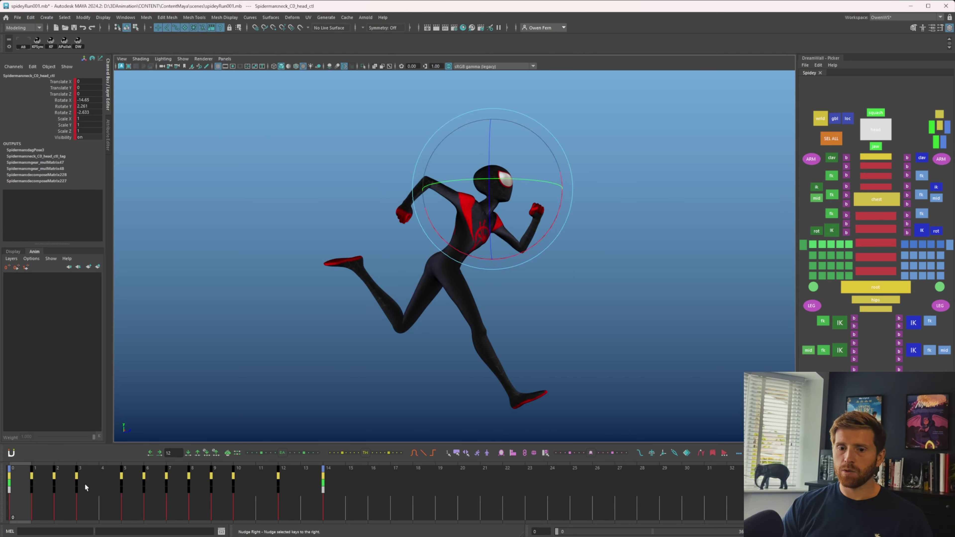
# - Raise the head control's Rotate X curve in the Graph Editor
pyautogui.click(24, 485)
pyautogui.hotkey('ctrl', 'g')
pyautogui.click(338, 173)
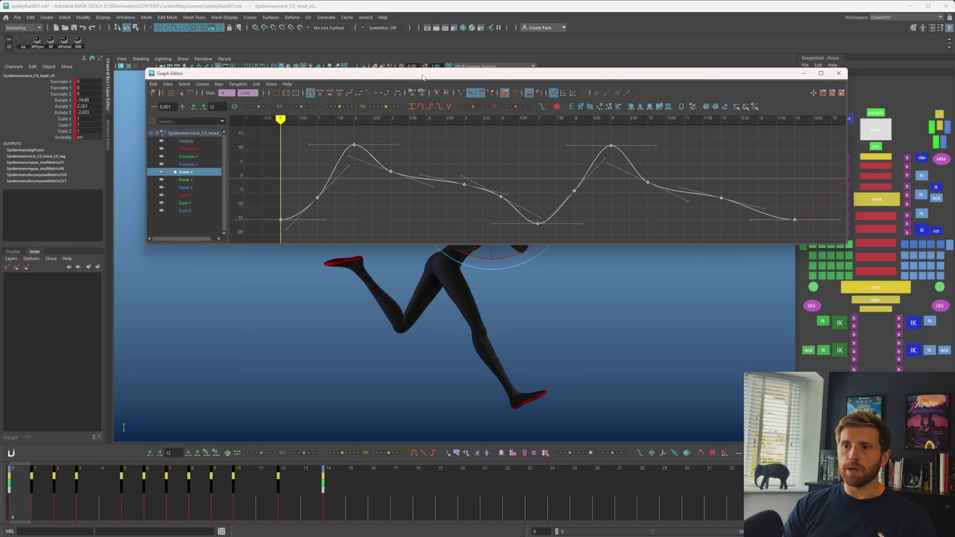
pyautogui.moveTo(422, 77); pyautogui.dragTo(441, 303)
pyautogui.keyDown('shift'); pyautogui.moveTo(481, 397); pyautogui.dragTo(465, 360, button='middle'); pyautogui.keyUp('shift')
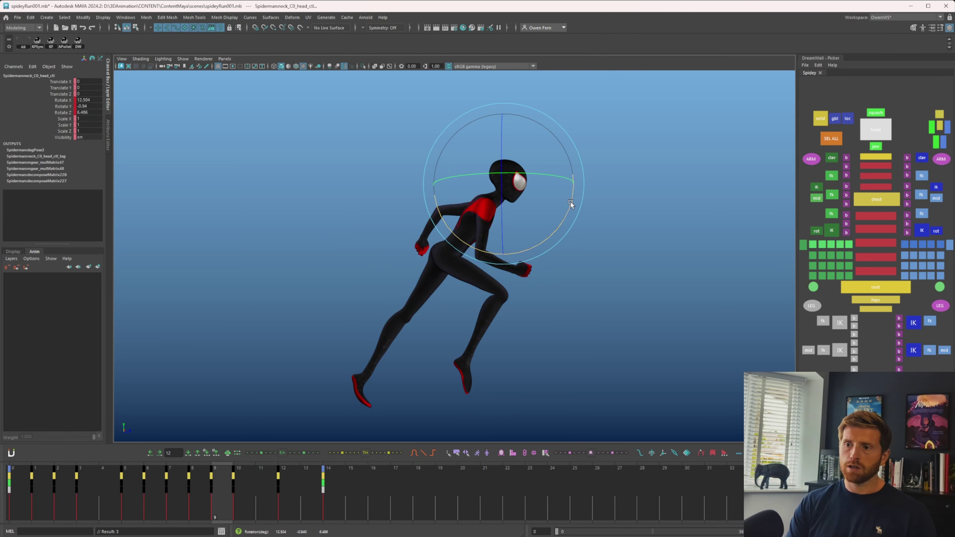
# - Step through the head control's keys, adjust its rotation around frame 12, and play back the run
pyautogui.press('.')
pyautogui.press(',')
pyautogui.press('.')
pyautogui.press('.')
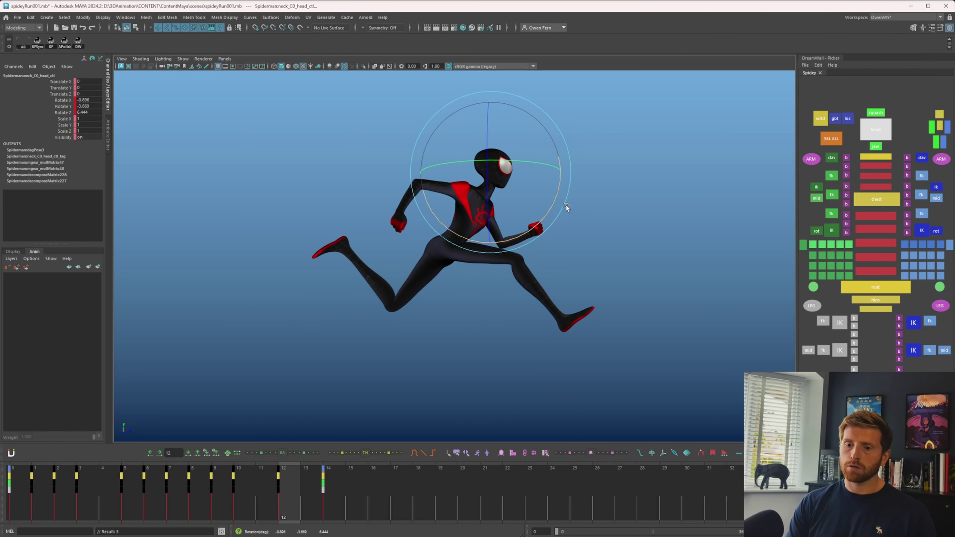
pyautogui.moveTo(552, 192); pyautogui.dragTo(555, 196)
pyautogui.moveTo(555, 196); pyautogui.dragTo(555, 200)
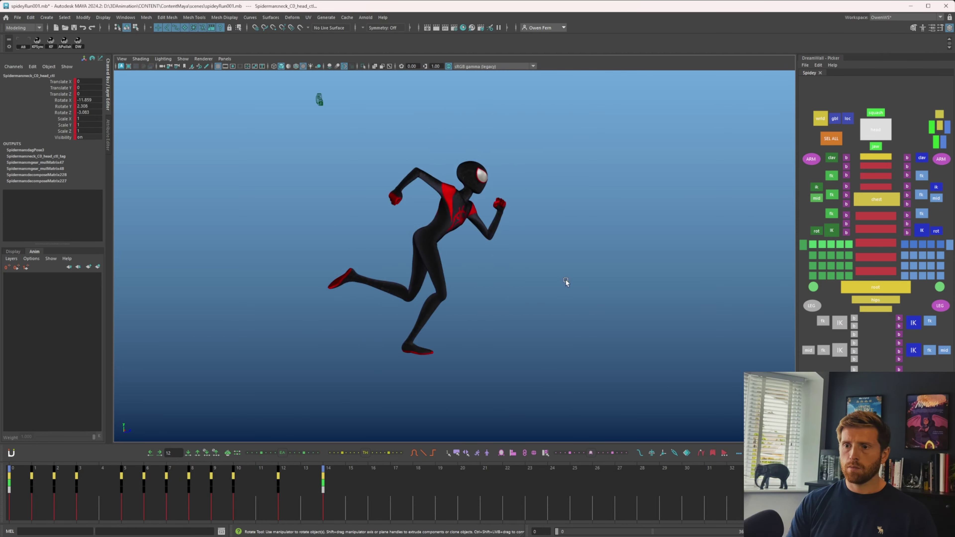
pyautogui.hotkey('alt', 'v')
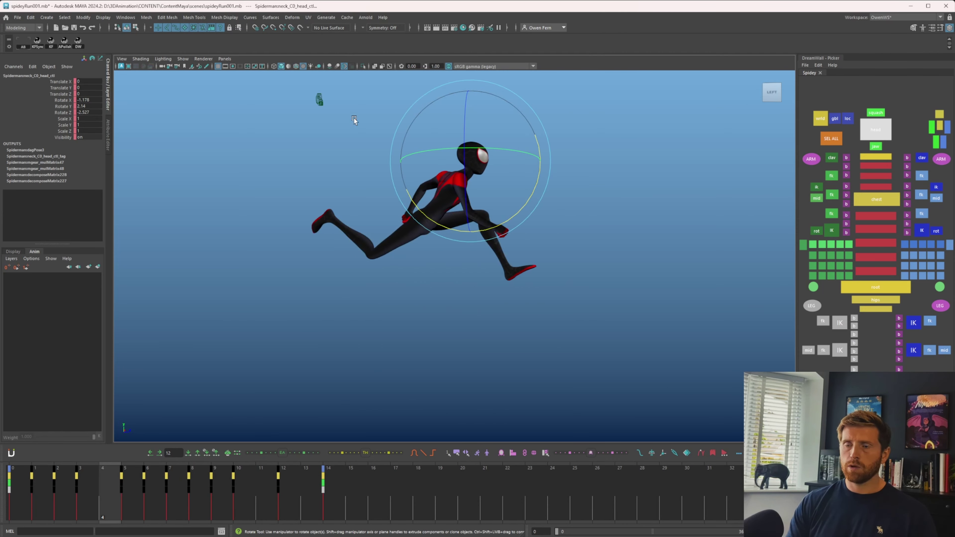
pyautogui.click(224, 59)
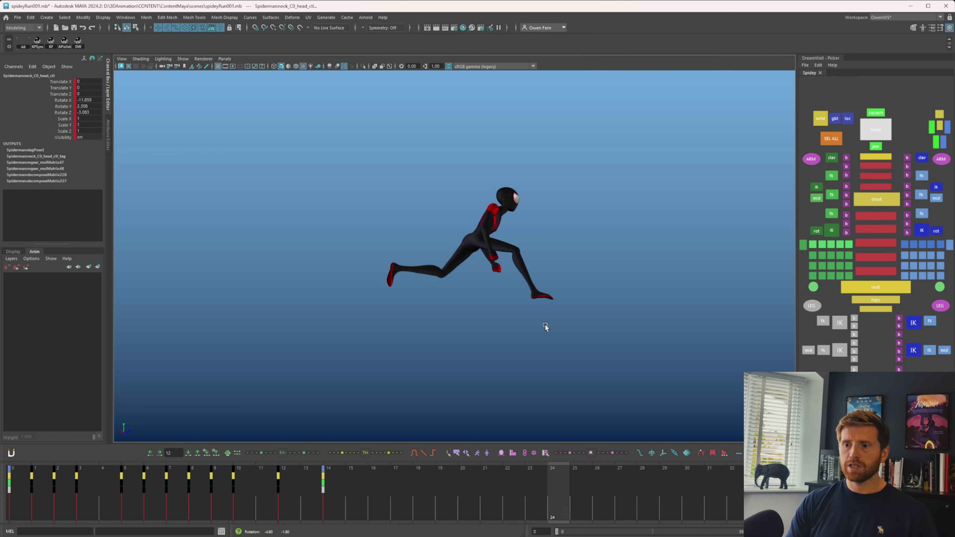
pyautogui.hotkey('alt', 'v')
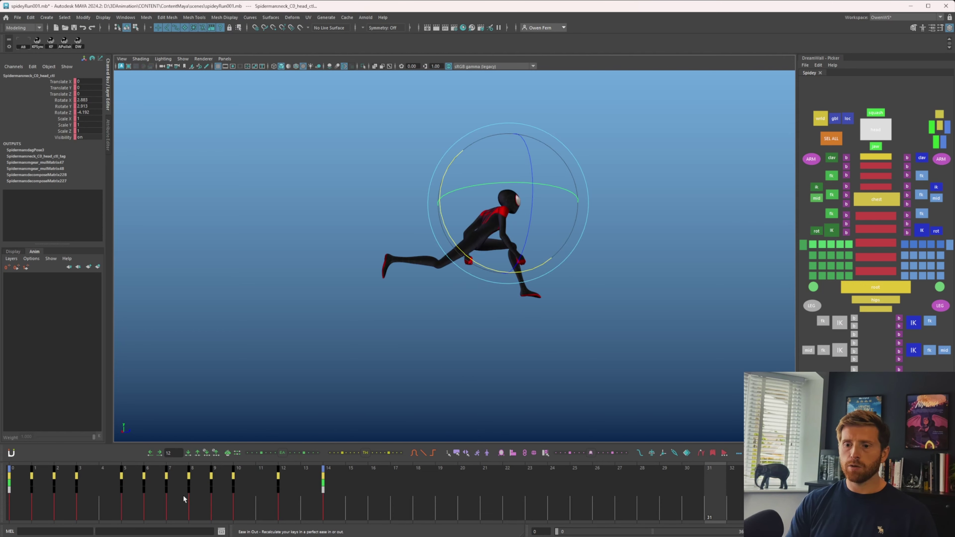
# - Try to move the left foot's IK control up and back at frame 5
pyautogui.click(122, 489)
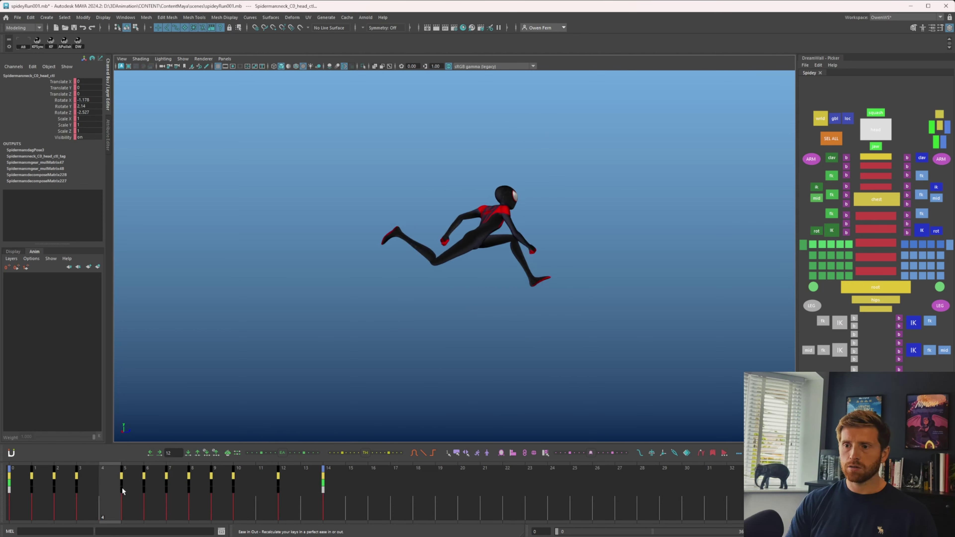
pyautogui.moveTo(122, 491); pyautogui.dragTo(126, 491)
pyautogui.press('q')
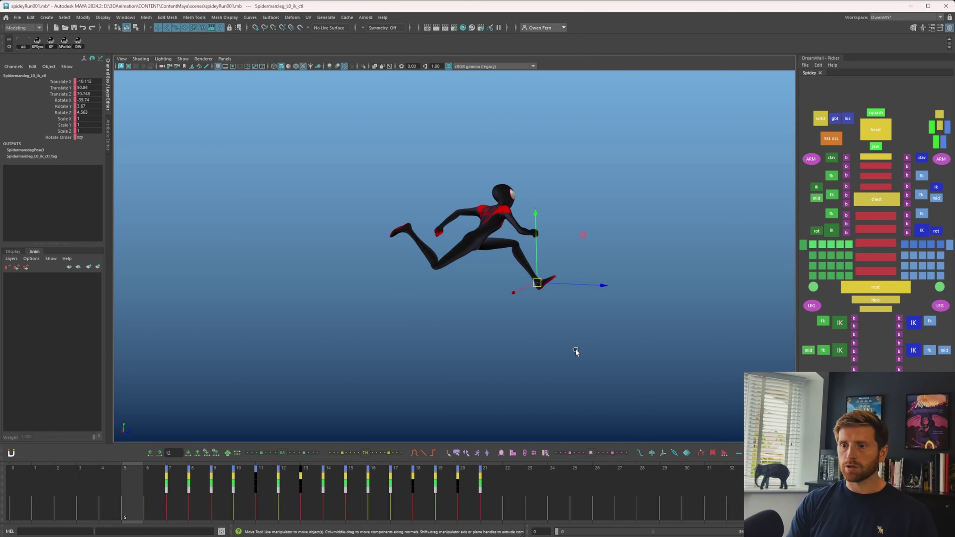
pyautogui.moveTo(576, 351); pyautogui.dragTo(560, 352, button='middle')
pyautogui.keyDown('alt'); pyautogui.moveTo(567, 351); pyautogui.dragTo(556, 361); pyautogui.keyUp('alt')
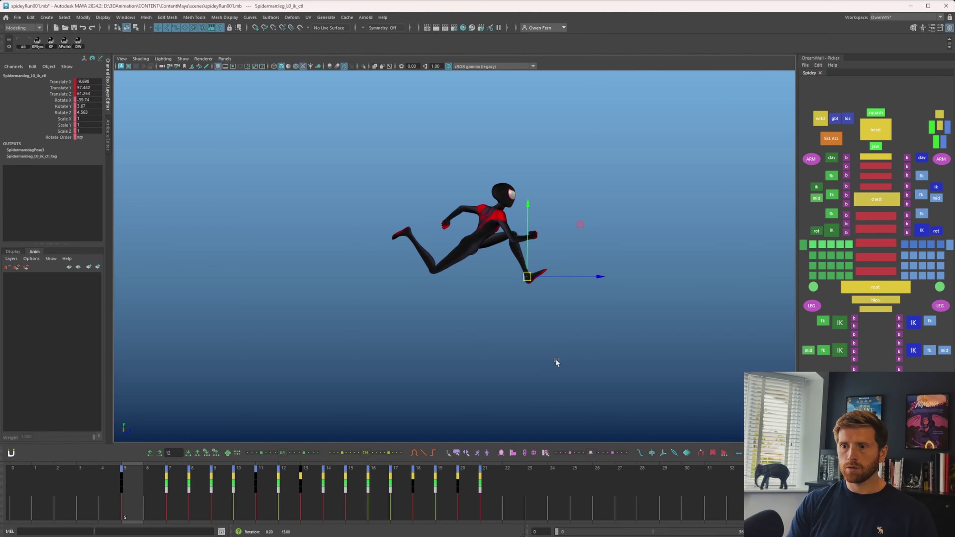
pyautogui.moveTo(565, 357)
pyautogui.mouseDown(button='middle')
pyautogui.moveTo(576, 346)
pyautogui.moveTo(574, 355)
pyautogui.mouseUp(button='middle')
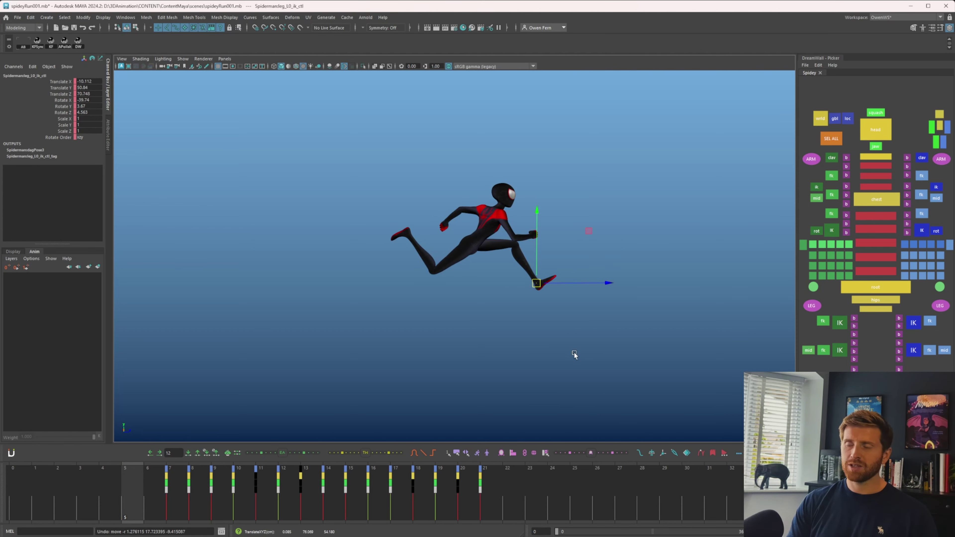
# - Add both legs' foot IK, knee and foot roll controls to a new animation layer and key them at frames 0 and 14
pyautogui.moveTo(222, 482); pyautogui.dragTo(277, 478)
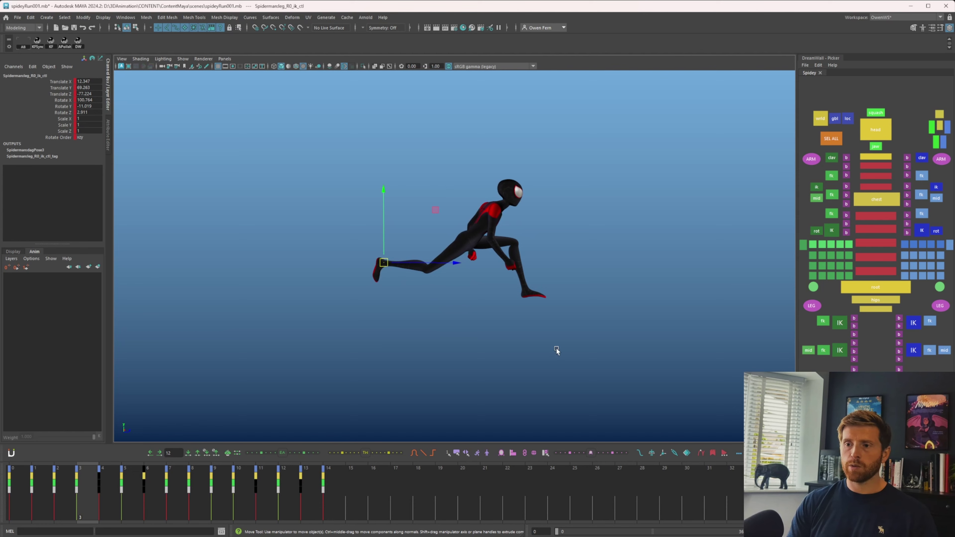
pyautogui.keyDown('alt'); pyautogui.moveTo(561, 351); pyautogui.dragTo(577, 356, button='right'); pyautogui.keyUp('alt')
pyautogui.keyDown('alt'); pyautogui.moveTo(577, 357); pyautogui.dragTo(590, 357); pyautogui.keyUp('alt')
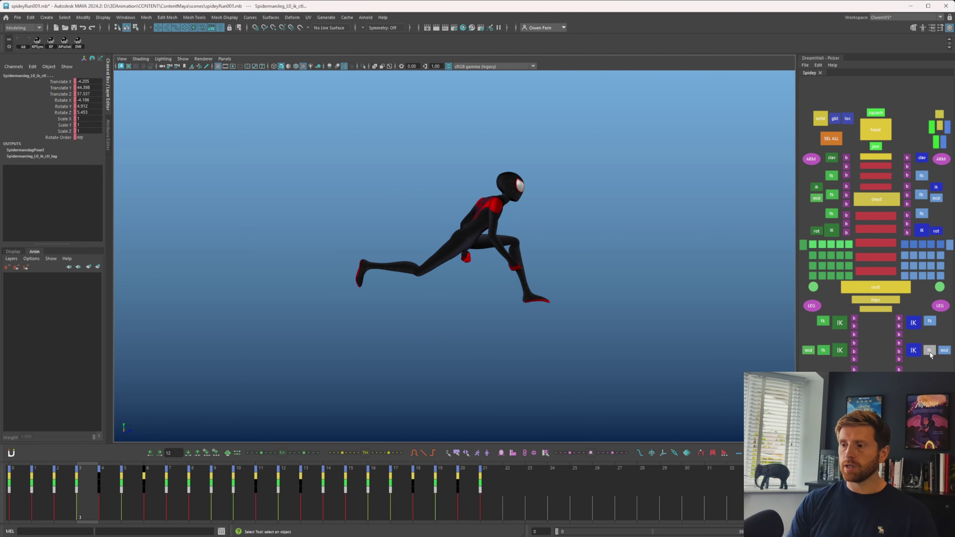
pyautogui.click(930, 352)
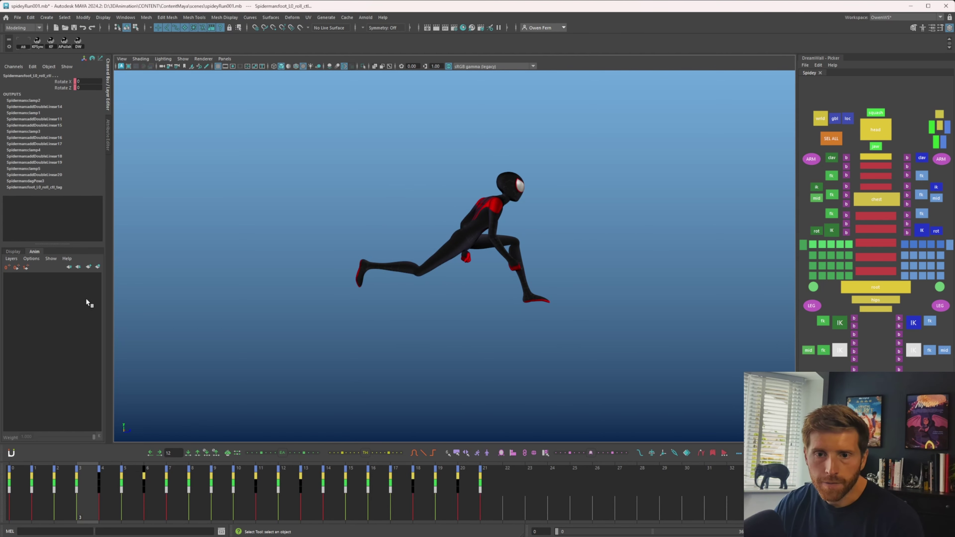
pyautogui.click(97, 267)
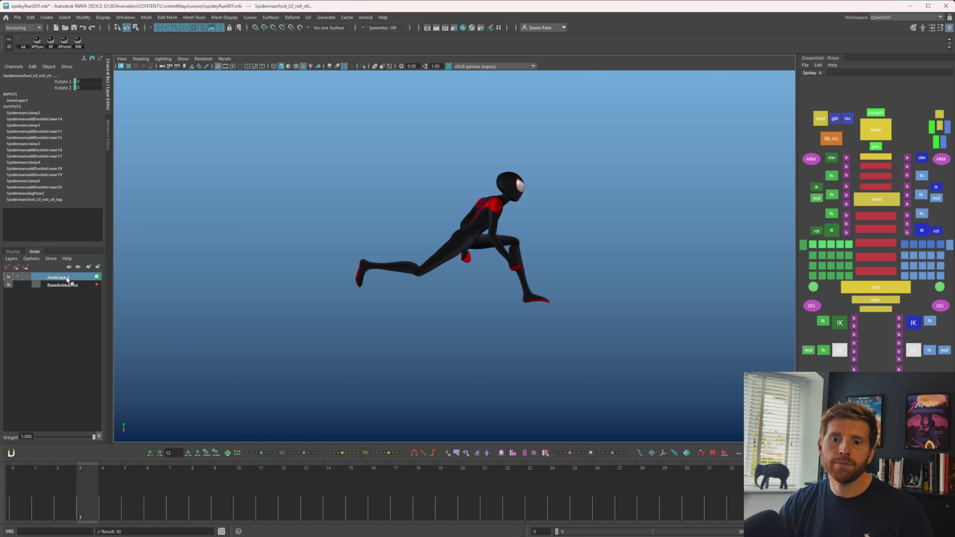
pyautogui.click(19, 494)
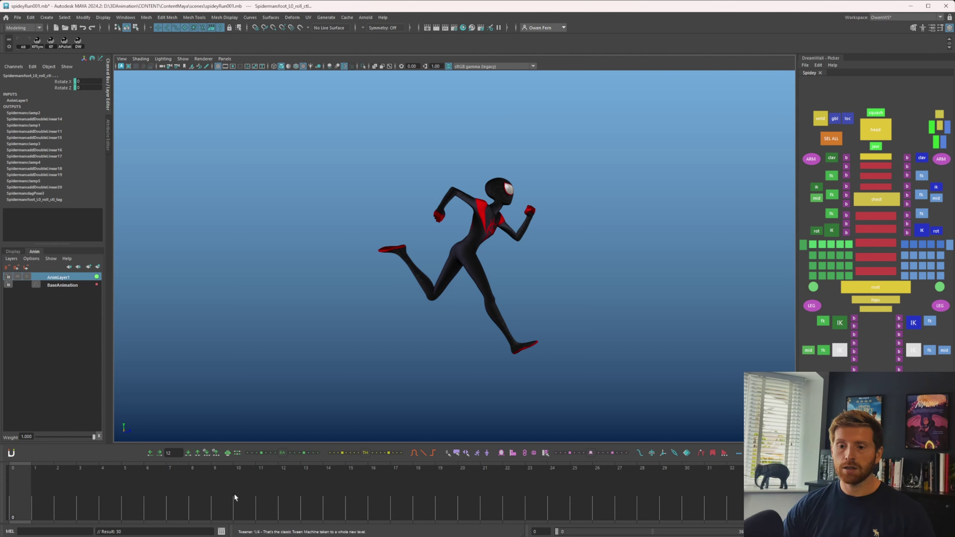
pyautogui.click(330, 489)
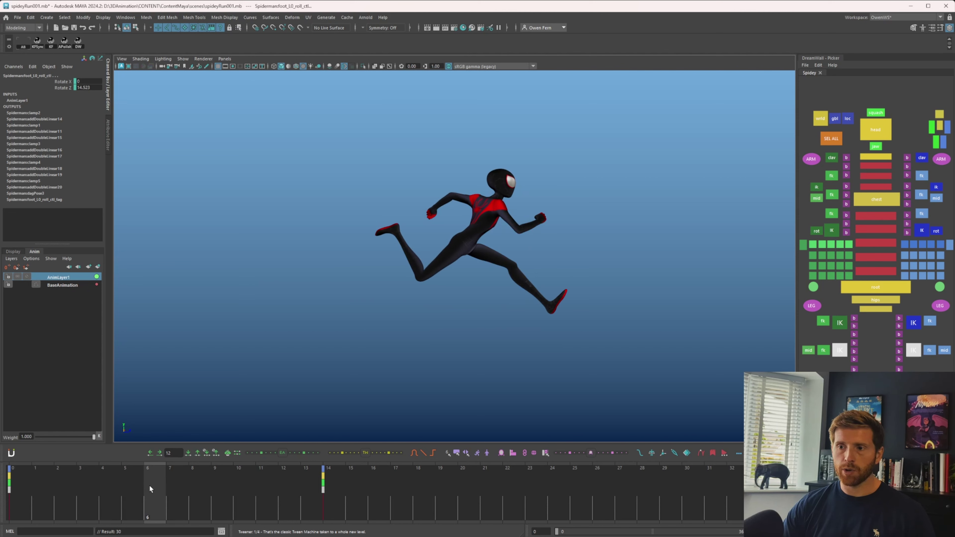
# - Move the right foot's IK control slightly up and forward at frame 5 and key its translation on the layer
pyautogui.click(839, 350)
pyautogui.press('w')
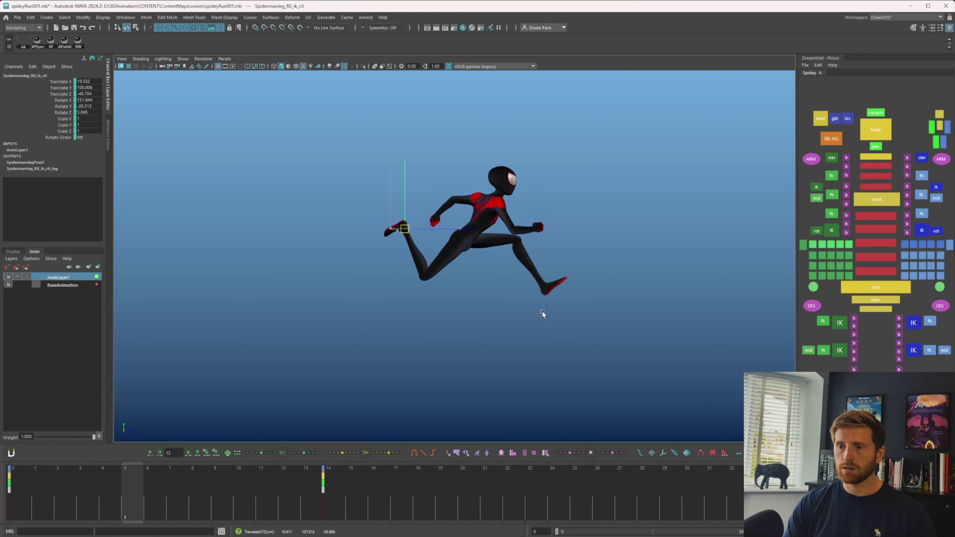
pyautogui.moveTo(542, 313); pyautogui.dragTo(544, 311, button='middle')
pyautogui.hotkey('shift', 'w')
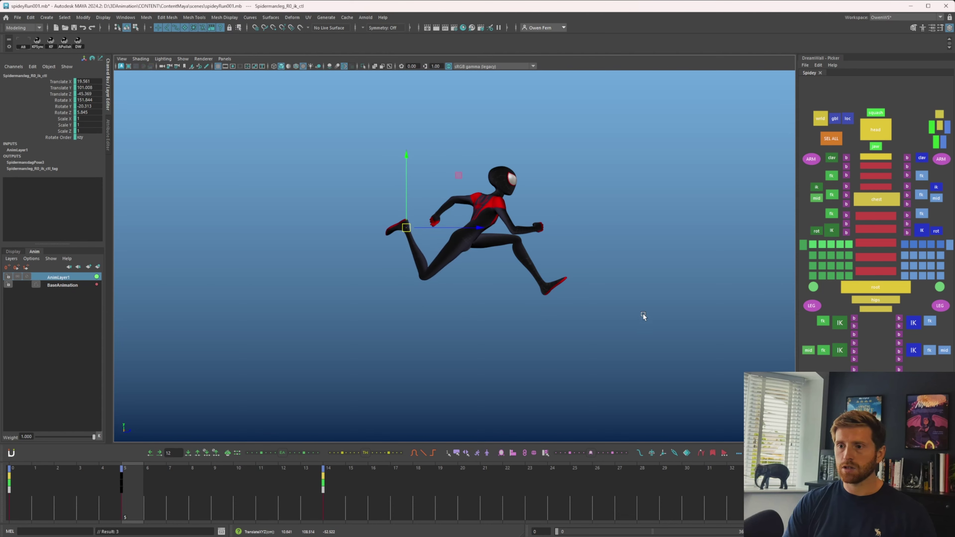
pyautogui.moveTo(643, 316); pyautogui.dragTo(590, 325, button='middle')
pyautogui.hotkey('ctrl', 's')
# - Pull the left foot's IK control up and back at frame 5, adjust its rotation, and key it on the layer
pyautogui.click(913, 350)
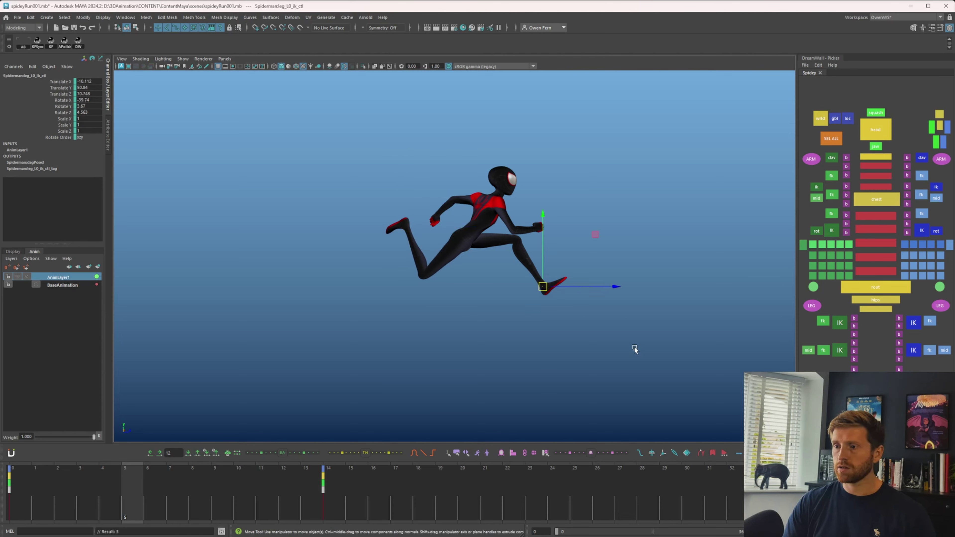
pyautogui.moveTo(627, 355); pyautogui.dragTo(624, 348, button='middle')
pyautogui.keyDown('alt'); pyautogui.moveTo(614, 344); pyautogui.dragTo(546, 353); pyautogui.keyUp('alt')
pyautogui.press('e')
pyautogui.moveTo(544, 287); pyautogui.dragTo(575, 285)
pyautogui.hotkey('ctrl', 's')
pyautogui.press('w')
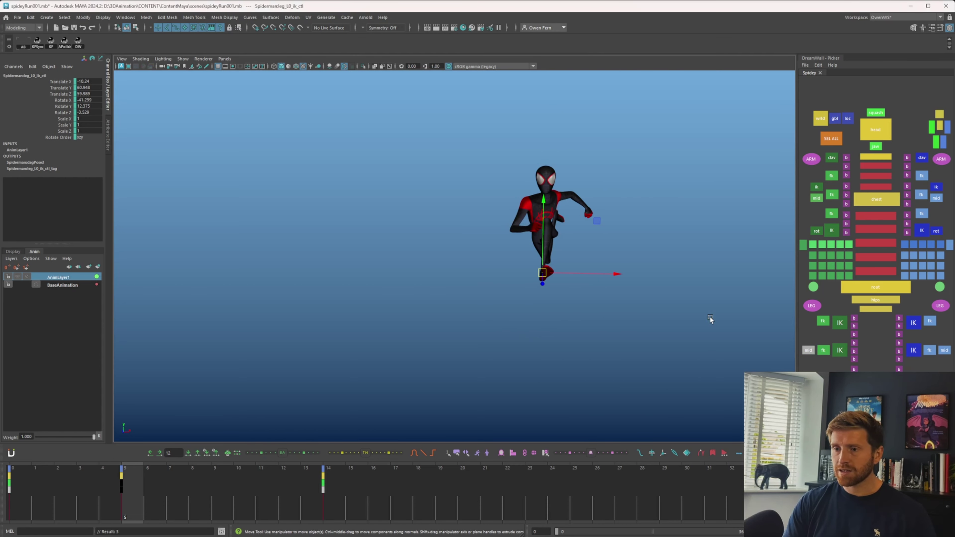
# - Reposition the left knee's pole vector control at frame 5, key it on the layer, and check the leg from several angles
pyautogui.click(913, 351)
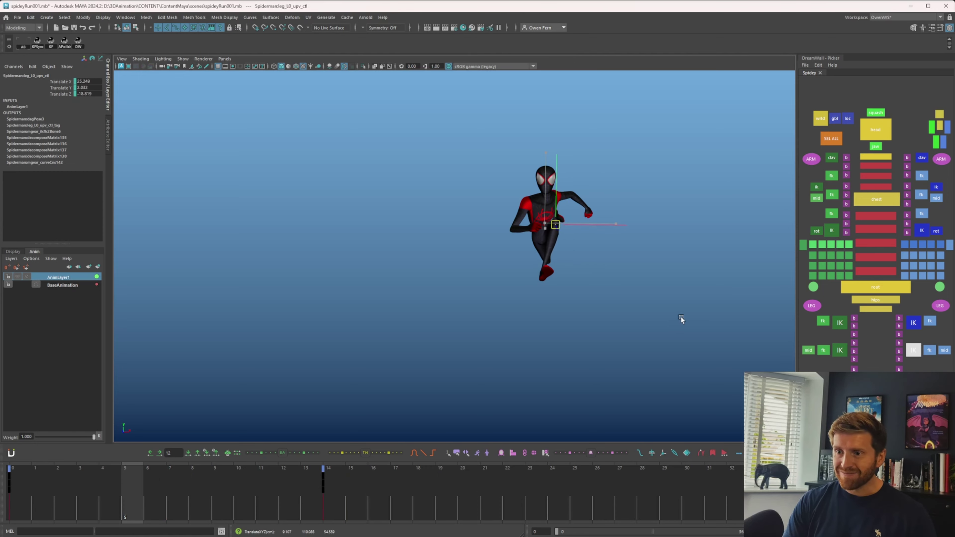
pyautogui.press('s')
pyautogui.moveTo(682, 320)
pyautogui.keyDown('alt'); pyautogui.mouseDown()
pyautogui.moveTo(693, 331)
pyautogui.moveTo(674, 348)
pyautogui.moveTo(680, 353)
pyautogui.moveTo(775, 331)
pyautogui.moveTo(696, 329)
pyautogui.mouseUp(); pyautogui.keyUp('alt')
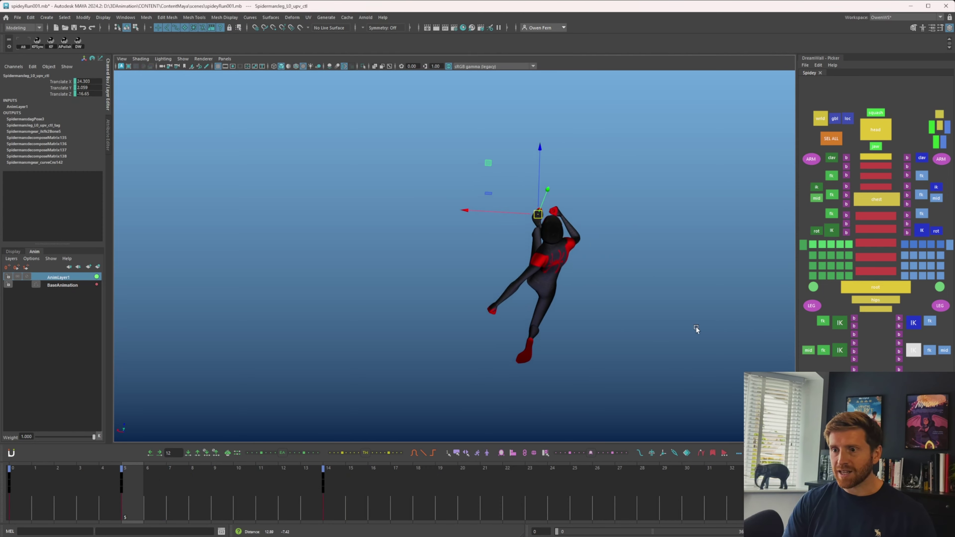
pyautogui.keyDown('alt'); pyautogui.moveTo(697, 327); pyautogui.dragTo(674, 317, button='middle'); pyautogui.keyUp('alt')
pyautogui.keyDown('alt'); pyautogui.moveTo(674, 317); pyautogui.dragTo(671, 335); pyautogui.keyUp('alt')
pyautogui.click(839, 350)
pyautogui.press('s')
pyautogui.keyDown('alt'); pyautogui.moveTo(600, 348); pyautogui.dragTo(760, 294); pyautogui.keyUp('alt')
pyautogui.press('m')
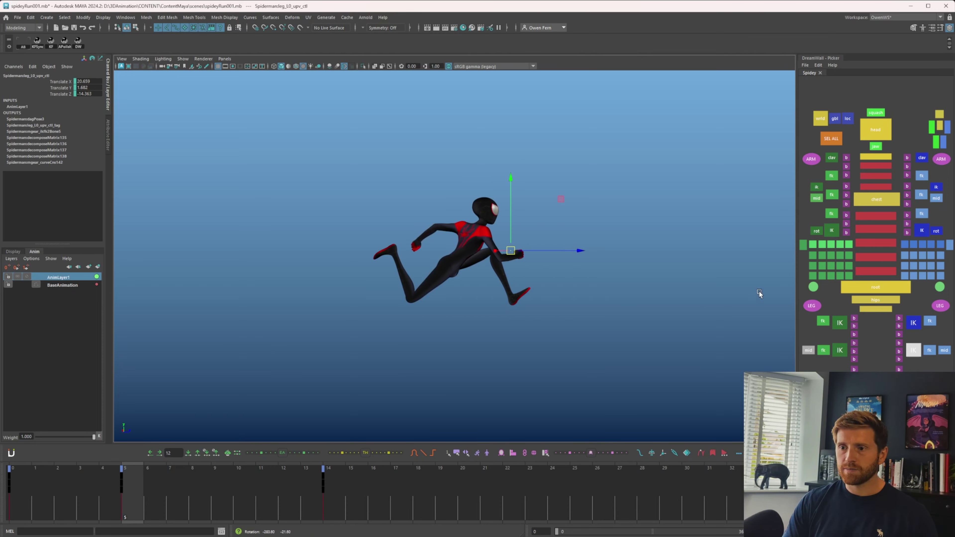
pyautogui.keyDown('alt'); pyautogui.moveTo(608, 320); pyautogui.dragTo(493, 341); pyautogui.keyUp('alt')
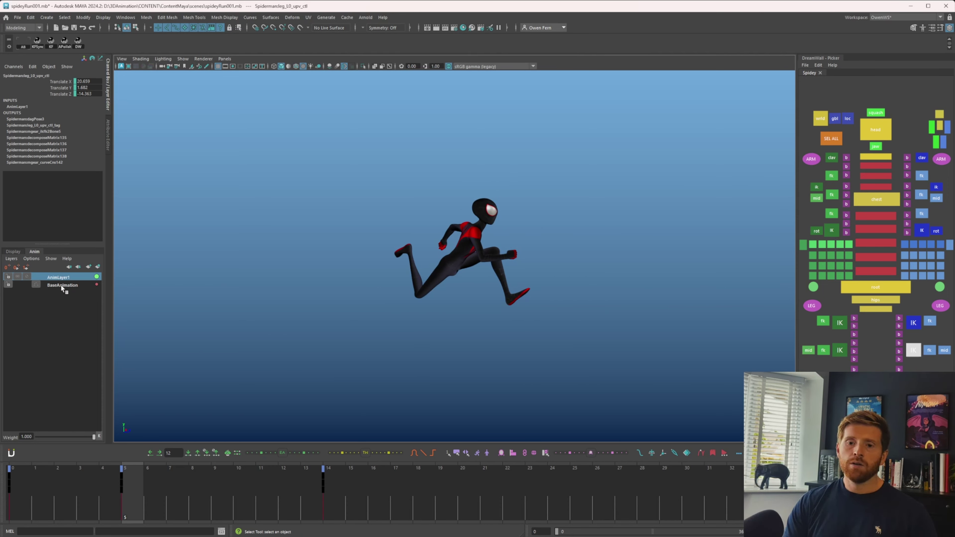
# - Select the objects in AnimLayer1 and zero-key the leg controls at frames 3 and 7
pyautogui.moveTo(58, 278); pyautogui.dragTo(70, 284, button='right')
pyautogui.moveTo(113, 485); pyautogui.dragTo(88, 485)
pyautogui.moveTo(388, 455); pyautogui.dragTo(389, 454)
pyautogui.keyDown('alt'); pyautogui.moveTo(501, 361); pyautogui.dragTo(495, 359); pyautogui.keyUp('alt')
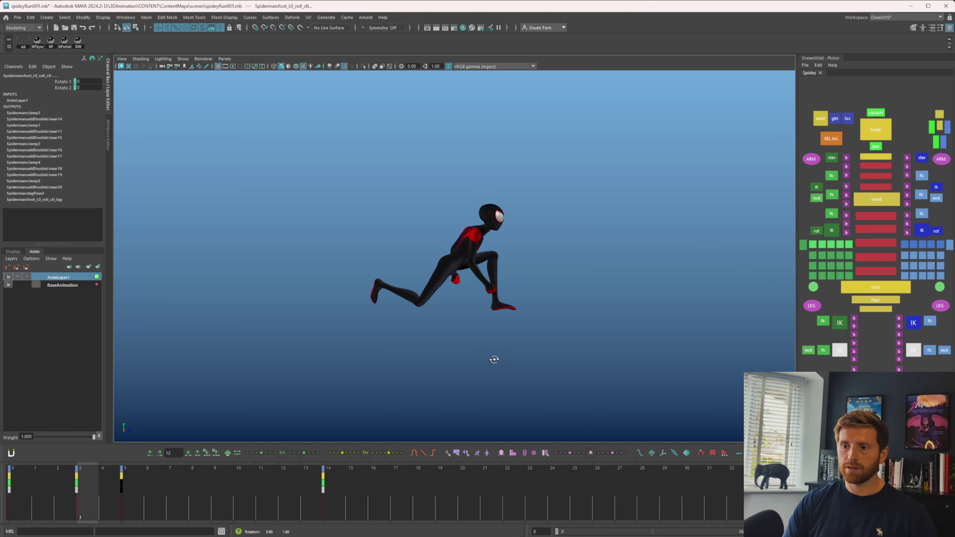
pyautogui.moveTo(70, 498)
pyautogui.mouseDown()
pyautogui.moveTo(177, 487)
pyautogui.moveTo(81, 499)
pyautogui.mouseUp()
pyautogui.click(7, 266)
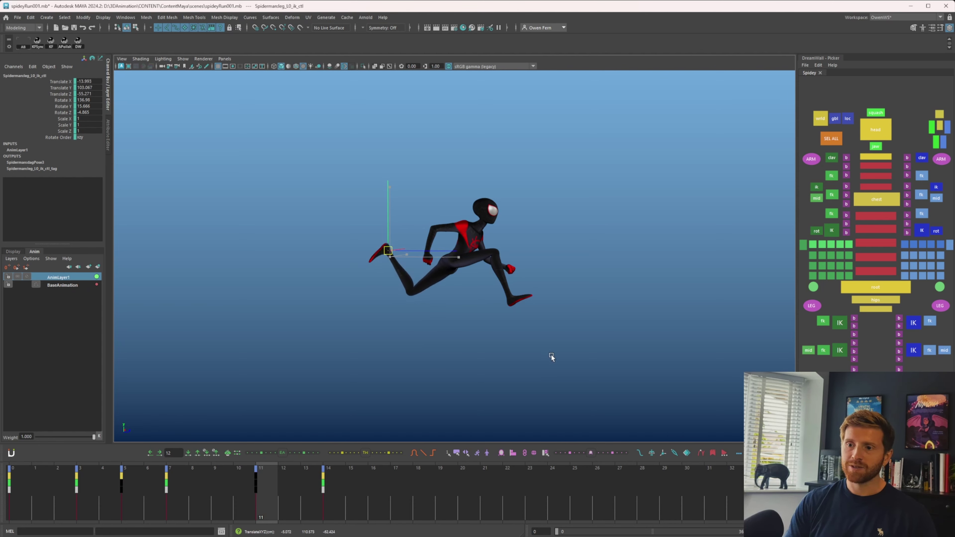
# - Raise the left foot's IK control at frame 6 on AnimLayer1, comparing it with the neighbouring frames
pyautogui.click(81, 496)
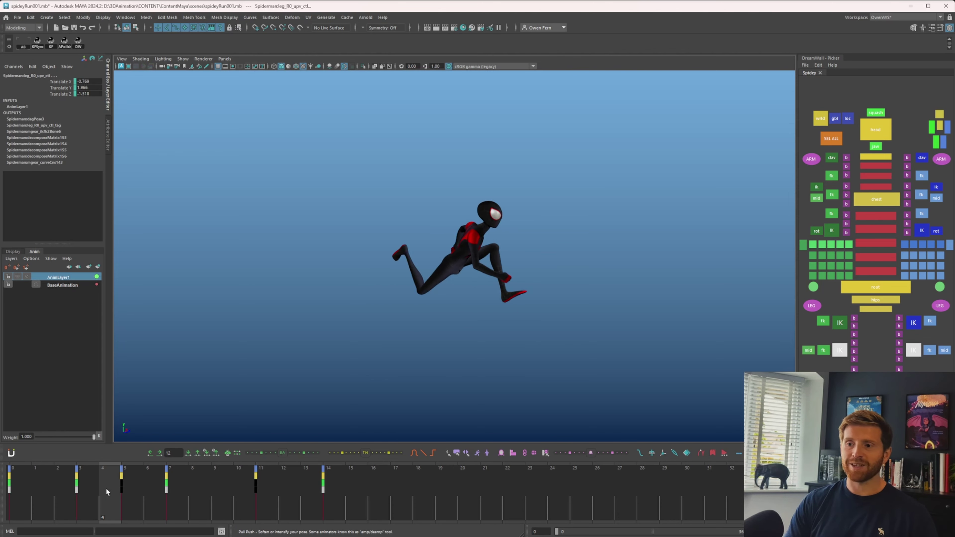
pyautogui.moveTo(139, 488); pyautogui.dragTo(26, 496)
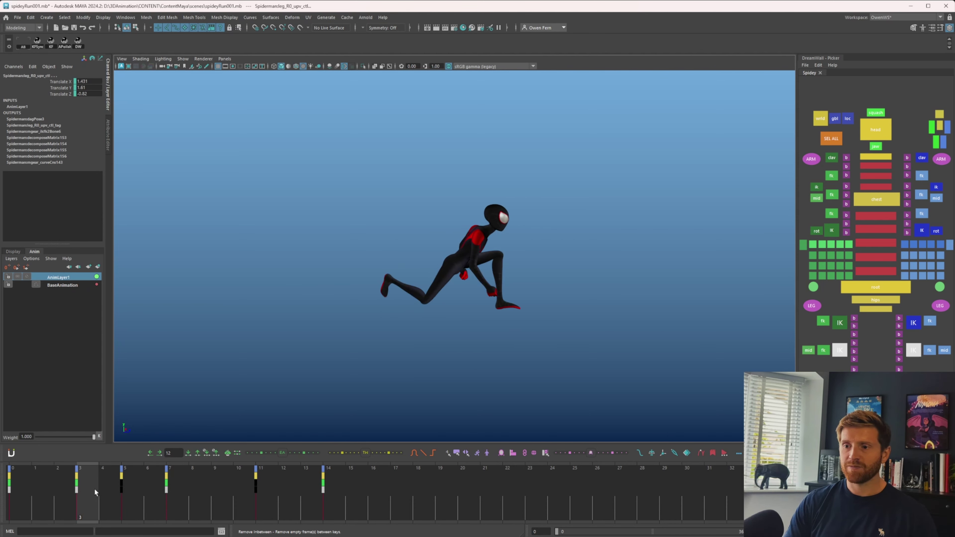
pyautogui.click(914, 381)
pyautogui.click(120, 491)
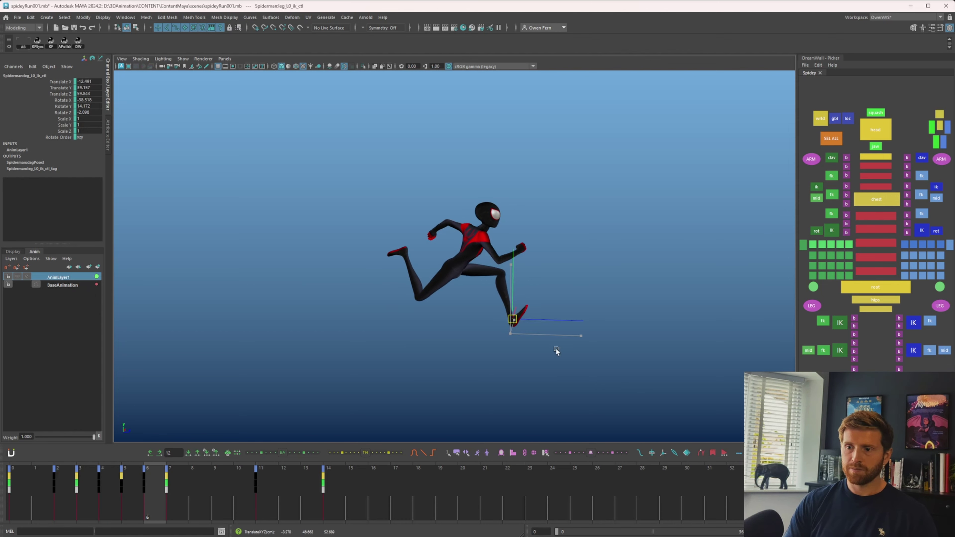
pyautogui.press(',')
pyautogui.press(',')
pyautogui.press('.')
pyautogui.press('.')
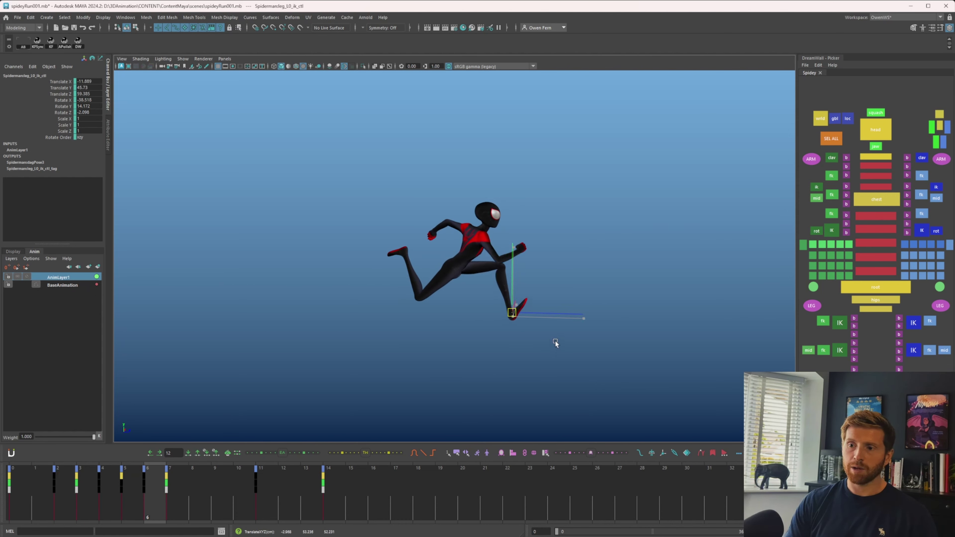
# - Move the left foot's IK control forward at frame 6 and rotate the foot flatter to about -17 in Rotate X
pyautogui.press(',')
pyautogui.press(',')
pyautogui.press(',')
pyautogui.press('.')
pyautogui.press('.')
pyautogui.press('.')
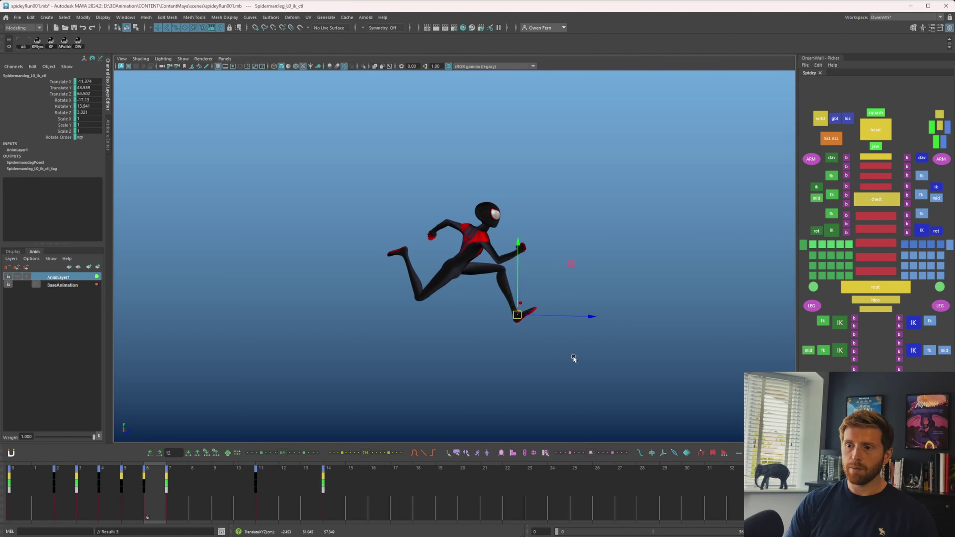
# - Pull the left foot's IK control slightly back and down at frame 4, checking its arc through frames 3 to 7
pyautogui.press(',')
pyautogui.press('.')
pyautogui.press(',')
pyautogui.press(',')
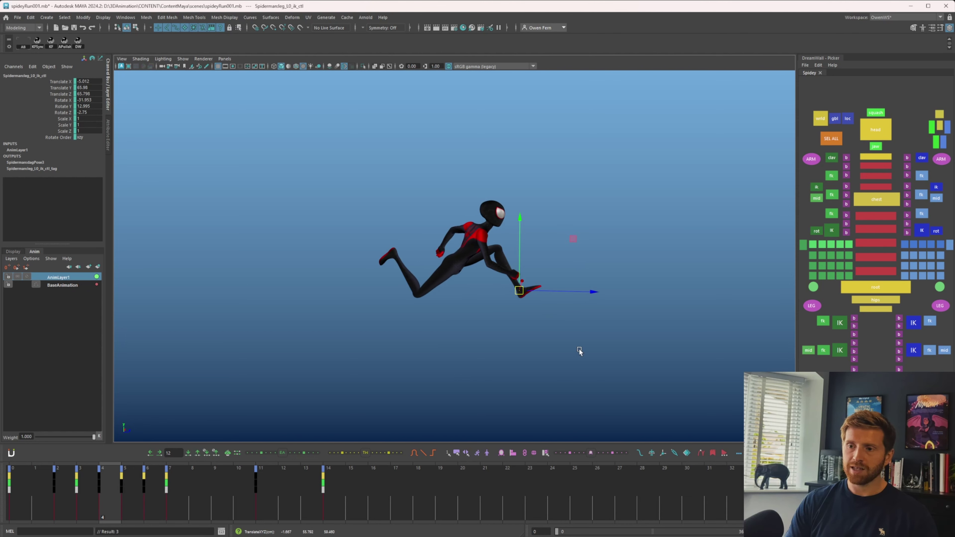
pyautogui.press(',')
pyautogui.press('.')
pyautogui.press('.')
pyautogui.press('.')
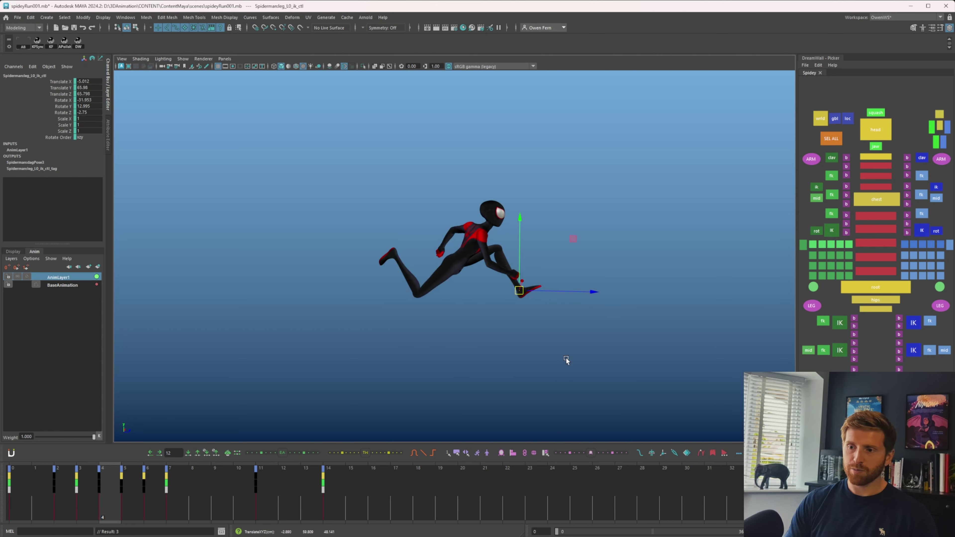
pyautogui.press('.')
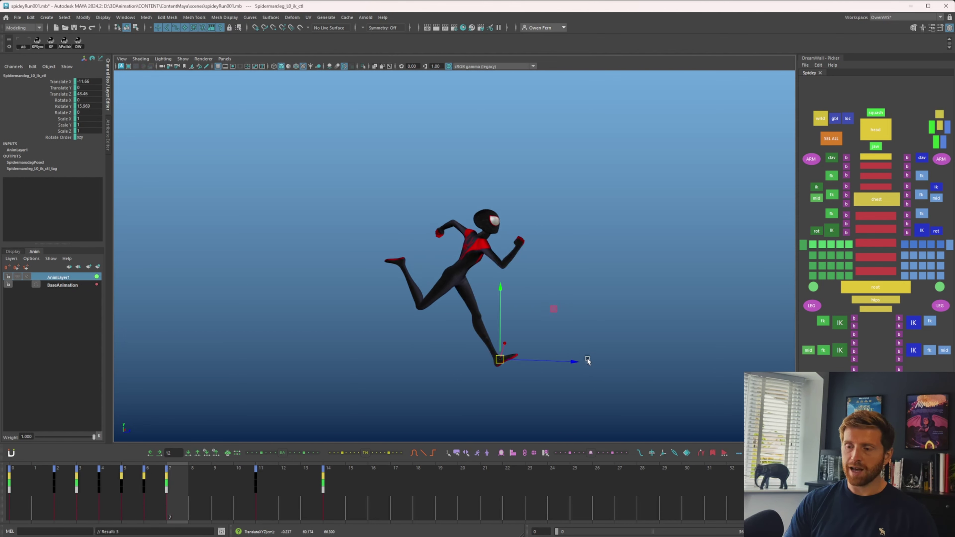
pyautogui.press(',')
pyautogui.press(',')
pyautogui.press(',')
pyautogui.press('.')
pyautogui.press(',')
pyautogui.press('.')
pyautogui.press(',')
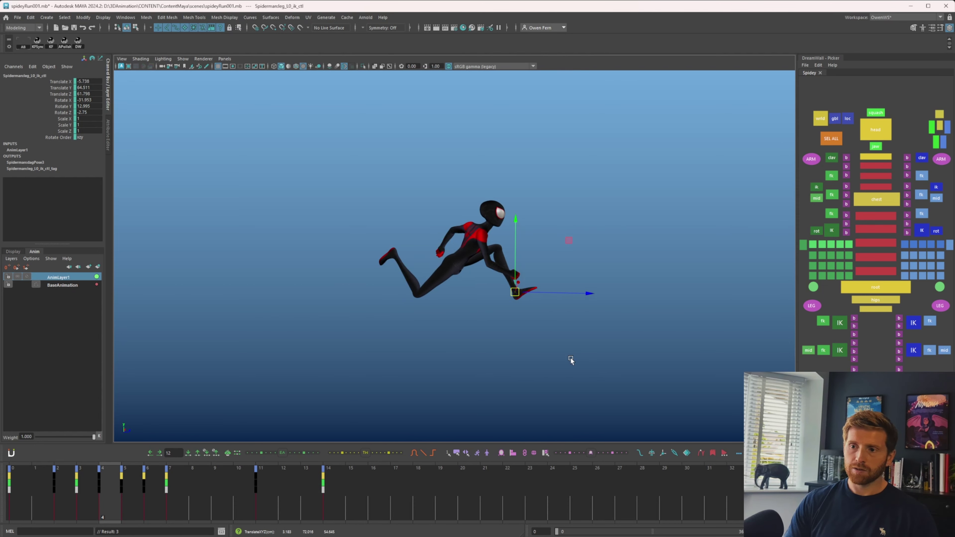
pyautogui.press(',')
pyautogui.hotkey('alt', 'v')
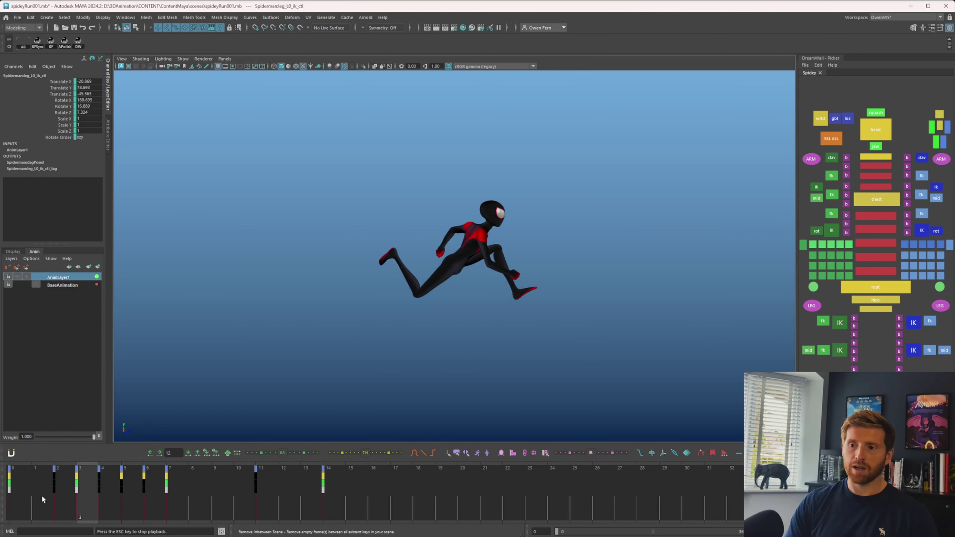
# - Move the right foot's IK control slightly back at frame 8 and key its translation on the layer
pyautogui.moveTo(22, 490); pyautogui.dragTo(78, 491)
pyautogui.hotkey('alt', '.')
pyautogui.hotkey('alt', '.')
pyautogui.hotkey('alt', '.')
pyautogui.hotkey('alt', '.')
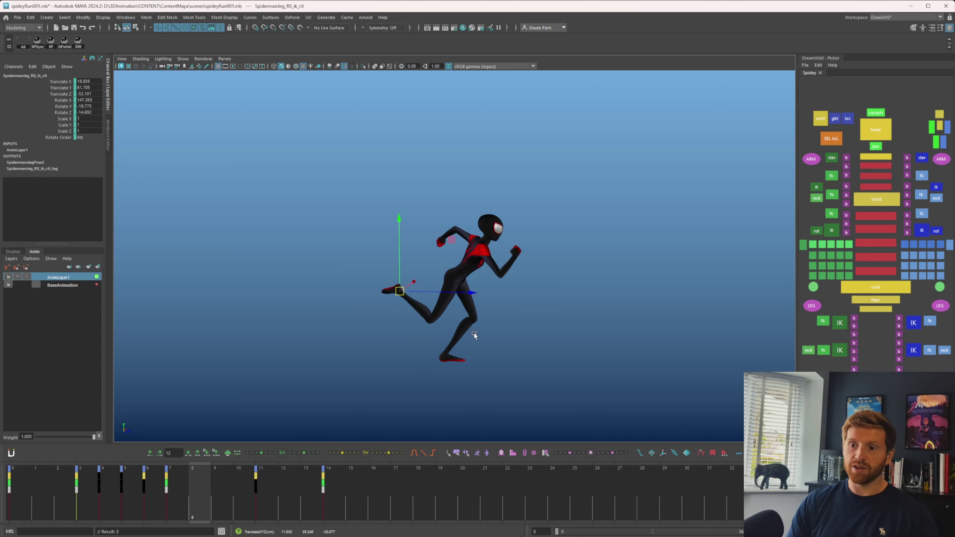
pyautogui.hotkey('alt', ',')
pyautogui.hotkey('alt', ',')
pyautogui.hotkey('alt', ',')
pyautogui.press('.')
pyautogui.press('.')
pyautogui.press('.')
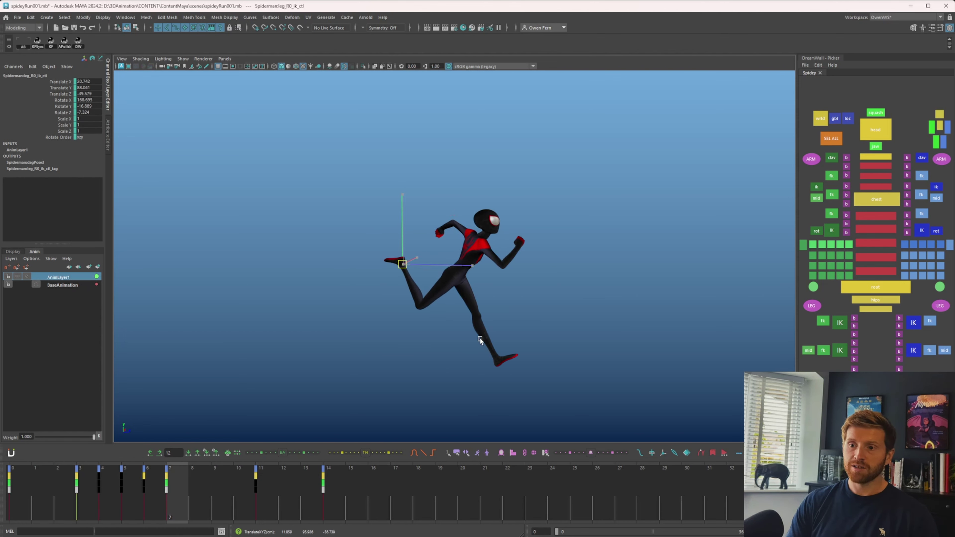
pyautogui.hotkey('alt', ',')
pyautogui.hotkey('alt', ',')
pyautogui.hotkey('alt', '.')
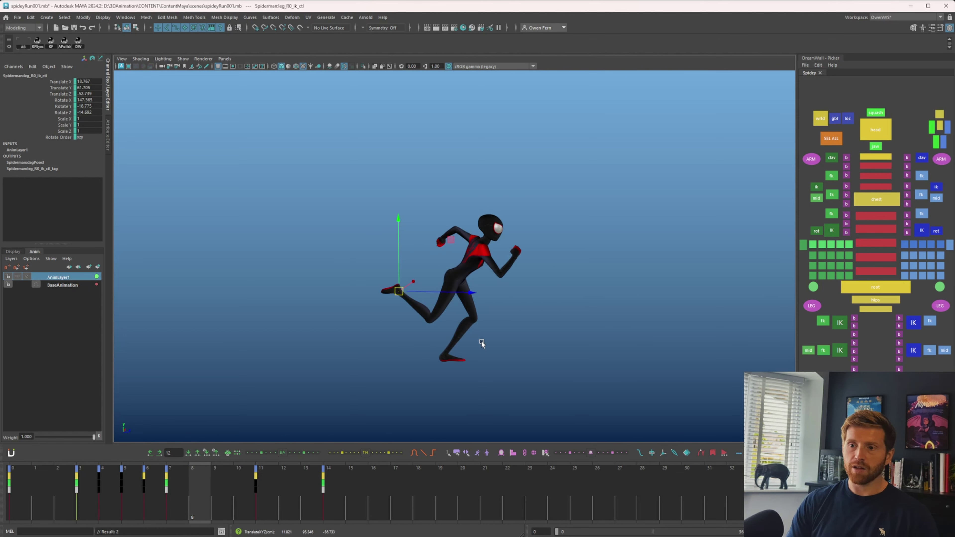
pyautogui.hotkey('shift', 'w')
# - Step back and forth through frames 7 to 9 to check the right foot's arc
pyautogui.hotkey('alt', ',')
pyautogui.hotkey('alt', '.')
pyautogui.hotkey('alt', '.')
pyautogui.hotkey('alt', ',')
pyautogui.hotkey('alt', ',')
pyautogui.hotkey('alt', '.')
pyautogui.hotkey('alt', '.')
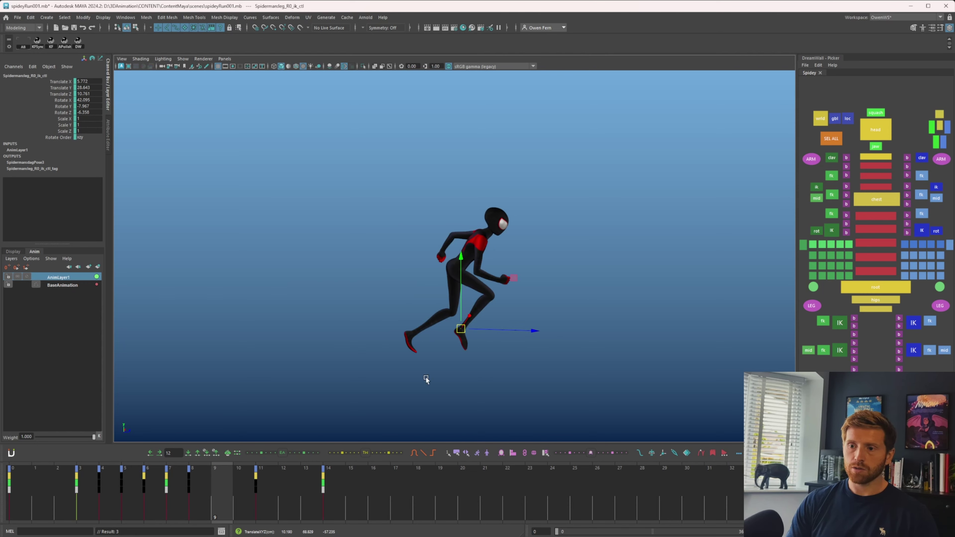
# - Nudge the right foot's IK control slightly back and down at frame 13 and key it on the layer
pyautogui.click(21, 505)
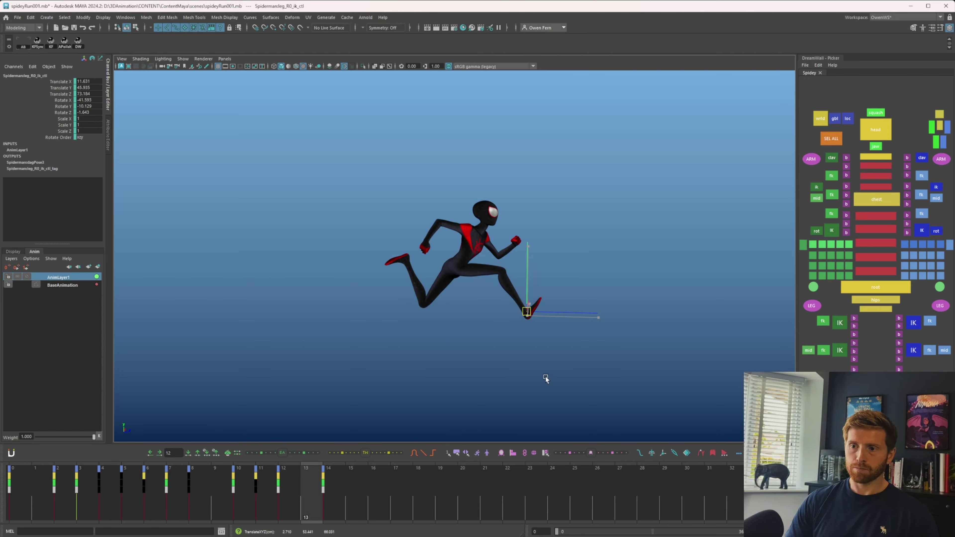
pyautogui.press('s')
pyautogui.press(',')
pyautogui.press('.')
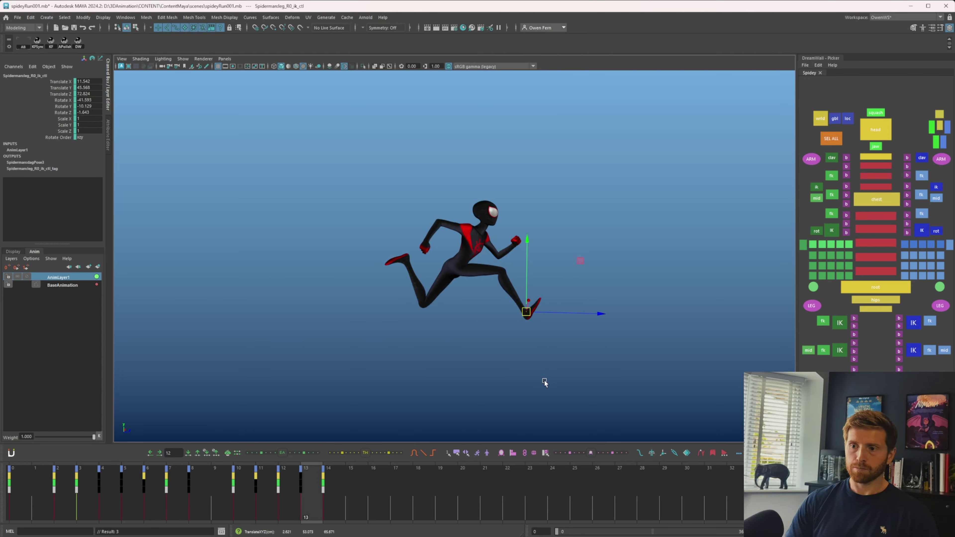
pyautogui.press('.')
pyautogui.press(',')
pyautogui.press(',')
pyautogui.press('.')
# - Play and scrub through the run cycle to review the corrected leg motion
pyautogui.hotkey('alt', 'v')
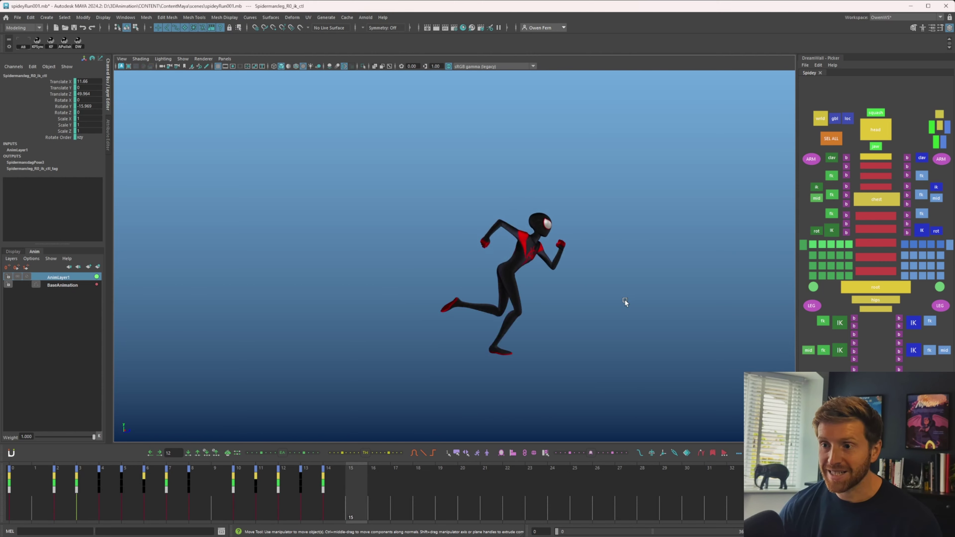
pyautogui.moveTo(133, 493); pyautogui.dragTo(209, 497)
pyautogui.hotkey('alt', 'v')
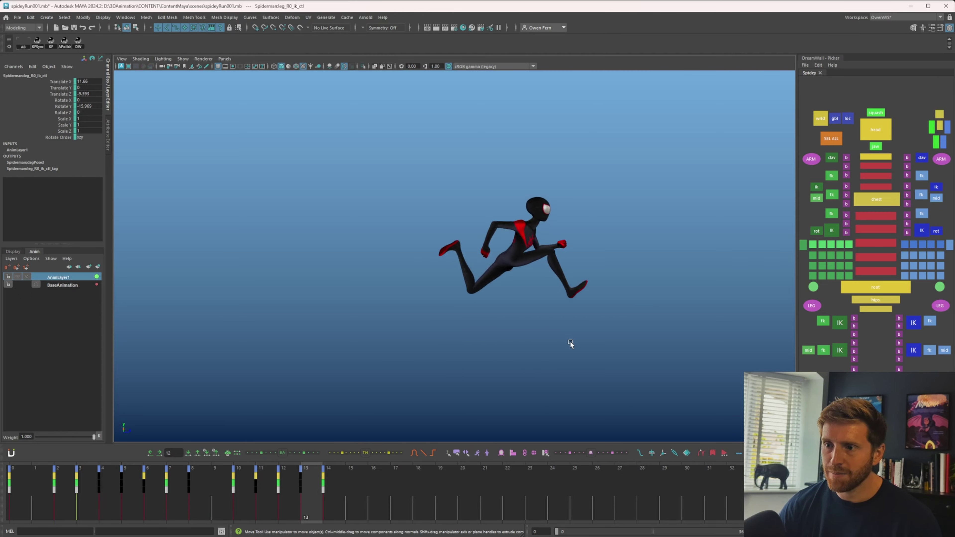
pyautogui.click(584, 268)
pyautogui.press('.')
pyautogui.press('.')
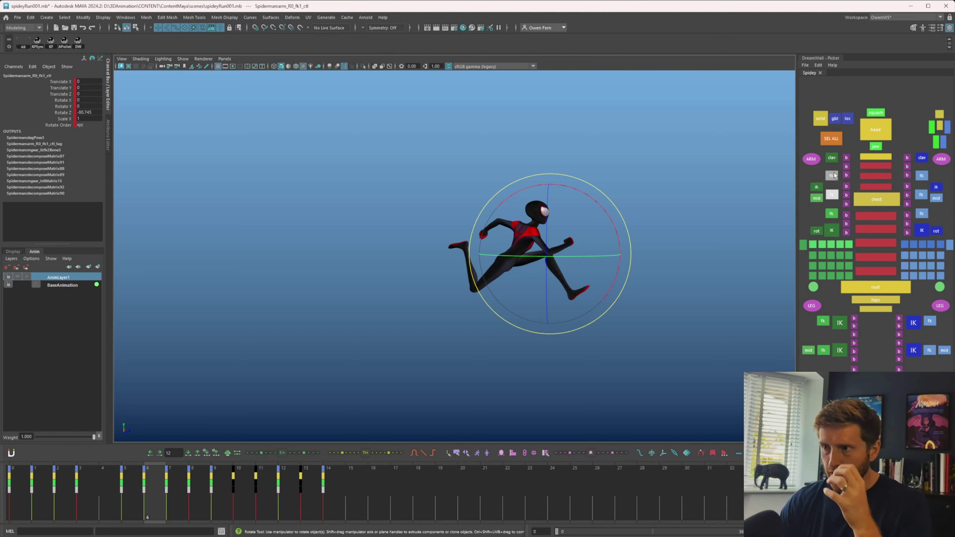
# - Select the right upper arm's FK control and show its Rotate X curve in the Graph Editor
pyautogui.click(834, 175)
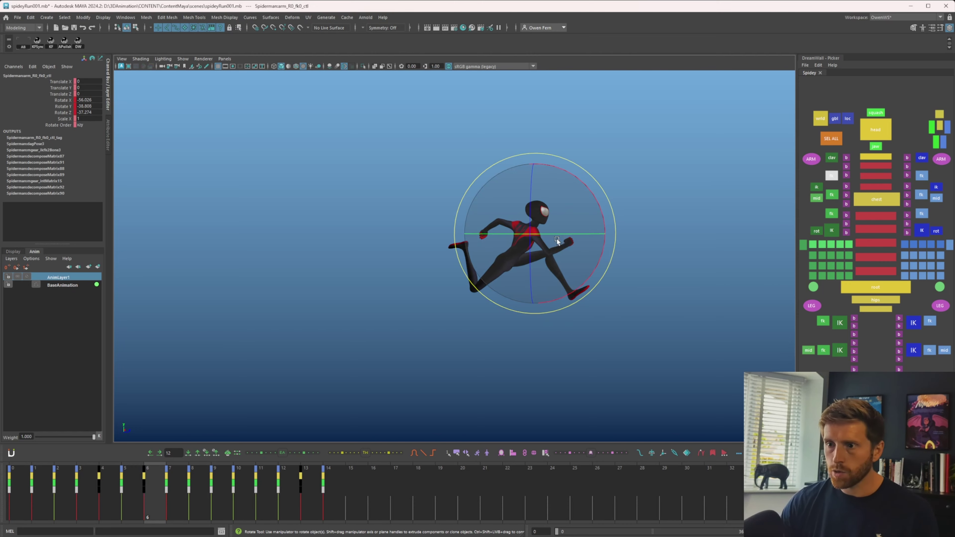
pyautogui.hotkey('ctrl', 'g')
pyautogui.click(210, 391)
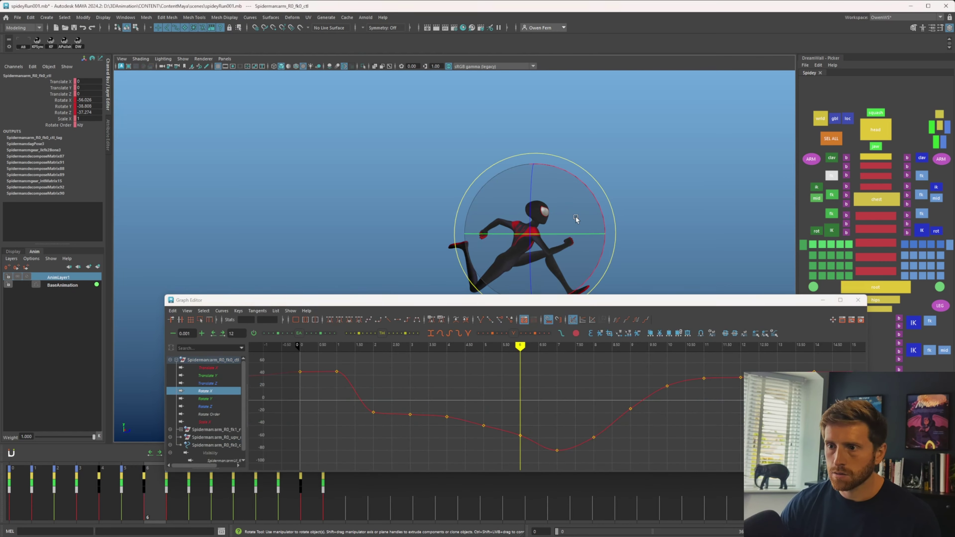
# - Change the Rotate tool's axis orientation and add the right upper arm's FK control to AnimLayer1
pyautogui.rightClick(576, 217)
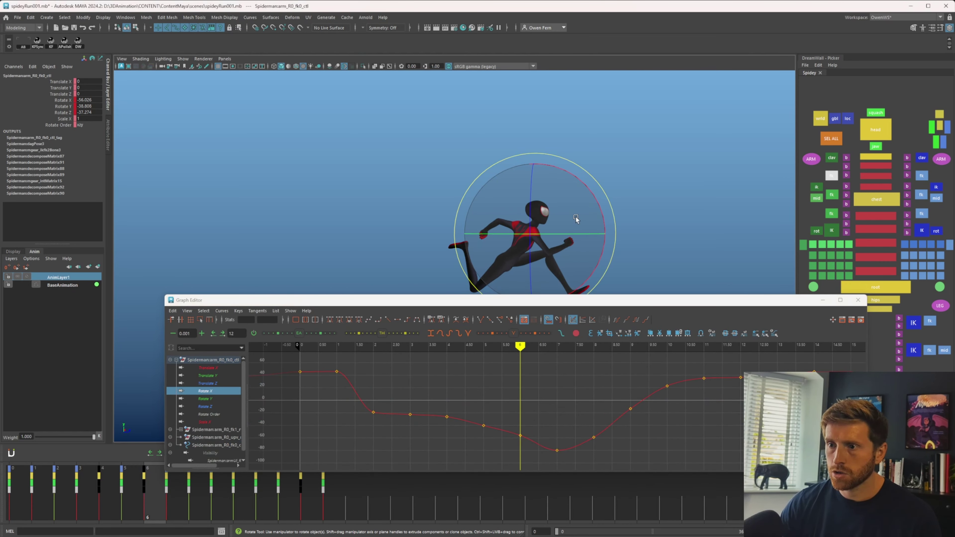
pyautogui.press('e')
pyautogui.moveTo(578, 217); pyautogui.dragTo(613, 214)
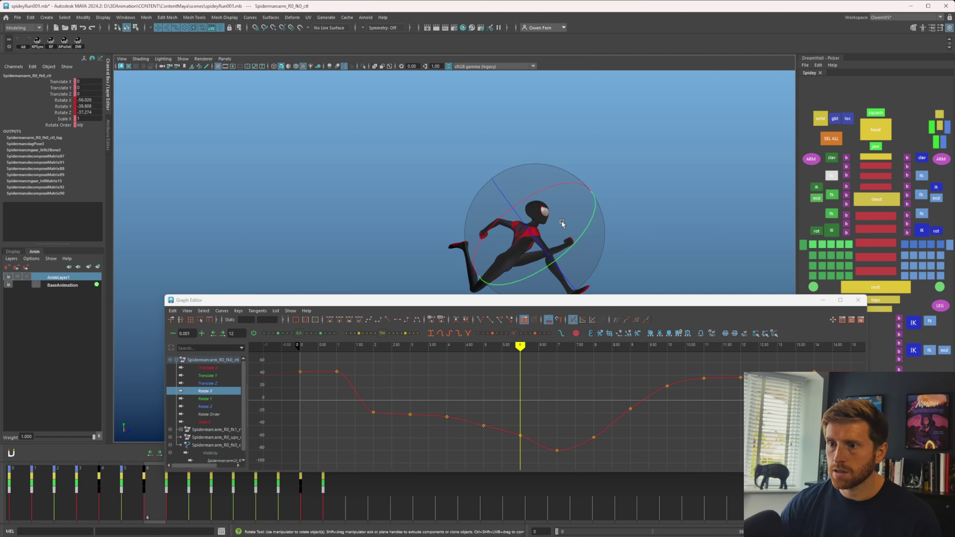
pyautogui.moveTo(627, 248)
pyautogui.keyDown('alt'); pyautogui.mouseDown()
pyautogui.moveTo(657, 243)
pyautogui.moveTo(628, 248)
pyautogui.moveTo(567, 226)
pyautogui.mouseUp(); pyautogui.keyUp('alt')
pyautogui.rightClick(58, 278)
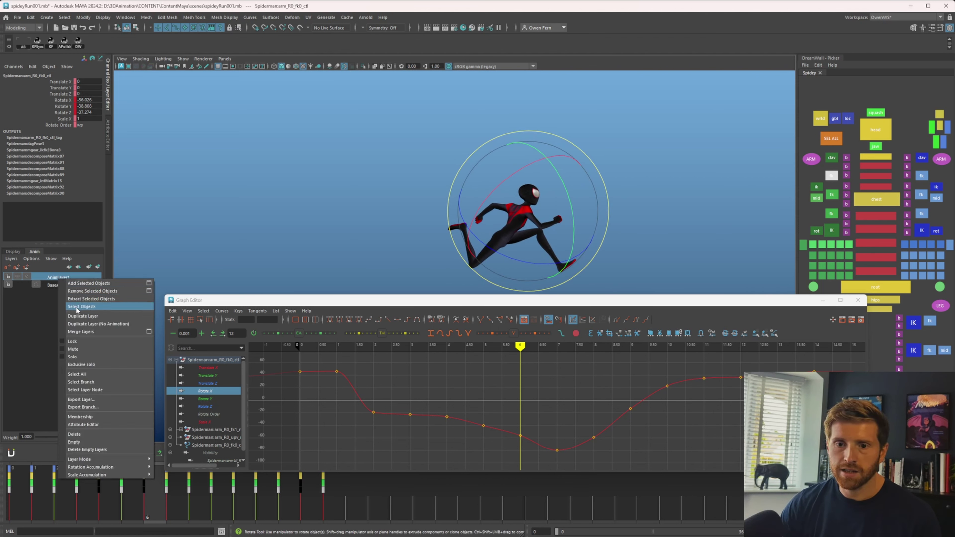
pyautogui.click(87, 283)
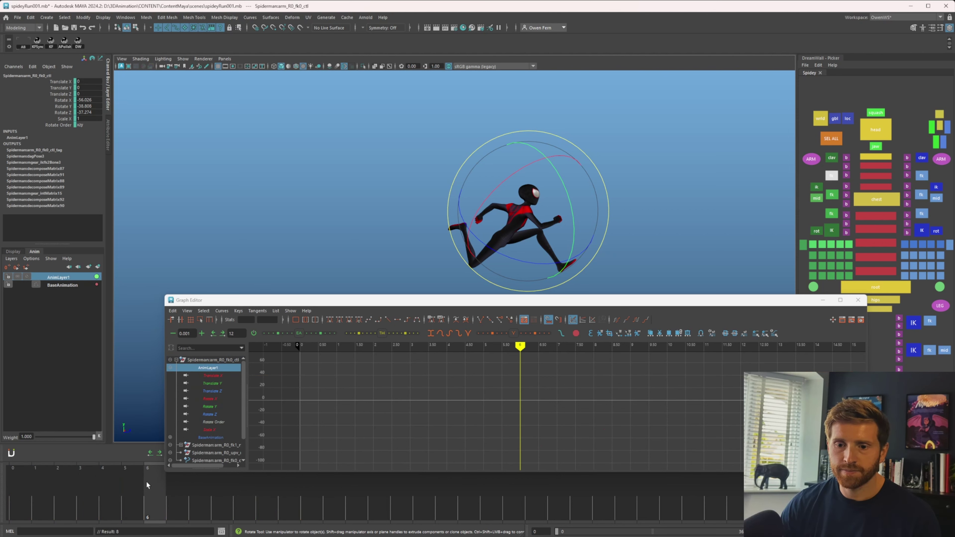
# - Key the right upper arm's FK control on the layer at frames 0, 7 and 14, and adjust its rotation at frame 7
pyautogui.moveTo(147, 481); pyautogui.dragTo(11, 481)
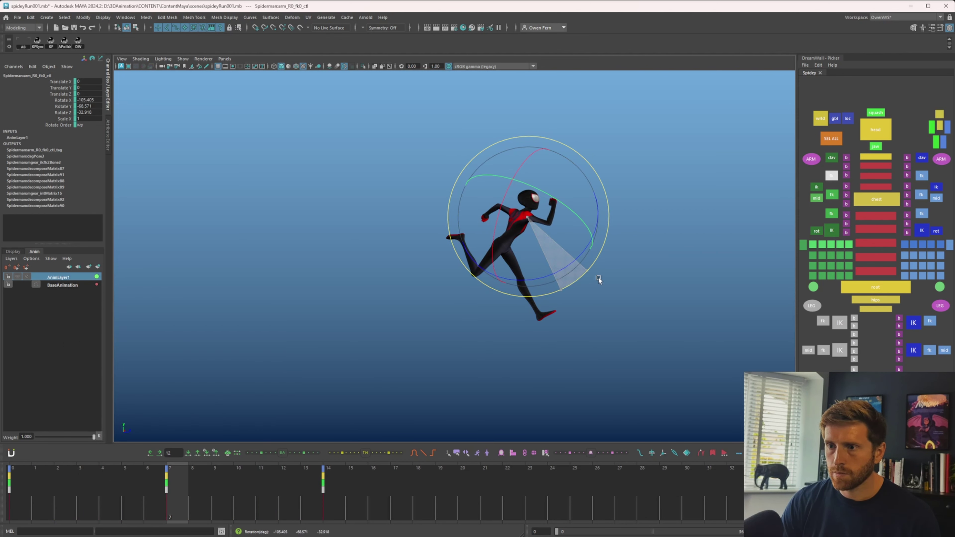
pyautogui.moveTo(599, 278); pyautogui.dragTo(598, 278)
pyautogui.moveTo(125, 501)
pyautogui.mouseDown()
pyautogui.moveTo(9, 504)
pyautogui.moveTo(111, 494)
pyautogui.mouseUp()
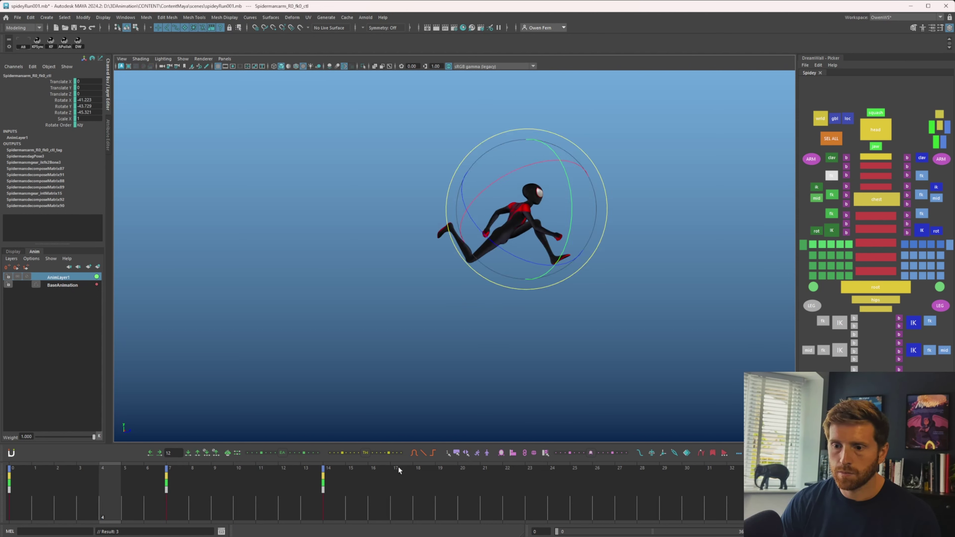
pyautogui.moveTo(89, 504); pyautogui.dragTo(58, 497)
pyautogui.hotkey('alt', 'v')
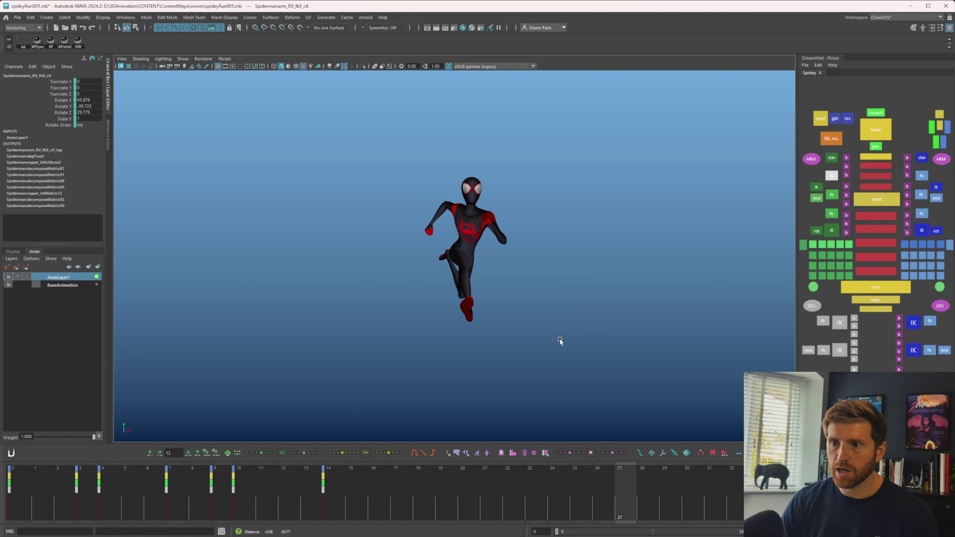
# - Shift the chest control slightly sideways at frame 10 and compare the pose with the surrounding frames
pyautogui.moveTo(188, 489); pyautogui.dragTo(279, 464)
pyautogui.click(876, 199)
pyautogui.moveTo(177, 494); pyautogui.dragTo(245, 485)
pyautogui.press('w')
pyautogui.moveTo(500, 225); pyautogui.dragTo(497, 225)
pyautogui.hotkey('alt', ',')
pyautogui.hotkey('alt', '.')
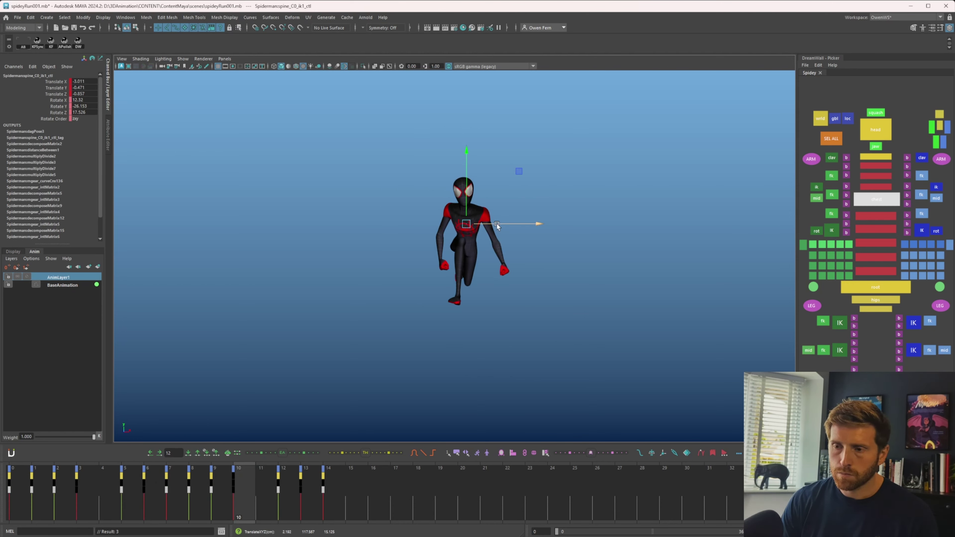
pyautogui.hotkey('alt', '.')
pyautogui.hotkey('alt', '.')
pyautogui.hotkey('alt', '.')
# - Fine-tune the right upper arm's FK rotation at frame 8 on the layer, comparing it with the adjacent frames
pyautogui.hotkey('alt', ',')
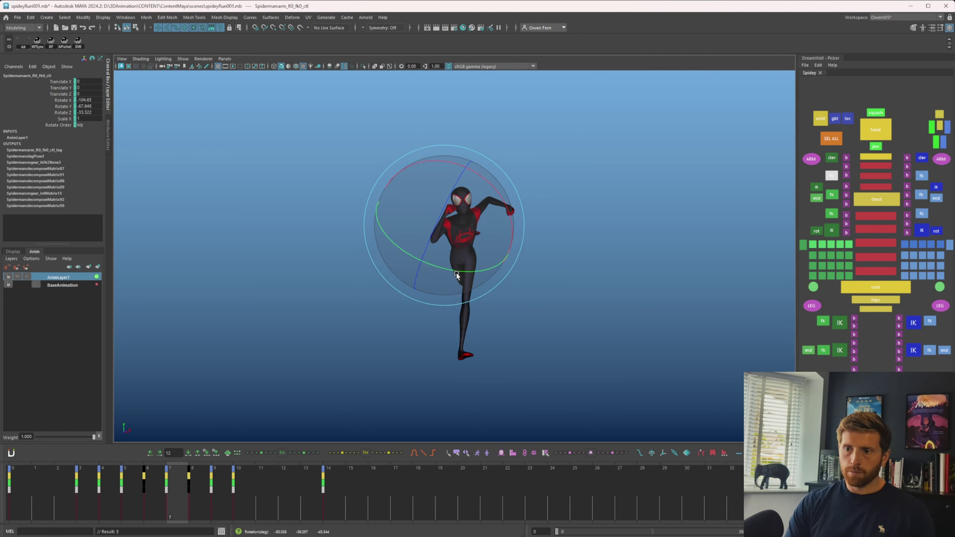
pyautogui.hotkey('alt', '.')
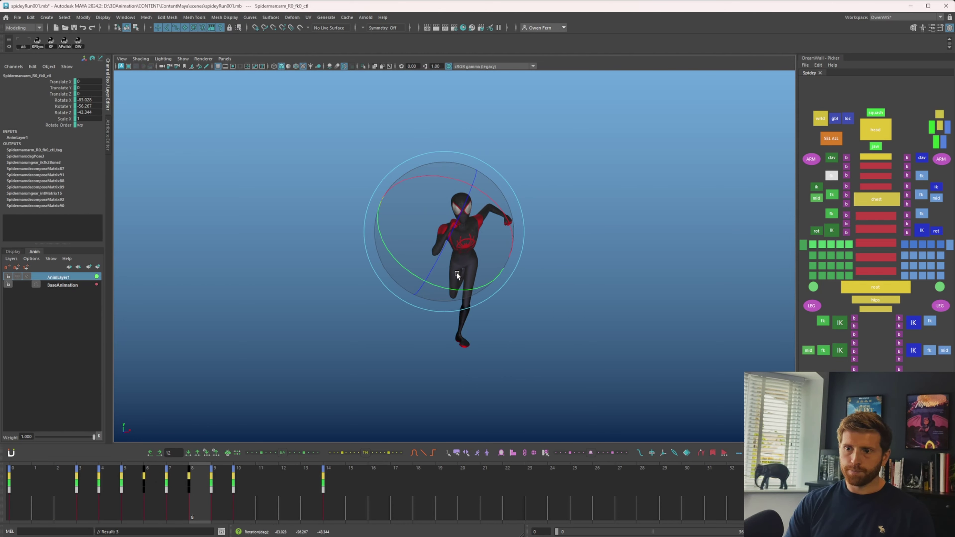
pyautogui.hotkey('alt', ',')
pyautogui.hotkey('alt', ',')
pyautogui.hotkey('alt', '.')
pyautogui.hotkey('alt', '.')
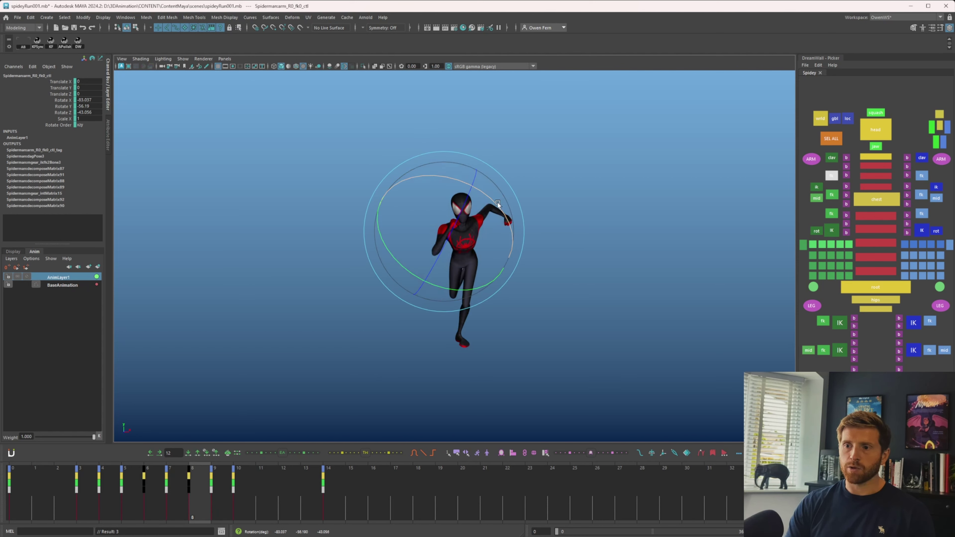
# - Rotate the right upper arm's FK control about its X axis to about -92 at frame 8
pyautogui.moveTo(497, 202); pyautogui.dragTo(485, 197)
pyautogui.hotkey('alt', ',')
pyautogui.hotkey('alt', ',')
pyautogui.hotkey('alt', ',')
pyautogui.hotkey('alt', ',')
pyautogui.hotkey('alt', '.')
pyautogui.hotkey('alt', '.')
pyautogui.hotkey('alt', '.')
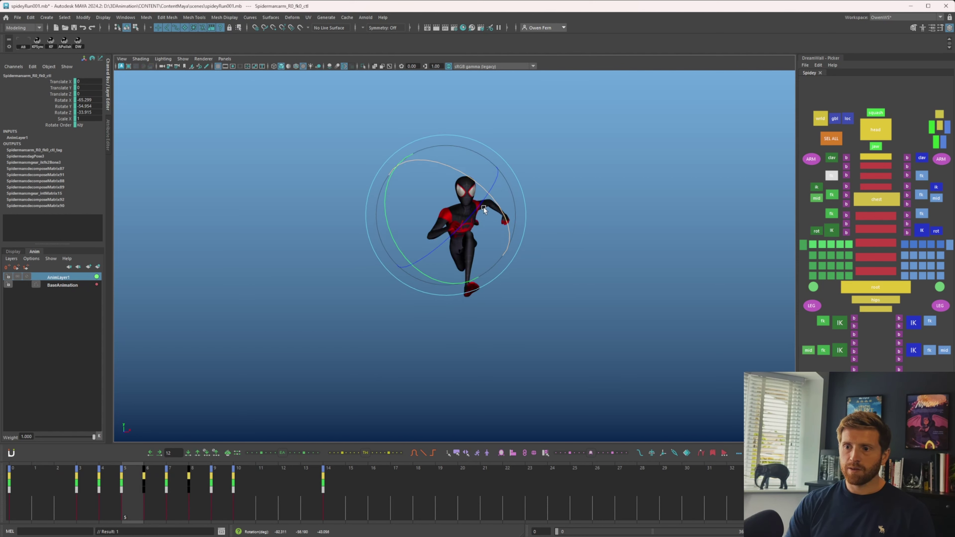
# - Rotate the right upper arm's FK control to about -101 in Rotate X at frame 7 and check the arm's arc through frame 8
pyautogui.hotkey('alt', '.')
pyautogui.hotkey('alt', '.')
pyautogui.hotkey('alt', ',')
pyautogui.hotkey('alt', ',')
pyautogui.hotkey('alt', ',')
pyautogui.hotkey('alt', ',')
pyautogui.hotkey('alt', '.')
pyautogui.hotkey('alt', '.')
pyautogui.hotkey('alt', ',')
pyautogui.hotkey('alt', '.')
pyautogui.hotkey('alt', '.')
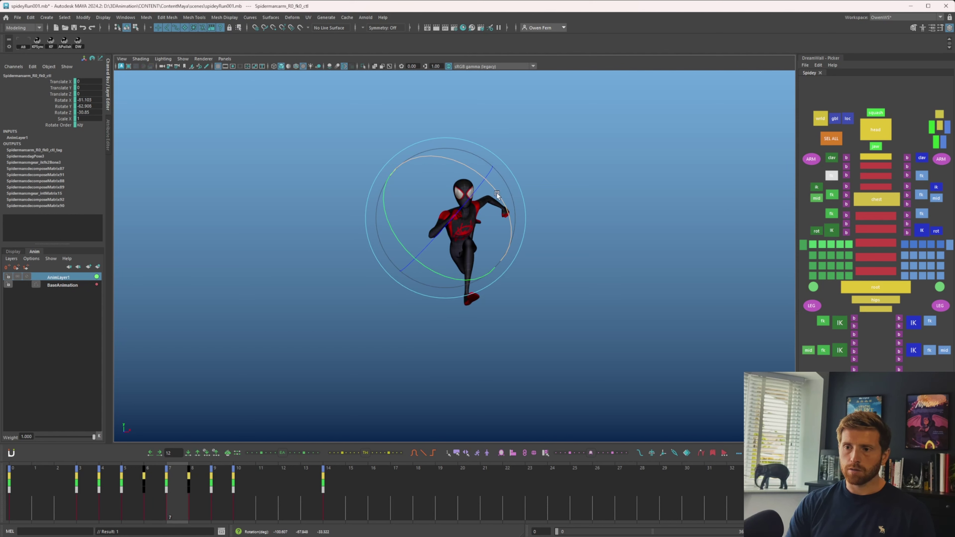
pyautogui.hotkey('alt', '.')
pyautogui.hotkey('alt', '.')
pyautogui.hotkey('alt', ',')
pyautogui.hotkey('alt', ',')
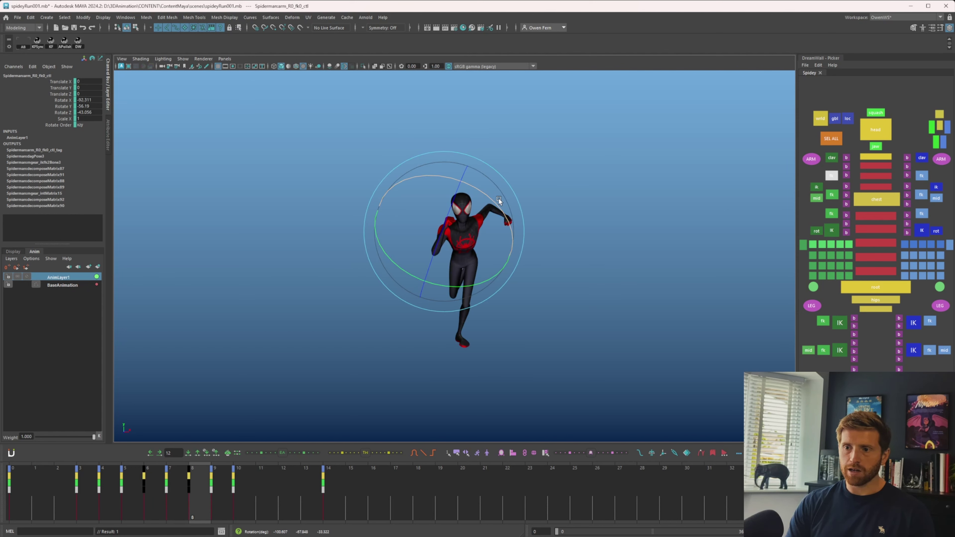
# - Rotate the right upper arm's FK control at frame 9 to about -33 in X and -38 in Z, comparing it with adjacent frames
pyautogui.hotkey('alt', '.')
pyautogui.hotkey('alt', ',')
pyautogui.hotkey('alt', '.')
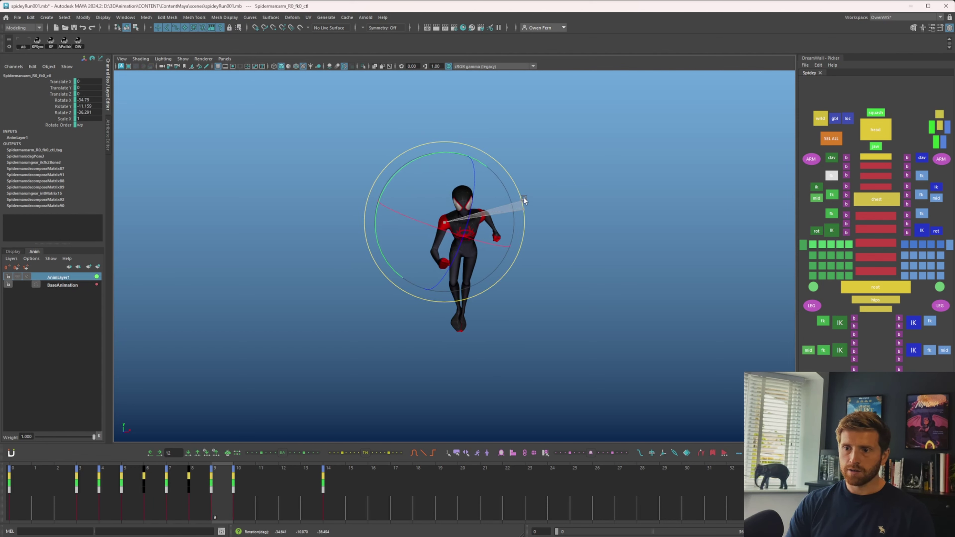
pyautogui.moveTo(524, 198); pyautogui.dragTo(527, 194)
pyautogui.hotkey('alt', ',')
pyautogui.hotkey('alt', '.')
pyautogui.hotkey('alt', '.')
pyautogui.hotkey('alt', '.')
pyautogui.hotkey('alt', ',')
pyautogui.hotkey('alt', ',')
pyautogui.hotkey('alt', '.')
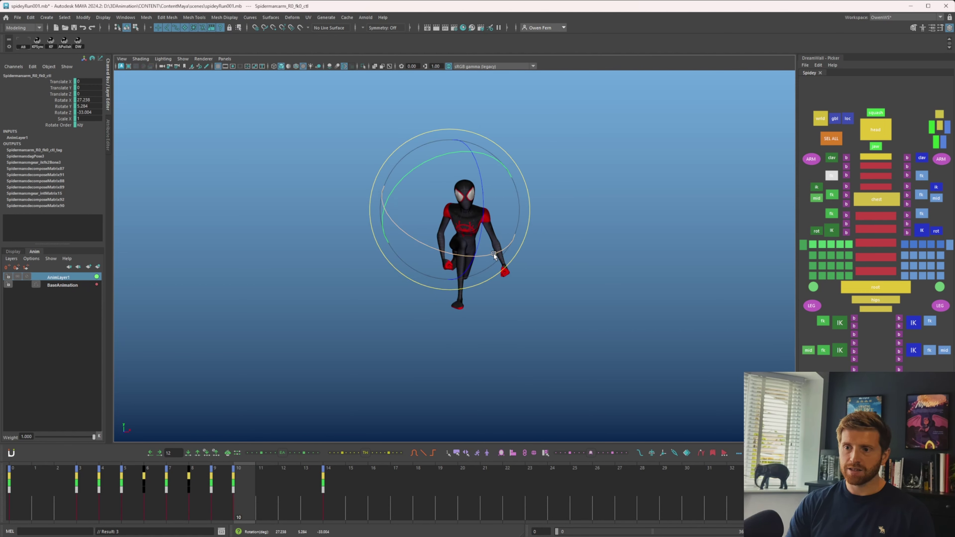
# - Rotate the right upper arm's FK control to about 20 in Rotate X at frame 10 and check the neighbouring frames
pyautogui.moveTo(494, 254); pyautogui.dragTo(488, 254)
pyautogui.hotkey('alt', ',')
pyautogui.hotkey('alt', '.')
pyautogui.hotkey('alt', '.')
pyautogui.hotkey('alt', '.')
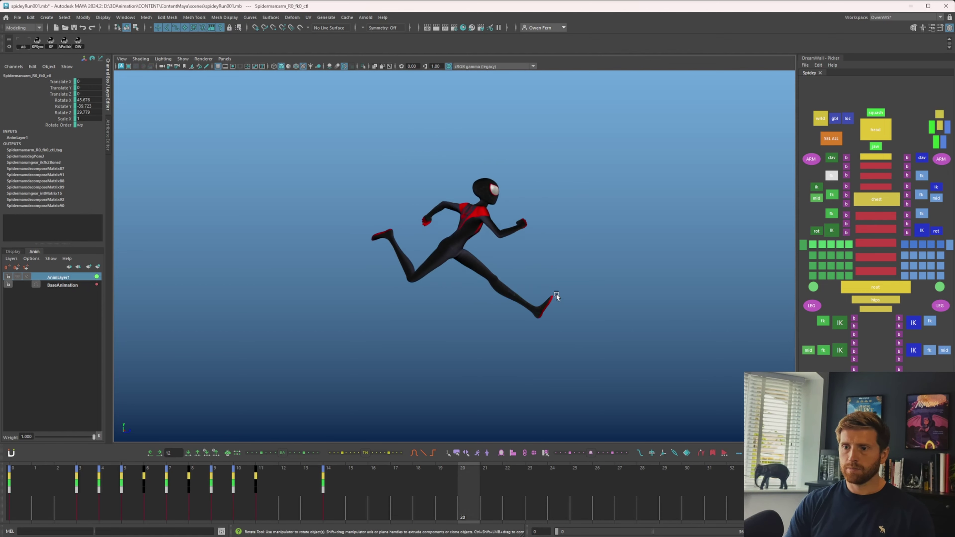
# - Review the run from another angle and save the scene as the new version spideyRun002
pyautogui.keyDown('alt'); pyautogui.moveTo(571, 303); pyautogui.dragTo(507, 303); pyautogui.keyUp('alt')
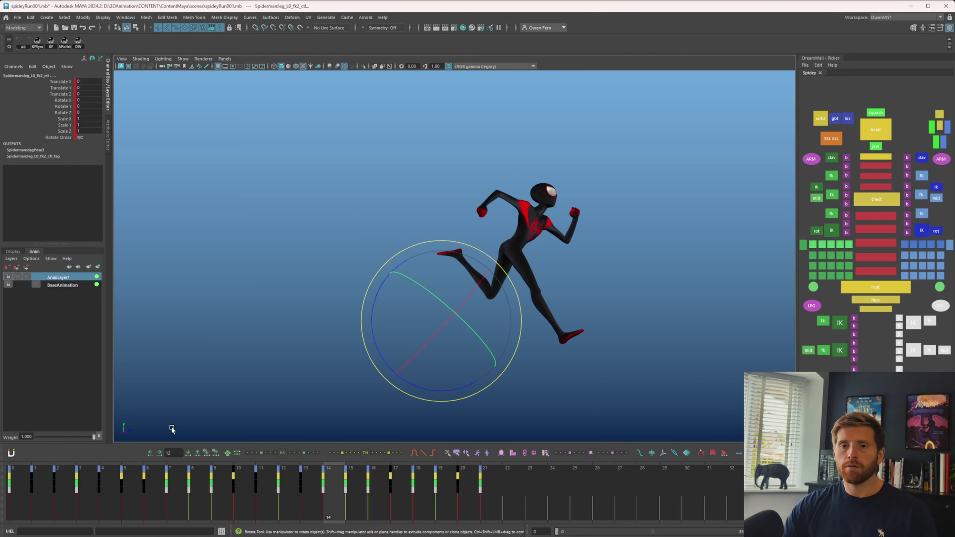
pyautogui.click(18, 18)
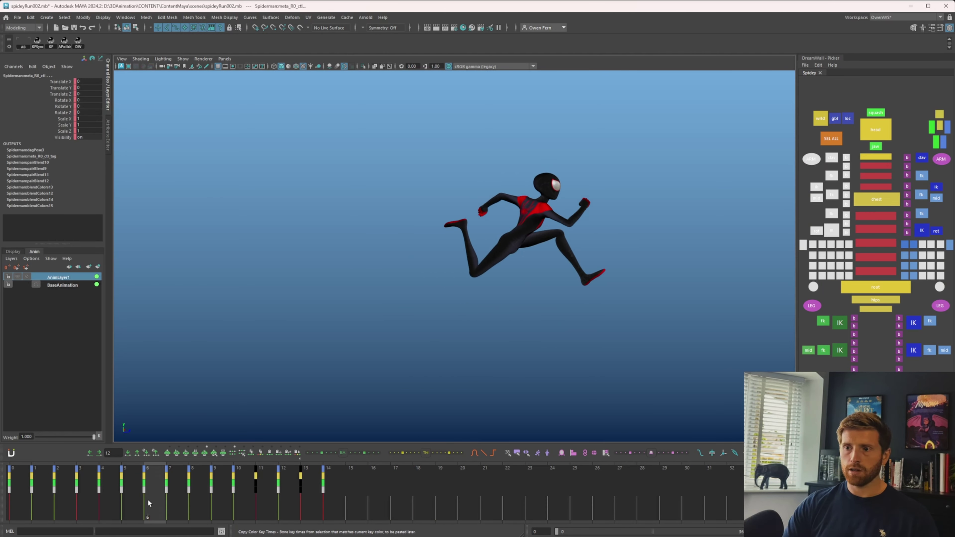
# - Rotate the right upper arm's FK control to about 43 in Rotate X at frame 1 and about -22 at frame 2
pyautogui.moveTo(148, 500); pyautogui.dragTo(64, 506)
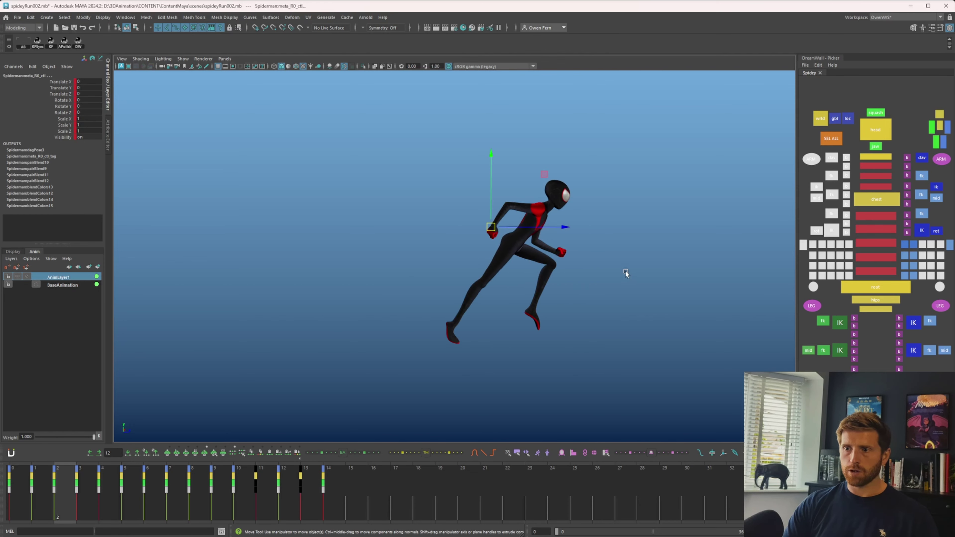
pyautogui.keyDown('alt'); pyautogui.moveTo(625, 271); pyautogui.dragTo(528, 267); pyautogui.keyUp('alt')
pyautogui.moveTo(6, 507); pyautogui.dragTo(37, 503)
pyautogui.click(832, 177)
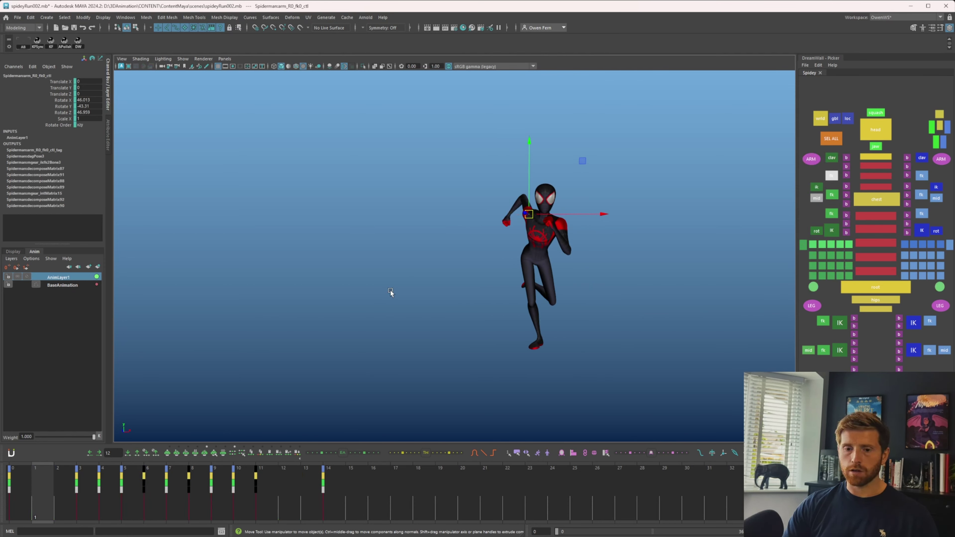
pyautogui.press('e')
pyautogui.moveTo(538, 153); pyautogui.dragTo(543, 152)
pyautogui.hotkey('alt', ',')
pyautogui.hotkey('alt', '.')
pyautogui.hotkey('alt', '.')
pyautogui.hotkey('shift', 'e')
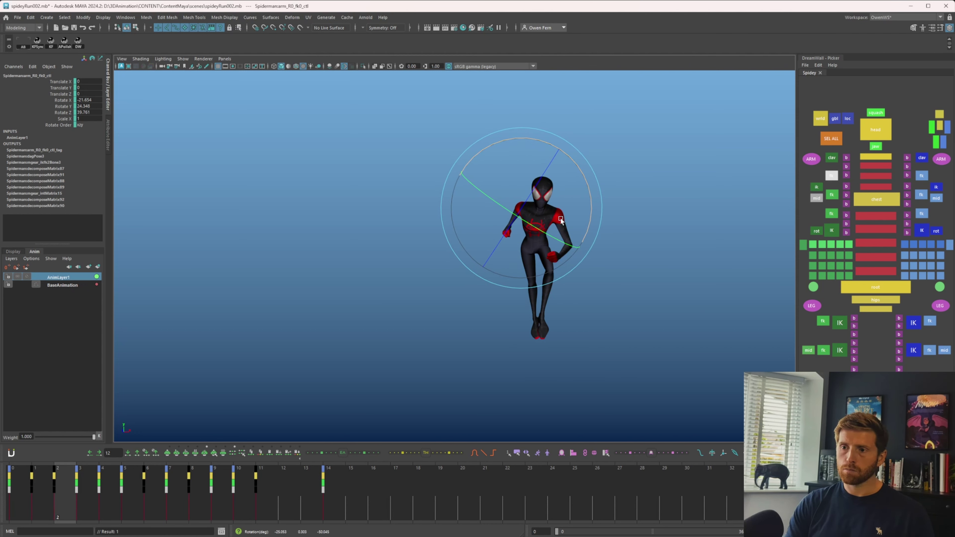
# - Step through frames 2 to 9 from the front to examine the right arm's swing arc
pyautogui.hotkey('alt', '.')
pyautogui.hotkey('alt', '.')
pyautogui.hotkey('alt', '.')
pyautogui.hotkey('alt', '.')
pyautogui.hotkey('alt', '.')
pyautogui.hotkey('alt', '.')
pyautogui.hotkey('alt', '.')
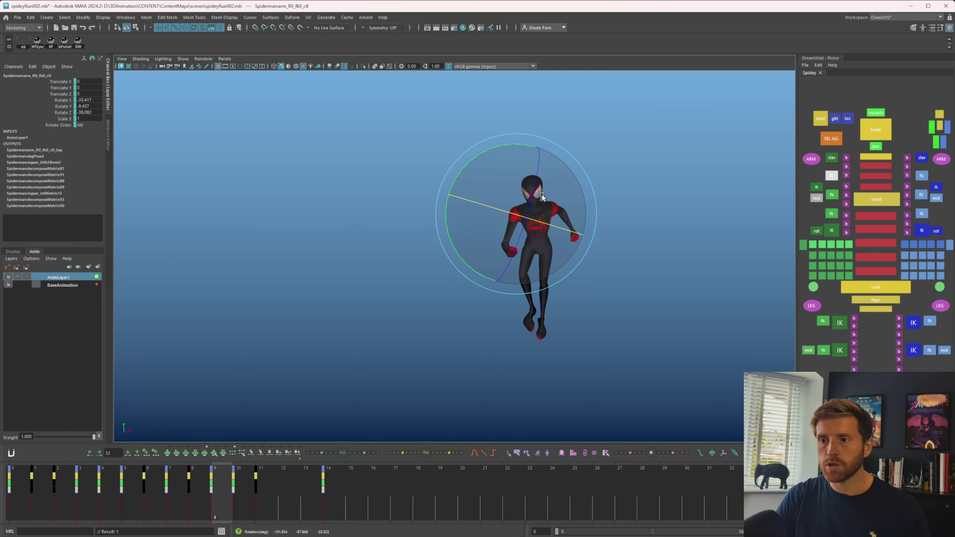
pyautogui.hotkey('alt', ',')
pyautogui.hotkey('alt', ',')
pyautogui.hotkey('alt', ',')
pyautogui.hotkey('alt', '.')
pyautogui.hotkey('alt', '.')
pyautogui.hotkey('alt', '.')
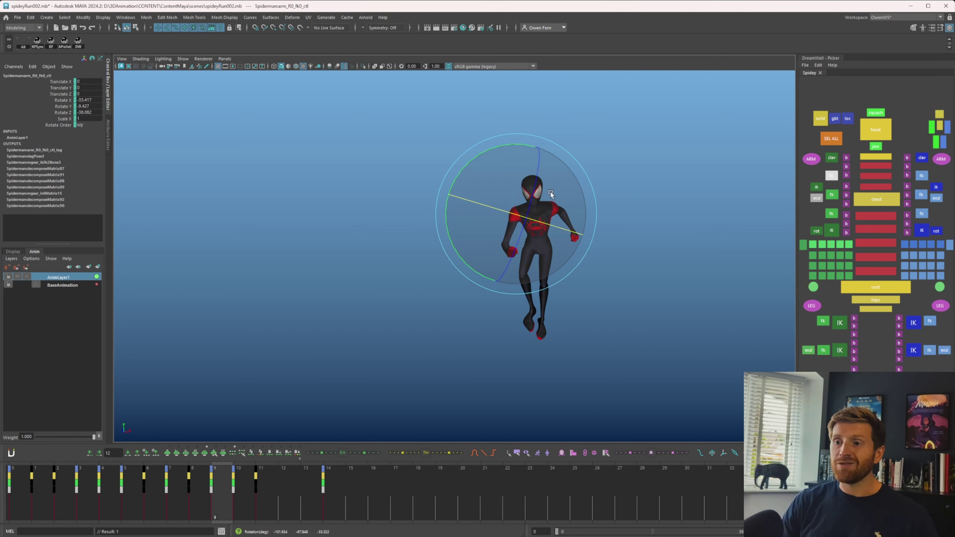
# - Flip between frames 7 and 11 to examine how the right arm swings past the body
pyautogui.hotkey('alt', ',')
pyautogui.hotkey('alt', ',')
pyautogui.hotkey('alt', '.')
pyautogui.hotkey('alt', '.')
pyautogui.hotkey('alt', '.')
pyautogui.hotkey('alt', '.')
pyautogui.hotkey('alt', ',')
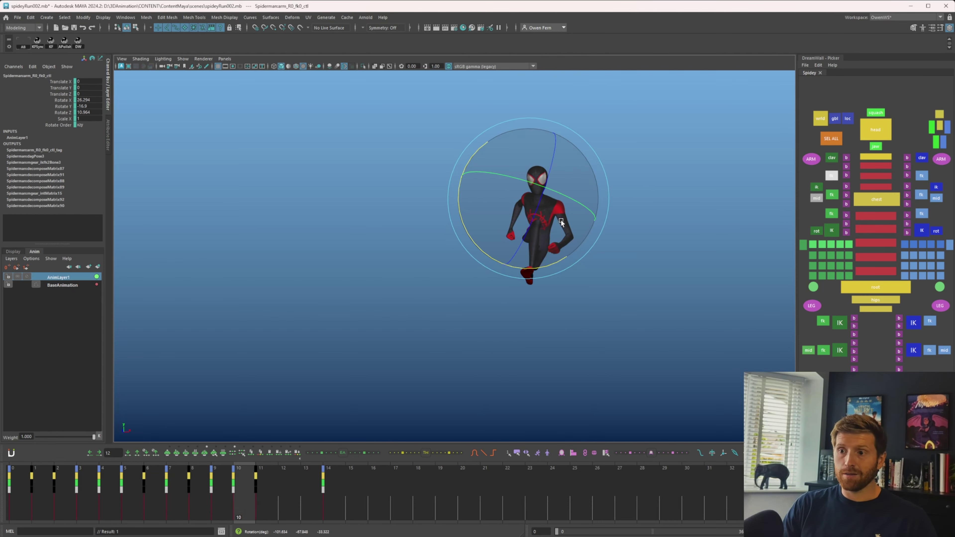
pyautogui.hotkey('alt', ',')
pyautogui.hotkey('alt', ',')
pyautogui.hotkey('alt', '.')
pyautogui.hotkey('alt', '.')
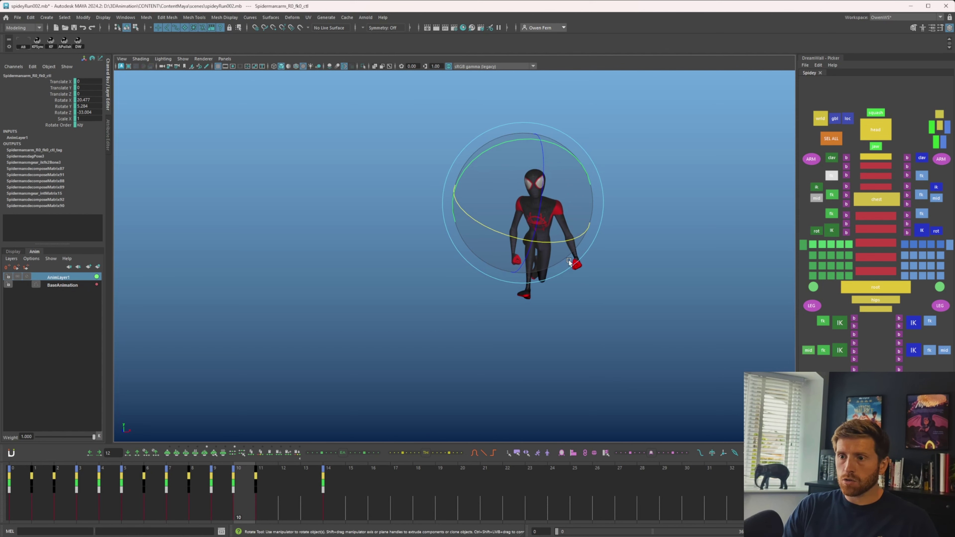
# - Compare the right arm's pose at frame 10 with the frames before and after it
pyautogui.moveTo(569, 262); pyautogui.dragTo(570, 266)
pyautogui.hotkey('alt', ',')
pyautogui.hotkey('alt', ',')
pyautogui.hotkey('alt', '.')
pyautogui.hotkey('alt', '.')
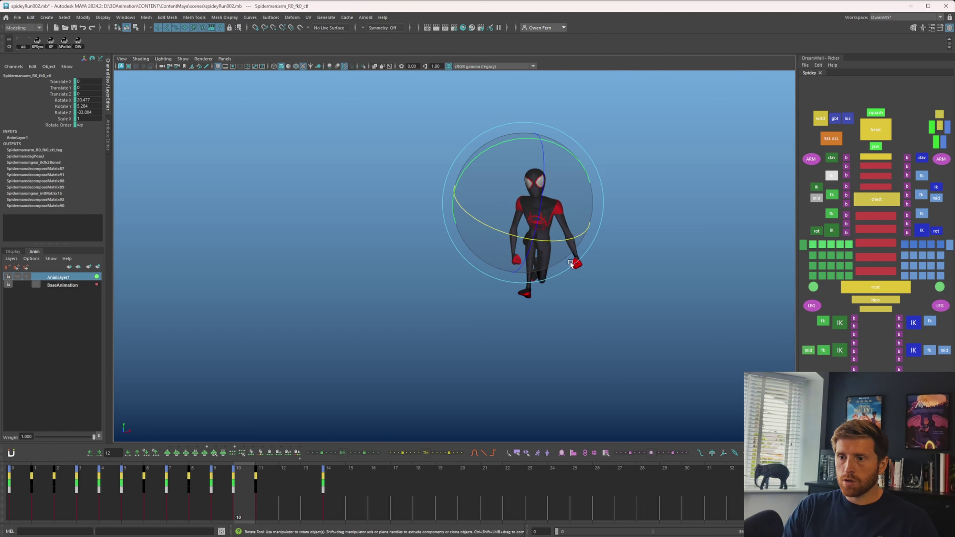
pyautogui.hotkey('alt', '.')
pyautogui.hotkey('alt', ',')
pyautogui.hotkey('alt', ',')
pyautogui.hotkey('alt', '.')
pyautogui.hotkey('alt', ',')
pyautogui.hotkey('alt', ',')
pyautogui.hotkey('alt', ',')
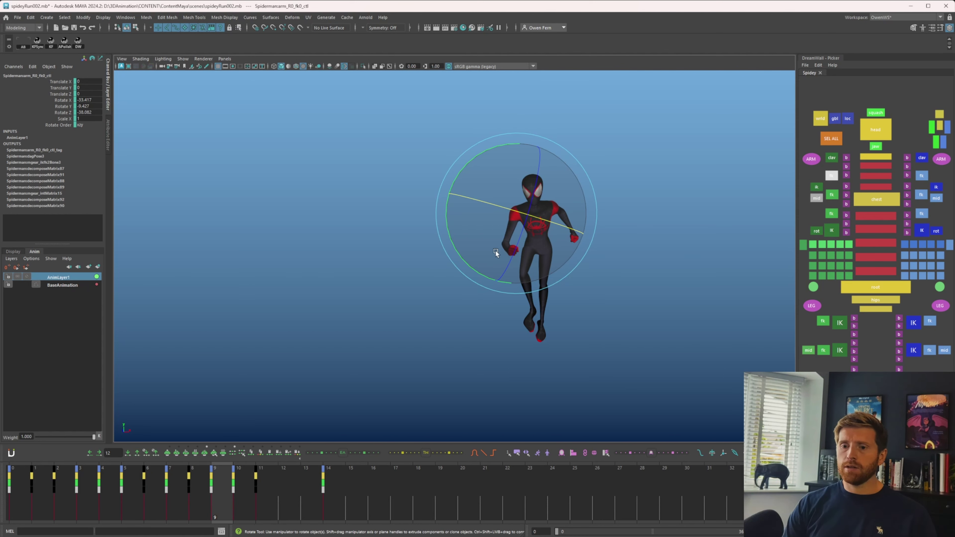
pyautogui.hotkey('alt', '.')
pyautogui.hotkey('alt', '.')
pyautogui.hotkey('alt', '.')
pyautogui.hotkey('alt', '.')
pyautogui.hotkey('alt', ',')
pyautogui.hotkey('alt', ',')
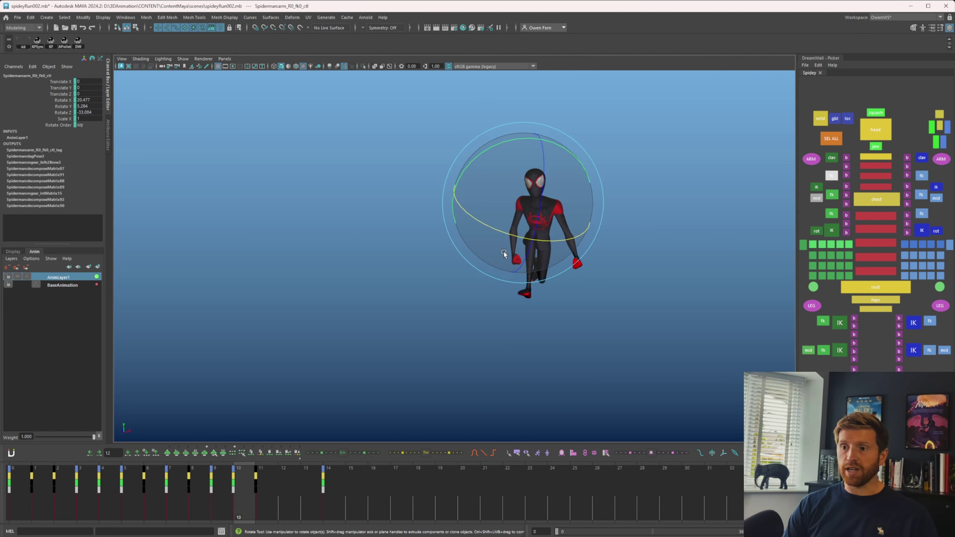
# - Flip repeatedly through frames 7 to 11 to check the spacing of the hands along their arcs
pyautogui.hotkey('alt', '.')
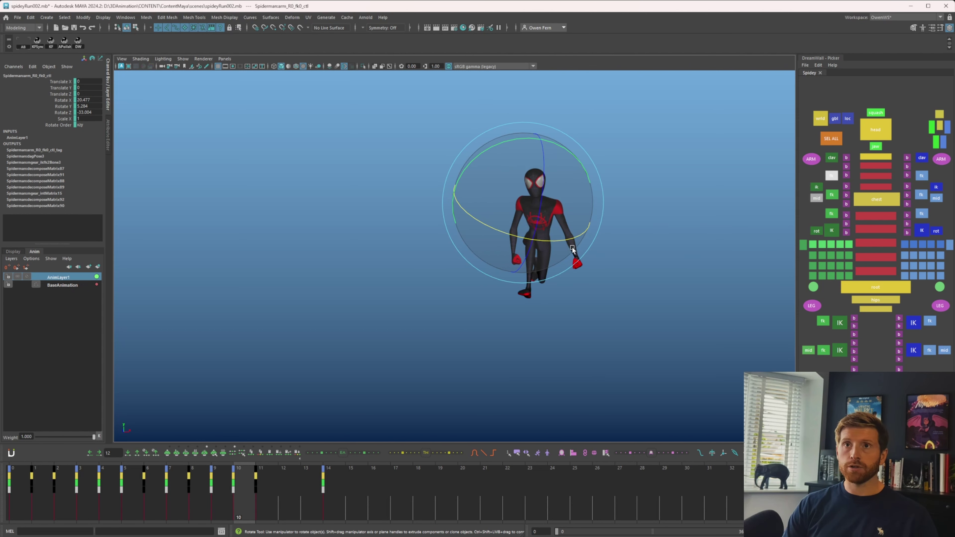
pyautogui.hotkey('alt', ',')
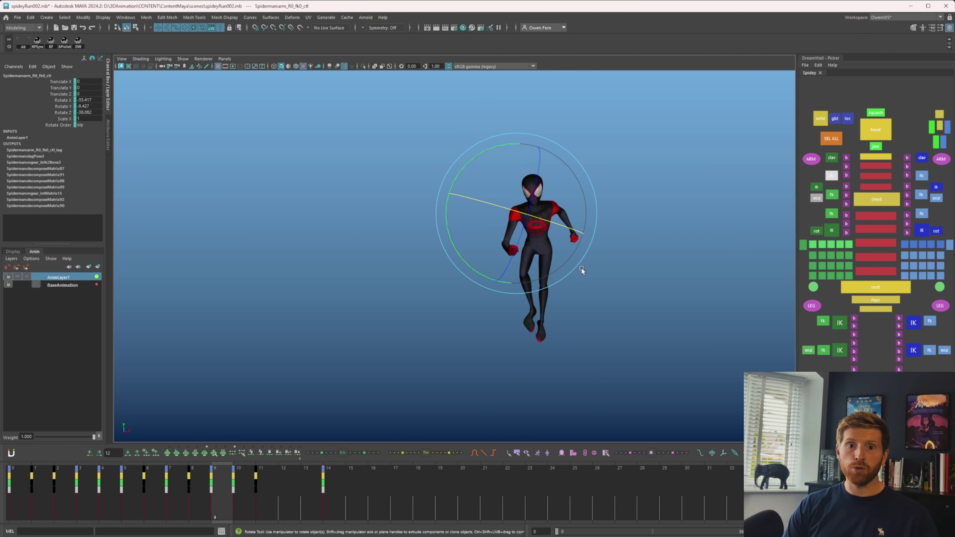
pyautogui.hotkey('alt', ',')
pyautogui.hotkey('alt', ',')
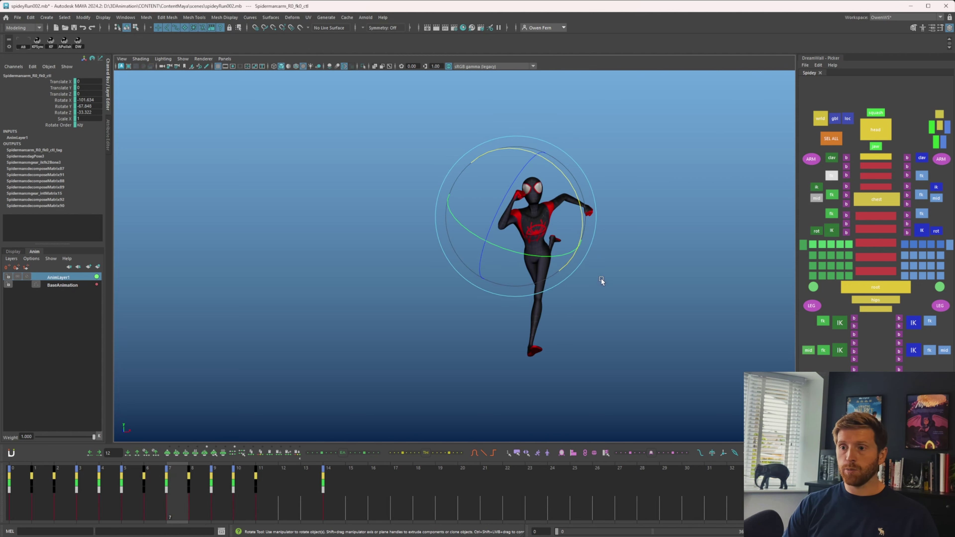
pyautogui.hotkey('alt', '.')
pyautogui.hotkey('alt', '.')
pyautogui.hotkey('alt', '.')
pyautogui.hotkey('alt', ',')
pyautogui.hotkey('alt', ',')
pyautogui.hotkey('alt', '.')
pyautogui.hotkey('alt', '.')
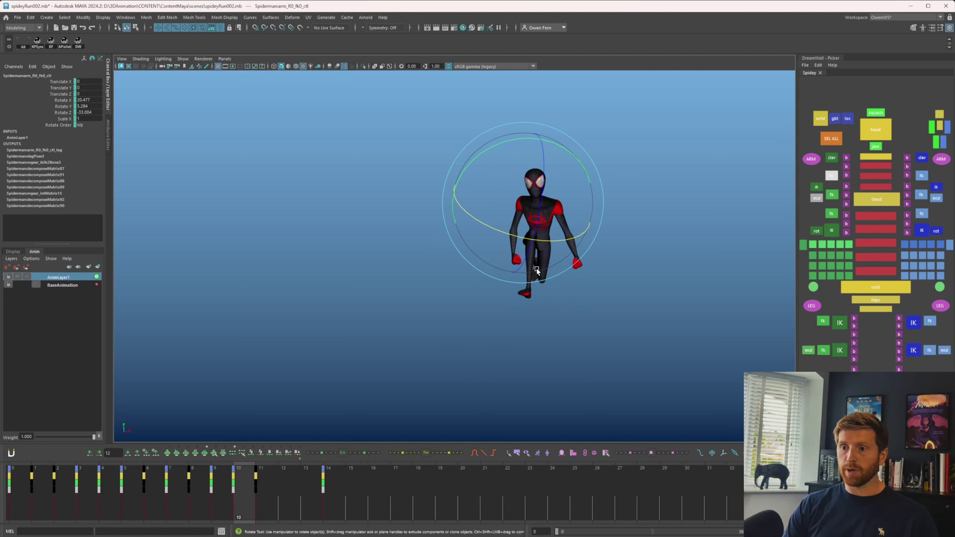
pyautogui.hotkey('alt', '.')
pyautogui.hotkey('alt', ',')
pyautogui.hotkey('alt', ',')
pyautogui.hotkey('alt', '.')
pyautogui.hotkey('alt', ',')
pyautogui.hotkey('alt', '.')
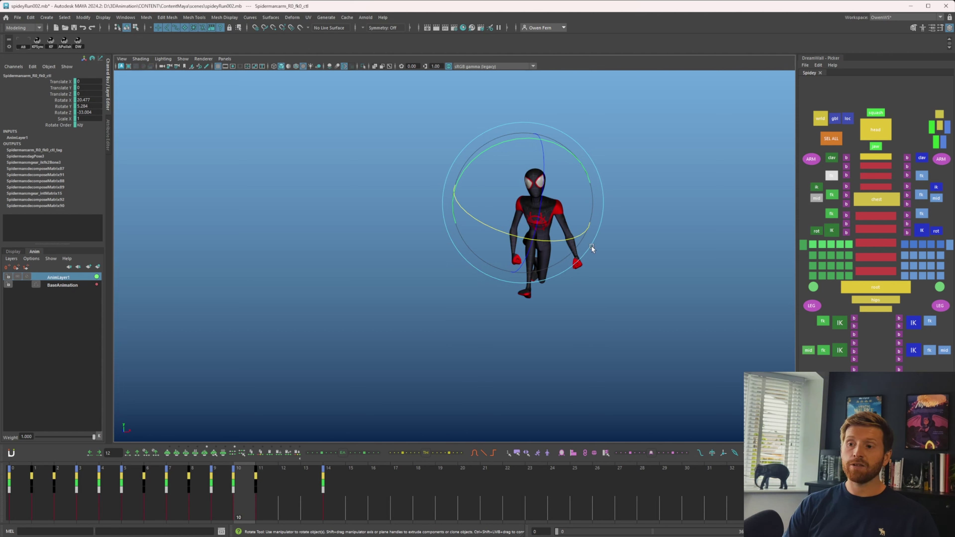
pyautogui.hotkey('alt', '.')
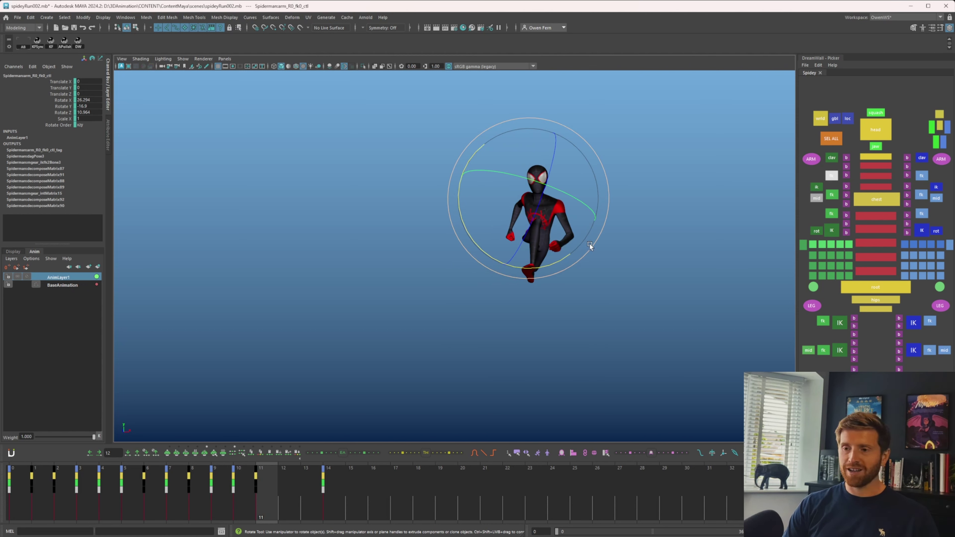
pyautogui.hotkey('alt', ',')
pyautogui.hotkey('alt', ',')
pyautogui.hotkey('alt', '.')
pyautogui.hotkey('alt', '.')
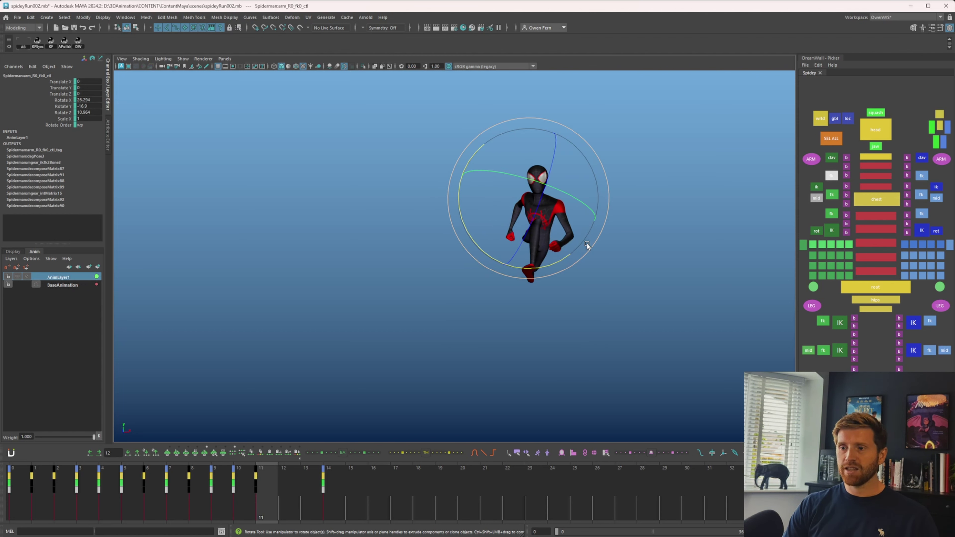
# - Step through frames 10 to 16 to examine the right arm's backswing across the end of the cycle
pyautogui.hotkey('alt', ',')
pyautogui.hotkey('alt', '.')
pyautogui.hotkey('alt', '.')
pyautogui.hotkey('alt', '.')
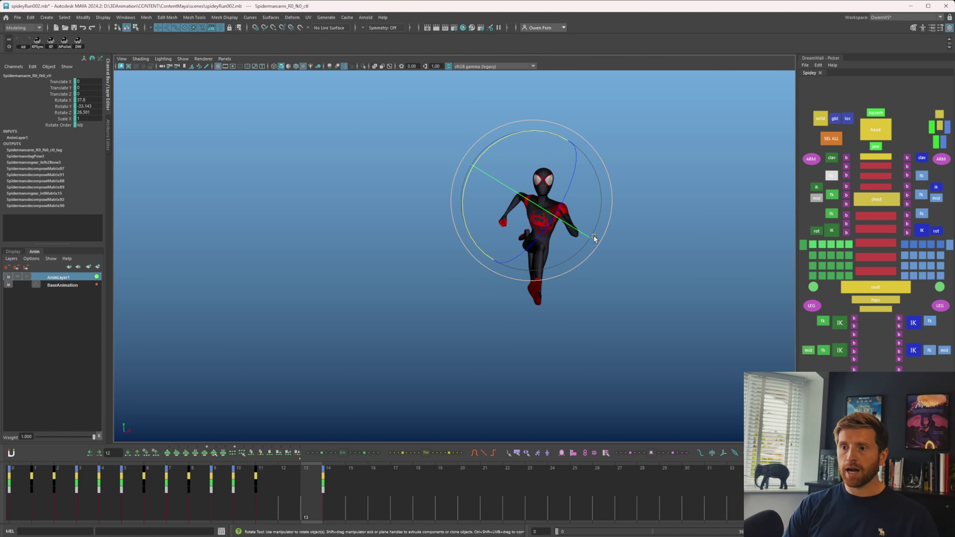
pyautogui.hotkey('alt', '.')
pyautogui.hotkey('alt', '.')
pyautogui.hotkey('alt', ',')
pyautogui.hotkey('alt', '.')
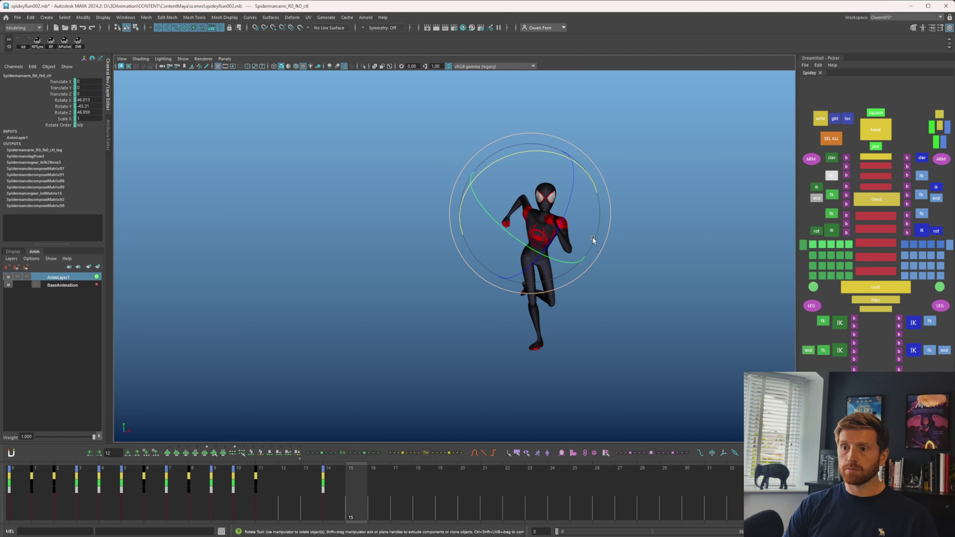
pyautogui.hotkey('alt', ',')
pyautogui.hotkey('alt', ',')
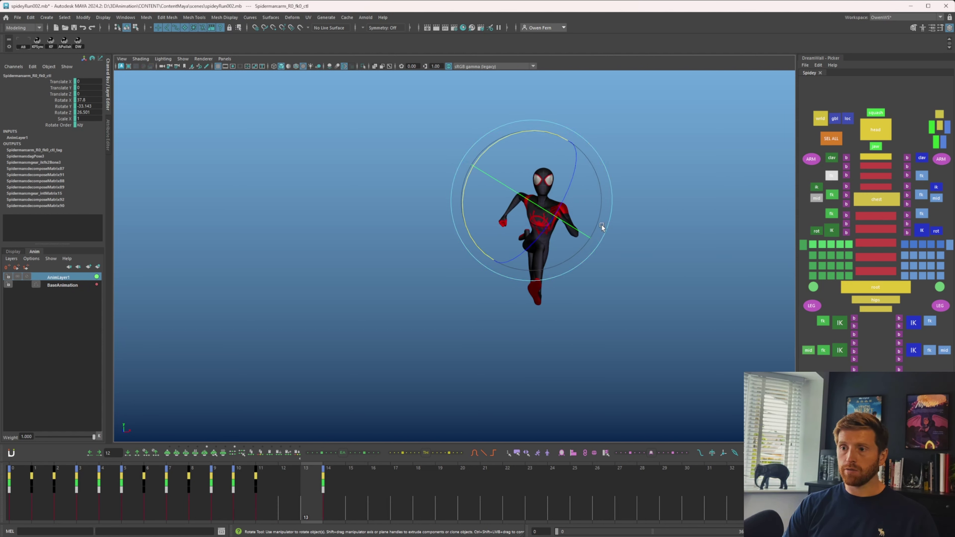
pyautogui.hotkey('alt', '.')
pyautogui.hotkey('alt', '.')
pyautogui.hotkey('alt', ',')
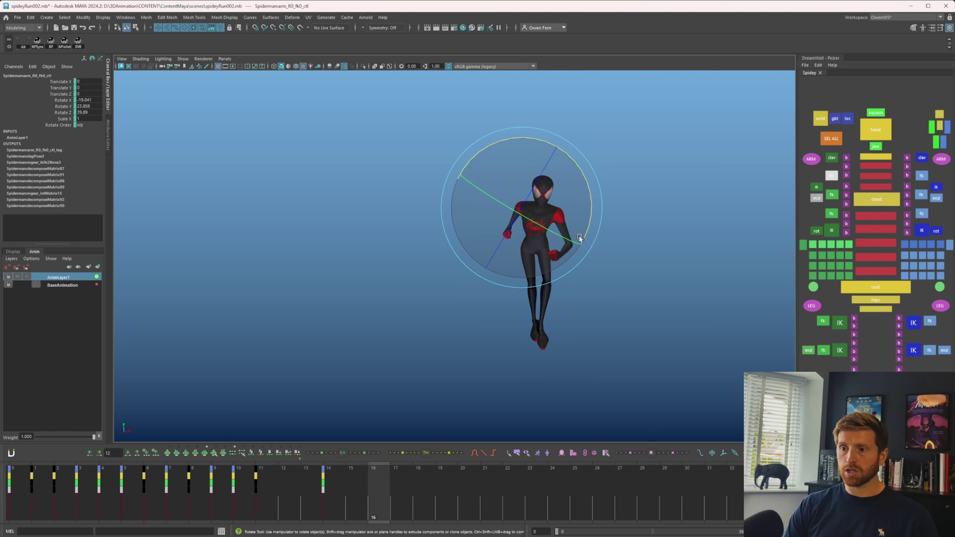
pyautogui.hotkey('alt', '.')
pyautogui.hotkey('alt', ',')
pyautogui.hotkey('alt', '.')
pyautogui.hotkey('alt', ',')
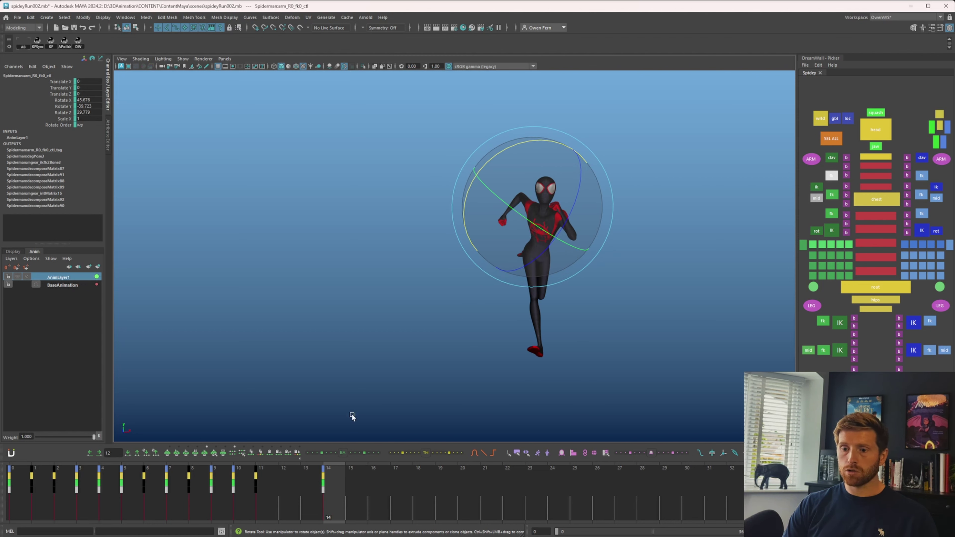
# - Rotate the right upper arm's FK control to about 41 in Rotate X at frame 1 and compare frames 0 to 2
pyautogui.click(21, 495)
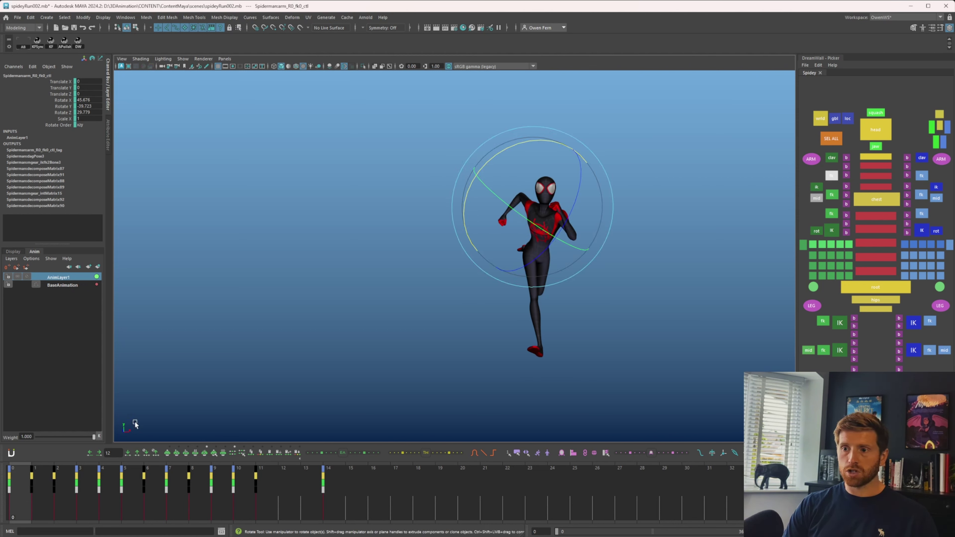
pyautogui.hotkey('alt', '.')
pyautogui.hotkey('alt', '.')
pyautogui.hotkey('alt', ',')
pyautogui.hotkey('alt', ',')
pyautogui.hotkey('alt', '.')
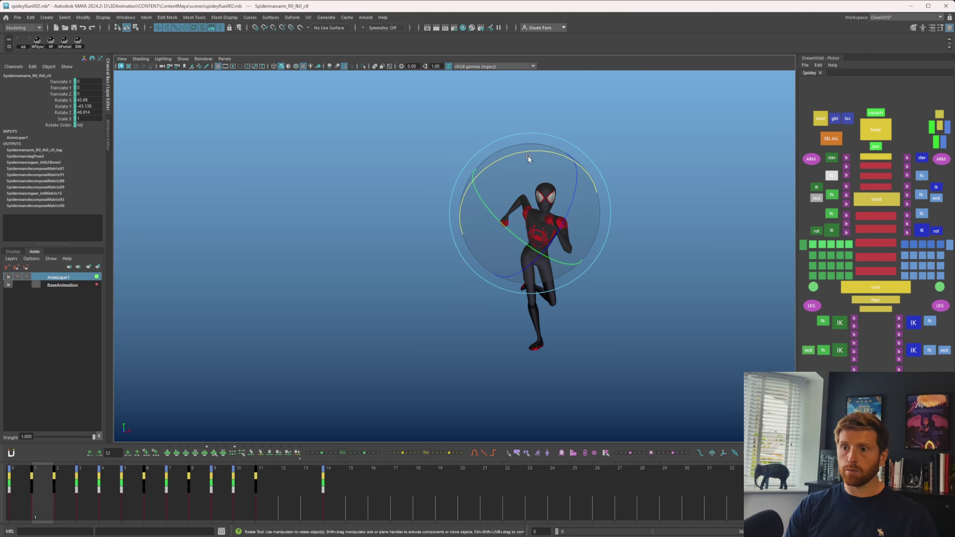
pyautogui.moveTo(528, 157); pyautogui.dragTo(531, 159)
pyautogui.hotkey('alt', '.')
pyautogui.hotkey('alt', ',')
pyautogui.hotkey('alt', '.')
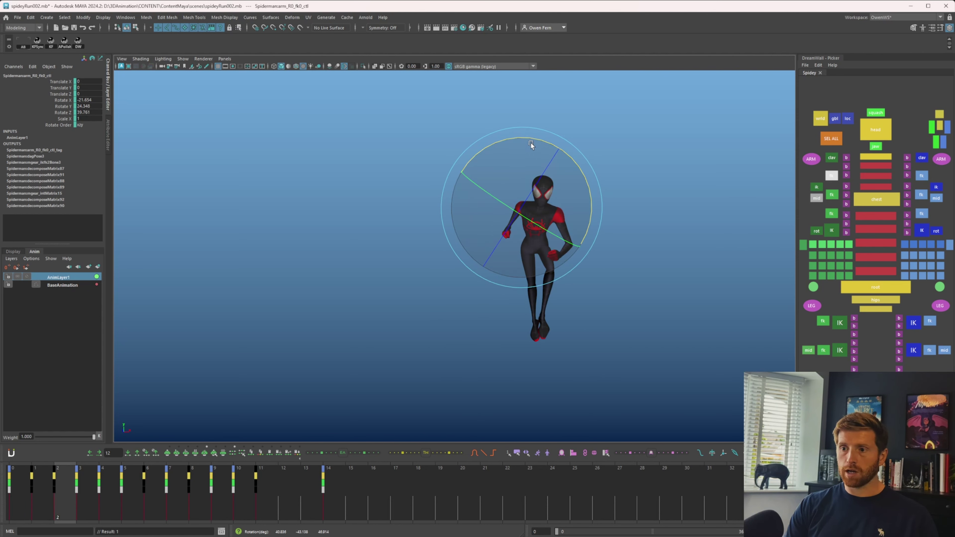
# - Rotate the right upper arm's FK control to about 36 in Rotate X at frame 13 and refine its rotation on the neighbouring frames
pyautogui.moveTo(22, 492); pyautogui.dragTo(52, 491)
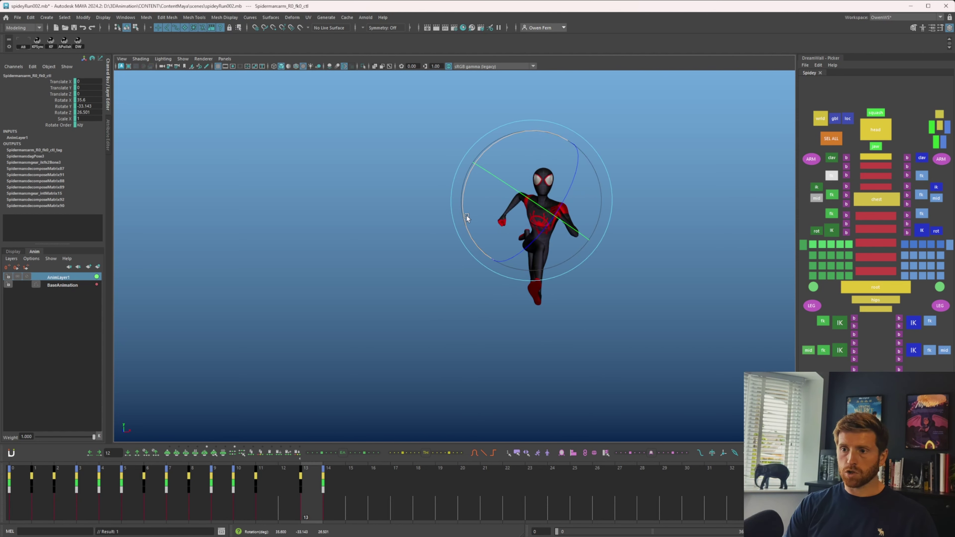
pyautogui.hotkey('alt', '.')
pyautogui.hotkey('alt', ',')
pyautogui.hotkey('alt', '.')
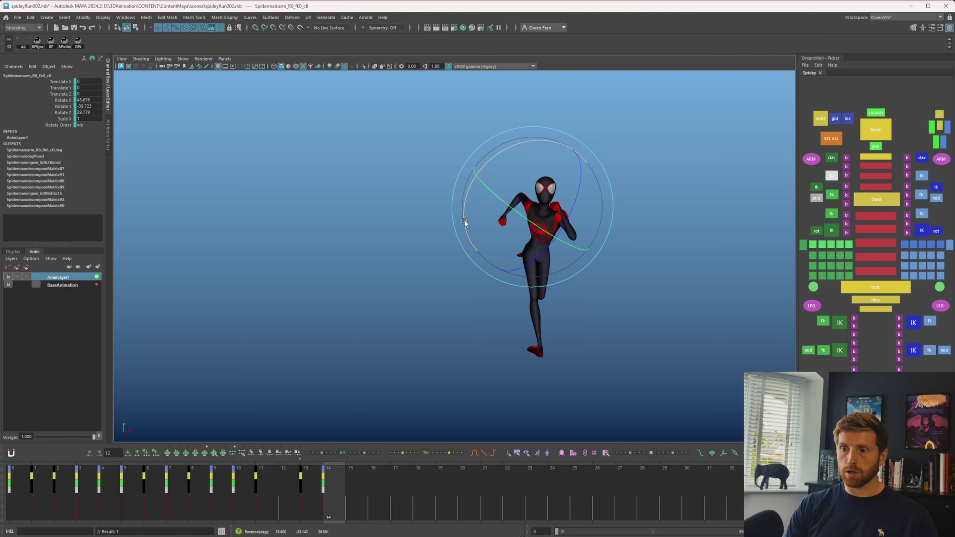
pyautogui.moveTo(465, 222); pyautogui.dragTo(469, 223)
pyautogui.hotkey('alt', '.')
pyautogui.hotkey('alt', ',')
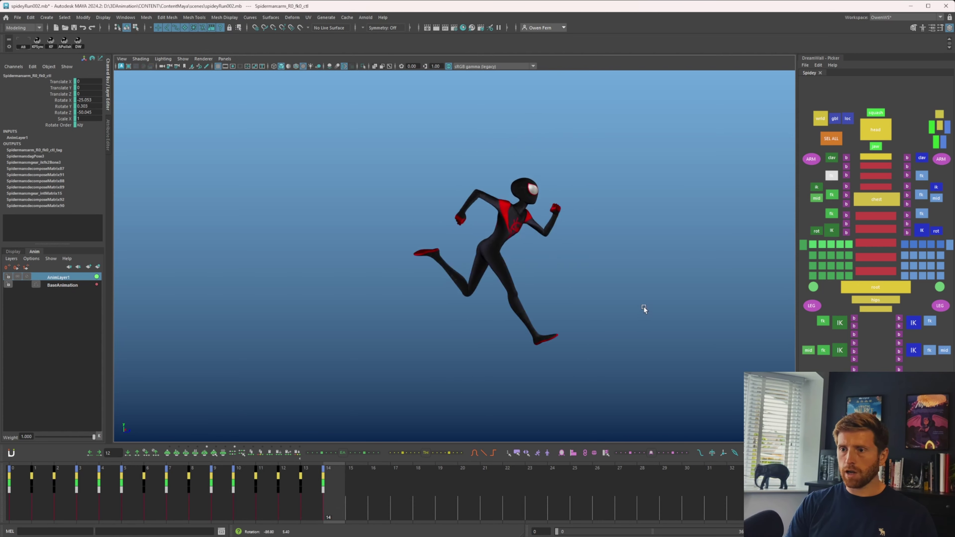
# - Play back the run from the side and select all the right arm's controls
pyautogui.hotkey('alt', 'v')
pyautogui.press('w')
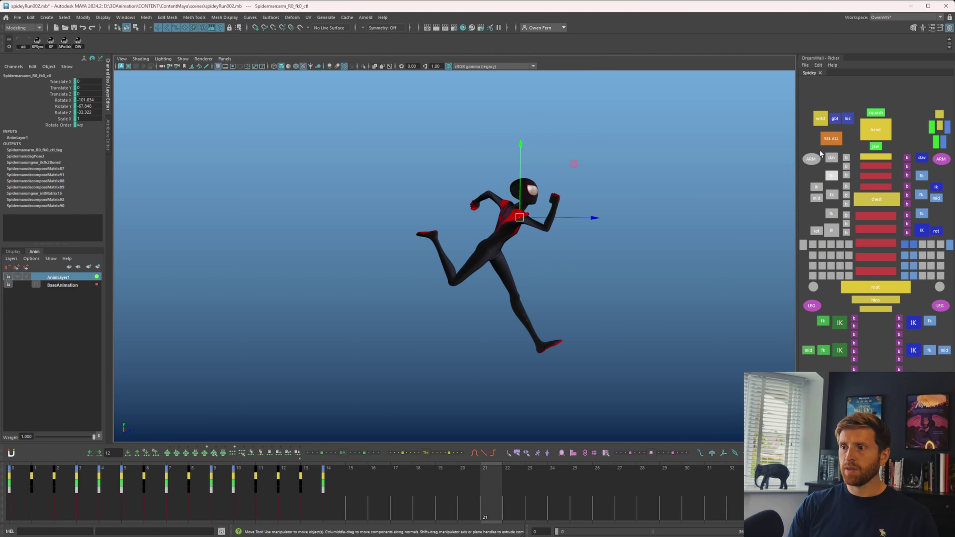
pyautogui.press('q')
pyautogui.click(811, 159)
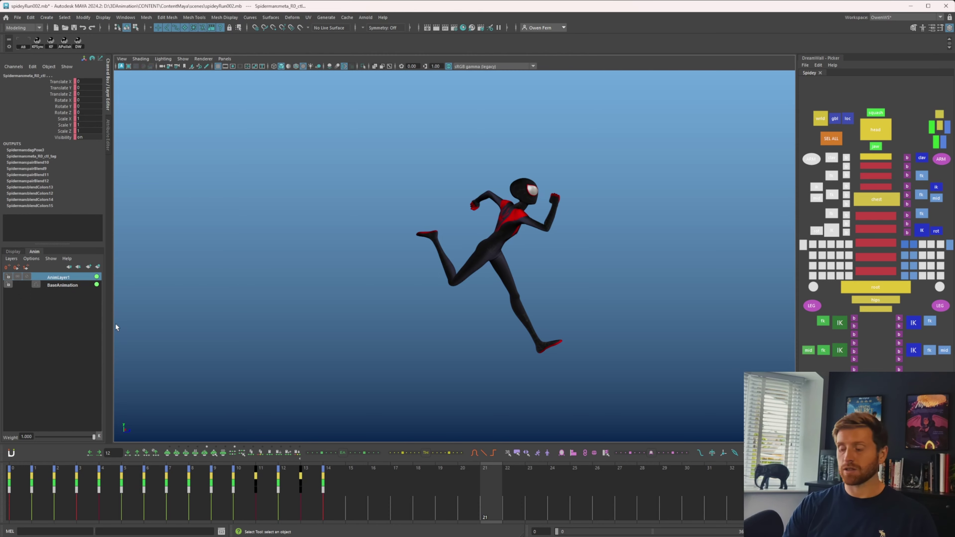
# - Play back the run from the side, then merge AnimLayer1 with the BaseAnimation layer
pyautogui.hotkey('alt', 'v')
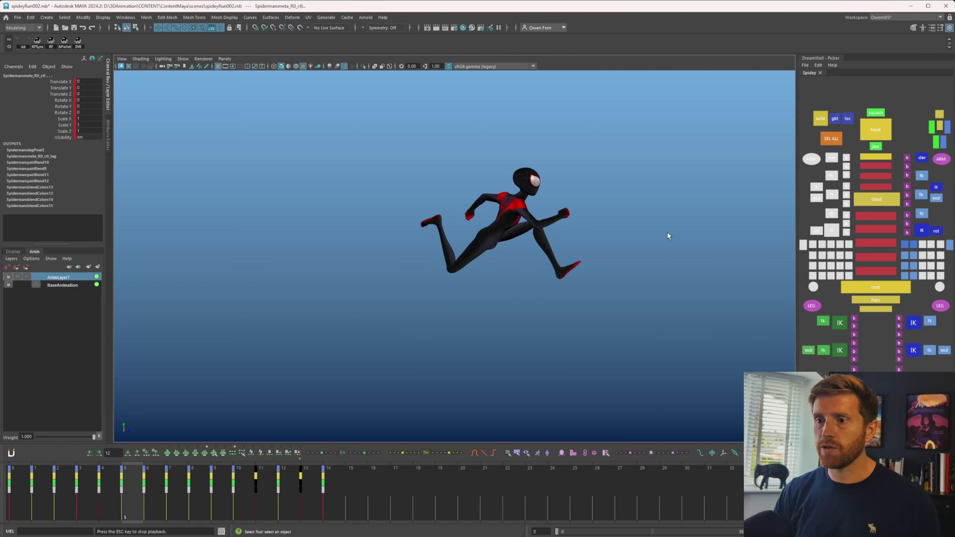
pyautogui.keyDown('alt'); pyautogui.moveTo(640, 245); pyautogui.dragTo(663, 249); pyautogui.keyUp('alt')
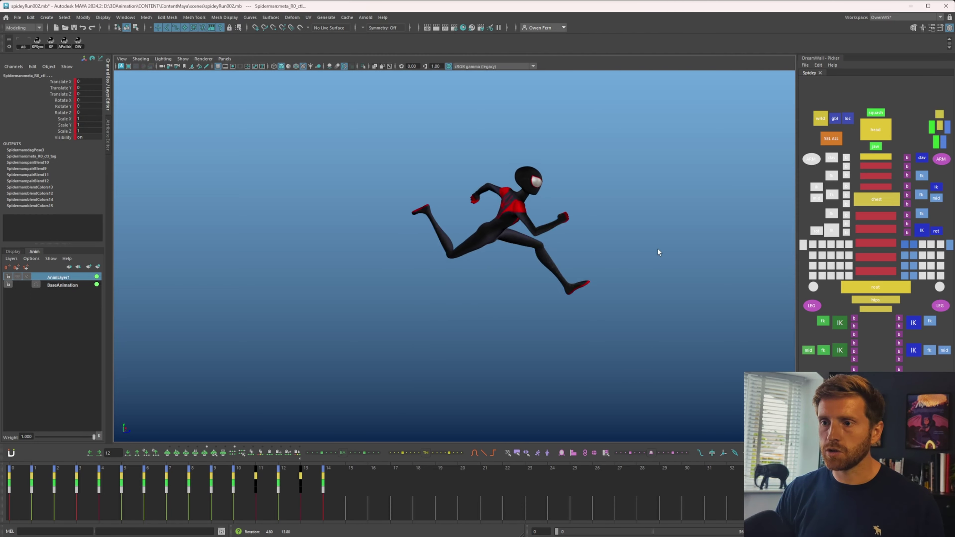
pyautogui.rightClick(64, 288)
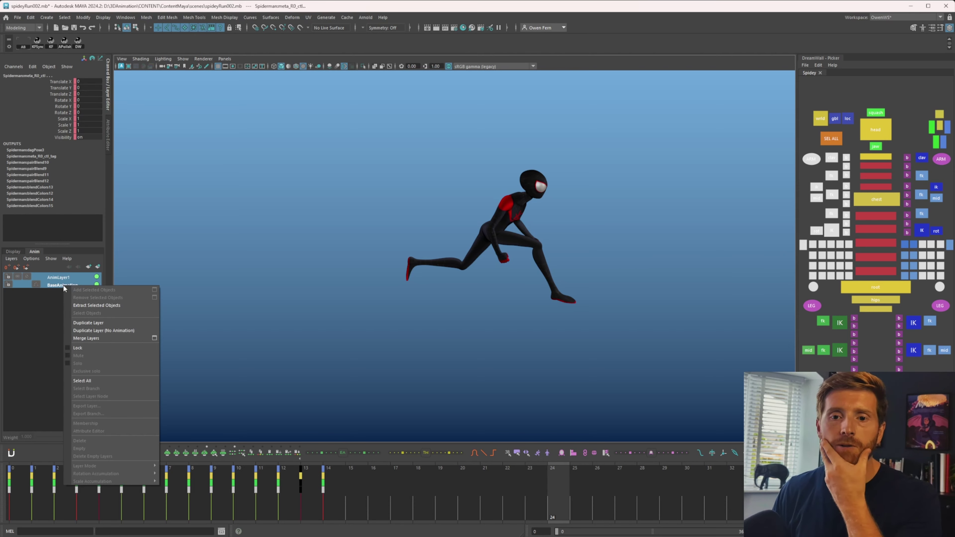
pyautogui.click(153, 339)
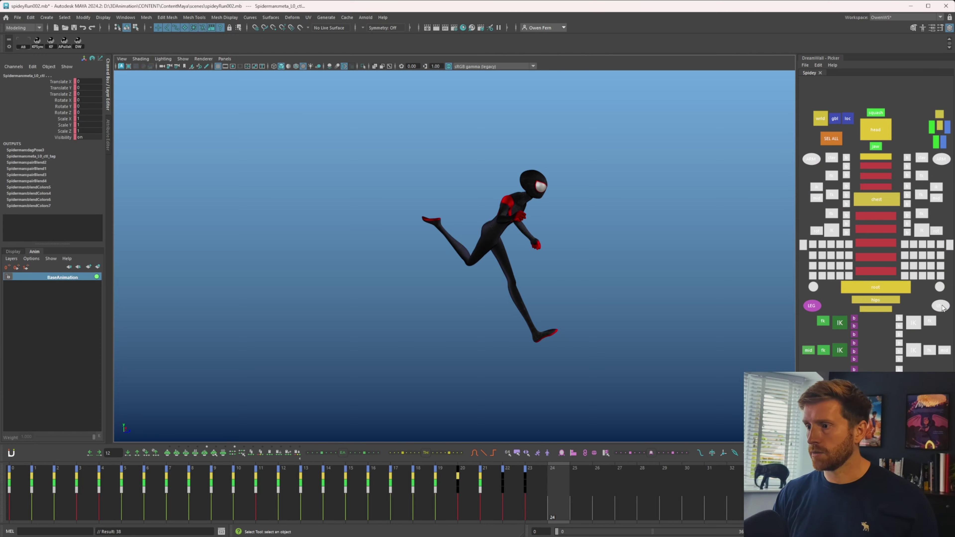
# - Bake the arm and leg controls' animation over the time slider range, sampling by 1
pyautogui.click(941, 307)
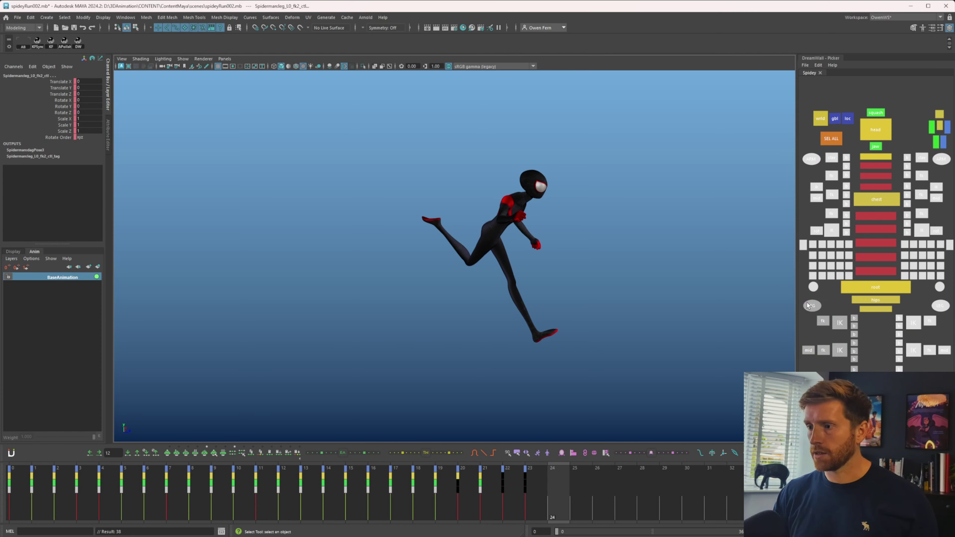
pyautogui.click(17, 17)
pyautogui.moveTo(30, 18)
pyautogui.moveTo(81, 88)
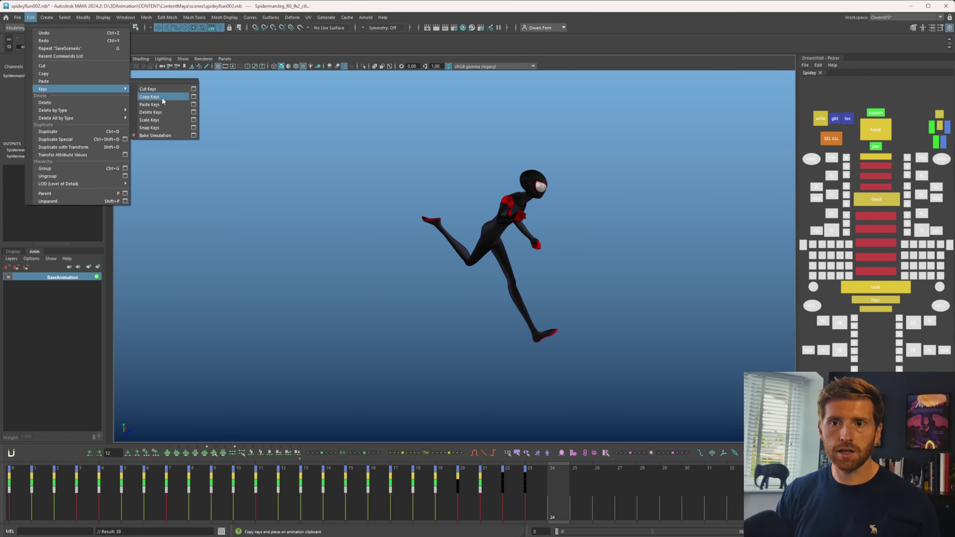
pyautogui.click(194, 135)
pyautogui.scroll(-2, 221, 248)
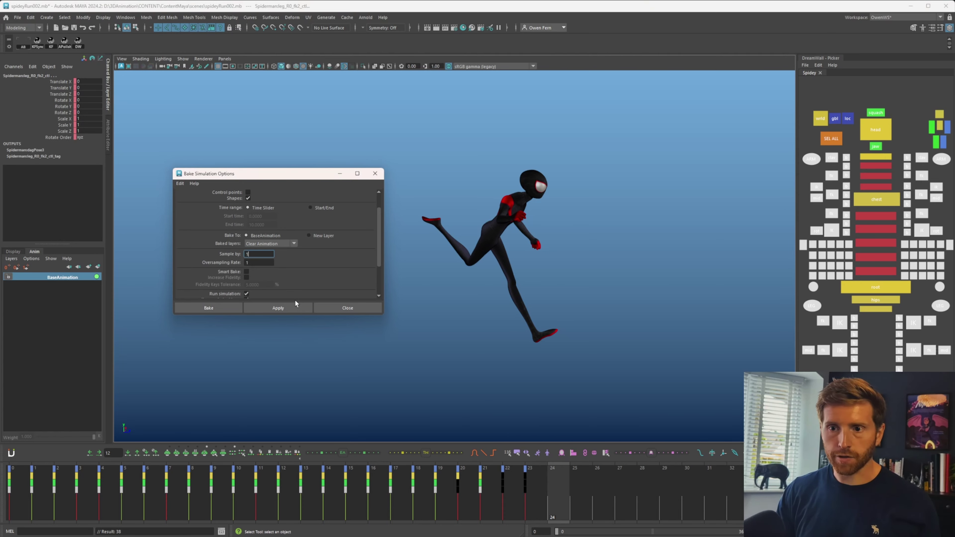
pyautogui.scroll(-2, 263, 270)
pyautogui.click(208, 308)
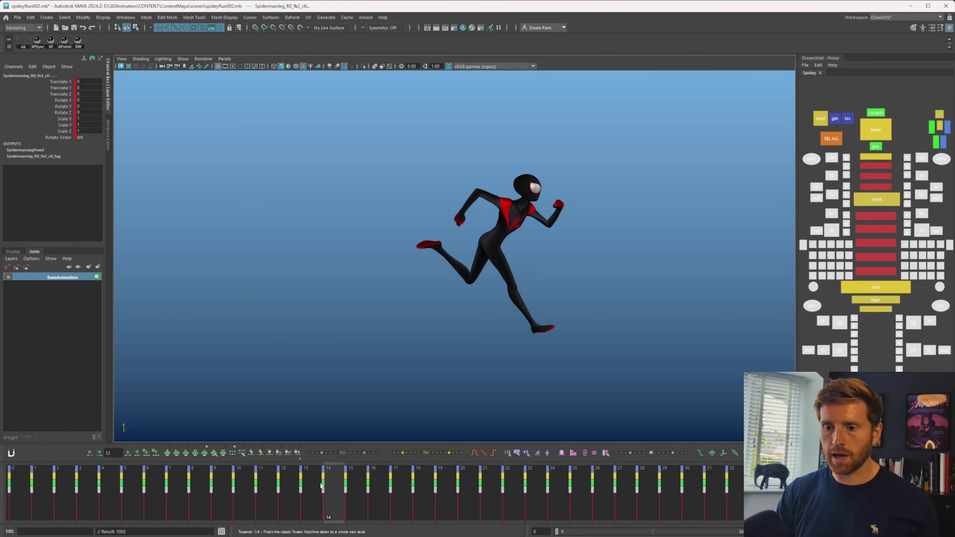
# - Delete the baked arm and leg keys after frame 14 and set their curves to cycle infinitely
pyautogui.keyDown('shift'); pyautogui.moveTo(347, 489); pyautogui.dragTo(817, 488); pyautogui.keyUp('shift')
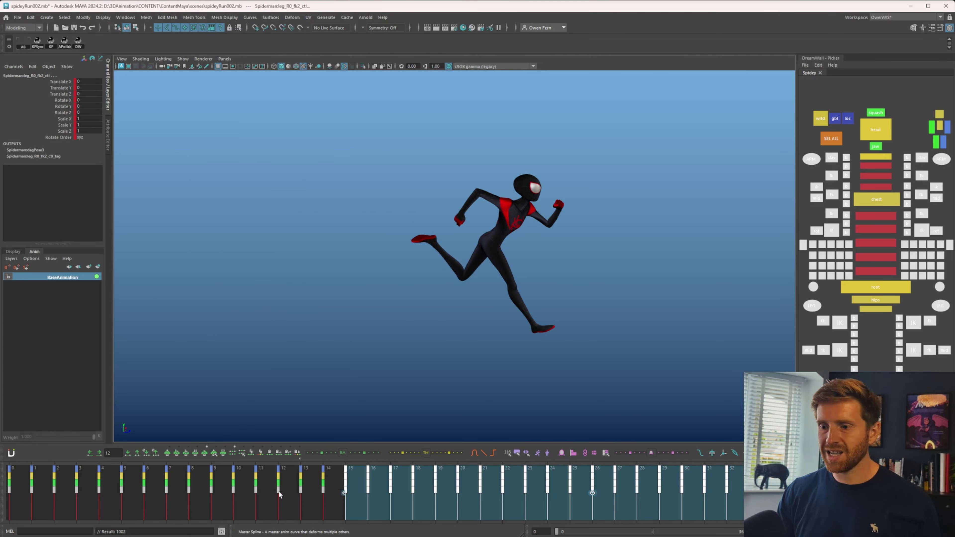
pyautogui.click(279, 496)
pyautogui.hotkey('alt', 'v')
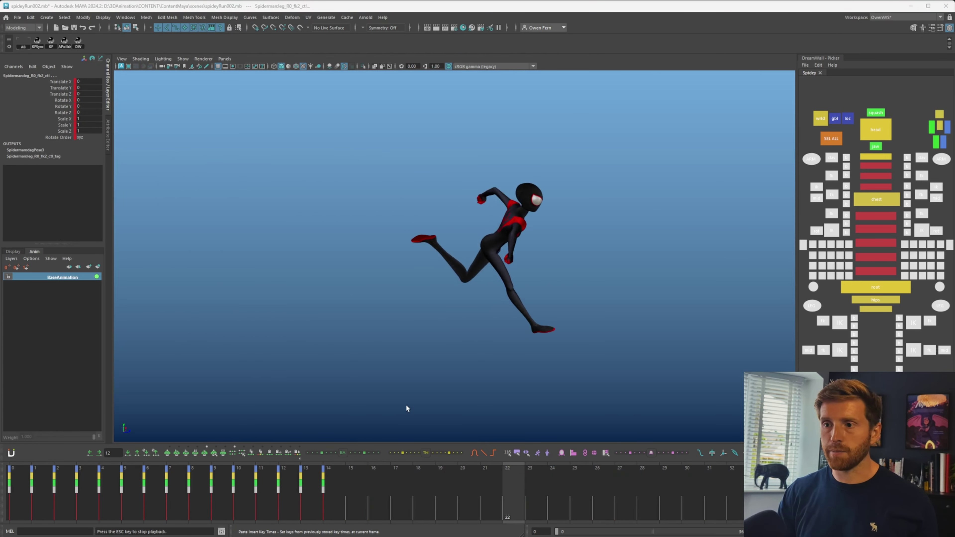
pyautogui.press('Escape')
pyautogui.hotkey('ctrl', 'g')
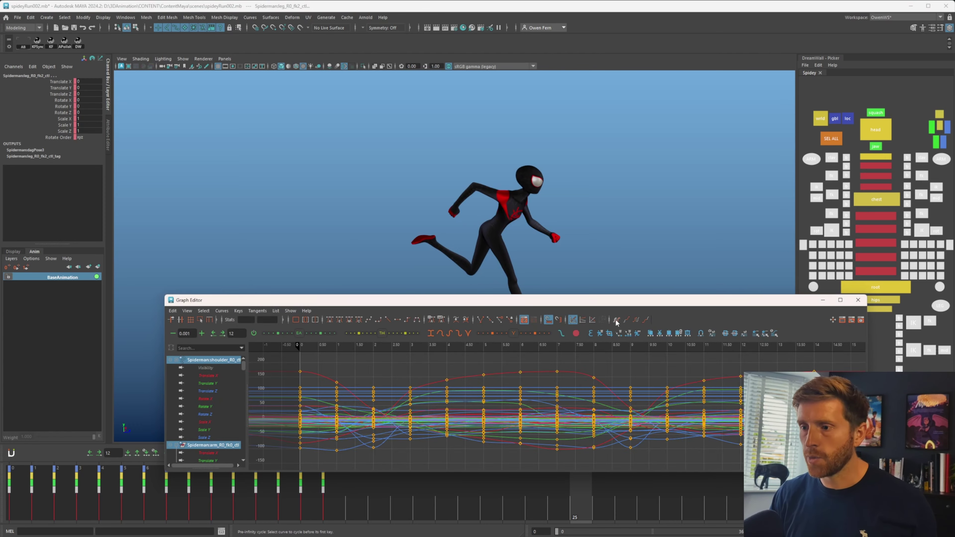
pyautogui.hotkey('shift', 'g')
pyautogui.click(326, 496)
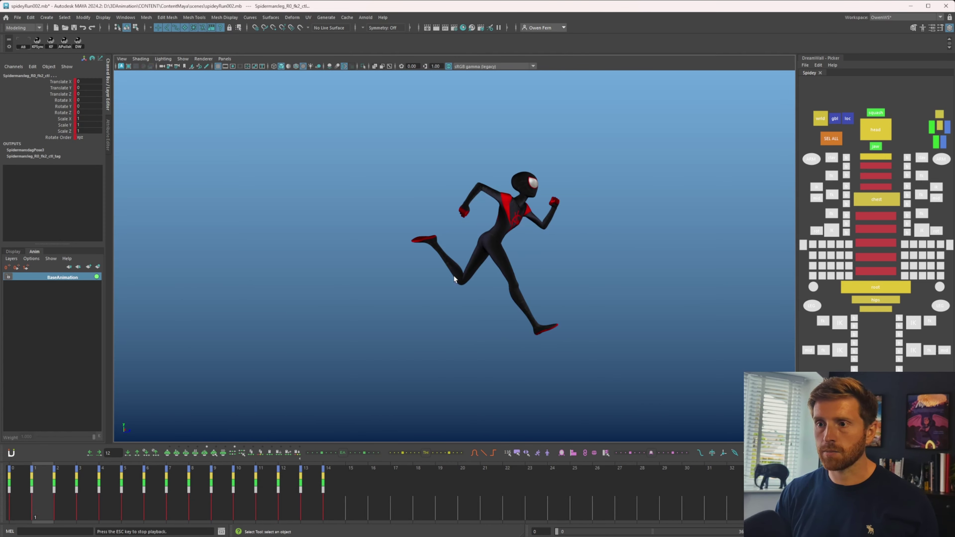
# - Mirror the right arm's animation over the whole cycle from frame 0 to 14 onto the left arm
pyautogui.click(808, 162)
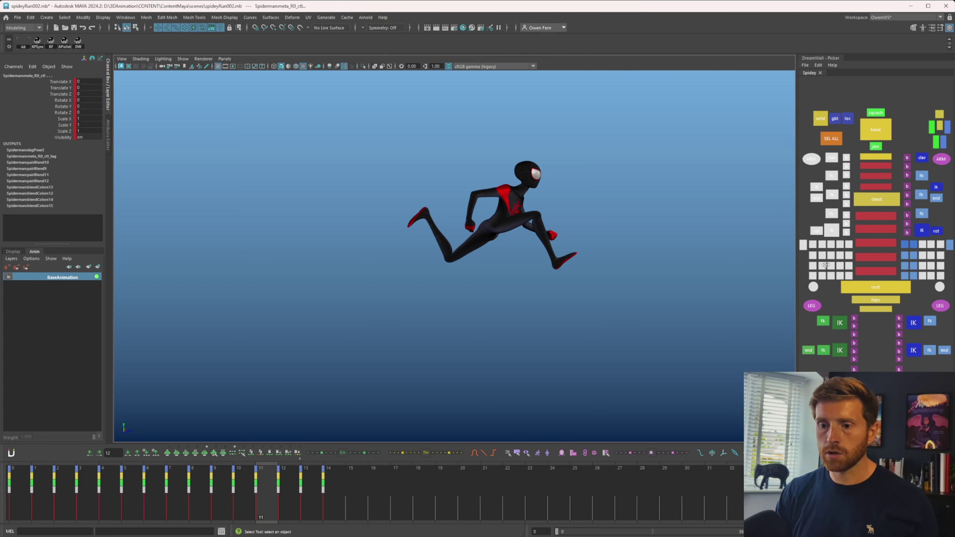
pyautogui.click(944, 159)
pyautogui.keyDown('shift'); pyautogui.moveTo(392, 488); pyautogui.dragTo(7, 488); pyautogui.keyUp('shift')
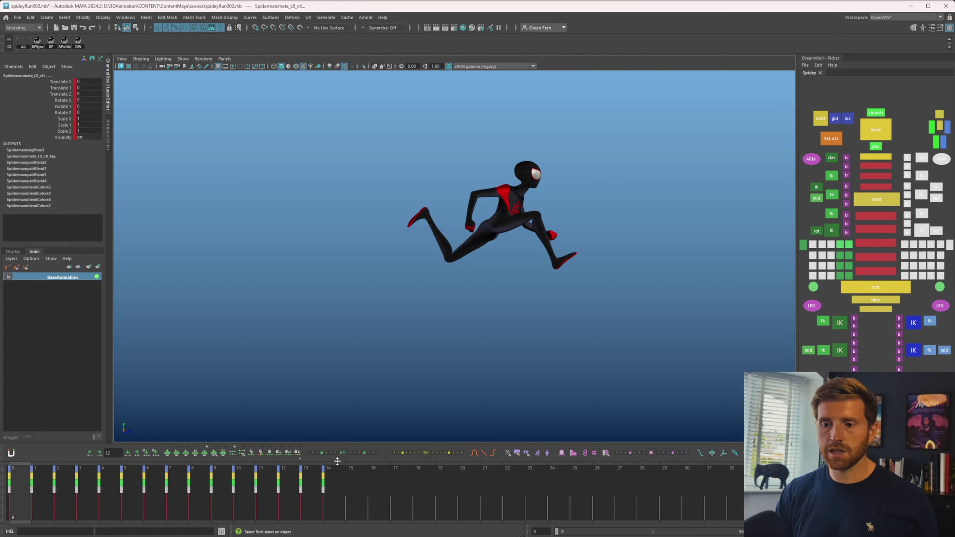
pyautogui.click(346, 487)
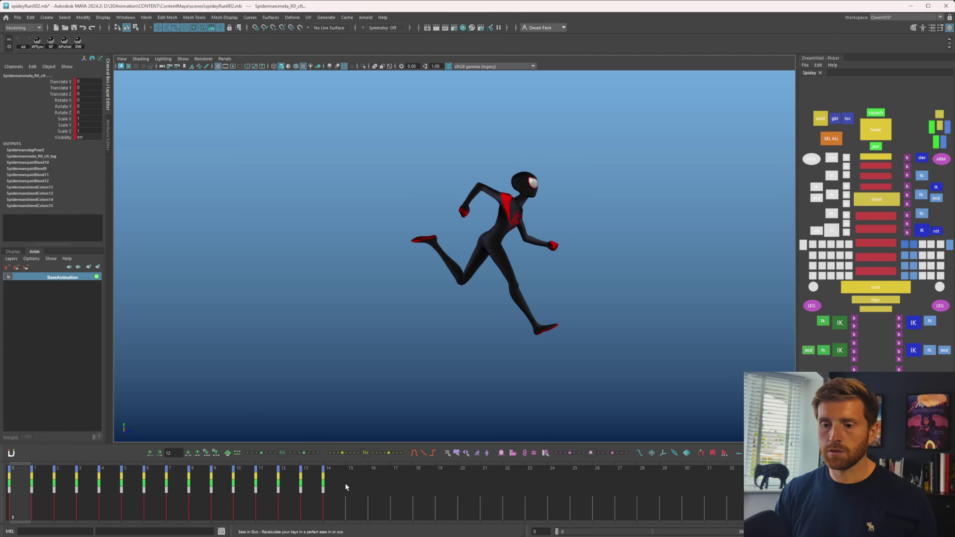
pyautogui.keyDown('shift'); pyautogui.moveTo(346, 485); pyautogui.dragTo(8, 487); pyautogui.keyUp('shift')
pyautogui.click(501, 453)
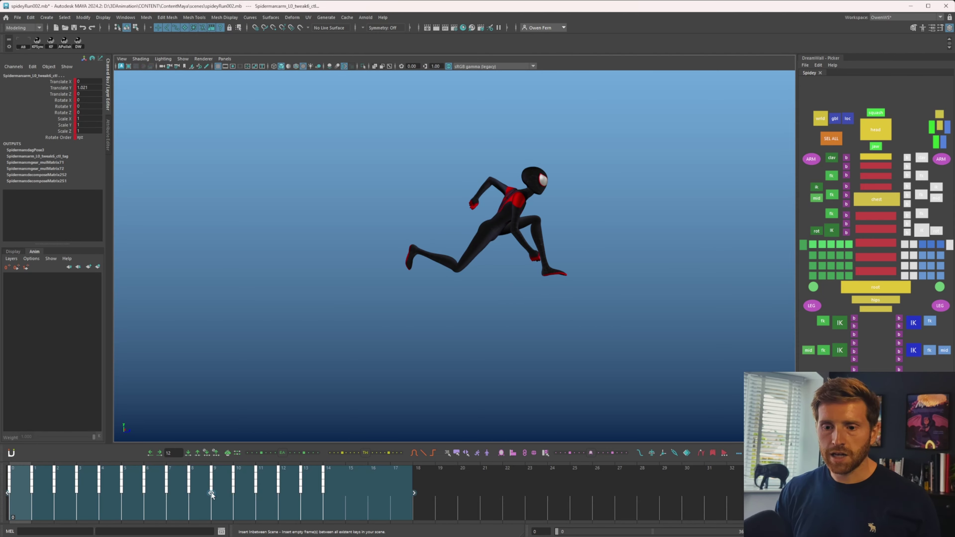
# - Shift the left arm's keys 7 frames to span frames 7 to 21 and set their curves to cycle
pyautogui.moveTo(211, 493); pyautogui.dragTo(379, 493)
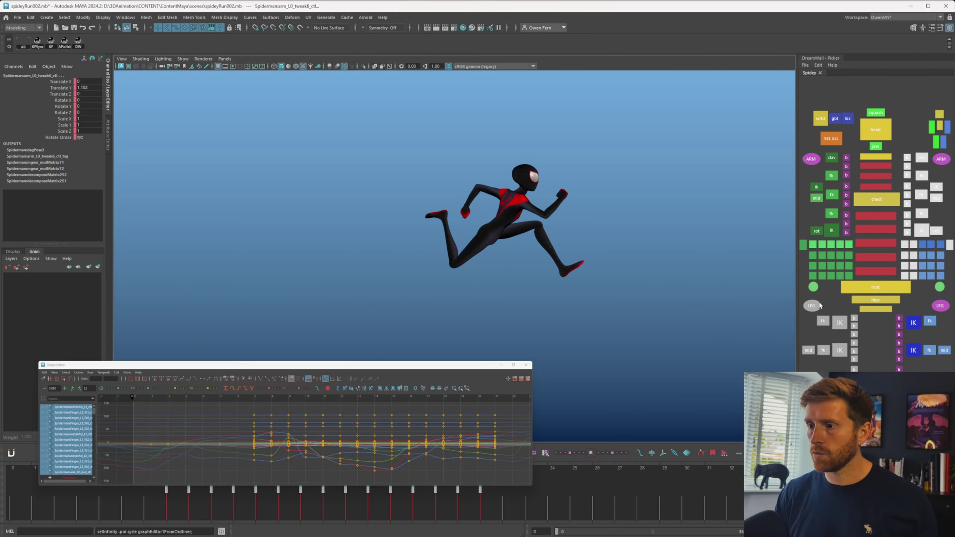
pyautogui.click(858, 300)
pyautogui.hotkey('alt', 'v')
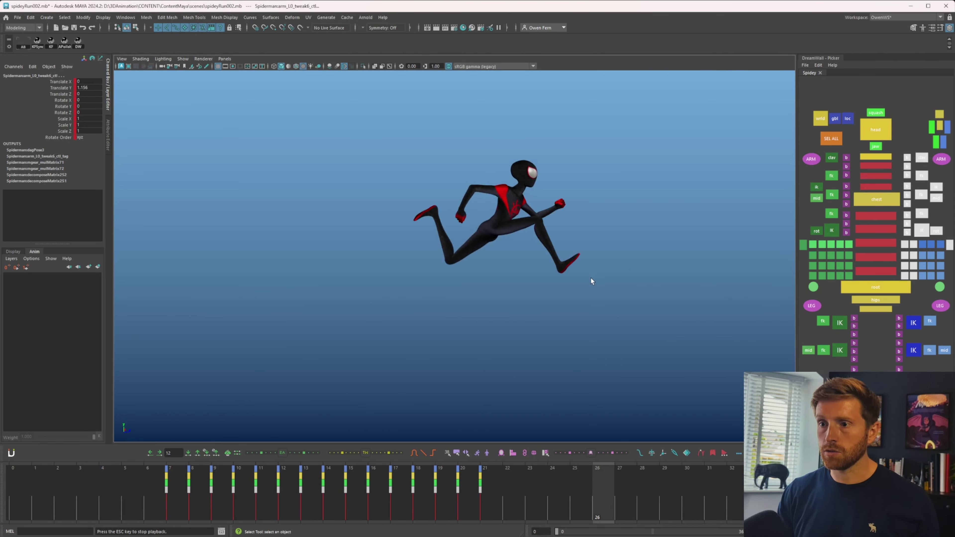
pyautogui.keyDown('alt'); pyautogui.moveTo(591, 277); pyautogui.dragTo(547, 299); pyautogui.keyUp('alt')
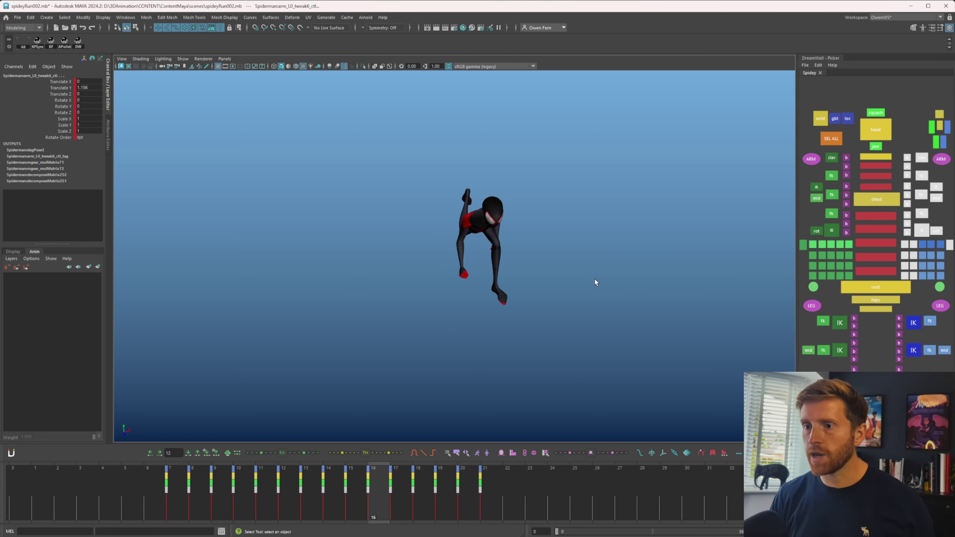
pyautogui.keyDown('alt'); pyautogui.moveTo(596, 281); pyautogui.dragTo(576, 249); pyautogui.keyUp('alt')
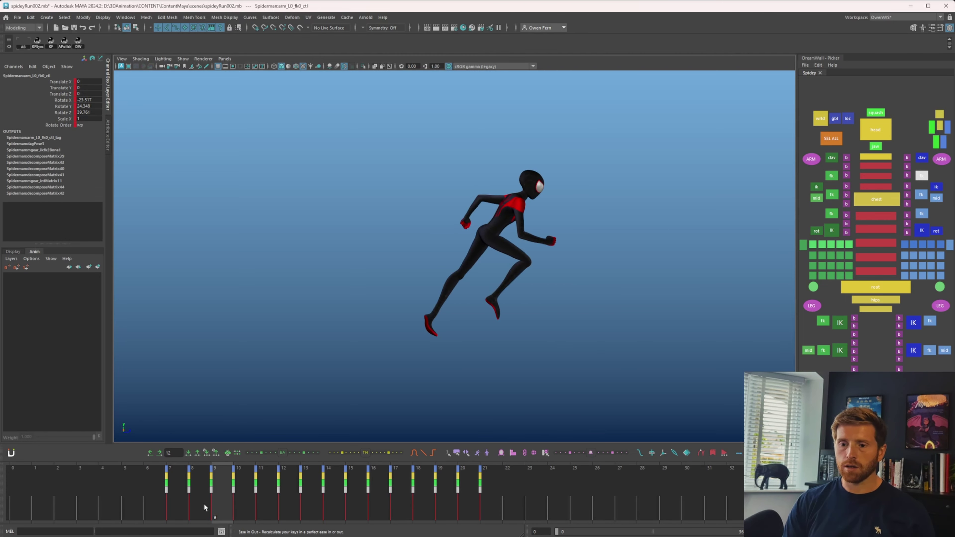
# - Adjust the left upper arm FK control's rotation at frame 8, comparing it with frames 7 and 9
pyautogui.moveTo(205, 508)
pyautogui.mouseDown()
pyautogui.moveTo(181, 499)
pyautogui.moveTo(218, 494)
pyautogui.mouseUp()
pyautogui.hotkey('alt', ',')
pyautogui.hotkey('alt', ',')
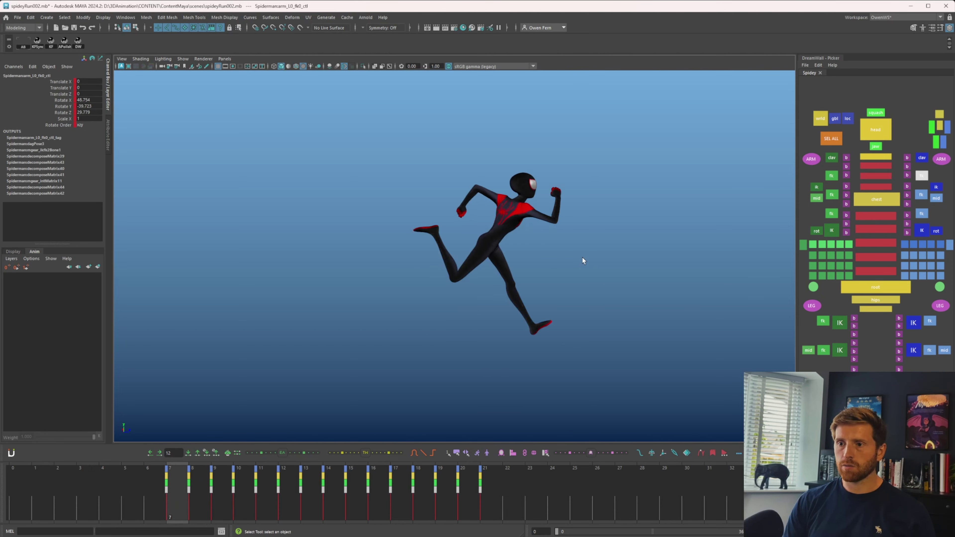
pyautogui.hotkey('alt', '.')
pyautogui.moveTo(566, 182); pyautogui.dragTo(563, 179)
pyautogui.hotkey('shift', 'e')
pyautogui.hotkey('alt', ',')
pyautogui.hotkey('alt', '.')
pyautogui.hotkey('alt', '.')
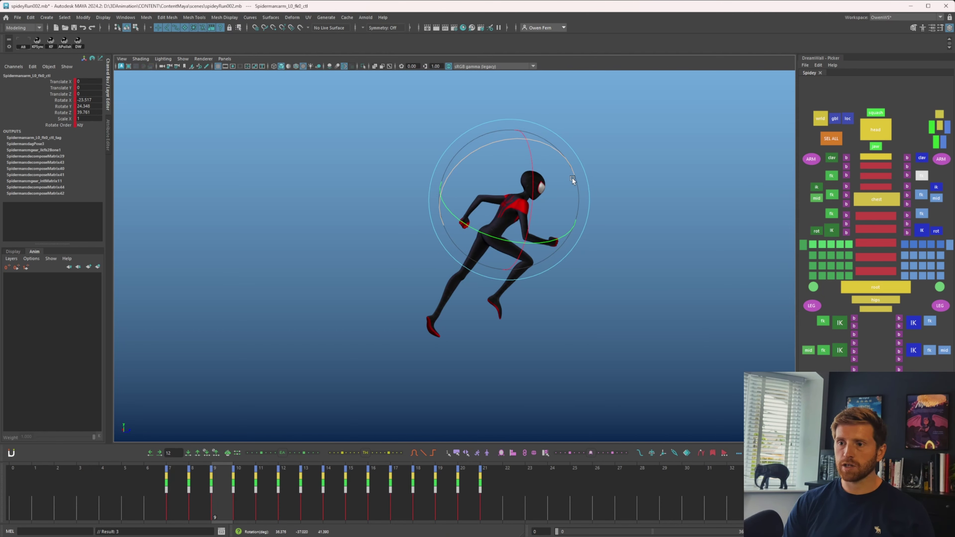
pyautogui.hotkey('alt', ',')
pyautogui.hotkey('alt', ',')
pyautogui.hotkey('alt', '.')
# - Rotate the left forearm's FK control to about -59 in Rotate Z at frame 8 and compare the neighbouring frames
pyautogui.press('q')
pyautogui.hotkey('alt', ',')
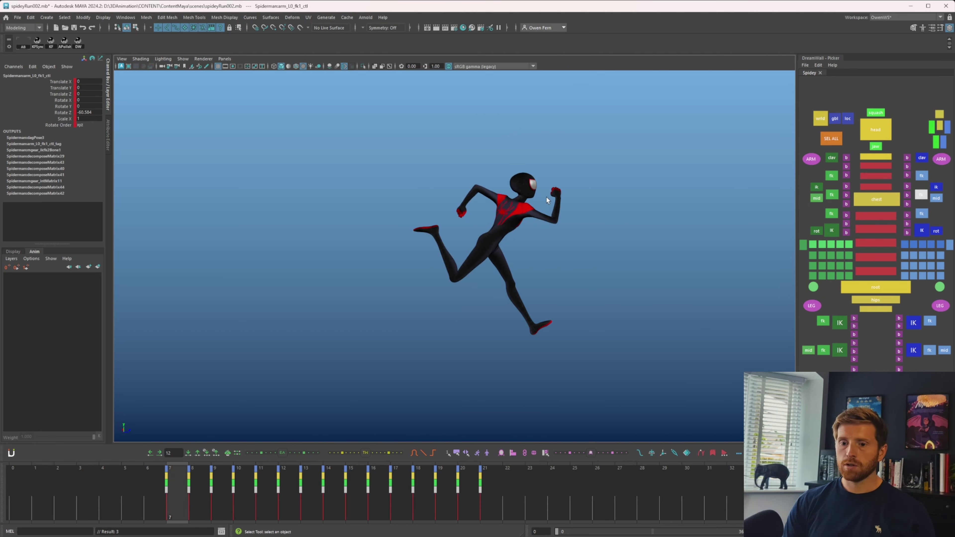
pyautogui.hotkey('alt', '.')
pyautogui.press('e')
pyautogui.hotkey('alt', ',')
pyautogui.hotkey('alt', '.')
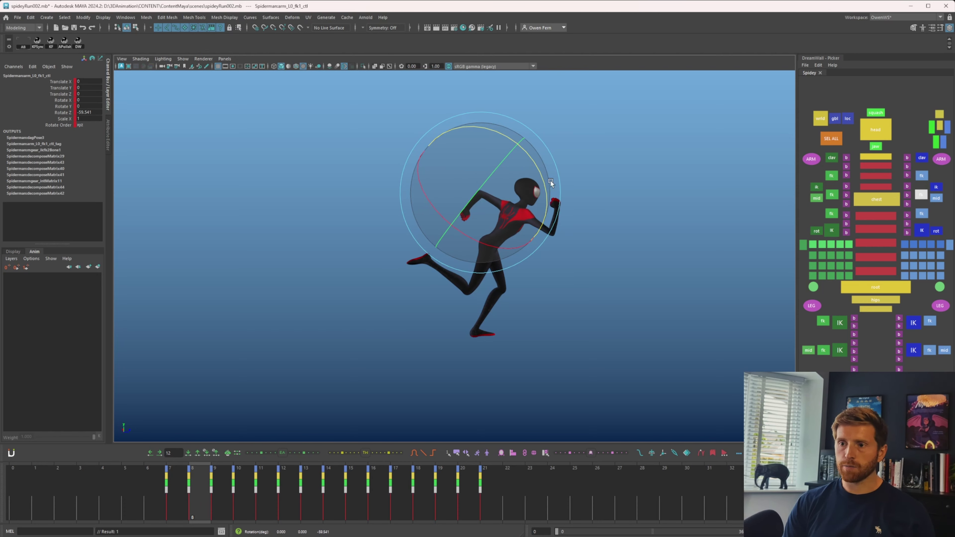
pyautogui.hotkey('alt', '.')
pyautogui.hotkey('alt', '.')
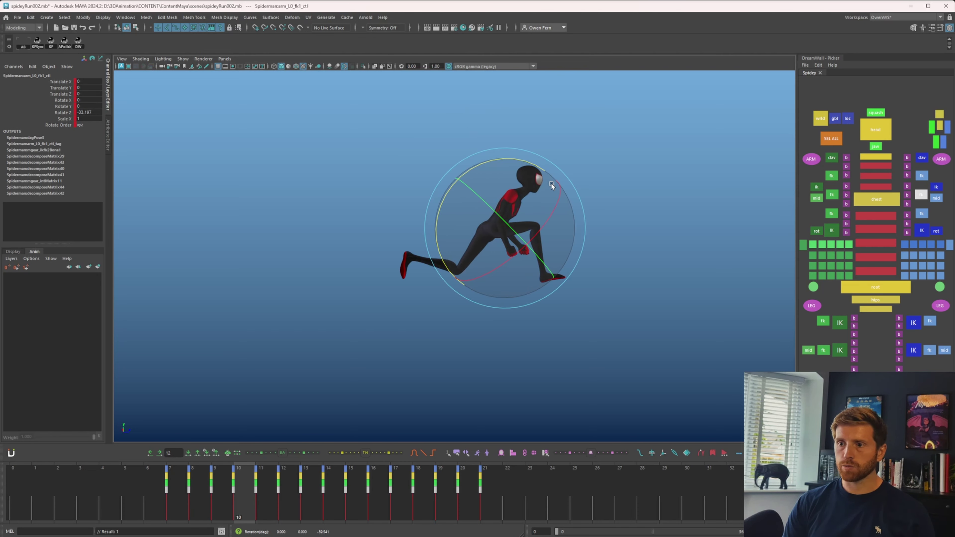
# - Rotate the left upper arm's FK control to about -82, -69 and -38 in Rotate X, Y and Z at frame 13
pyautogui.keyDown('alt'); pyautogui.moveTo(587, 241); pyautogui.dragTo(375, 243); pyautogui.keyUp('alt')
pyautogui.hotkey('alt', ',')
pyautogui.hotkey('alt', ',')
pyautogui.hotkey('alt', '.')
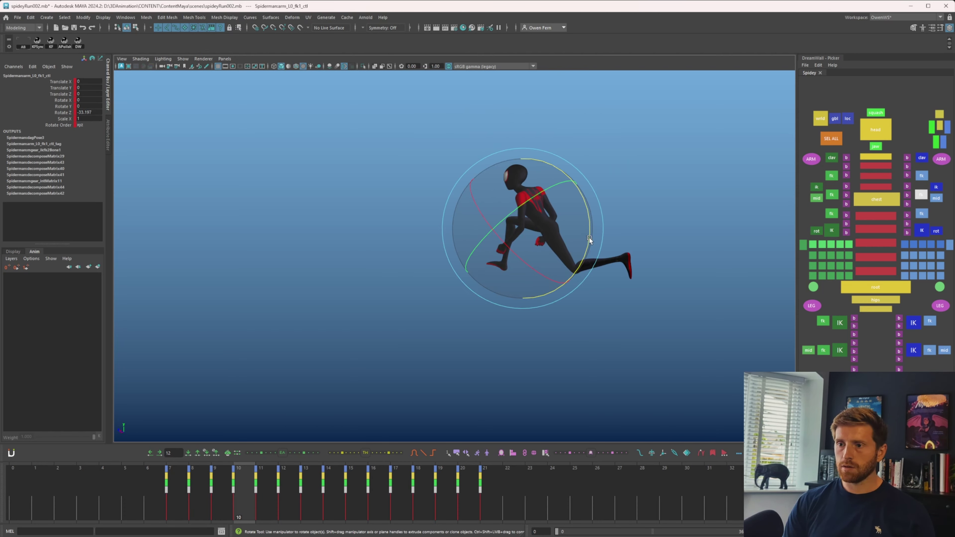
pyautogui.moveTo(590, 241)
pyautogui.keyDown('alt'); pyautogui.mouseDown()
pyautogui.moveTo(607, 237)
pyautogui.moveTo(592, 250)
pyautogui.mouseUp(); pyautogui.keyUp('alt')
pyautogui.hotkey('alt', '.')
pyautogui.hotkey('alt', ',')
pyautogui.hotkey('alt', ',')
pyautogui.hotkey('alt', ',')
pyautogui.press('Up')
pyautogui.hotkey('alt', ',')
pyautogui.hotkey('alt', '.')
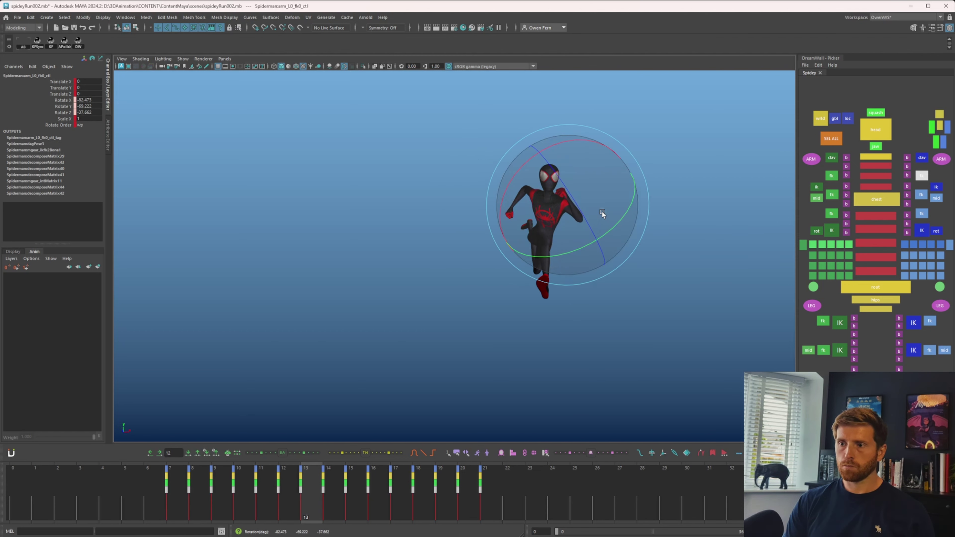
# - Step through frames 10 to 15 from the front to examine the left arm's forward swing
pyautogui.hotkey('alt', '.')
pyautogui.hotkey('alt', '.')
pyautogui.hotkey('alt', ',')
pyautogui.hotkey('alt', ',')
pyautogui.hotkey('alt', ',')
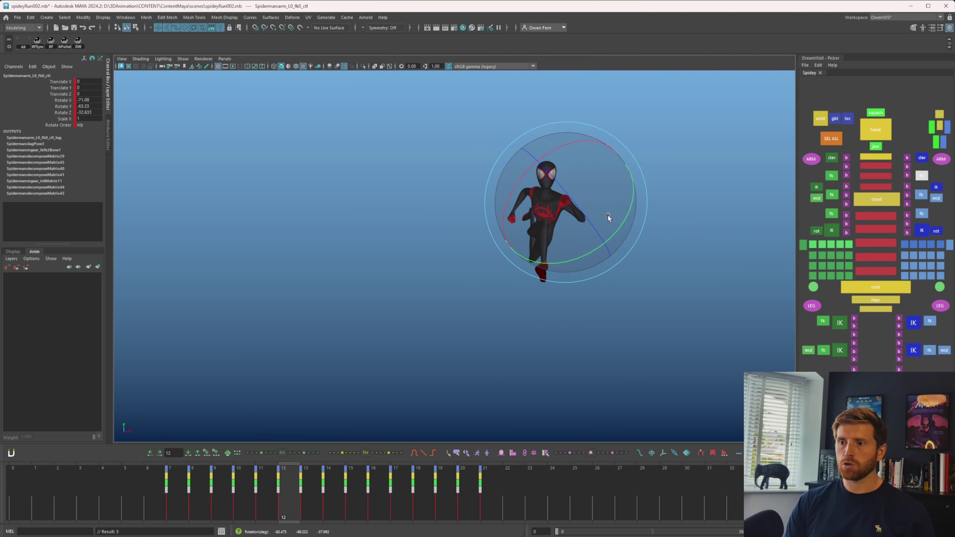
pyautogui.hotkey('alt', ',')
pyautogui.hotkey('alt', ',')
pyautogui.hotkey('alt', '.')
pyautogui.hotkey('alt', '.')
pyautogui.hotkey('alt', '.')
pyautogui.hotkey('alt', '.')
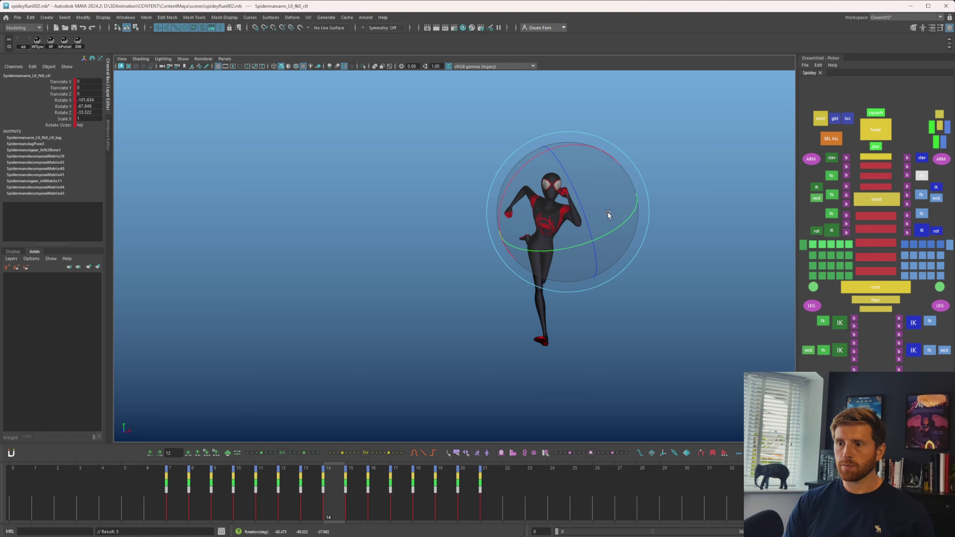
pyautogui.hotkey('alt', '.')
pyautogui.hotkey('alt', ',')
pyautogui.hotkey('alt', ',')
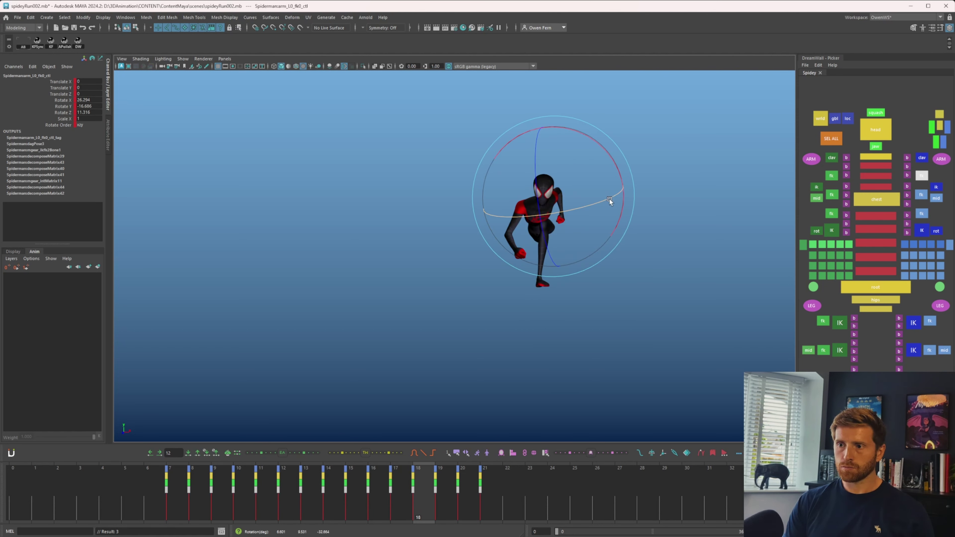
# - Rotate the left upper arm's FK control to about 29 in Rotate X at frame 18 and refine its rotation at frame 19
pyautogui.moveTo(610, 200); pyautogui.dragTo(608, 201)
pyautogui.hotkey('ctrl', 'z')
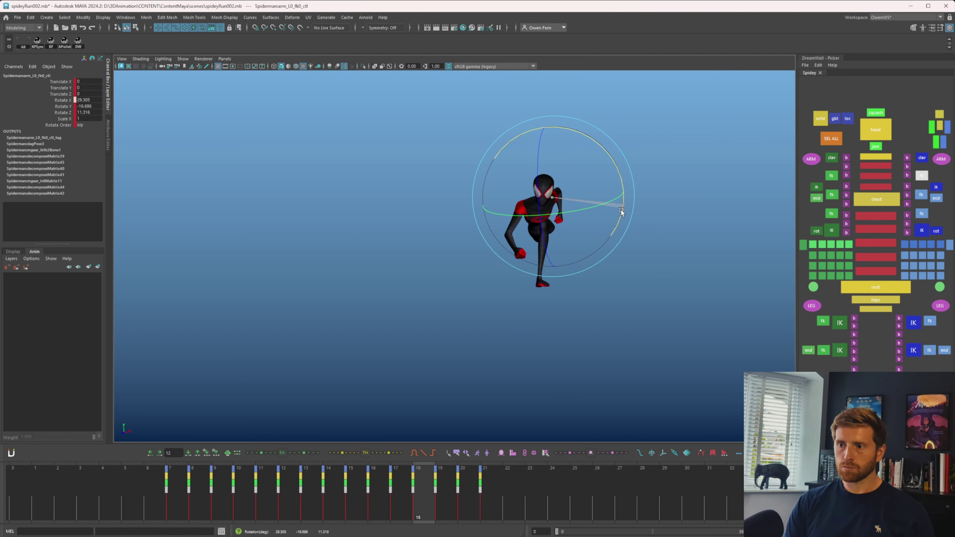
pyautogui.hotkey('alt', '.')
pyautogui.hotkey('alt', '.')
pyautogui.hotkey('alt', ',')
pyautogui.hotkey('alt', ',')
pyautogui.hotkey('alt', '.')
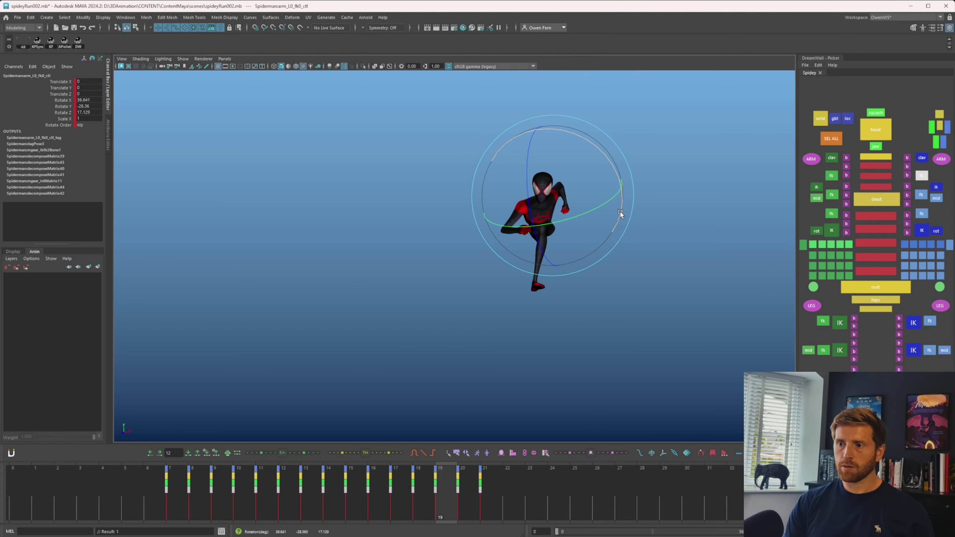
# - Play back the run from the side and show the body and leg IK controls' Translate Y curves in the Graph Editor at frame 7
pyautogui.hotkey('alt', 'v')
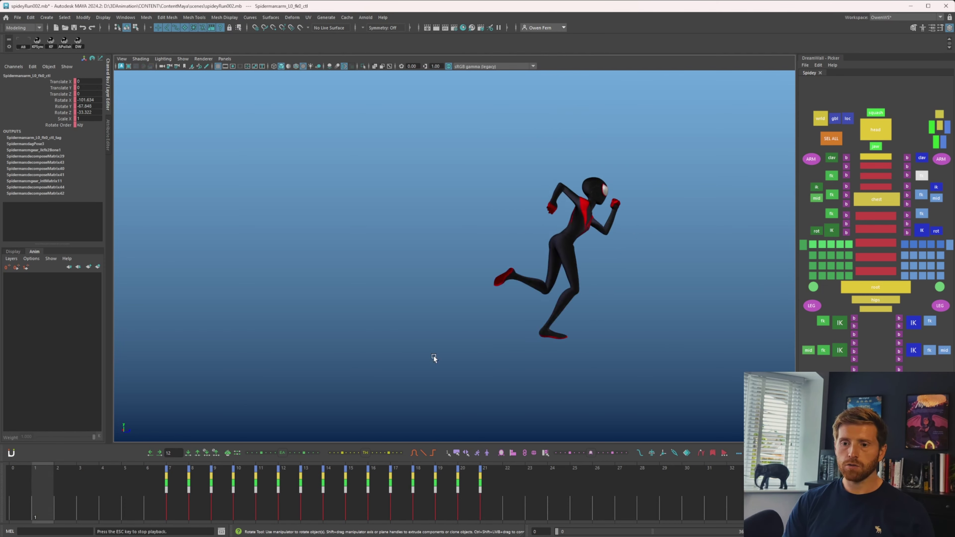
pyautogui.keyDown('alt'); pyautogui.moveTo(572, 341); pyautogui.dragTo(415, 345); pyautogui.keyUp('alt')
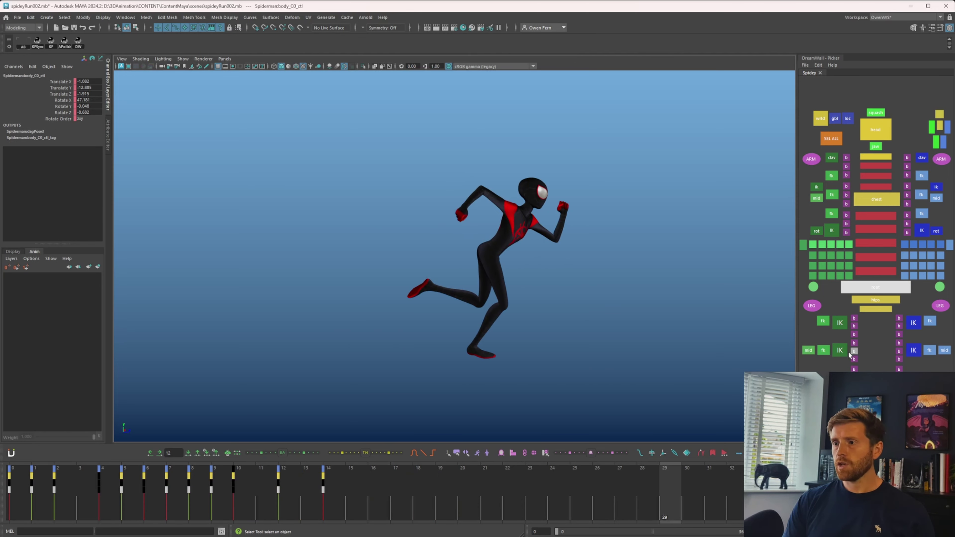
pyautogui.click(840, 323)
pyautogui.moveTo(186, 503)
pyautogui.mouseDown()
pyautogui.moveTo(69, 494)
pyautogui.moveTo(169, 491)
pyautogui.mouseUp()
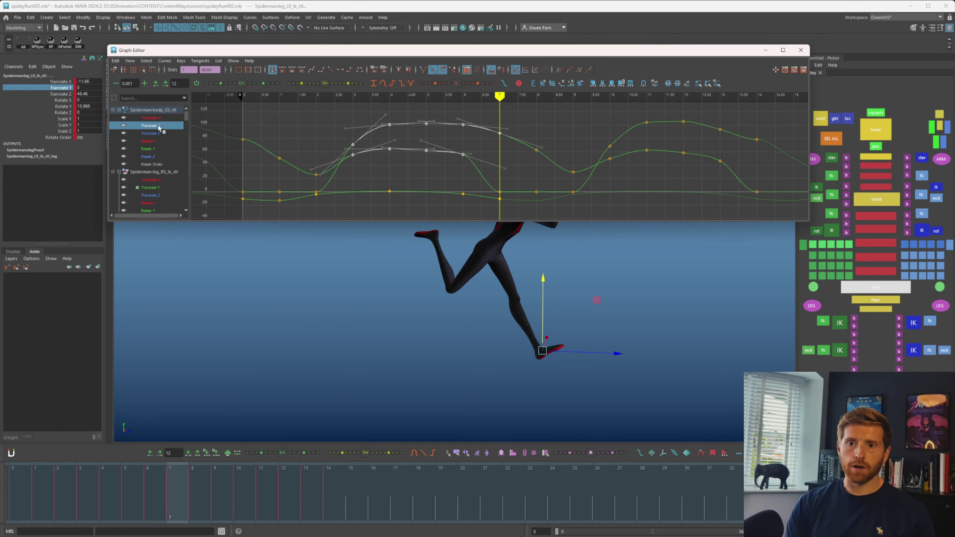
# - Try to raise the body control's Translate Y keys around frame 4 in the Graph Editor
pyautogui.click(158, 128)
pyautogui.moveTo(314, 171); pyautogui.dragTo(471, 209)
pyautogui.moveTo(499, 97); pyautogui.dragTo(395, 104)
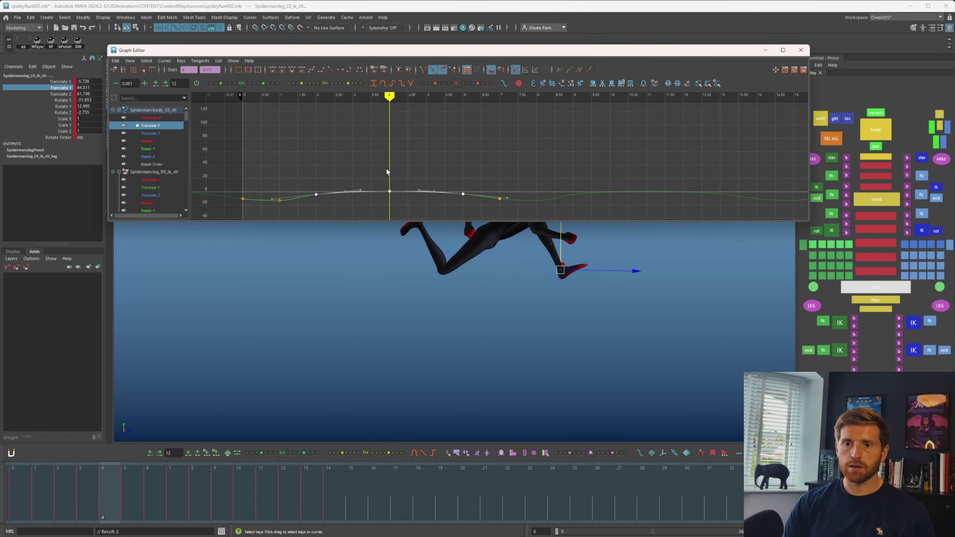
pyautogui.keyDown('shift'); pyautogui.moveTo(405, 173); pyautogui.dragTo(407, 169, button='middle'); pyautogui.keyUp('shift')
pyautogui.hotkey('ctrl', 'z')
# - Bake the selected body and leg controls' animation with a key on every frame from 0 to 14
pyautogui.keyDown('alt'); pyautogui.moveTo(590, 158); pyautogui.dragTo(550, 126, button='right'); pyautogui.keyUp('alt')
pyautogui.click(527, 167)
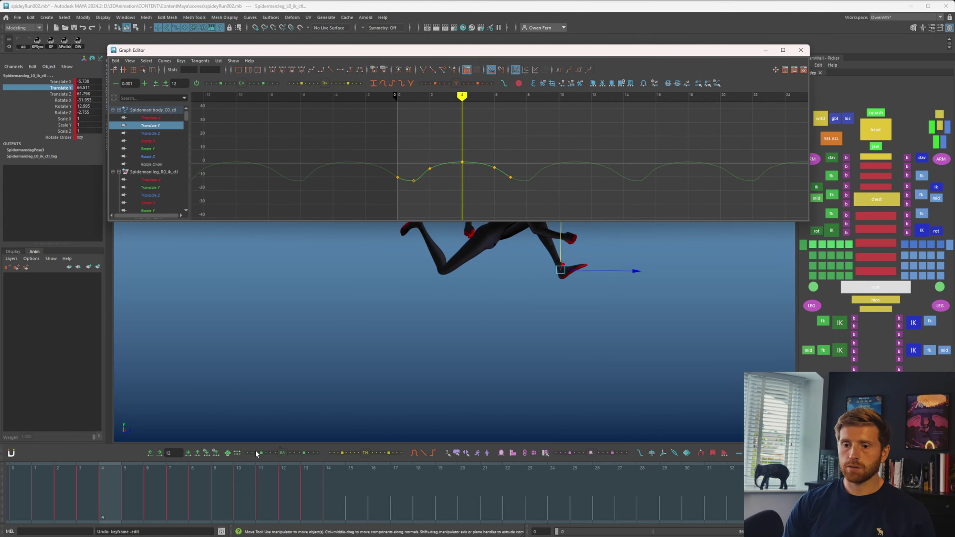
pyautogui.click(332, 481)
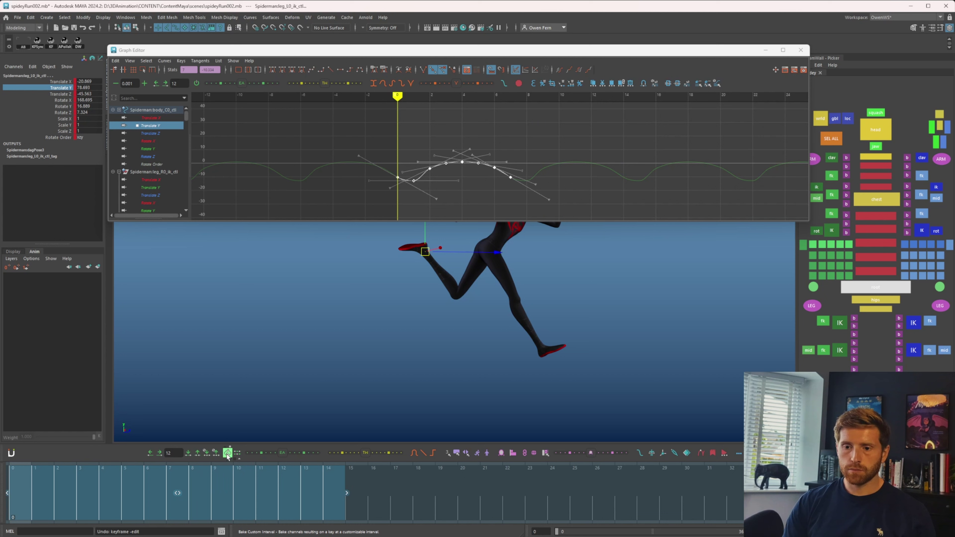
pyautogui.click(228, 454)
pyautogui.click(238, 432)
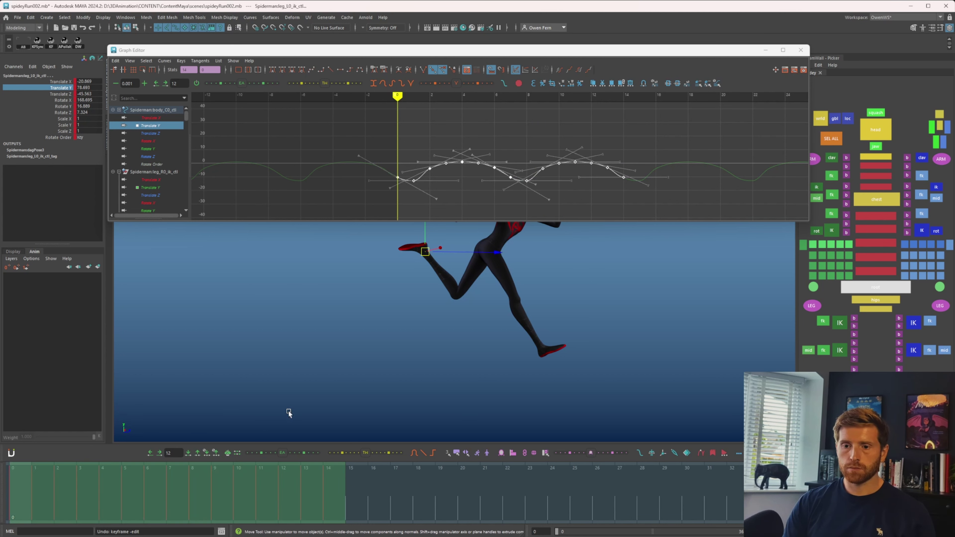
pyautogui.click(589, 184)
pyautogui.scroll(4, 594, 185)
pyautogui.keyDown('alt'); pyautogui.moveTo(597, 185); pyautogui.dragTo(620, 171, button='middle'); pyautogui.keyUp('alt')
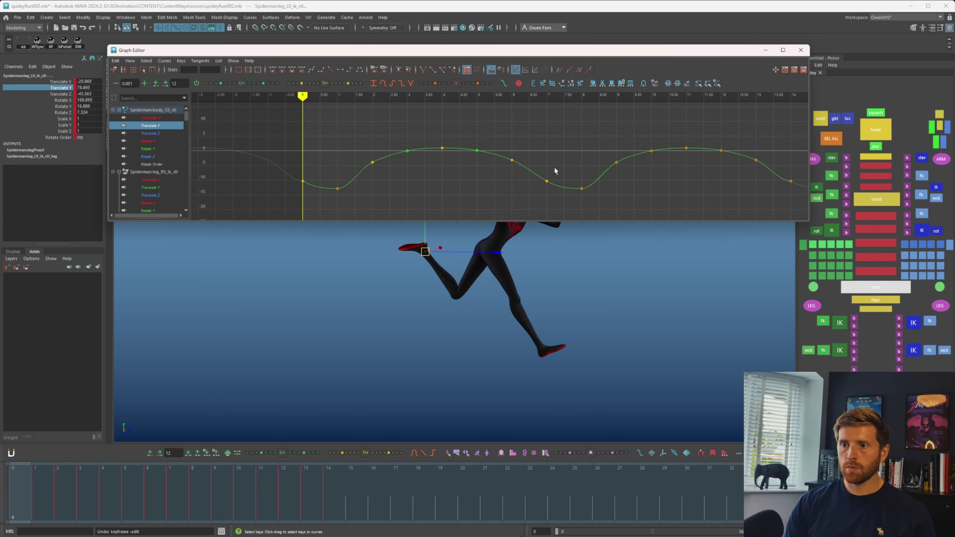
# - Raise the body control's Translate Y keys at frames 2 to 6 by about 3 units
pyautogui.moveTo(536, 179); pyautogui.dragTo(535, 178)
pyautogui.click(442, 96)
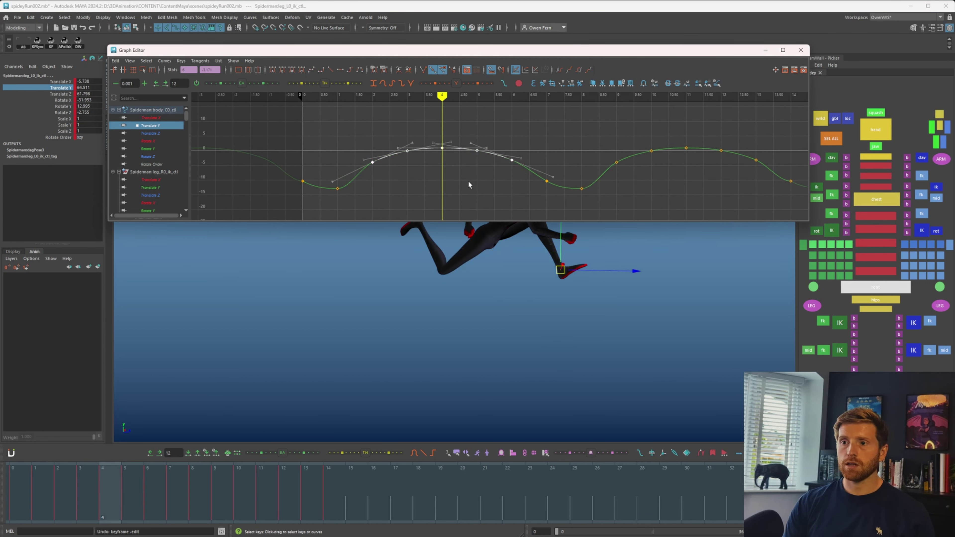
pyautogui.keyDown('shift'); pyautogui.moveTo(469, 185); pyautogui.dragTo(469, 171, button='middle'); pyautogui.keyUp('shift')
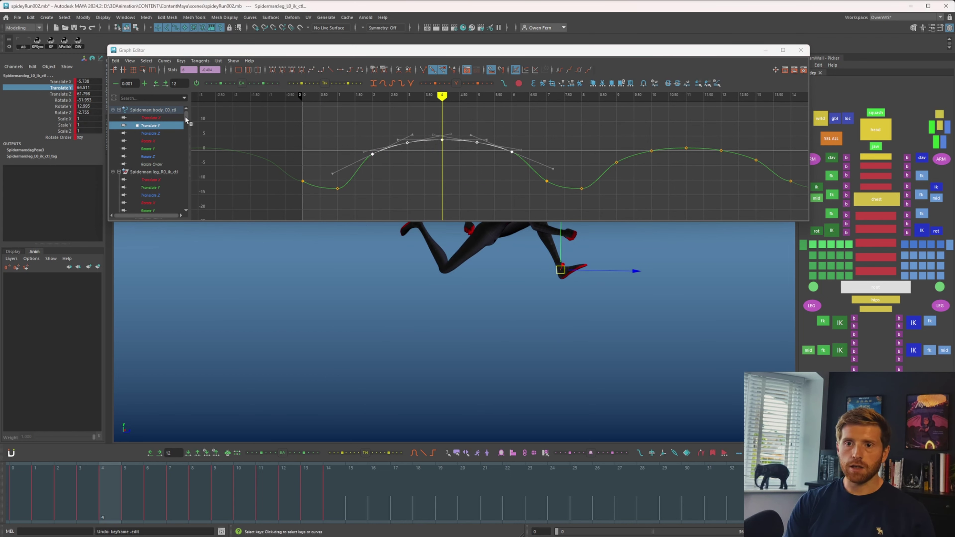
# - Inspect the right leg IK control's Translate Y curve and review the run from the side up to frame 7
pyautogui.moveTo(186, 118); pyautogui.dragTo(187, 136)
pyautogui.click(807, 369)
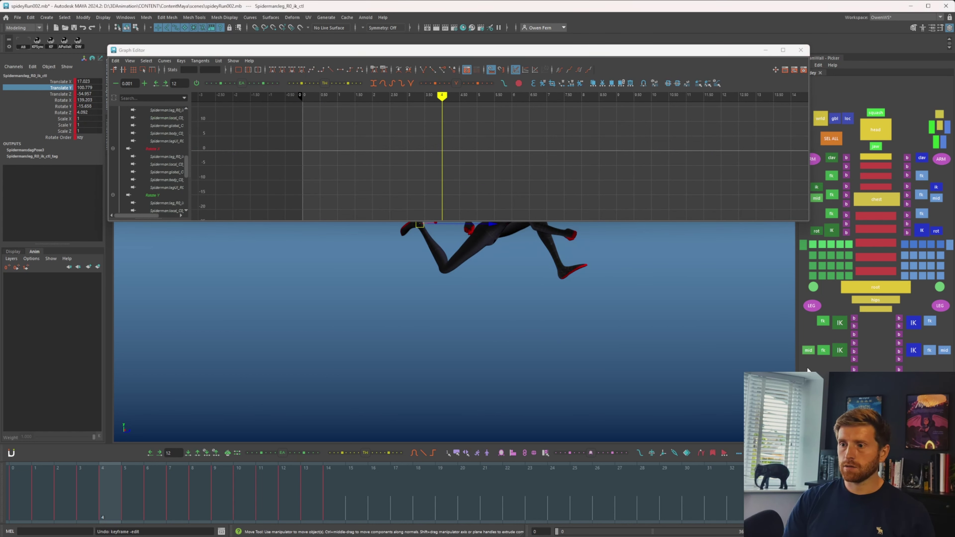
pyautogui.click(151, 126)
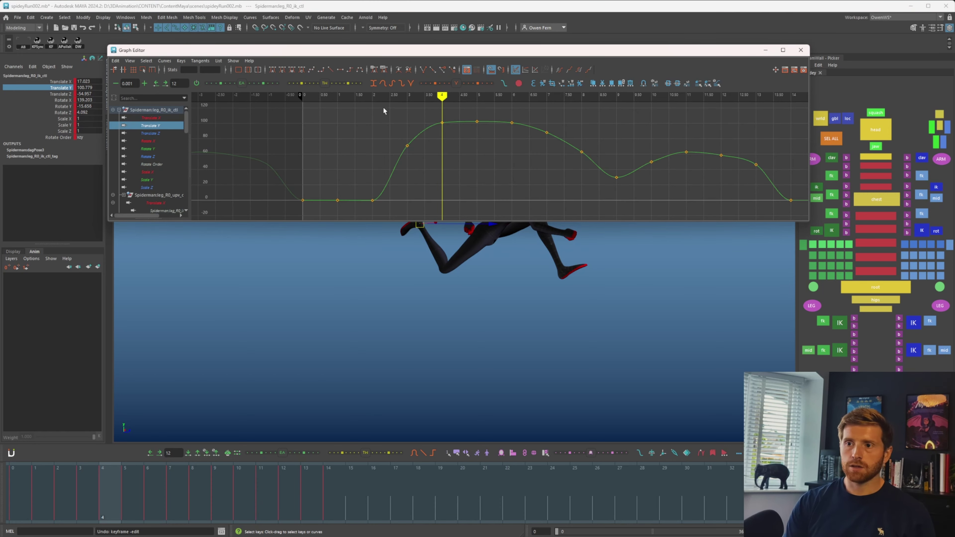
pyautogui.moveTo(379, 106); pyautogui.dragTo(602, 177)
pyautogui.click(154, 109)
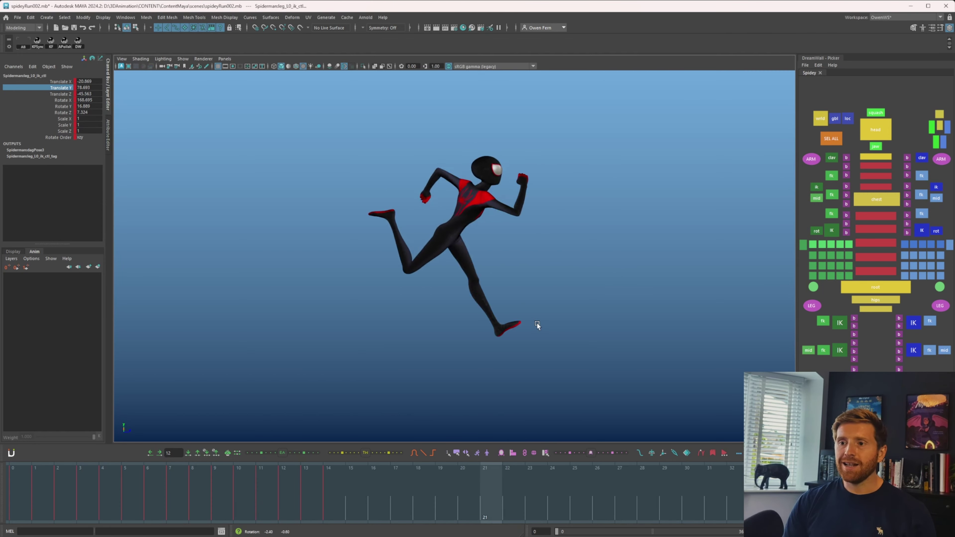
pyautogui.moveTo(531, 311)
pyautogui.keyDown('alt'); pyautogui.mouseDown()
pyautogui.moveTo(478, 327)
pyautogui.moveTo(399, 320)
pyautogui.moveTo(538, 311)
pyautogui.mouseUp(); pyautogui.keyUp('alt')
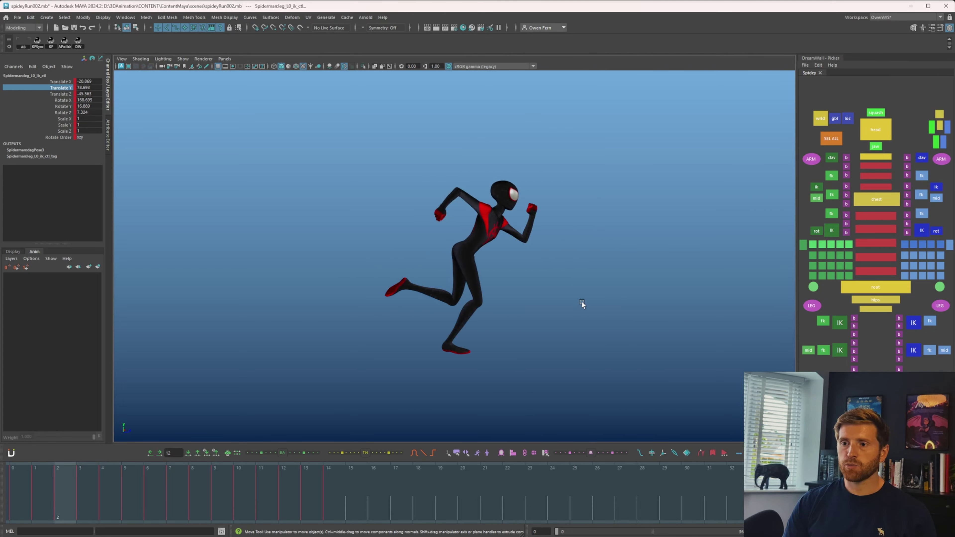
pyautogui.moveTo(133, 476)
pyautogui.mouseDown()
pyautogui.moveTo(193, 476)
pyautogui.moveTo(138, 491)
pyautogui.mouseUp()
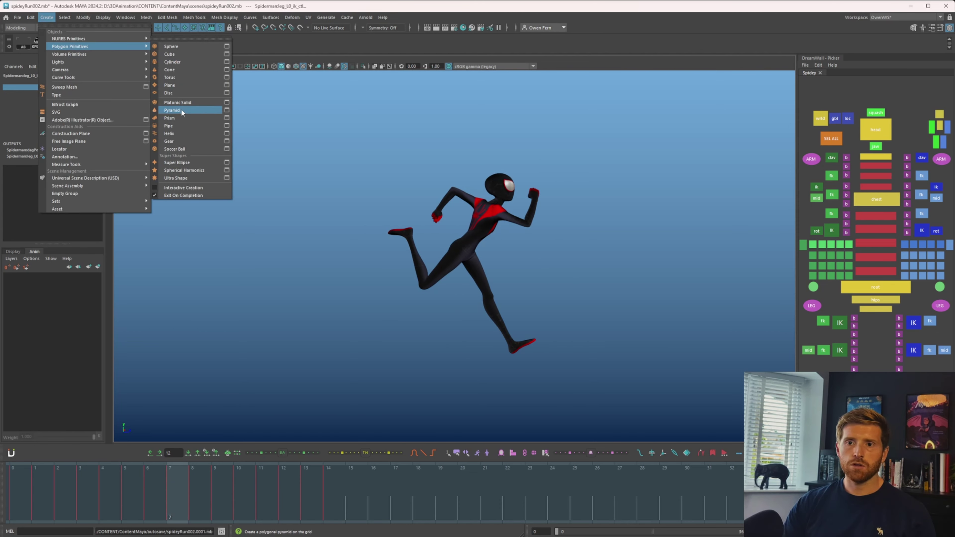
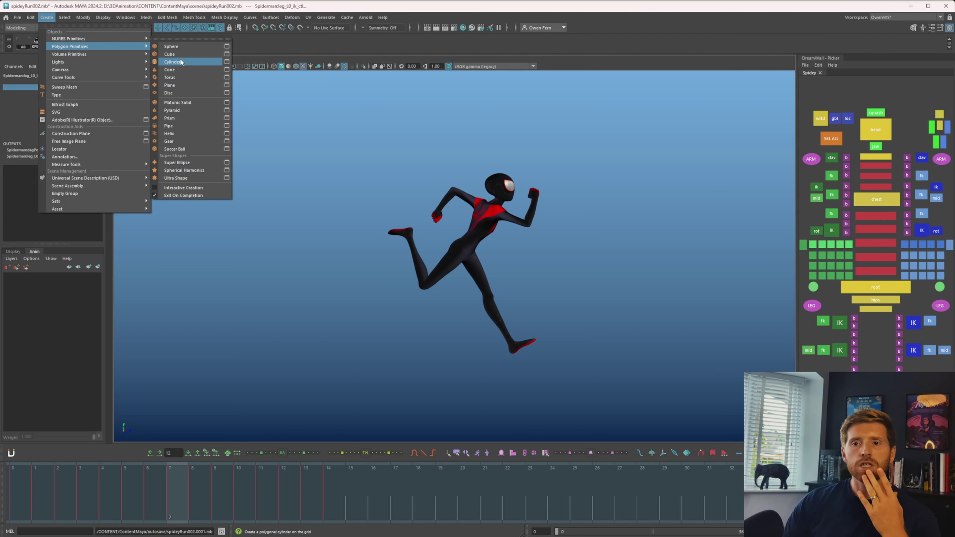
# - Create a polygon cone and scale it to about 3.8 in X and Z and 41.1 in Y
pyautogui.click(173, 72)
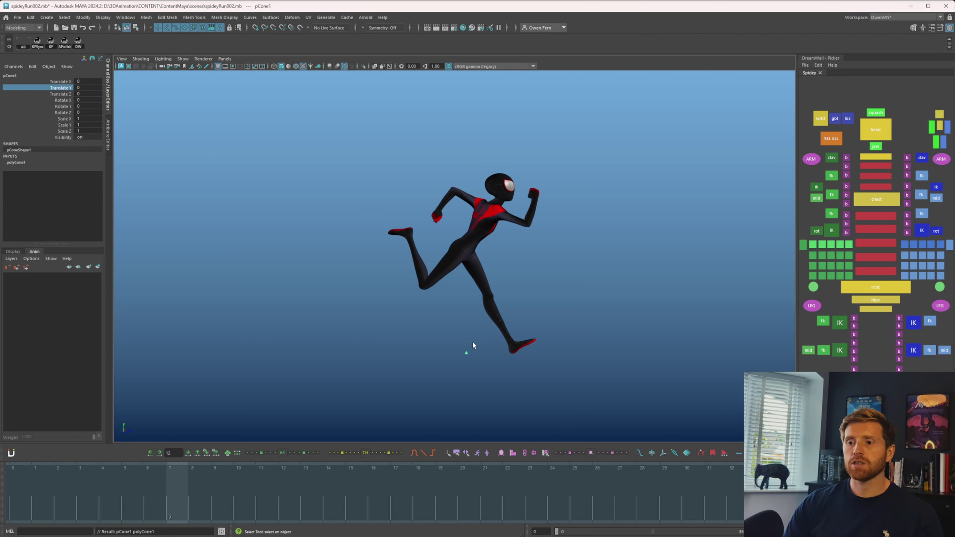
pyautogui.press('r')
pyautogui.moveTo(467, 353); pyautogui.dragTo(414, 355)
pyautogui.hotkey('ctrl', 'z')
pyautogui.keyDown('ctrl'); pyautogui.moveTo(466, 283); pyautogui.dragTo(11, 360); pyautogui.keyUp('ctrl')
pyautogui.keyDown('ctrl'); pyautogui.moveTo(468, 298); pyautogui.dragTo(1, 134); pyautogui.keyUp('ctrl')
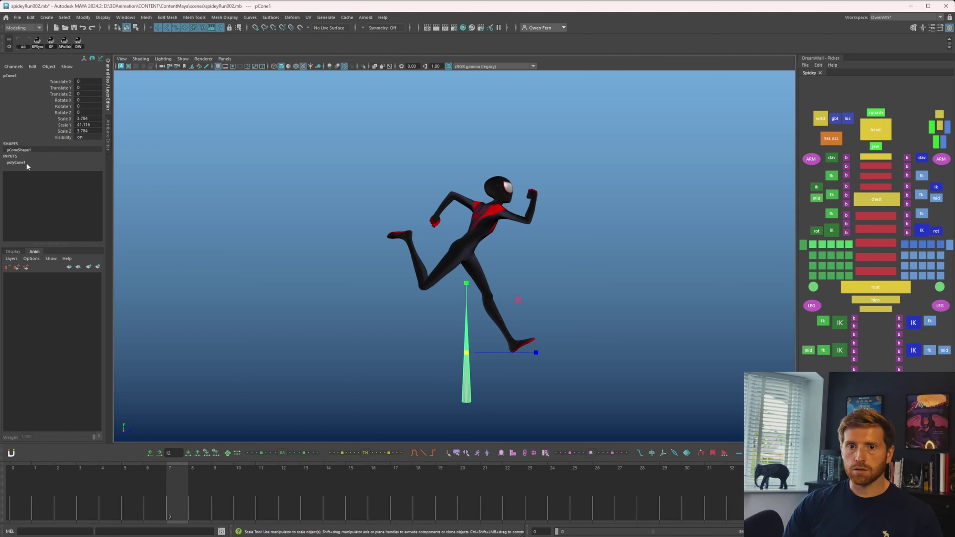
# - Set the cone's height subdivisions to 6
pyautogui.click(17, 162)
pyautogui.click(64, 181)
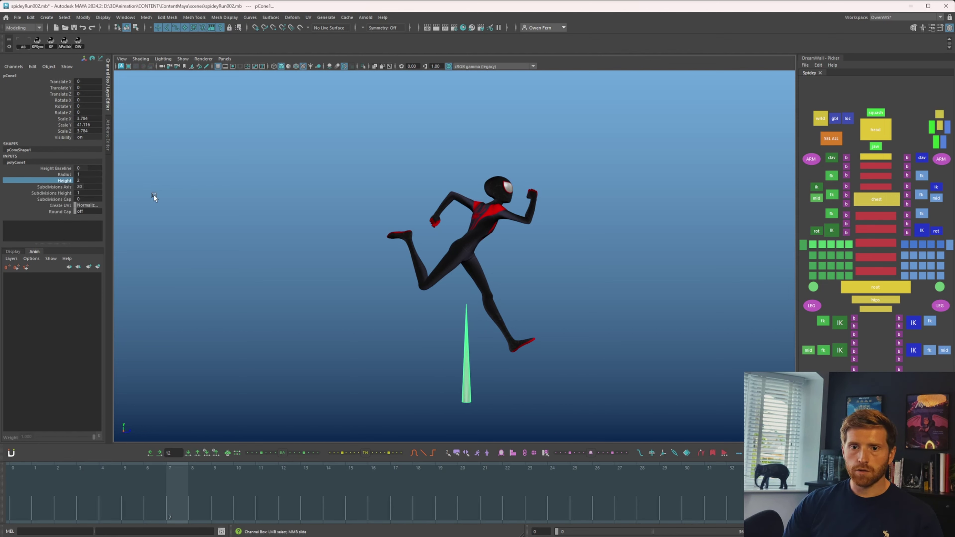
pyautogui.click(65, 193)
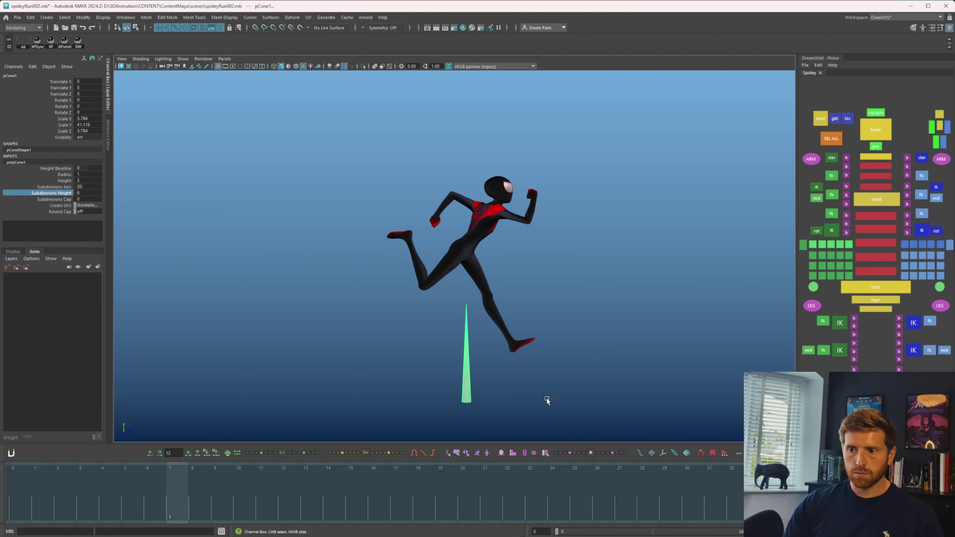
# - Bow the cone by moving its middle vertex ring about 3.4 units in Z with soft selection
pyautogui.moveTo(476, 318); pyautogui.dragTo(445, 317, button='right')
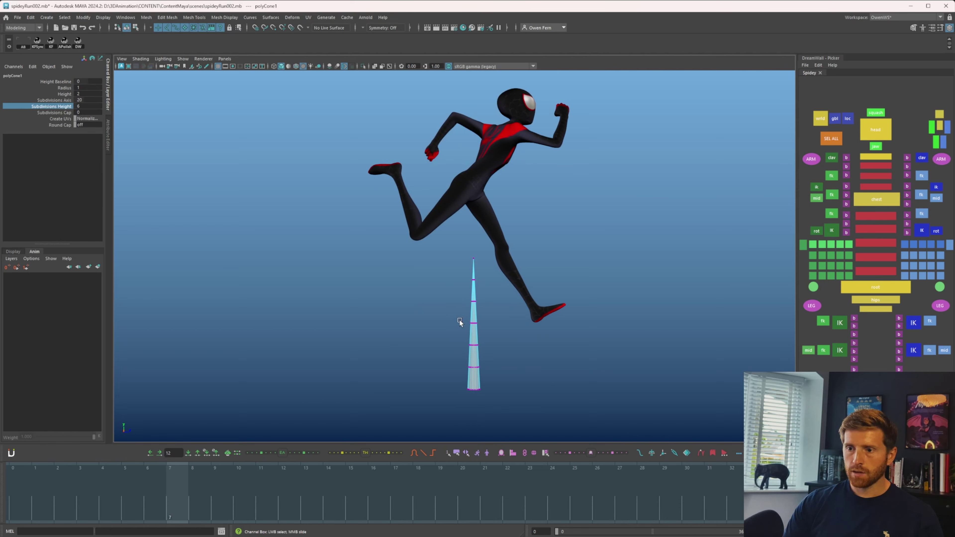
pyautogui.moveTo(460, 321); pyautogui.dragTo(511, 323)
pyautogui.press('w')
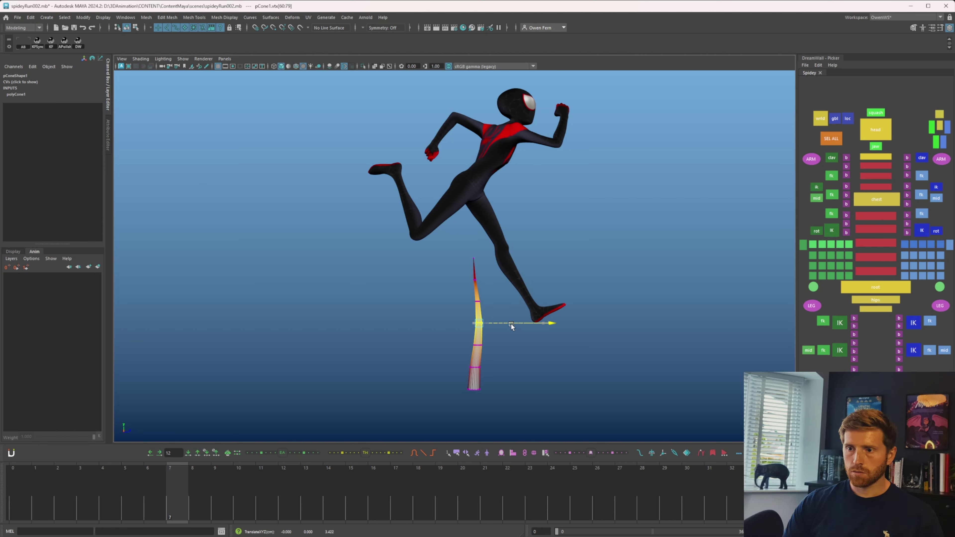
# - Rotate the cone's base ring and tip vertices so the shape follows a smooth curve
pyautogui.moveTo(465, 401); pyautogui.dragTo(495, 401)
pyautogui.press('e')
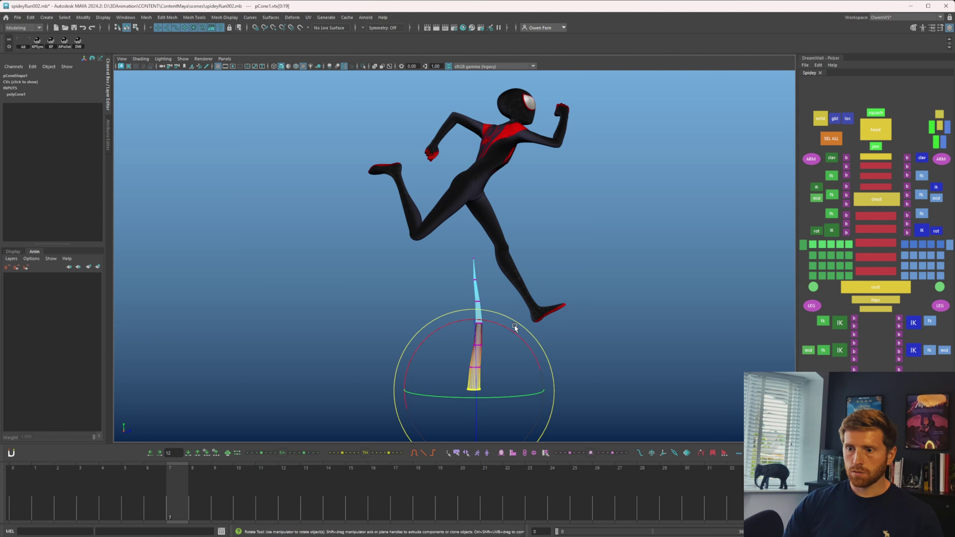
pyautogui.moveTo(514, 327); pyautogui.dragTo(514, 335)
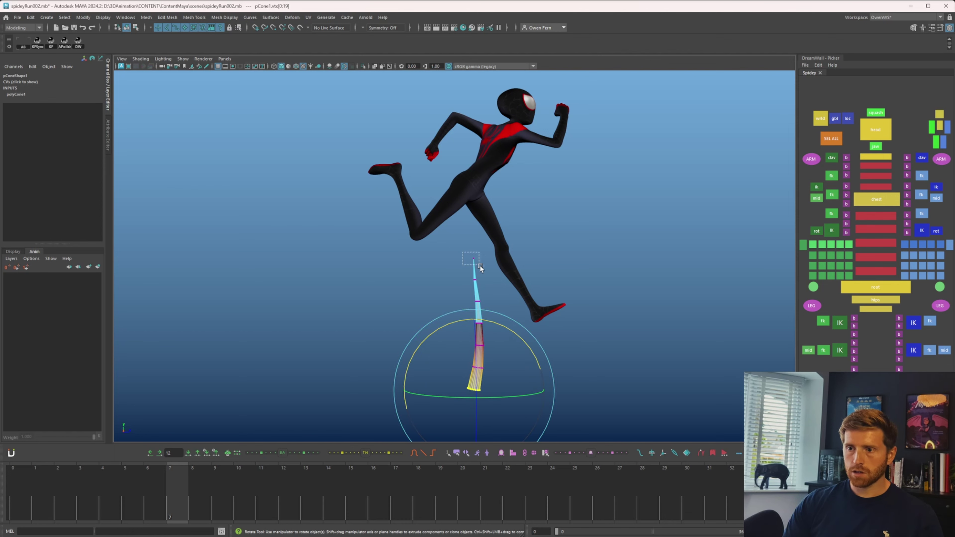
pyautogui.moveTo(480, 268); pyautogui.dragTo(481, 268)
pyautogui.moveTo(533, 297); pyautogui.dragTo(532, 290)
pyautogui.press('q')
pyautogui.click(526, 354)
# - Turn off soft selection and assign a new black Lambert material to the cone
pyautogui.moveTo(465, 317); pyautogui.dragTo(502, 337)
pyautogui.press('b')
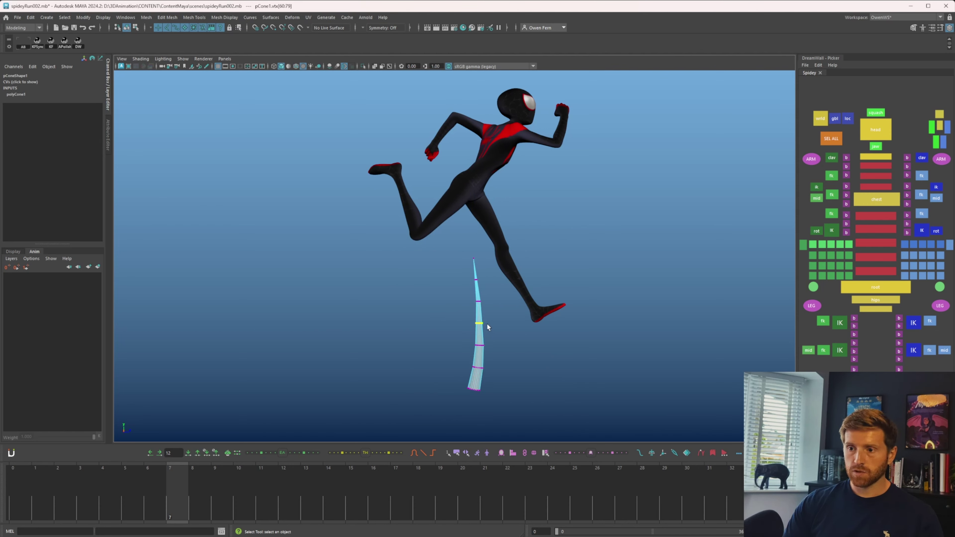
pyautogui.click(504, 352)
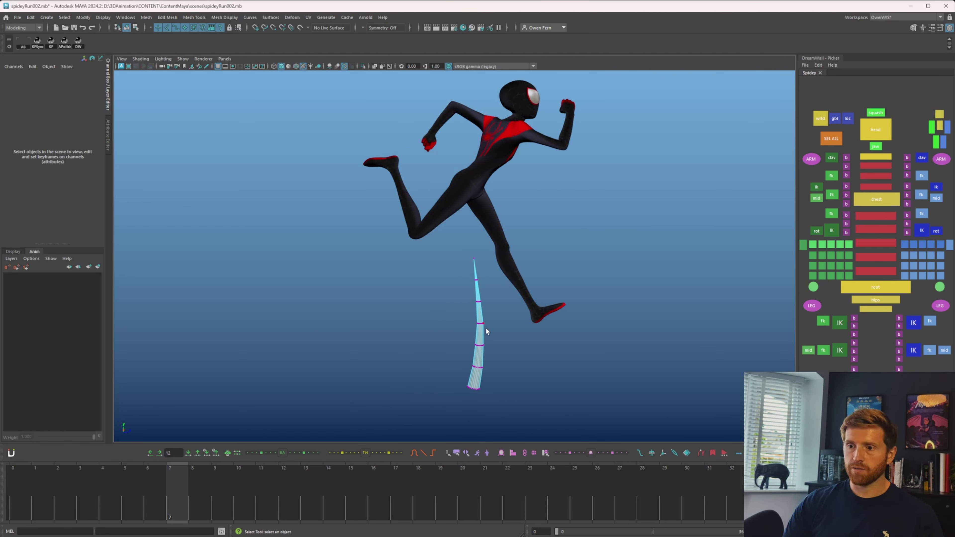
pyautogui.moveTo(473, 318); pyautogui.dragTo(488, 517, button='right')
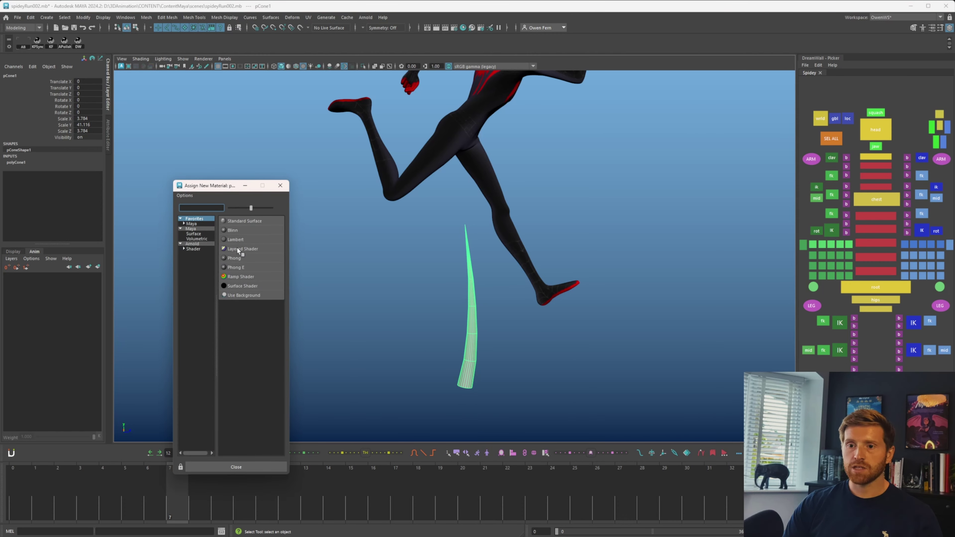
pyautogui.click(236, 239)
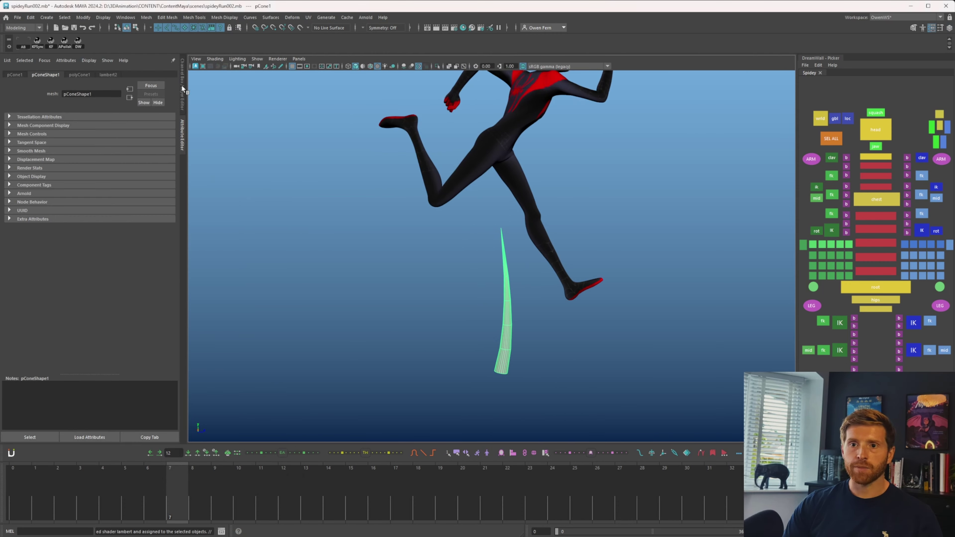
# - Shrink and tilt the curved cone and place it just above the front foot at frame 7
pyautogui.press('r')
pyautogui.scroll(-3, 571, 337)
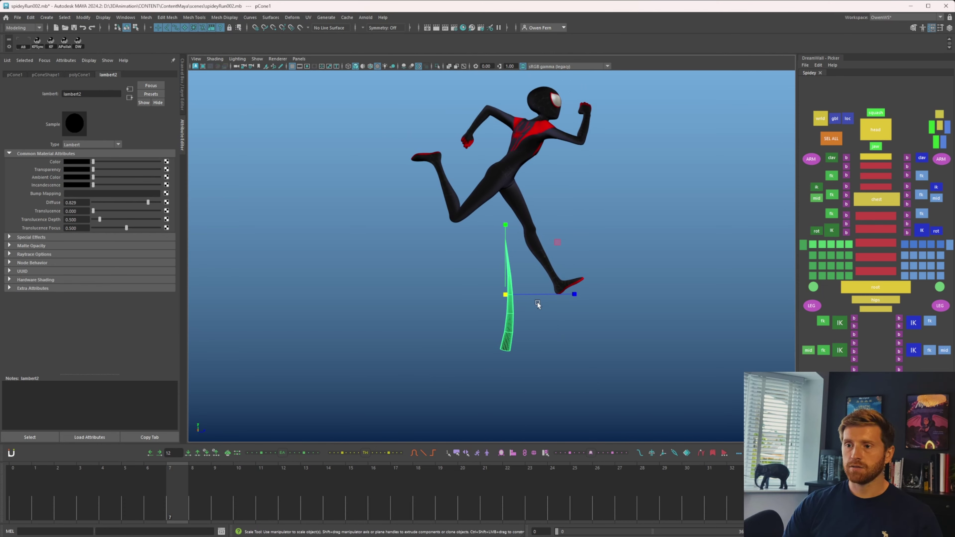
pyautogui.press('e')
pyautogui.moveTo(537, 304); pyautogui.dragTo(570, 289, button='middle')
pyautogui.press('w')
pyautogui.moveTo(582, 335); pyautogui.dragTo(664, 272, button='middle')
pyautogui.press('e')
pyautogui.moveTo(640, 273)
pyautogui.keyDown('alt'); pyautogui.mouseDown()
pyautogui.moveTo(570, 294)
pyautogui.moveTo(632, 284)
pyautogui.mouseUp(); pyautogui.keyUp('alt')
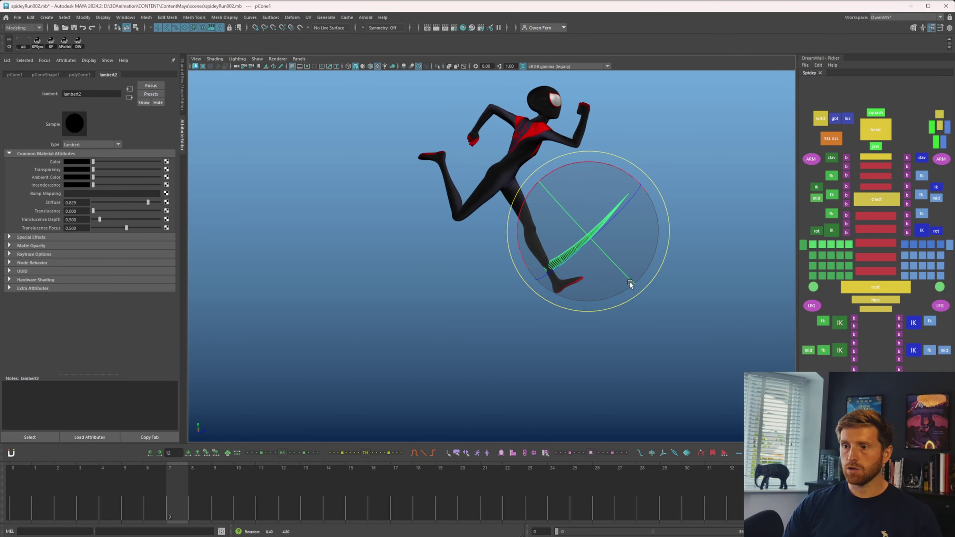
pyautogui.moveTo(641, 205); pyautogui.dragTo(646, 212)
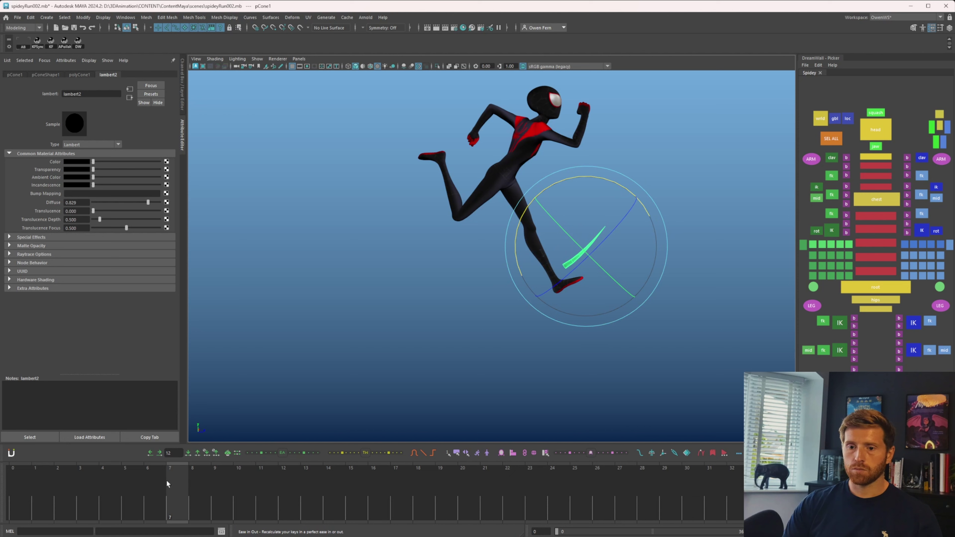
# - Compare frames 6 and 7 and align the cone with the front foot's downward path, its base at the foot
pyautogui.press(',')
pyautogui.press('.')
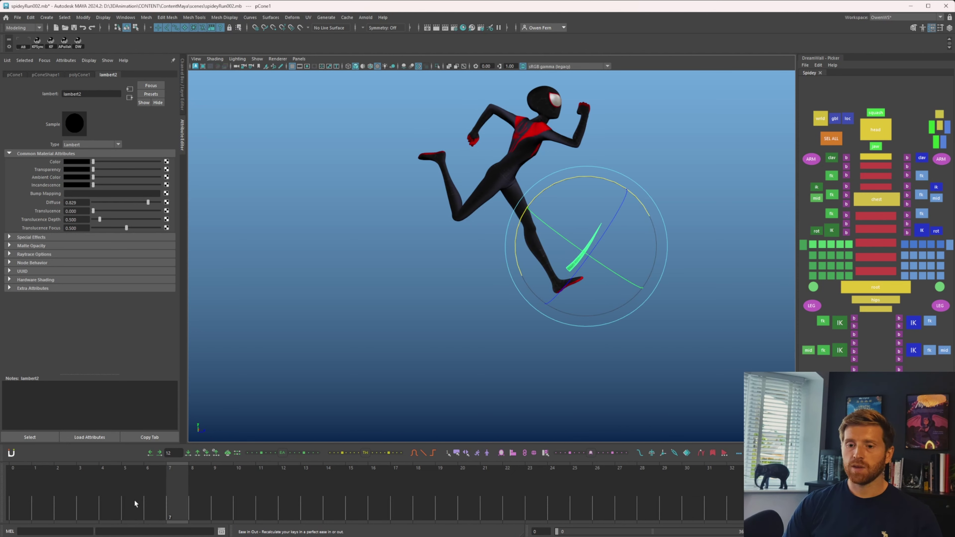
pyautogui.press(',')
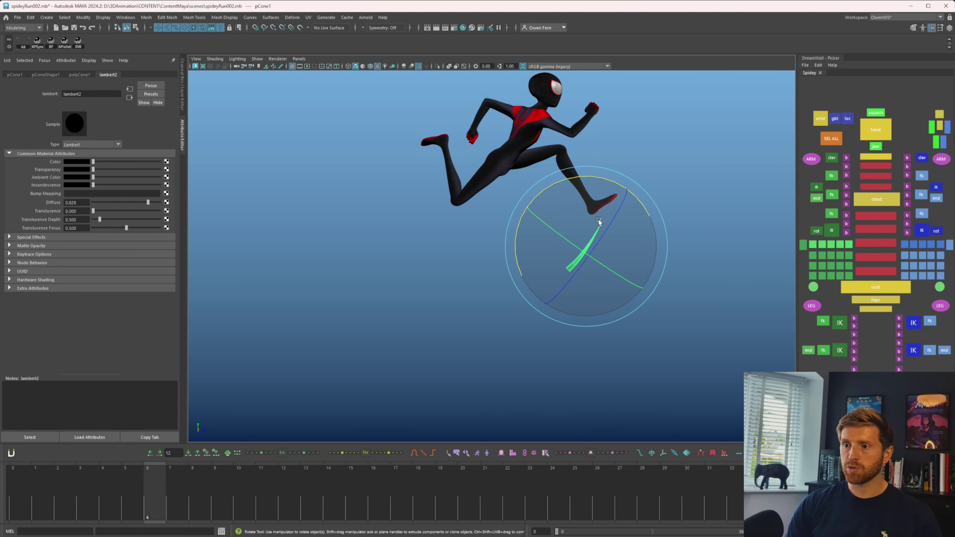
pyautogui.press('w')
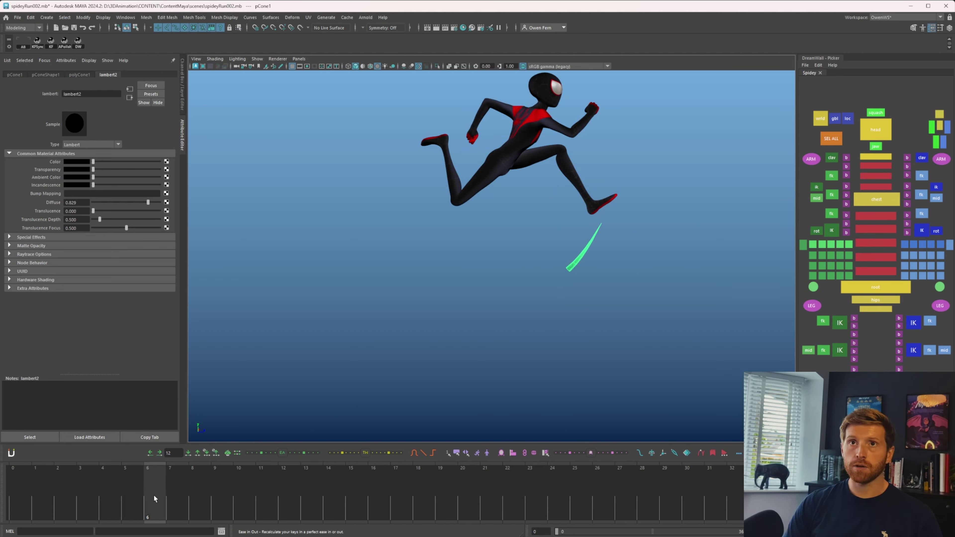
pyautogui.press('.')
pyautogui.moveTo(636, 211); pyautogui.dragTo(643, 228)
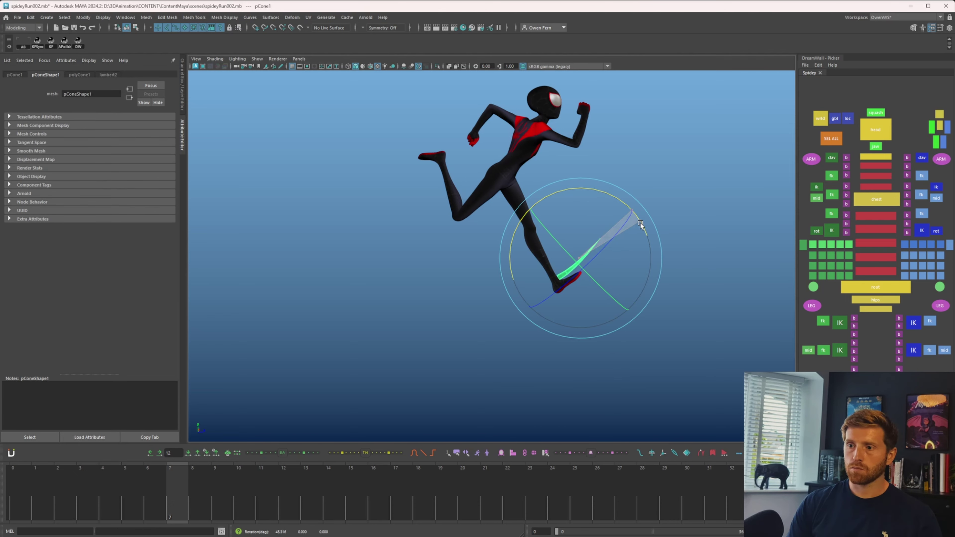
pyautogui.press('w')
pyautogui.moveTo(633, 274); pyautogui.dragTo(634, 278, button='middle')
pyautogui.press('q')
pyautogui.click(626, 276)
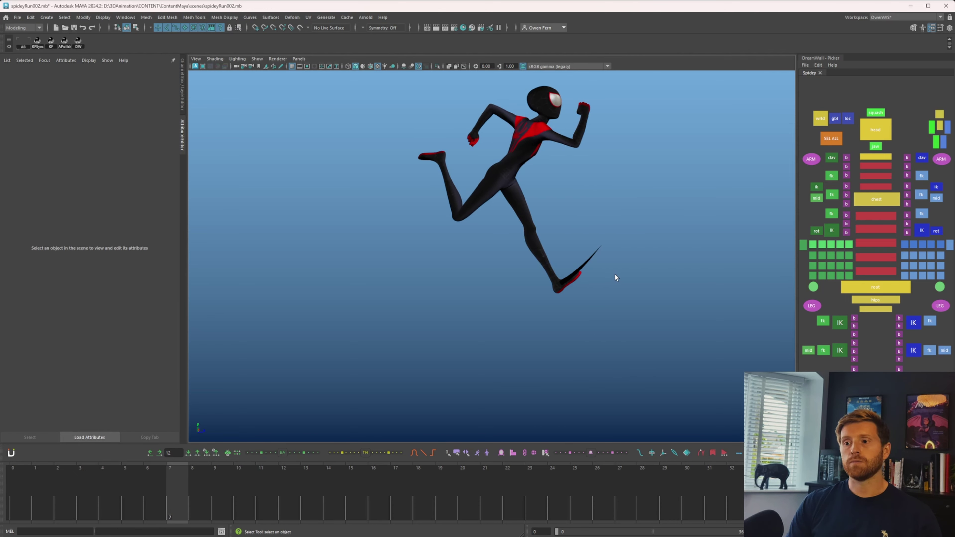
# - Duplicate the cone streak above the front foot at frame 7 and place a smaller copy beside it, nearer the shin
pyautogui.click(584, 259)
pyautogui.keyDown('alt'); pyautogui.moveTo(640, 299); pyautogui.dragTo(590, 301); pyautogui.keyUp('alt')
pyautogui.moveTo(593, 301); pyautogui.dragTo(594, 302, button='middle')
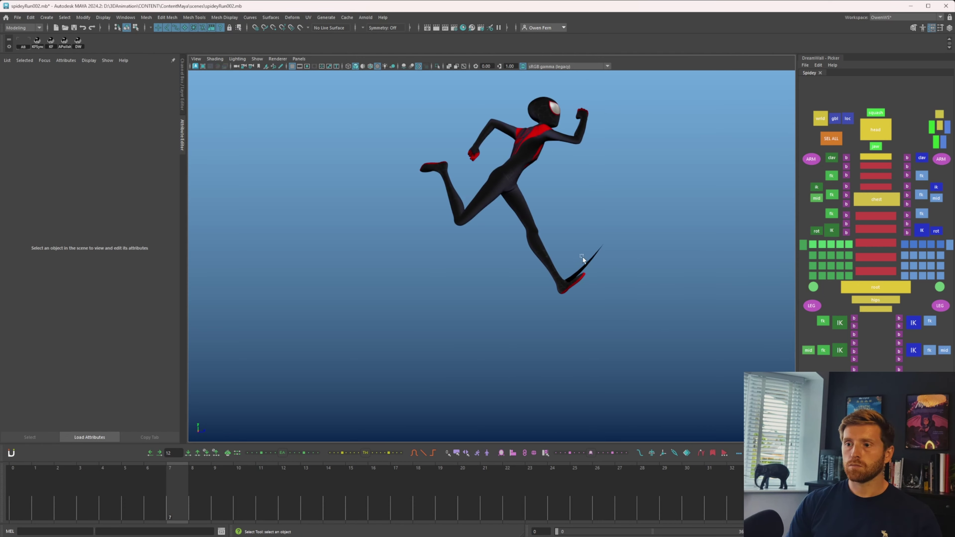
pyautogui.click(582, 260)
pyautogui.press('w')
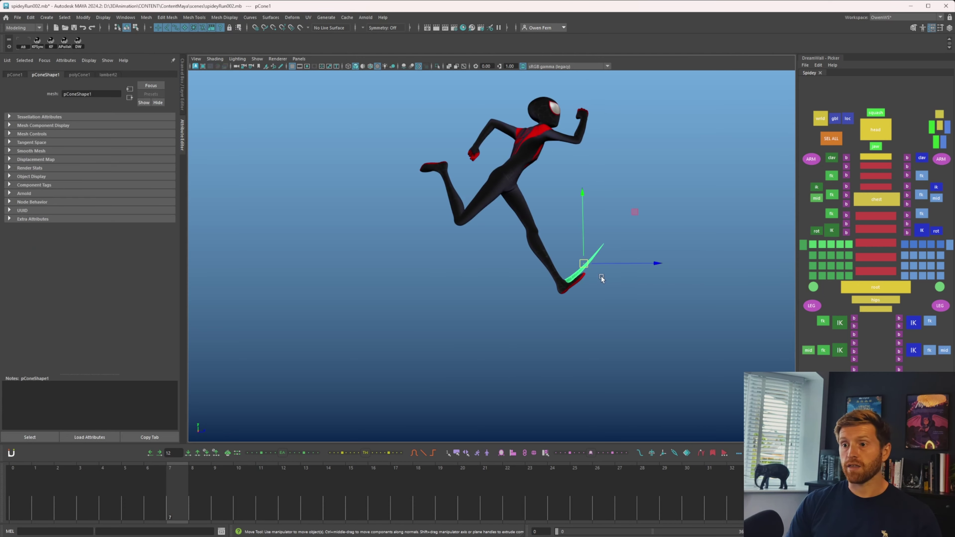
pyautogui.keyDown('alt'); pyautogui.moveTo(602, 278); pyautogui.dragTo(639, 283); pyautogui.keyUp('alt')
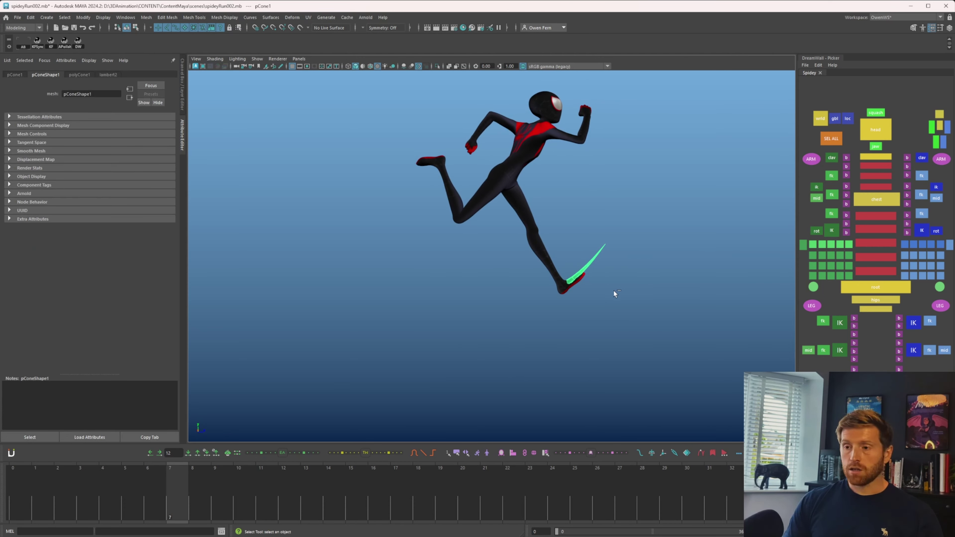
pyautogui.hotkey('ctrl', 'd')
pyautogui.press('w')
pyautogui.moveTo(612, 307); pyautogui.dragTo(602, 302, button='middle')
pyautogui.press('r')
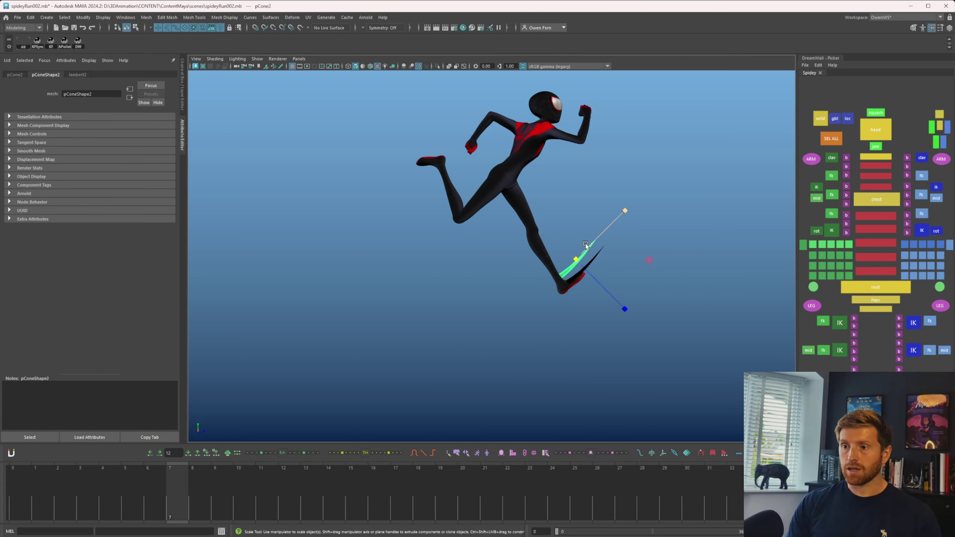
pyautogui.moveTo(575, 259)
pyautogui.mouseDown()
pyautogui.moveTo(564, 260)
pyautogui.moveTo(574, 253)
pyautogui.mouseUp()
# - Select both cones and key them at frame 6, visible at frame 7 and with visibility off at frame 9
pyautogui.press('q')
pyautogui.click(611, 321)
pyautogui.press('w')
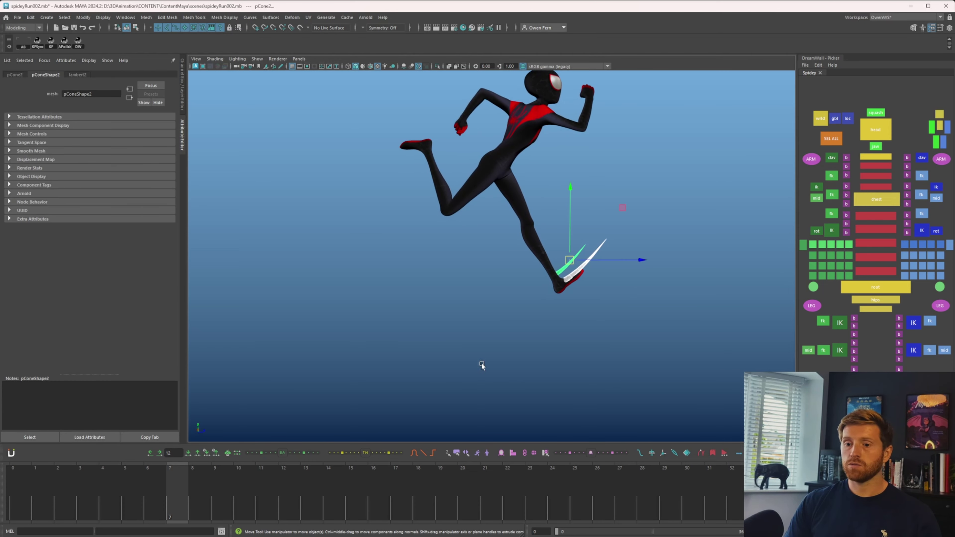
pyautogui.press('q')
pyautogui.press('s')
pyautogui.click(147, 497)
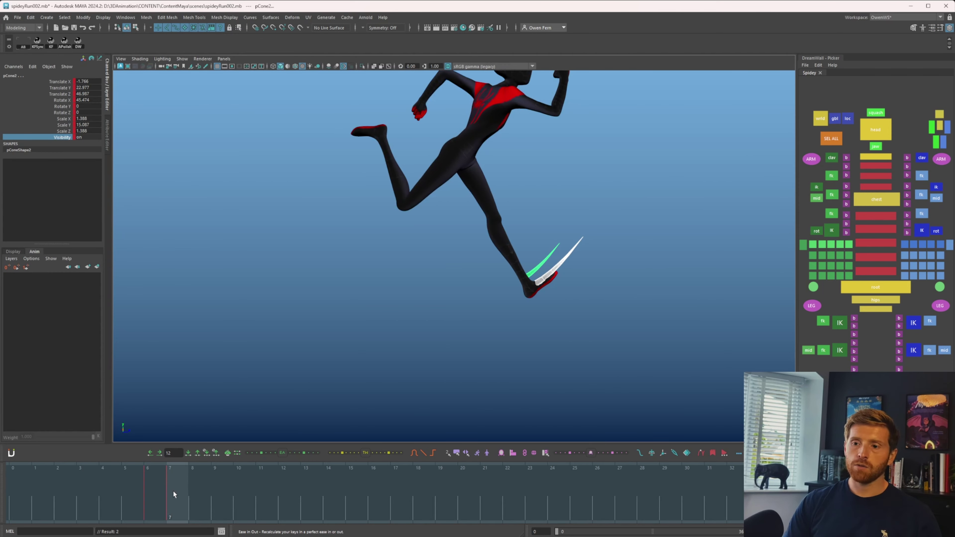
pyautogui.moveTo(173, 491); pyautogui.dragTo(217, 487)
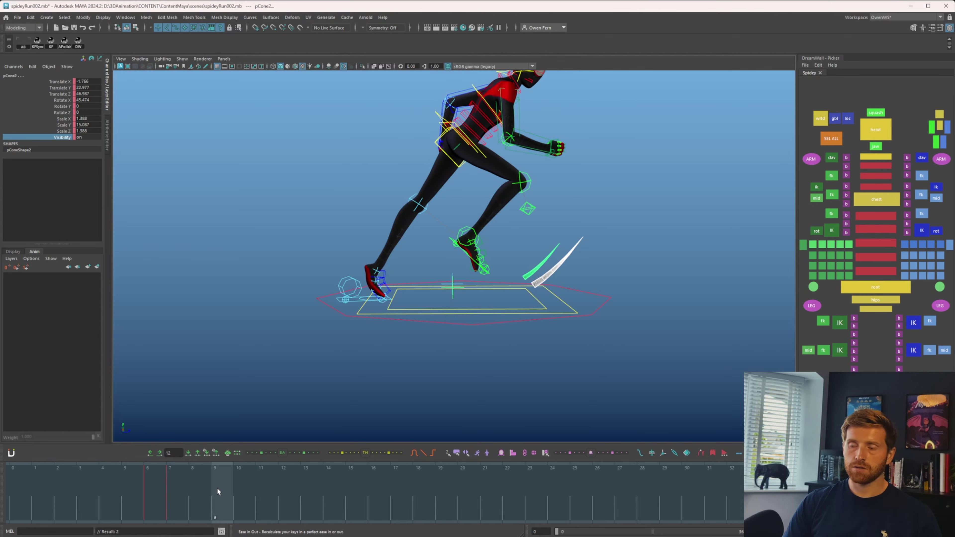
pyautogui.moveTo(248, 179); pyautogui.dragTo(232, 178, button='middle')
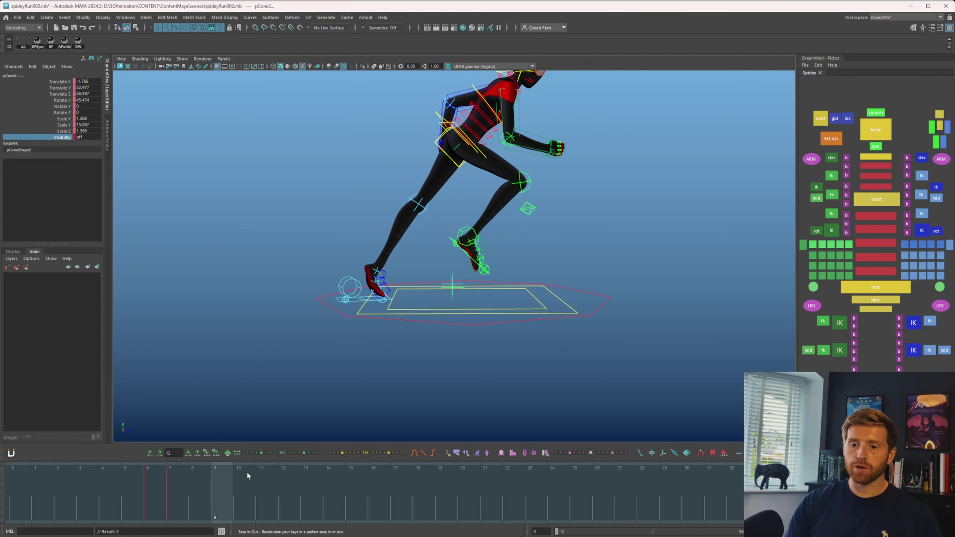
# - At frame 8, rotate, move and shrink the cones so they lie nearly flat along the planted foot
pyautogui.click(192, 486)
pyautogui.moveTo(196, 496)
pyautogui.mouseDown()
pyautogui.moveTo(180, 494)
pyautogui.moveTo(203, 494)
pyautogui.mouseUp()
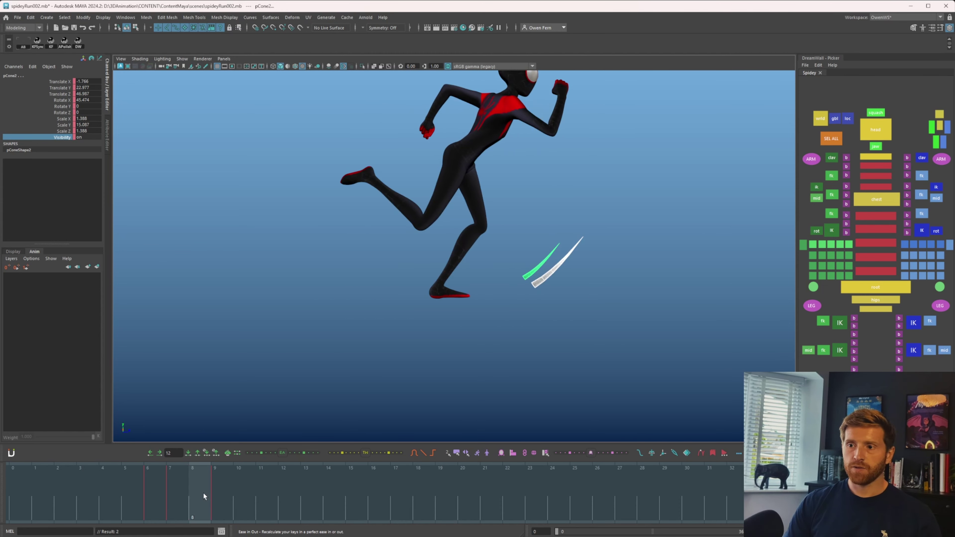
pyautogui.press('e')
pyautogui.moveTo(591, 203); pyautogui.dragTo(610, 249)
pyautogui.press('r')
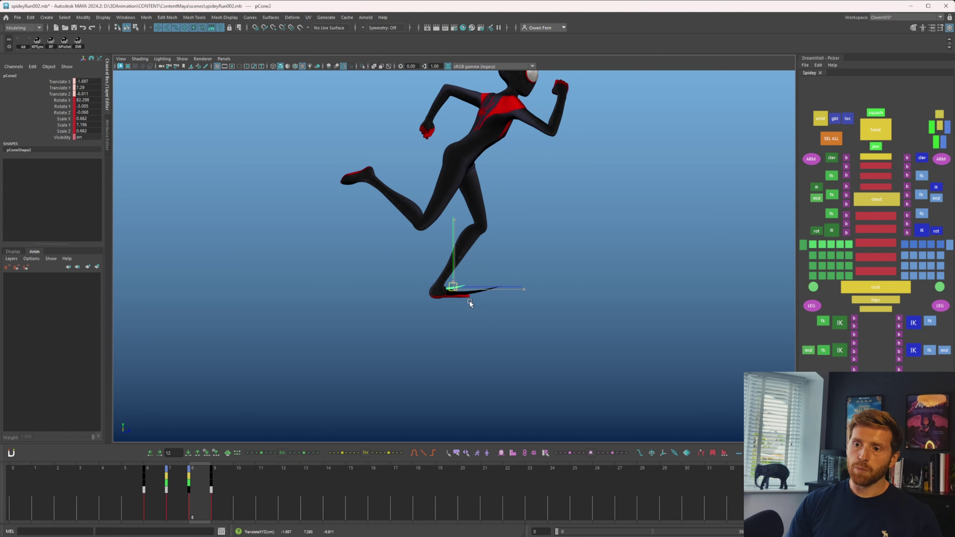
# - Nudge each cone individually against the planted foot at frame 8 and compare the result with frames 7 and 9
pyautogui.moveTo(469, 300); pyautogui.dragTo(469, 302, button='middle')
pyautogui.click(499, 329)
pyautogui.click(489, 293)
pyautogui.moveTo(540, 307); pyautogui.dragTo(540, 310, button='middle')
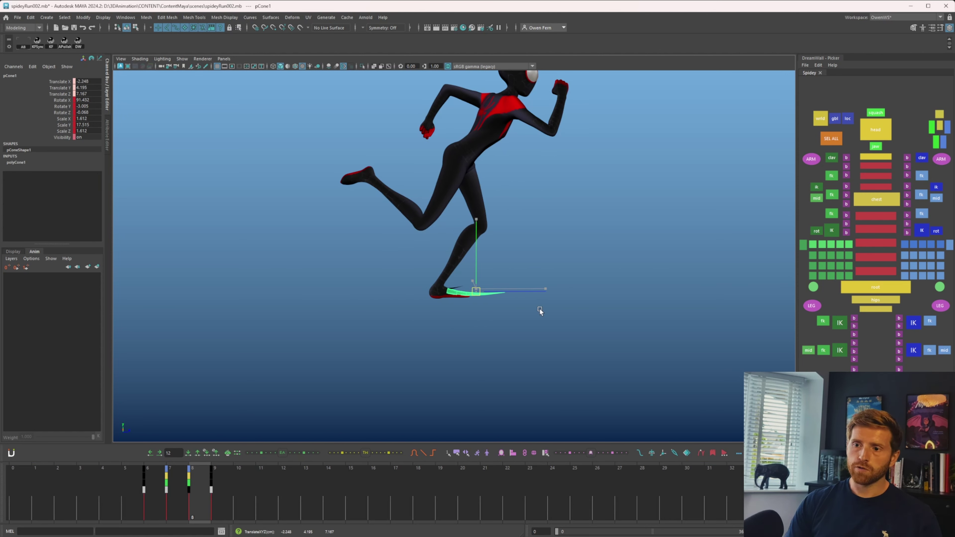
pyautogui.moveTo(540, 310); pyautogui.dragTo(542, 308, button='middle')
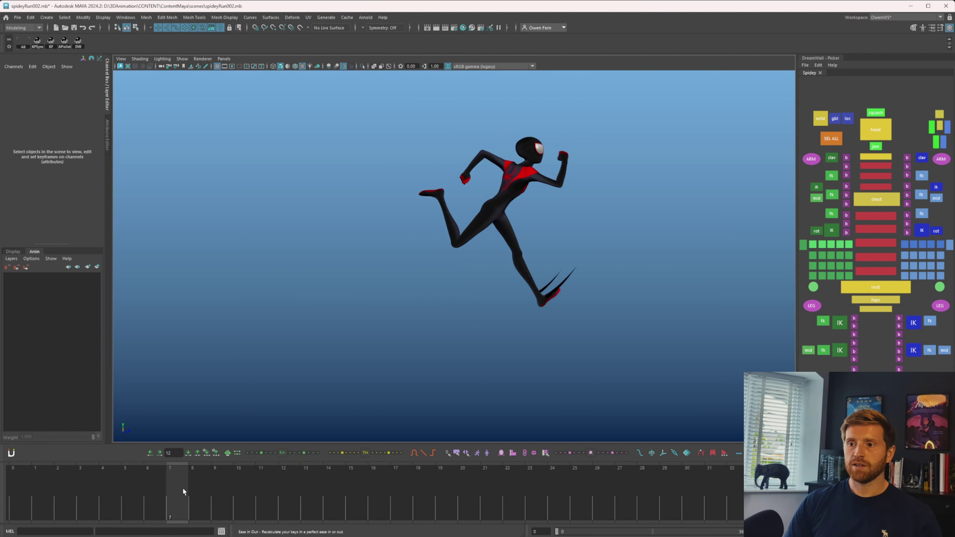
pyautogui.hotkey('alt', '.')
pyautogui.hotkey('alt', ',')
pyautogui.hotkey('alt', '.')
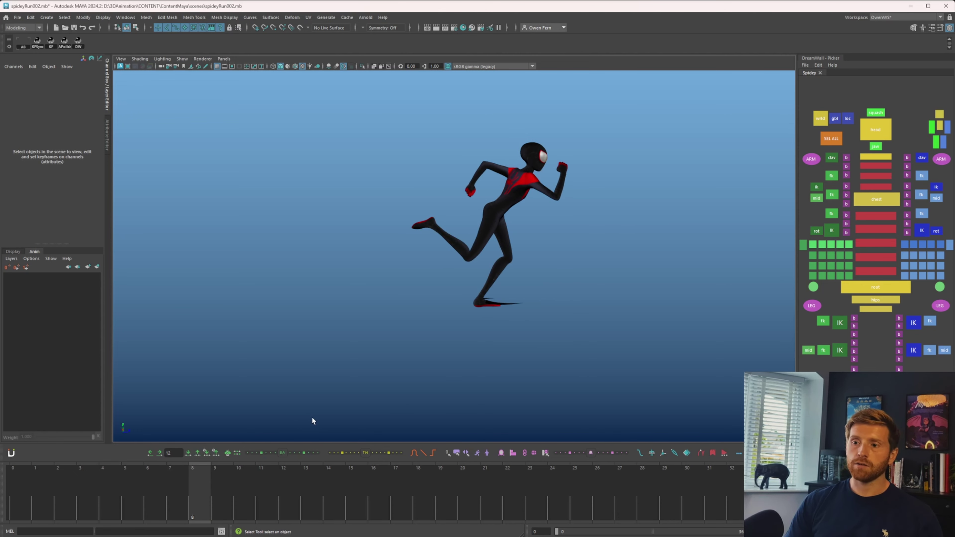
pyautogui.hotkey('alt', '.')
pyautogui.hotkey('alt', ',')
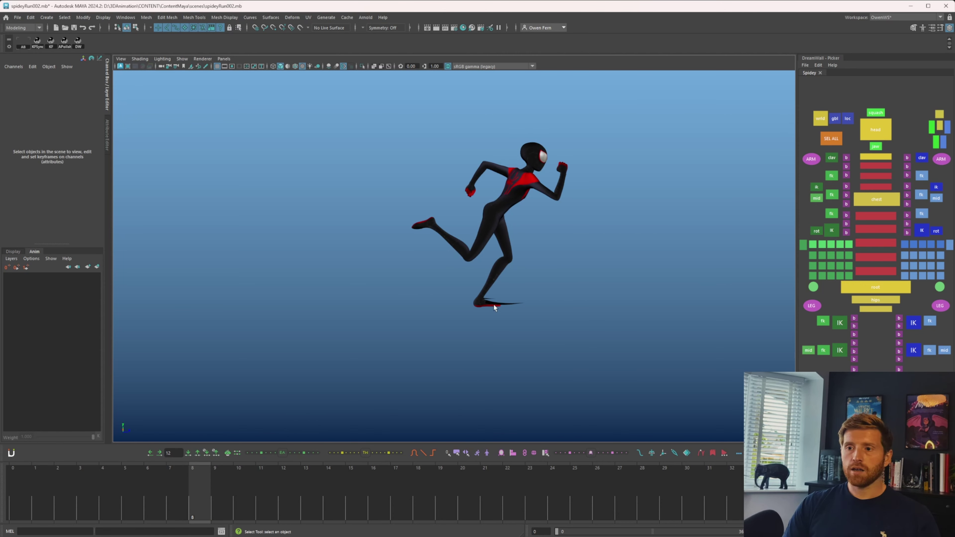
# - Select both cones and copy their frame 7 keys to frame 10
pyautogui.click(514, 299)
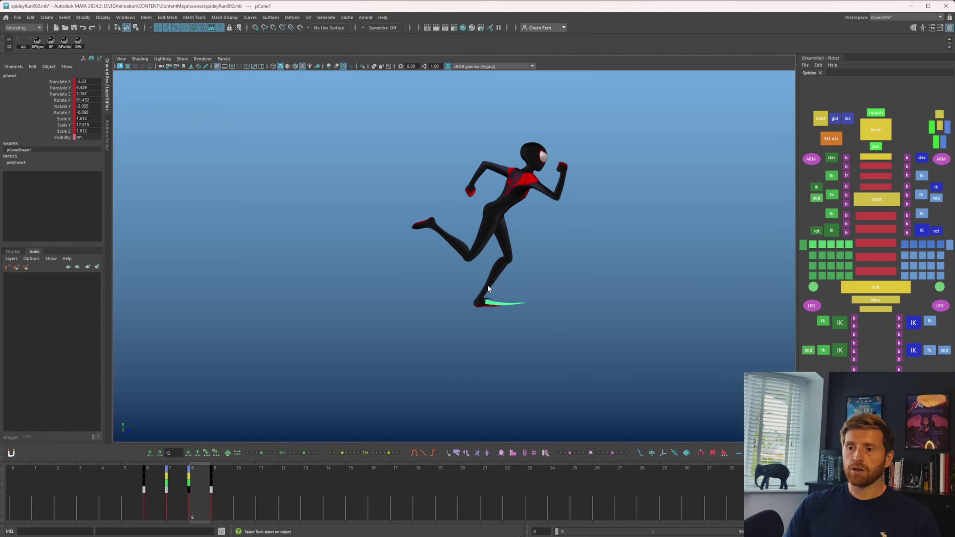
pyautogui.click(494, 303)
pyautogui.click(167, 497)
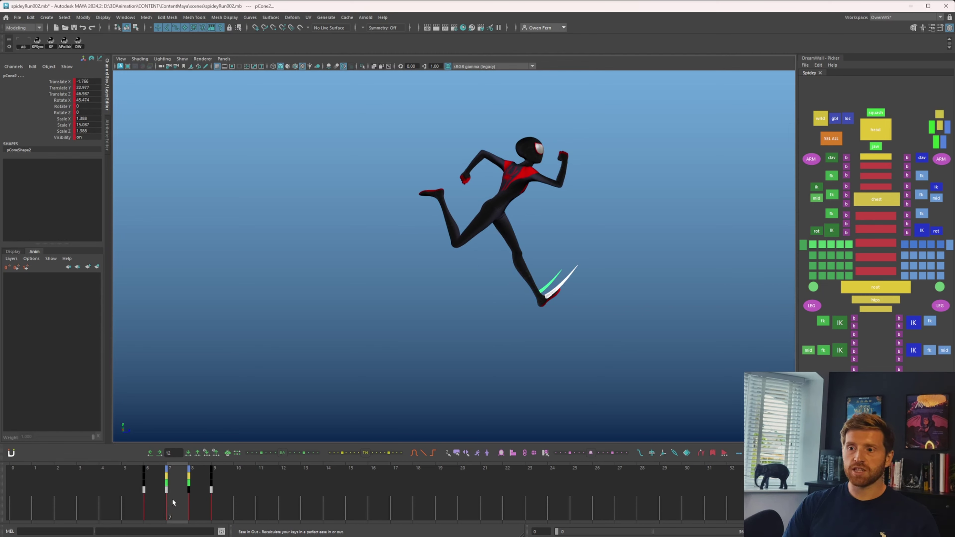
pyautogui.moveTo(253, 493); pyautogui.dragTo(257, 496, button='middle')
pyautogui.press('s')
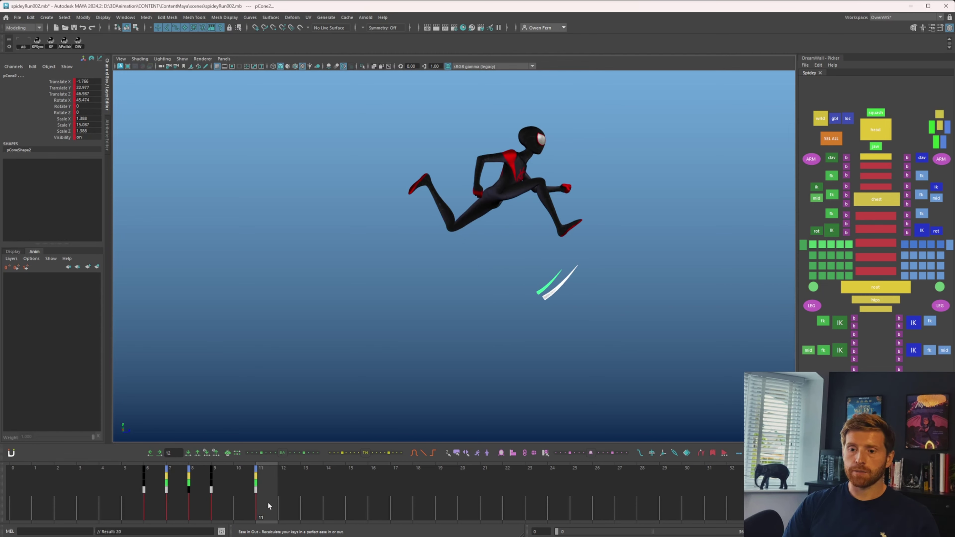
pyautogui.keyDown('shift'); pyautogui.click(268, 502); pyautogui.keyUp('shift')
pyautogui.moveTo(268, 503); pyautogui.dragTo(240, 506)
pyautogui.moveTo(179, 499); pyautogui.dragTo(242, 502)
# - Rotate and move both cones at frame 10 so they hang below the trailing back foot
pyautogui.press('e')
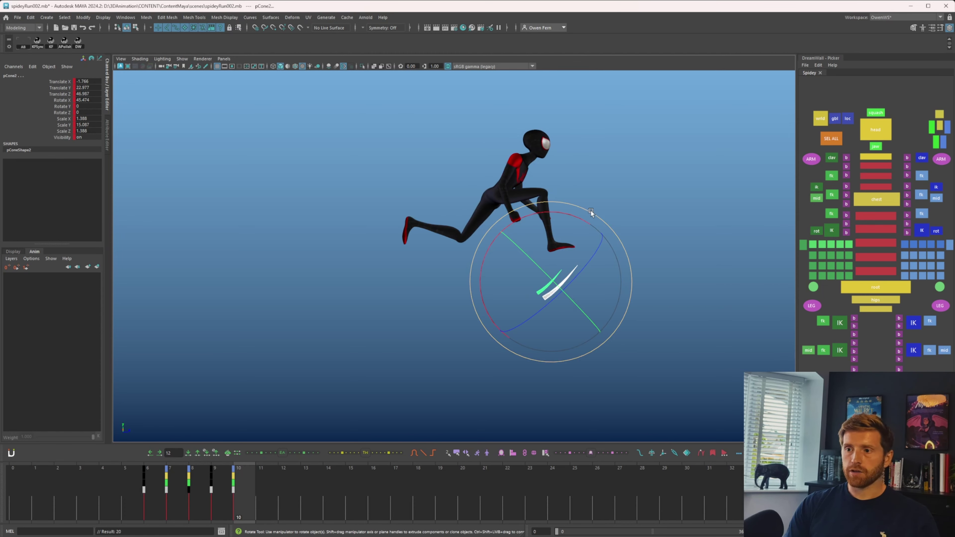
pyautogui.moveTo(594, 218); pyautogui.dragTo(597, 358)
pyautogui.press('w')
pyautogui.moveTo(596, 357); pyautogui.dragTo(467, 326, button='middle')
pyautogui.press('e')
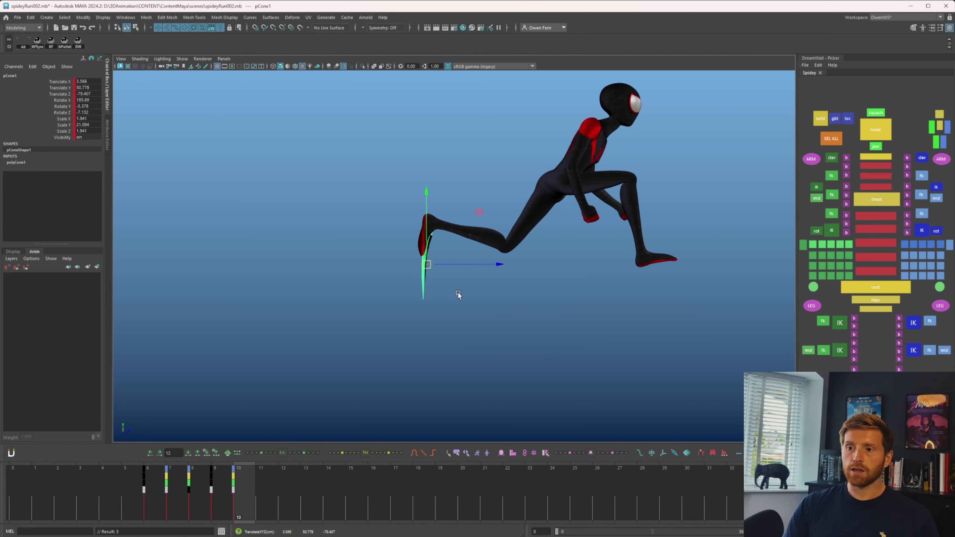
# - Offset the smaller cone beside the larger one, under the back ankle at frame 10, and check it against the previous frame
pyautogui.click(457, 293)
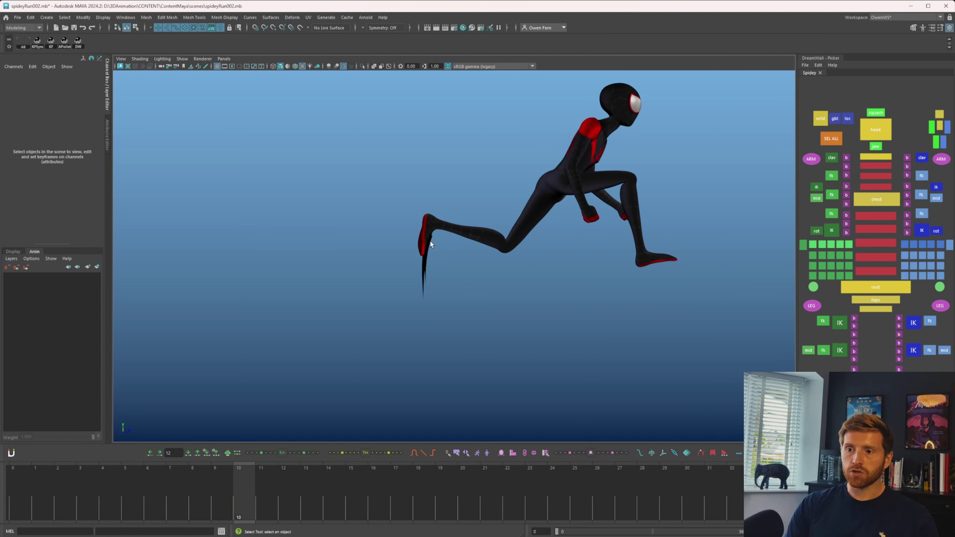
pyautogui.click(430, 241)
pyautogui.moveTo(446, 263); pyautogui.dragTo(461, 253)
pyautogui.moveTo(455, 286); pyautogui.dragTo(459, 278, button='middle')
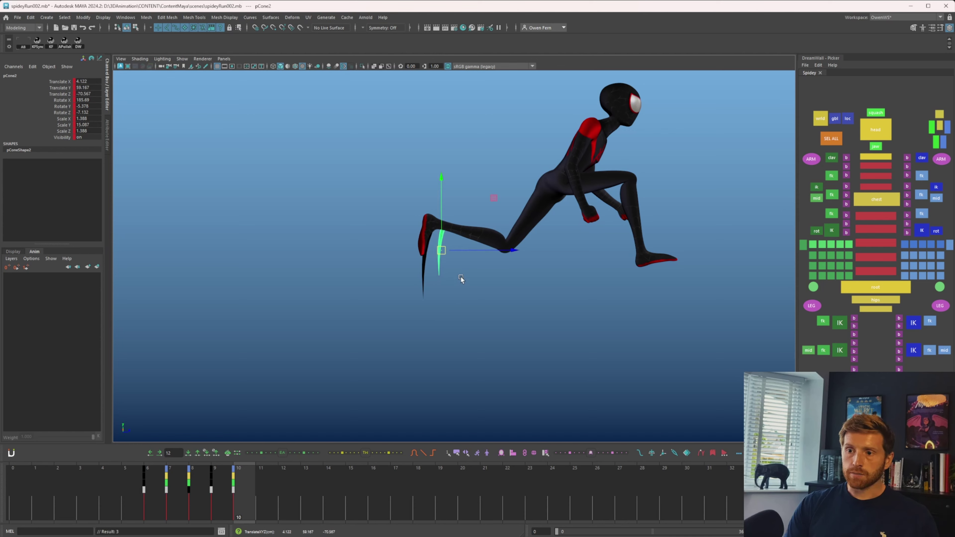
pyautogui.click(462, 279)
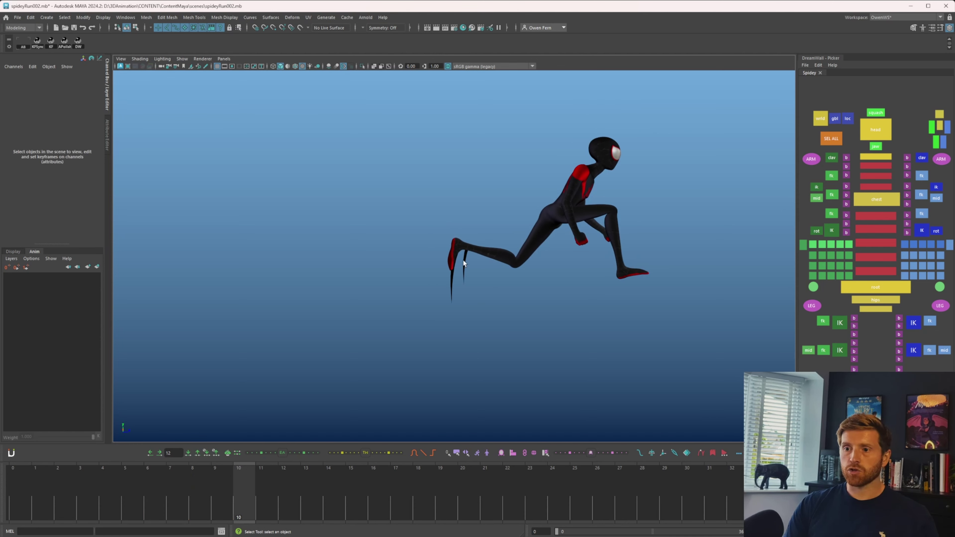
pyautogui.click(463, 261)
pyautogui.press(',')
pyautogui.press('.')
pyautogui.click(506, 316)
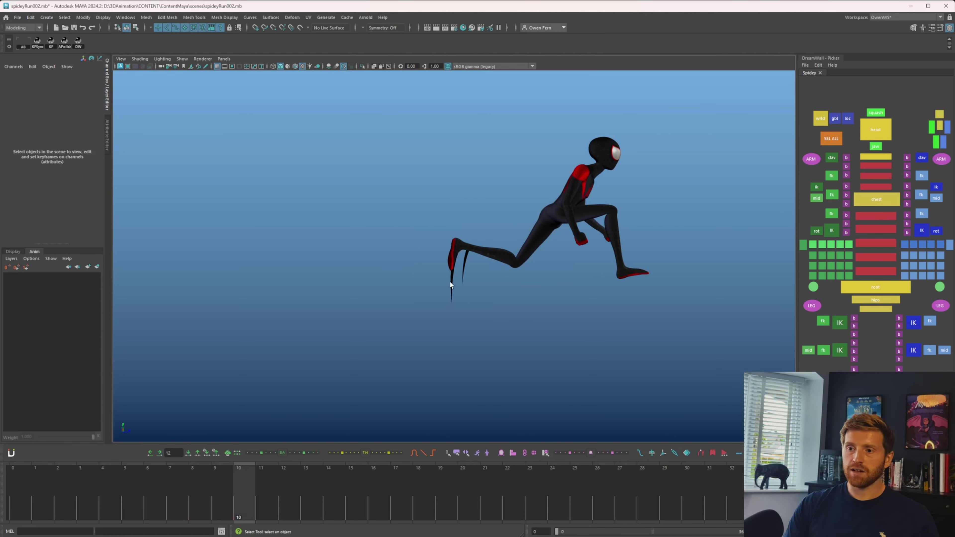
# - Tilt and reposition the larger cone at frame 10 so its tip swings forward beneath the back foot
pyautogui.click(462, 290)
pyautogui.moveTo(462, 291); pyautogui.dragTo(464, 292, button='middle')
pyautogui.press('e')
pyautogui.moveTo(537, 311); pyautogui.dragTo(539, 304, button='middle')
pyautogui.press('w')
pyautogui.moveTo(543, 312); pyautogui.dragTo(544, 313, button='middle')
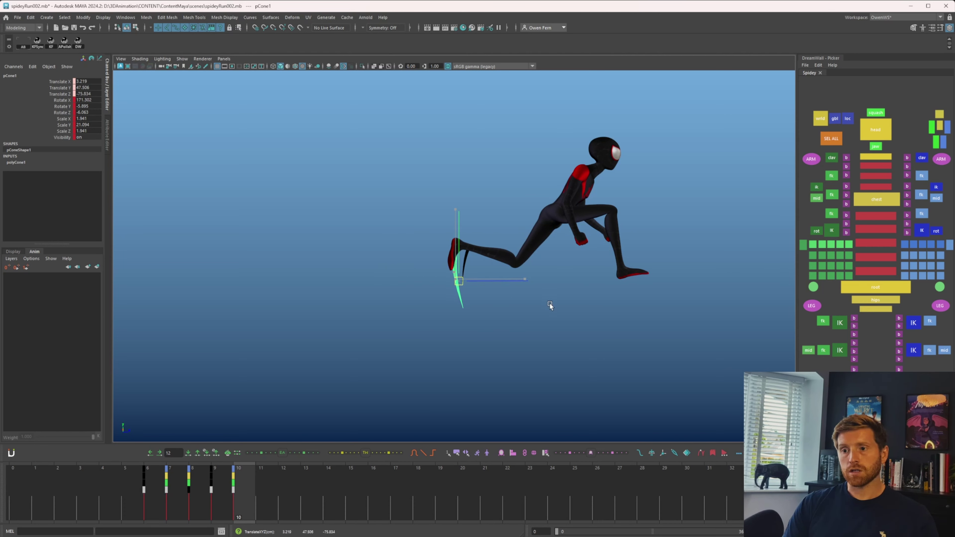
# - Rotate the smaller cone at frame 10 to match the larger cone's angle
pyautogui.click(539, 323)
pyautogui.click(462, 263)
pyautogui.press('e')
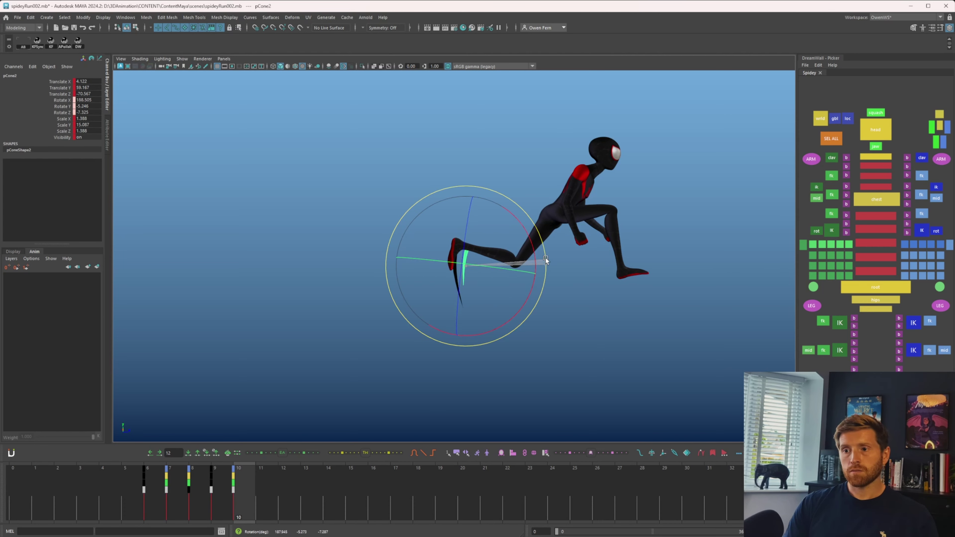
pyautogui.moveTo(546, 258)
pyautogui.mouseDown()
pyautogui.moveTo(546, 241)
pyautogui.moveTo(550, 249)
pyautogui.mouseUp()
pyautogui.press('q')
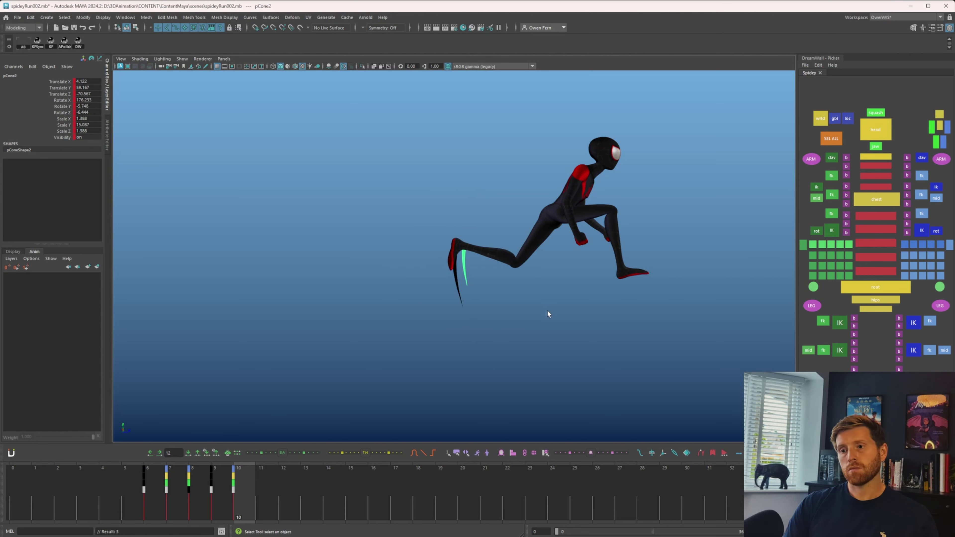
pyautogui.click(548, 310)
# - Duplicate the smaller cone and place a shrunken third streak beside it under the back shin
pyautogui.click(464, 273)
pyautogui.hotkey('ctrl', 'd')
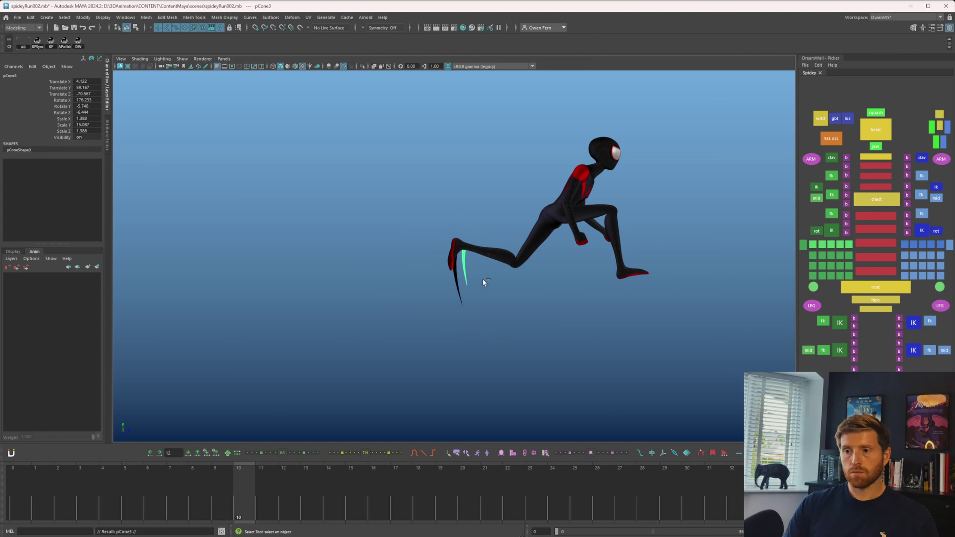
pyautogui.press('w')
pyautogui.moveTo(486, 291); pyautogui.dragTo(498, 299, button='middle')
pyautogui.press('r')
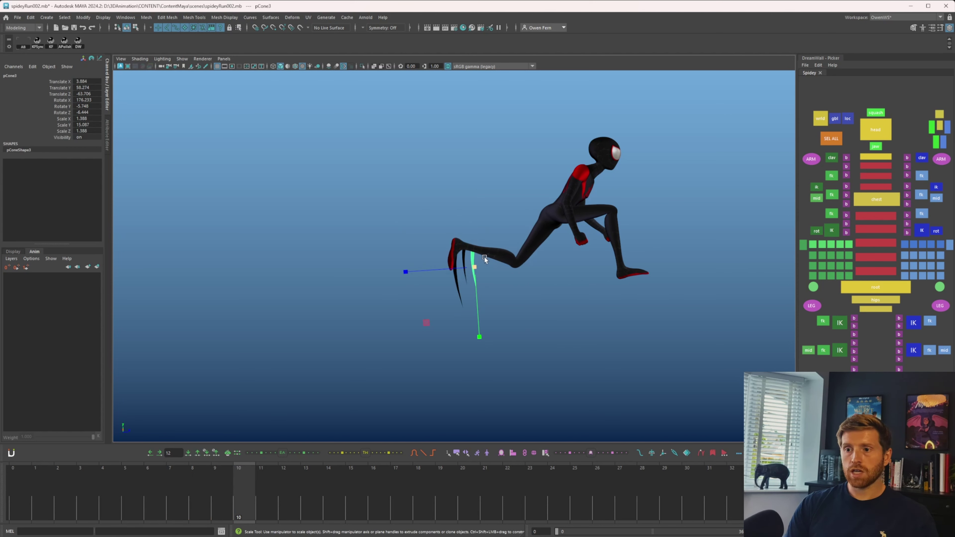
pyautogui.moveTo(474, 267); pyautogui.dragTo(470, 270)
# - Key all three cones hidden at frame 12 and visible at frame 11
pyautogui.moveTo(402, 490); pyautogui.dragTo(275, 486)
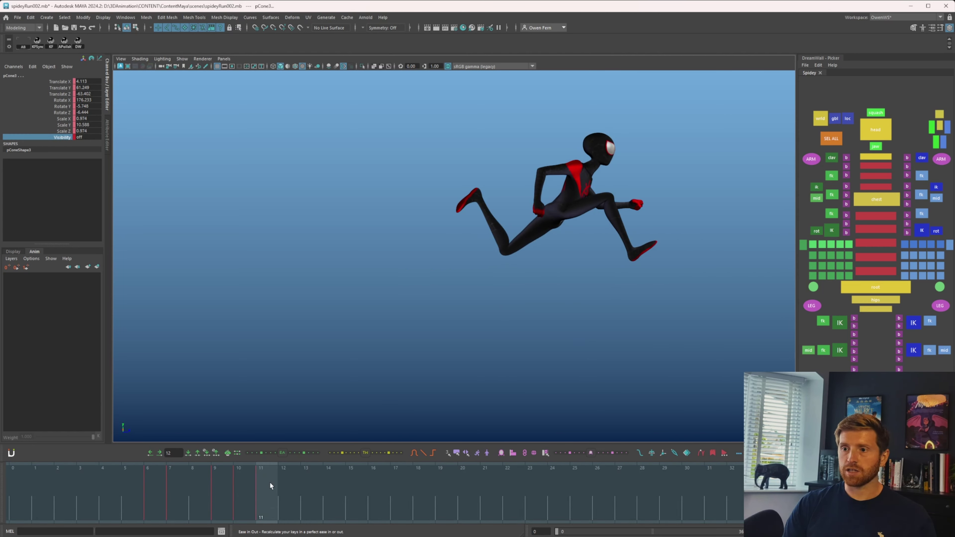
pyautogui.press('s')
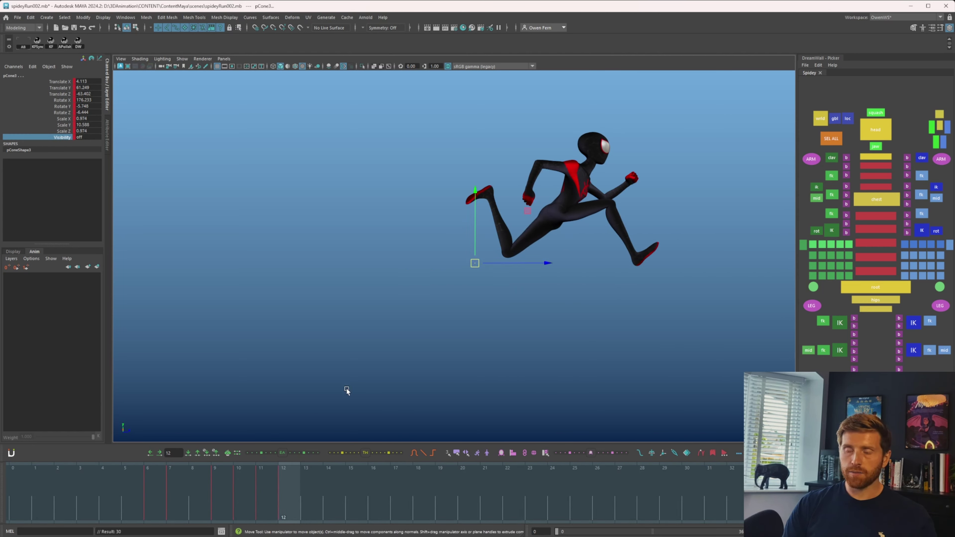
pyautogui.press('q')
pyautogui.press(',')
pyautogui.click(343, 451)
# - Rotate, shrink and raise the three cones to the back foot at frame 11, and play back the run cycle
pyautogui.press('w')
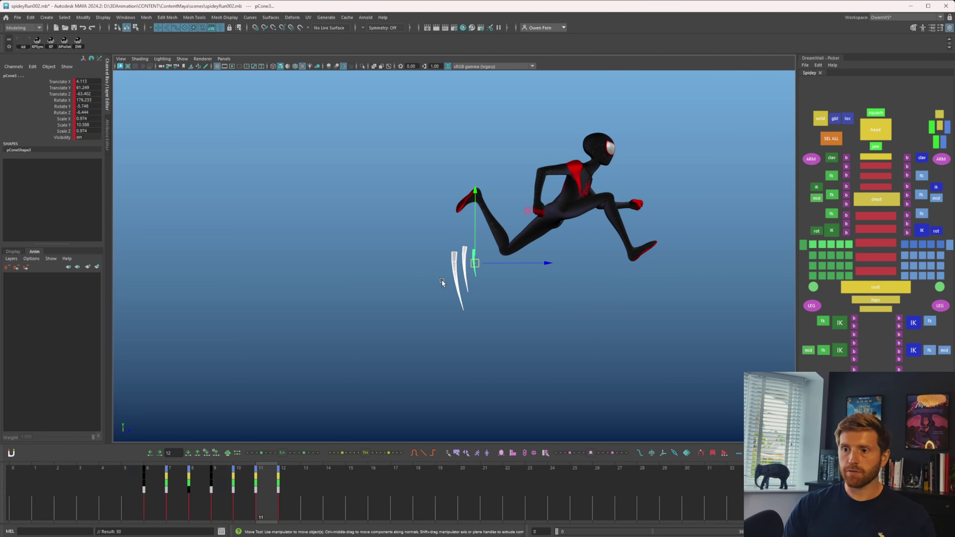
pyautogui.press('r')
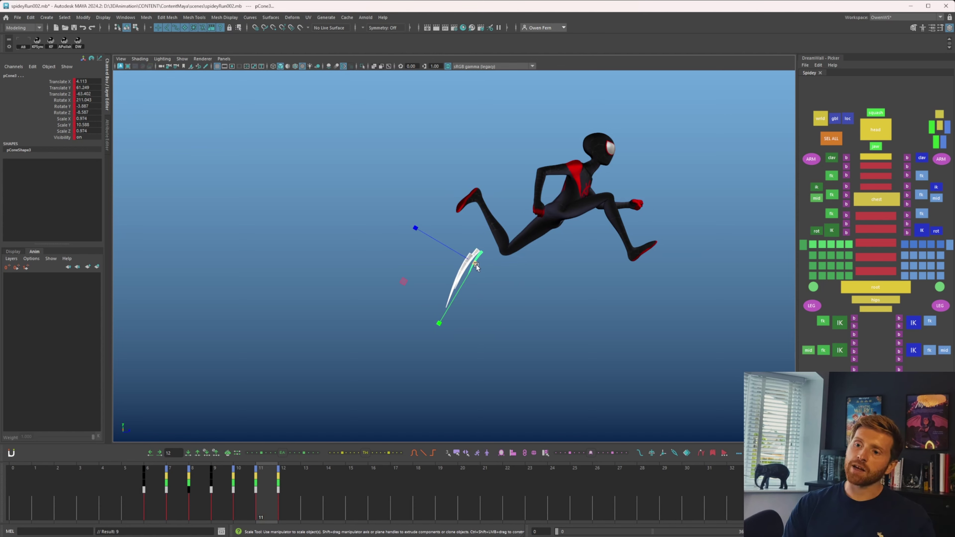
pyautogui.moveTo(476, 265); pyautogui.dragTo(466, 265)
pyautogui.press('w')
pyautogui.moveTo(503, 293); pyautogui.dragTo(499, 244, button='middle')
pyautogui.hotkey('shift', 'r')
pyautogui.hotkey('shift', 'w')
pyautogui.press('q')
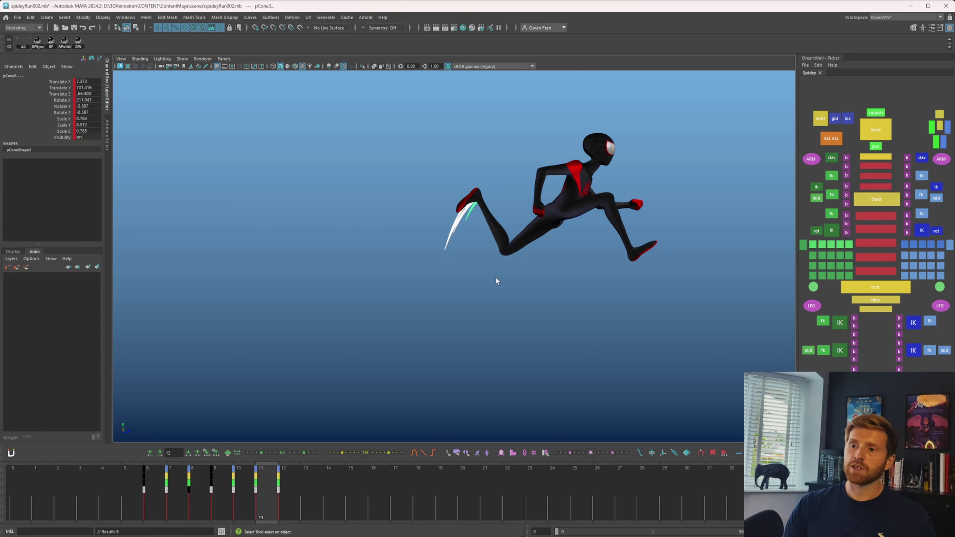
pyautogui.click(287, 473)
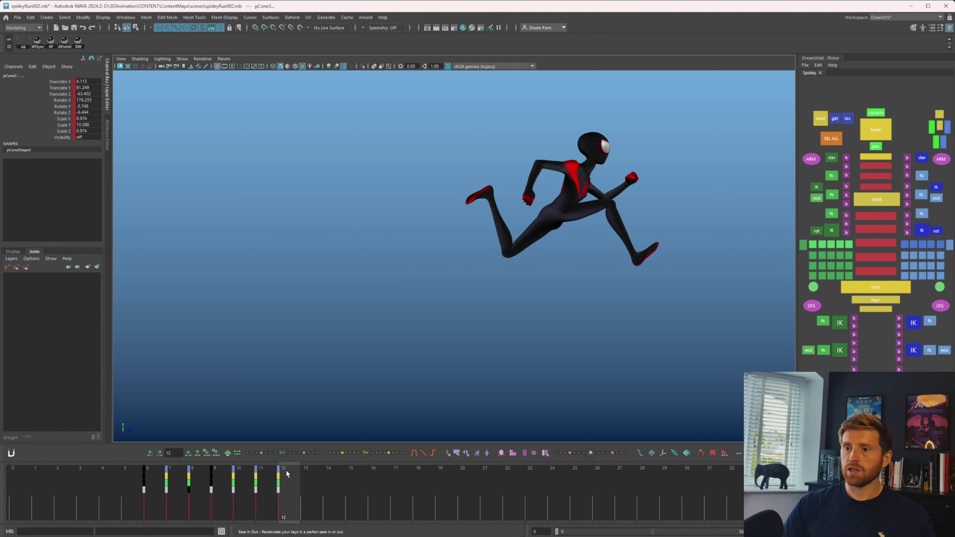
pyautogui.hotkey('alt', 'v')
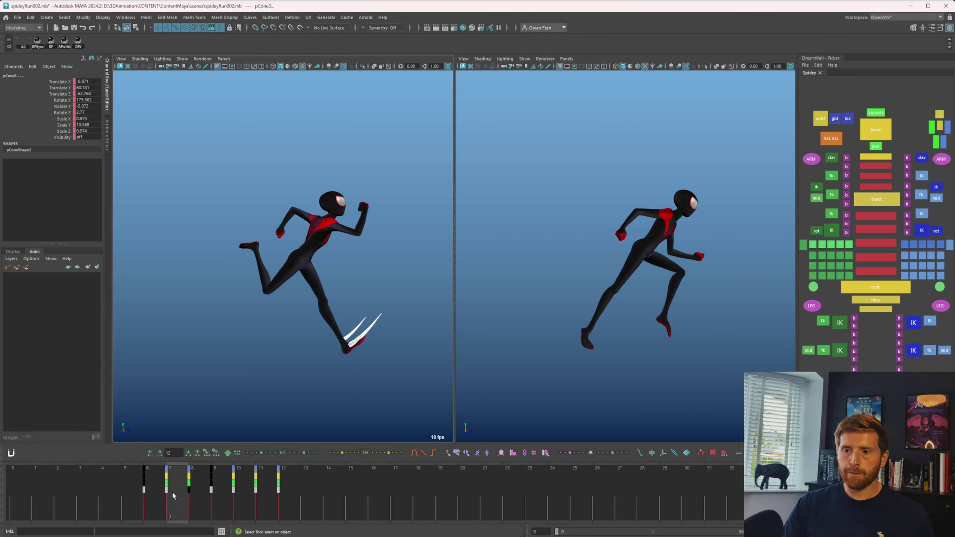
# - Copy the three cones' frame 11 pose to a key at frame 16 and rotate the cones roughly level there
pyautogui.moveTo(172, 492); pyautogui.dragTo(269, 494)
pyautogui.moveTo(272, 493); pyautogui.dragTo(378, 494, button='middle')
pyautogui.press('s')
pyautogui.moveTo(310, 495); pyautogui.dragTo(353, 493)
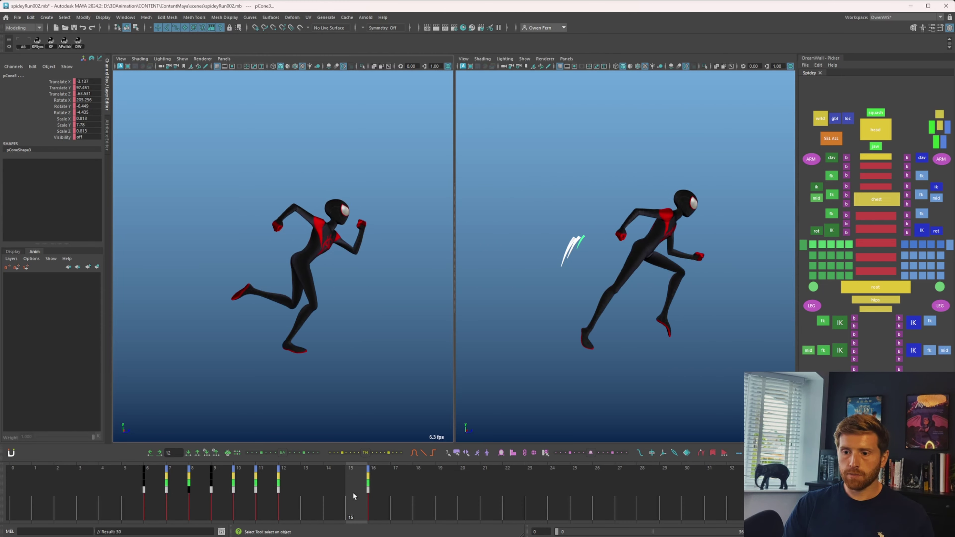
pyautogui.click(376, 491)
pyautogui.press('e')
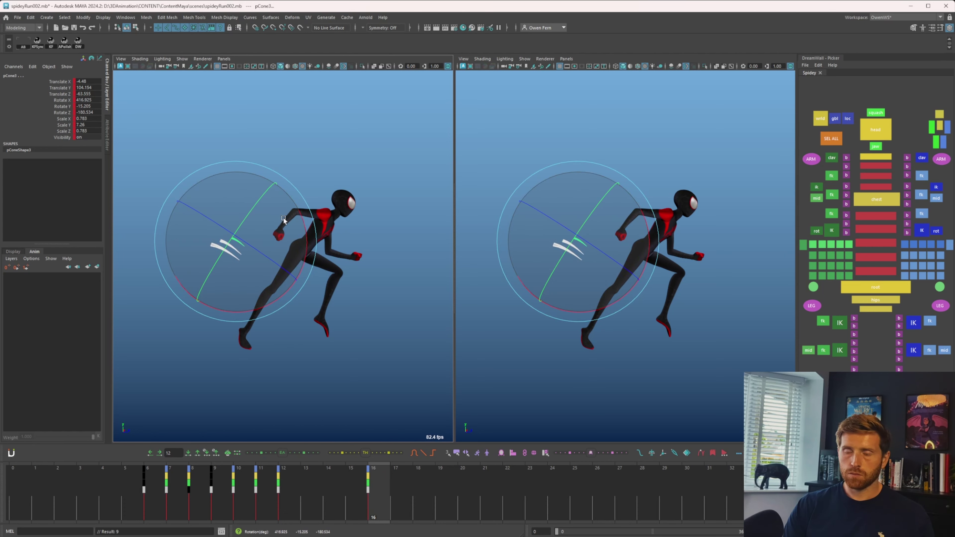
pyautogui.moveTo(283, 220); pyautogui.dragTo(166, 334)
pyautogui.press('w')
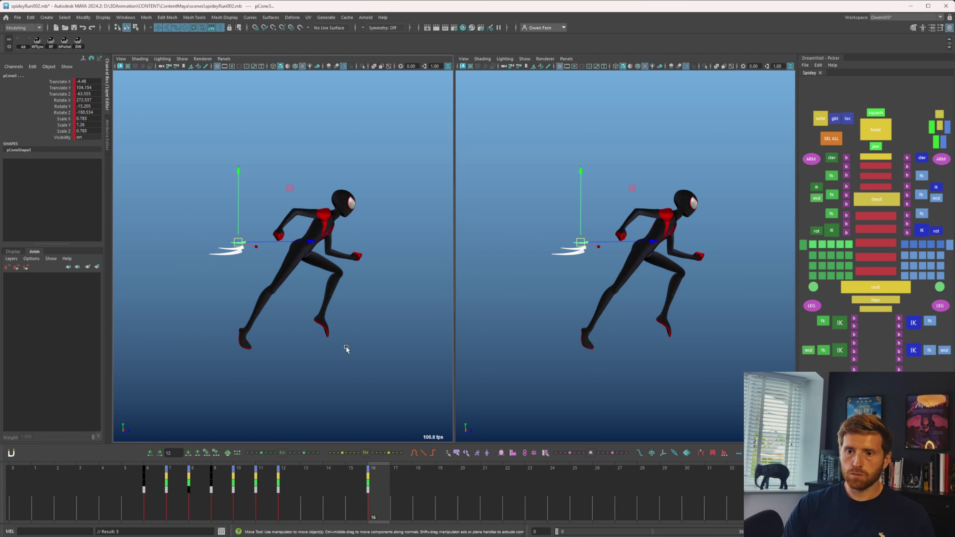
# - Place the enlarged cones behind the front foot and shin at frame 16, tilted to follow the foot's swing
pyautogui.press(',')
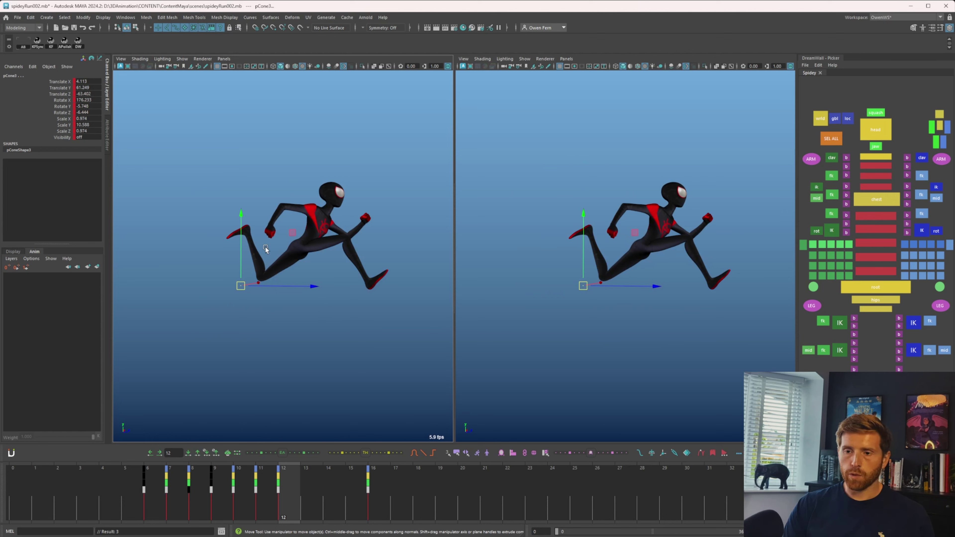
pyautogui.press('.')
pyautogui.press(',')
pyautogui.press('.')
pyautogui.press(',')
pyautogui.press('.')
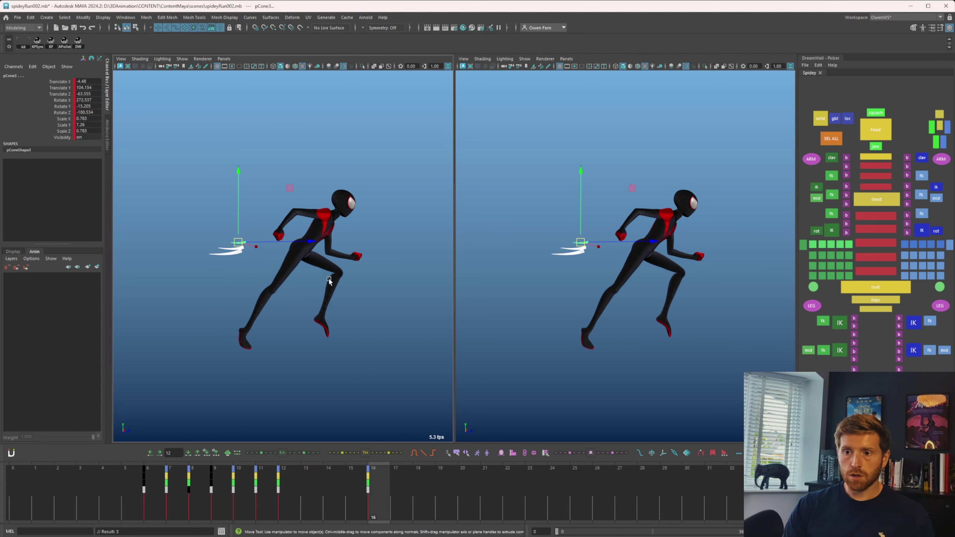
pyautogui.press(',')
pyautogui.moveTo(331, 272); pyautogui.dragTo(352, 290)
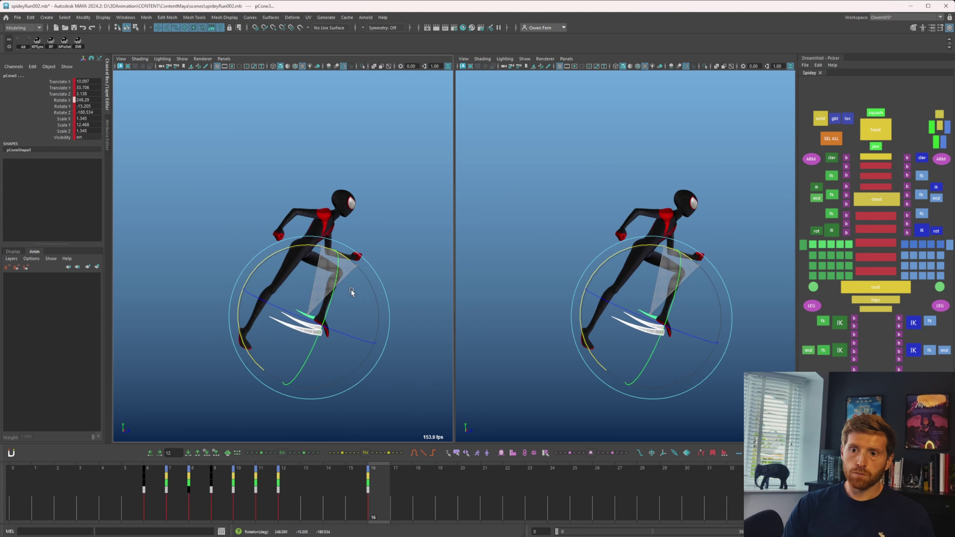
pyautogui.press('w')
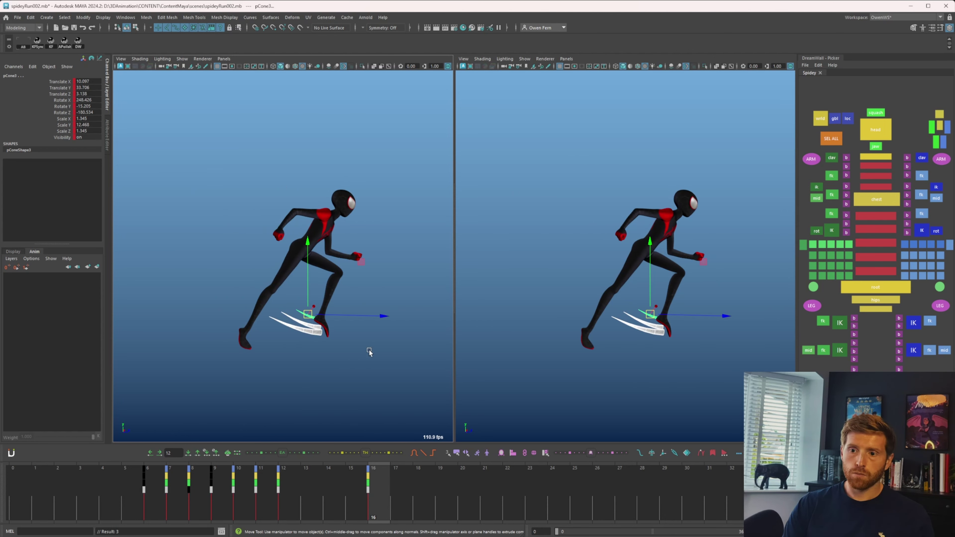
pyautogui.moveTo(370, 364); pyautogui.dragTo(375, 351, button='middle')
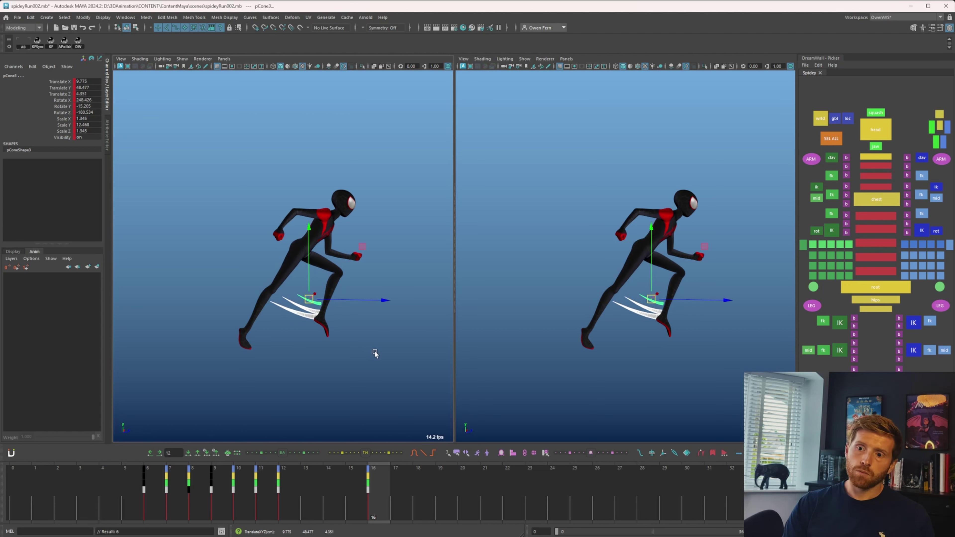
# - Spread the cones individually up the front shin at frame 16 and rotate the lower two flatter
pyautogui.press('q')
pyautogui.click(372, 352)
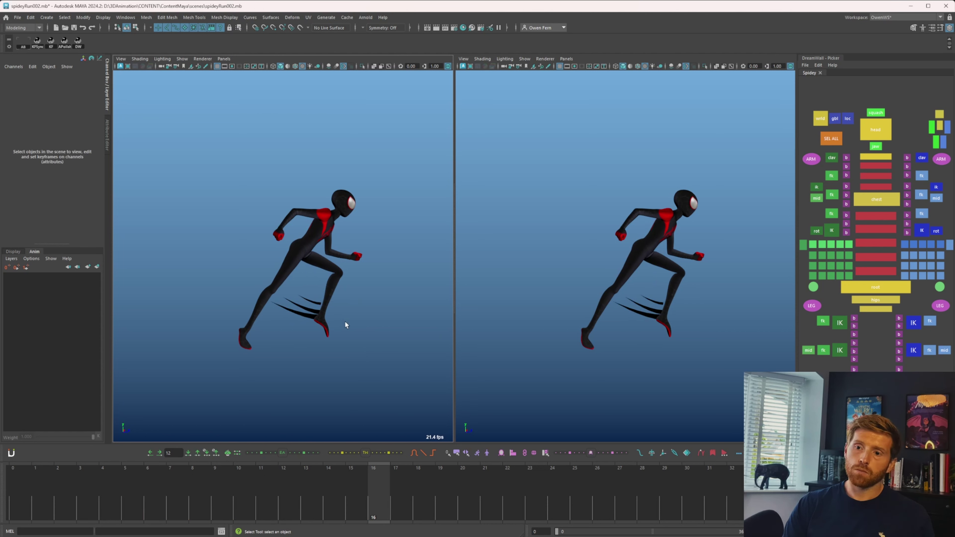
pyautogui.click(313, 300)
pyautogui.press('w')
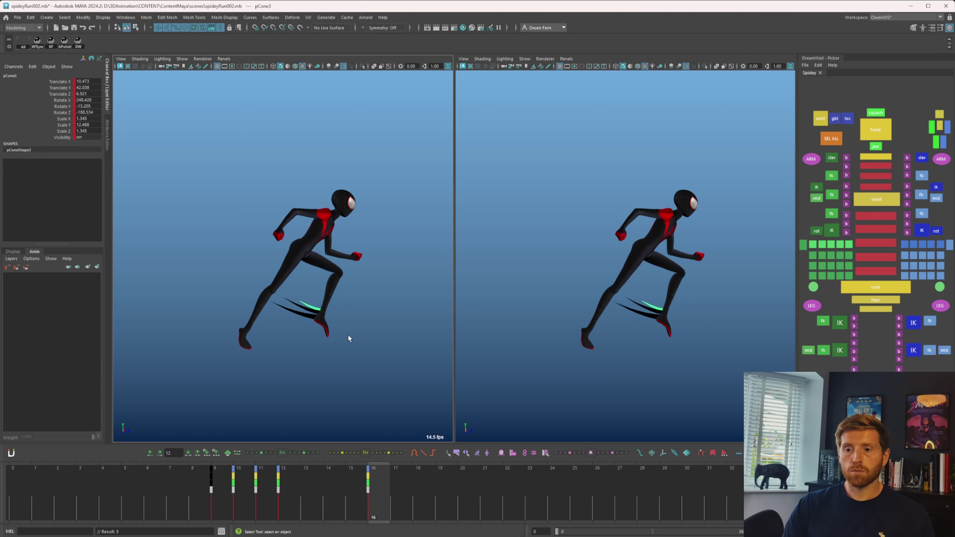
pyautogui.click(348, 336)
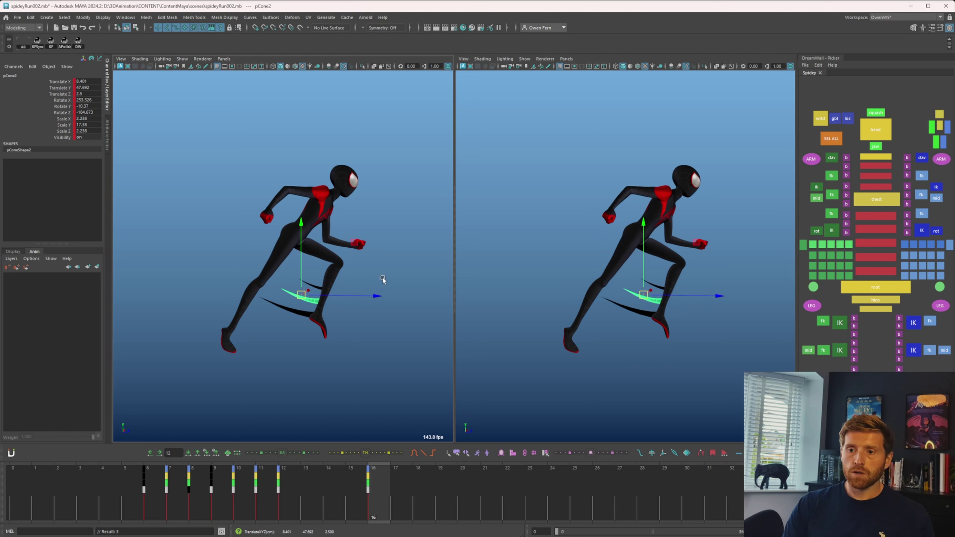
pyautogui.press('q')
pyautogui.click(361, 313)
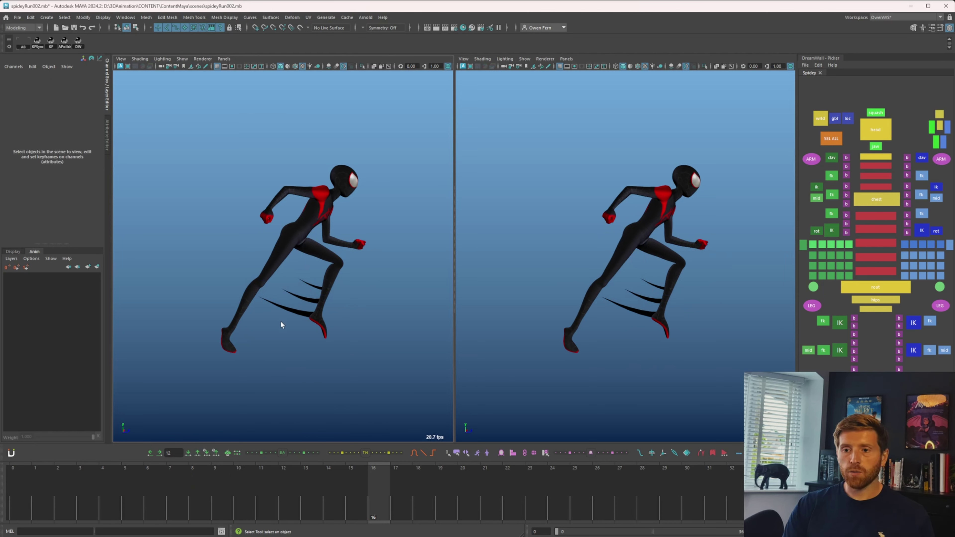
pyautogui.click(301, 296)
pyautogui.moveTo(375, 265); pyautogui.dragTo(365, 250)
pyautogui.press('q')
# - Rotate the smallest cone level at frame 16, shrink it to X scale 0.927, and set it against the shin
pyautogui.click(318, 286)
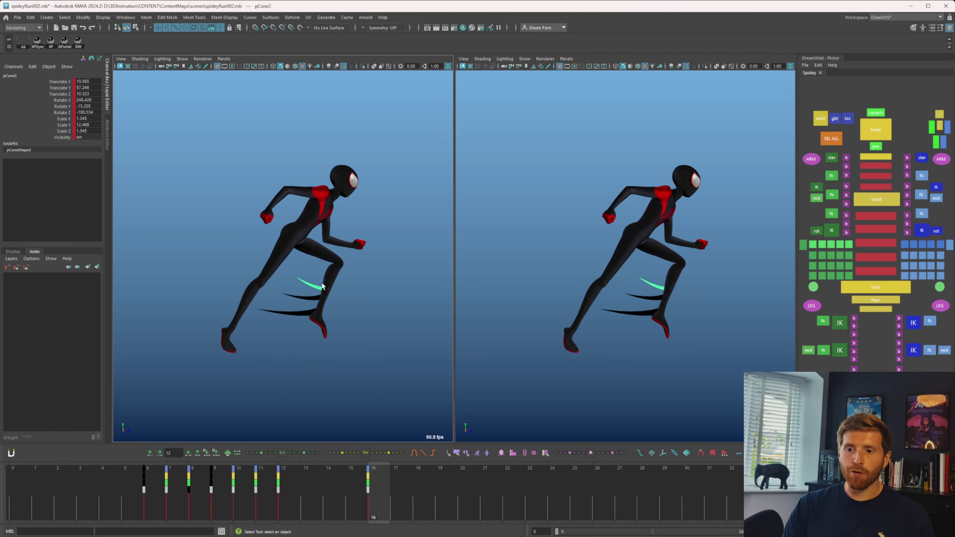
pyautogui.press('e')
pyautogui.moveTo(382, 245); pyautogui.dragTo(356, 231)
pyautogui.press('r')
pyautogui.moveTo(311, 283); pyautogui.dragTo(307, 287)
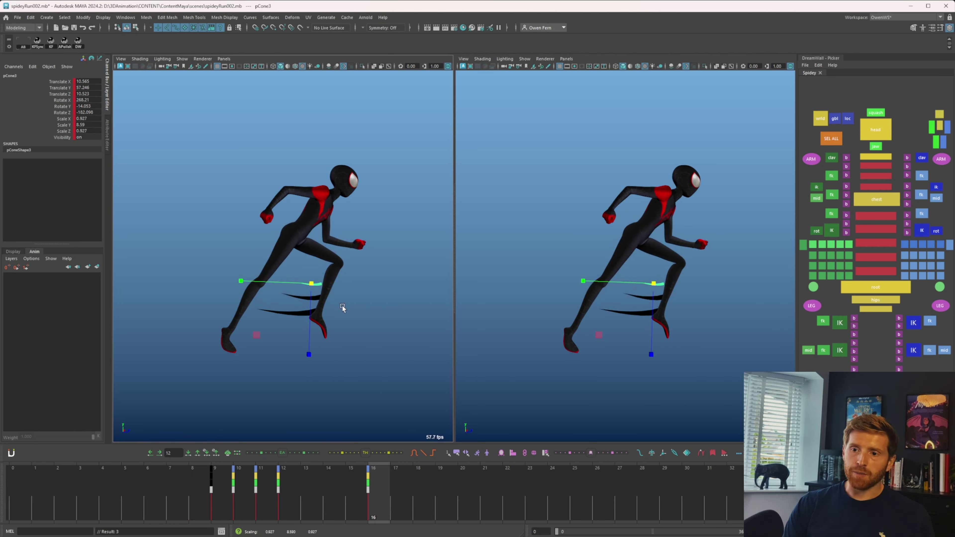
pyautogui.press('w')
pyautogui.moveTo(353, 313); pyautogui.dragTo(358, 315, button='middle')
pyautogui.press('q')
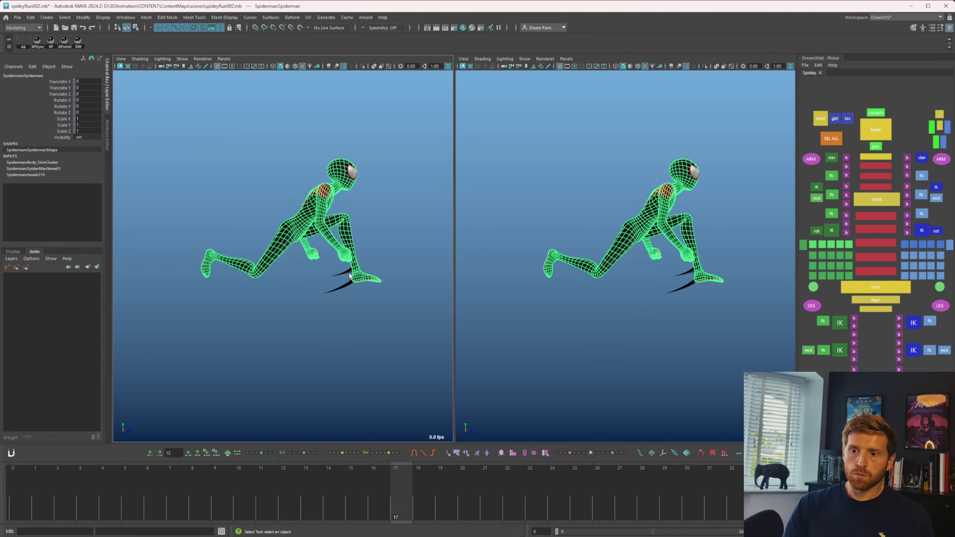
# - Select the cones and key their visibility off after the front-foot streak frames
pyautogui.click(349, 276)
pyautogui.click(352, 276)
pyautogui.click(349, 276)
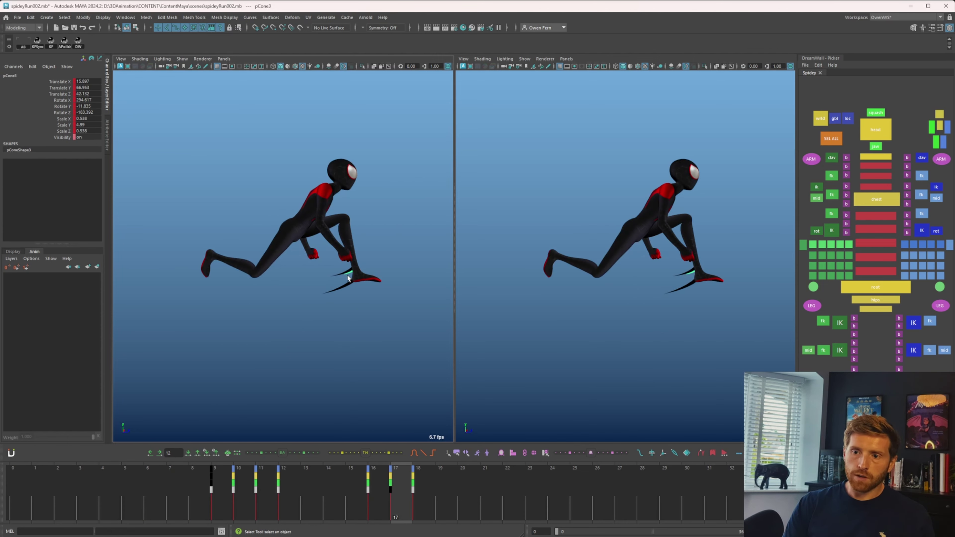
pyautogui.click(64, 138)
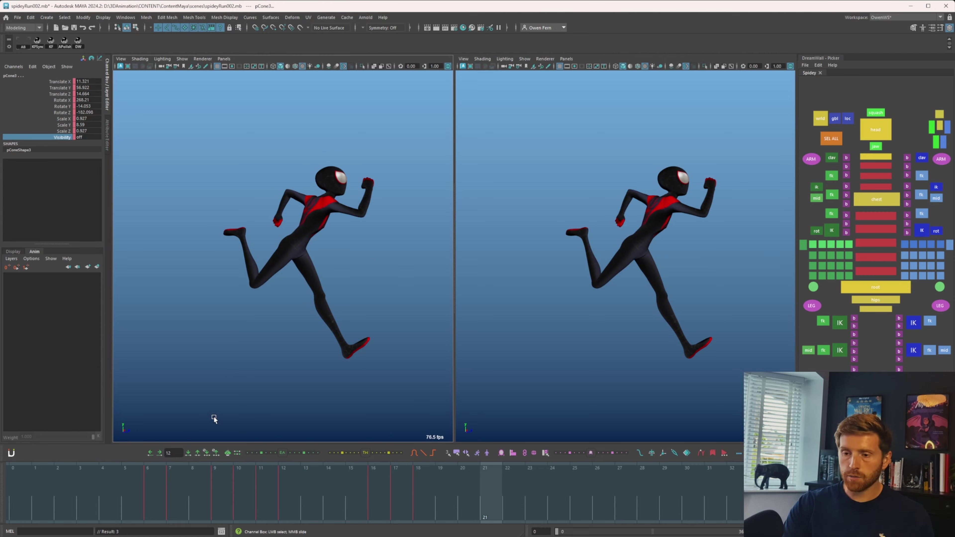
pyautogui.click(157, 500)
pyautogui.moveTo(150, 499); pyautogui.dragTo(475, 491)
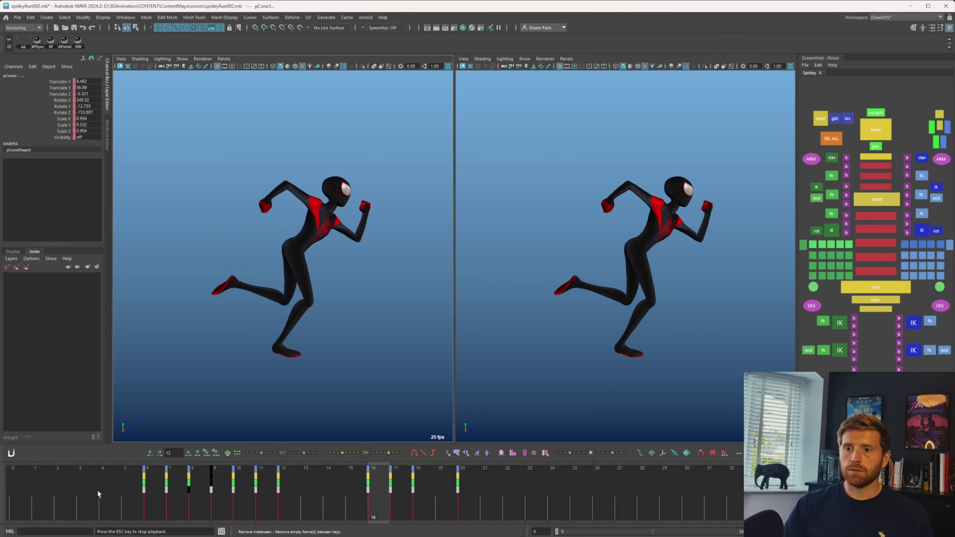
# - Play back and scrub the run cycle to check the timing of the foot streaks
pyautogui.hotkey('alt', 'v')
pyautogui.click(271, 391)
pyautogui.moveTo(217, 478); pyautogui.dragTo(111, 488)
pyautogui.hotkey('alt', 'v')
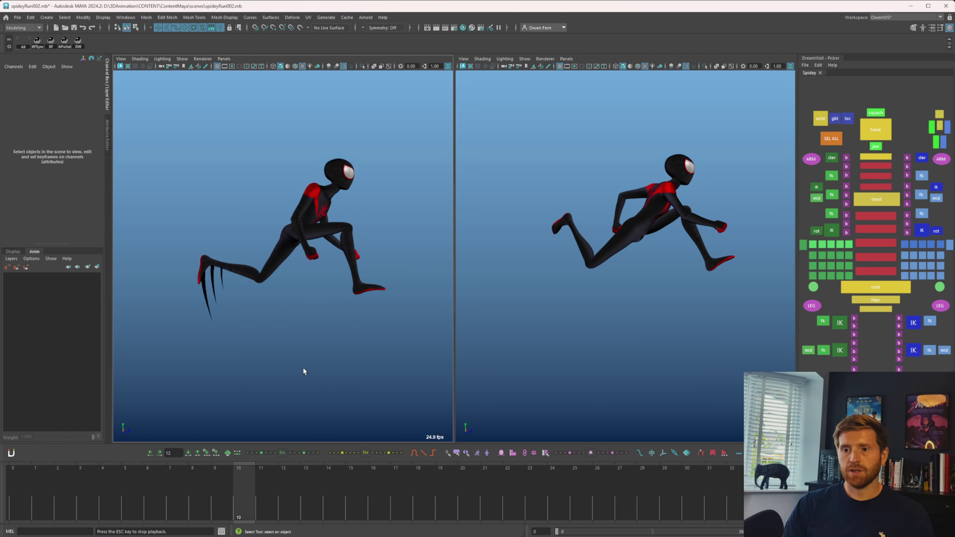
pyautogui.press('Escape')
pyautogui.moveTo(199, 490); pyautogui.dragTo(378, 480)
# - Align the cones with the swinging leg at frame 16 from the front, moving and rotating the largest one separately
pyautogui.moveTo(284, 329); pyautogui.dragTo(283, 332)
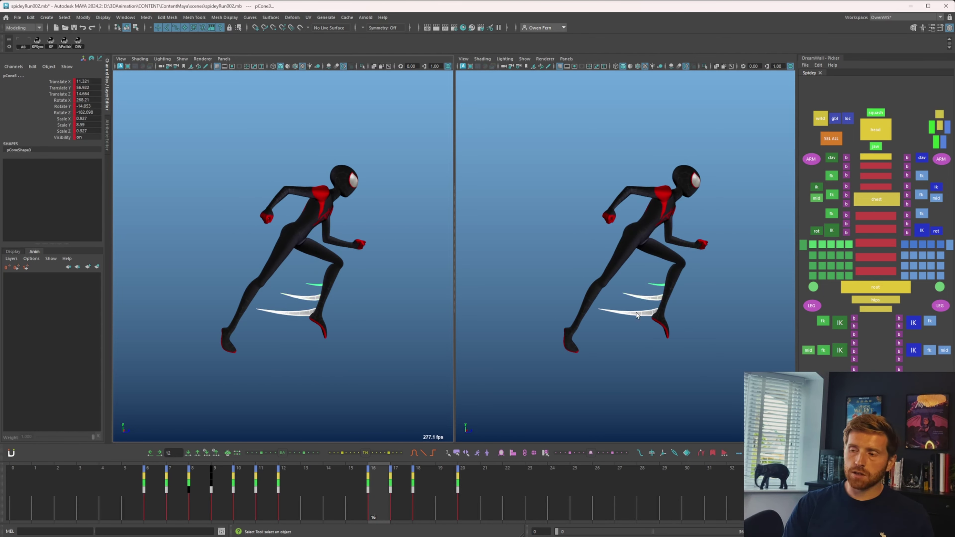
pyautogui.keyDown('alt'); pyautogui.moveTo(352, 327); pyautogui.dragTo(285, 313); pyautogui.keyUp('alt')
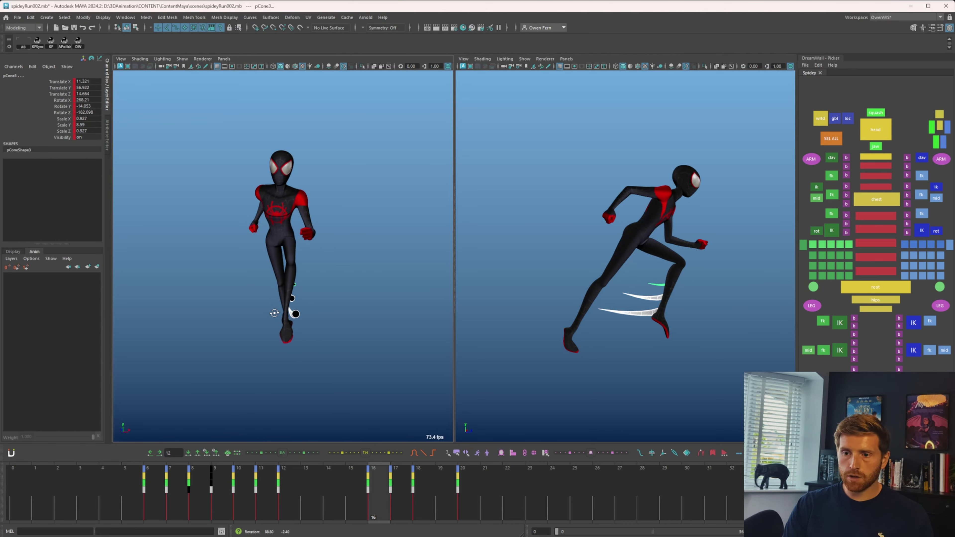
pyautogui.moveTo(302, 313); pyautogui.dragTo(298, 314, button='middle')
pyautogui.click(299, 315)
pyautogui.press('w')
pyautogui.press('e')
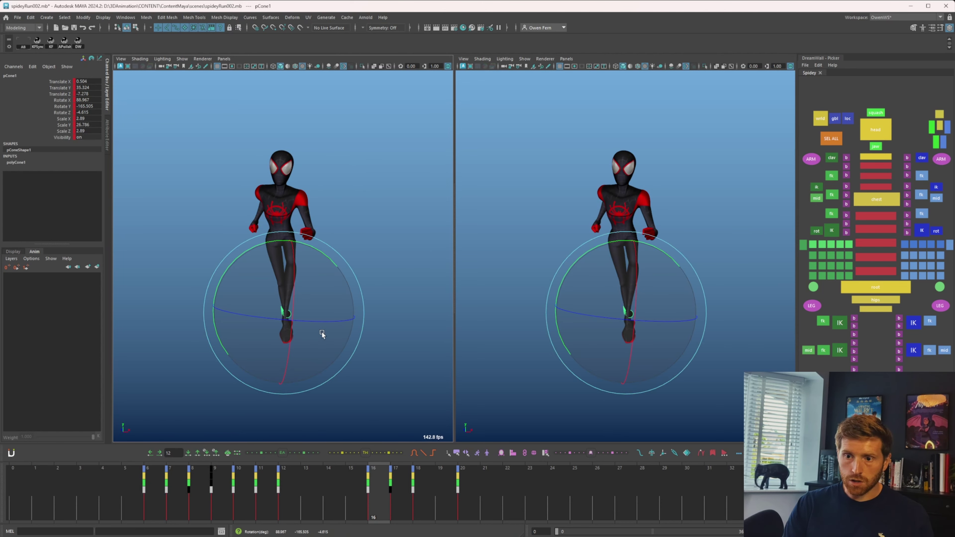
pyautogui.click(334, 312)
# - Step and play through the frames around frame 16, examining the streaks from the front and the side
pyautogui.hotkey('alt', '.')
pyautogui.hotkey('alt', '.')
pyautogui.hotkey('alt', ',')
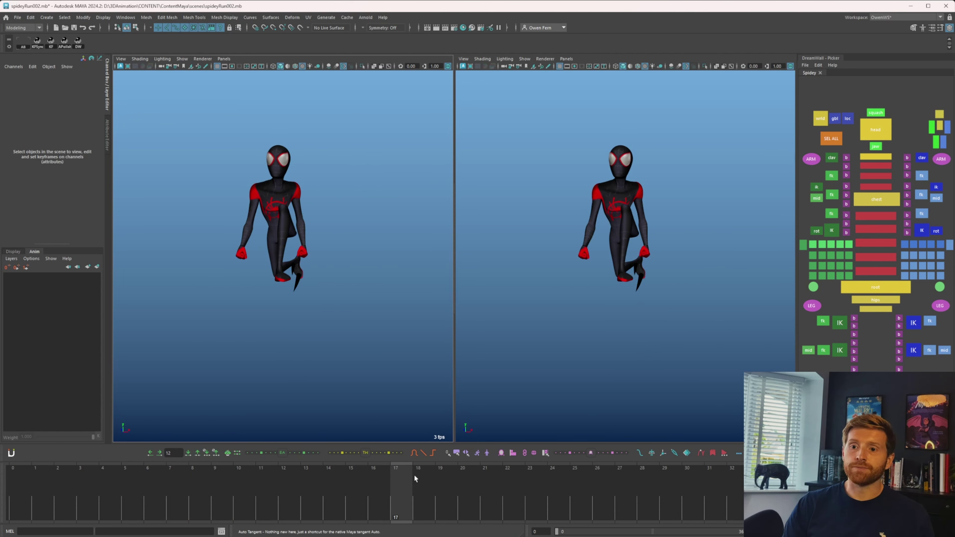
pyautogui.moveTo(399, 481); pyautogui.dragTo(300, 493)
pyautogui.hotkey('alt', 'v')
pyautogui.click(367, 399)
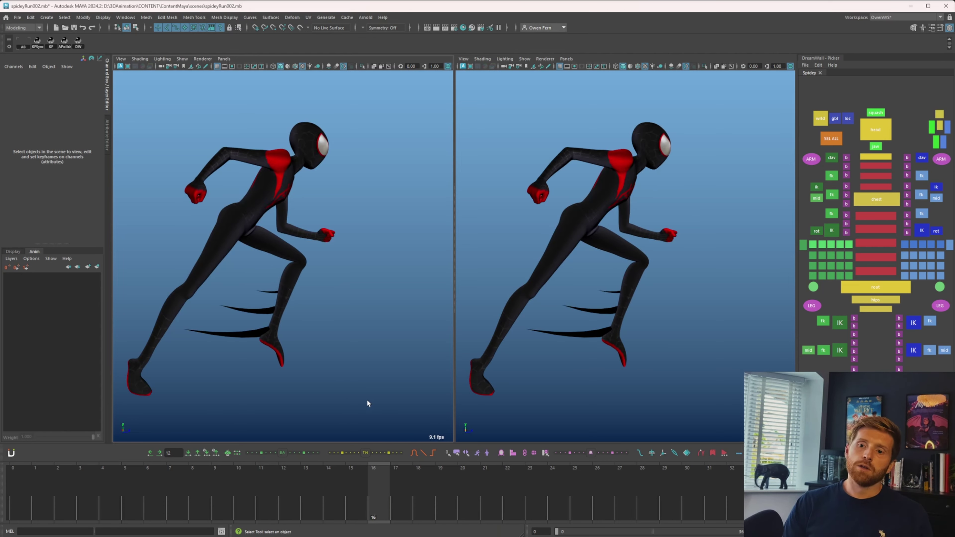
pyautogui.hotkey('alt', ',')
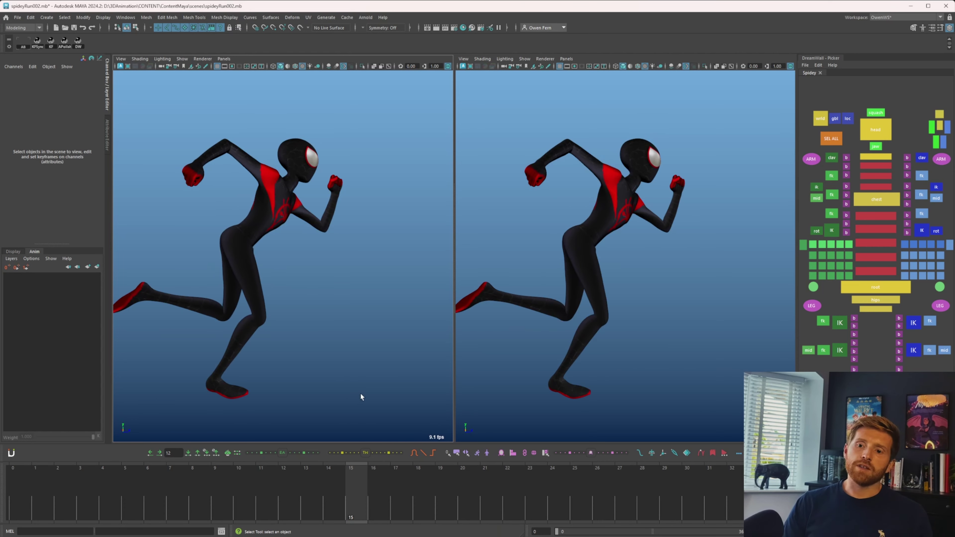
pyautogui.hotkey('alt', '.')
pyautogui.hotkey('alt', '.')
pyautogui.hotkey('alt', '.')
# - Nudge the largest cone against the front foot at frame 17, key its translation, and play back the run
pyautogui.hotkey('alt', ',')
pyautogui.click(306, 292)
pyautogui.press('w')
pyautogui.moveTo(328, 324); pyautogui.dragTo(327, 325, button='middle')
pyautogui.hotkey('shift', 'w')
pyautogui.press('q')
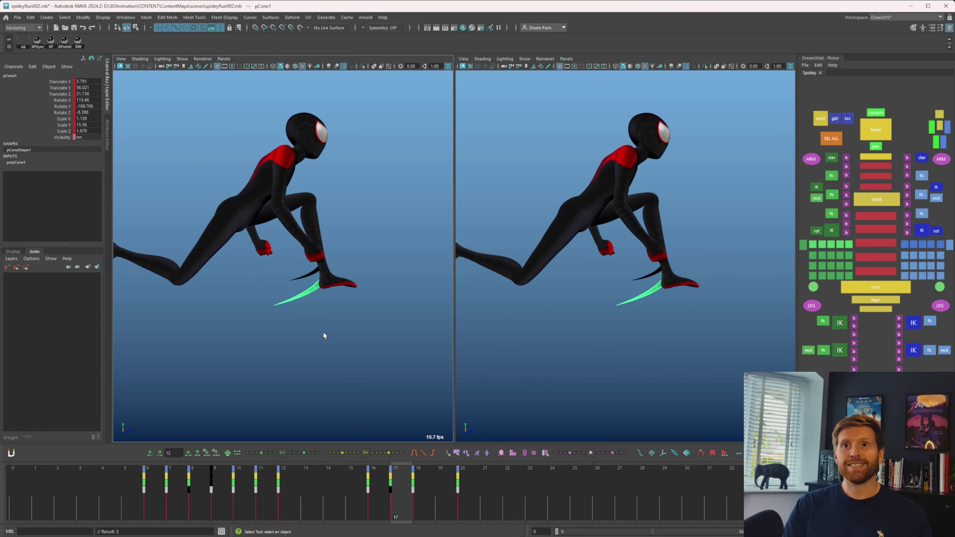
pyautogui.hotkey('alt', 'v')
pyautogui.hotkey('alt', 'v')
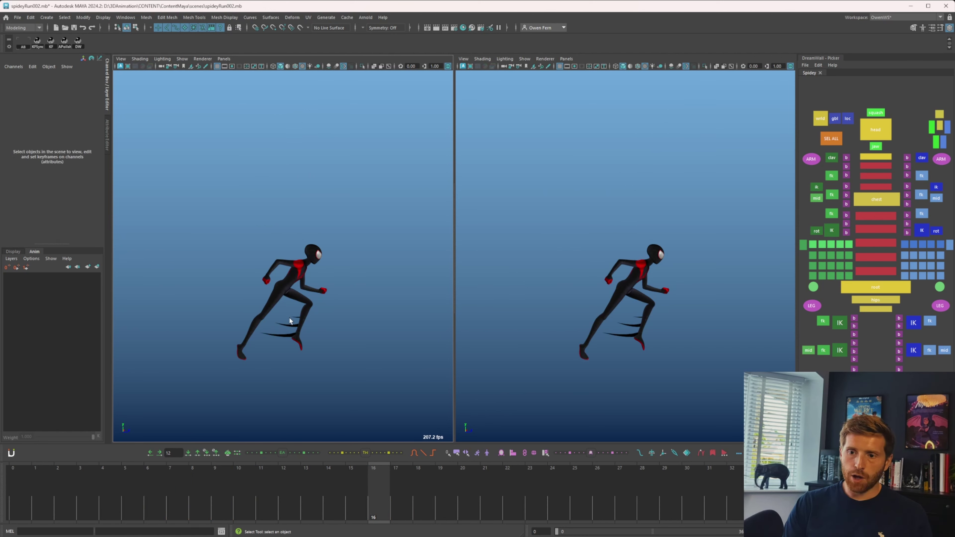
# - Rotate the middle cone slightly flatter at frame 16 and lower it a little on the shin
pyautogui.click(289, 320)
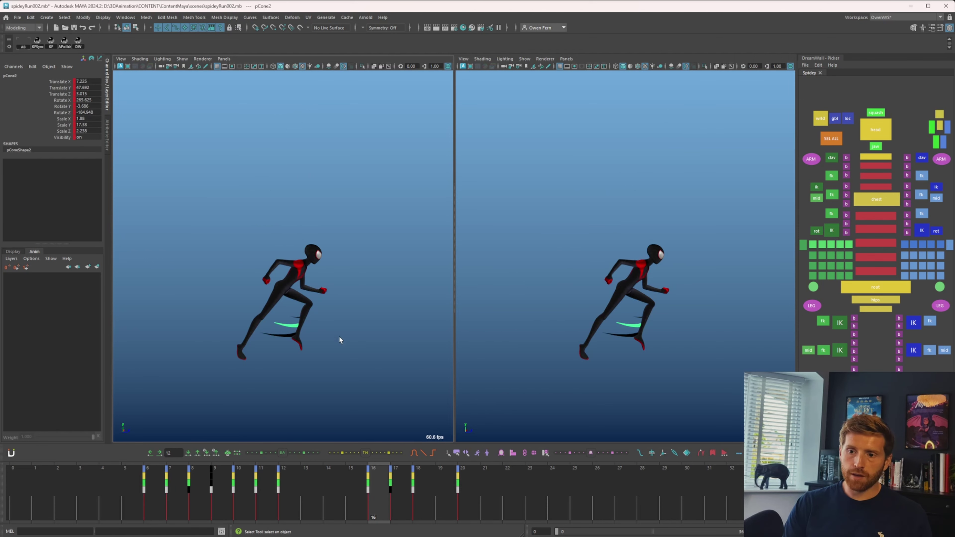
pyautogui.press('e')
pyautogui.moveTo(311, 254); pyautogui.dragTo(302, 258)
pyautogui.press('w')
pyautogui.moveTo(341, 357); pyautogui.dragTo(340, 361, button='middle')
pyautogui.press('q')
# - Select the smallest cone at frame 16 and nudge it slightly down the shin
pyautogui.moveTo(286, 303); pyautogui.dragTo(289, 311)
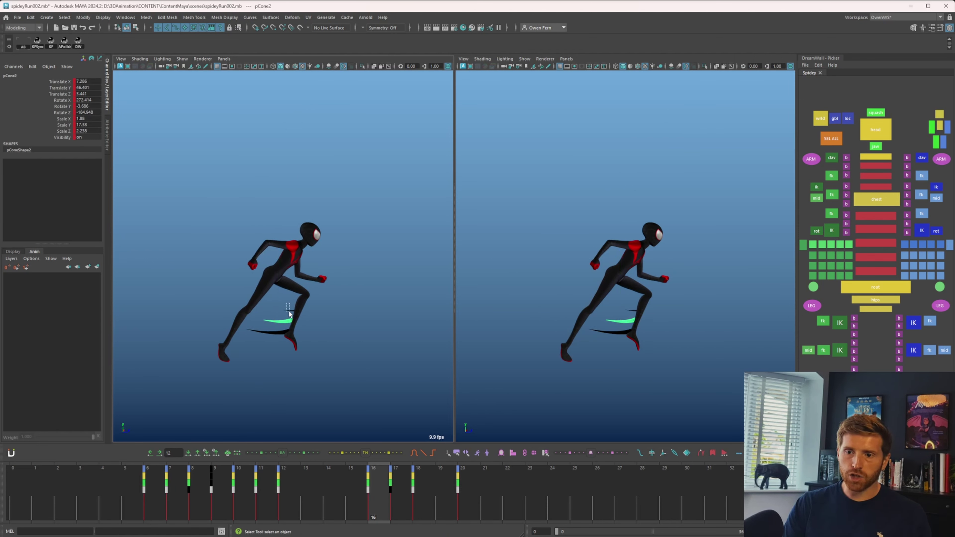
pyautogui.click(289, 313)
pyautogui.press('w')
pyautogui.moveTo(342, 357); pyautogui.dragTo(341, 361, button='middle')
pyautogui.press('q')
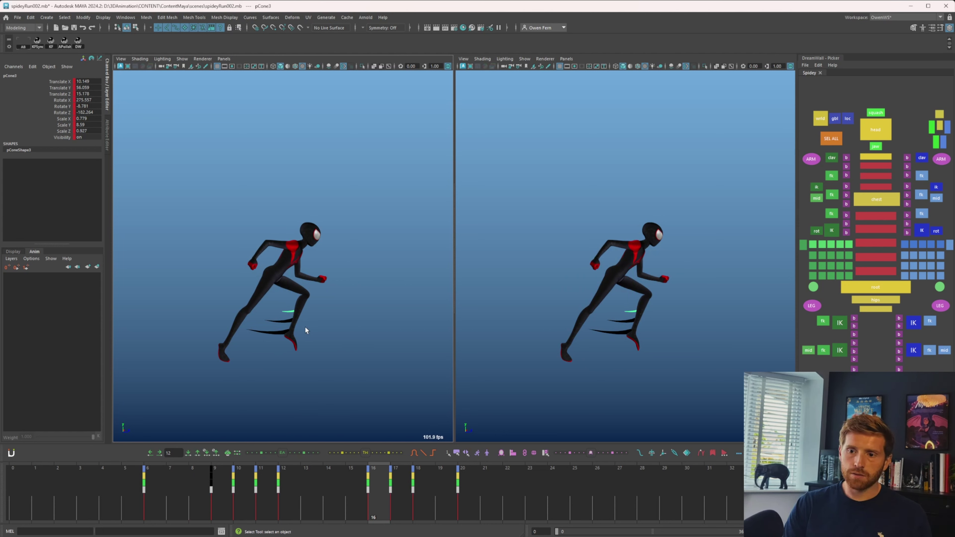
pyautogui.press('w')
pyautogui.press('q')
# - Select all three cones, review the run cycle, and open their animation curves in the Graph Editor
pyautogui.click(282, 331)
pyautogui.click(283, 332)
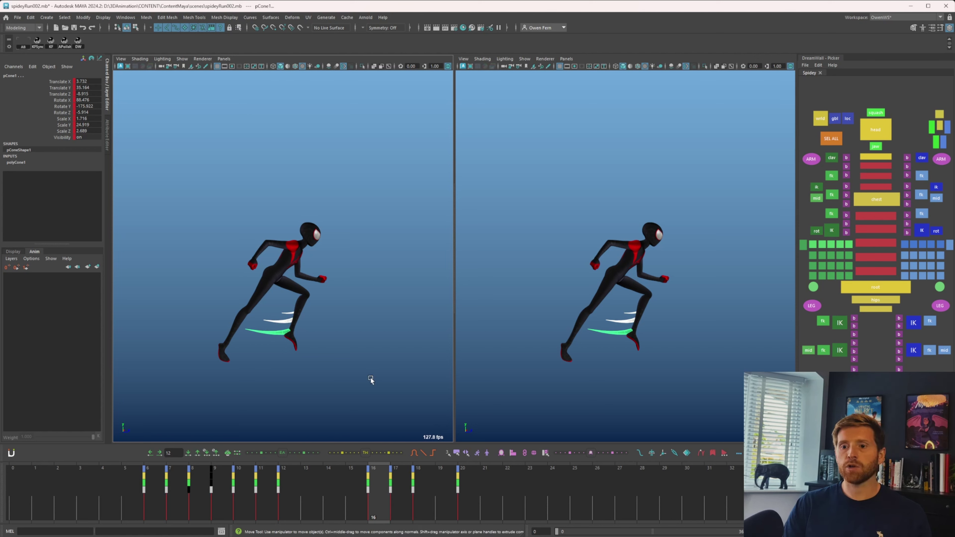
pyautogui.moveTo(357, 489); pyautogui.dragTo(458, 489)
pyautogui.hotkey('alt', 'v')
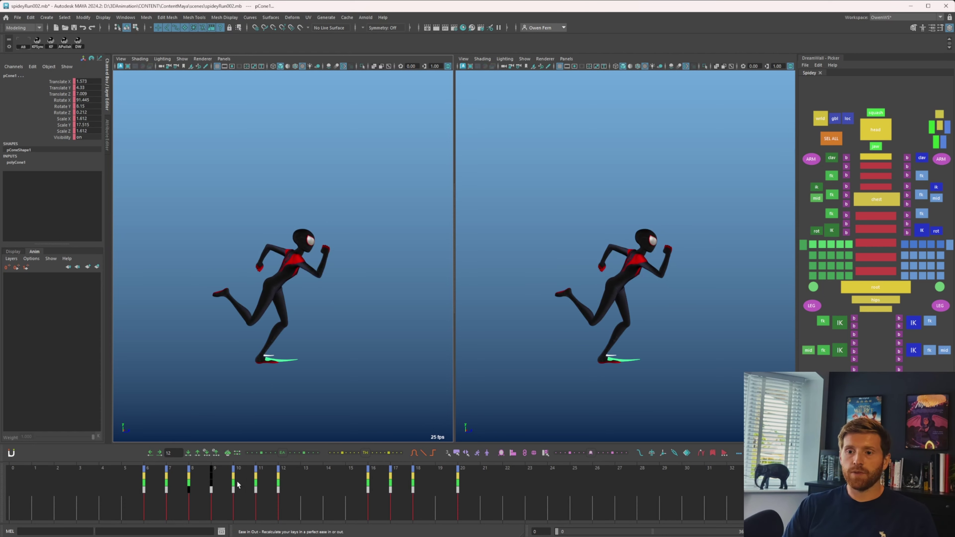
pyautogui.click(374, 478)
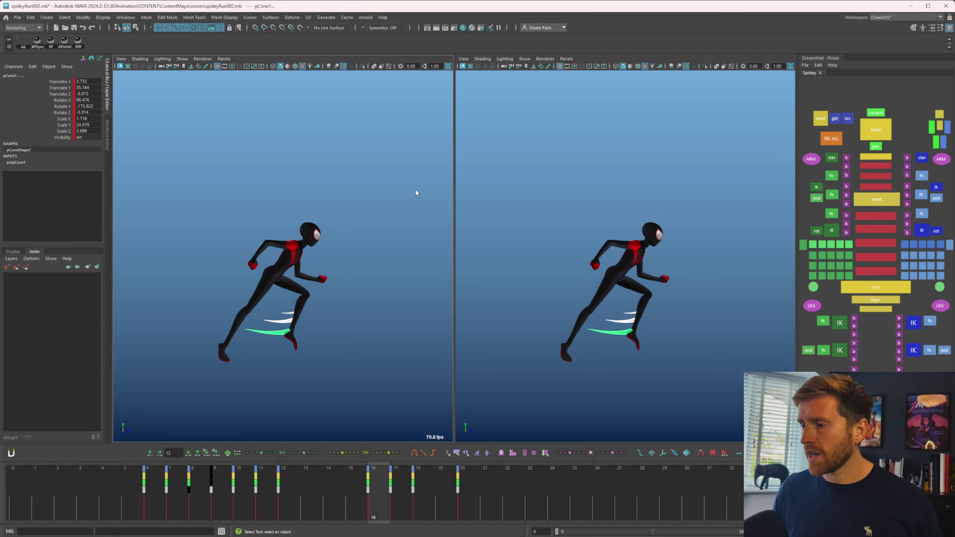
pyautogui.moveTo(160, 484); pyautogui.dragTo(185, 483)
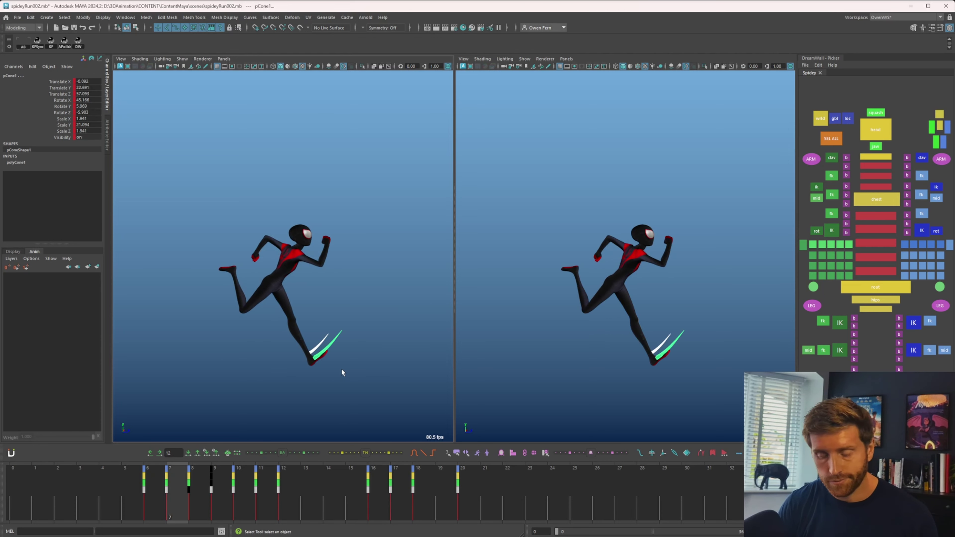
pyautogui.hotkey('ctrl', 'g')
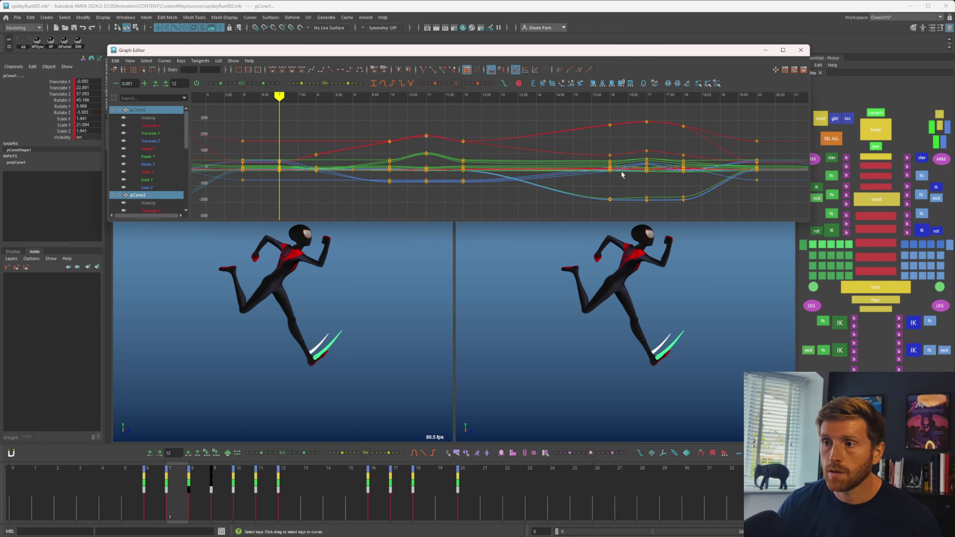
# - Dismiss the Graph Editor, then duplicate the largest cone at frame 7 and offset the copy in front of the foot
pyautogui.press('a')
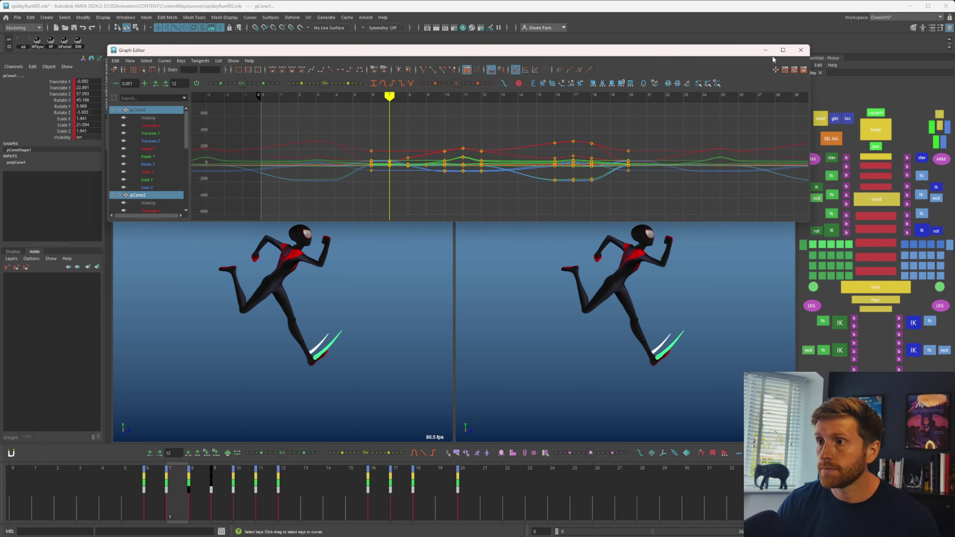
pyautogui.click(767, 50)
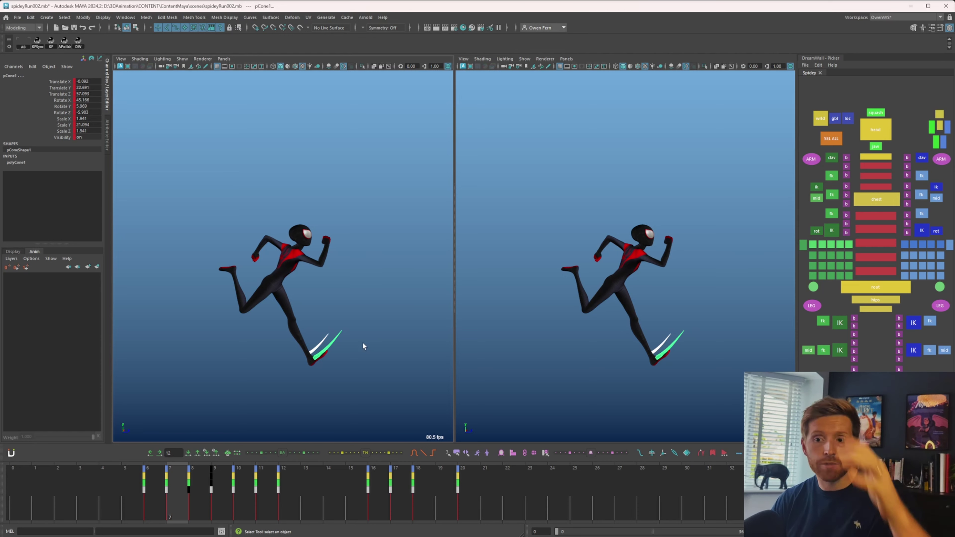
pyautogui.keyDown('alt'); pyautogui.moveTo(360, 351); pyautogui.dragTo(462, 367, button='right'); pyautogui.keyUp('alt')
pyautogui.keyDown('alt'); pyautogui.moveTo(304, 349); pyautogui.dragTo(331, 335, button='middle'); pyautogui.keyUp('alt')
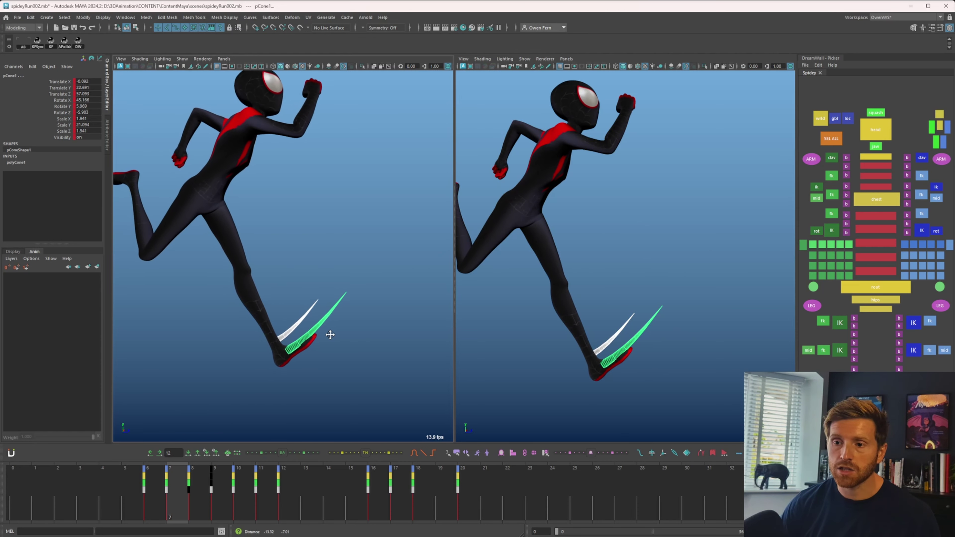
pyautogui.keyDown('alt'); pyautogui.moveTo(330, 335); pyautogui.dragTo(350, 348, button='middle'); pyautogui.keyUp('alt')
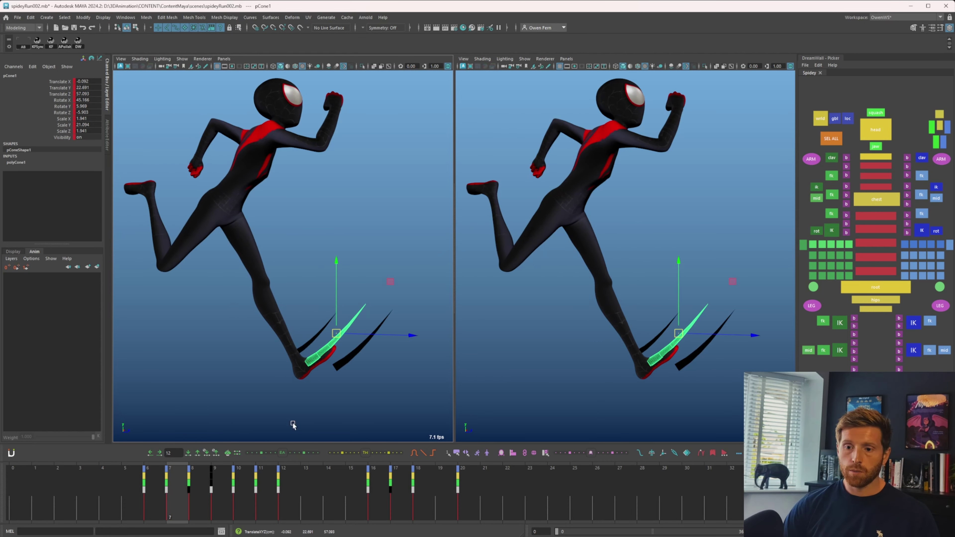
pyautogui.press('q')
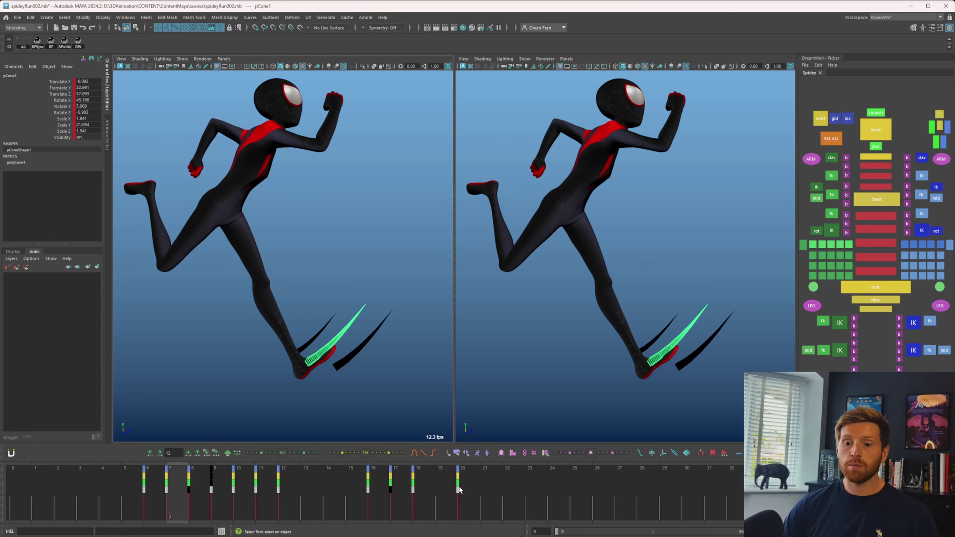
# - Copy the stored animation of the original largest cone, with the playhead at frame 20
pyautogui.click(459, 489)
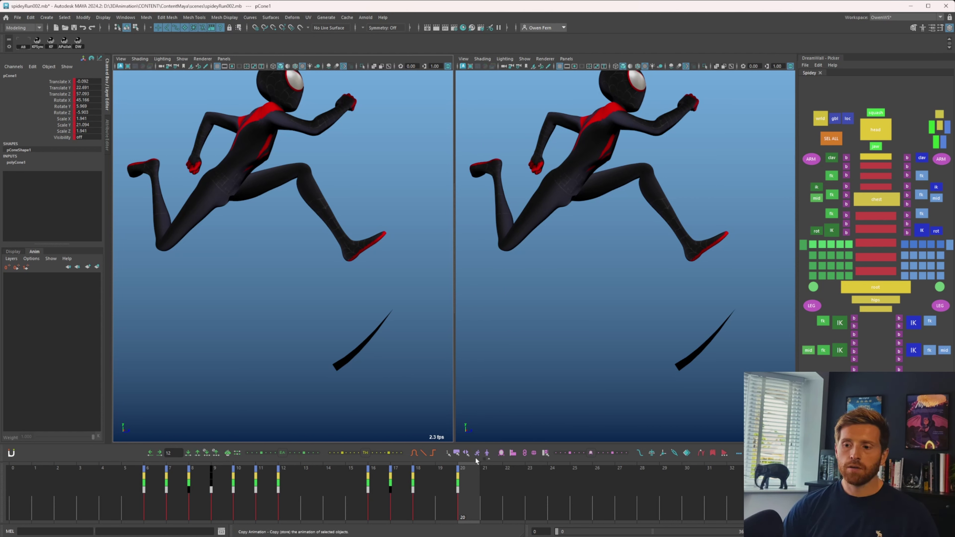
pyautogui.moveTo(478, 456)
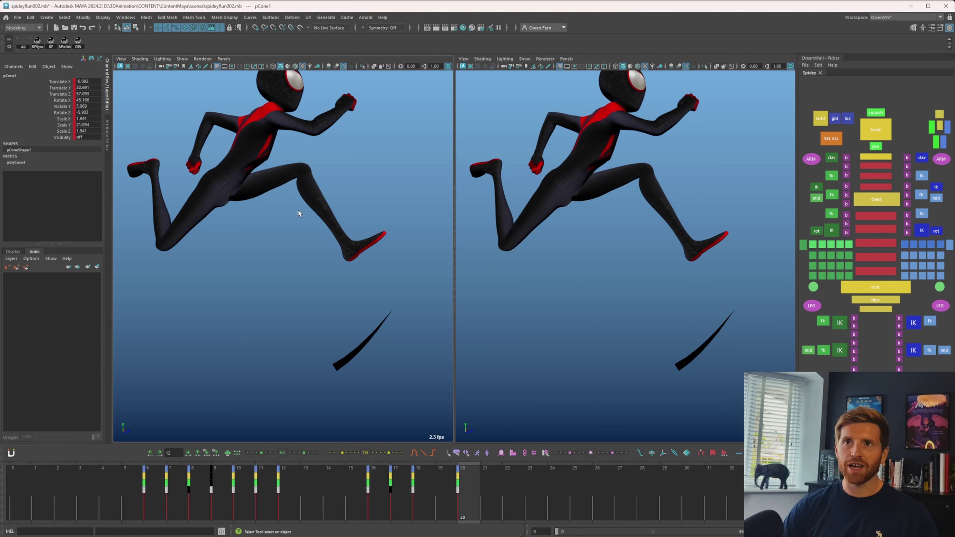
pyautogui.click(477, 453)
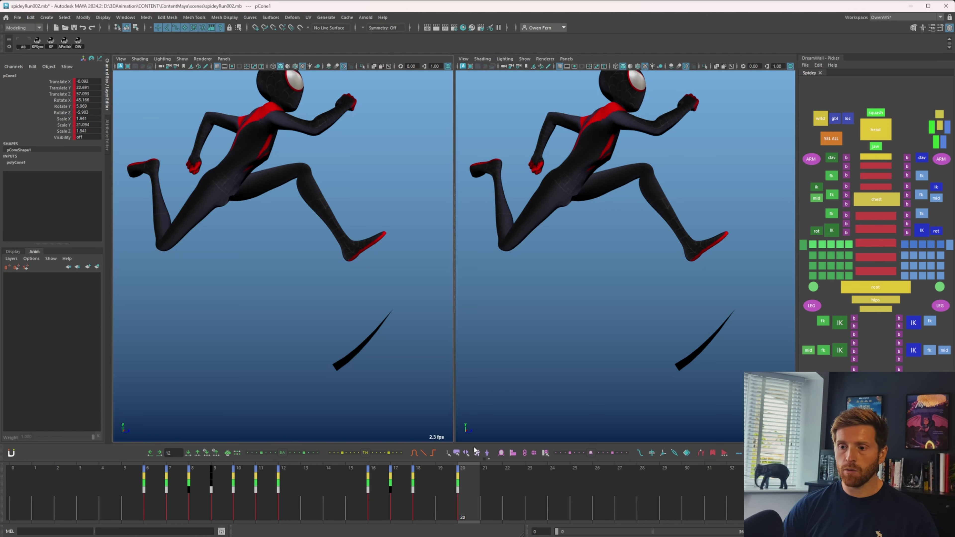
# - Select the duplicate cone at frame 7 and paste the copied animation onto it with Paste Replace
pyautogui.click(352, 354)
pyautogui.click(169, 484)
pyautogui.moveTo(169, 485); pyautogui.dragTo(196, 486)
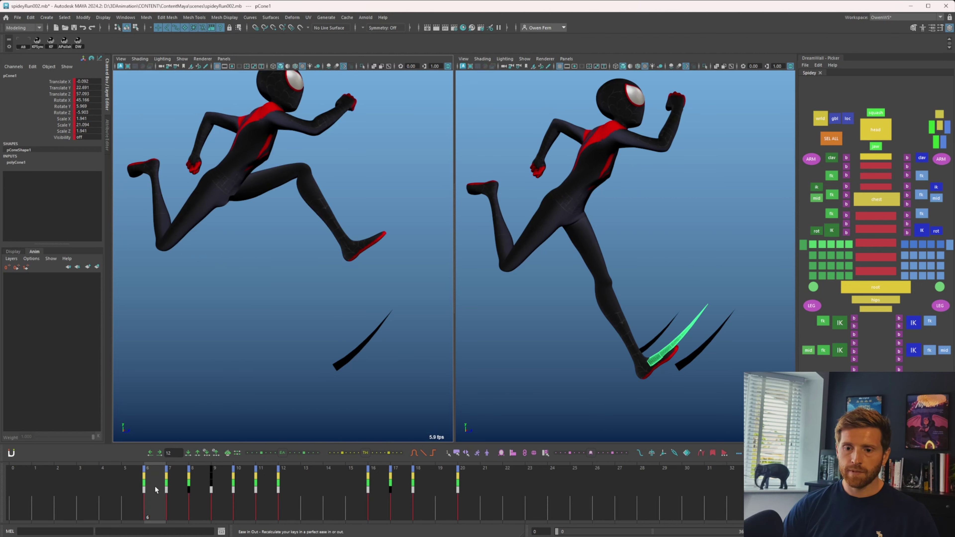
pyautogui.moveTo(154, 486); pyautogui.dragTo(166, 490)
pyautogui.click(374, 335)
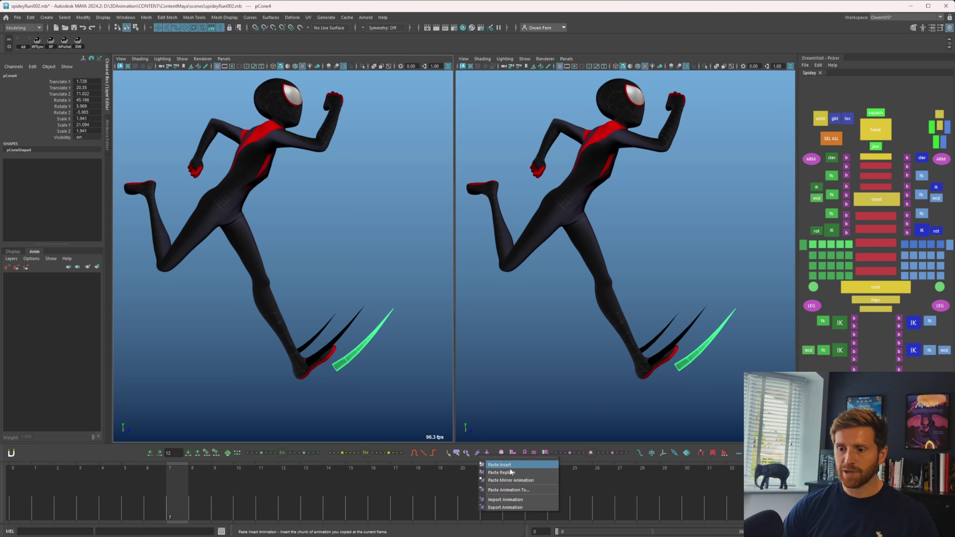
pyautogui.rightClick(478, 453)
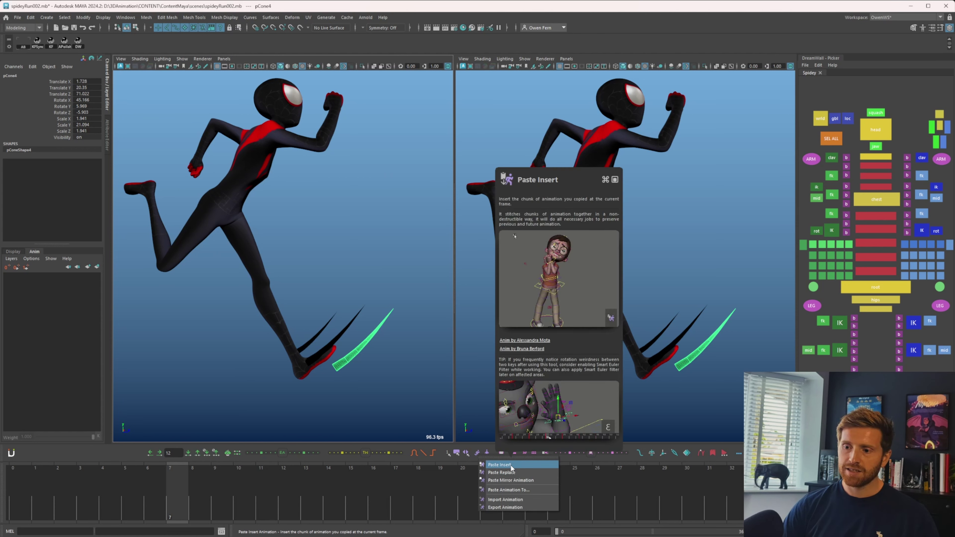
pyautogui.click(512, 473)
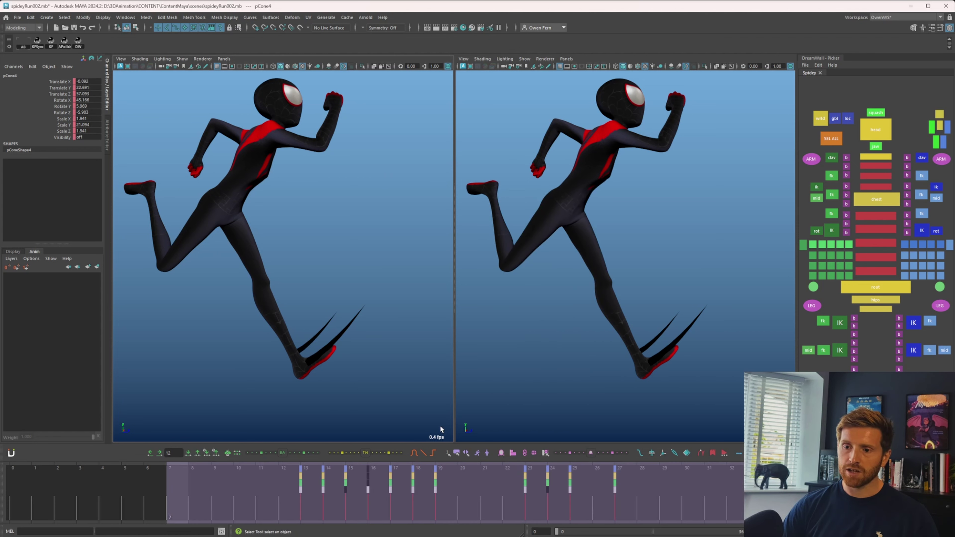
# - Group the duplicate cone and offset the group to translate 0.162, -1.194, 3.356, just beside the original on the foot
pyautogui.press('w')
pyautogui.moveTo(362, 362); pyautogui.dragTo(380, 383, button='middle')
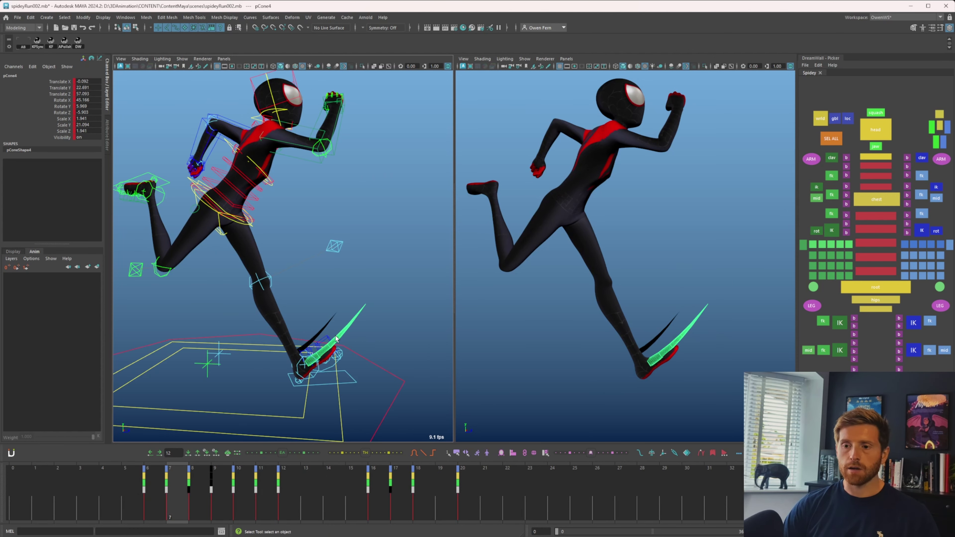
pyautogui.press('r')
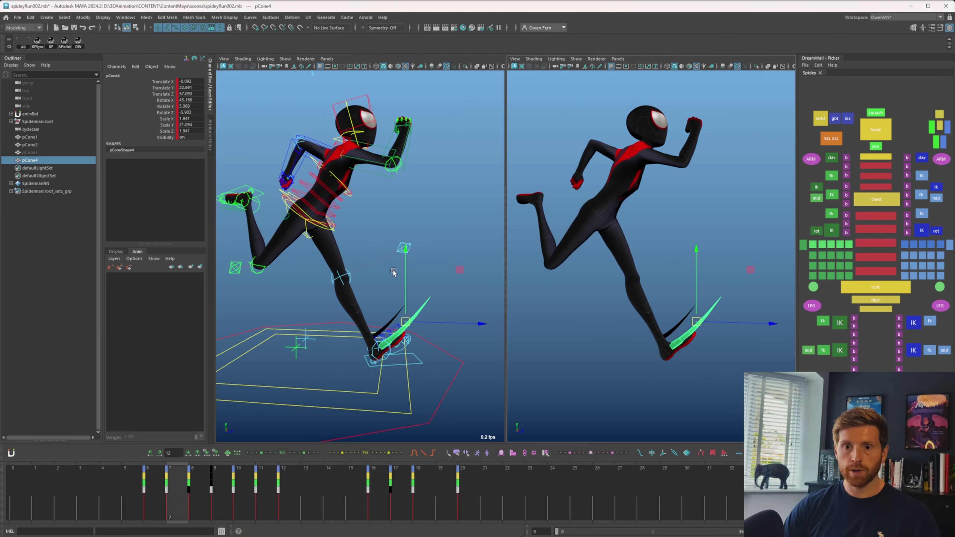
pyautogui.hotkey('ctrl', 'g')
pyautogui.moveTo(420, 363); pyautogui.dragTo(428, 365, button='middle')
pyautogui.keyDown('alt'); pyautogui.moveTo(428, 365); pyautogui.dragTo(477, 349); pyautogui.keyUp('alt')
pyautogui.moveTo(477, 349); pyautogui.dragTo(474, 347, button='middle')
pyautogui.press('q')
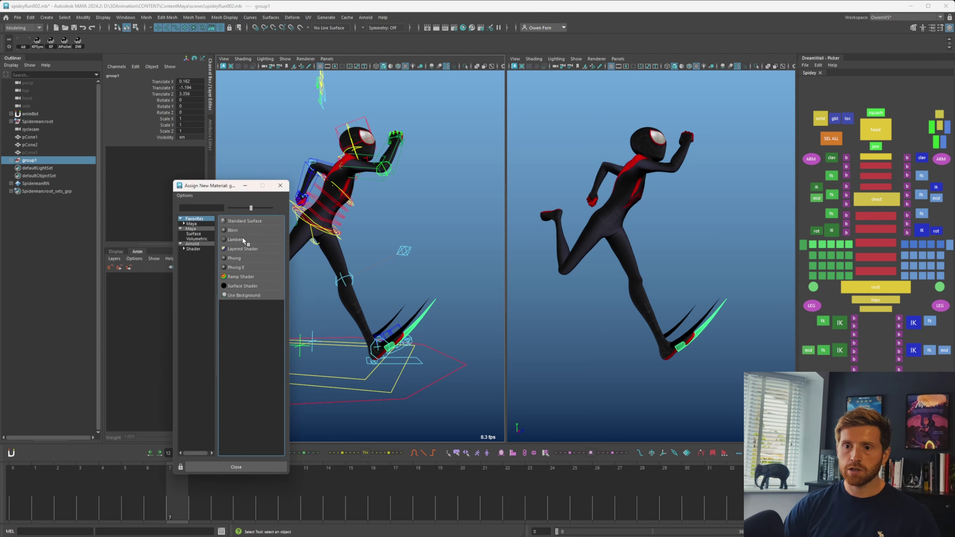
# - Assign a new Lambert material to the duplicate cone and set its colour to pure red
pyautogui.click(243, 240)
pyautogui.moveTo(467, 315); pyautogui.dragTo(461, 512, button='right')
pyautogui.click(238, 241)
pyautogui.click(177, 162)
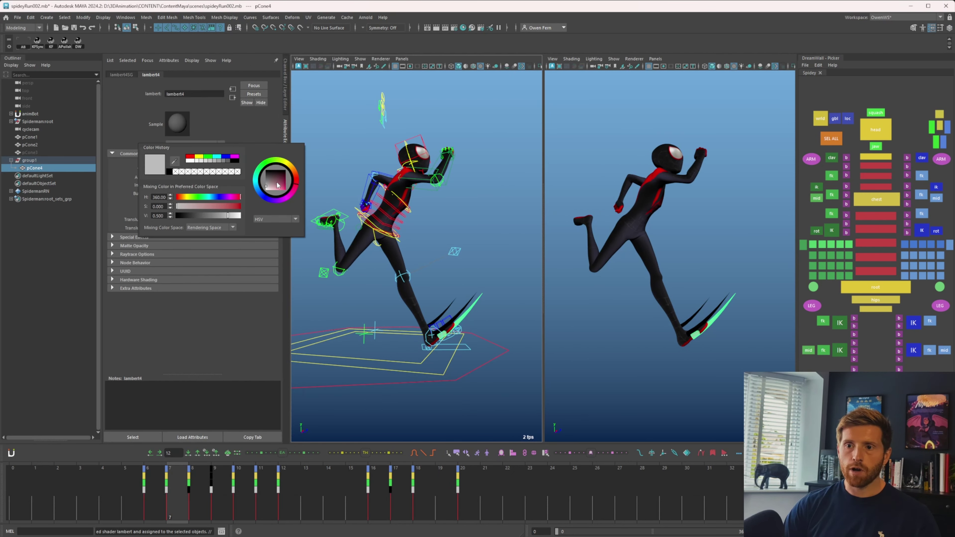
pyautogui.click(293, 200)
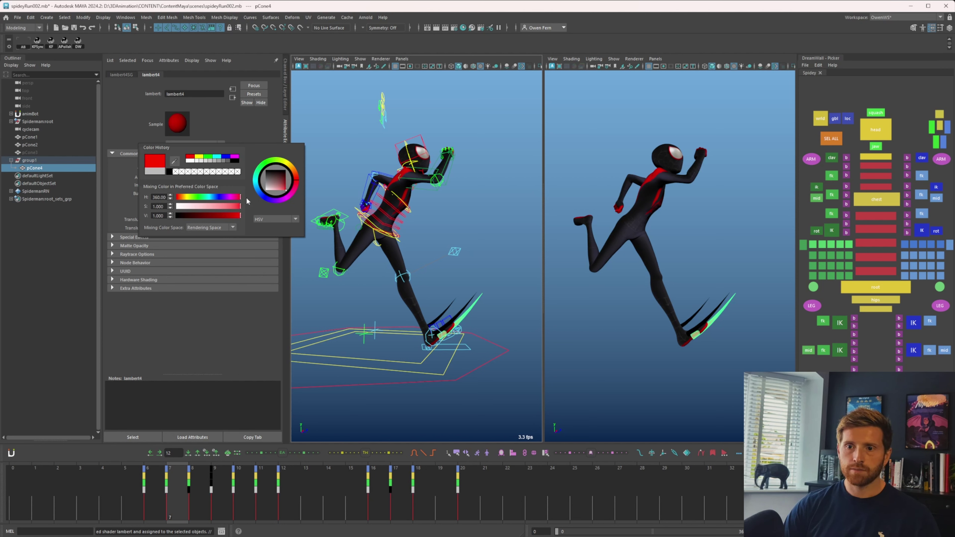
pyautogui.click(441, 241)
# - Scale the red cone's group down on the foot at frame 7, with X scale 0.505, and check frames 6 to 8
pyautogui.press('w')
pyautogui.press('space')
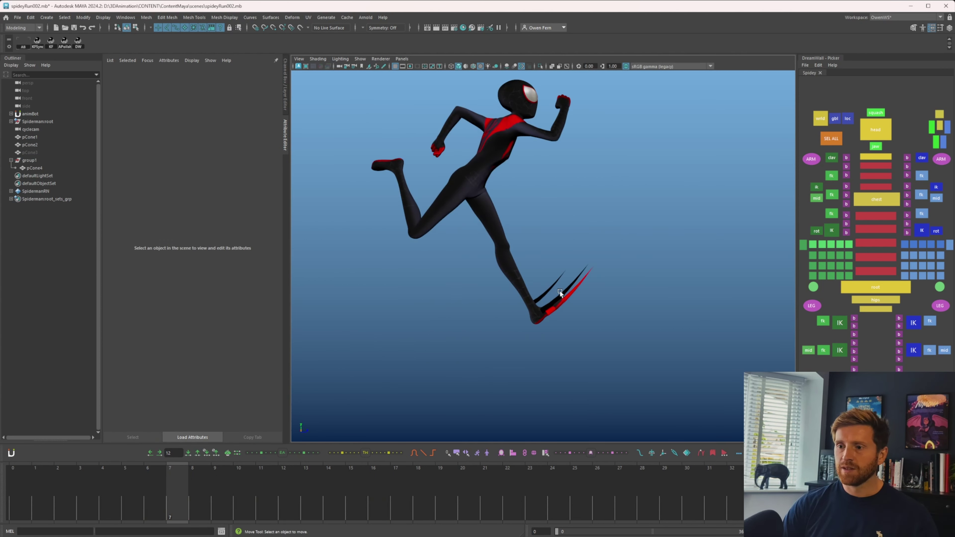
pyautogui.click(572, 297)
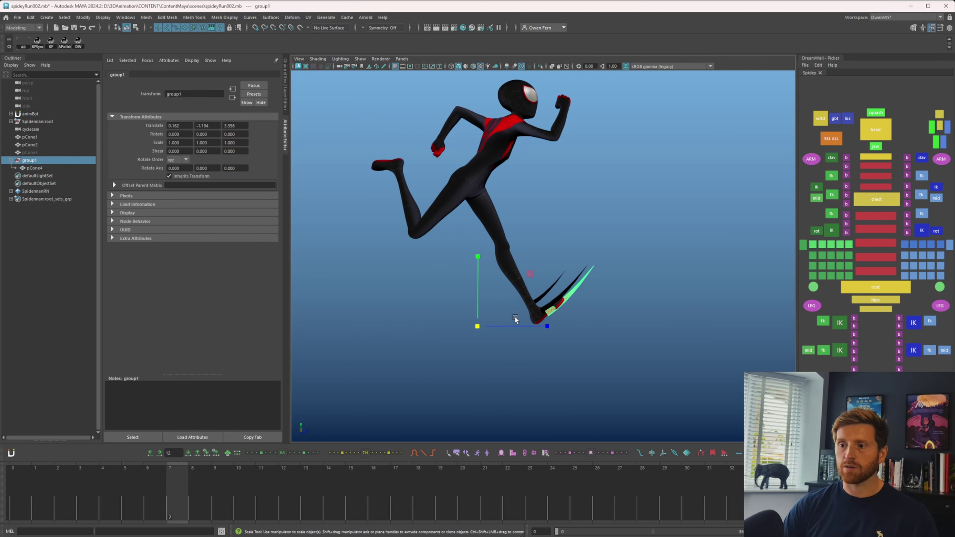
pyautogui.press('q')
pyautogui.click(611, 337)
pyautogui.hotkey('alt', ',')
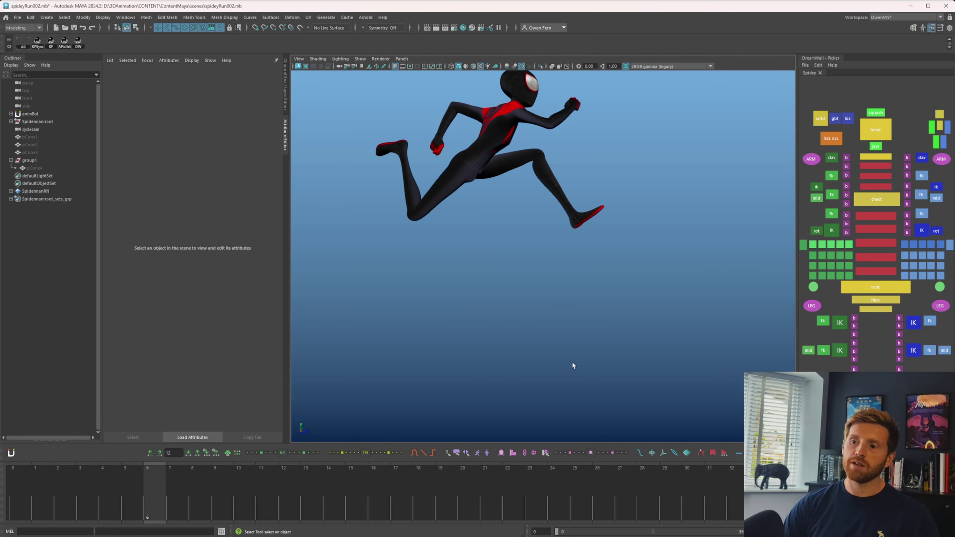
pyautogui.hotkey('alt', '.')
pyautogui.hotkey('alt', '.')
pyautogui.hotkey('alt', ',')
pyautogui.hotkey('alt', '.')
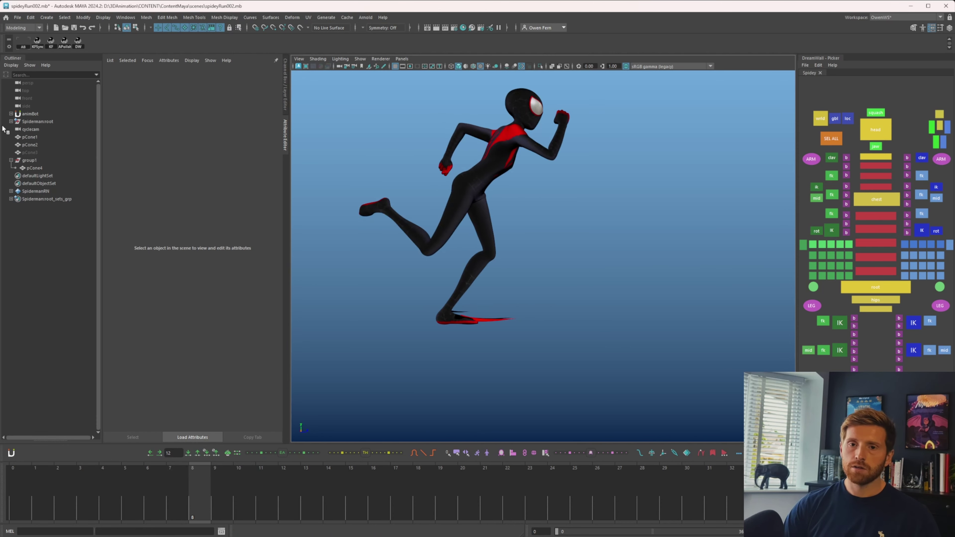
# - Select the red cone's group and key its translation, rotation and scale at frame 7
pyautogui.click(32, 161)
pyautogui.click(184, 490)
pyautogui.hotkey('alt', '.')
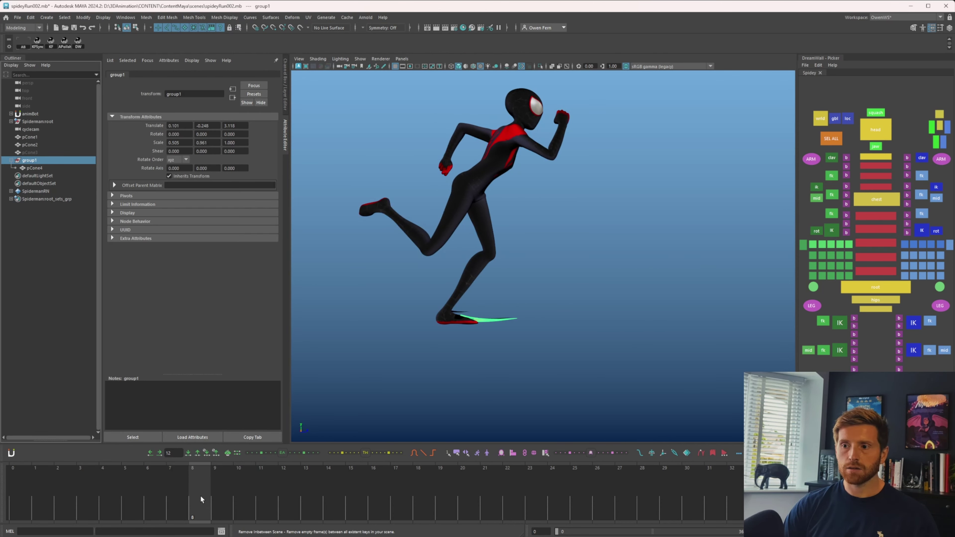
pyautogui.hotkey('alt', ',')
pyautogui.press('s')
# - Lower the red cone's group slightly under the foot at frame 8, key its translation, and play back the run
pyautogui.hotkey('alt', '.')
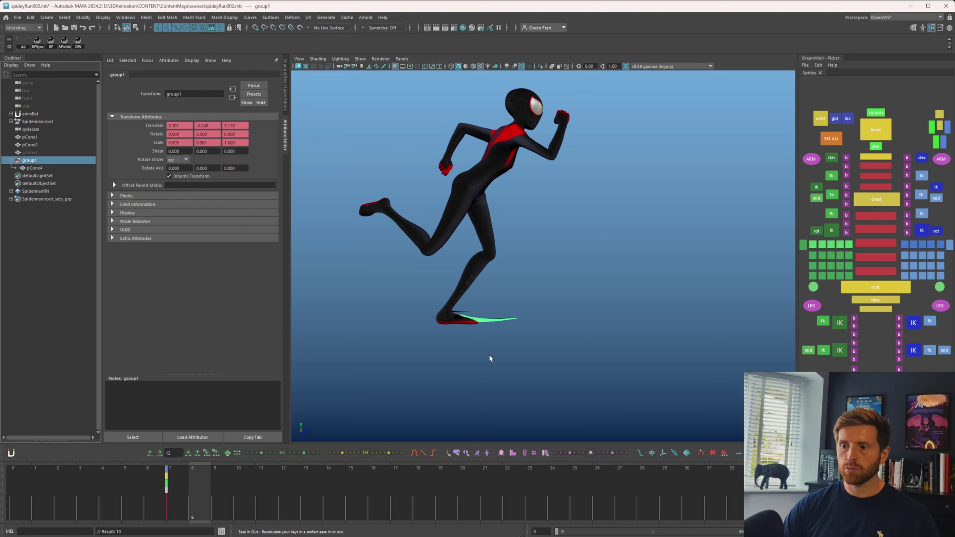
pyautogui.press('w')
pyautogui.moveTo(521, 353); pyautogui.dragTo(521, 356, button='middle')
pyautogui.hotkey('shift', 'w')
pyautogui.hotkey('alt', ',')
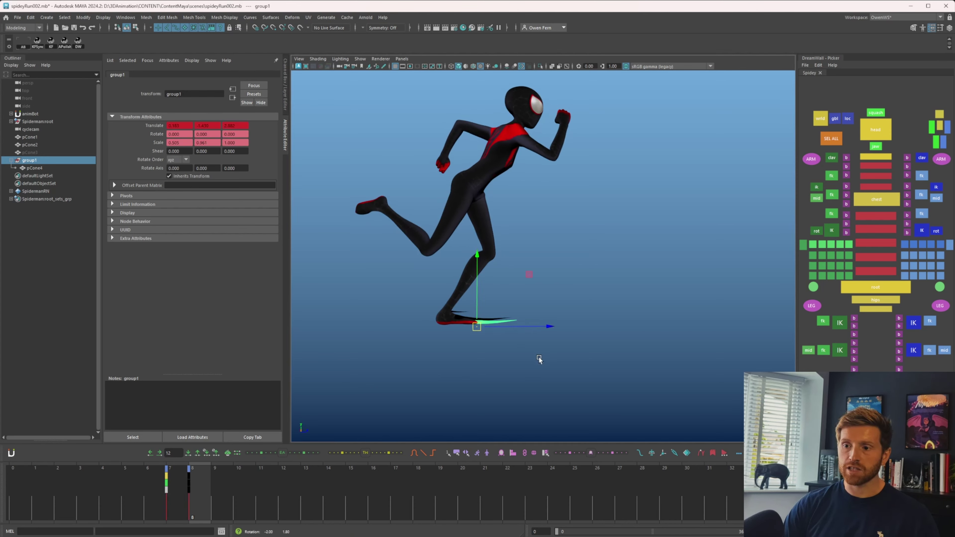
pyautogui.hotkey('alt', '.')
pyautogui.click(540, 360)
pyautogui.click(111, 490)
pyautogui.hotkey('alt', 'v')
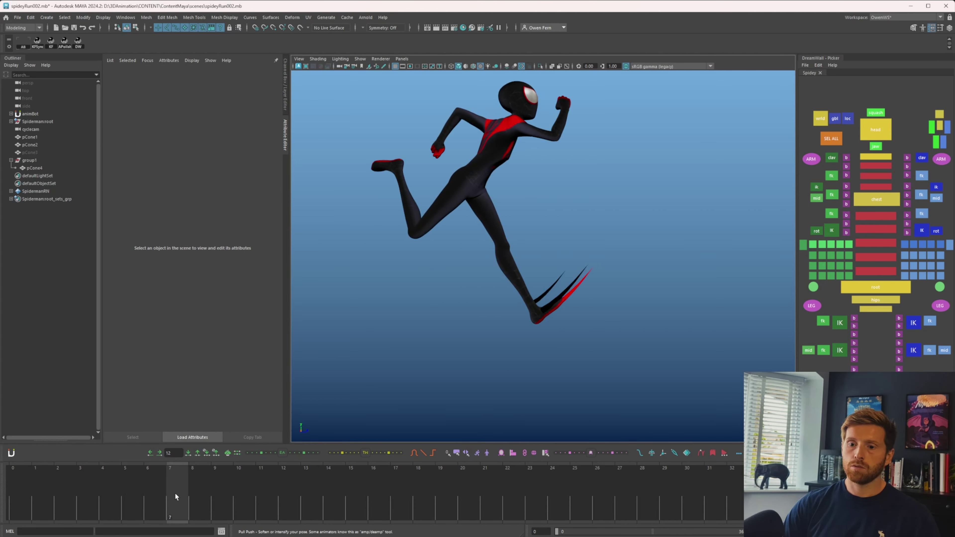
# - Scale the red cone itself slightly smaller at frame 7, nudge it along the foot, and key its translation
pyautogui.press('Escape')
pyautogui.click(574, 292)
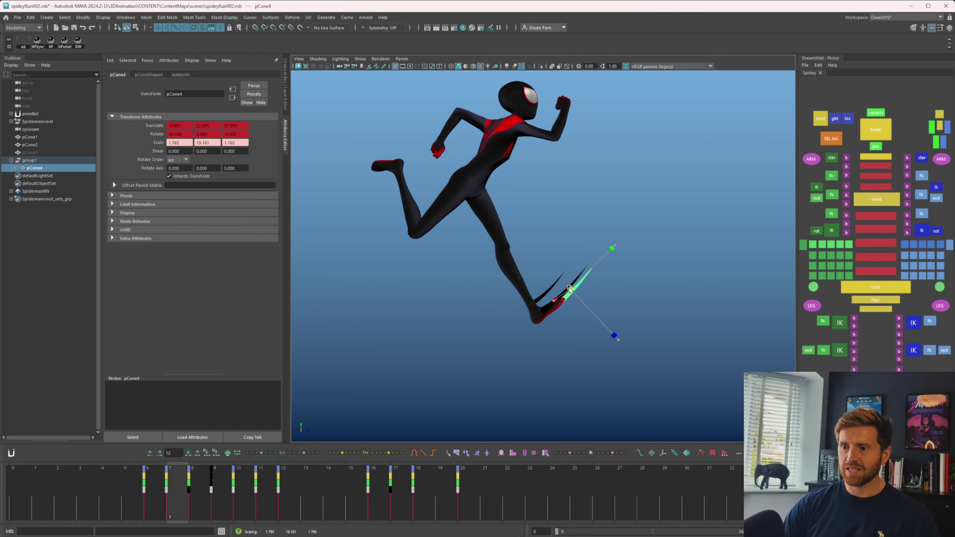
pyautogui.press('w')
pyautogui.moveTo(605, 294); pyautogui.dragTo(606, 296, button='middle')
pyautogui.hotkey('shift', 'w')
pyautogui.press('q')
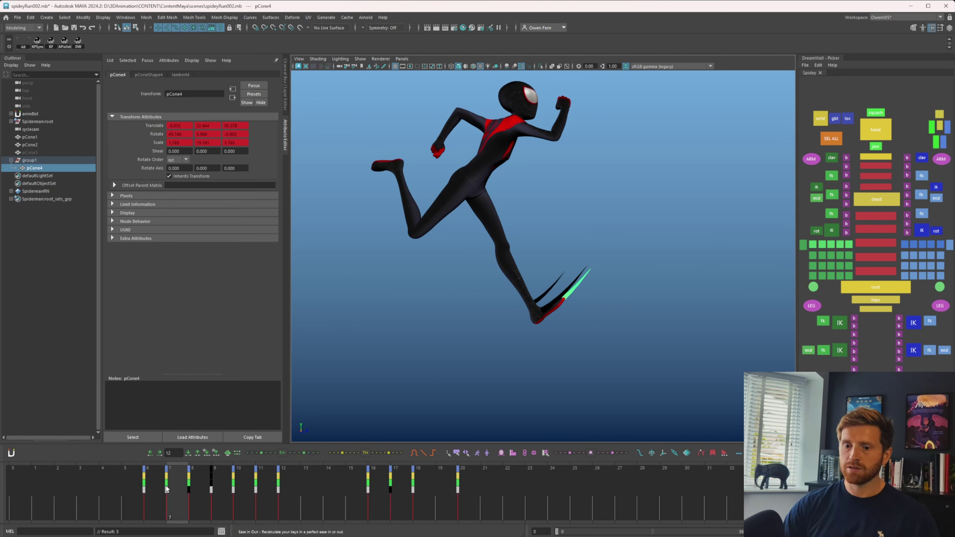
# - Scale the red cone's group down slightly at frame 10 and shift it back against the trailing foot's streaks
pyautogui.moveTo(162, 489); pyautogui.dragTo(243, 495)
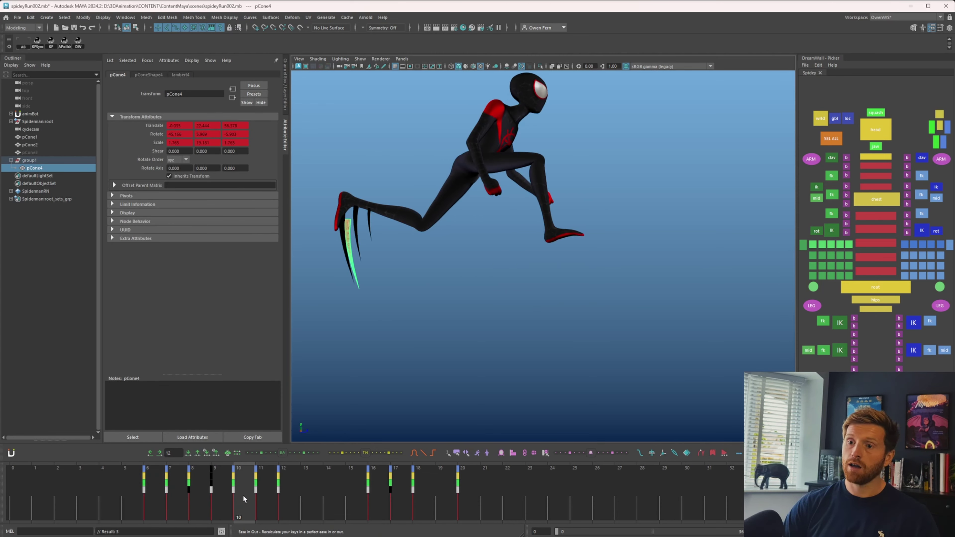
pyautogui.press('Up')
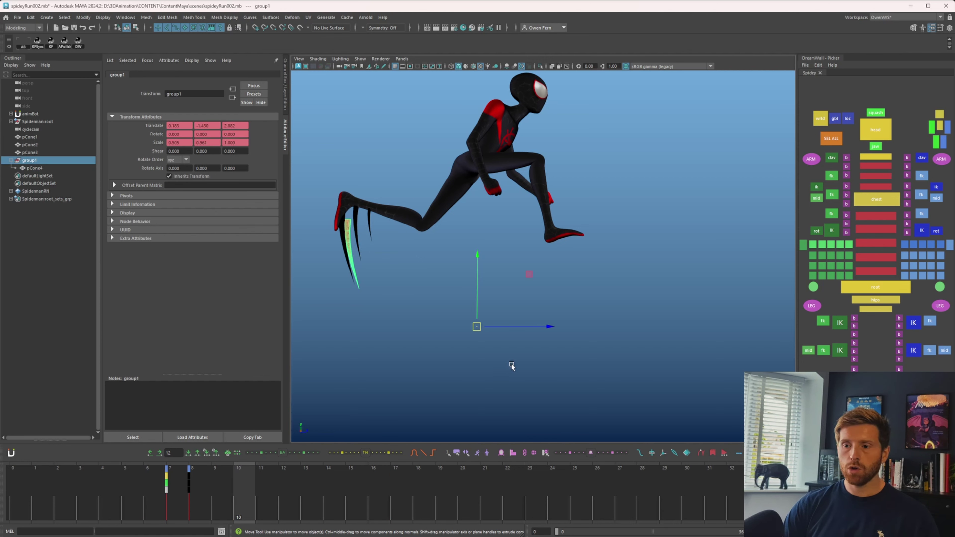
pyautogui.press('r')
pyautogui.moveTo(468, 326); pyautogui.dragTo(463, 326)
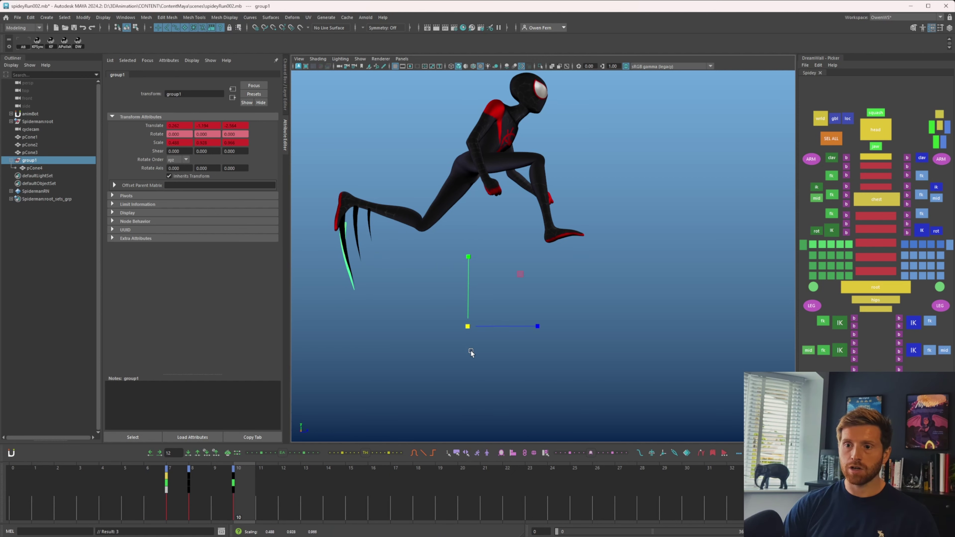
pyautogui.press('w')
pyautogui.moveTo(474, 356); pyautogui.dragTo(469, 356, button='middle')
# - Select the red cone at frame 16 and position it behind the leading foot, below the black streaks
pyautogui.press('e')
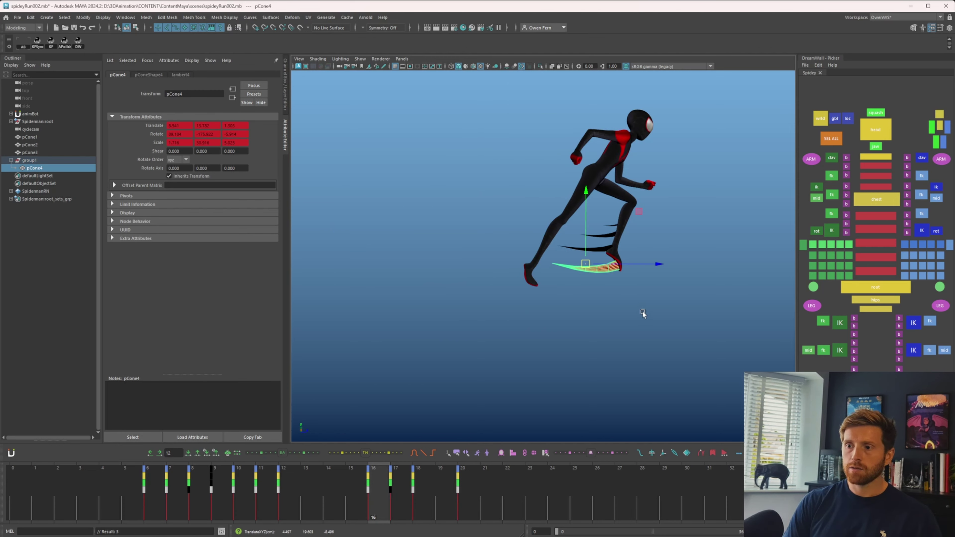
pyautogui.press('q')
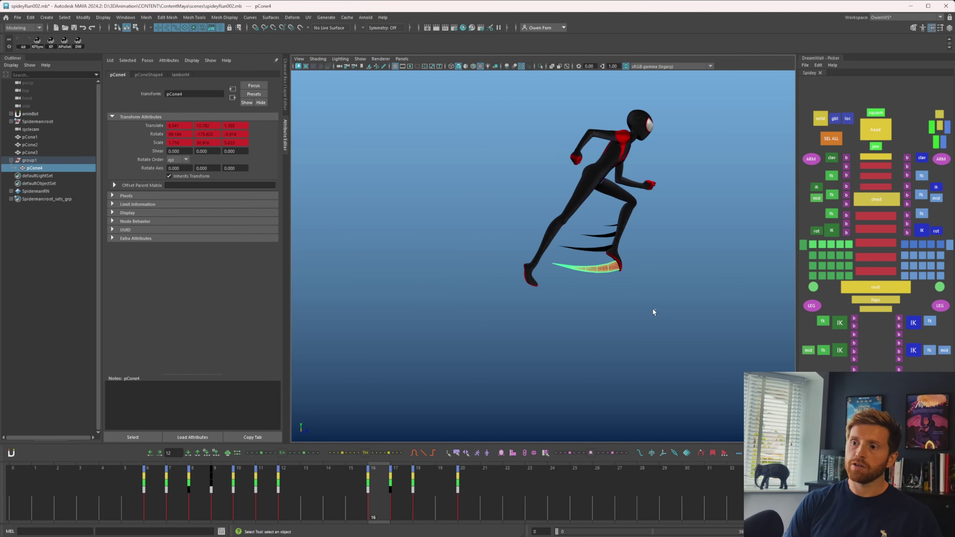
pyautogui.click(654, 310)
# - Select the largest black cone at frame 16 and nudge it slightly down and back above the red streak
pyautogui.click(597, 250)
pyautogui.press('w')
pyautogui.moveTo(598, 284); pyautogui.dragTo(596, 287, button='middle')
pyautogui.press('q')
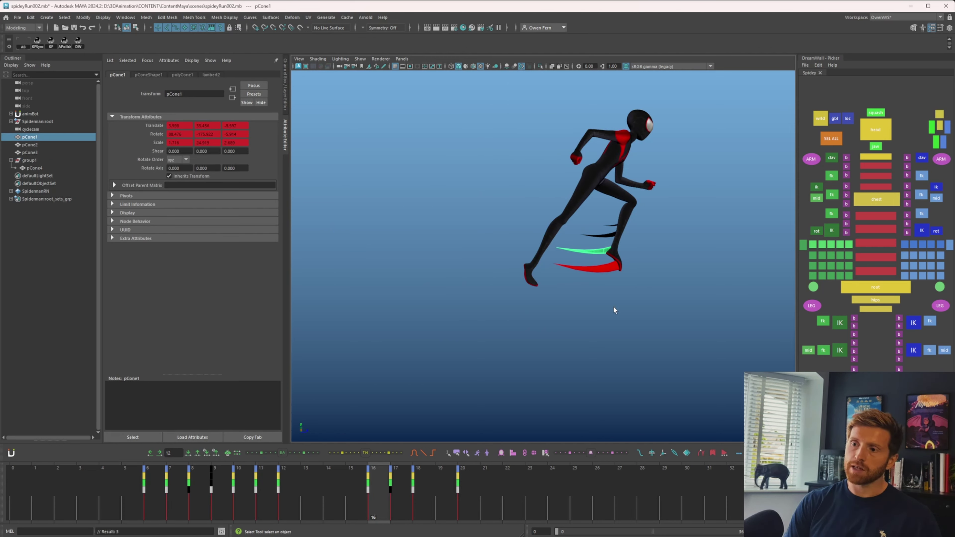
# - Duplicate the red cone at frame 16 and position the copy as a second red streak behind the leading foot
pyautogui.click(602, 268)
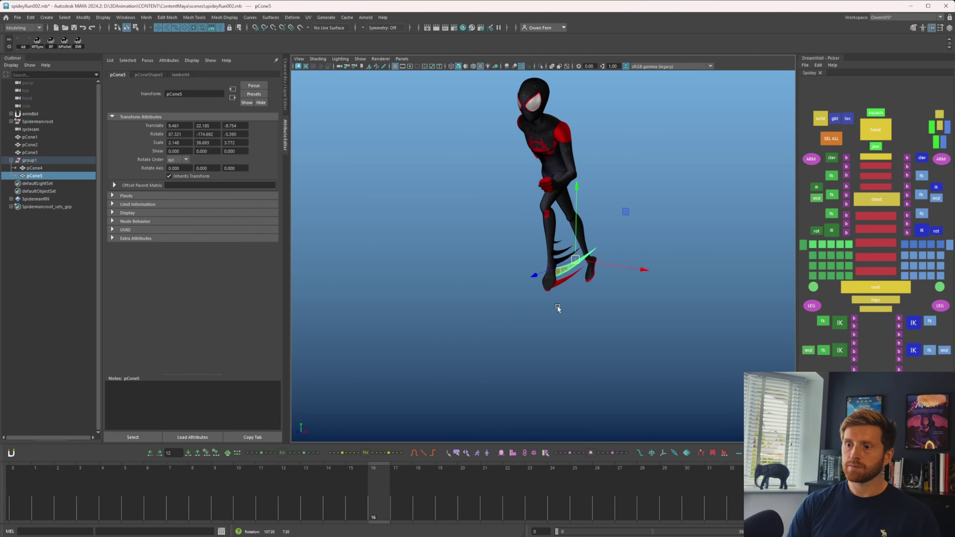
pyautogui.keyDown('alt'); pyautogui.moveTo(558, 309); pyautogui.dragTo(657, 299); pyautogui.keyUp('alt')
pyautogui.click(657, 298)
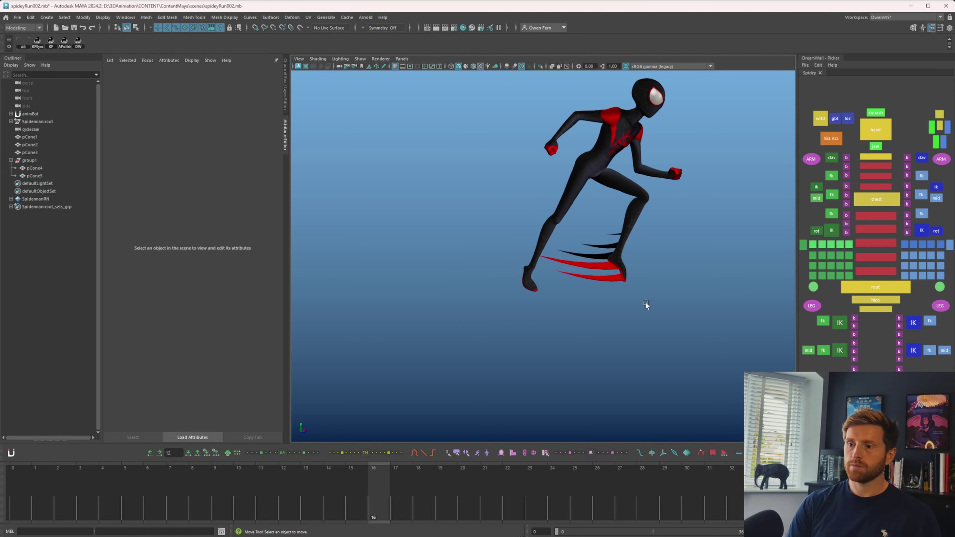
pyautogui.keyDown('alt'); pyautogui.moveTo(646, 303); pyautogui.dragTo(626, 318, button='right'); pyautogui.keyUp('alt')
pyautogui.keyDown('alt'); pyautogui.moveTo(626, 317); pyautogui.dragTo(636, 318); pyautogui.keyUp('alt')
pyautogui.keyDown('alt'); pyautogui.moveTo(636, 318); pyautogui.dragTo(713, 330, button='right'); pyautogui.keyUp('alt')
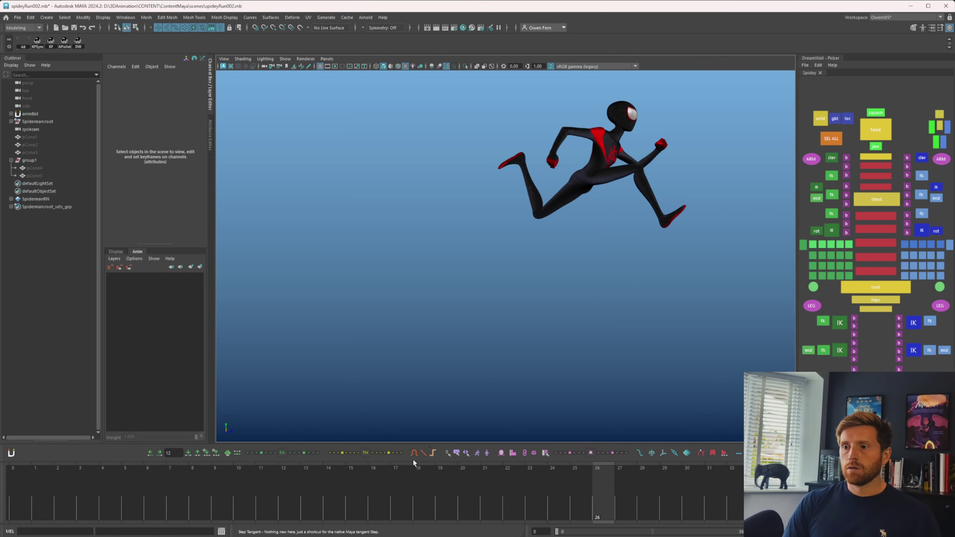
pyautogui.moveTo(368, 496)
pyautogui.mouseDown()
pyautogui.moveTo(393, 494)
pyautogui.moveTo(330, 499)
pyautogui.moveTo(380, 499)
pyautogui.mouseUp()
pyautogui.click(589, 272)
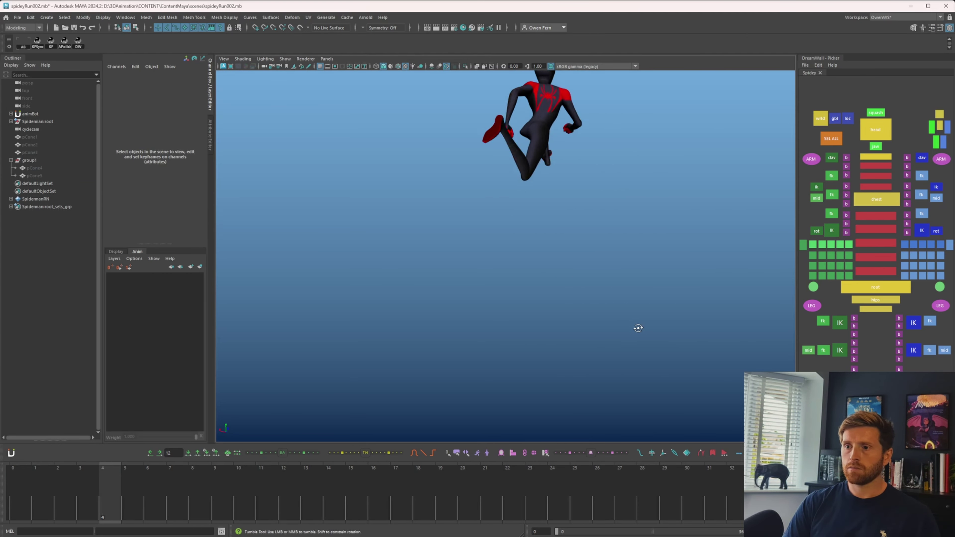
pyautogui.moveTo(638, 329)
pyautogui.keyDown('alt'); pyautogui.mouseDown()
pyautogui.moveTo(554, 320)
pyautogui.moveTo(538, 365)
pyautogui.moveTo(536, 342)
pyautogui.moveTo(587, 342)
pyautogui.mouseUp(); pyautogui.keyUp('alt')
# - Group pCone1, pCone2, pCone3 and group1 together and name the new group smear_L
pyautogui.click(52, 161)
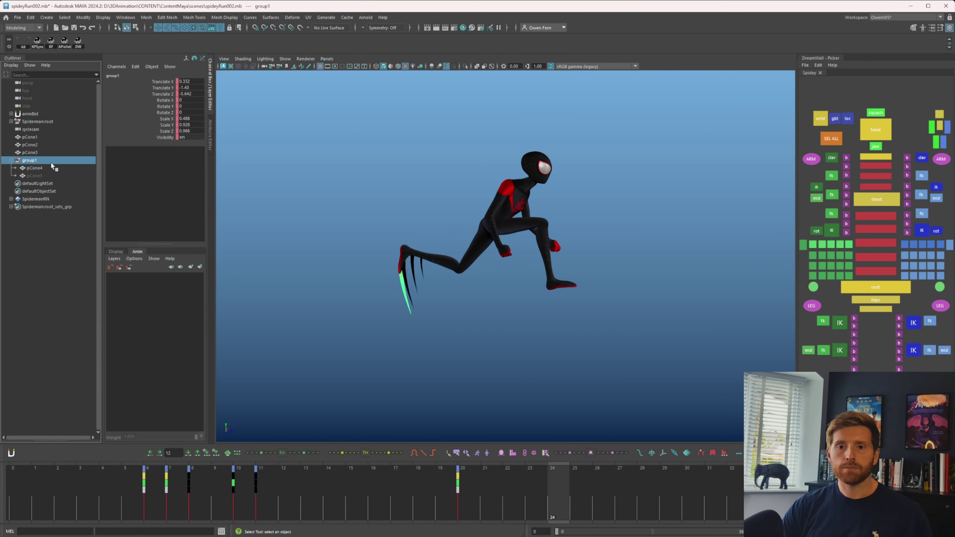
pyautogui.keyDown('shift'); pyautogui.click(34, 137); pyautogui.keyUp('shift')
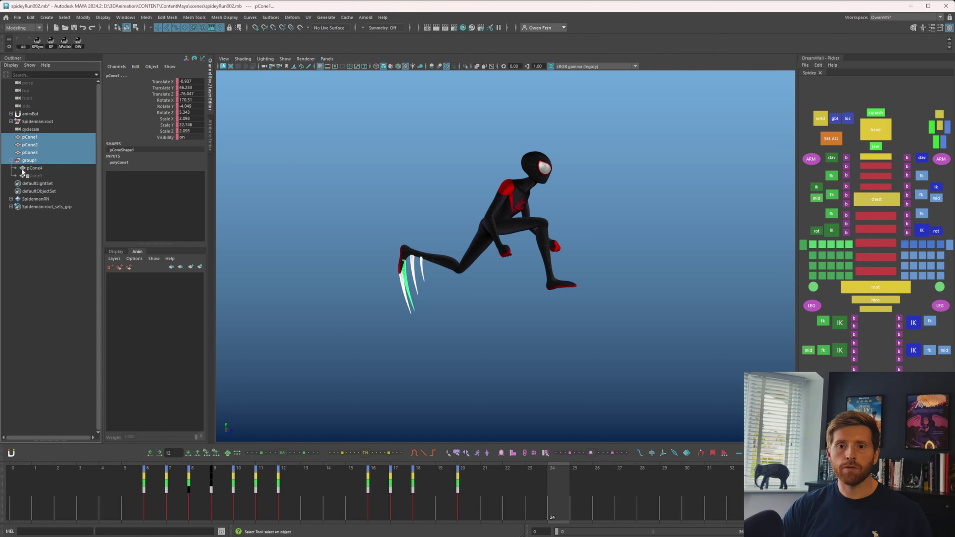
pyautogui.click(11, 160)
pyautogui.hotkey('ctrl', 'g')
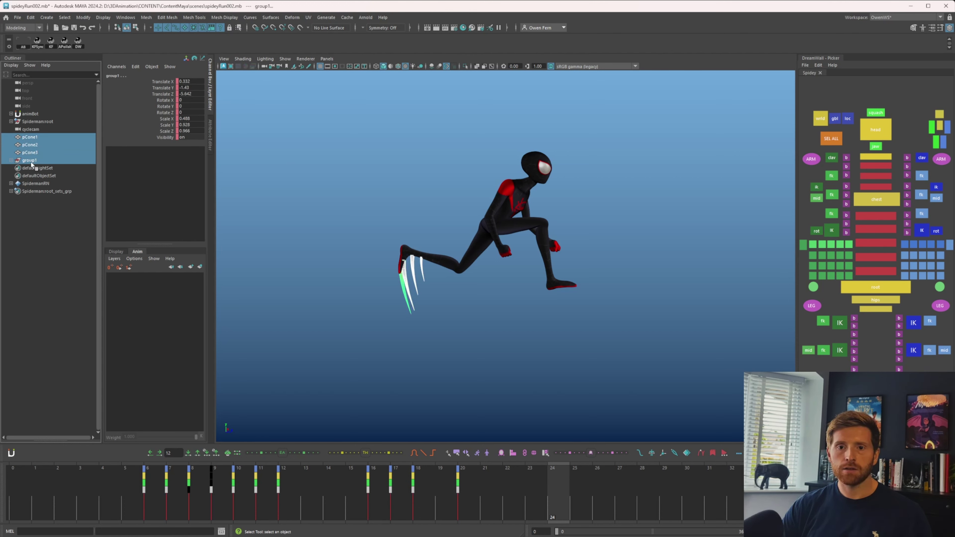
pyautogui.doubleClick(48, 137)
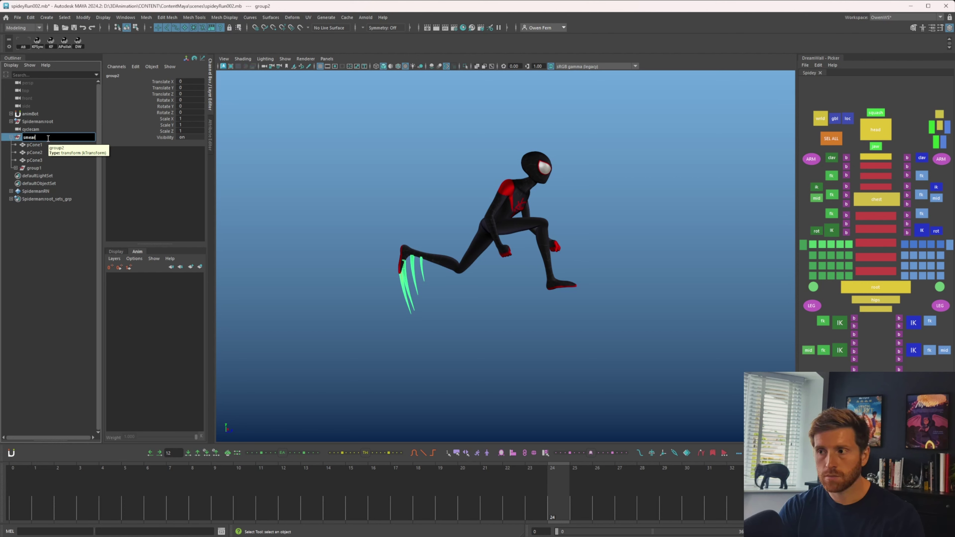
pyautogui.write('smear_L')
pyautogui.press('Return')
# - Duplicate the smear_L group and paste the original cones' animation onto the copied cones with Paste Replace at frame 0
pyautogui.hotkey('ctrl', 'd')
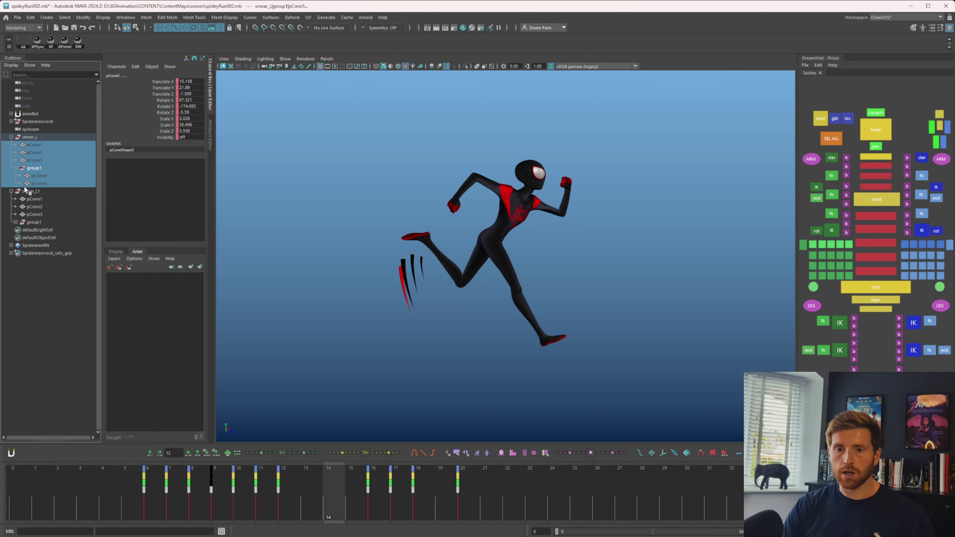
pyautogui.click(34, 199)
pyautogui.keyDown('shift'); pyautogui.click(32, 222); pyautogui.keyUp('shift')
pyautogui.click(16, 222)
pyautogui.moveTo(42, 237); pyautogui.dragTo(39, 199)
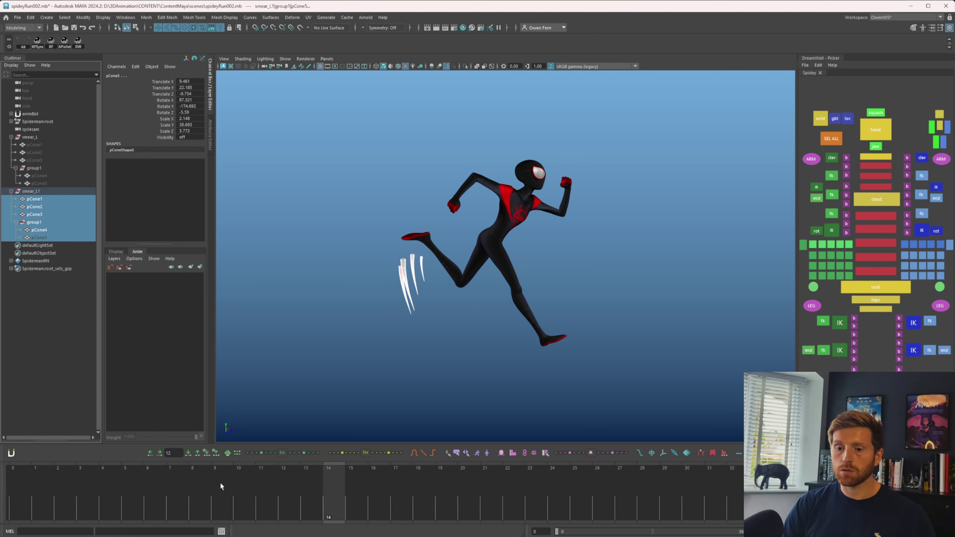
pyautogui.hotkey('alt', 'shift', 'v')
pyautogui.click(478, 453)
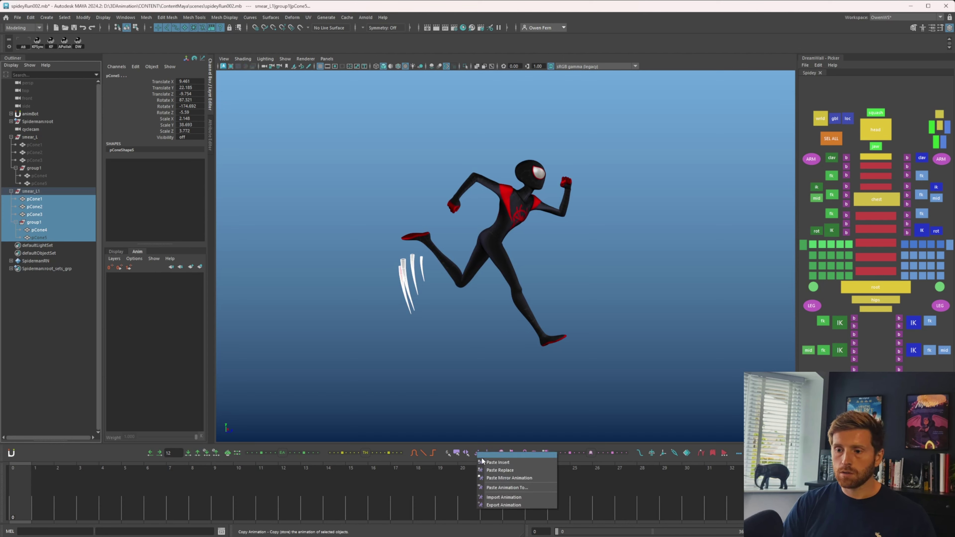
pyautogui.click(506, 470)
pyautogui.moveTo(173, 497); pyautogui.dragTo(198, 485)
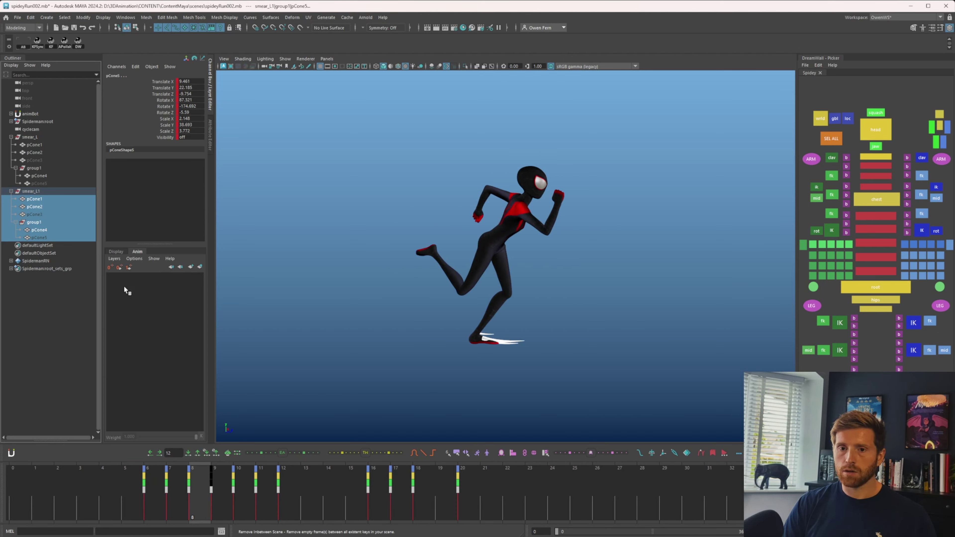
# - Shift all keys of the duplicated smear_L1 group 7 frames forward so its first key falls on frame 13
pyautogui.click(40, 192)
pyautogui.hotkey('alt', 'v')
pyautogui.press('Escape')
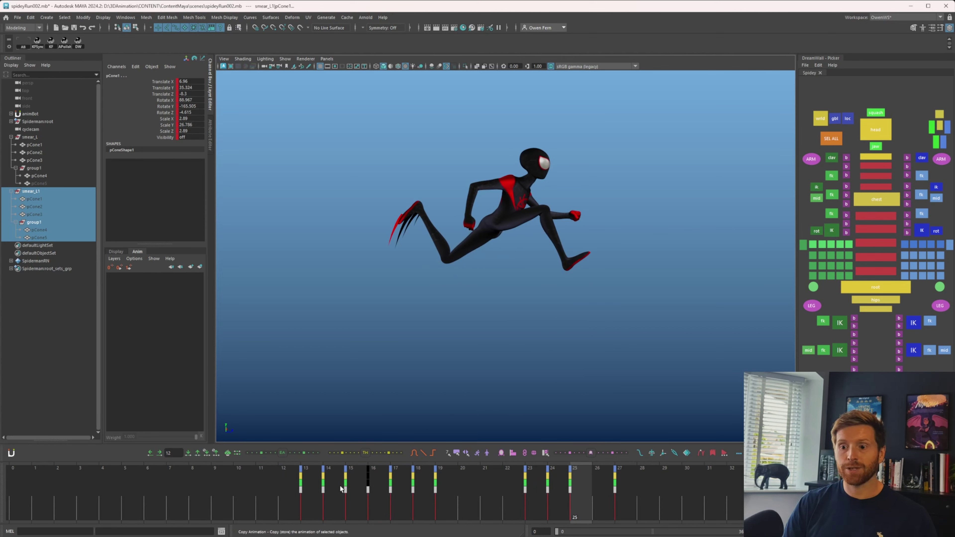
pyautogui.moveTo(340, 486); pyautogui.dragTo(398, 486)
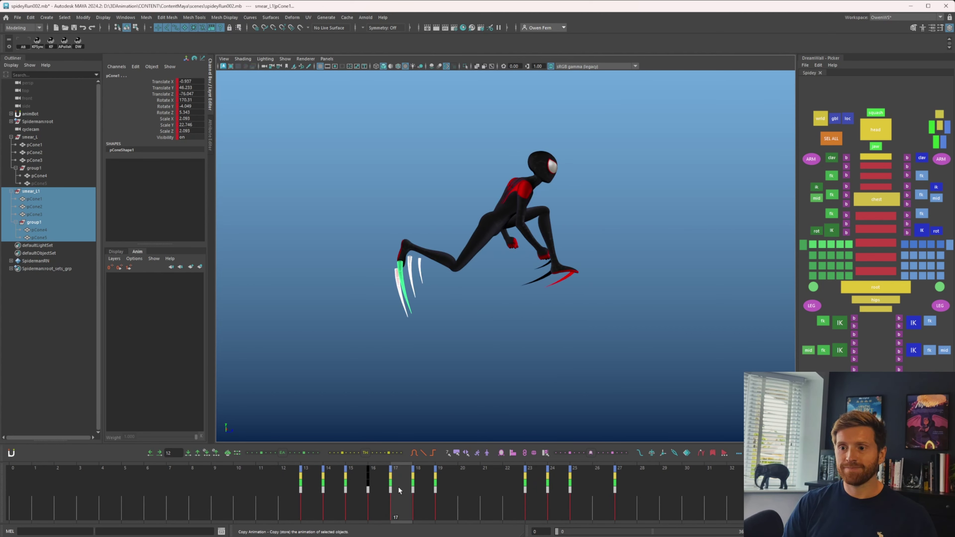
# - Step back and forth through the frames around 14 to 17 to check how both streak groups follow the feet
pyautogui.click(537, 354)
pyautogui.hotkey('alt', ',')
pyautogui.hotkey('alt', ',')
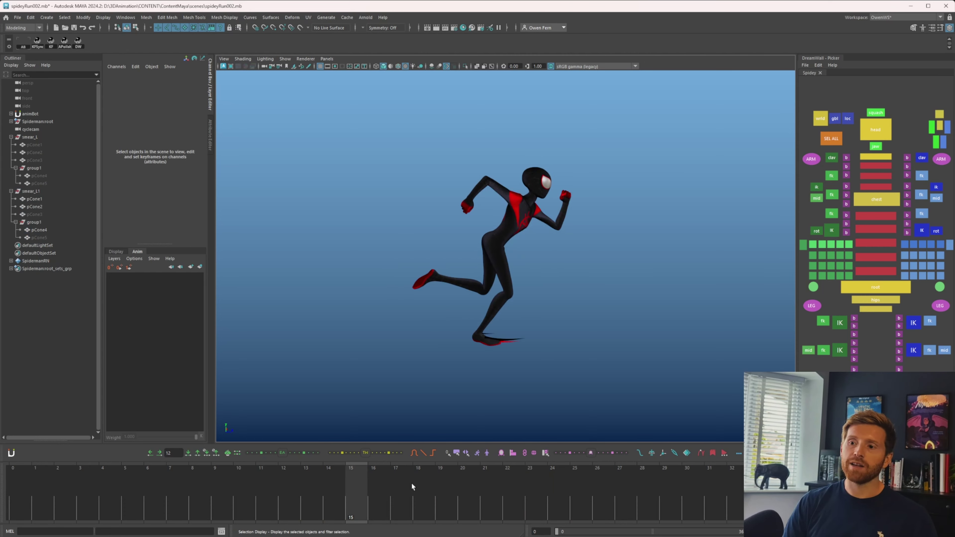
pyautogui.hotkey('alt', '.')
pyautogui.hotkey('alt', ',')
pyautogui.hotkey('alt', ',')
pyautogui.hotkey('alt', '.')
pyautogui.hotkey('alt', '.')
pyautogui.hotkey('alt', '.')
pyautogui.hotkey('alt', '.')
pyautogui.hotkey('alt', '.')
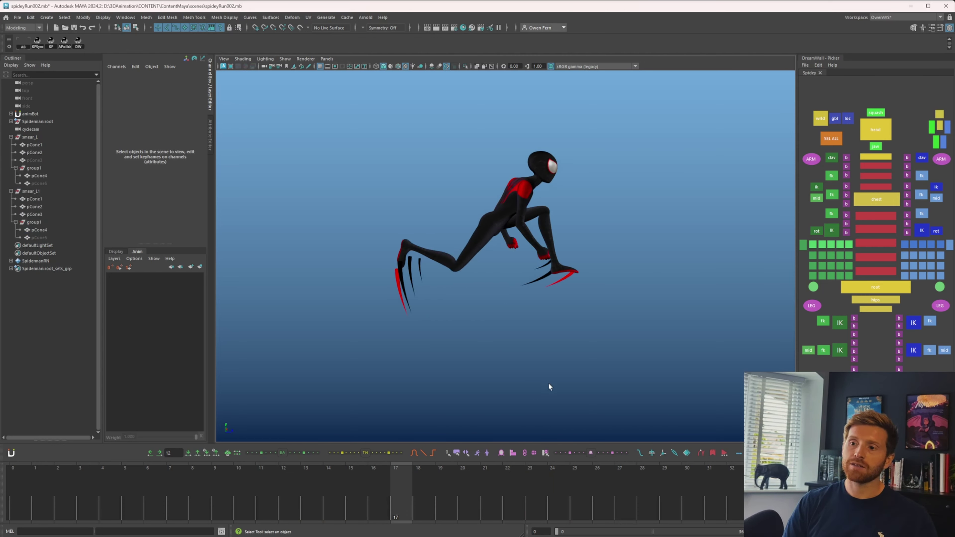
pyautogui.hotkey('alt', ',')
pyautogui.hotkey('alt', ',')
pyautogui.hotkey('alt', ',')
pyautogui.hotkey('alt', '.')
# - Check the smear_L1 streaks against the other foot, and reposition its small black cone pCone2 at frame 14
pyautogui.keyDown('alt'); pyautogui.moveTo(463, 305); pyautogui.dragTo(410, 312); pyautogui.keyUp('alt')
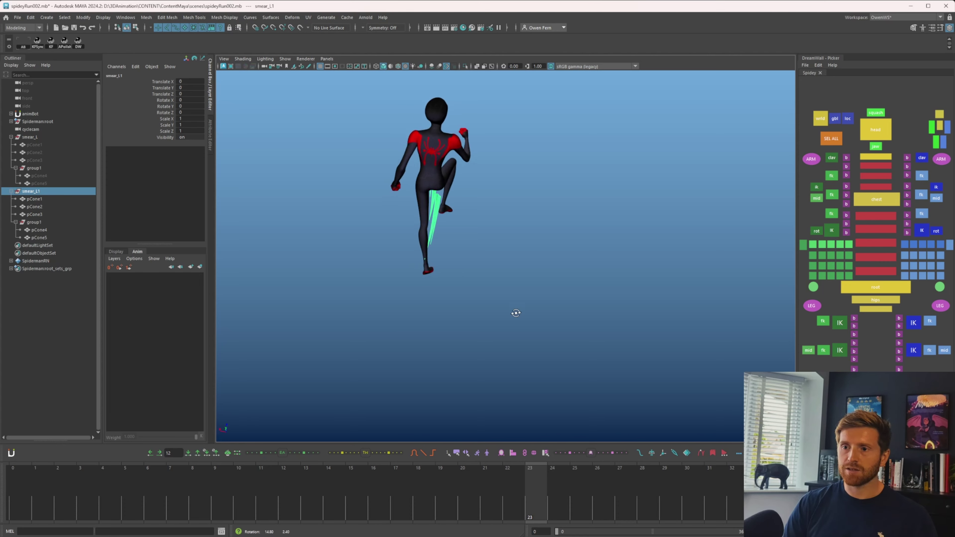
pyautogui.keyDown('alt'); pyautogui.moveTo(516, 313); pyautogui.dragTo(359, 279); pyautogui.keyUp('alt')
pyautogui.click(251, 489)
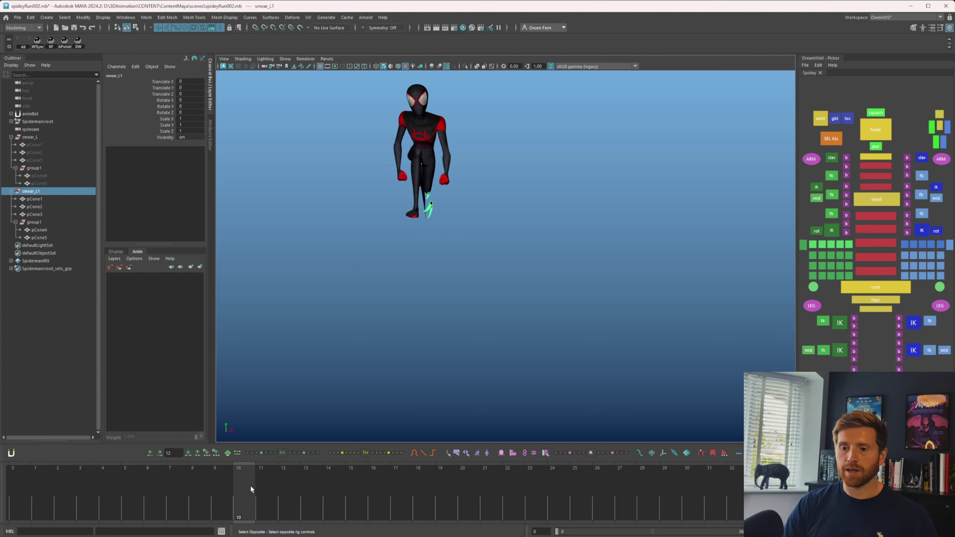
pyautogui.moveTo(256, 486); pyautogui.dragTo(258, 478)
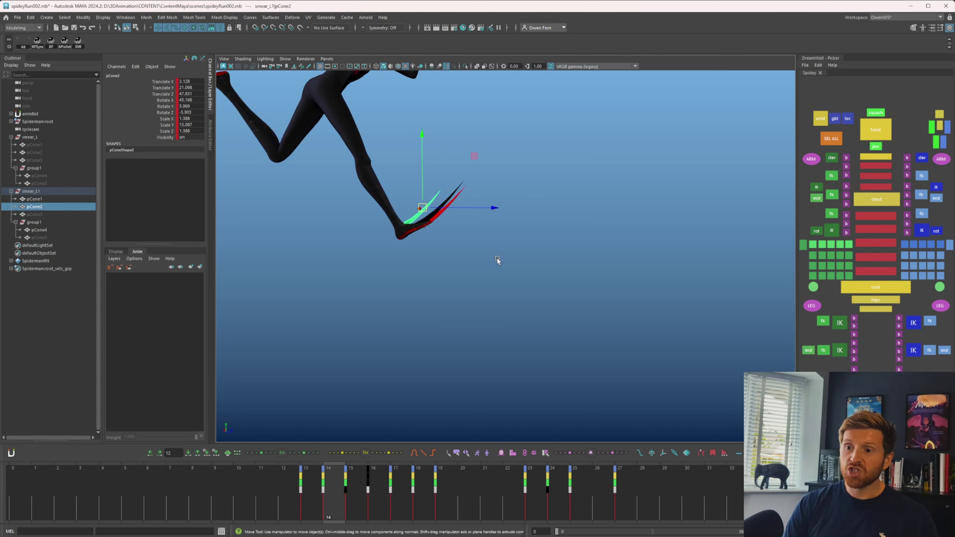
pyautogui.click(422, 188)
pyautogui.moveTo(422, 188); pyautogui.dragTo(485, 214)
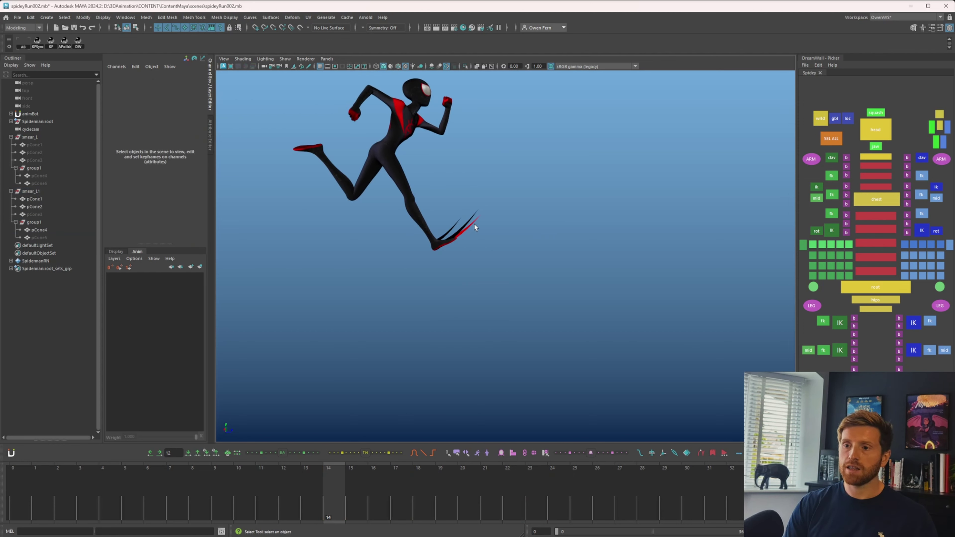
# - Select the red cone pCone4 in smear_L1 at frame 14 and nudge it along the front foot beneath the black streaks
pyautogui.click(476, 227)
pyautogui.press('w')
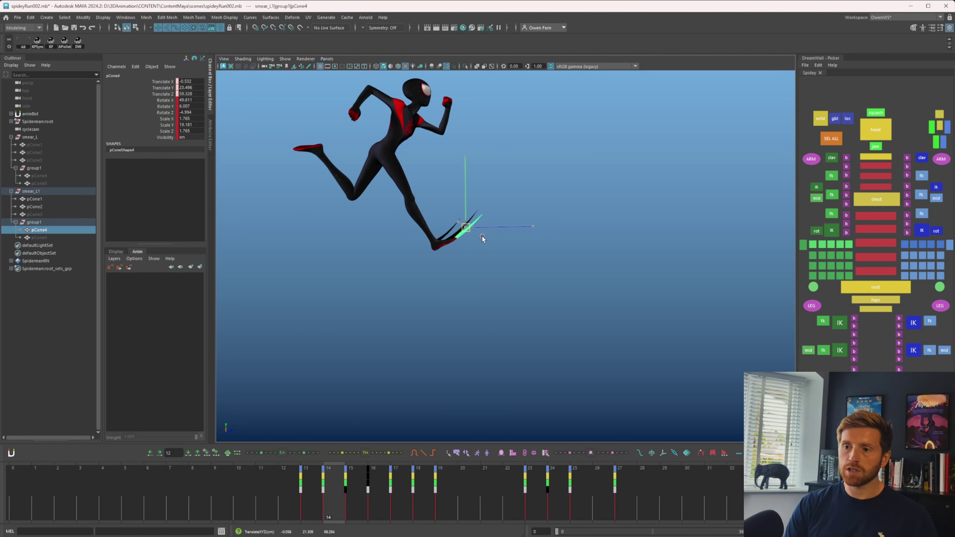
pyautogui.press('q')
pyautogui.click(496, 253)
pyautogui.moveTo(496, 253); pyautogui.dragTo(509, 256)
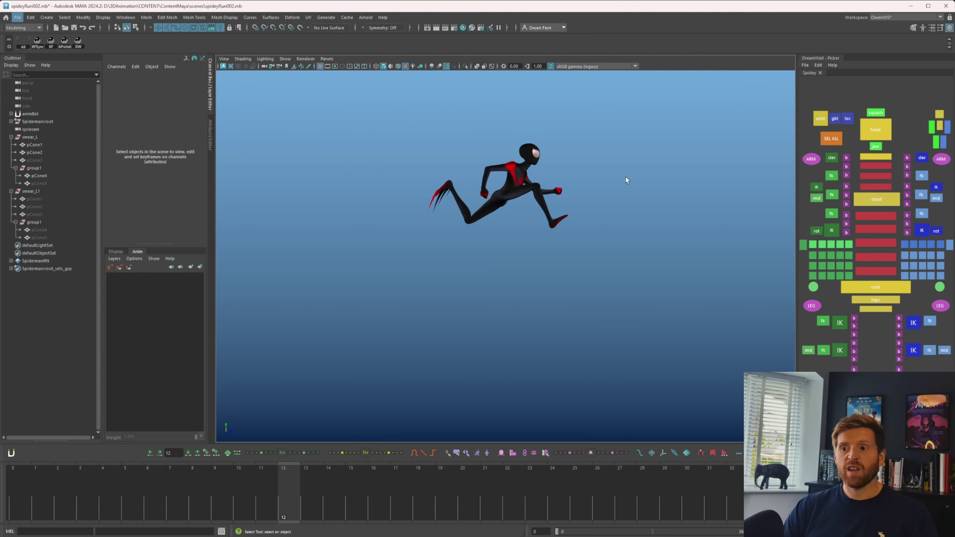
# - Make the black streaks semi-transparent, open the red cones' Lambert material at frame 16, and play back the run cycle
pyautogui.moveTo(348, 488)
pyautogui.mouseDown()
pyautogui.moveTo(401, 488)
pyautogui.moveTo(364, 489)
pyautogui.moveTo(377, 490)
pyautogui.mouseUp()
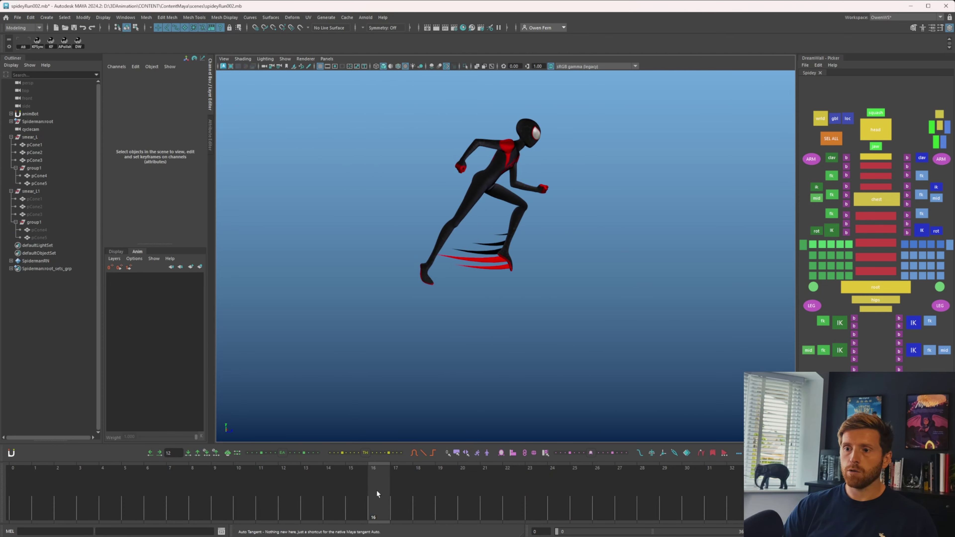
pyautogui.click(491, 266)
pyautogui.hotkey('ctrl', 'a')
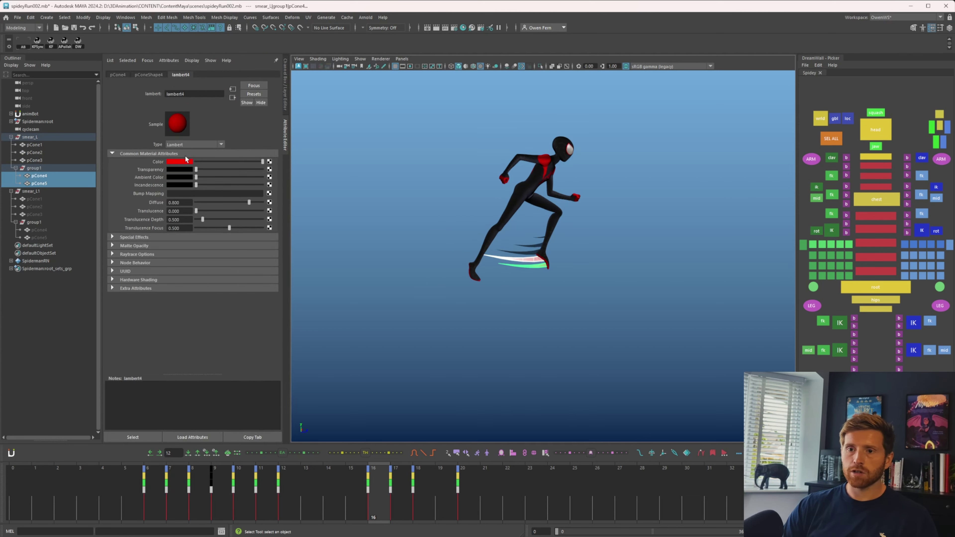
pyautogui.click(541, 341)
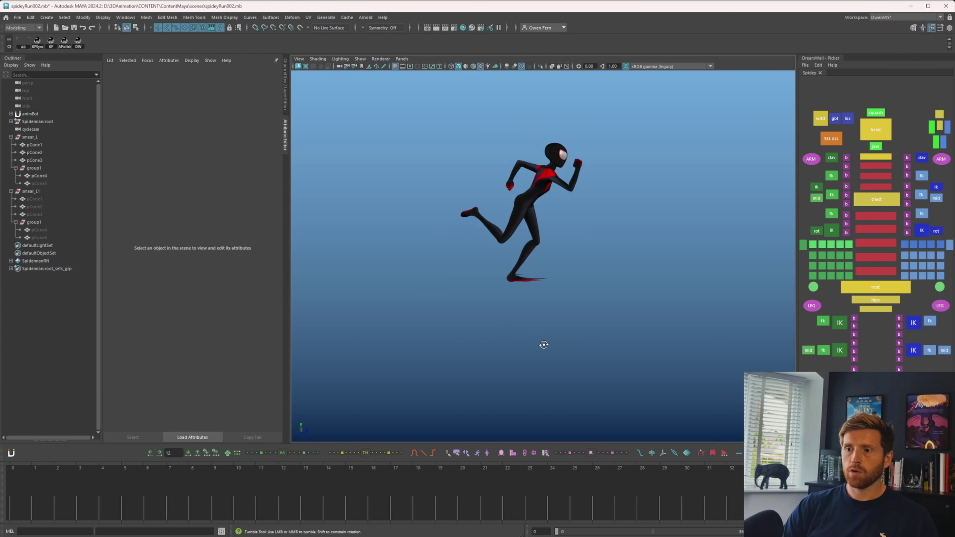
pyautogui.hotkey('alt', 'v')
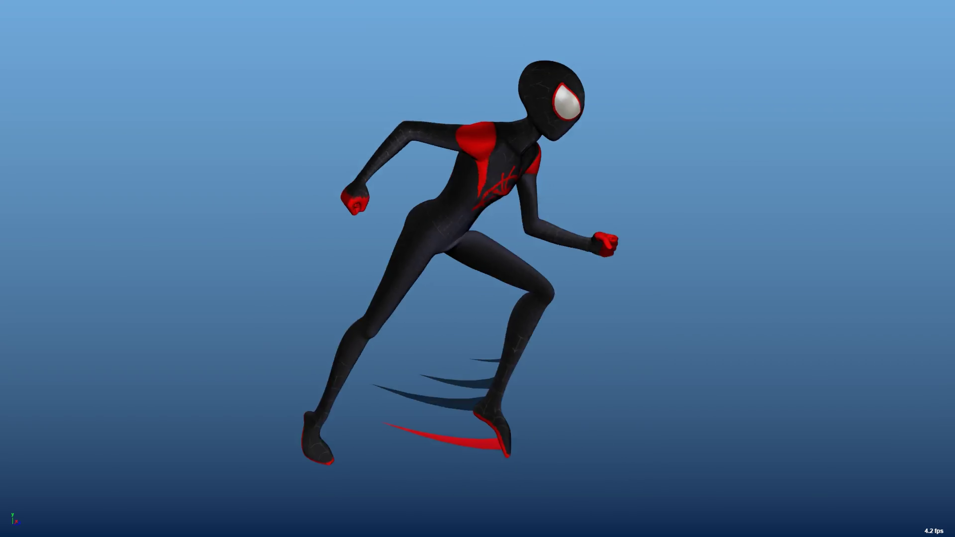